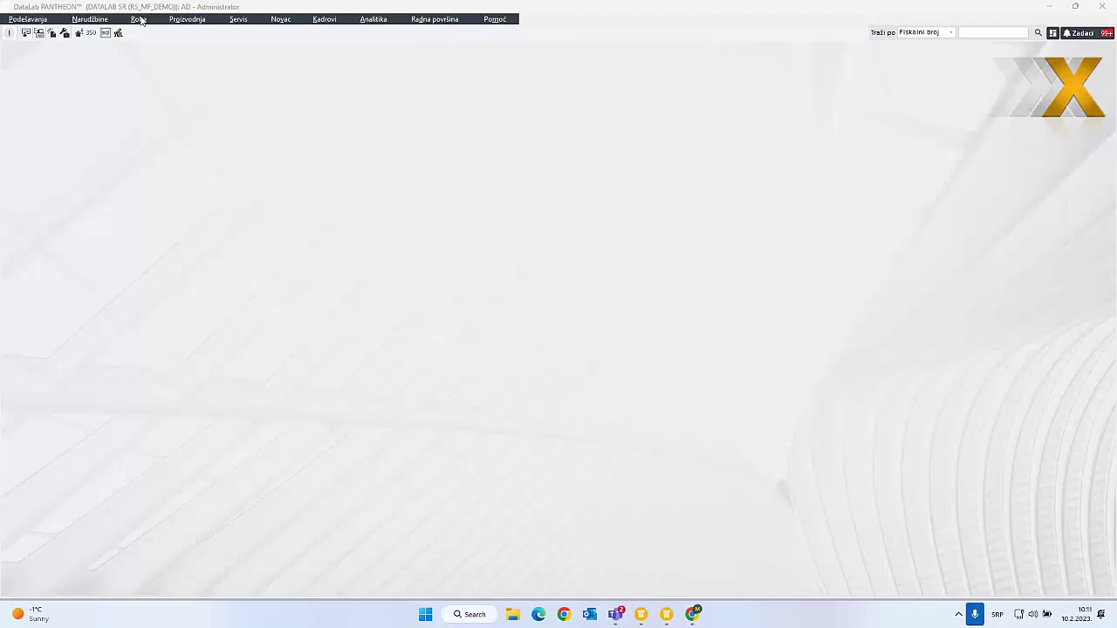
- Open the 300 - Veleprodaja goods issue documents and create a new document for buyer DATALAB SR
click(140, 20)
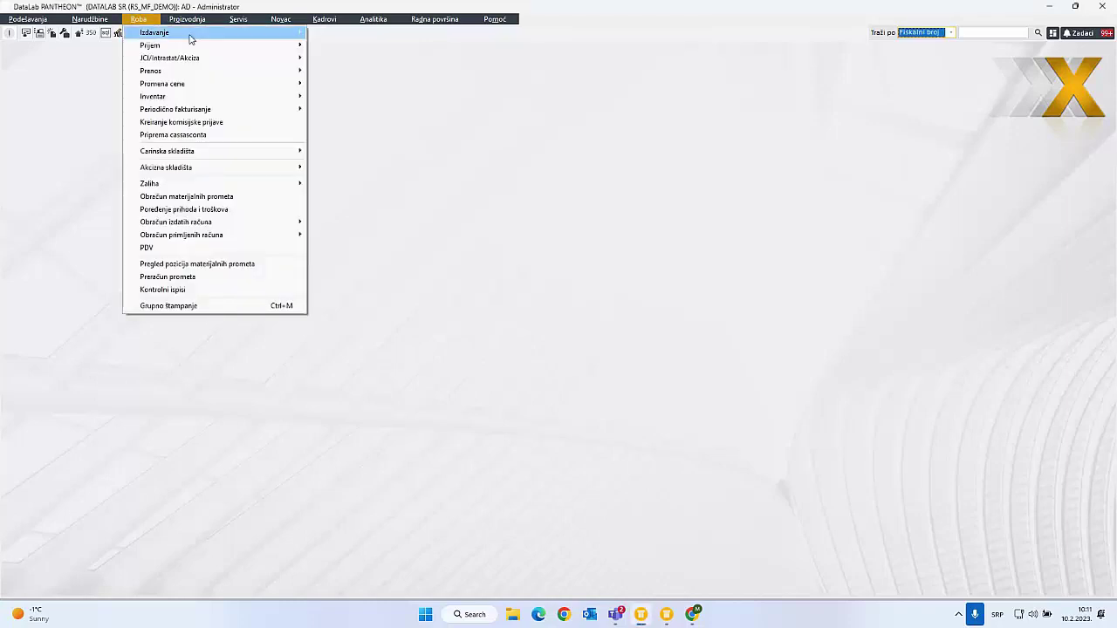
mouse_move(192, 33)
mouse_move(379, 33)
click(446, 32)
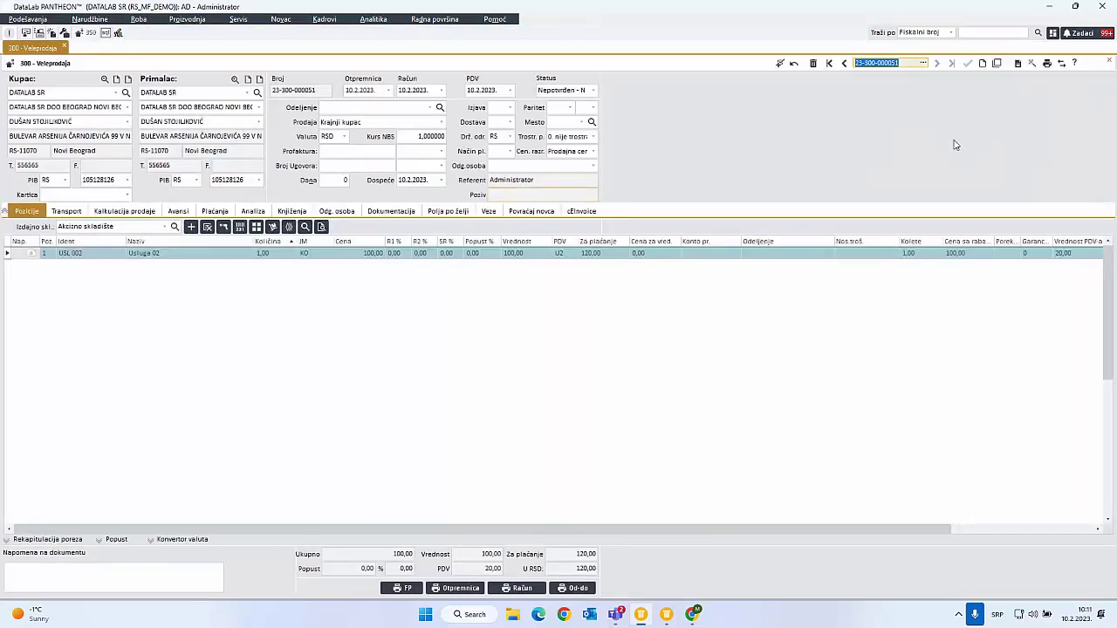
click(983, 64)
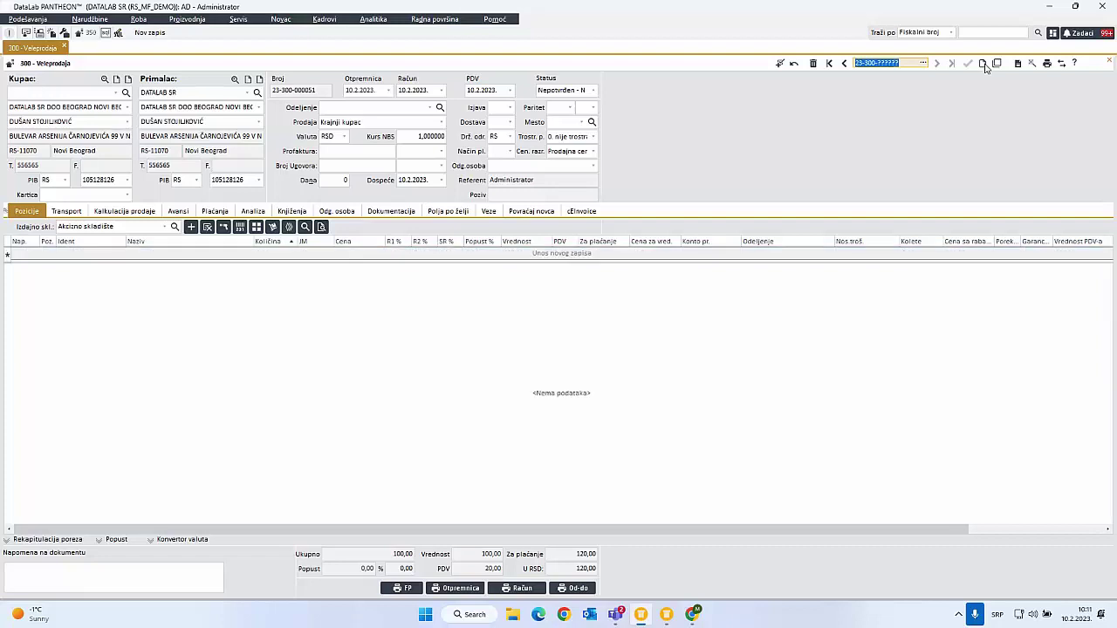
text(data)
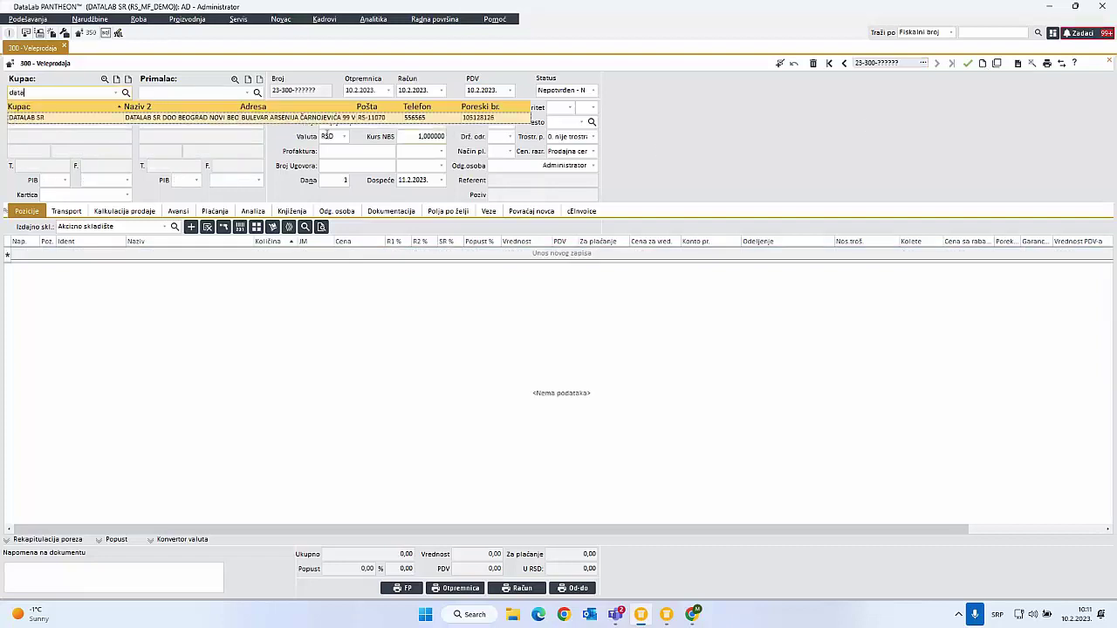
click(54, 118)
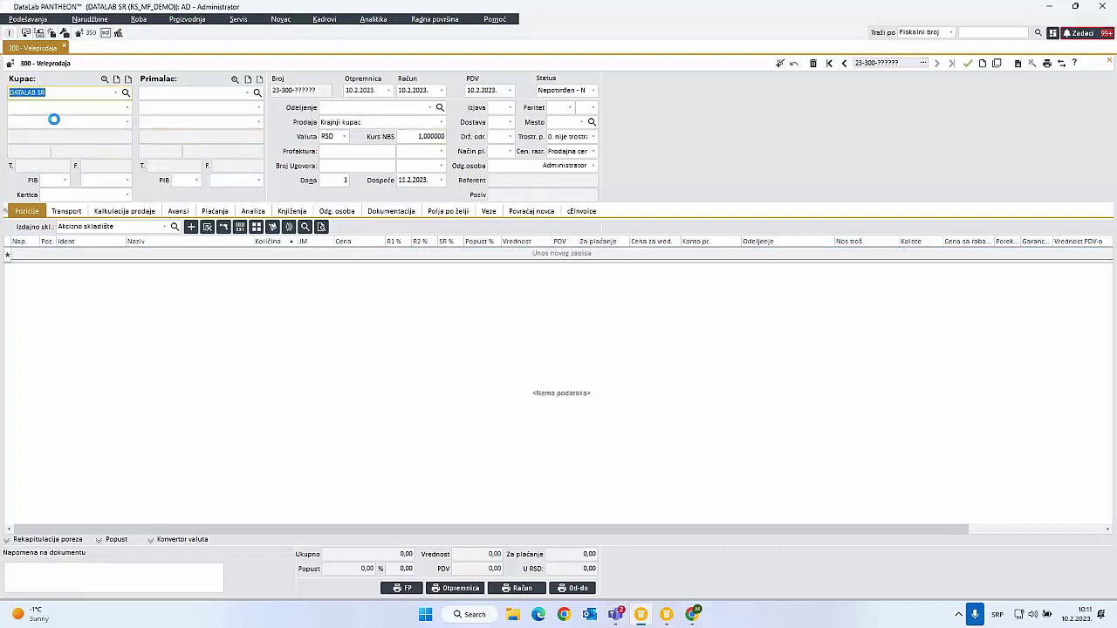
- Add a line item for USL 002 (Usluga 02) with quantity 1 to the new document
click(86, 254)
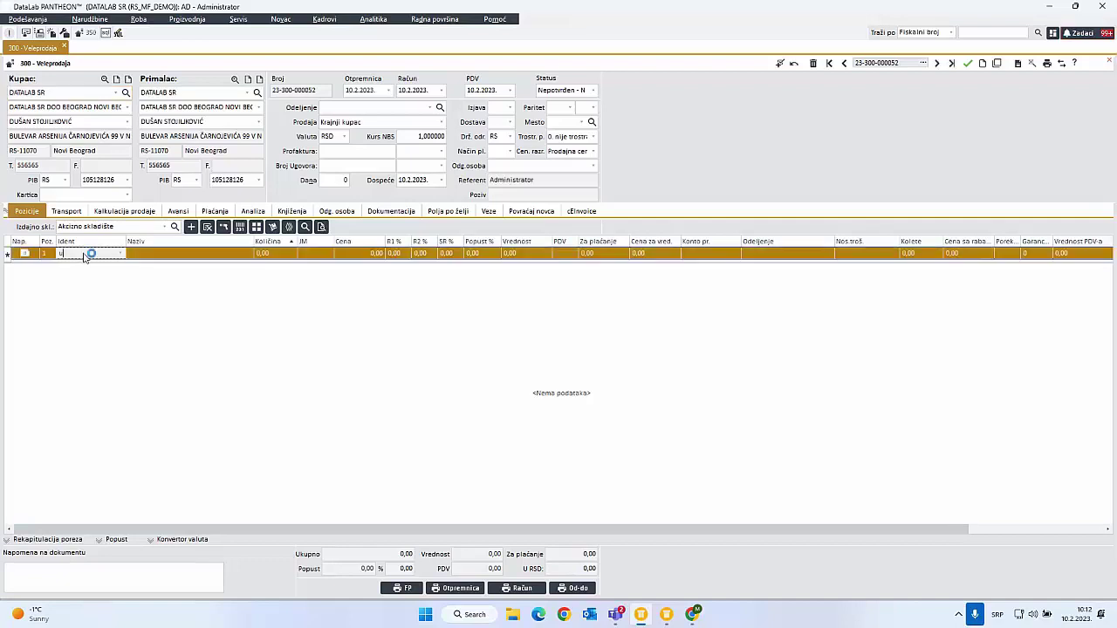
click(96, 276)
click(285, 254)
text(1)
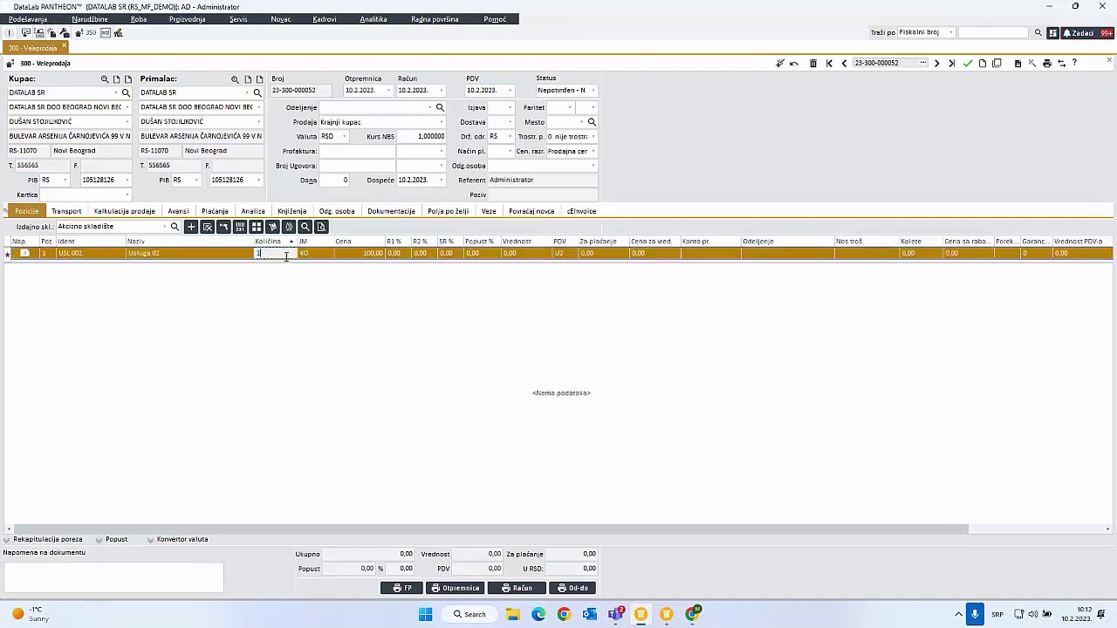
click(374, 254)
key(Return)
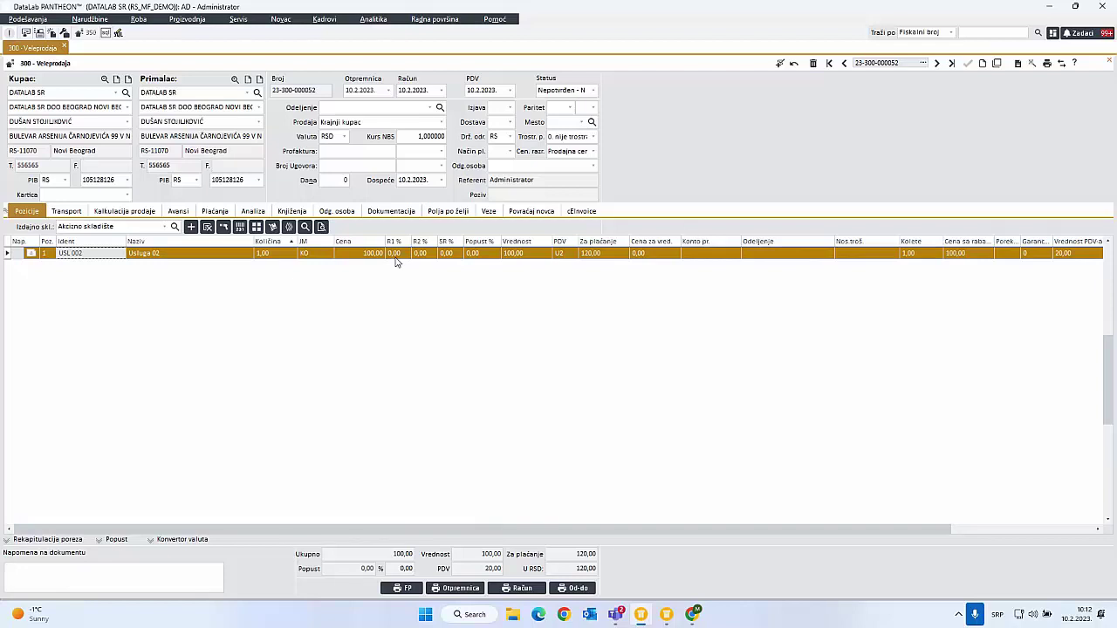
- Open the unit of measure register from the line's unit, set the KG unit's international code to KGM - kilogram, and close the register
double_click(311, 254)
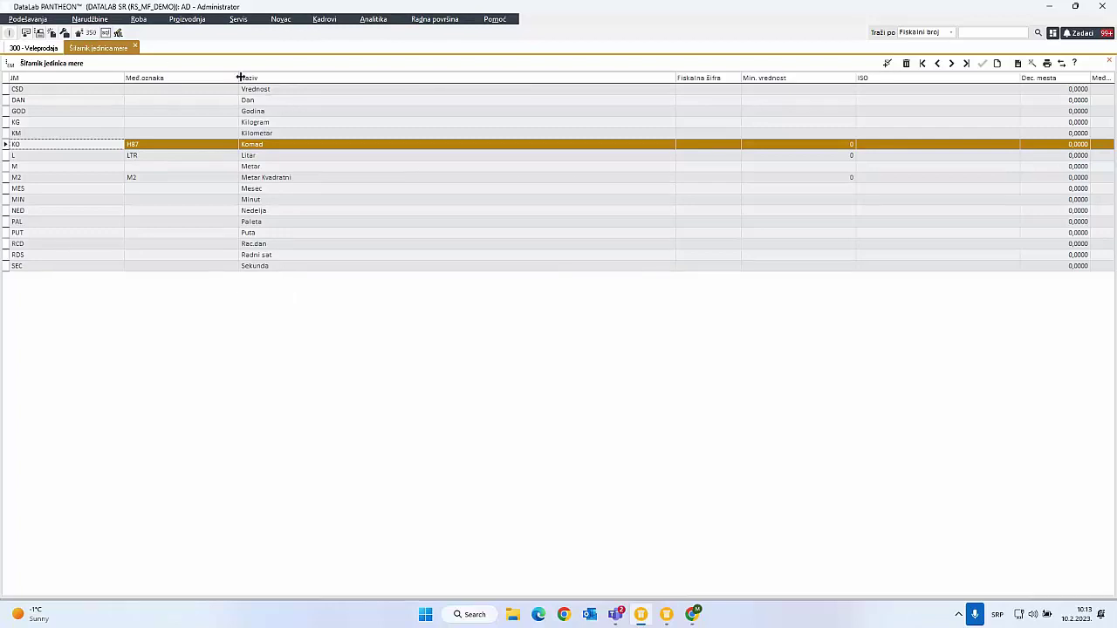
drag(241, 78, 251, 78)
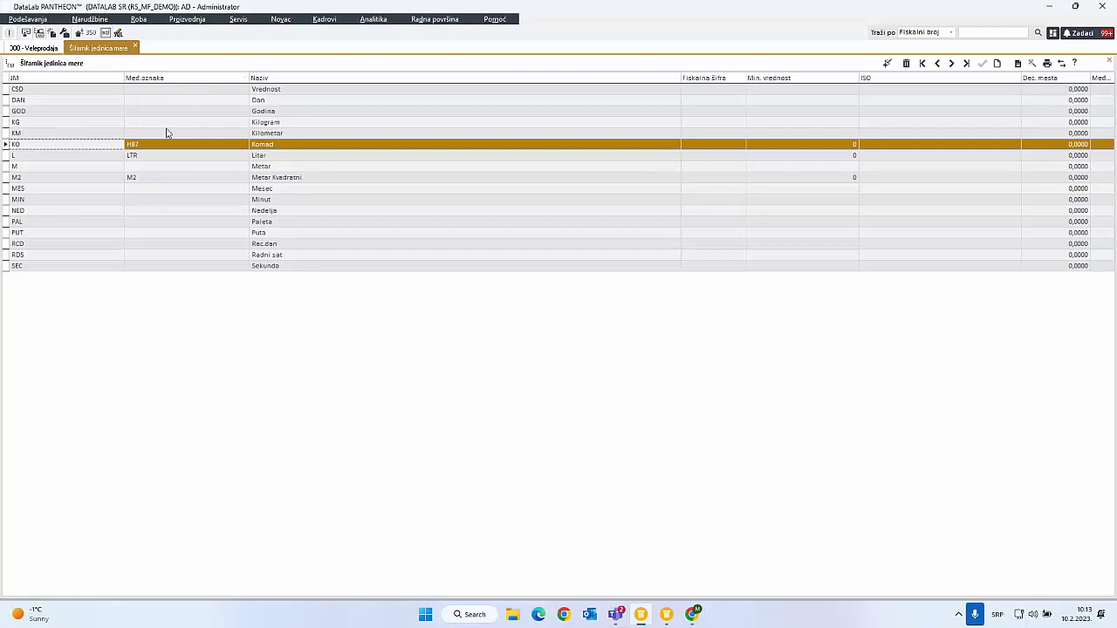
click(210, 123)
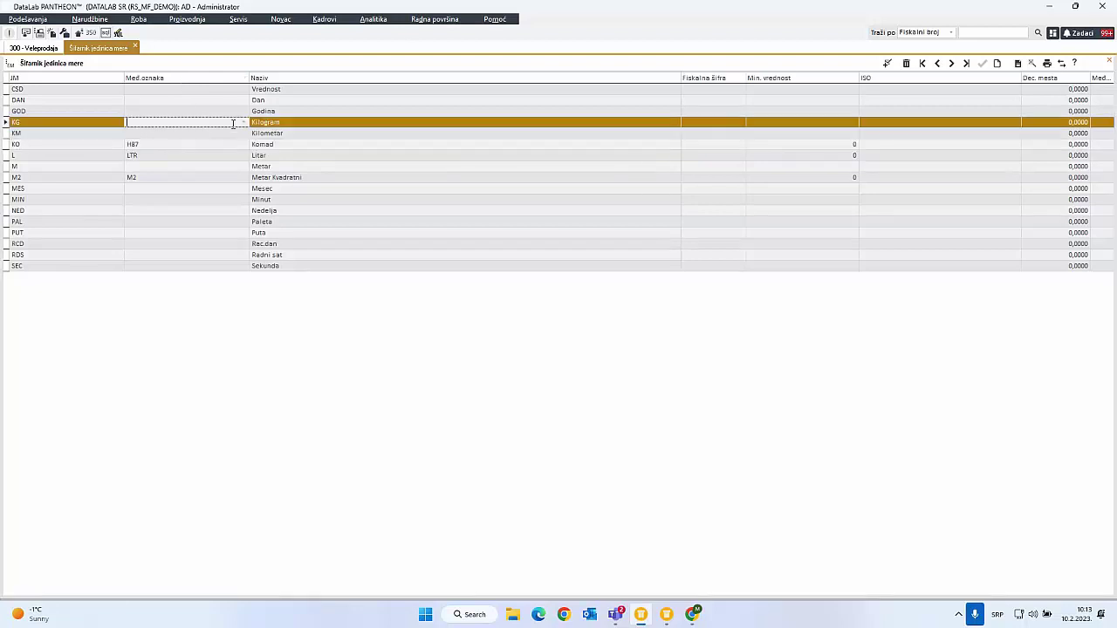
click(245, 125)
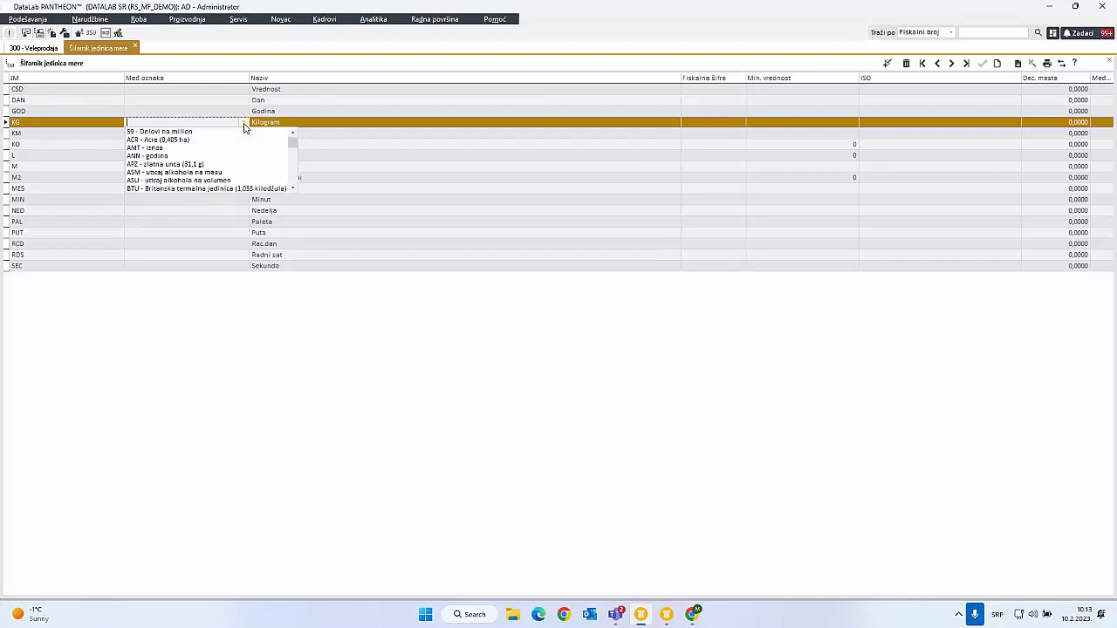
text(kGM - kilogram)
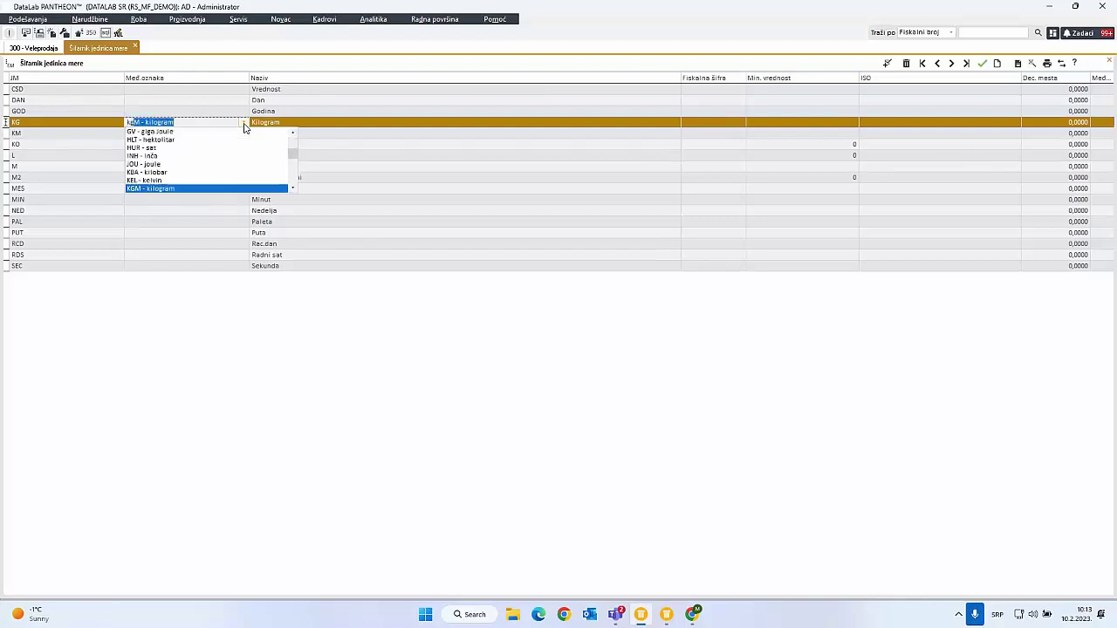
click(175, 159)
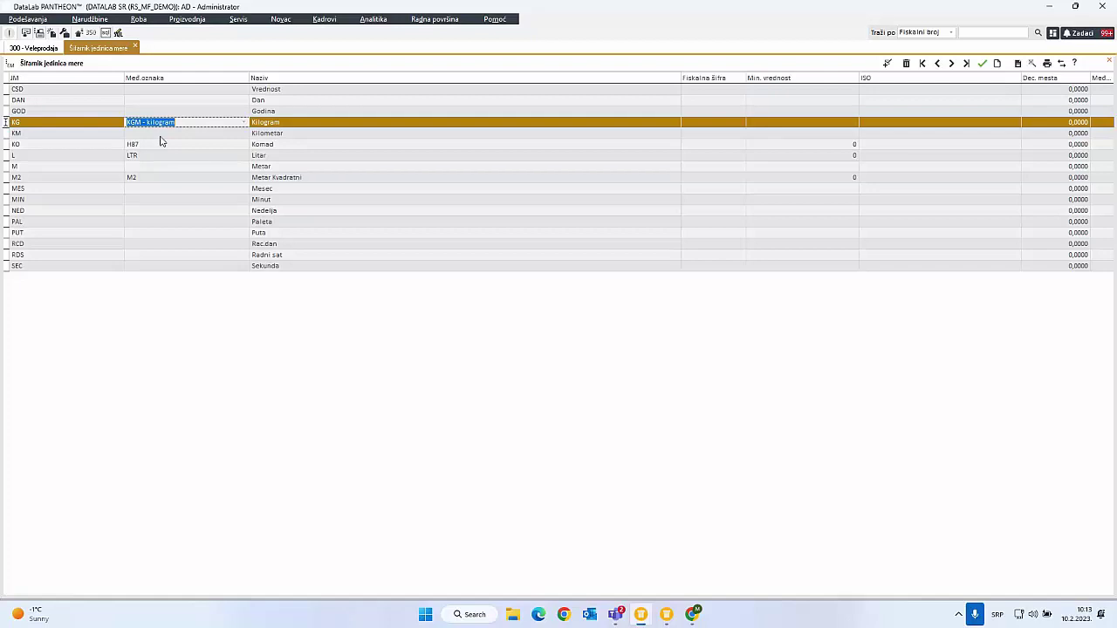
click(154, 134)
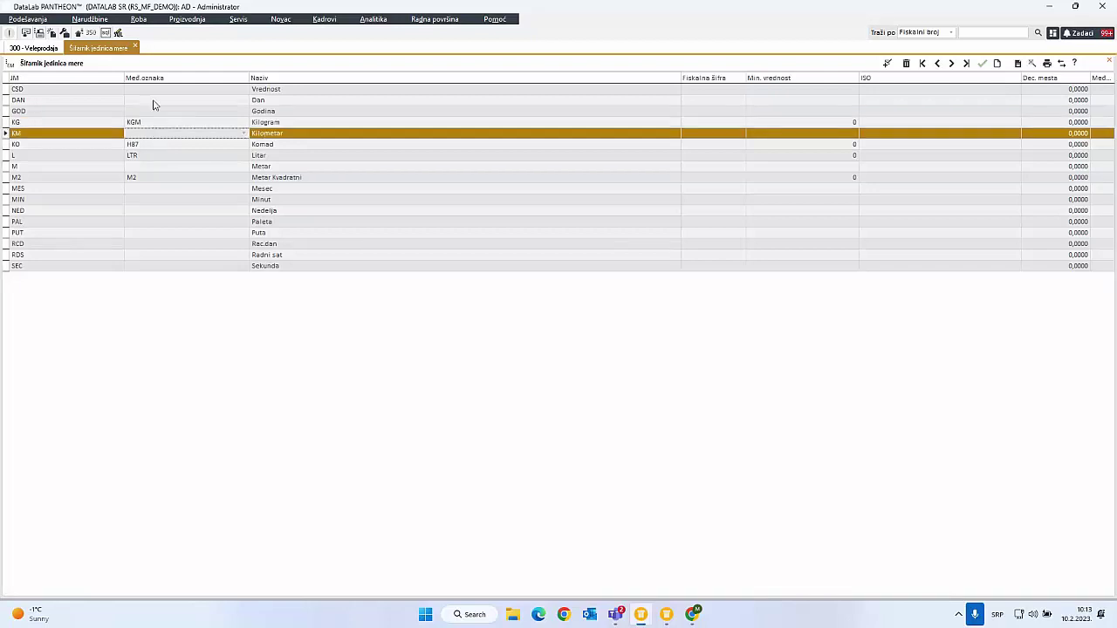
middle_click(113, 49)
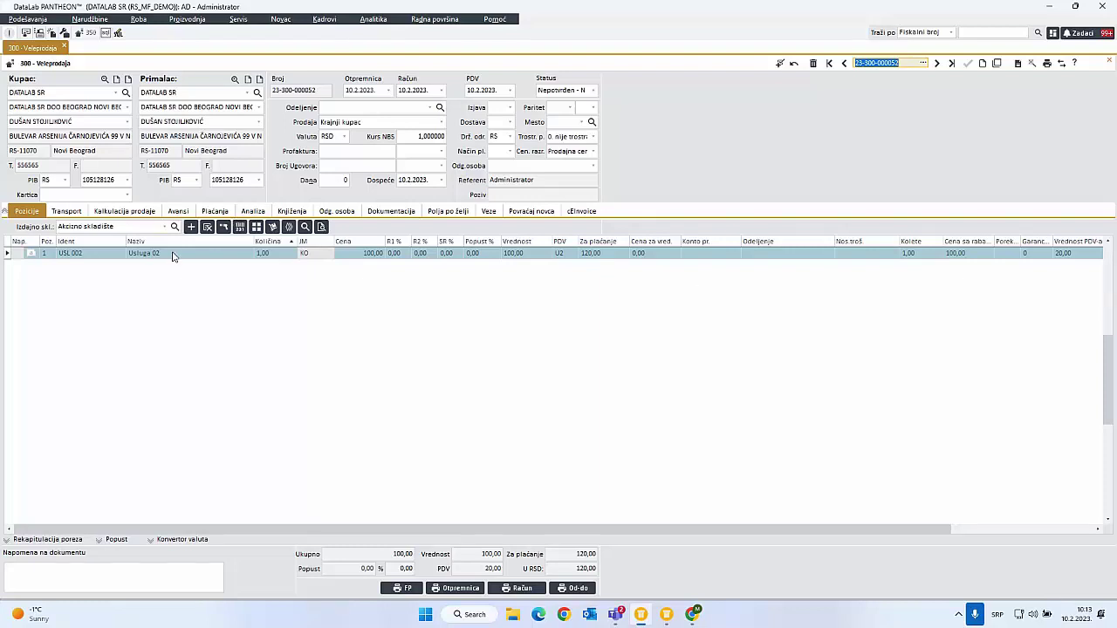
- Set the delivery note (Otpremnica) date of the document to 31.1.2023
click(365, 90)
click(425, 91)
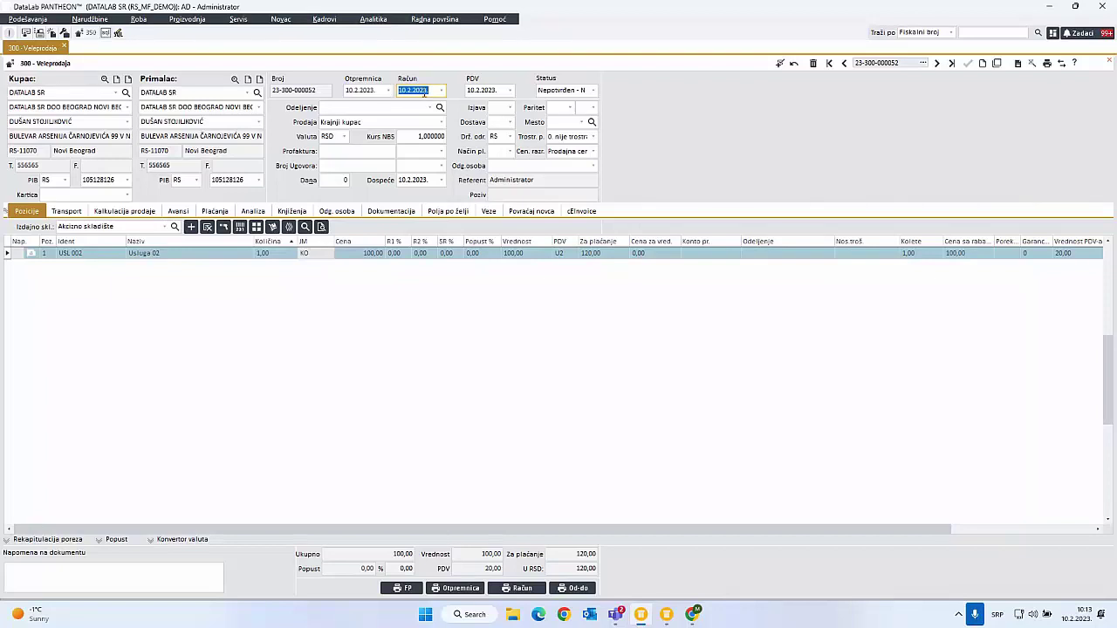
click(363, 86)
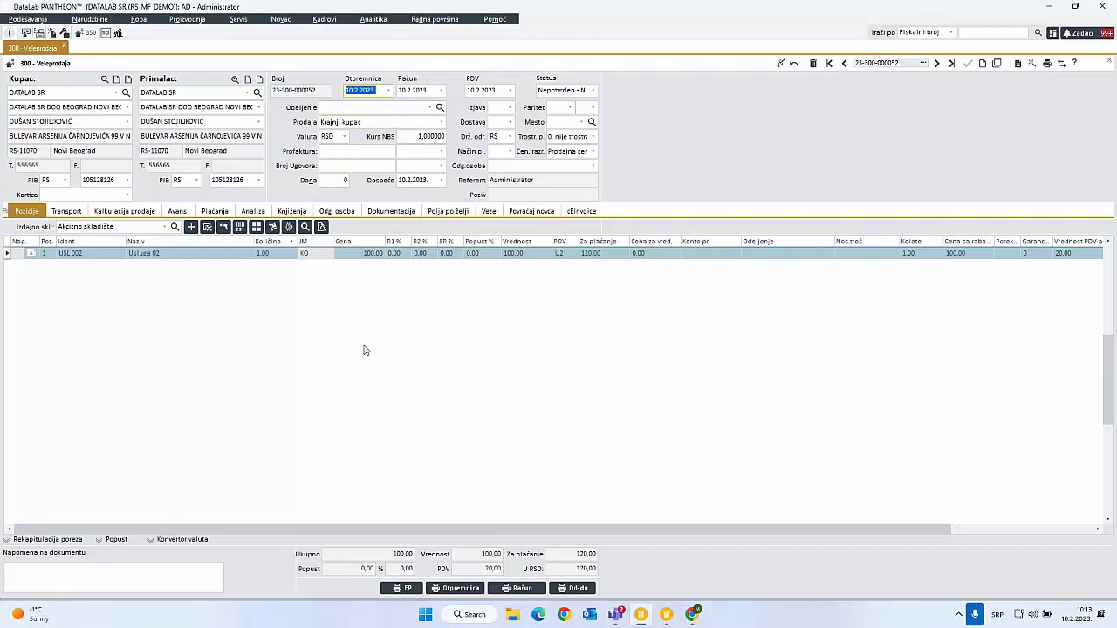
click(388, 91)
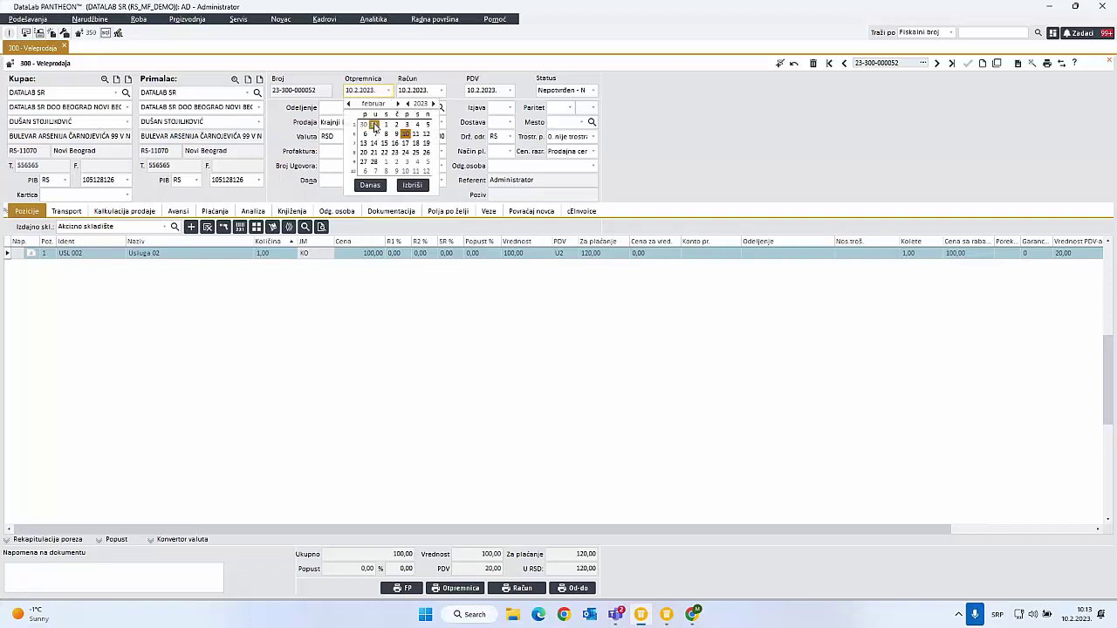
click(374, 125)
click(425, 92)
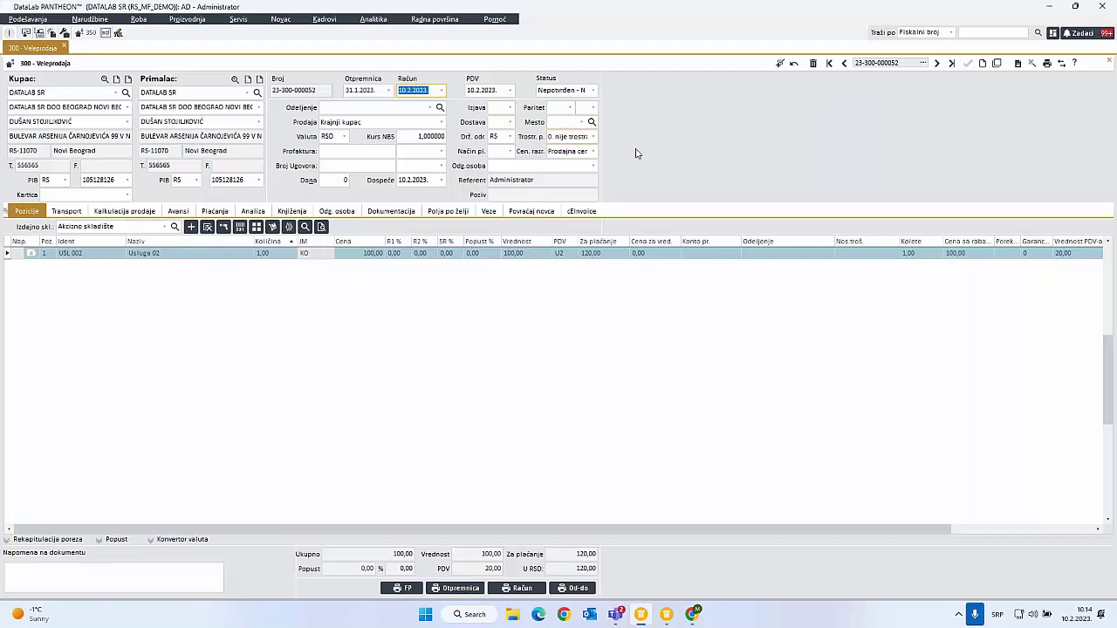
- Enter gdfdfgfd as the contract number (Broj Ugovora) with the date 10.2.2023 and save the document
click(343, 153)
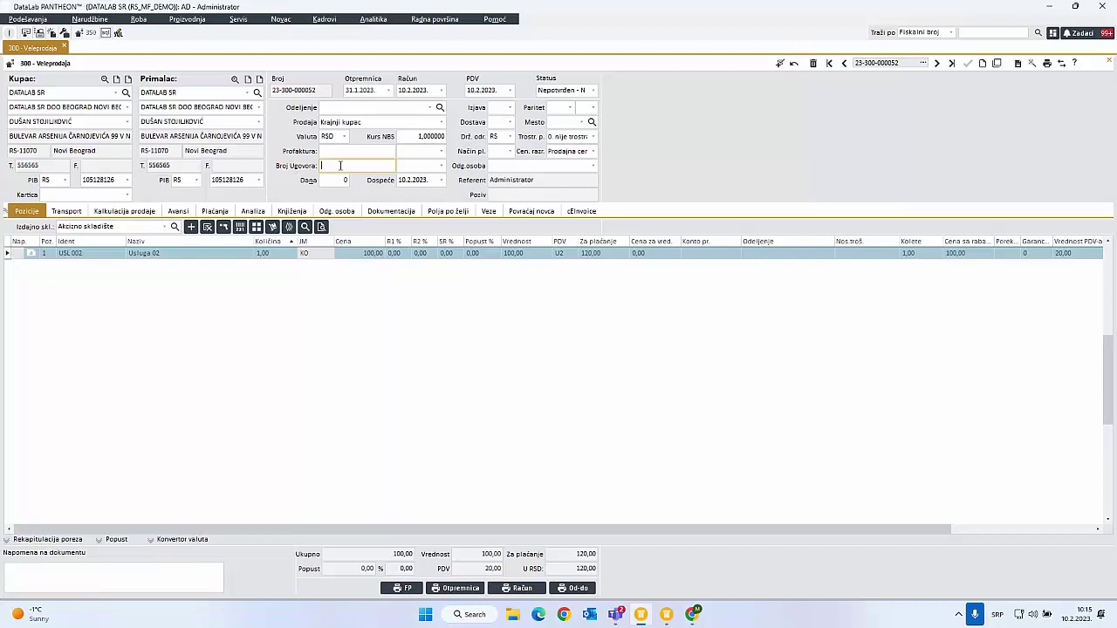
text(gdfdfgfd)
click(947, 64)
click(443, 171)
click(425, 263)
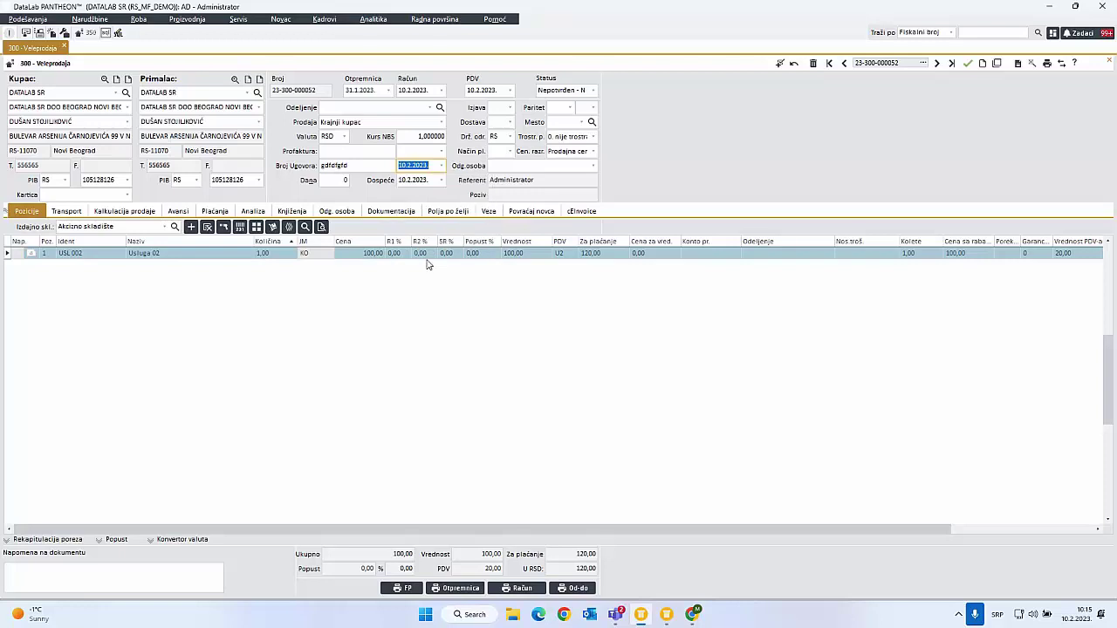
click(366, 166)
click(410, 166)
click(968, 63)
- Clear the contract number and its date from the document header
click(369, 167)
key(BackSpace)
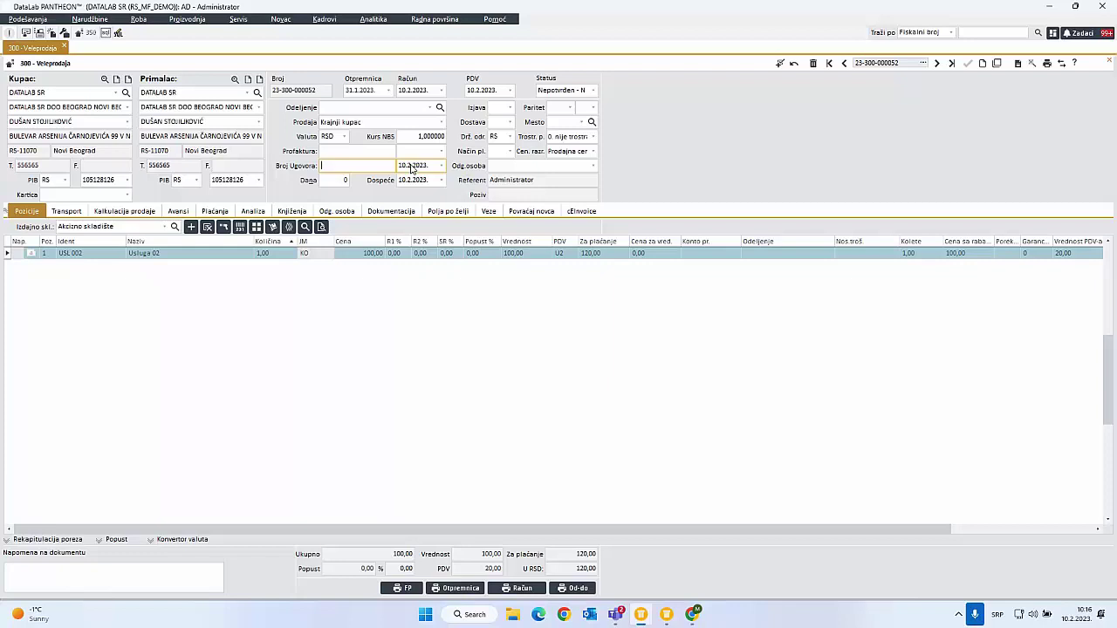
click(412, 167)
click(411, 167)
double_click(410, 165)
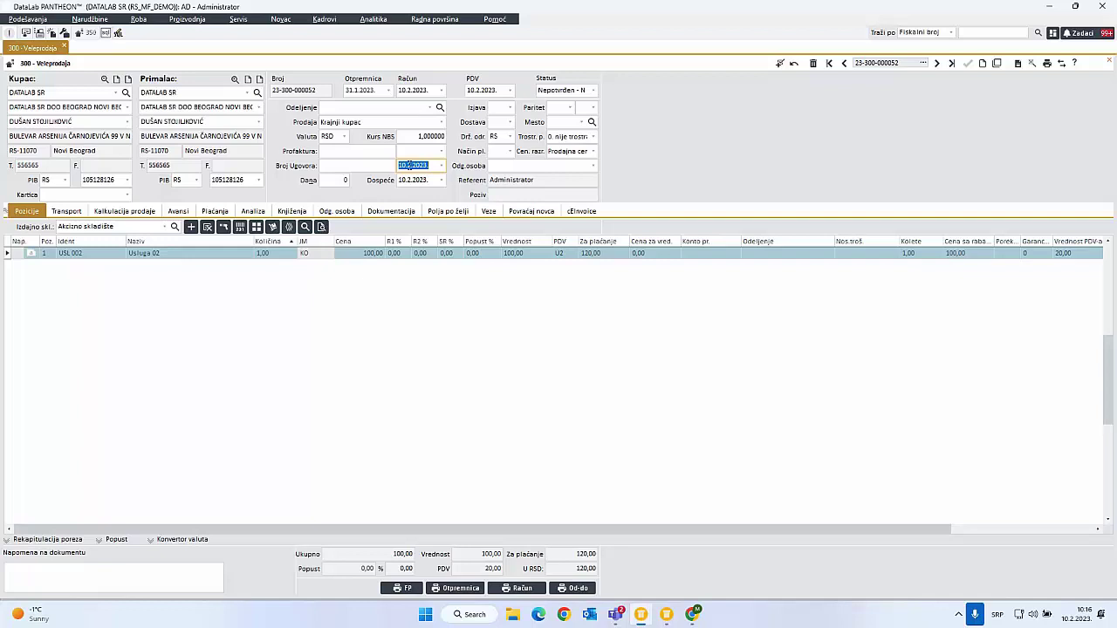
click(361, 164)
click(406, 153)
click(419, 166)
click(368, 163)
click(369, 154)
click(412, 166)
key(BackSpace)
- Open the buyer's record in the subject register and examine its name, company registration number and budget user number fields
double_click(61, 91)
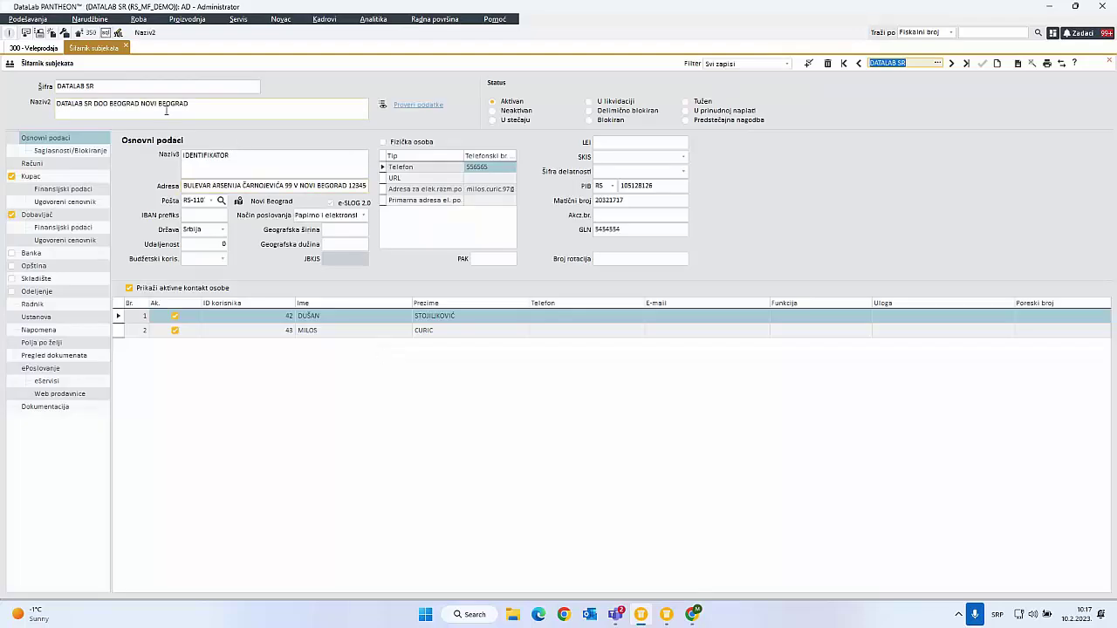
click(103, 86)
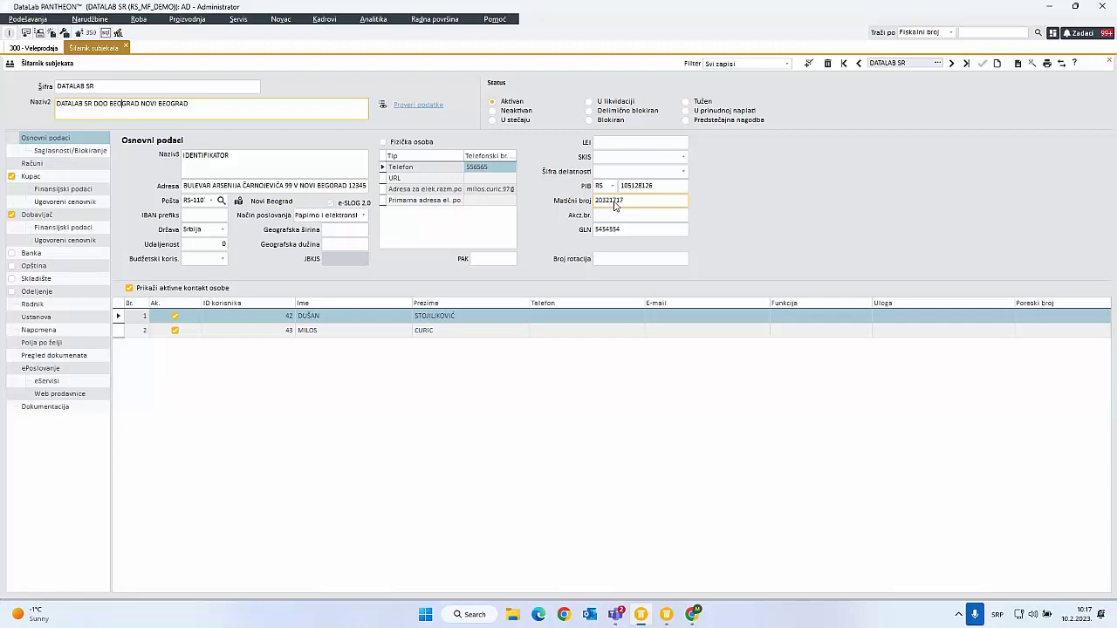
double_click(616, 202)
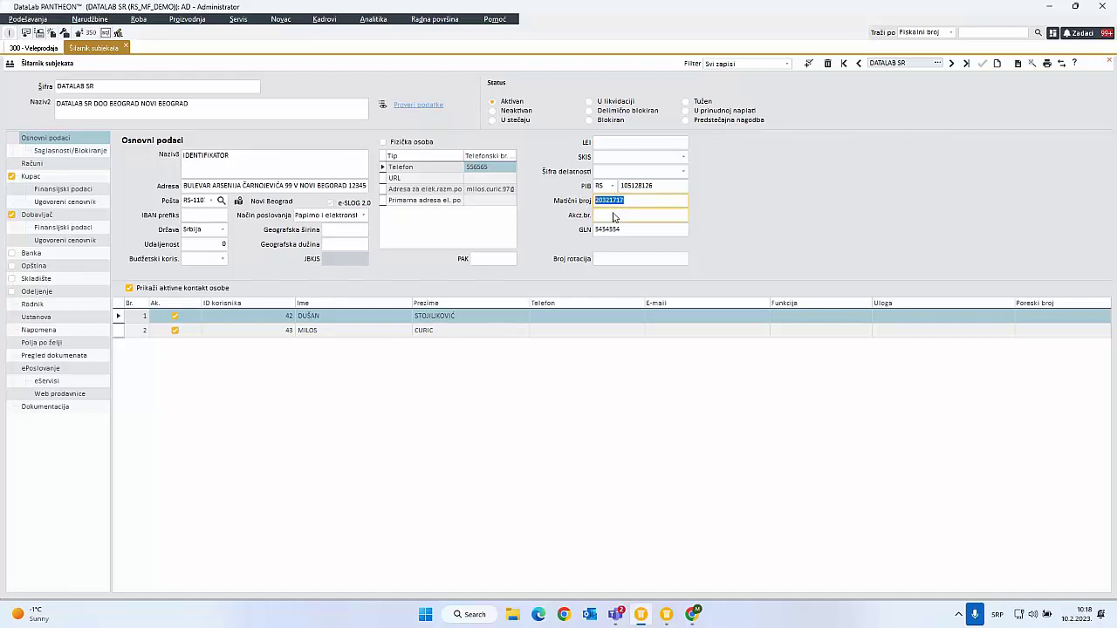
click(616, 214)
click(614, 203)
click(625, 200)
- Try the Papirno option as the subject's business method (Način poslovanja)
click(325, 217)
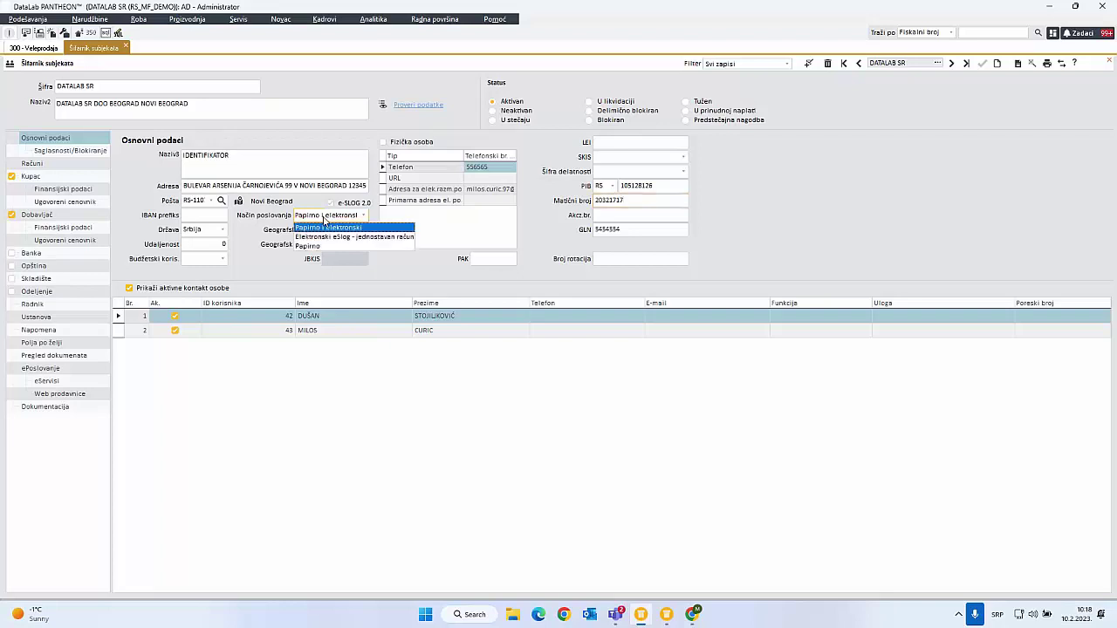
click(324, 218)
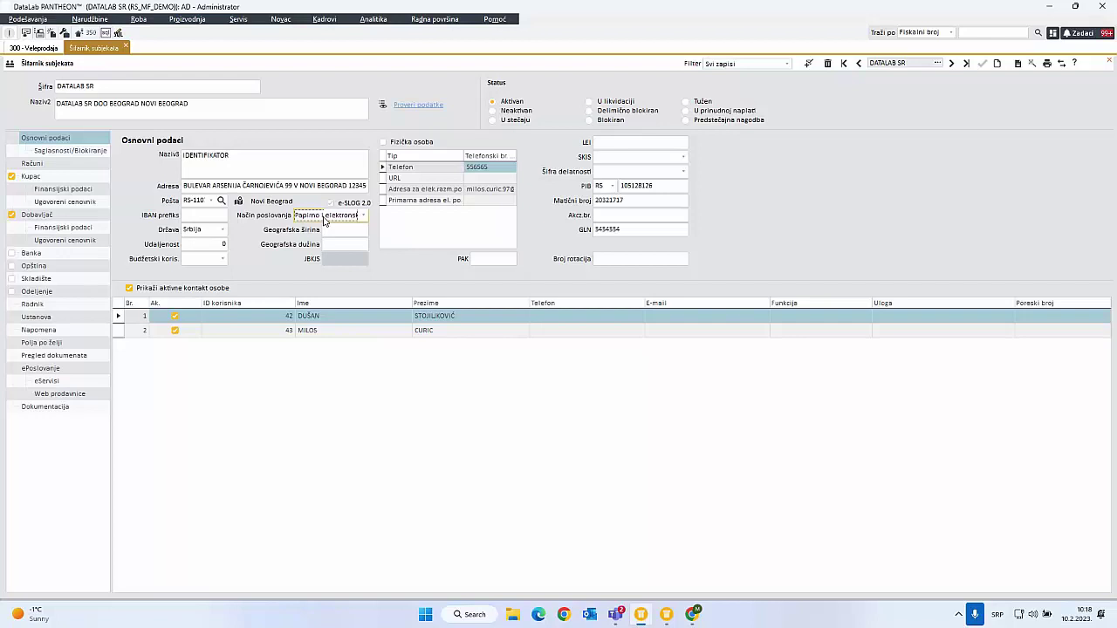
click(324, 218)
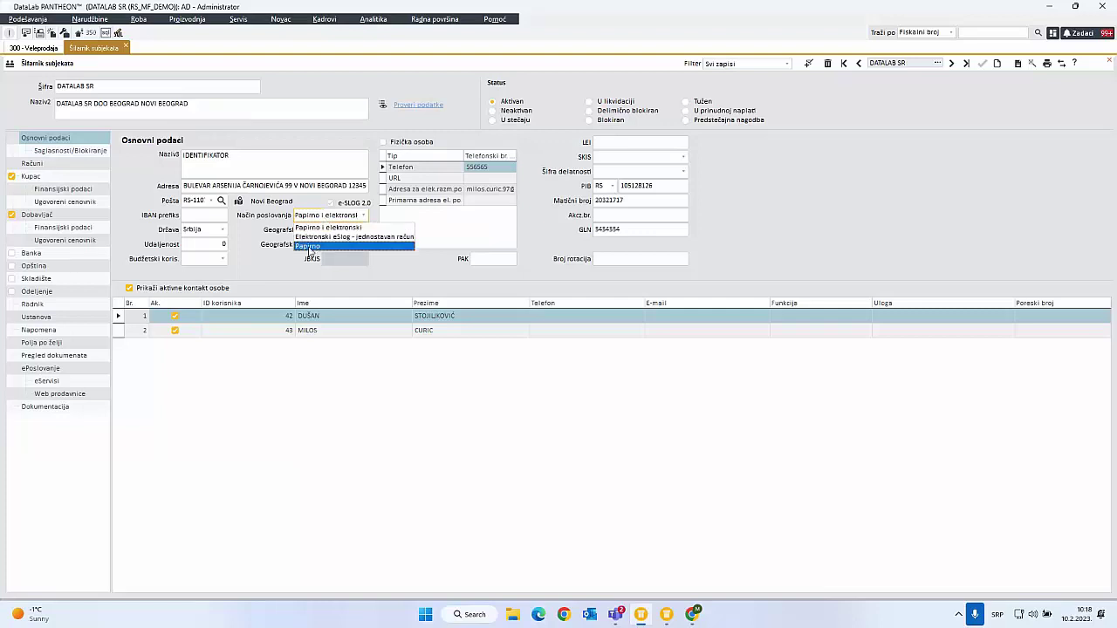
click(308, 247)
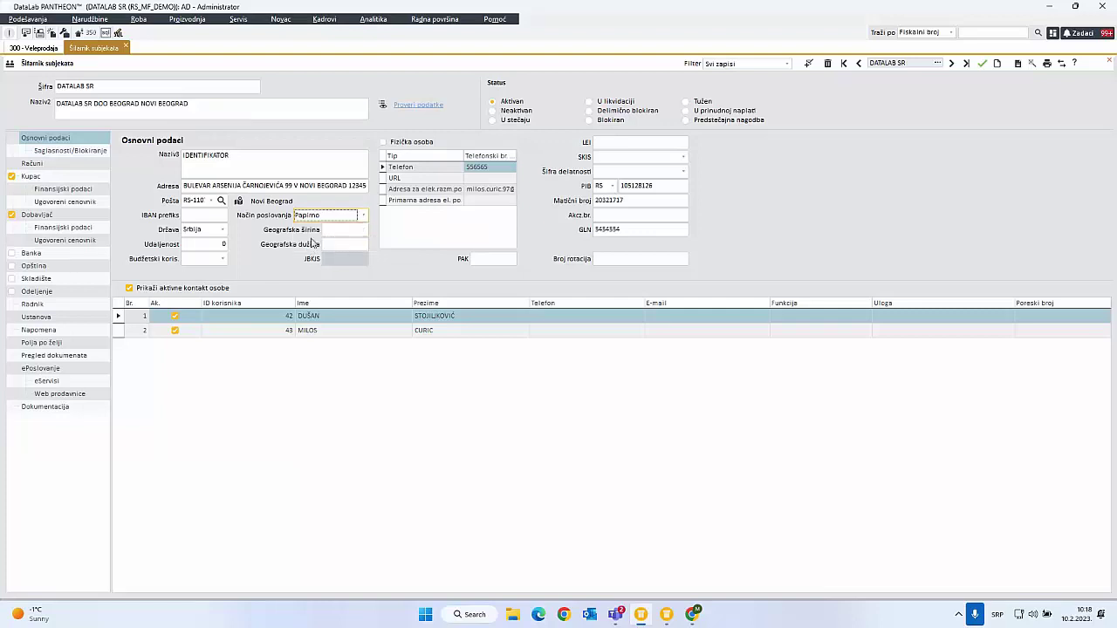
- Set the subject's business method to Papirno i elektronski, save the record and close the subject register
click(309, 218)
click(319, 229)
click(983, 63)
click(320, 219)
click(319, 229)
click(206, 200)
click(984, 65)
middle_click(101, 50)
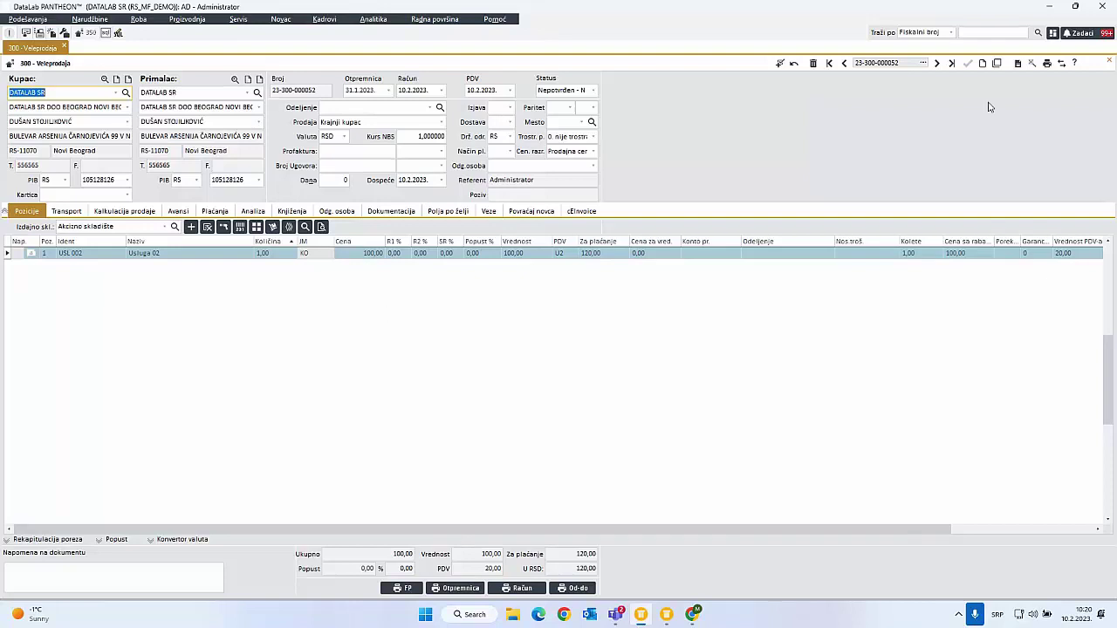
- Duplicate the current wholesale document and return to the original one
click(995, 65)
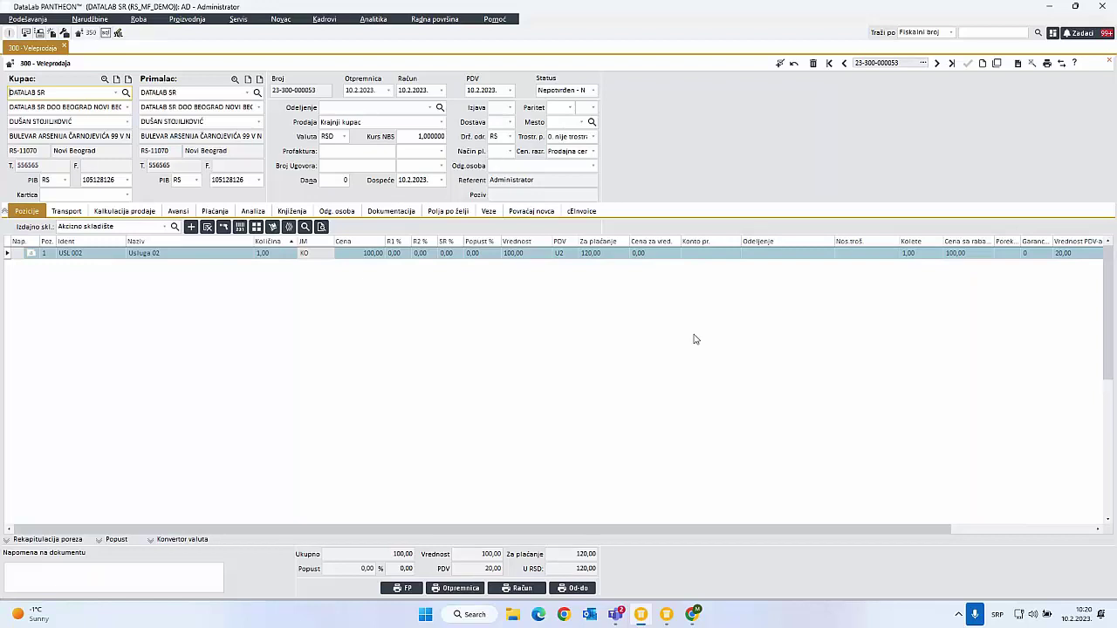
click(845, 63)
click(583, 590)
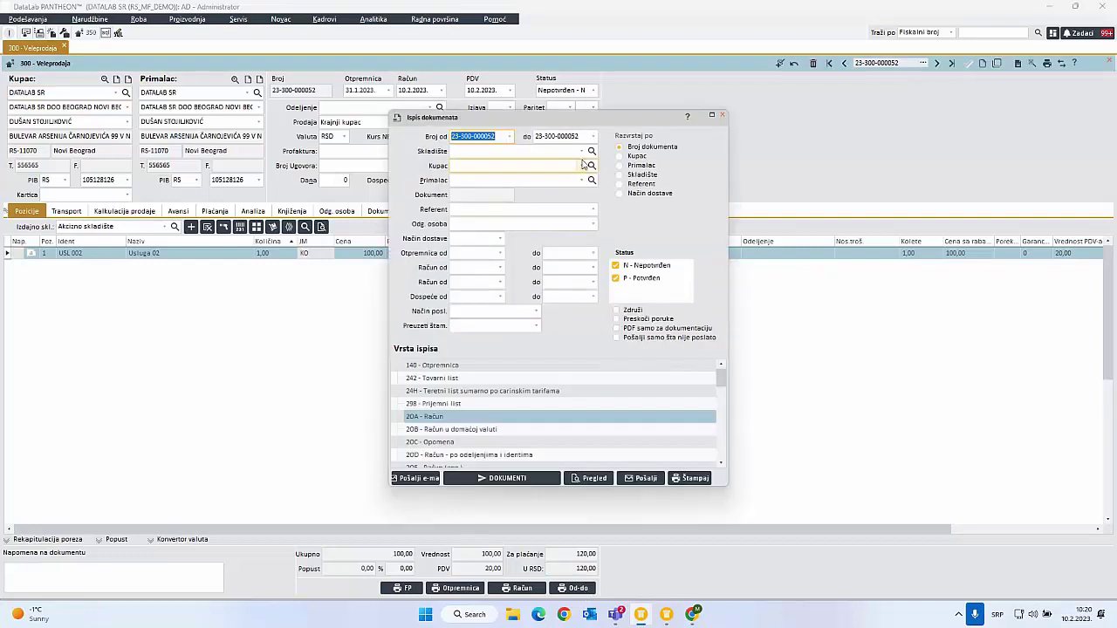
drag(577, 120, 583, 120)
drag(596, 147, 508, 172)
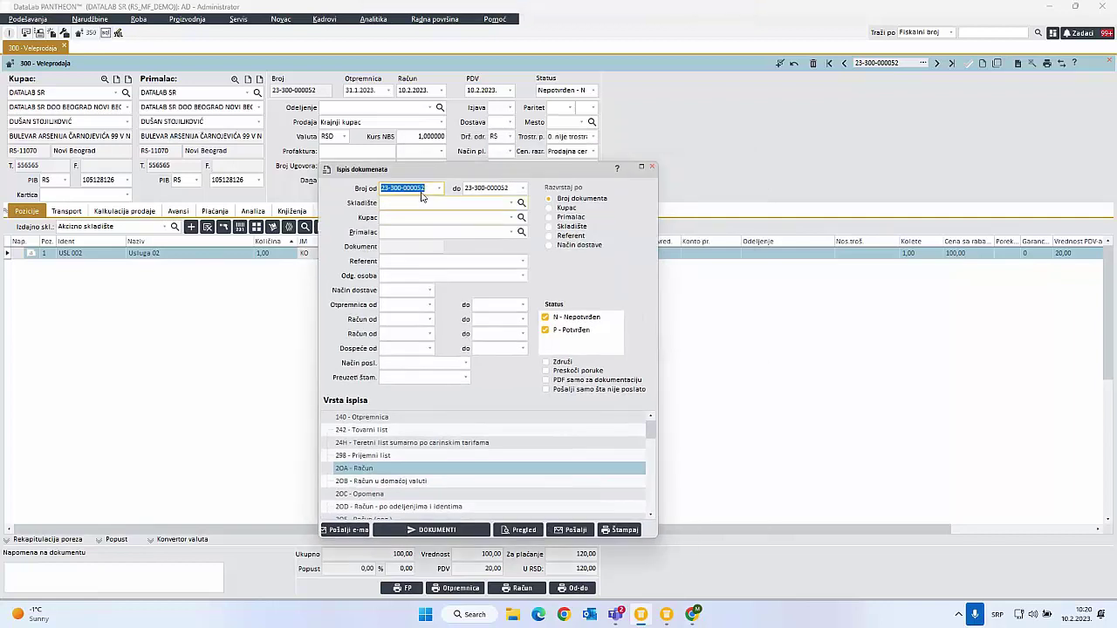
drag(432, 169, 355, 106)
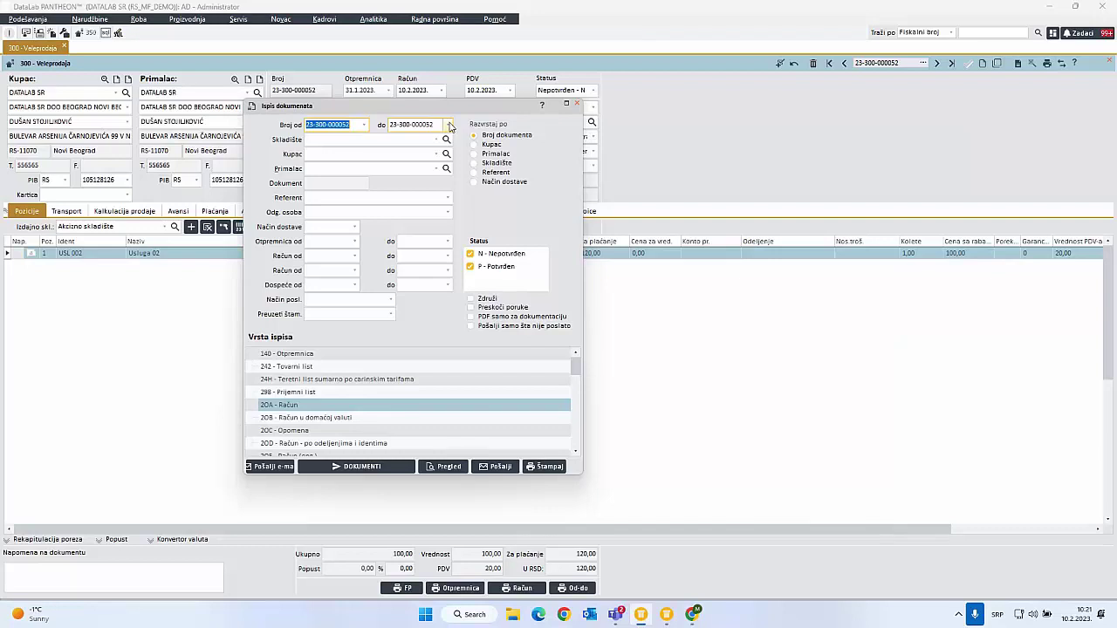
click(451, 127)
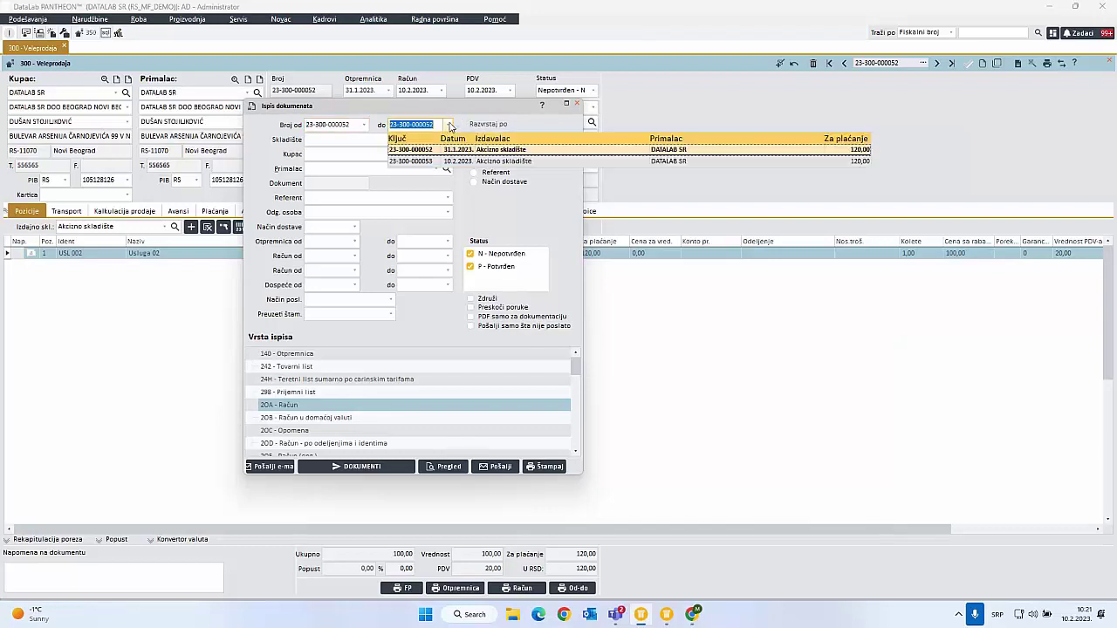
click(470, 163)
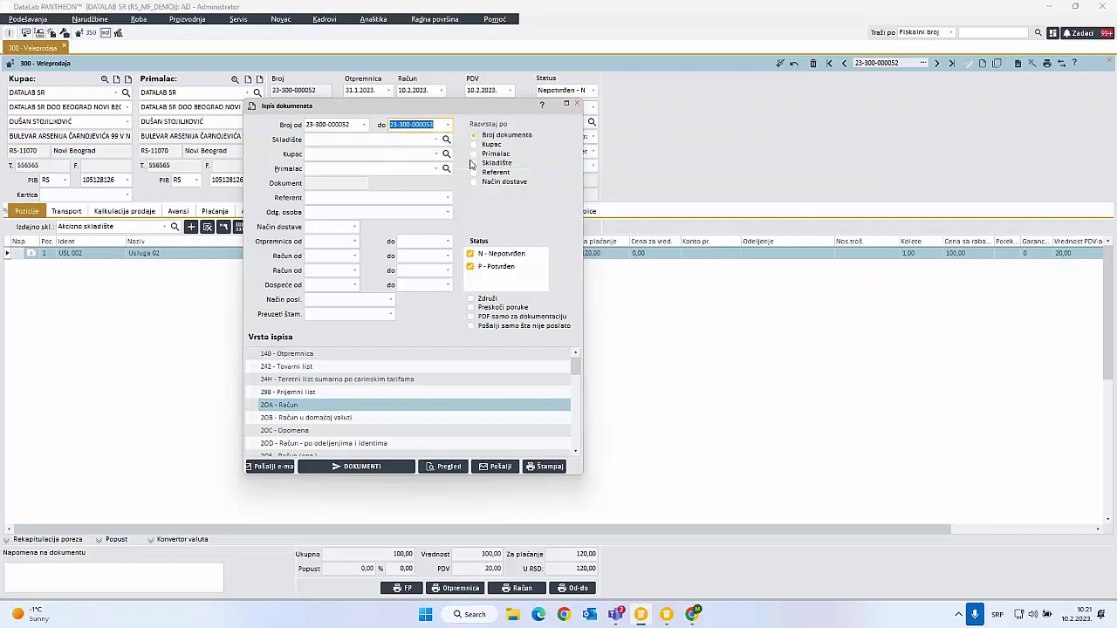
- Output both invoices to the document archive with the 2OA - Račun report, confirm completion and close the print dialog
click(295, 407)
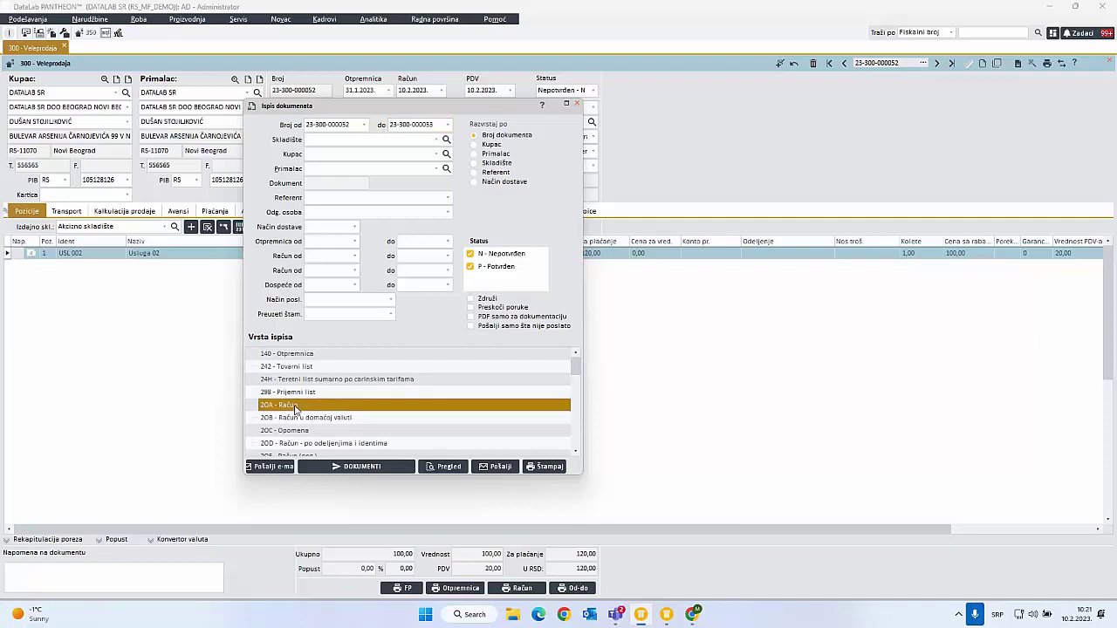
scroll(295, 409, down, 2)
scroll(295, 409, up, 2)
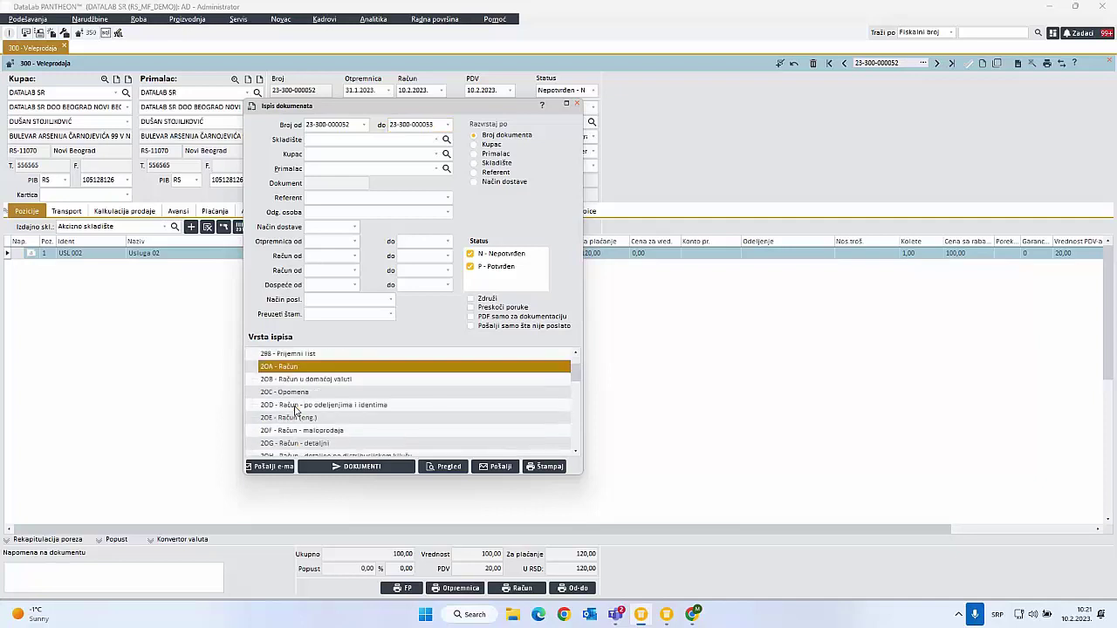
click(339, 468)
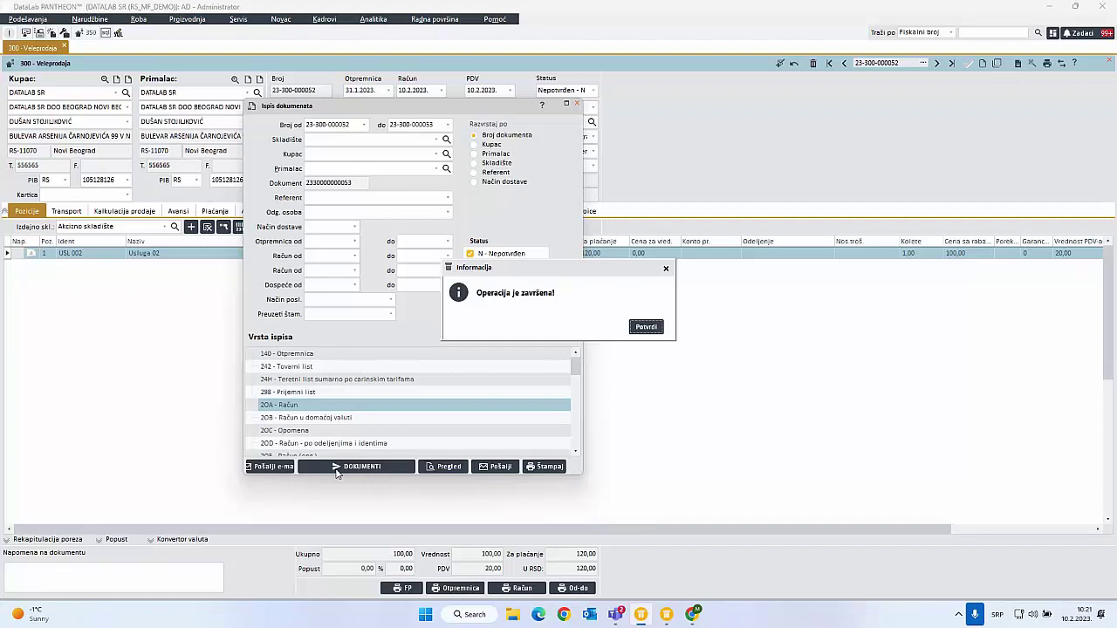
click(646, 327)
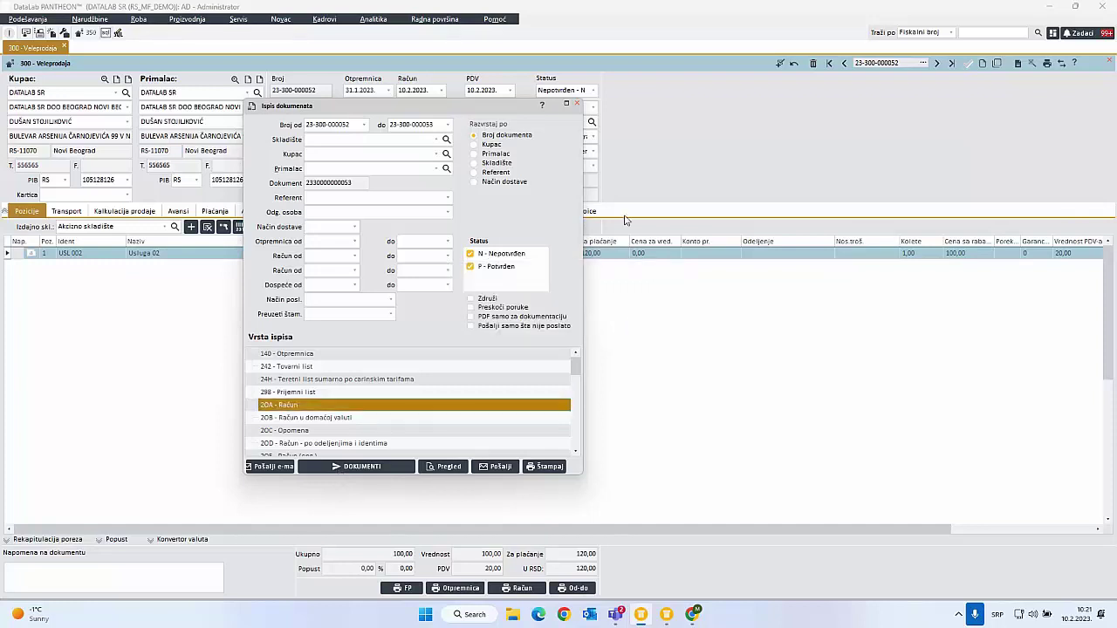
click(576, 104)
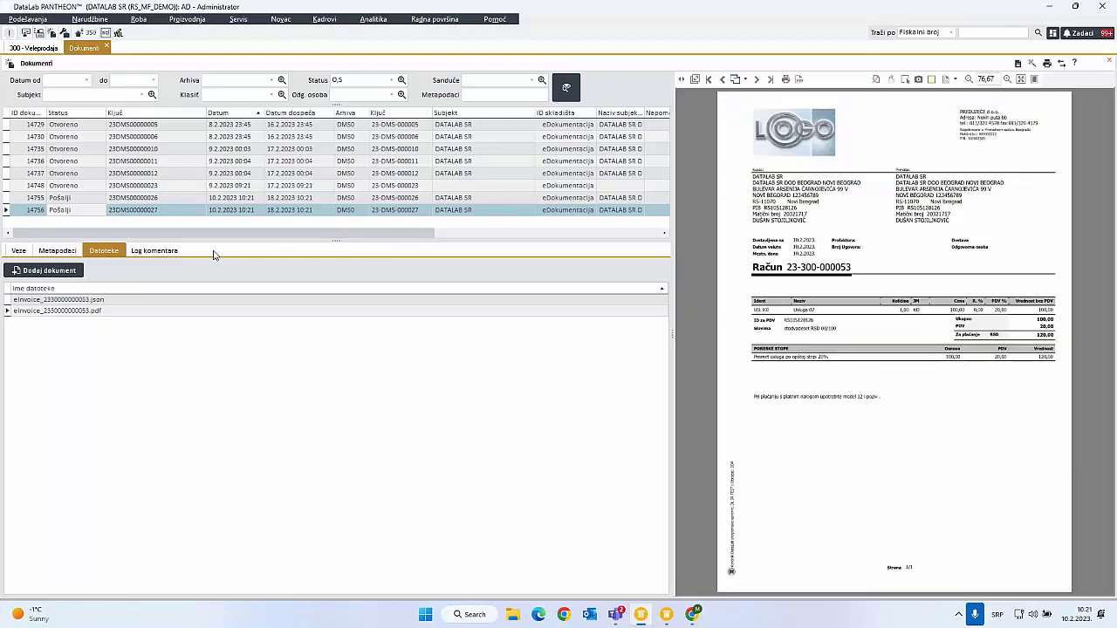
click(72, 198)
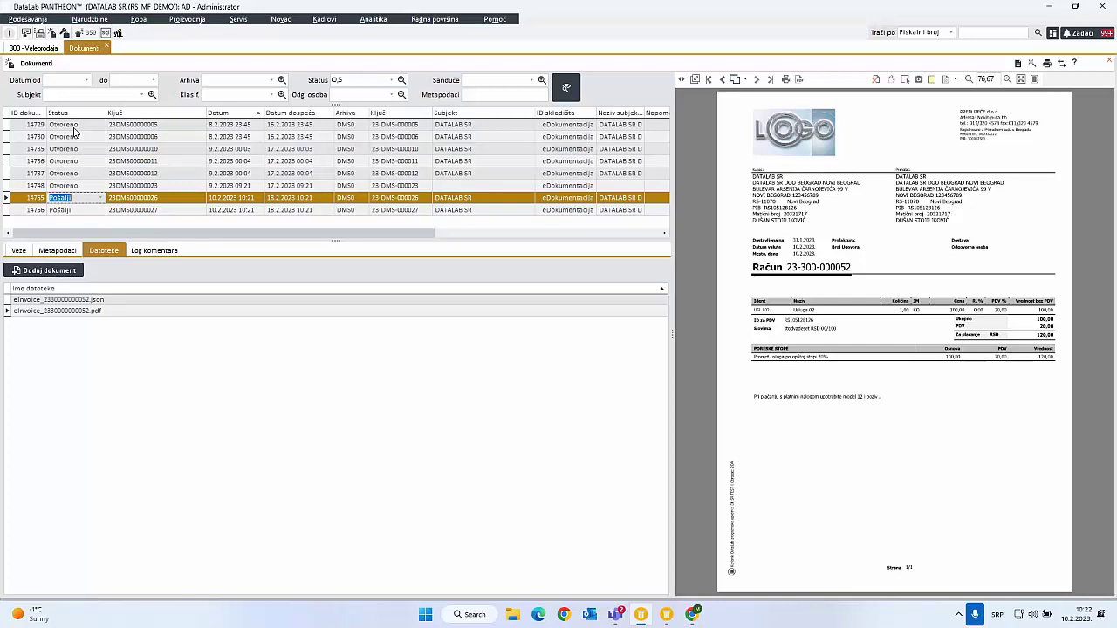
click(39, 48)
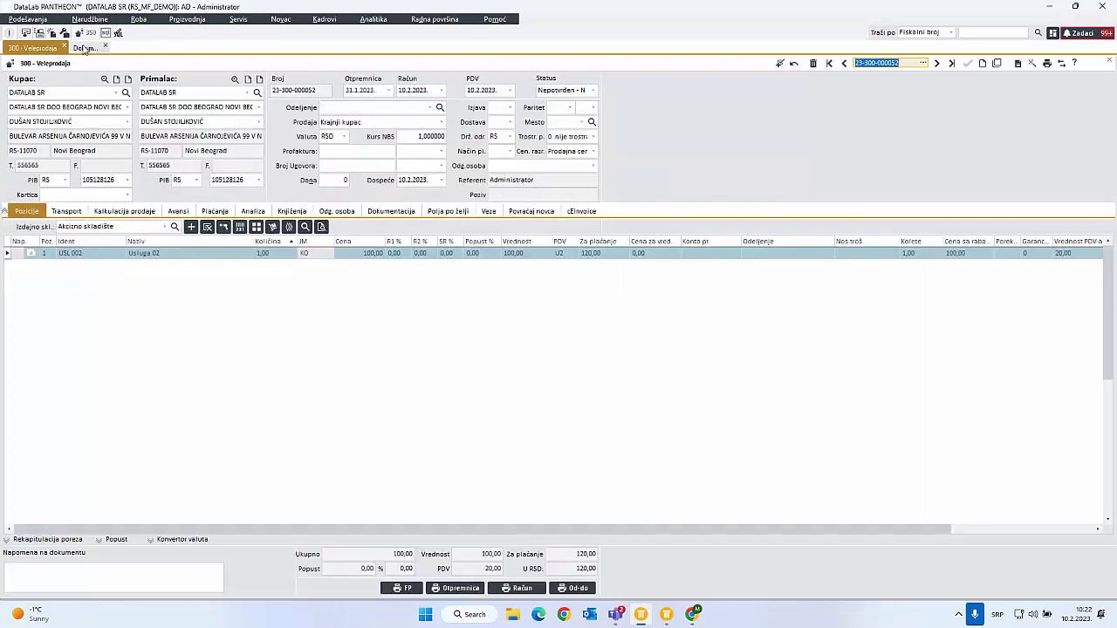
click(85, 48)
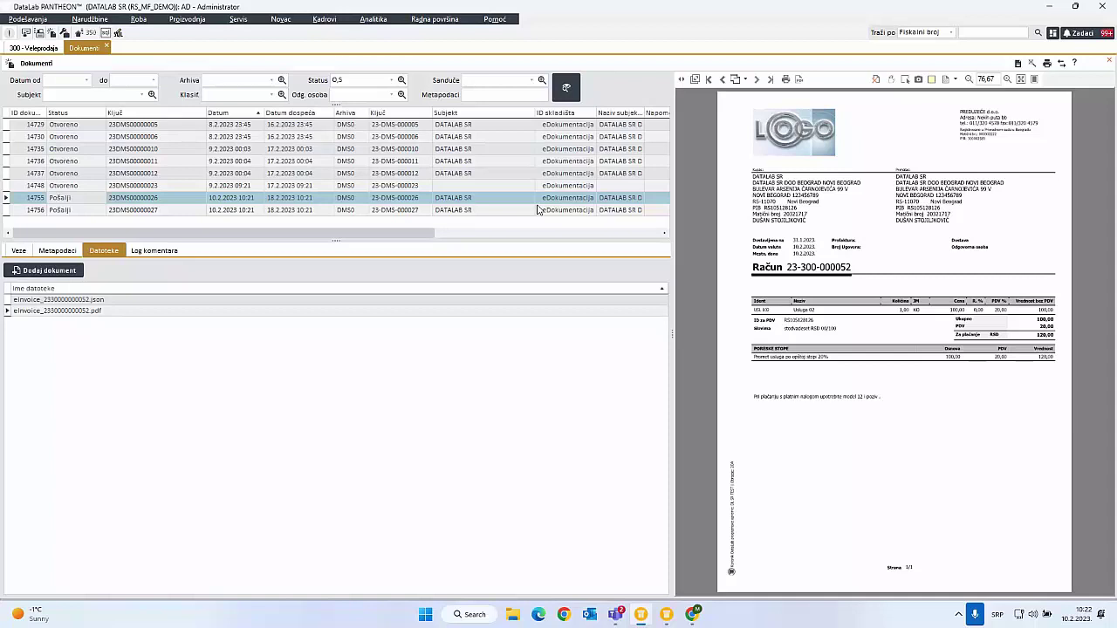
click(20, 250)
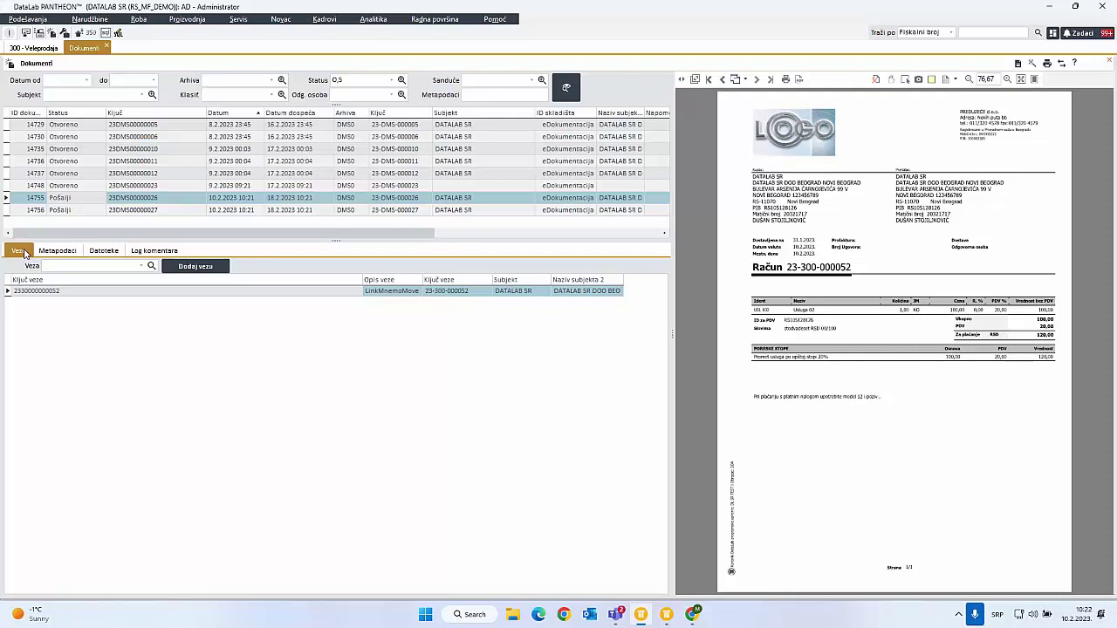
click(104, 251)
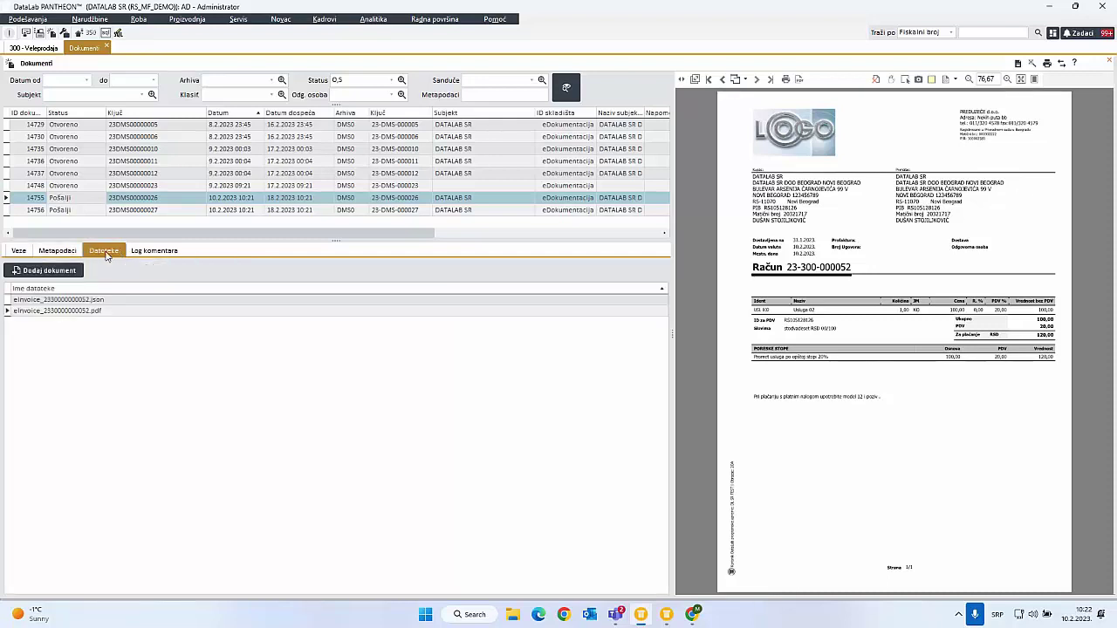
- Preview the JSON file attached to the archived invoice and dismiss the file-open dialog
click(77, 312)
double_click(77, 311)
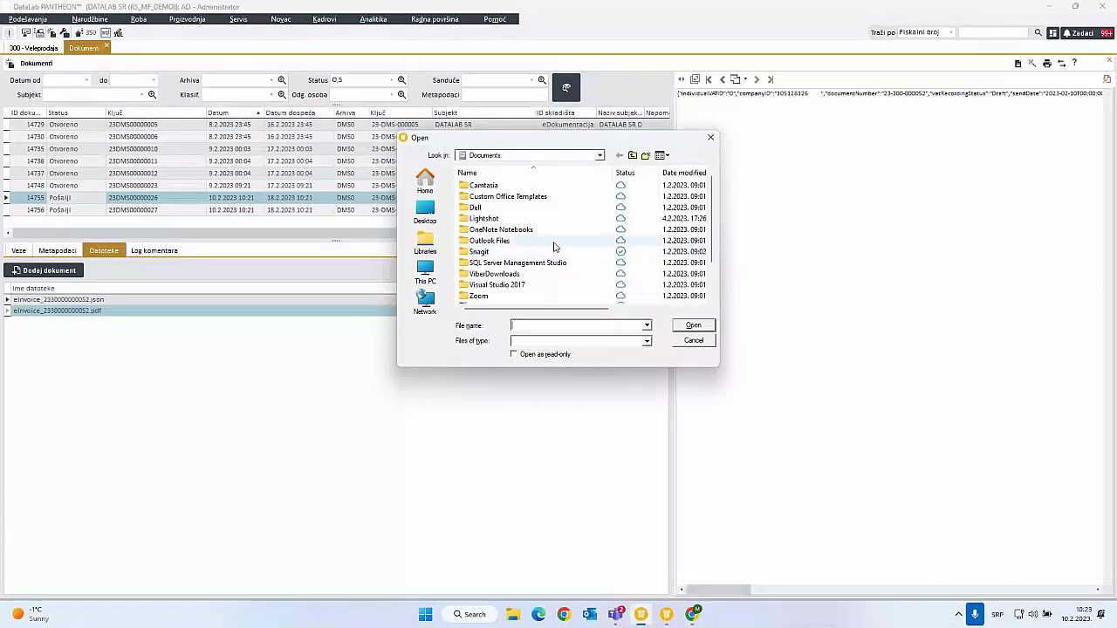
click(711, 137)
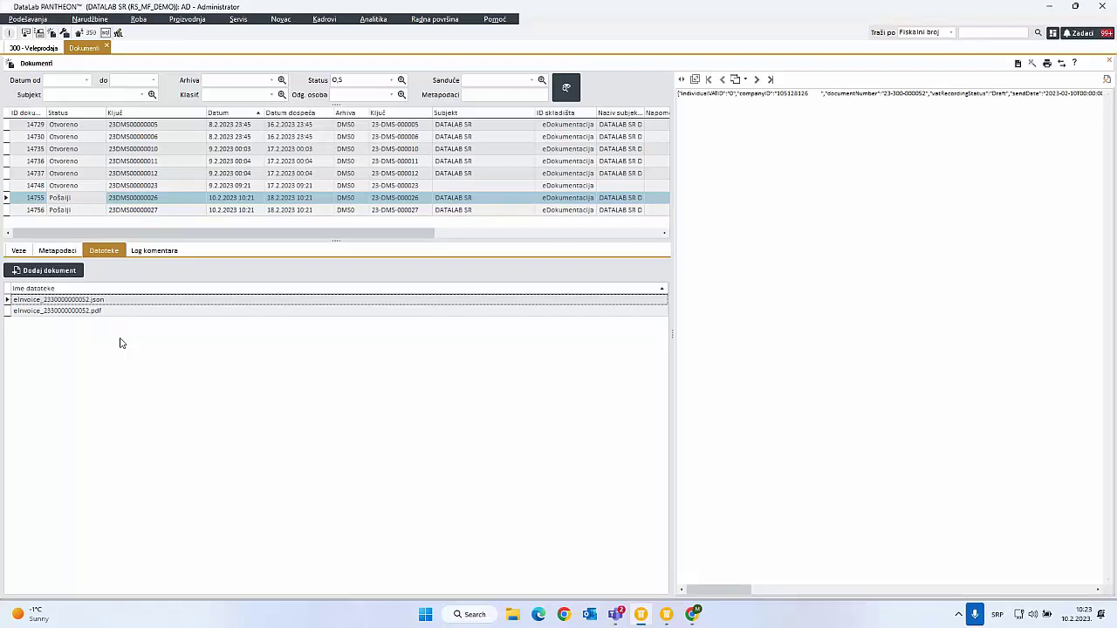
- Review the list of available eFaktura workflows without running any of them
click(1062, 63)
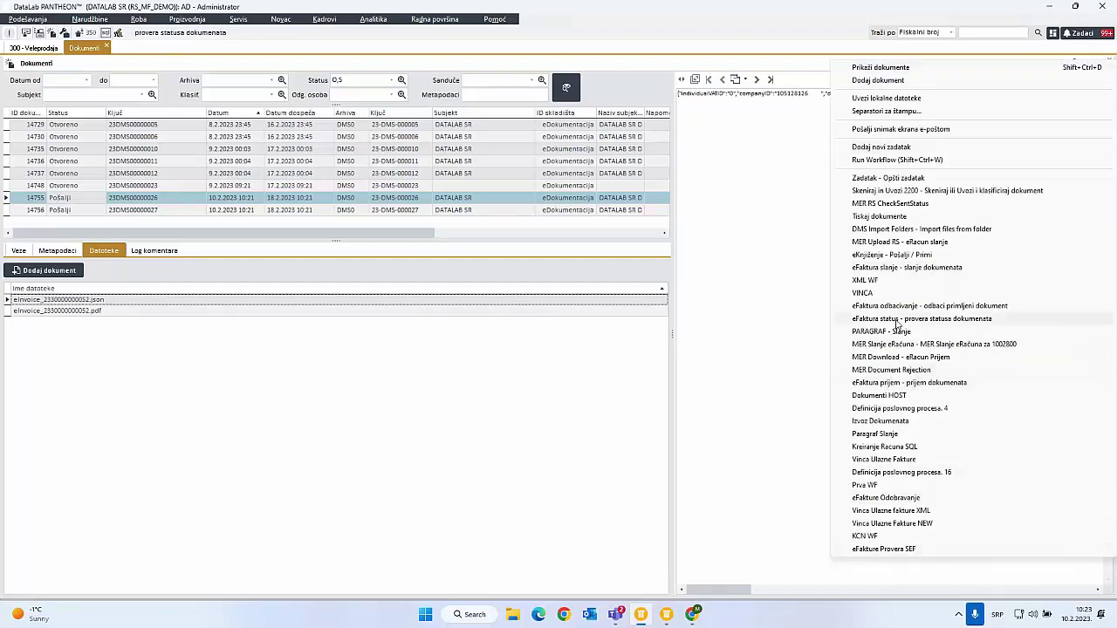
click(798, 356)
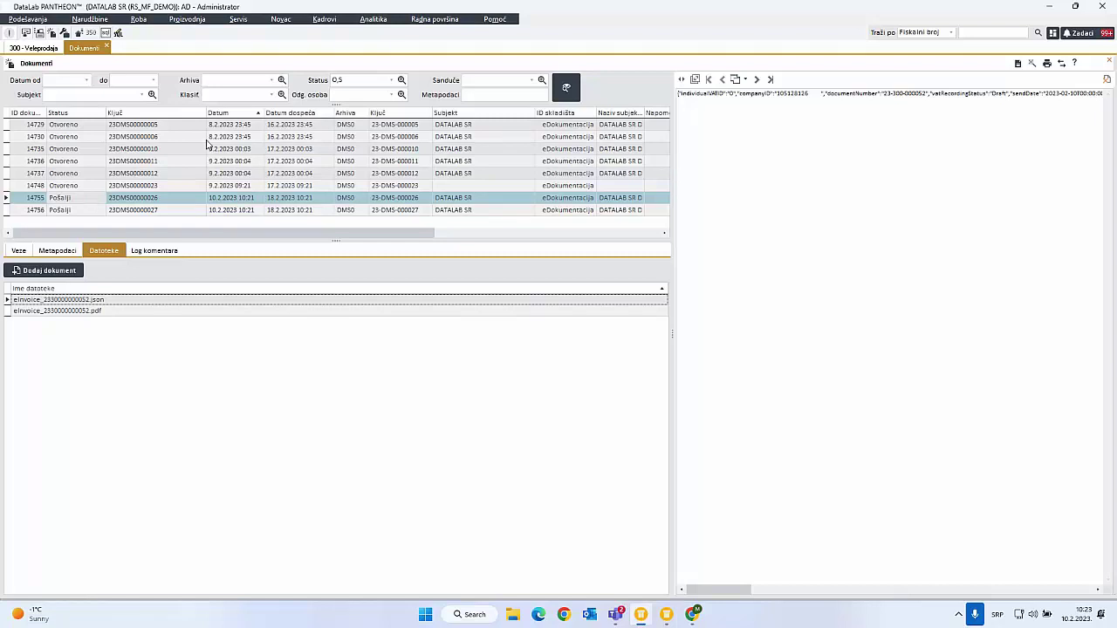
- Clear the status filter of the document archive and refresh the list
click(350, 78)
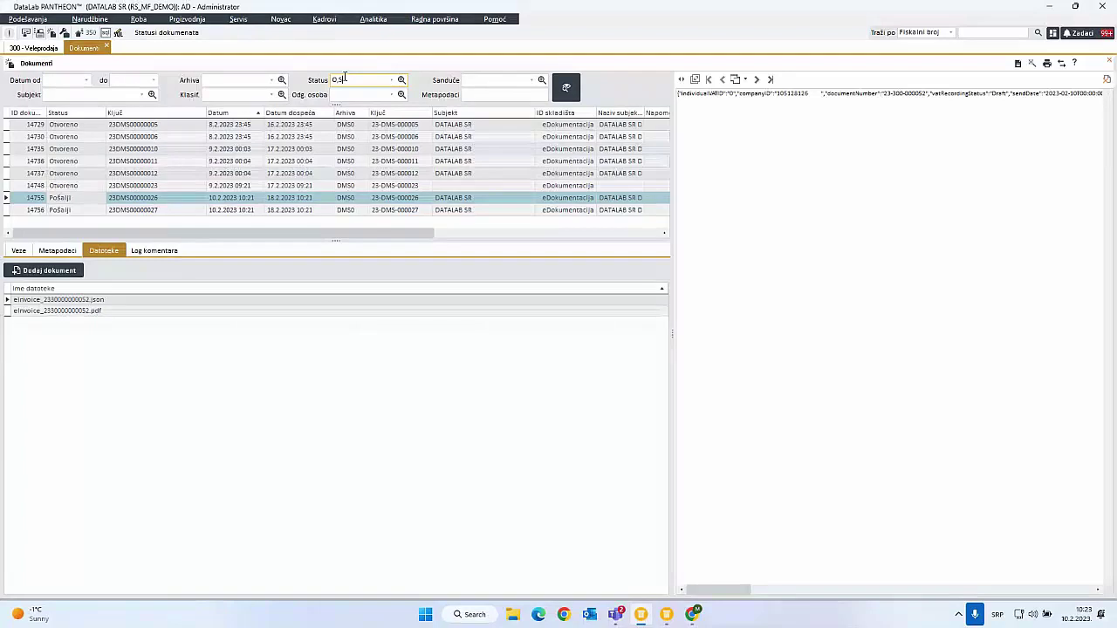
double_click(336, 79)
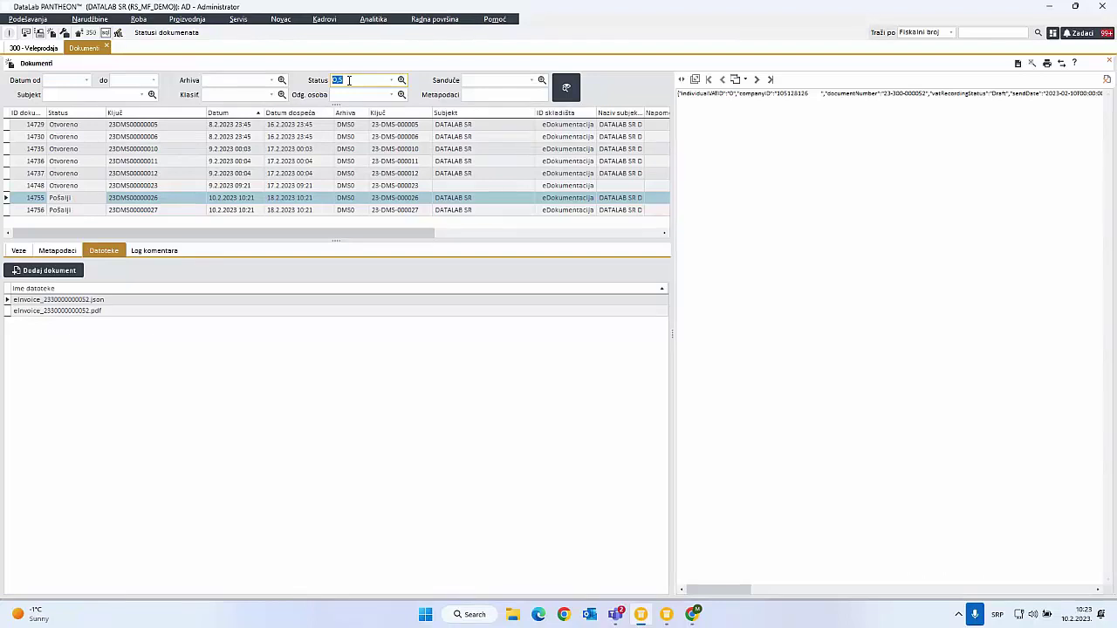
key(BackSpace)
click(567, 87)
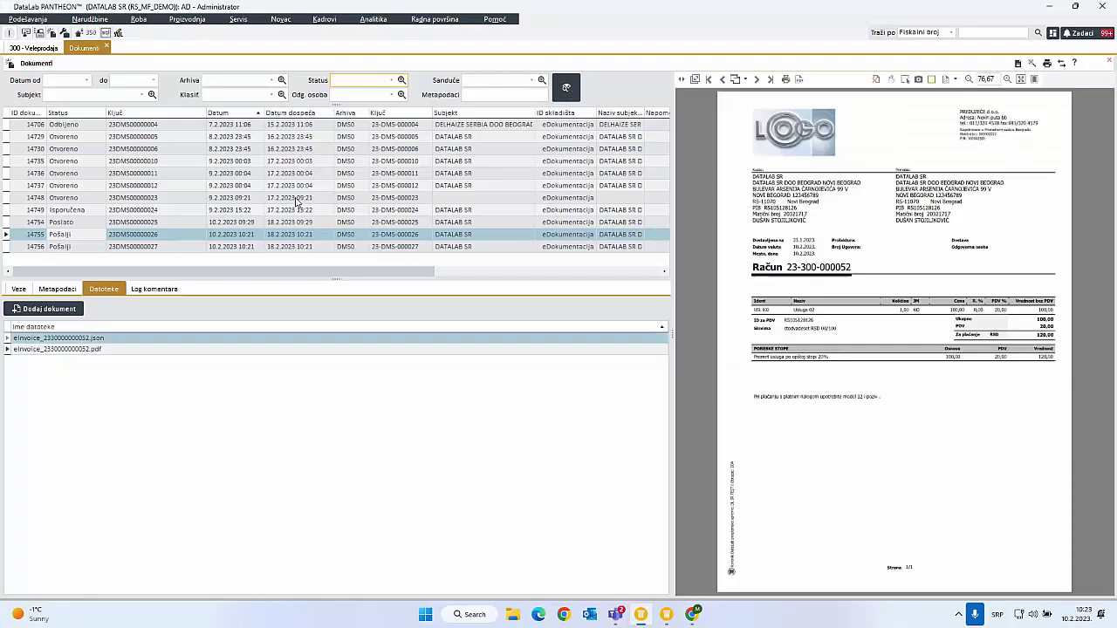
- Compare the archived documents with the statuses Isporučena and Poslato
click(77, 210)
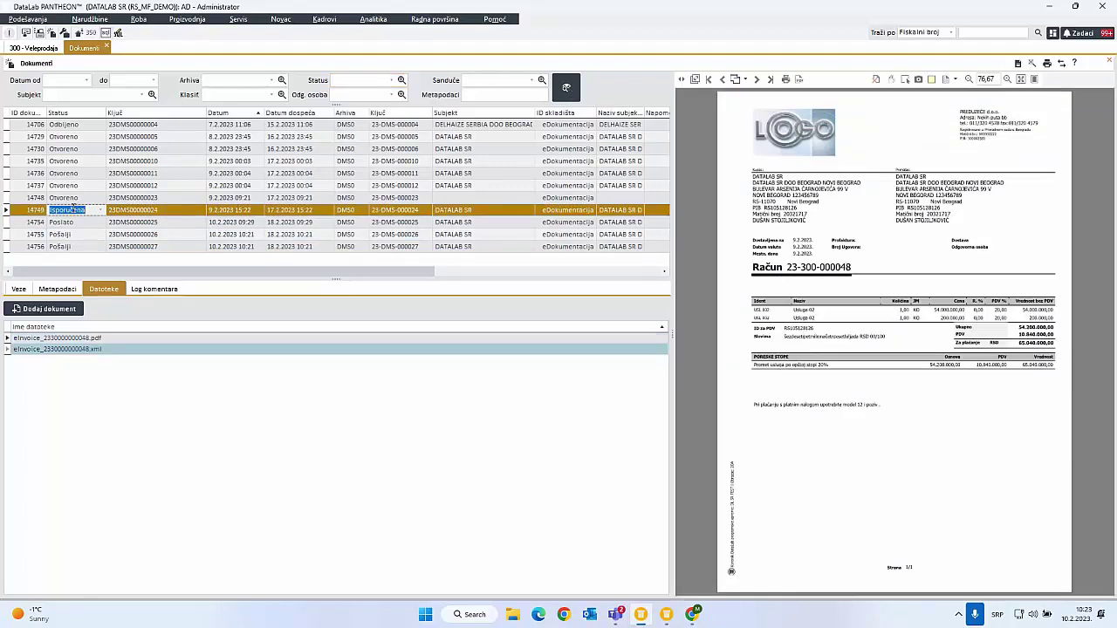
click(77, 223)
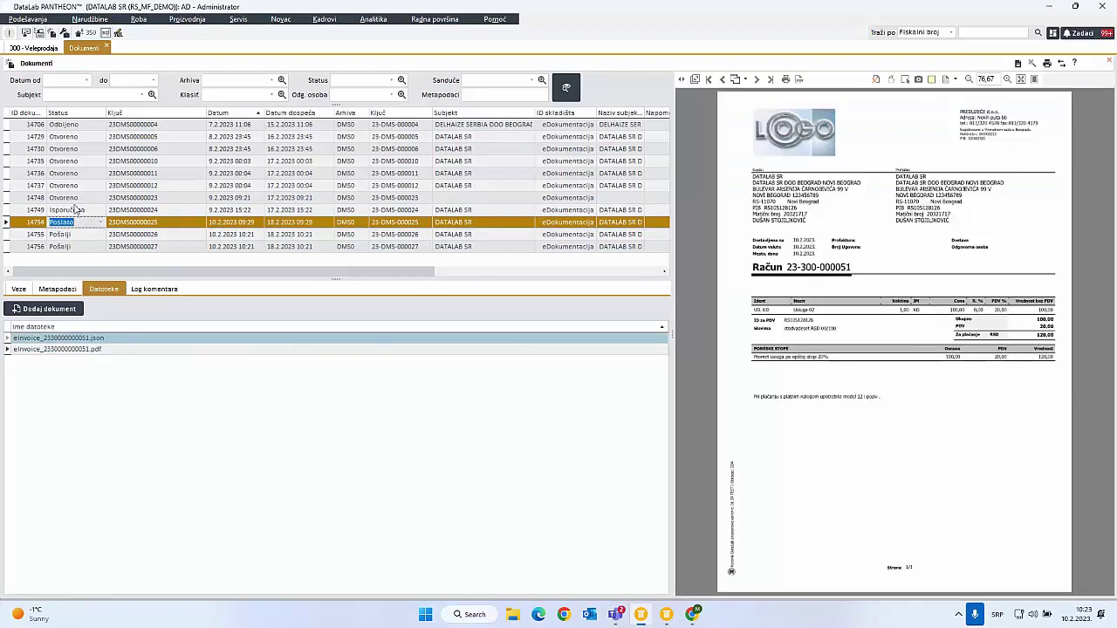
click(77, 210)
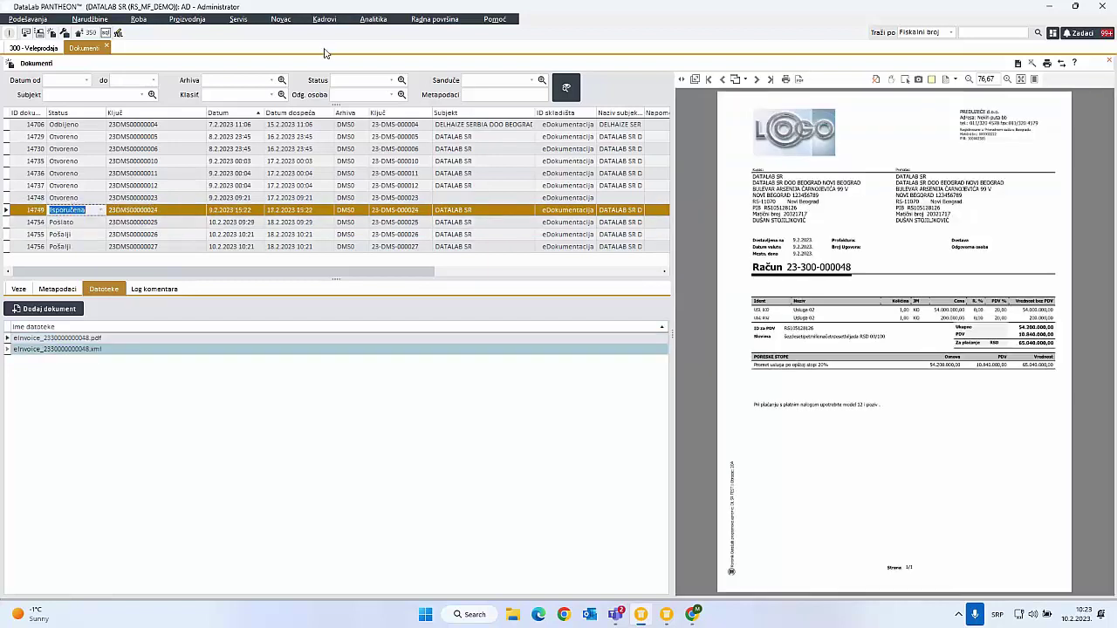
- Filter the document archive by the status Poslato
click(345, 79)
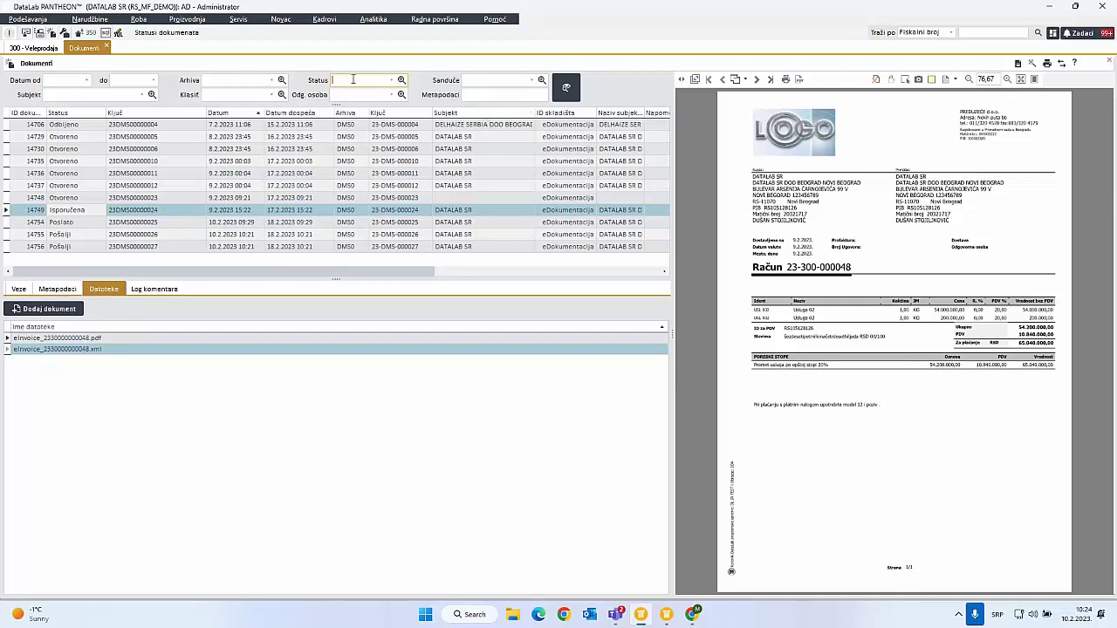
click(392, 81)
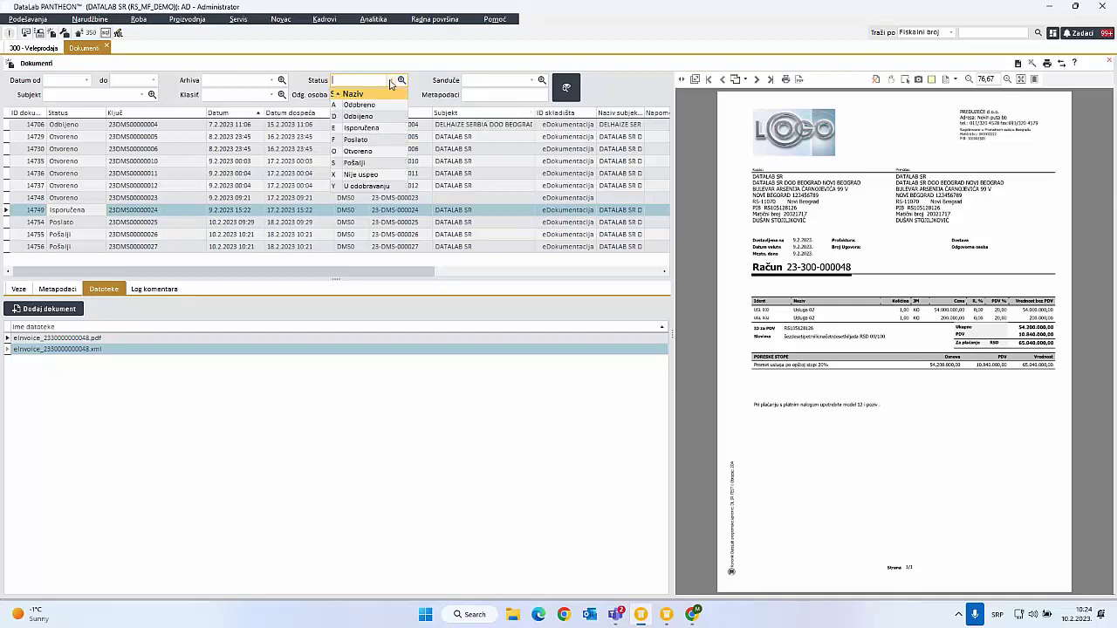
click(356, 141)
click(567, 88)
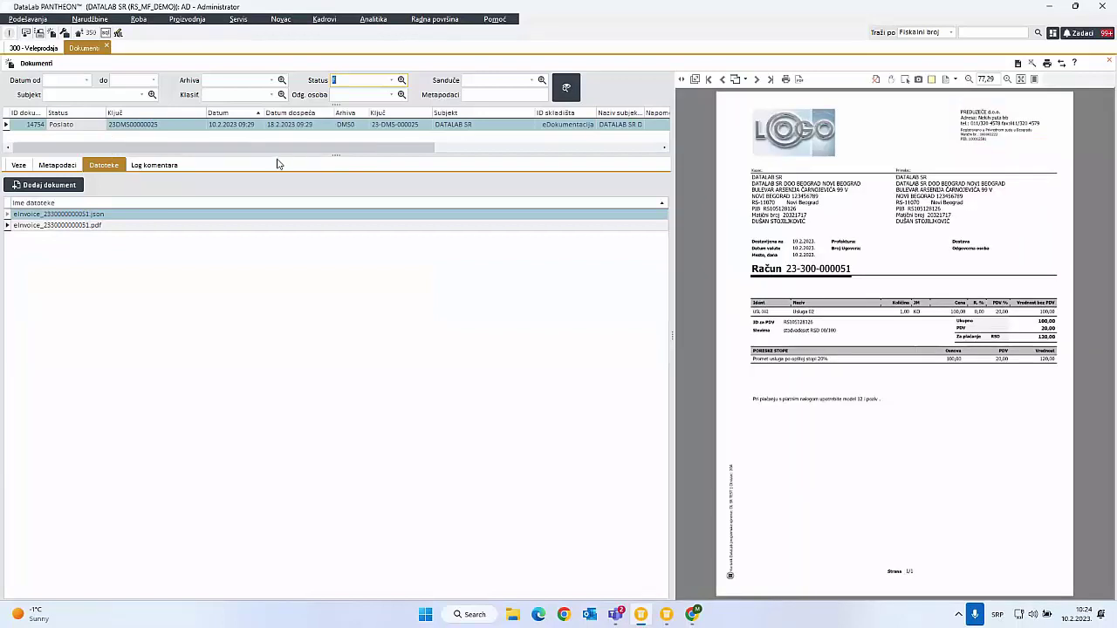
- Remove the Poslato status filter, reload the archive and enlarge the document list slightly
click(353, 80)
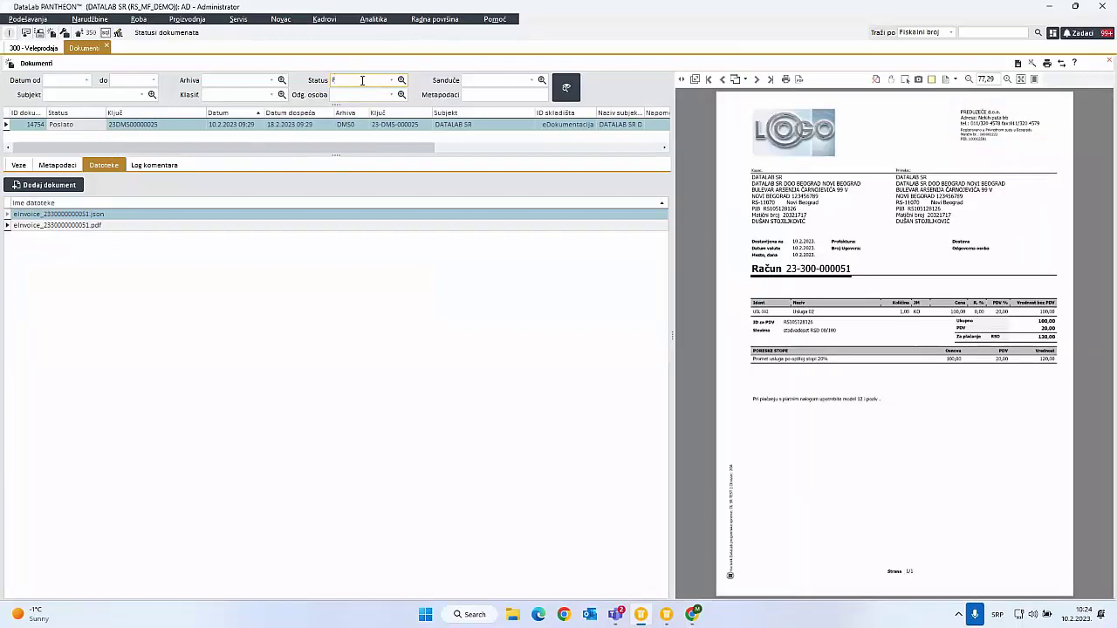
key(BackSpace)
click(566, 88)
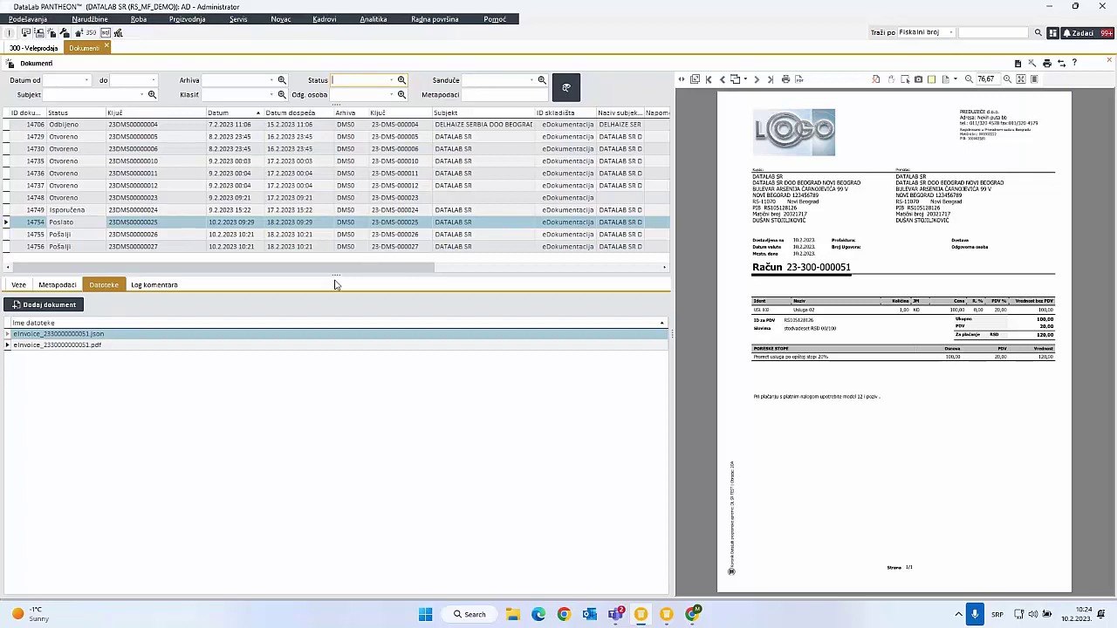
drag(336, 276, 336, 289)
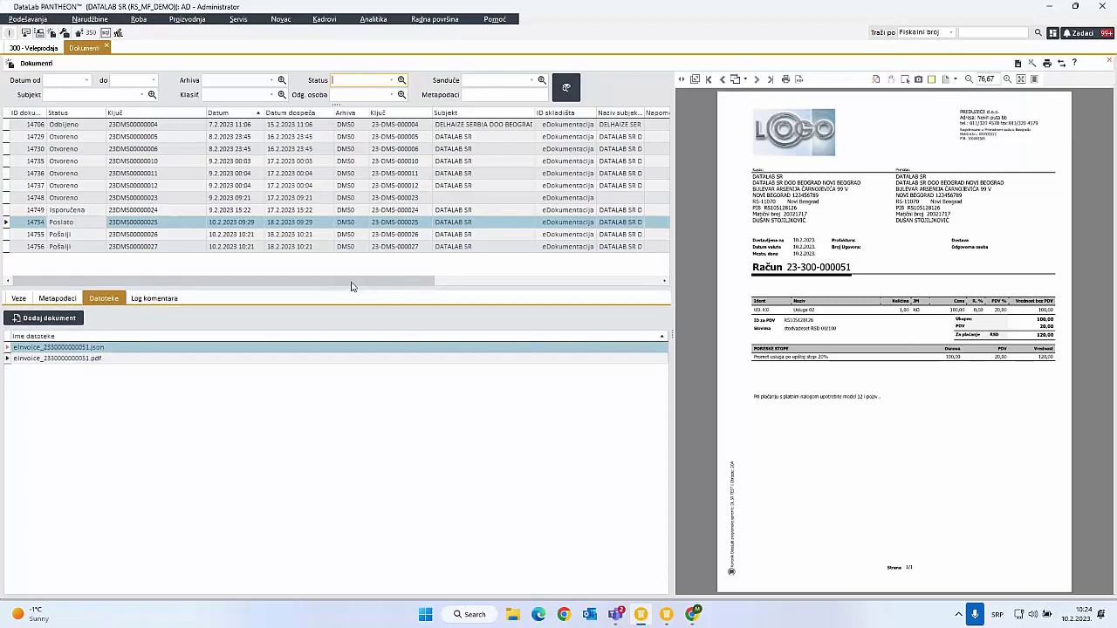
- Receive incoming documents with the workflow eFaktura prijem - prijem dokumenata, confirm its completion and give the document list more height
click(1064, 63)
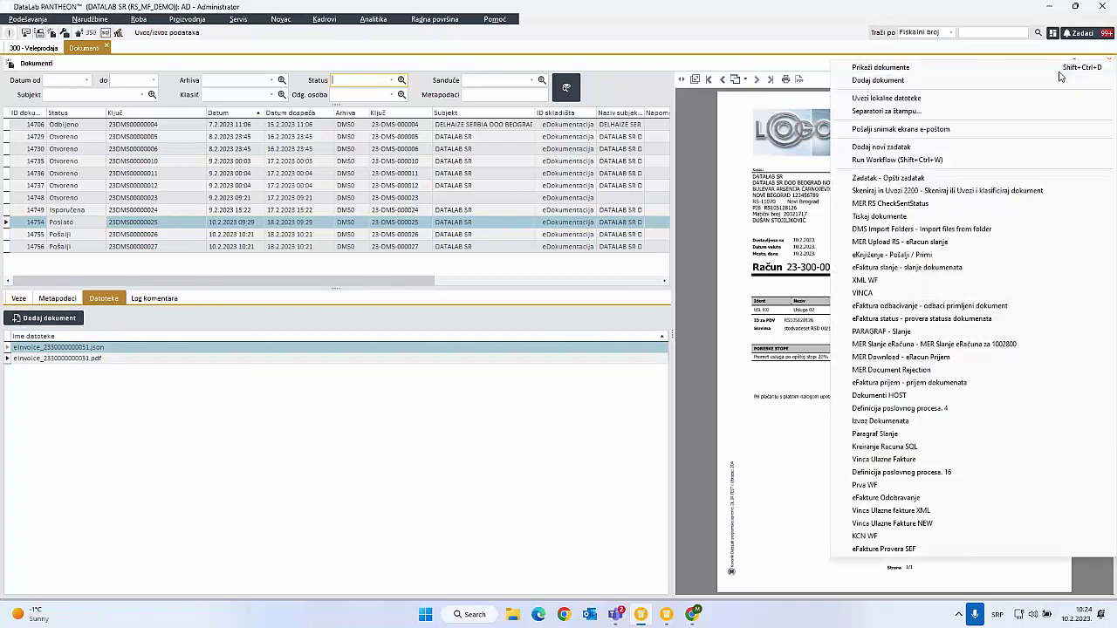
click(940, 383)
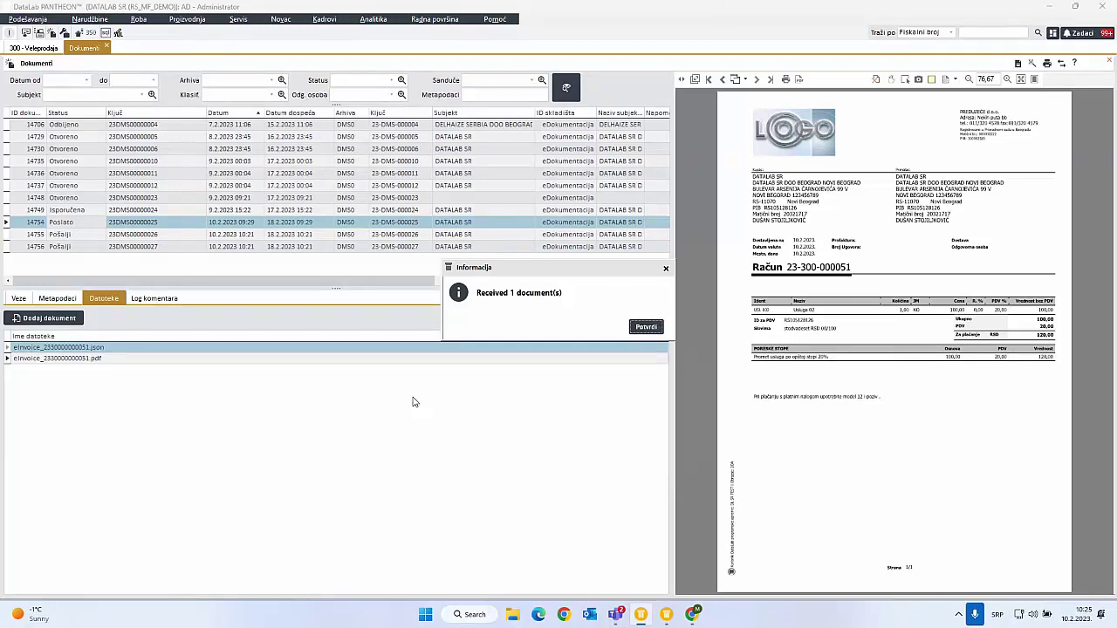
click(646, 327)
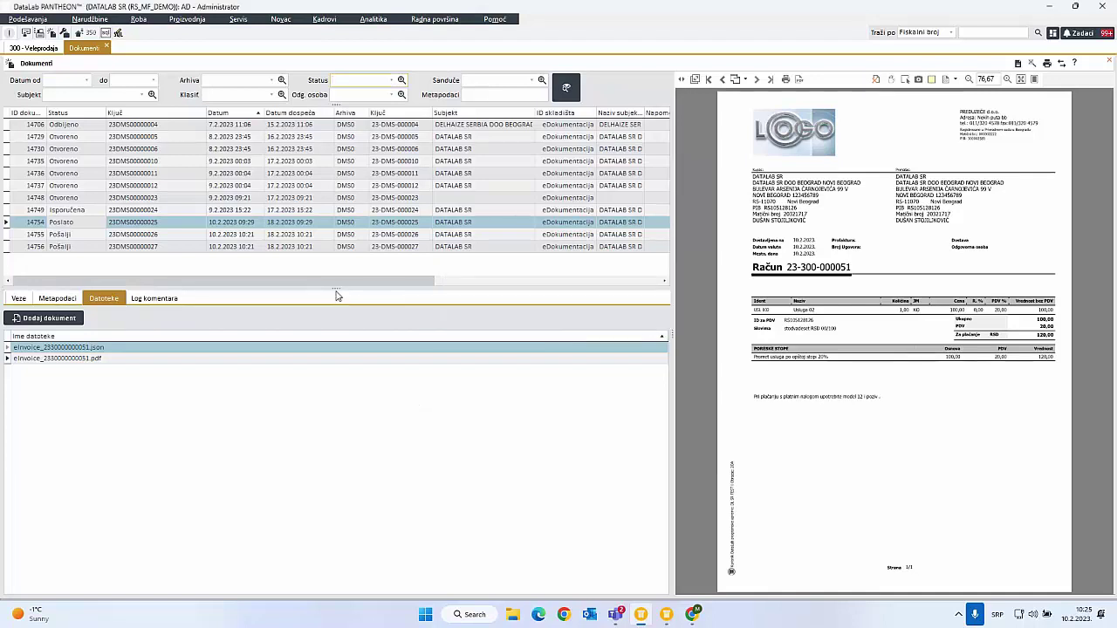
drag(332, 288, 337, 302)
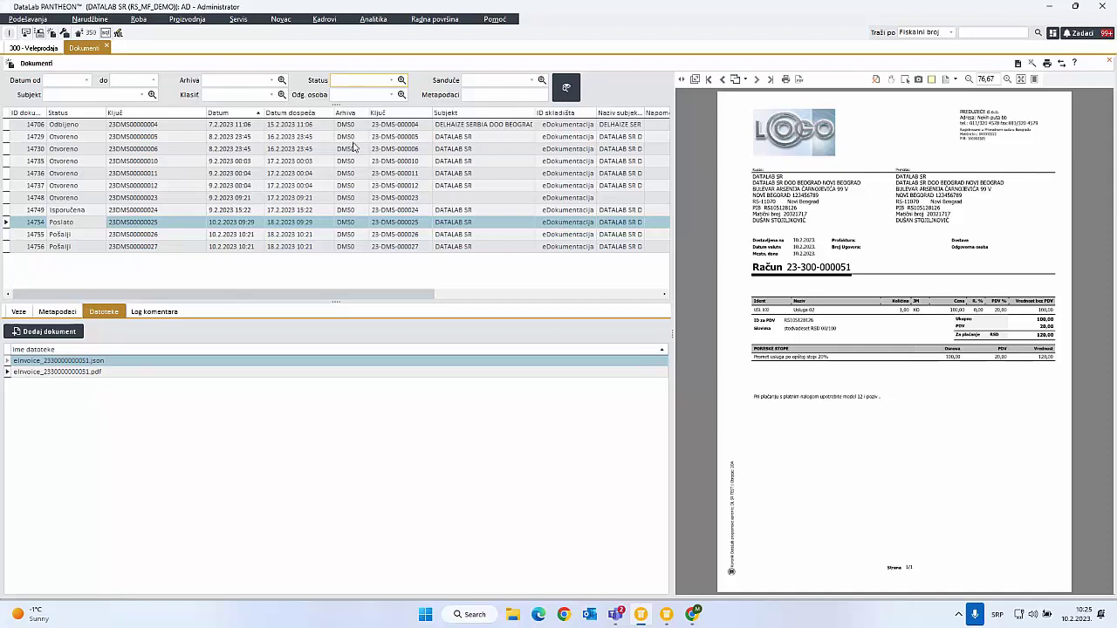
- Reload the document archive and view the XML invoice, PDF invoice and Prilog_01.pdf attached to the newly received document 23DMS00000028
click(566, 90)
click(142, 260)
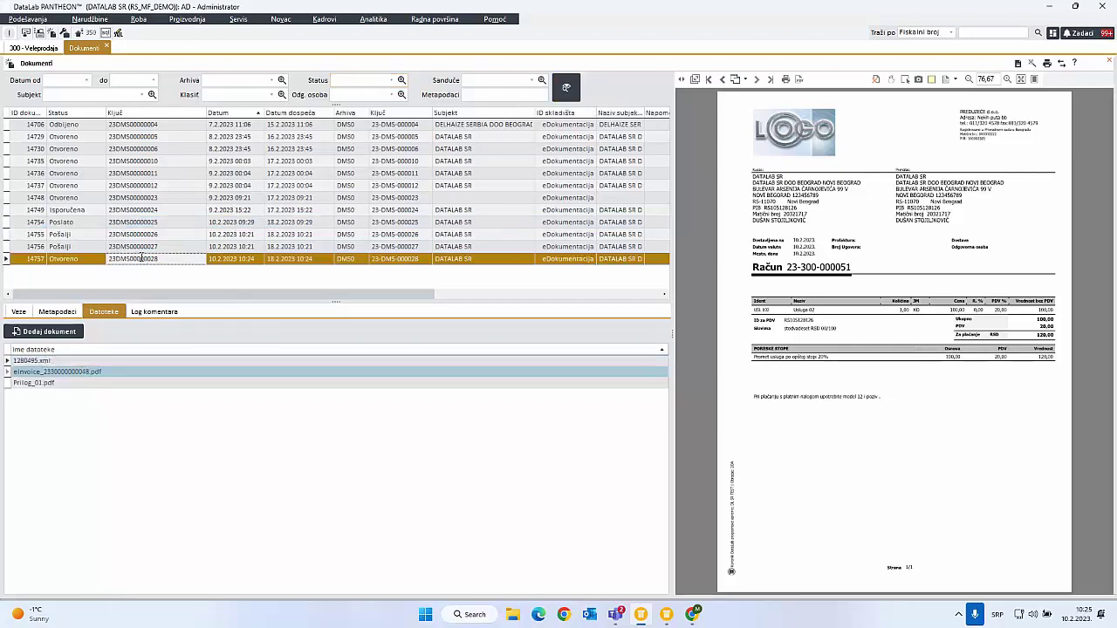
click(143, 259)
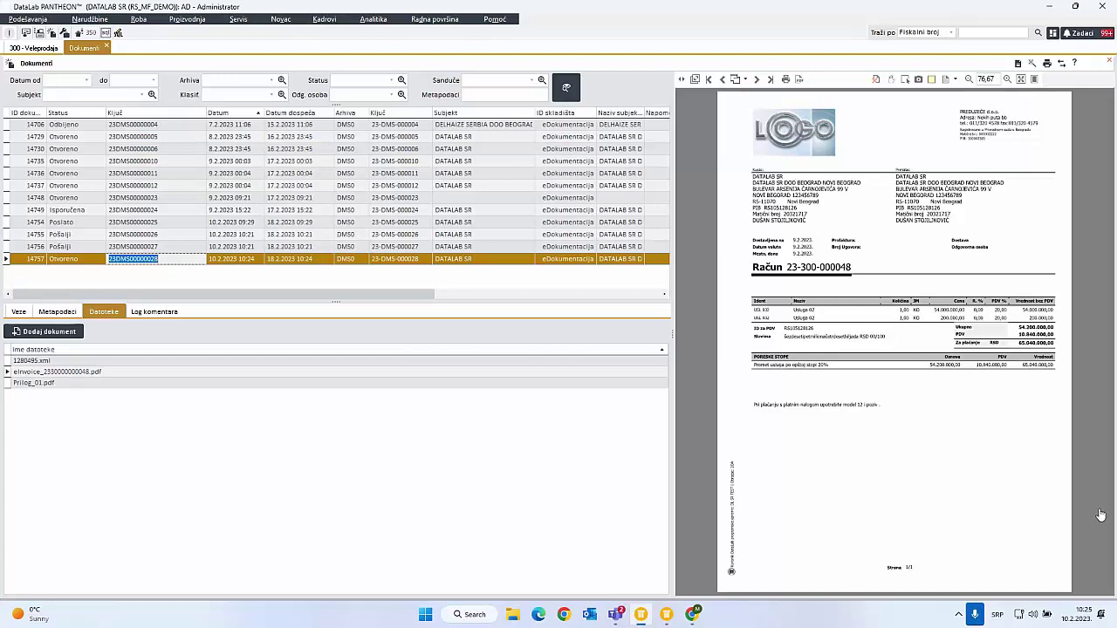
click(46, 362)
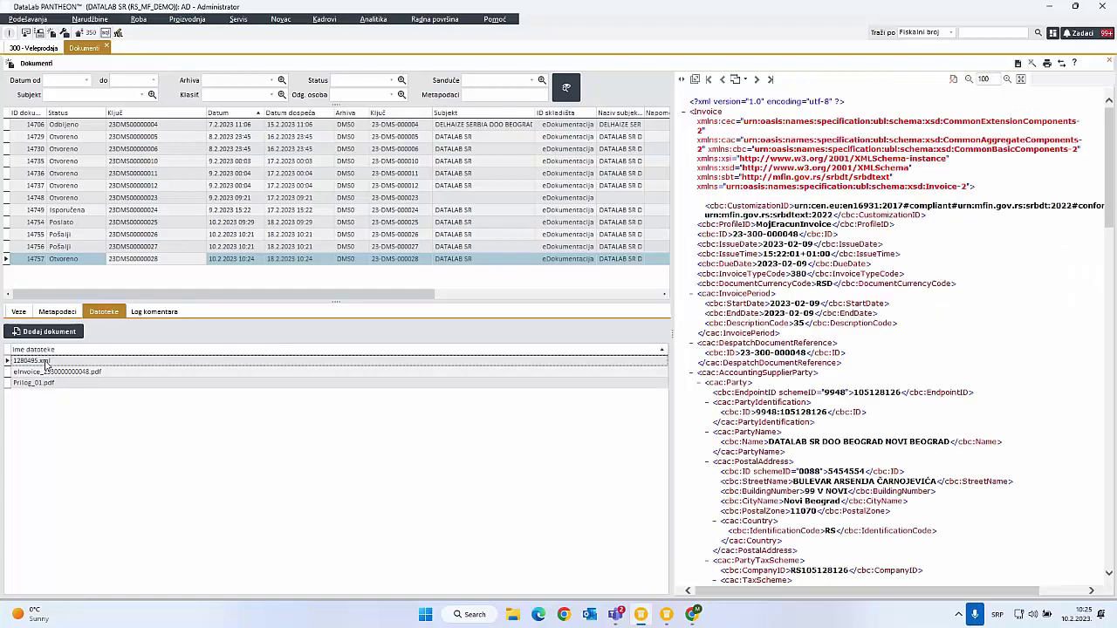
click(47, 386)
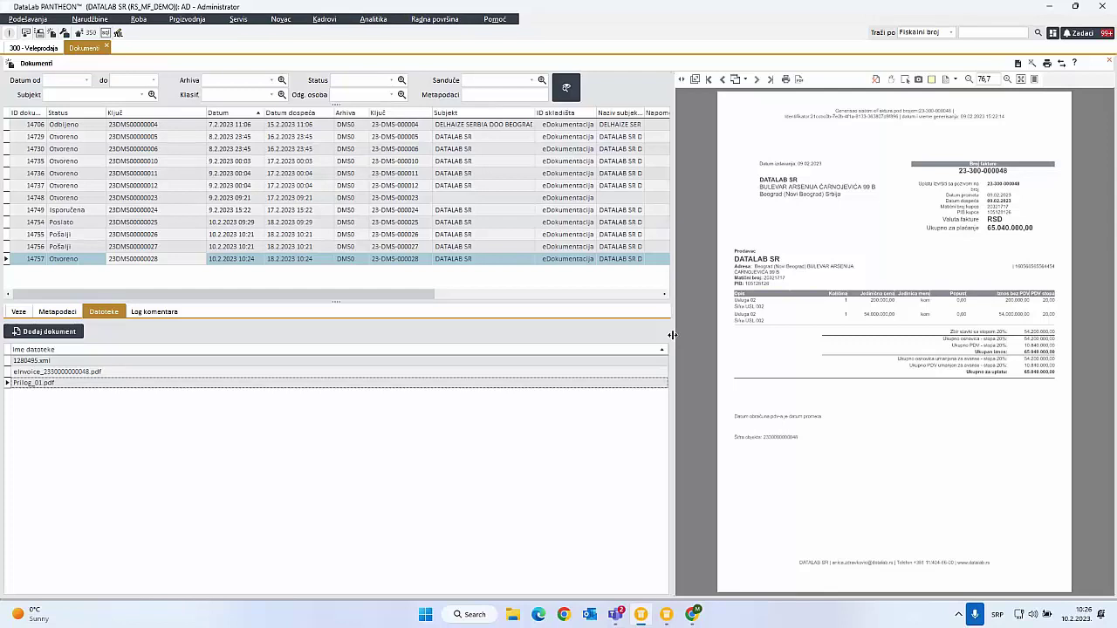
- Try to reject the received document with the workflow eFaktura odbacivanje, assigning Trenutni korisnik as the business process user
click(1064, 66)
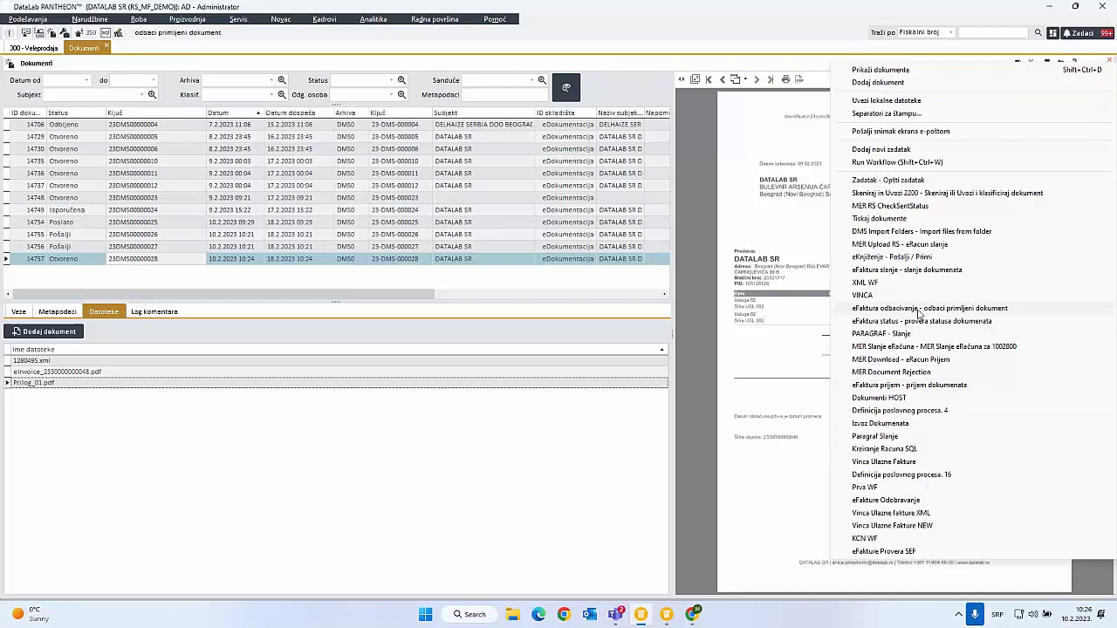
click(918, 310)
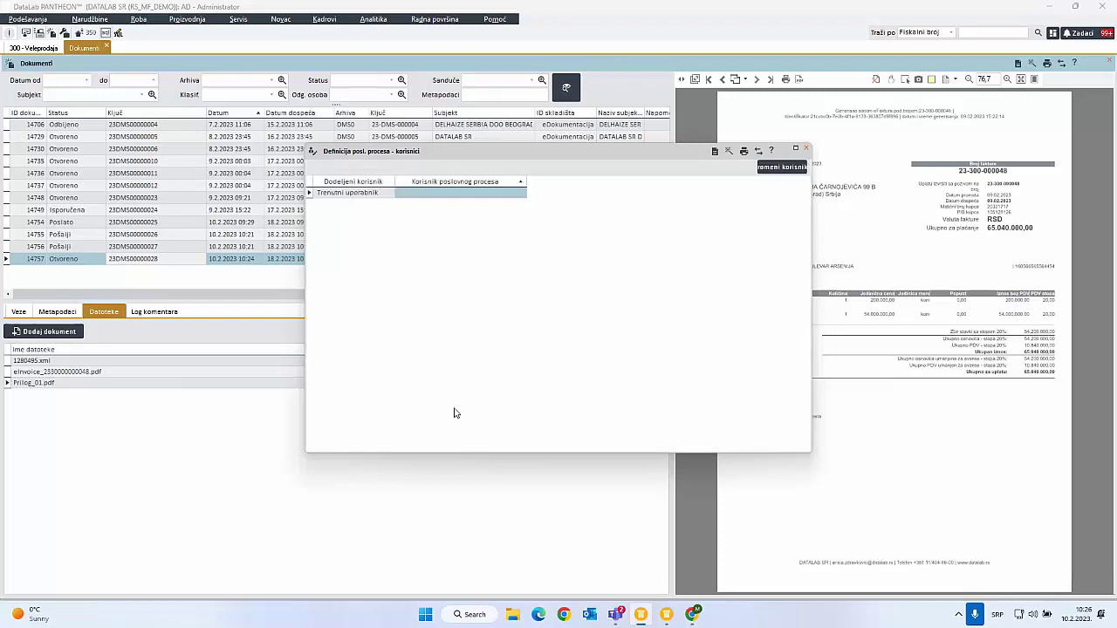
click(489, 192)
click(520, 193)
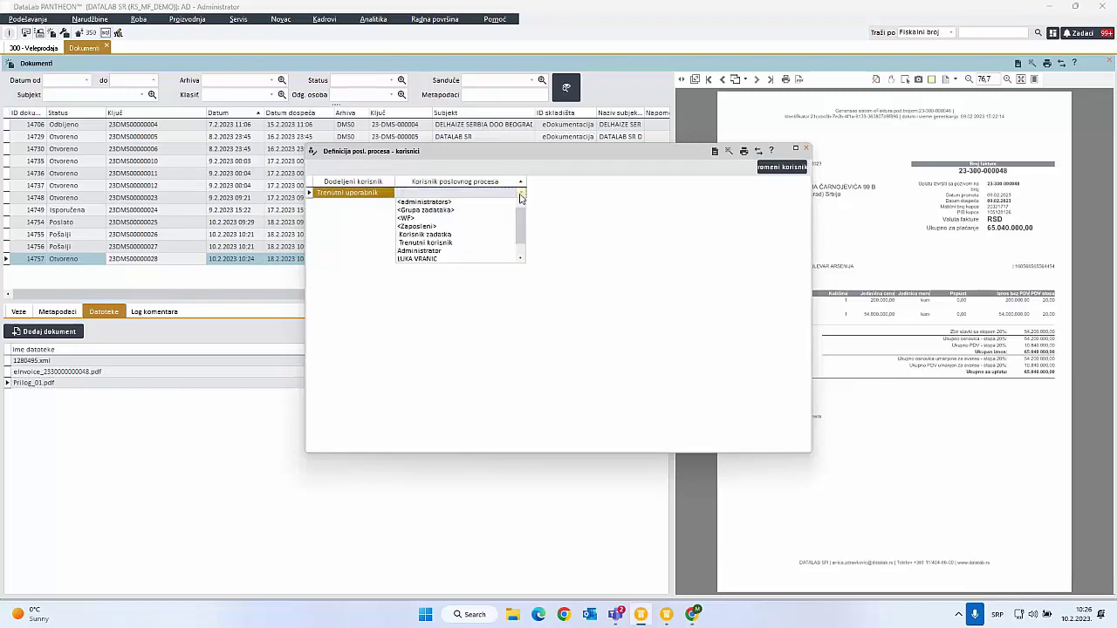
click(425, 242)
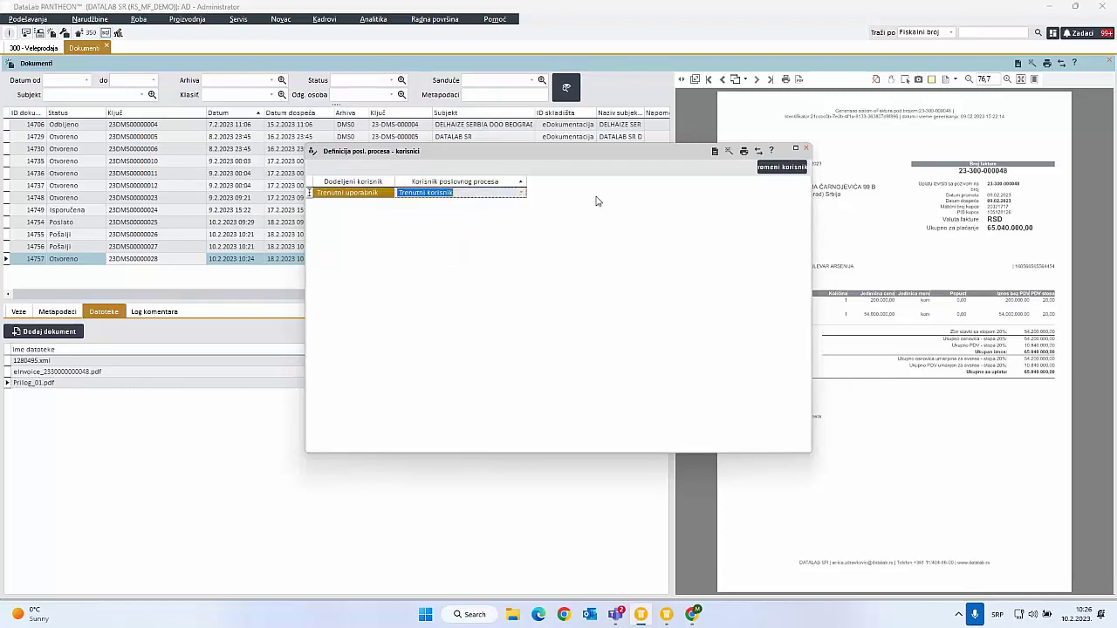
click(782, 167)
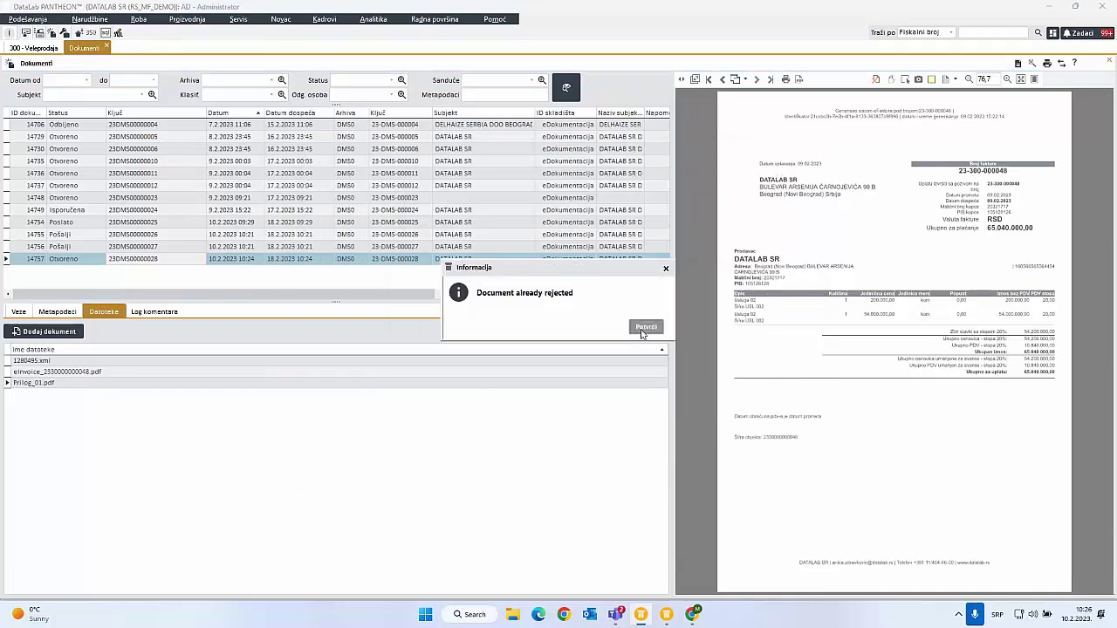
click(644, 327)
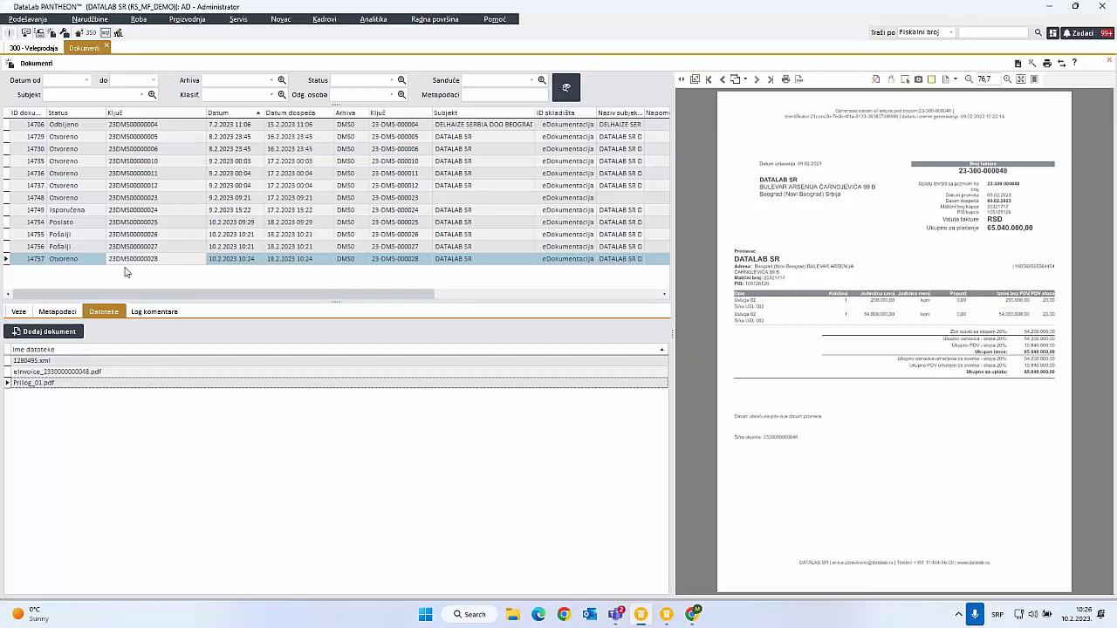
- Start the approval of document 23-DMS-000028 with the workflow eFakture Odobravanje and cancel it without approving
click(81, 259)
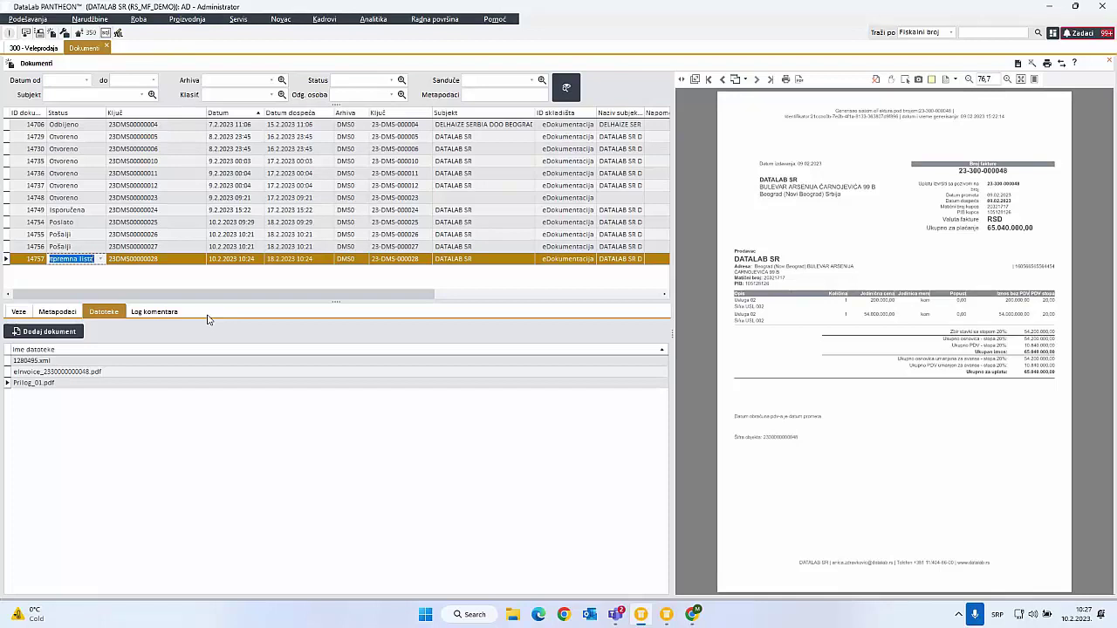
click(1062, 66)
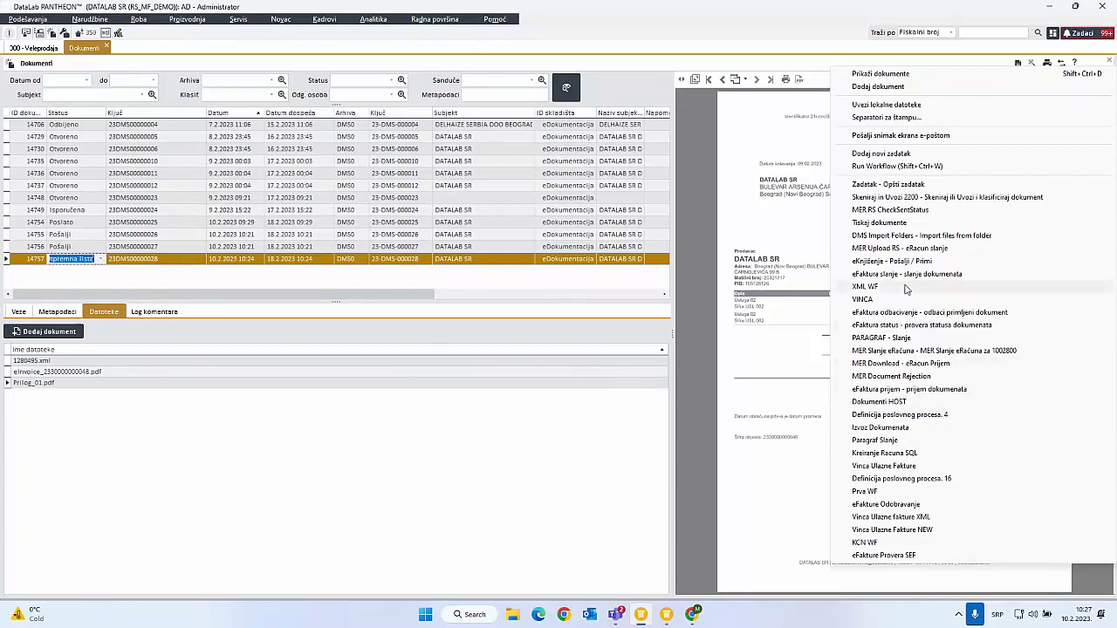
click(913, 517)
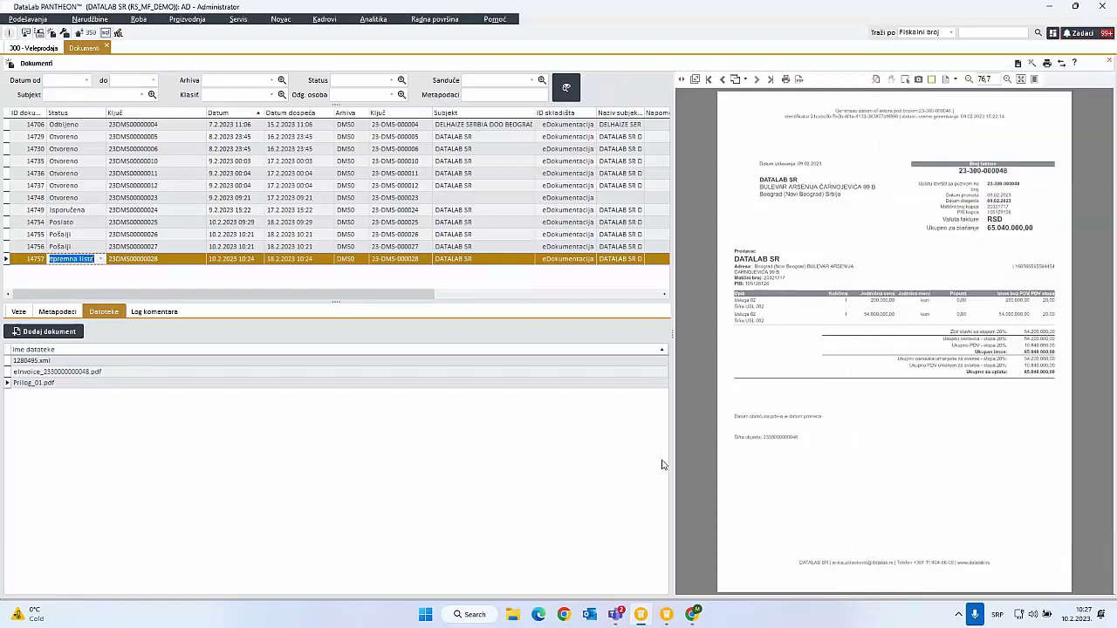
drag(565, 239, 443, 290)
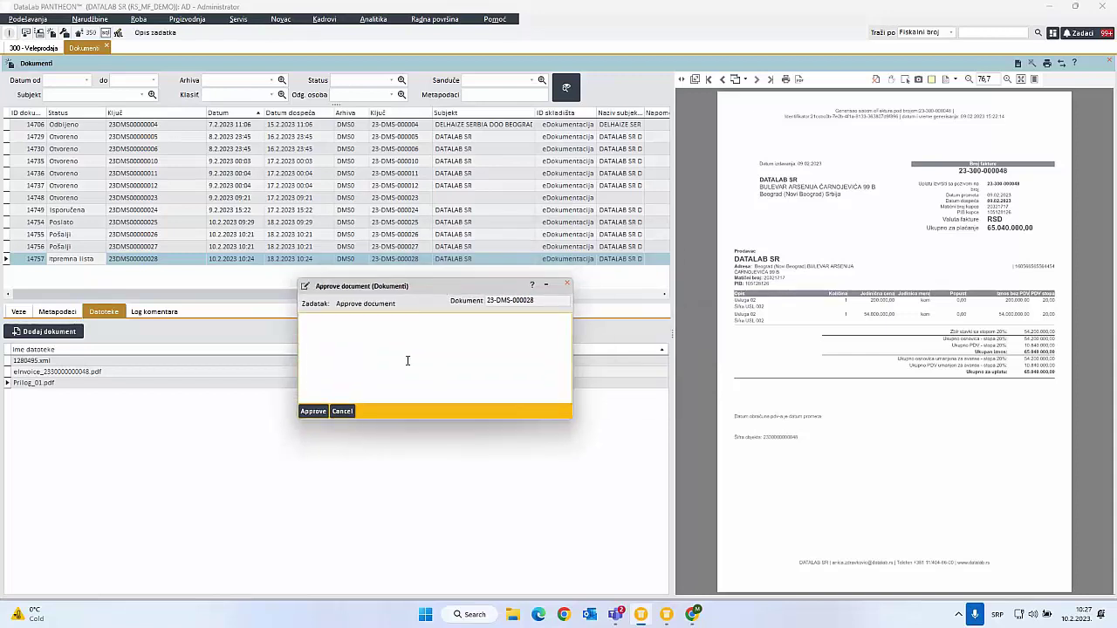
drag(448, 287, 473, 282)
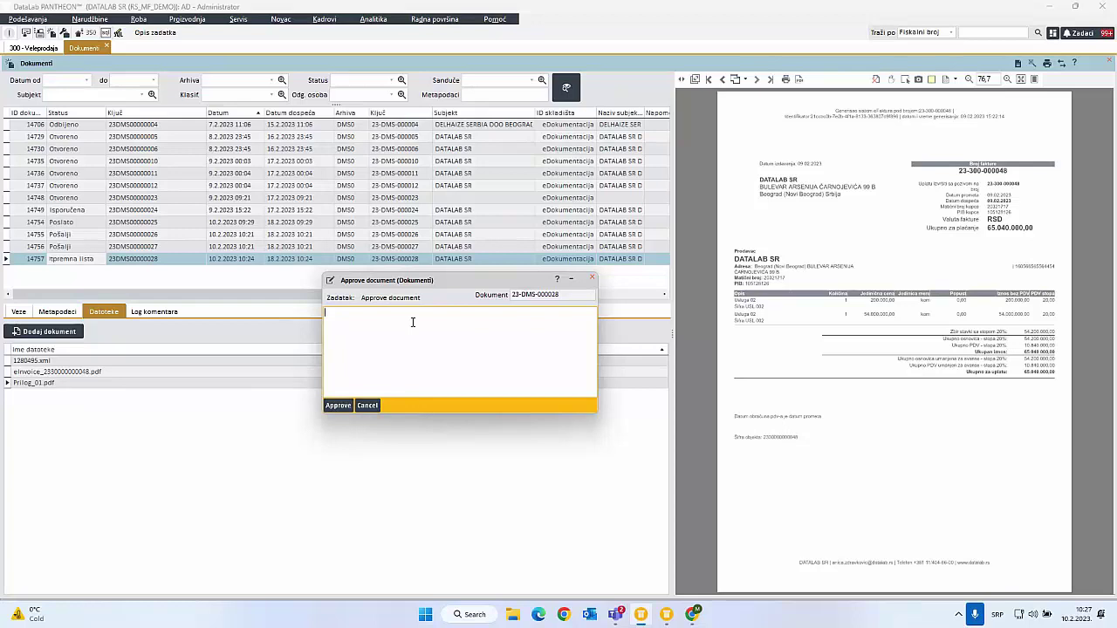
click(377, 406)
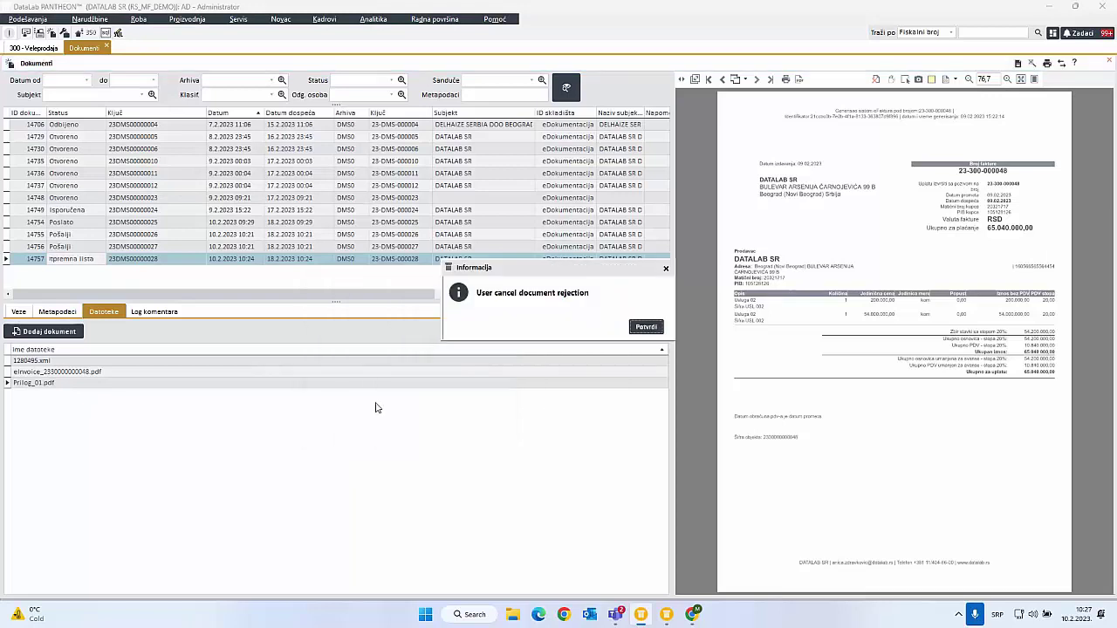
click(647, 329)
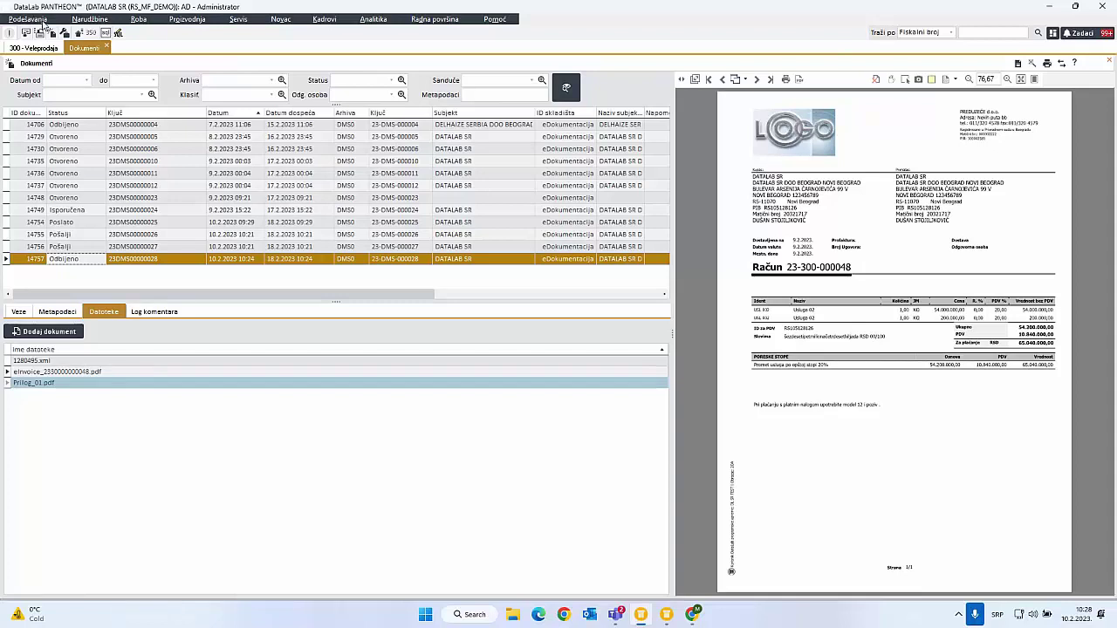
- Open the business process designer (Oblikovanje poslovnih procesa) and start the transfer of process definitions with Prenos šifarnika
click(35, 19)
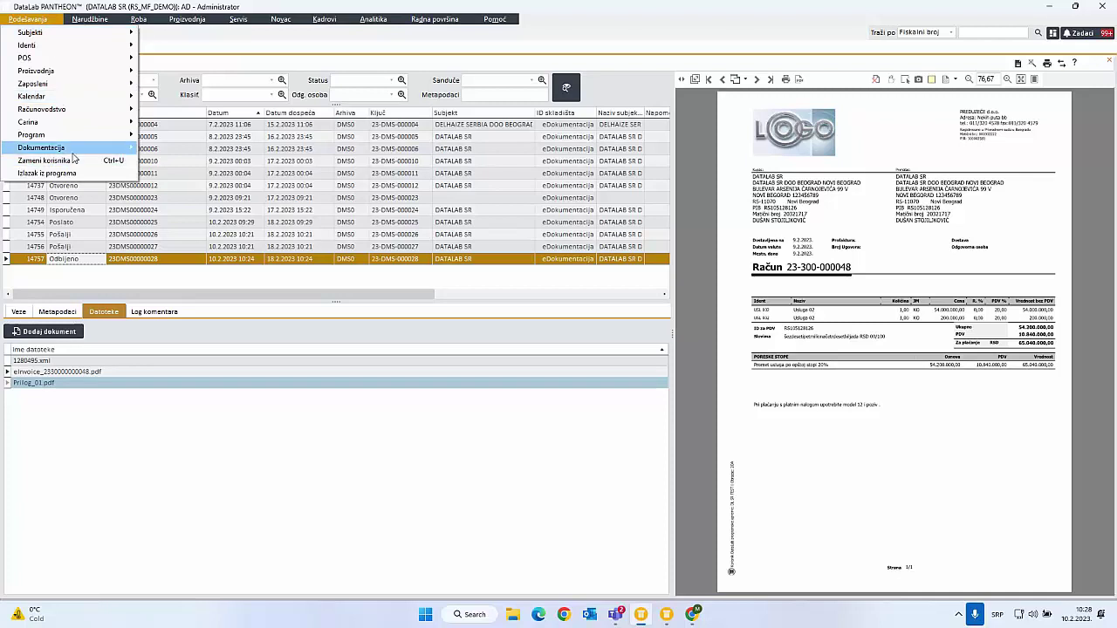
mouse_move(75, 150)
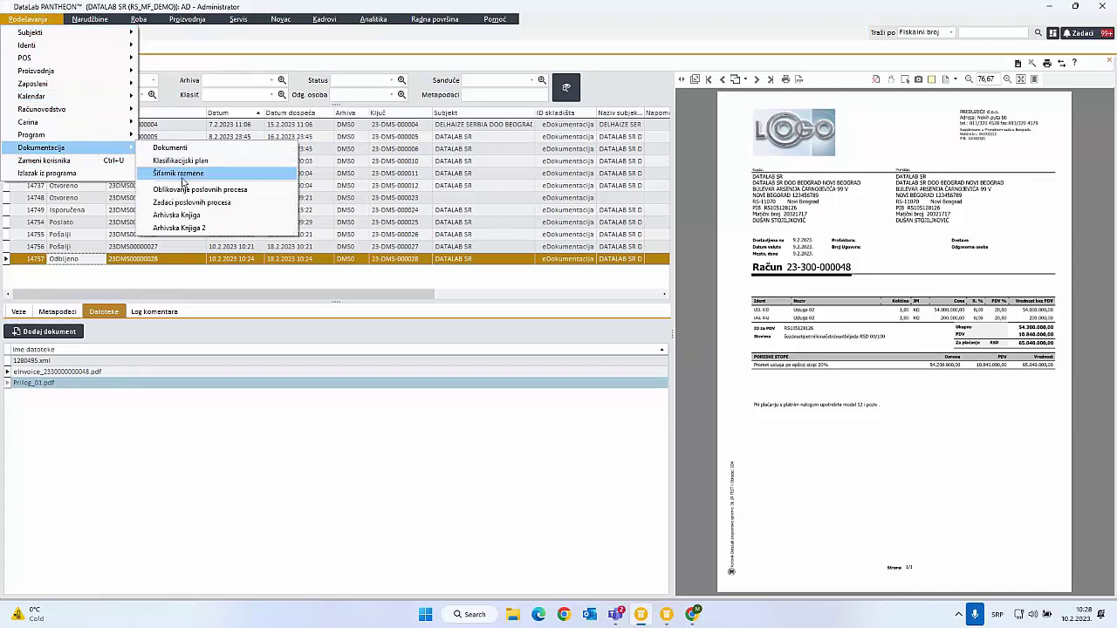
click(185, 189)
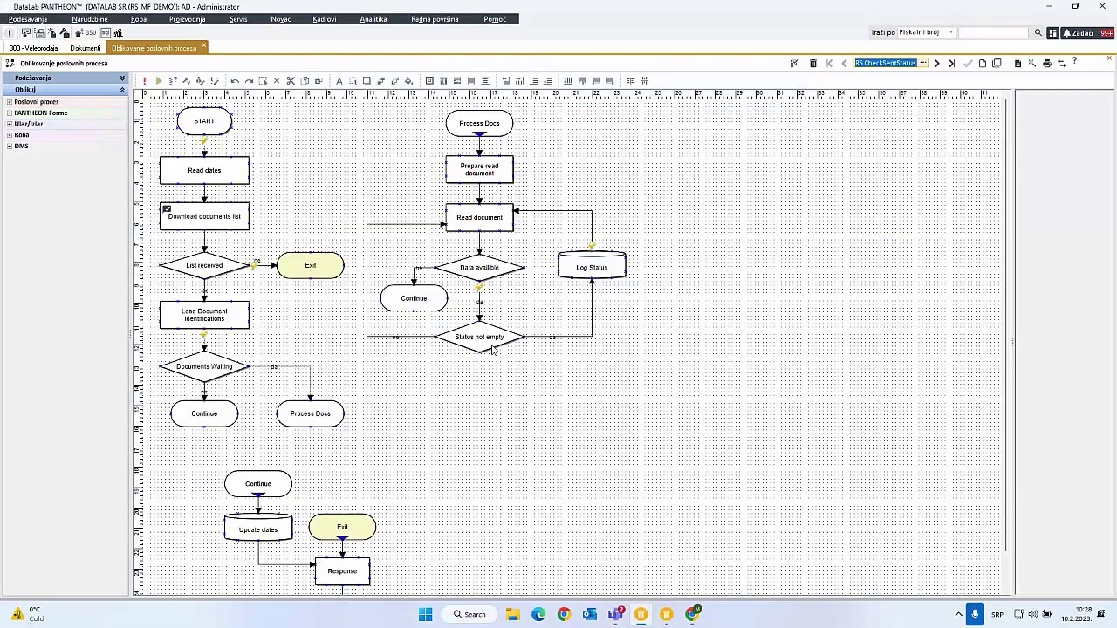
click(1063, 63)
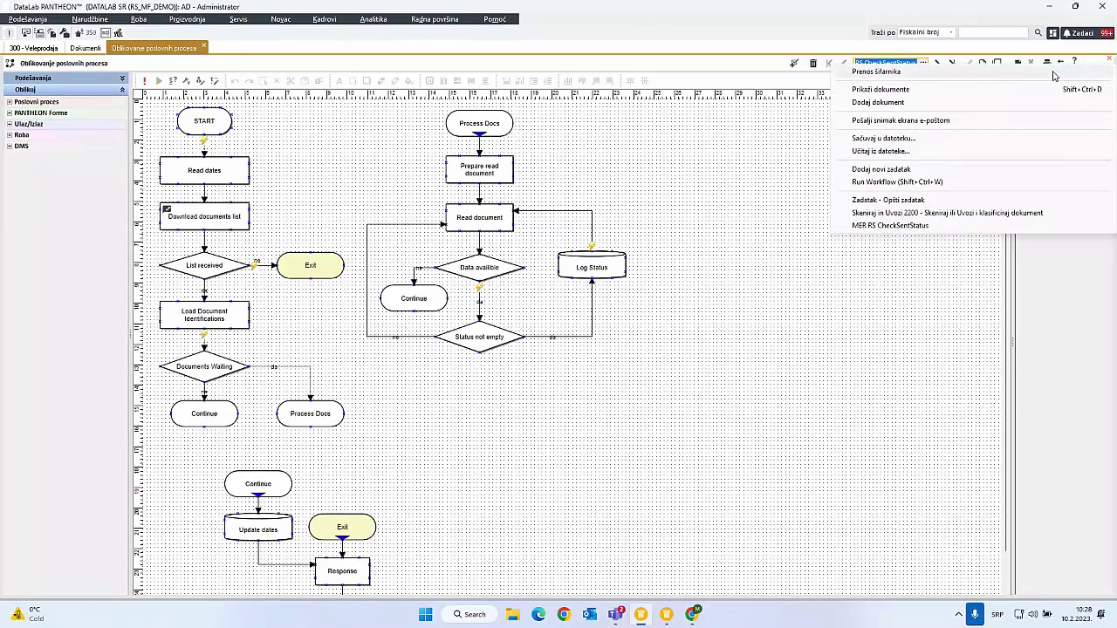
click(1053, 72)
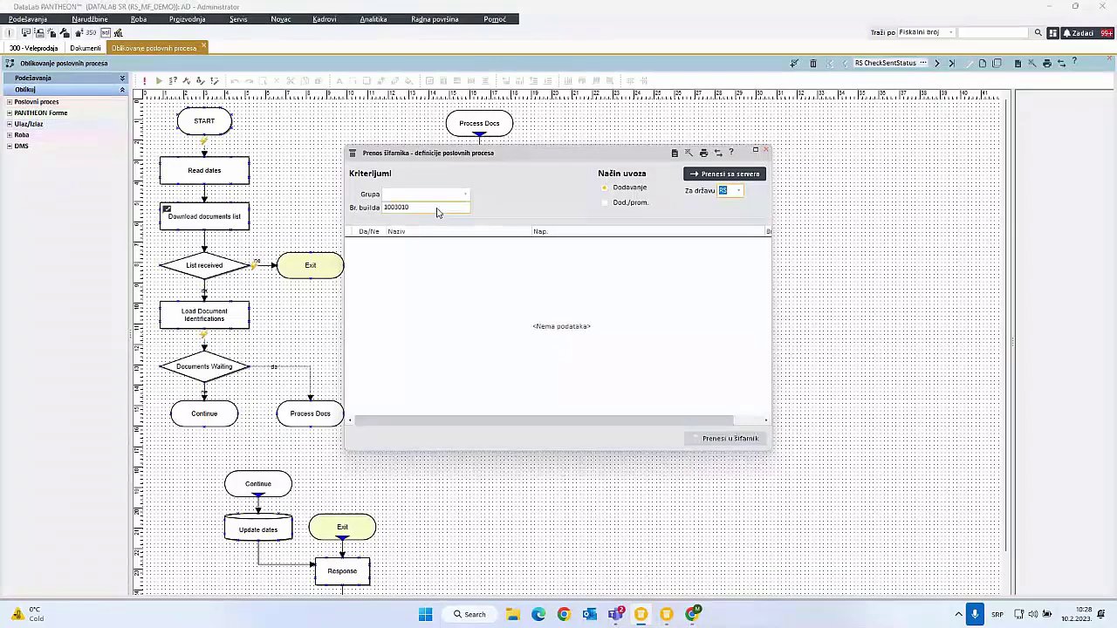
- Set the import mode to Dod./prom. and fetch the process definitions from the server for build 1003010 and country RS
click(438, 213)
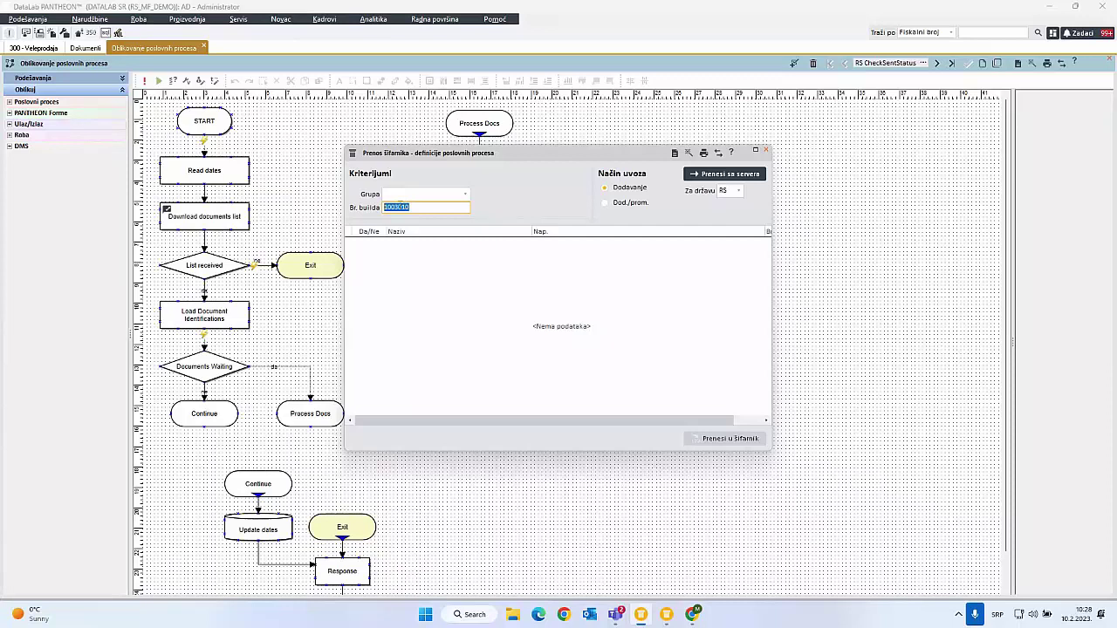
click(396, 207)
drag(396, 207, 423, 207)
double_click(405, 205)
click(624, 204)
click(699, 177)
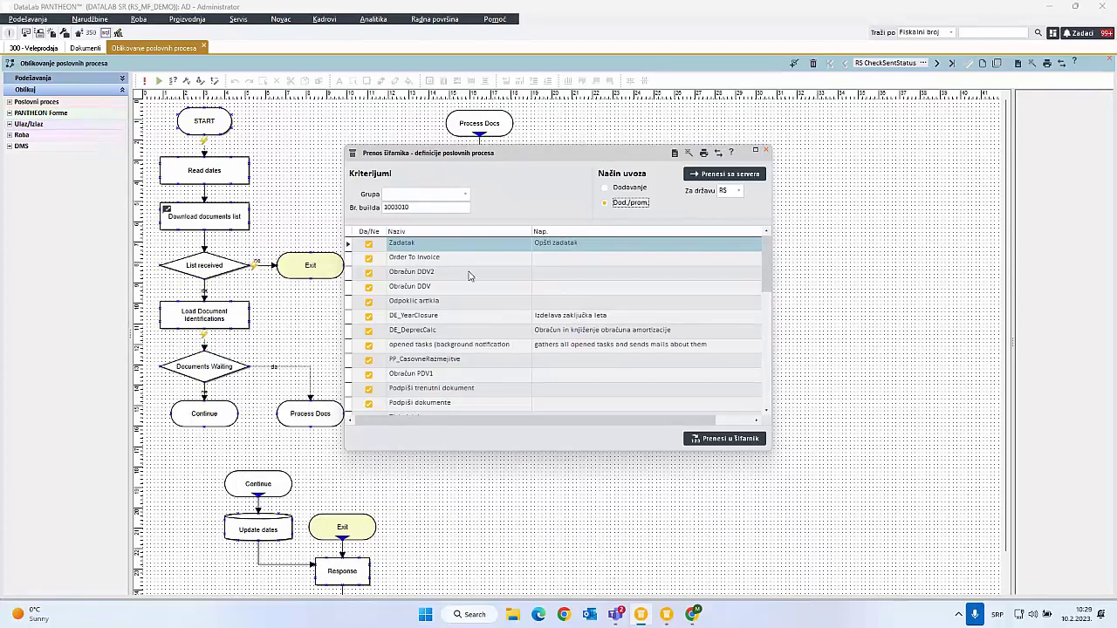
- Deselect all process definitions in the fetched list
click(368, 245)
click(727, 439)
click(764, 442)
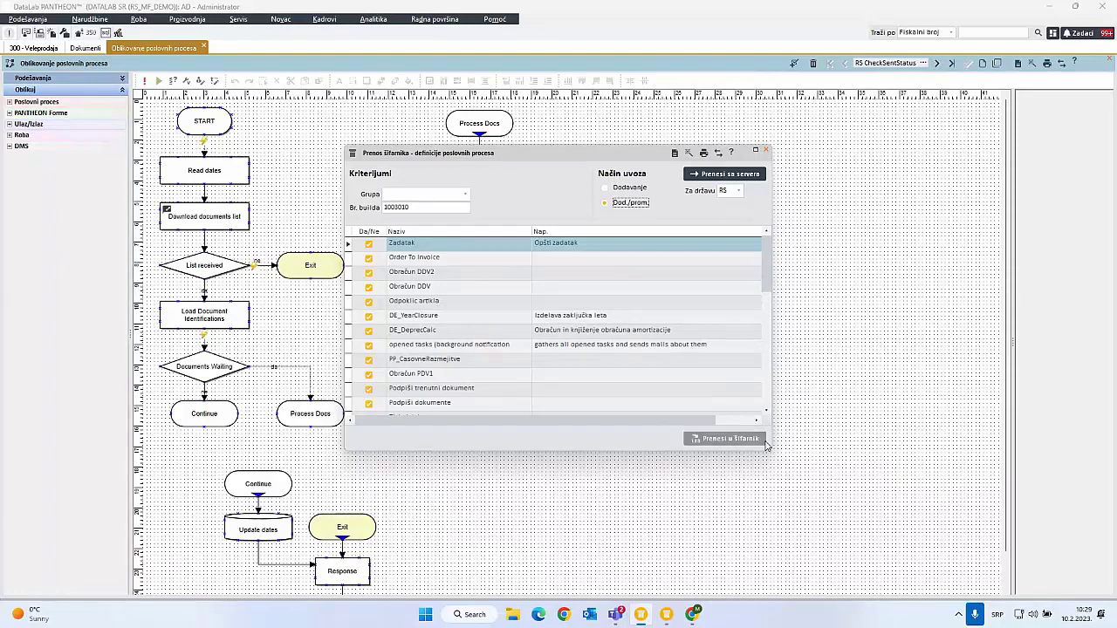
right_click(369, 273)
click(402, 292)
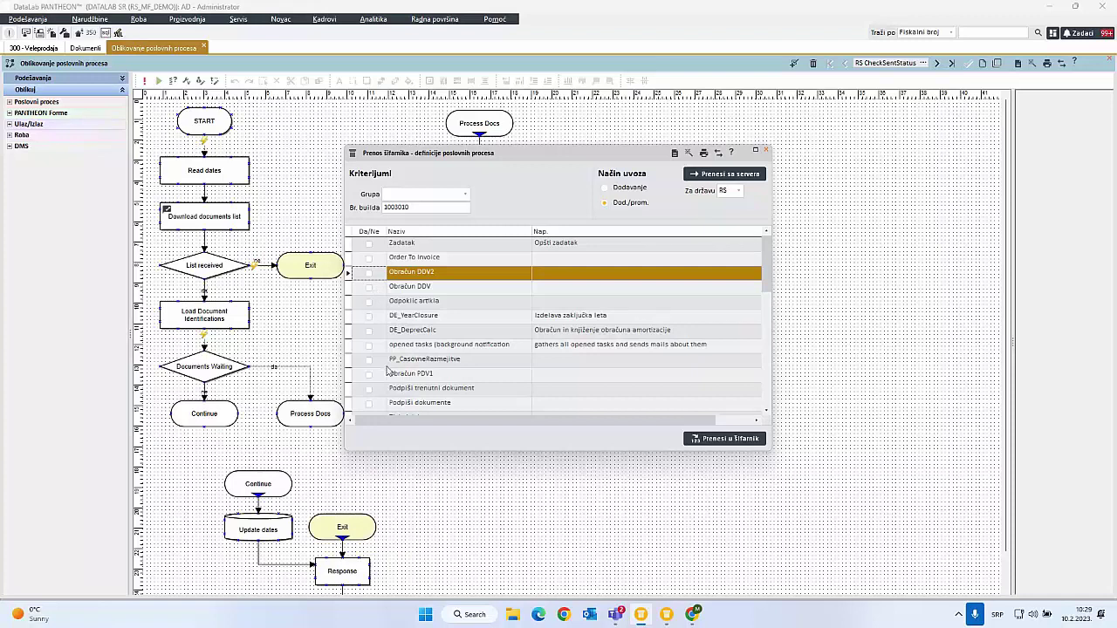
- Select the definitions eFakture Odobravanje and XML kreiraj račun, transfer them into the codebook and close the transfer dialog
scroll(394, 329, down, 10)
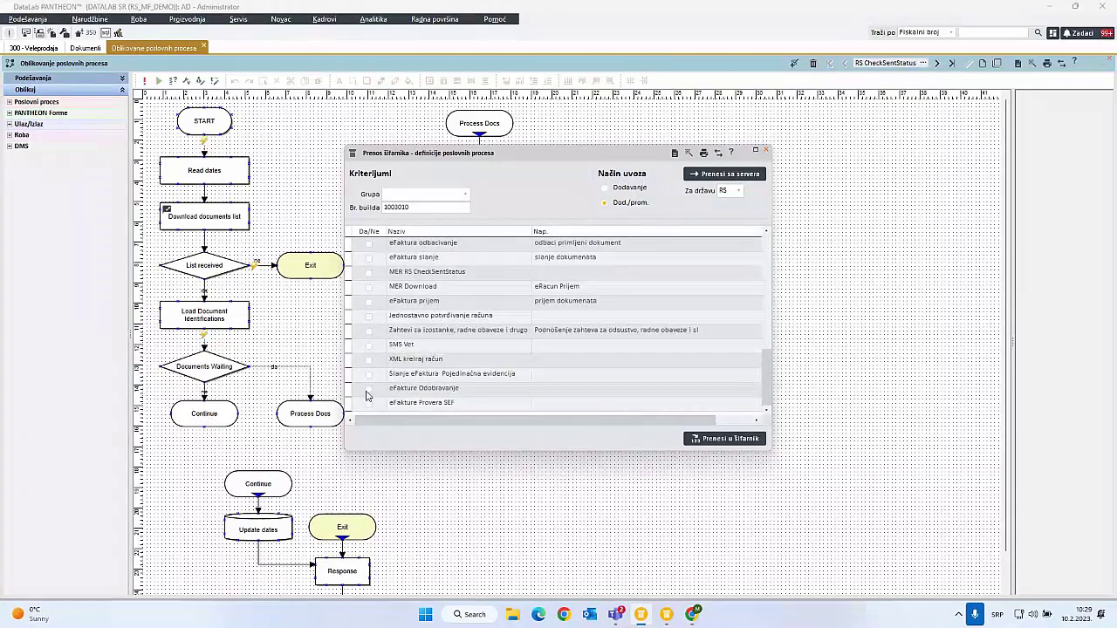
click(369, 390)
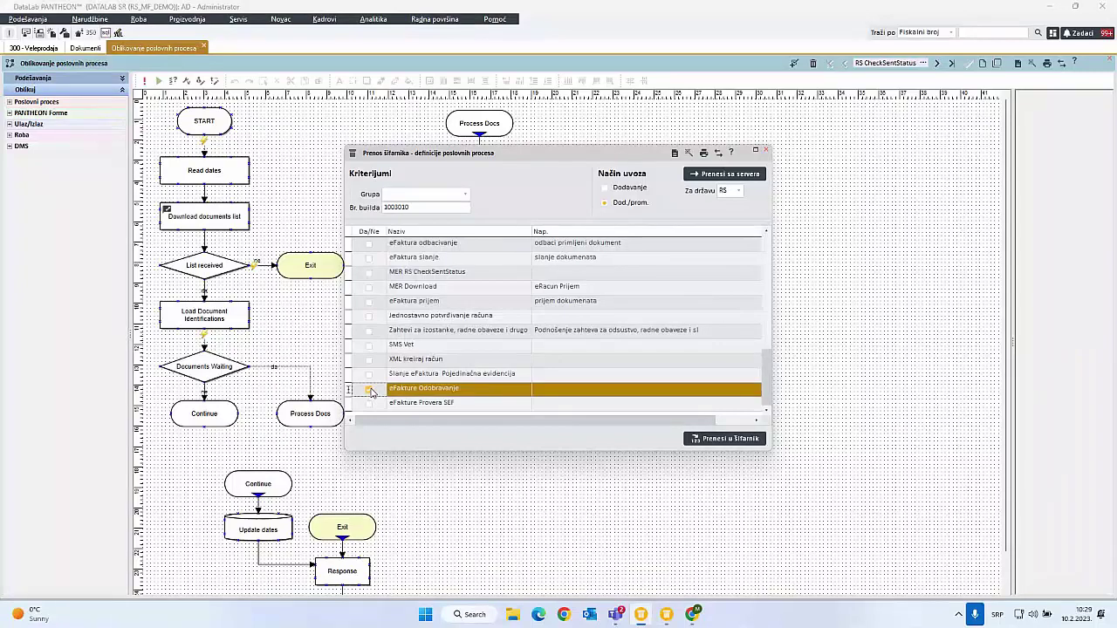
click(369, 360)
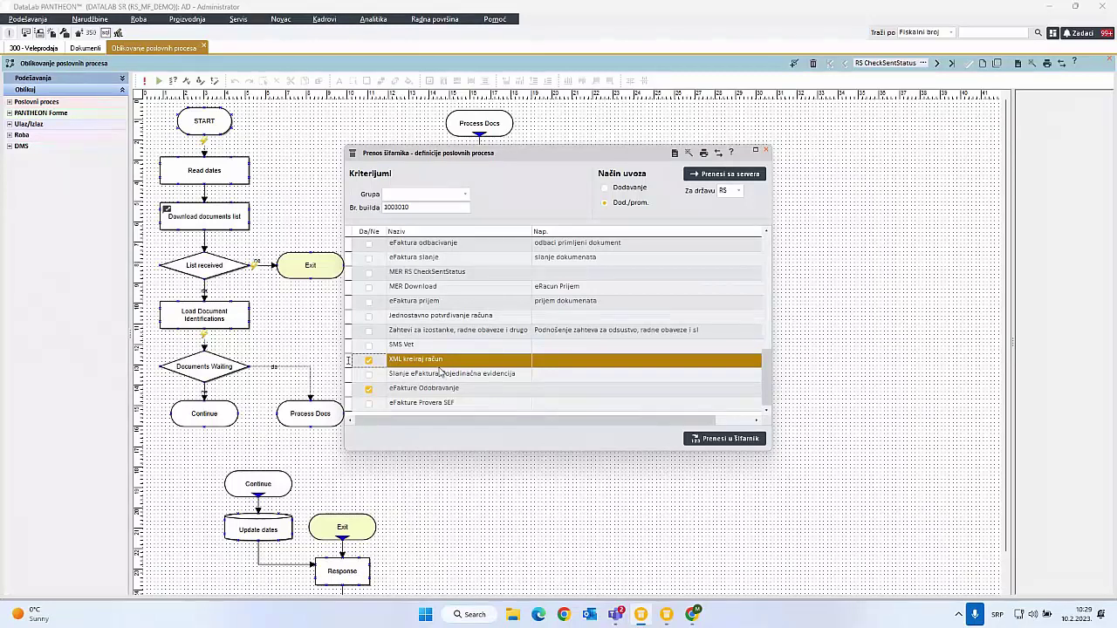
click(724, 438)
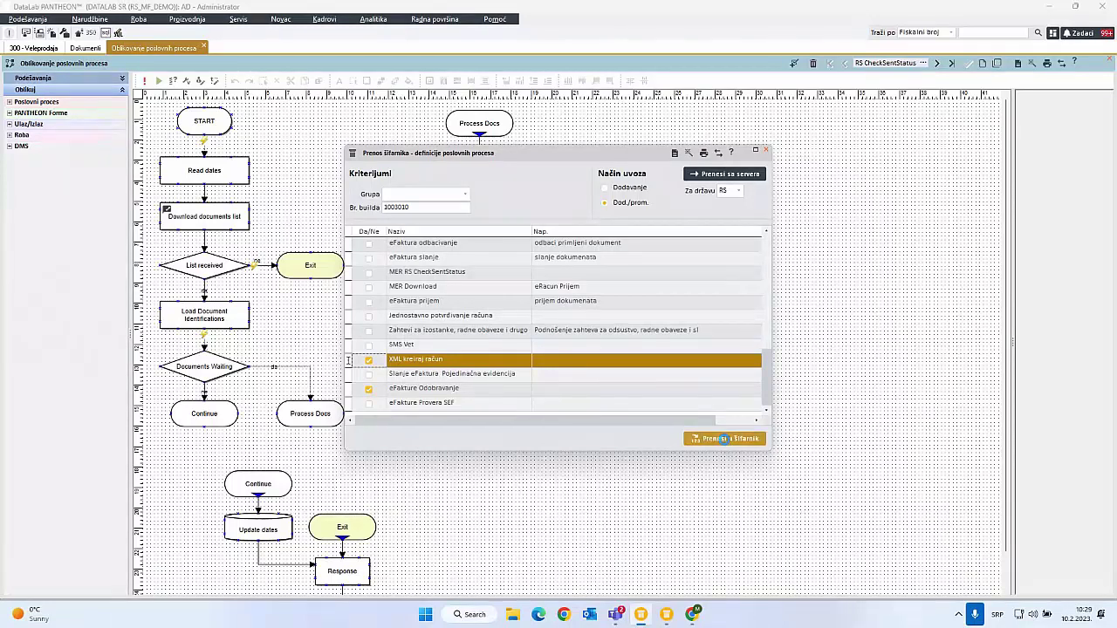
click(650, 332)
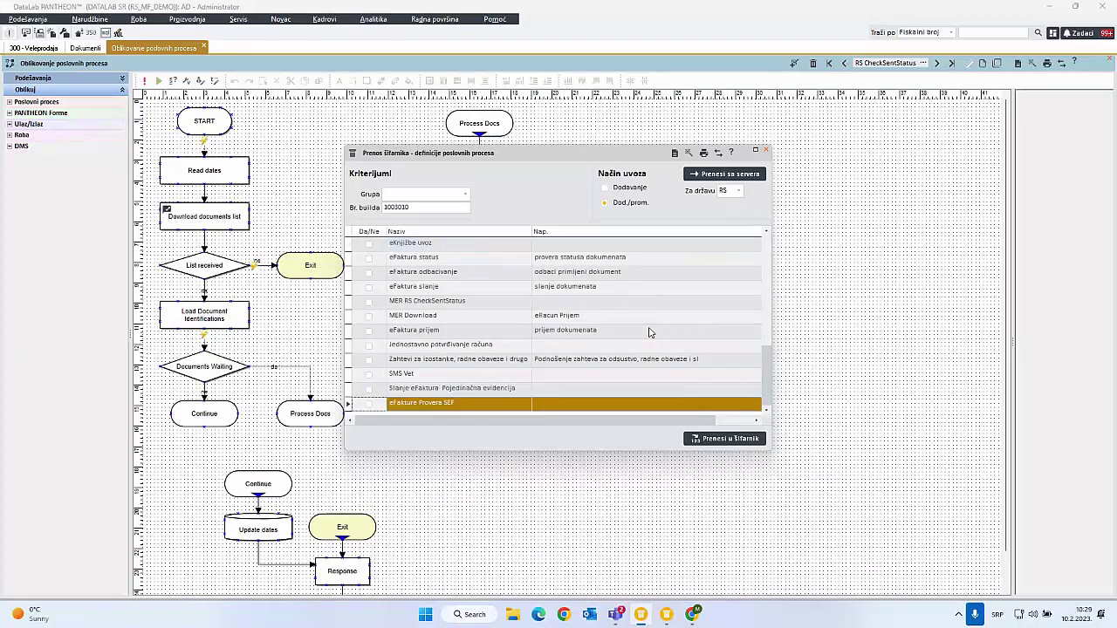
click(766, 153)
- Run the XML kreiraj račun workflow on the selected rejected document in Dokumenti and widen the invoice preview
click(84, 48)
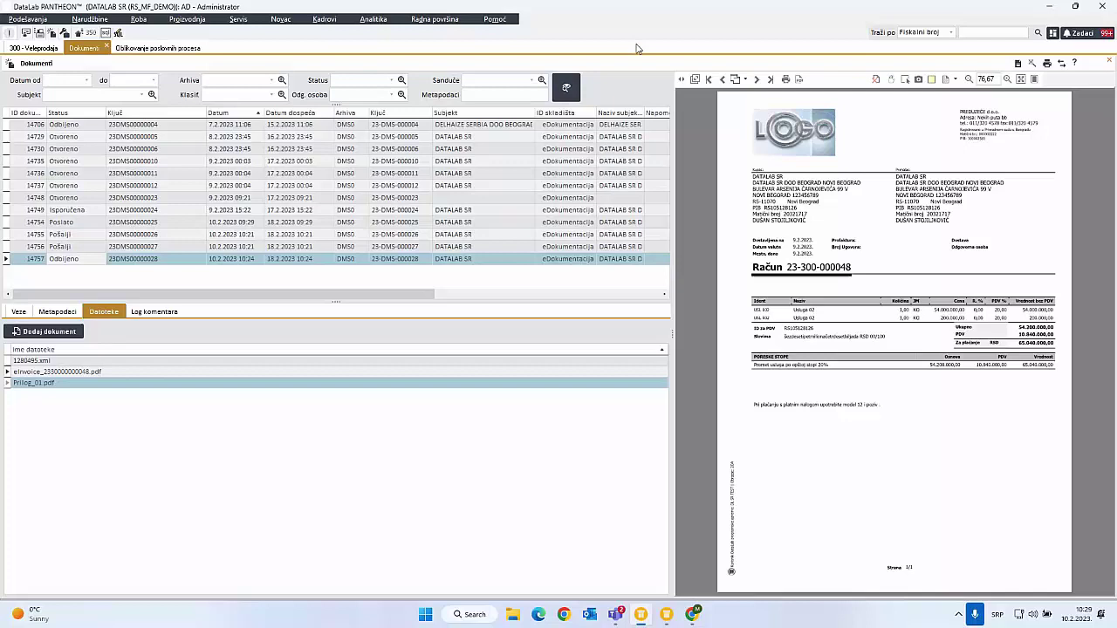
click(1062, 62)
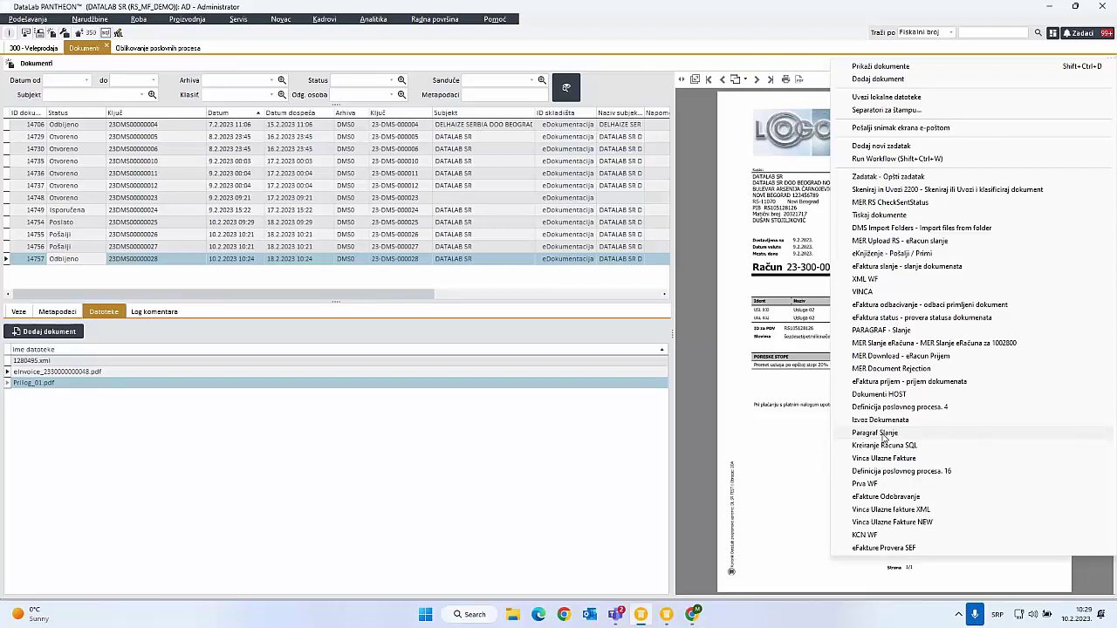
click(510, 418)
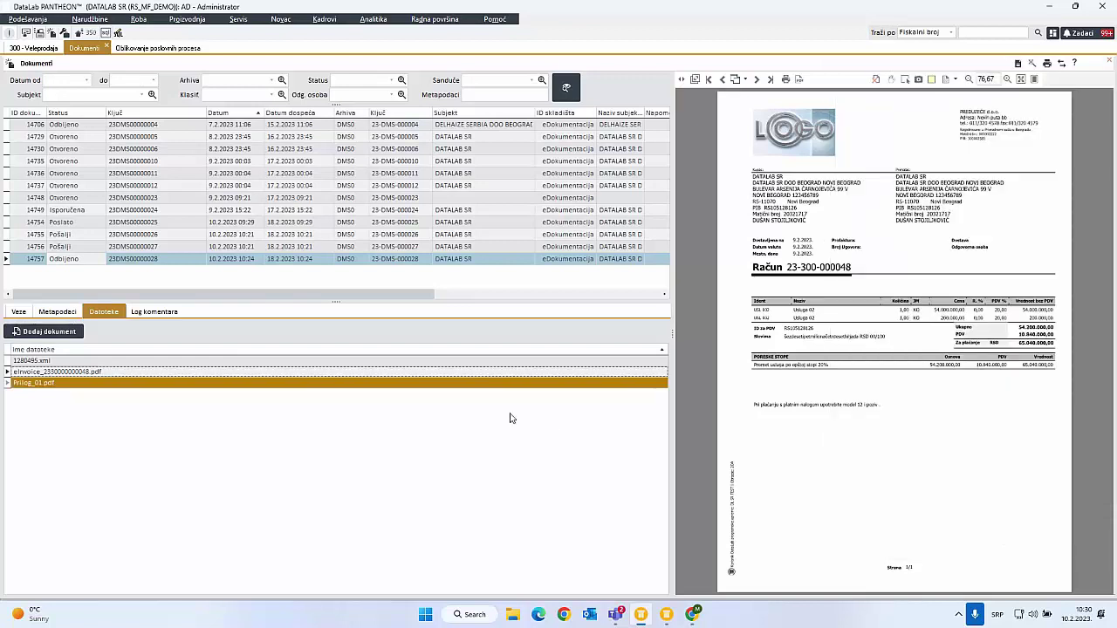
click(1033, 63)
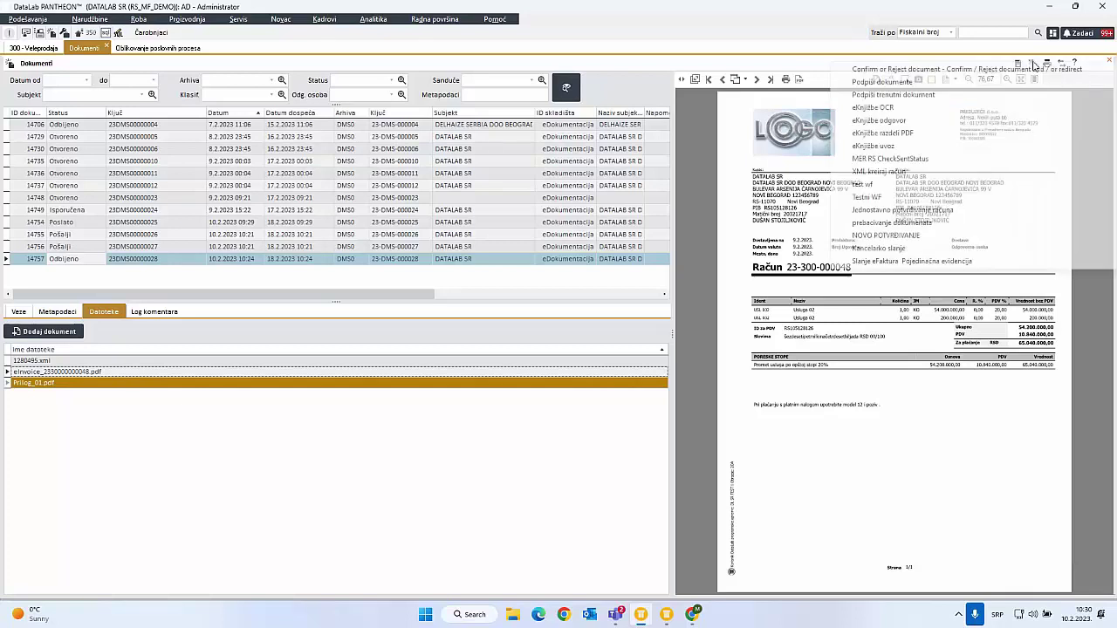
click(888, 172)
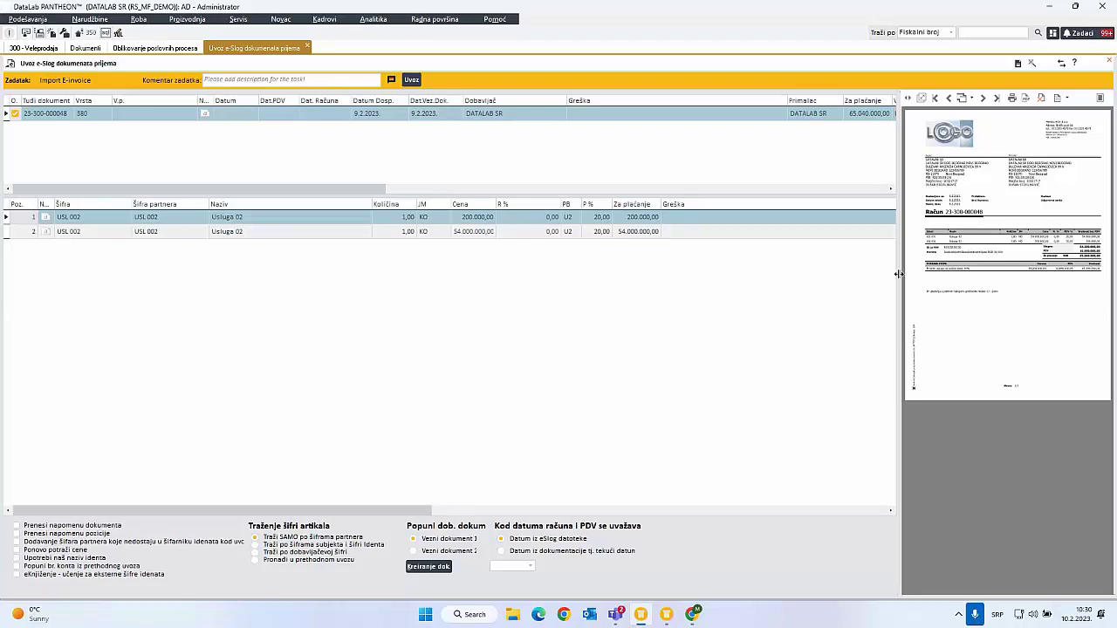
drag(899, 274, 748, 269)
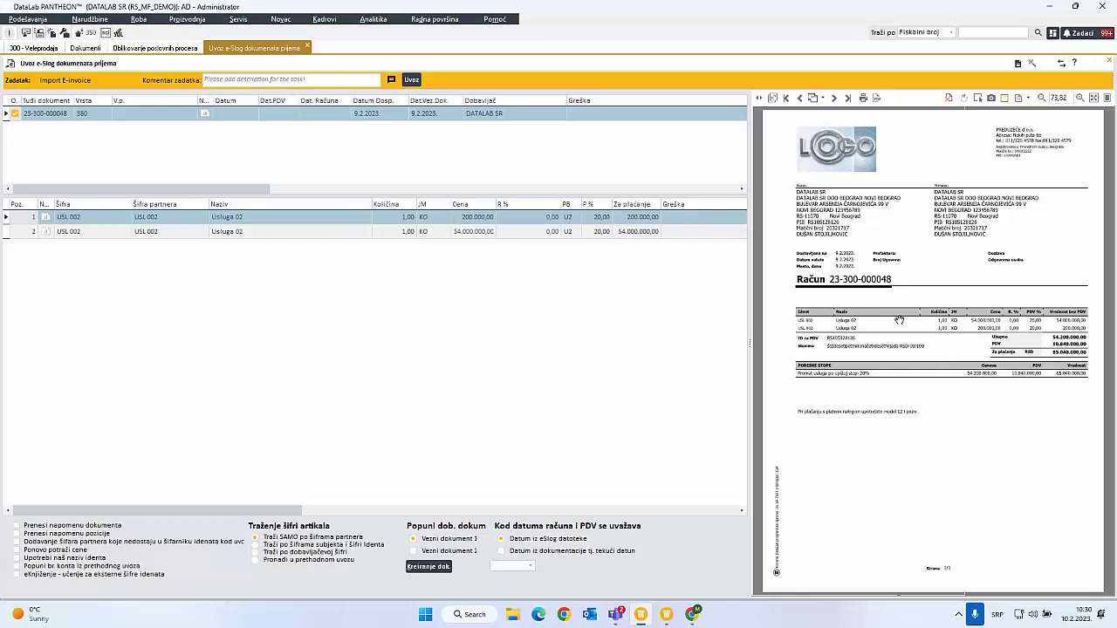
- Examine the item code and partner code of the first invoice line and the list of available item codes
click(80, 216)
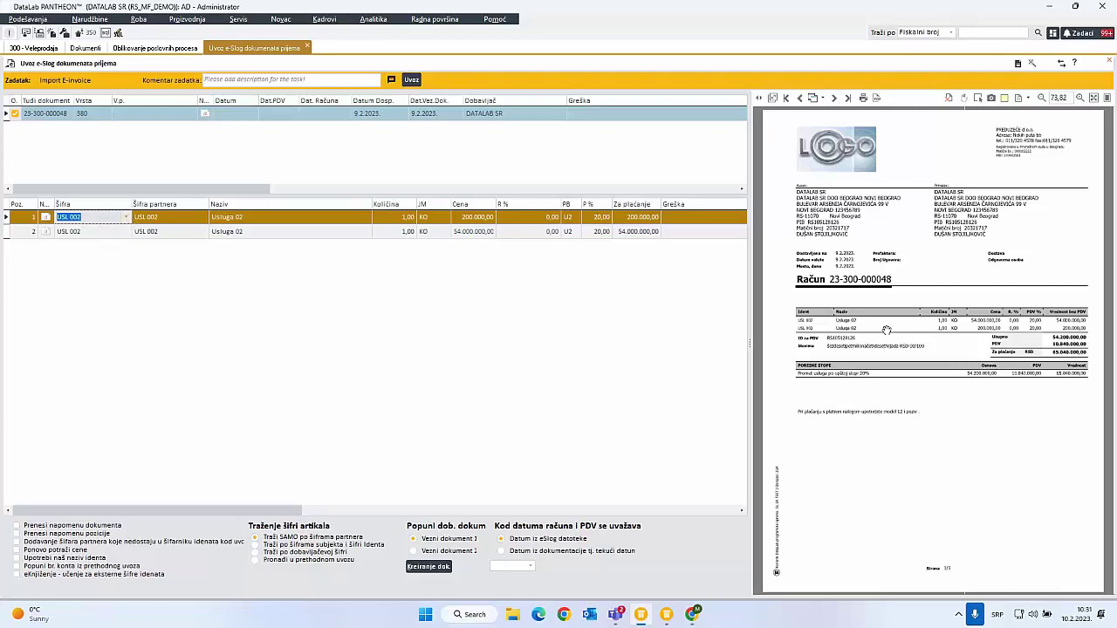
click(170, 219)
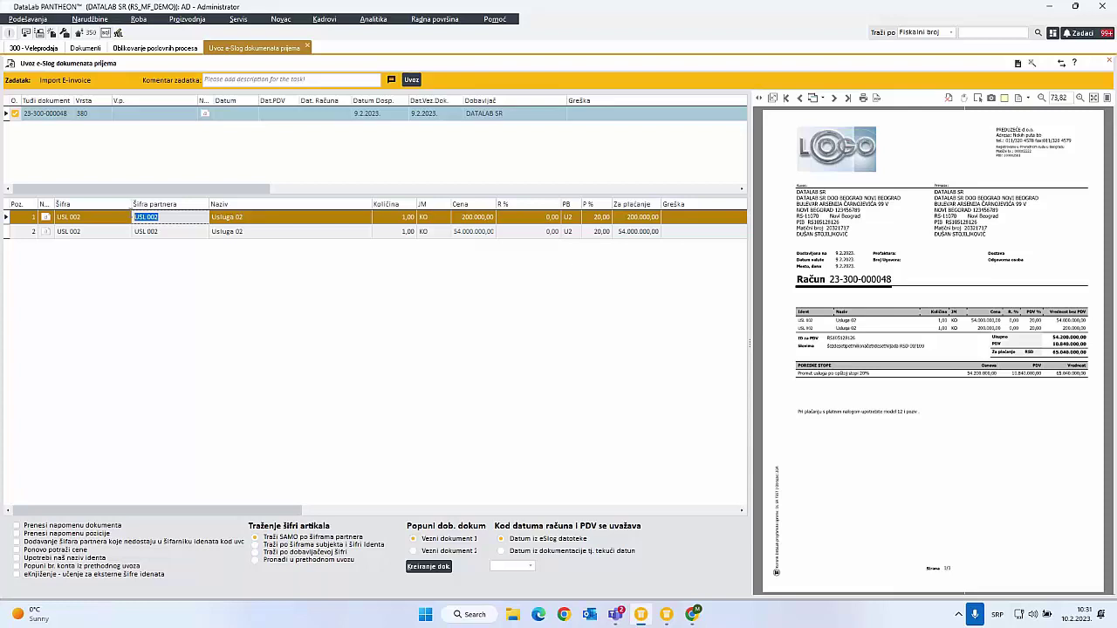
click(125, 219)
click(126, 219)
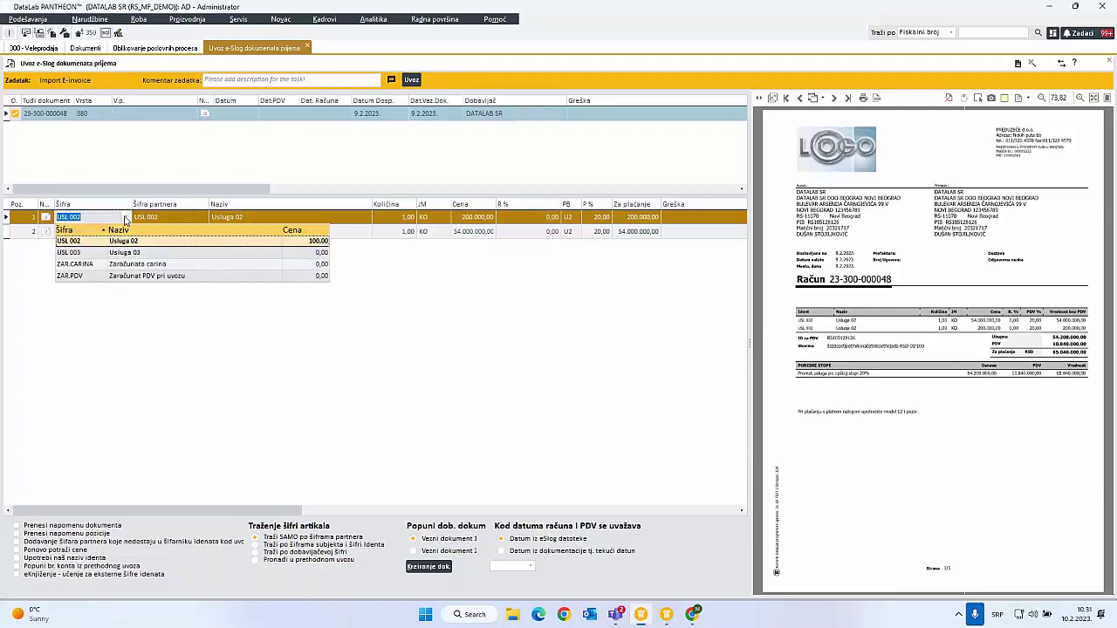
click(126, 219)
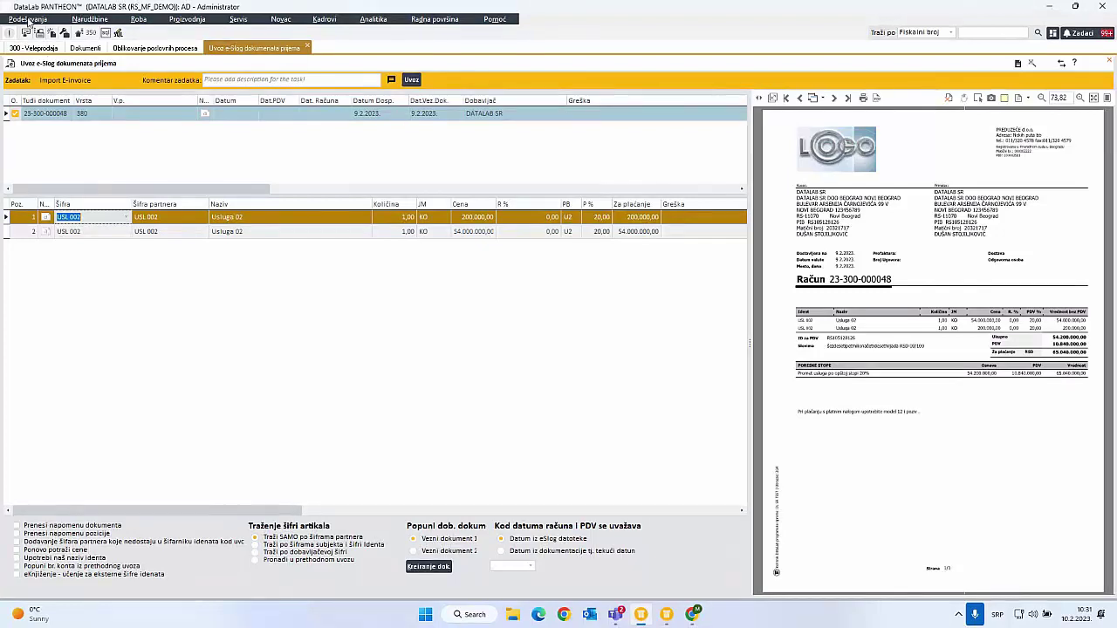
click(70, 217)
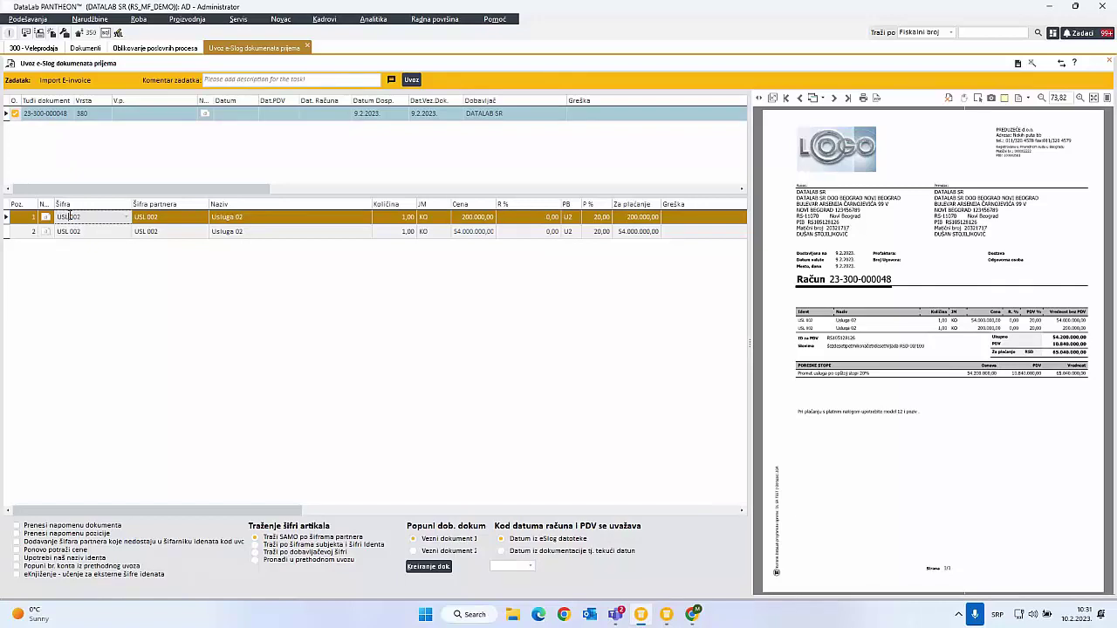
- Open the item card of USL 002 from the wholesale invoice and display its subject codes (Šifre subjekata)
click(35, 48)
double_click(82, 253)
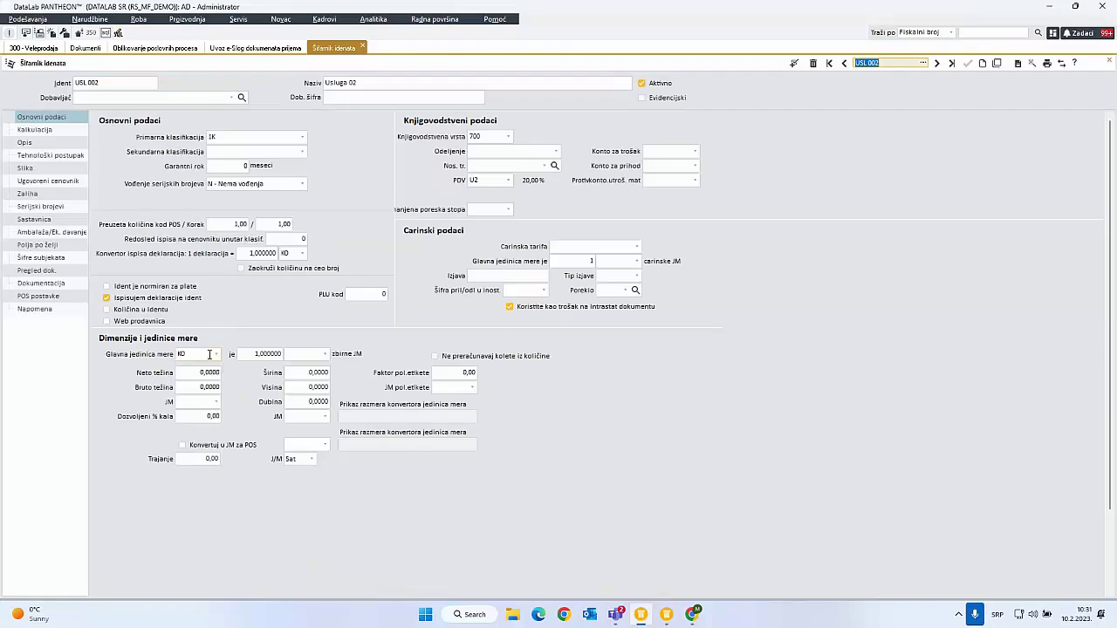
click(50, 258)
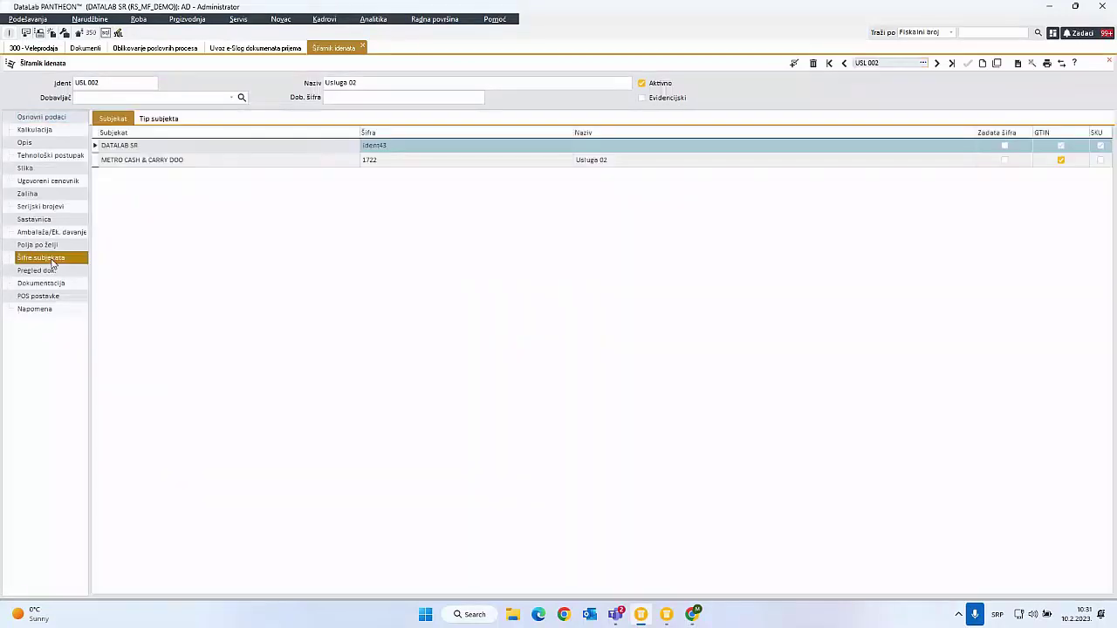
click(276, 163)
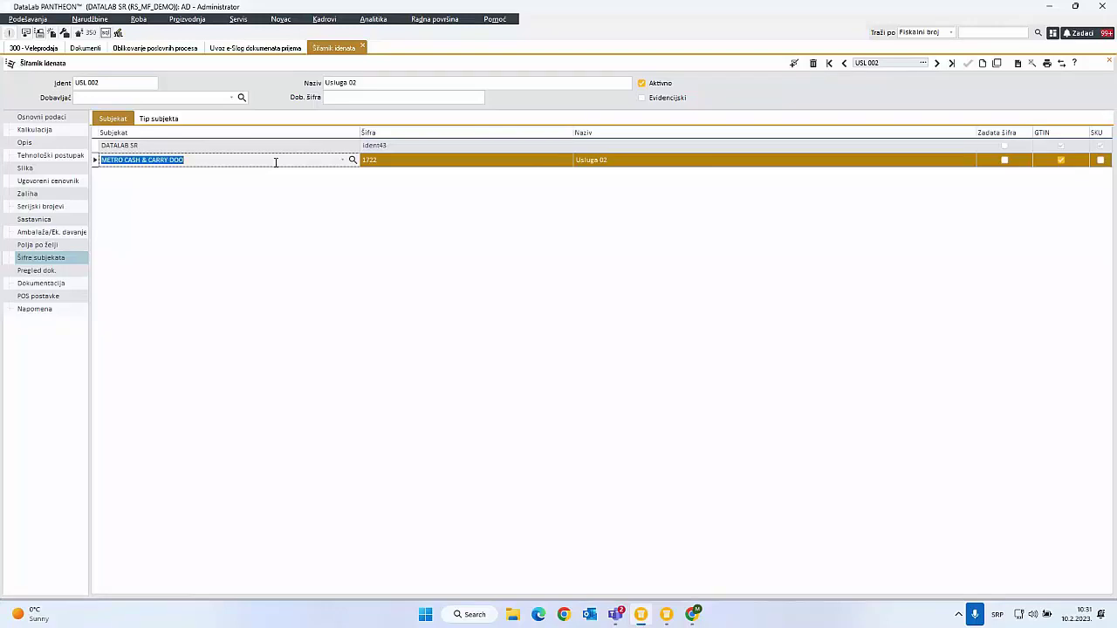
click(373, 85)
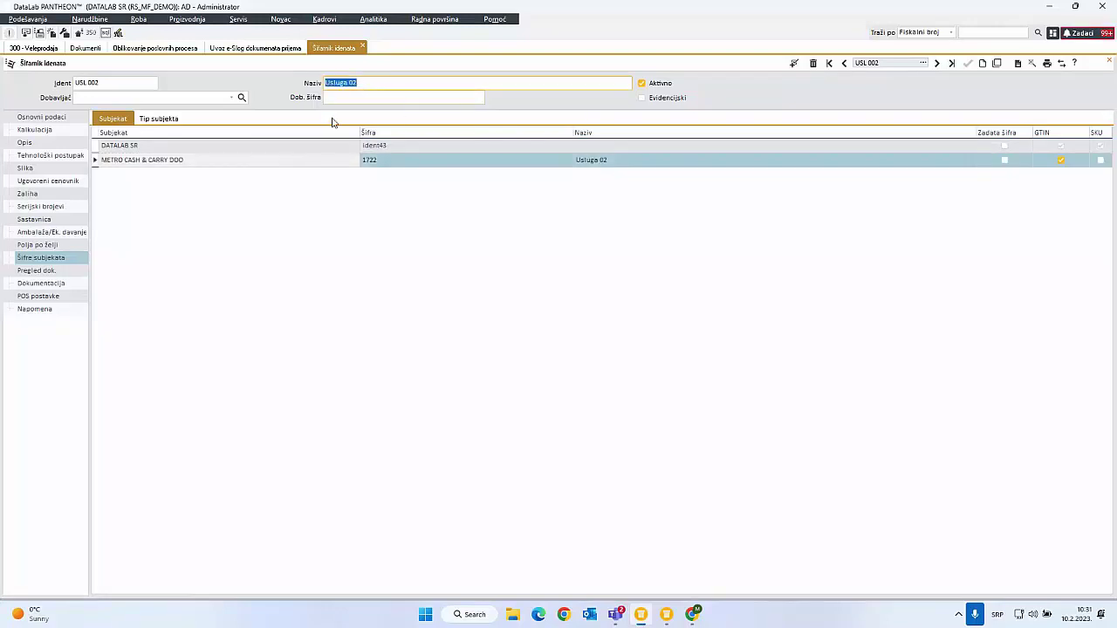
- Add a subject code row to the item with subject DATALAB SR and code USLUGA 1, and close the item card
click(207, 163)
key(Down)
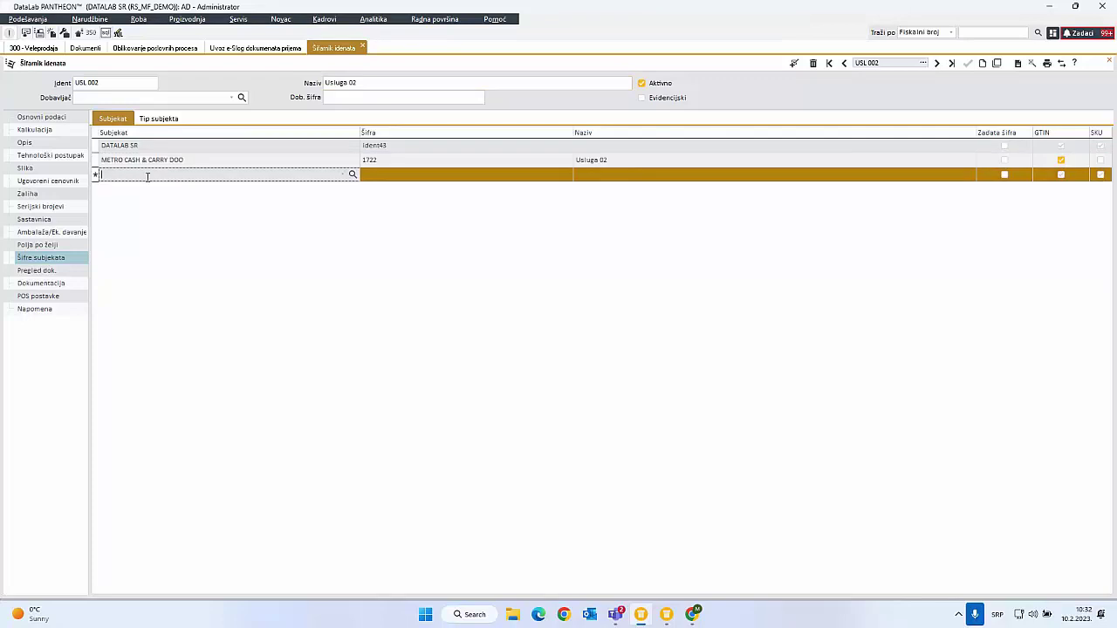
text(data)
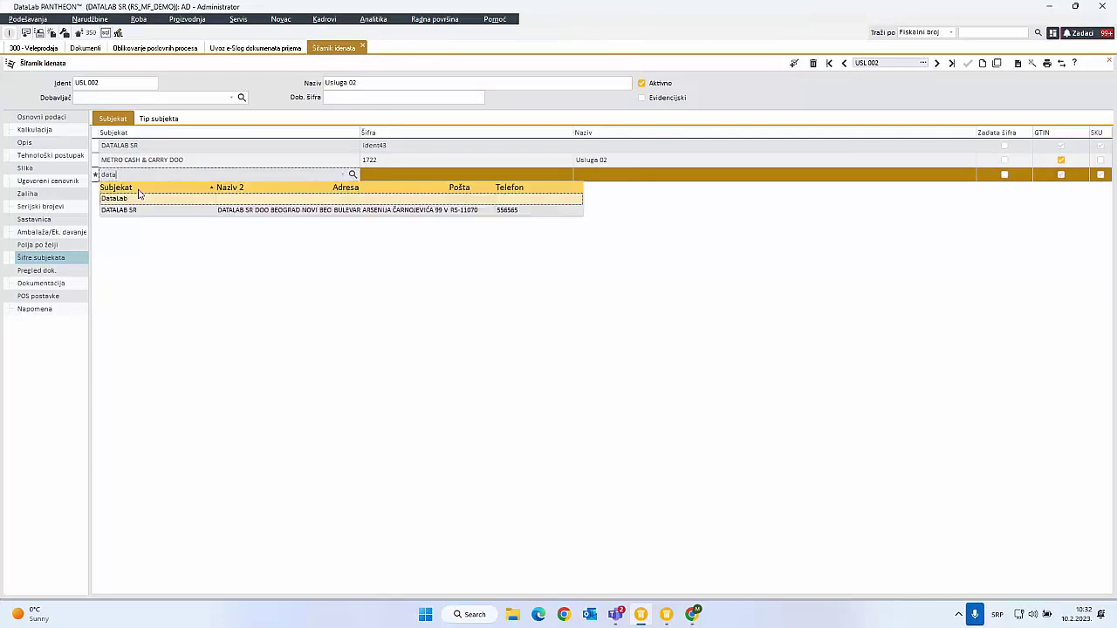
click(135, 211)
key(Return)
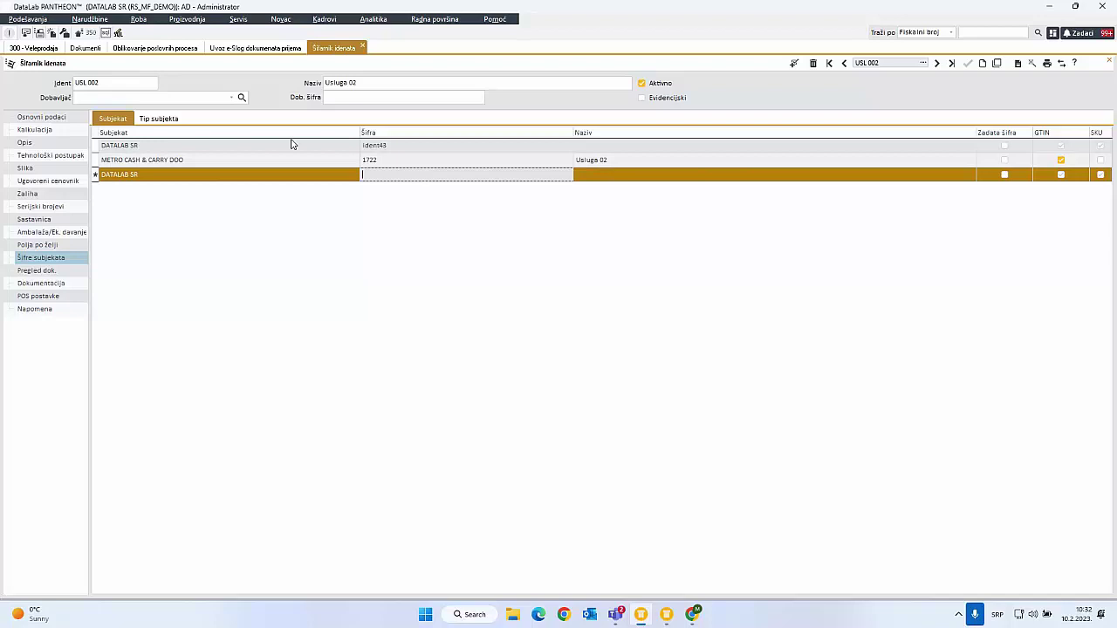
click(404, 178)
key(Caps_Lock)
text(USLUGA 1)
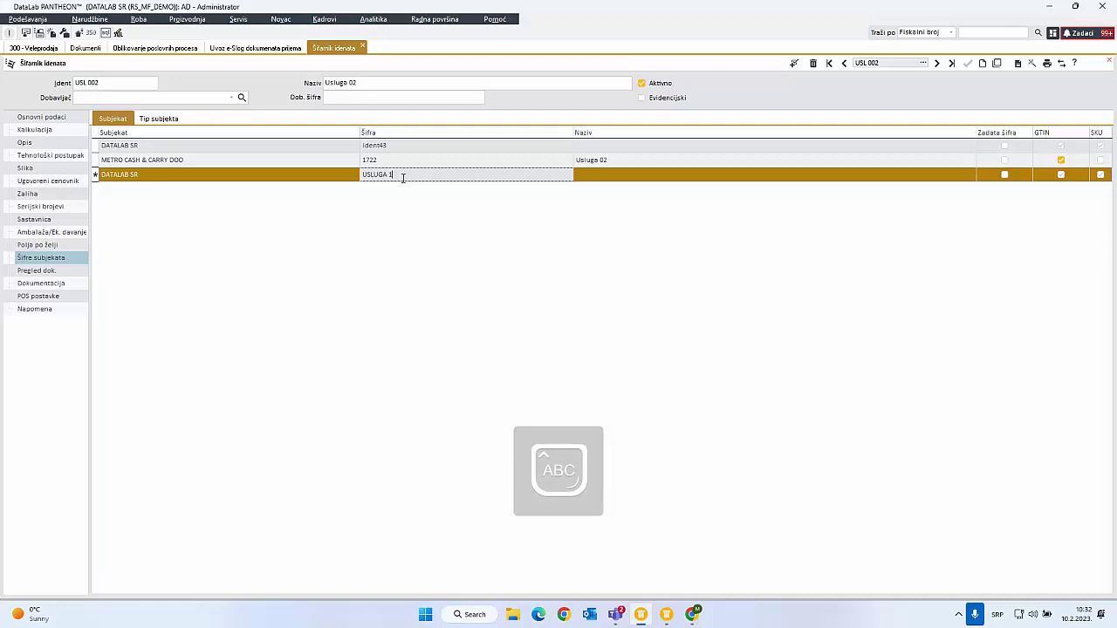
key(Return)
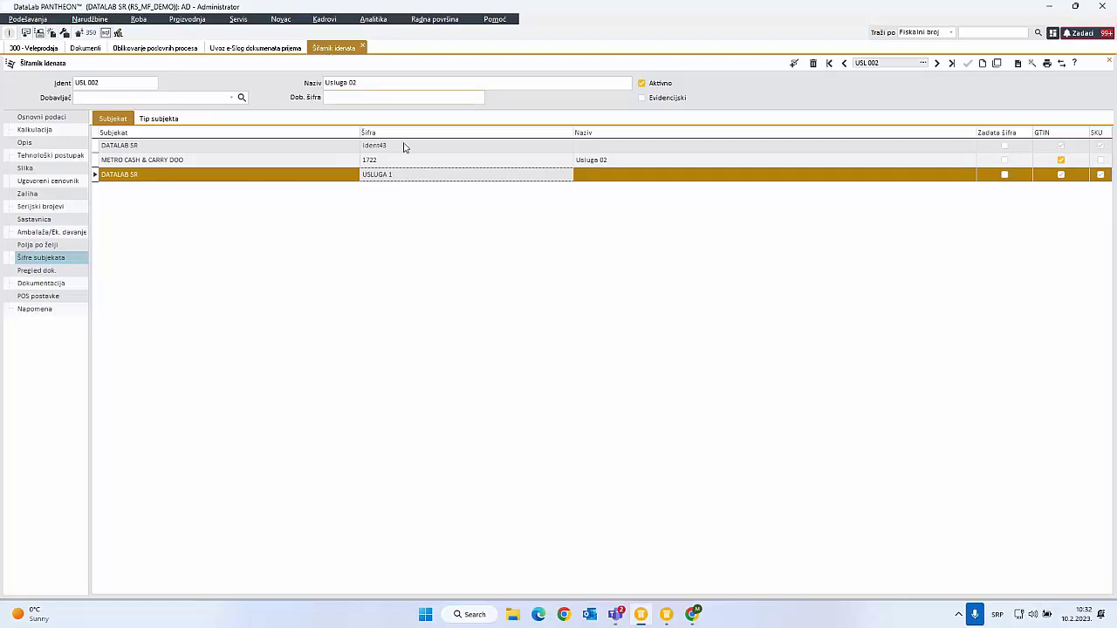
click(411, 177)
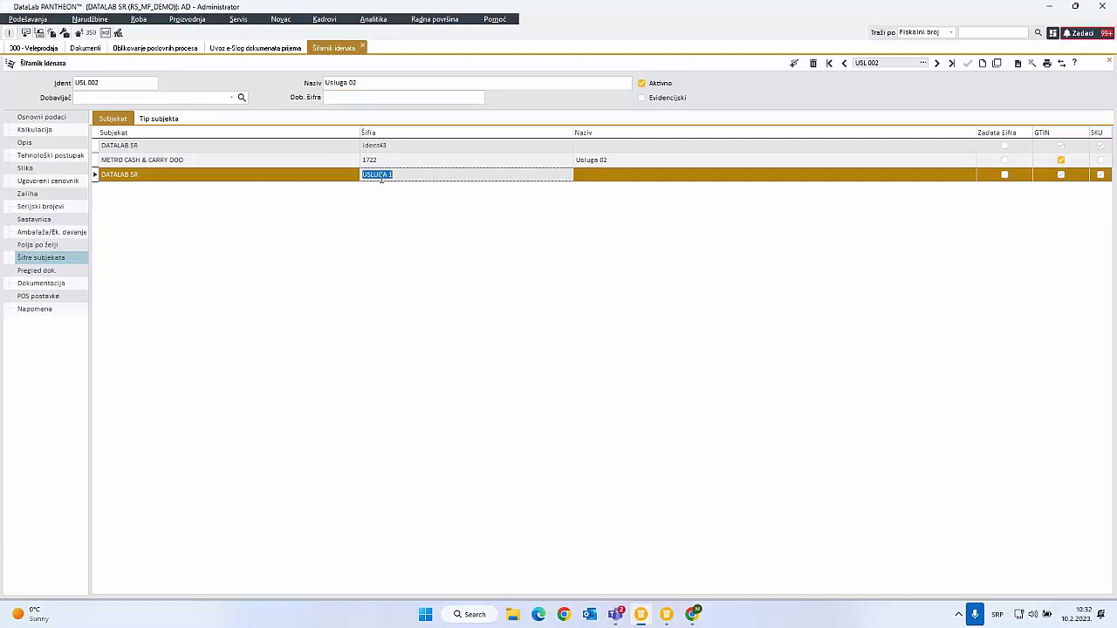
click(166, 175)
middle_click(335, 48)
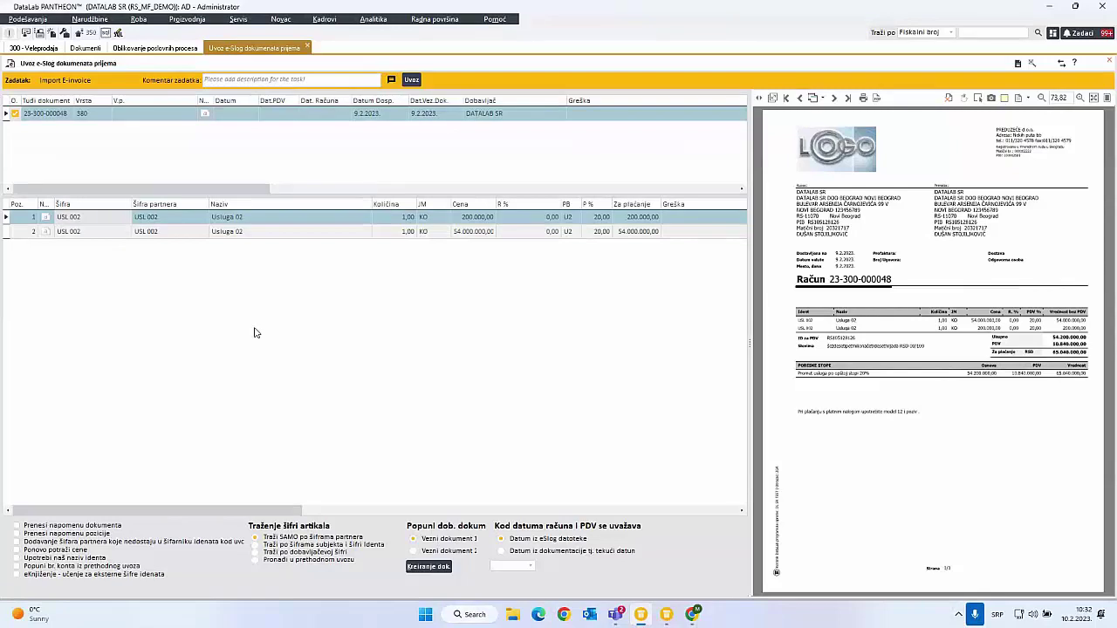
- Check the first import line's item code and open the data exchange codebook (Šifarnik razmene)
click(98, 219)
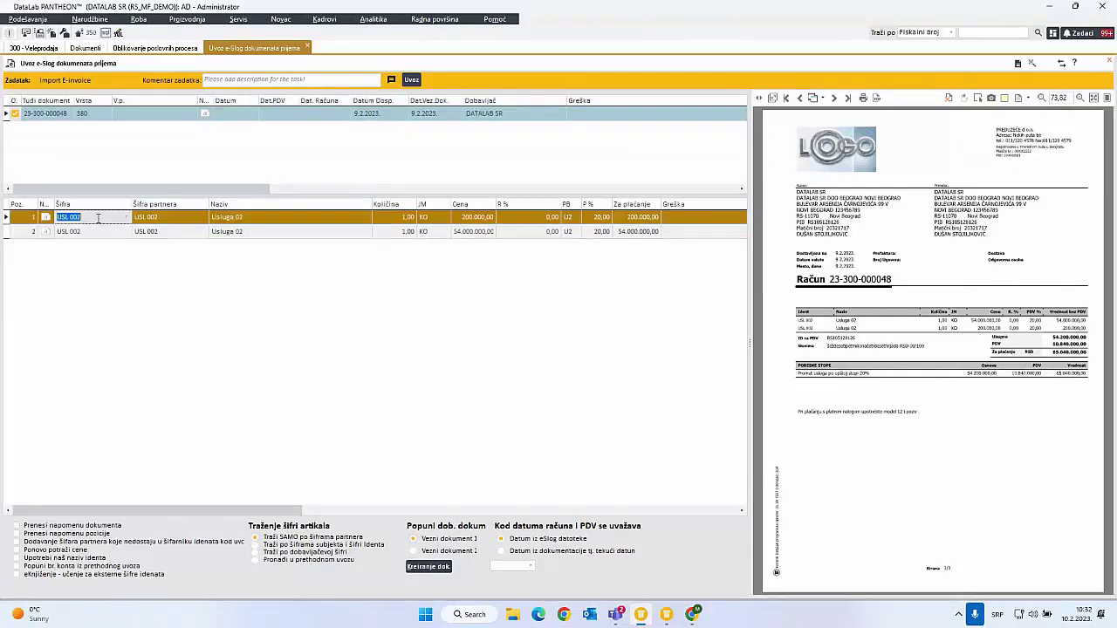
double_click(98, 219)
triple_click(74, 217)
click(35, 19)
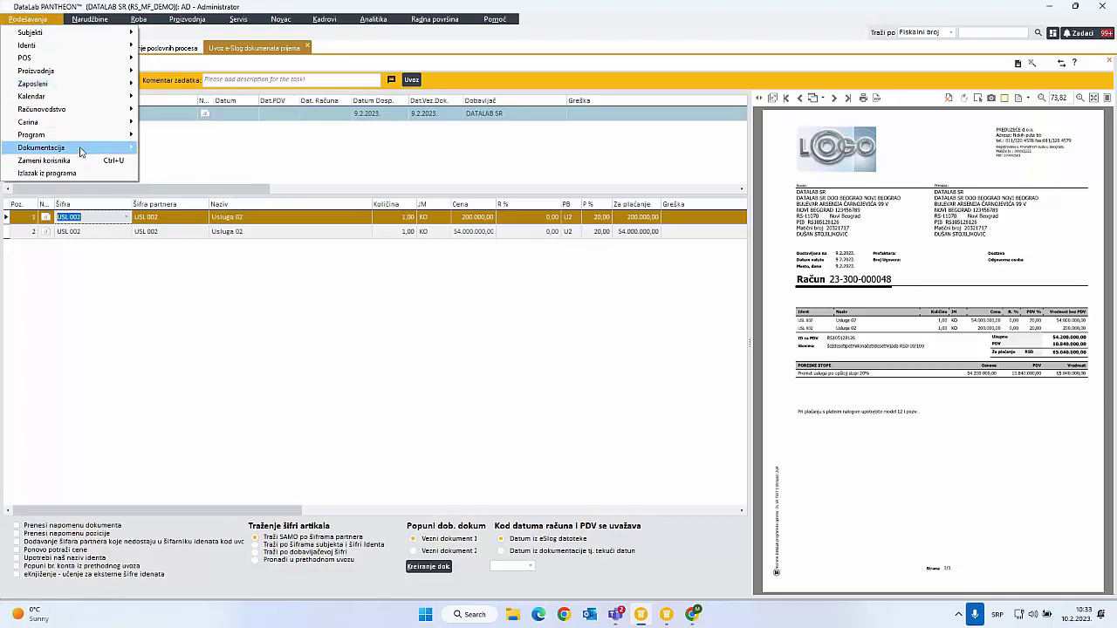
mouse_move(81, 152)
click(166, 172)
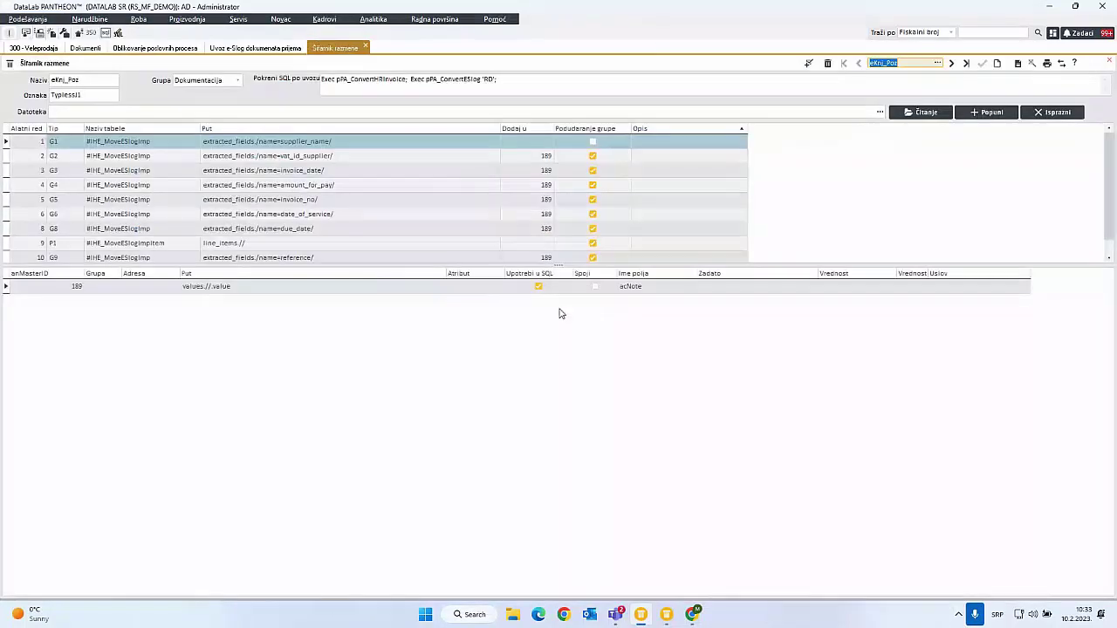
- Fetch the exchange definitions for country RS from the server in Dod./prom. mode, transfer them into the codebook and close the transfer dialog
click(1063, 66)
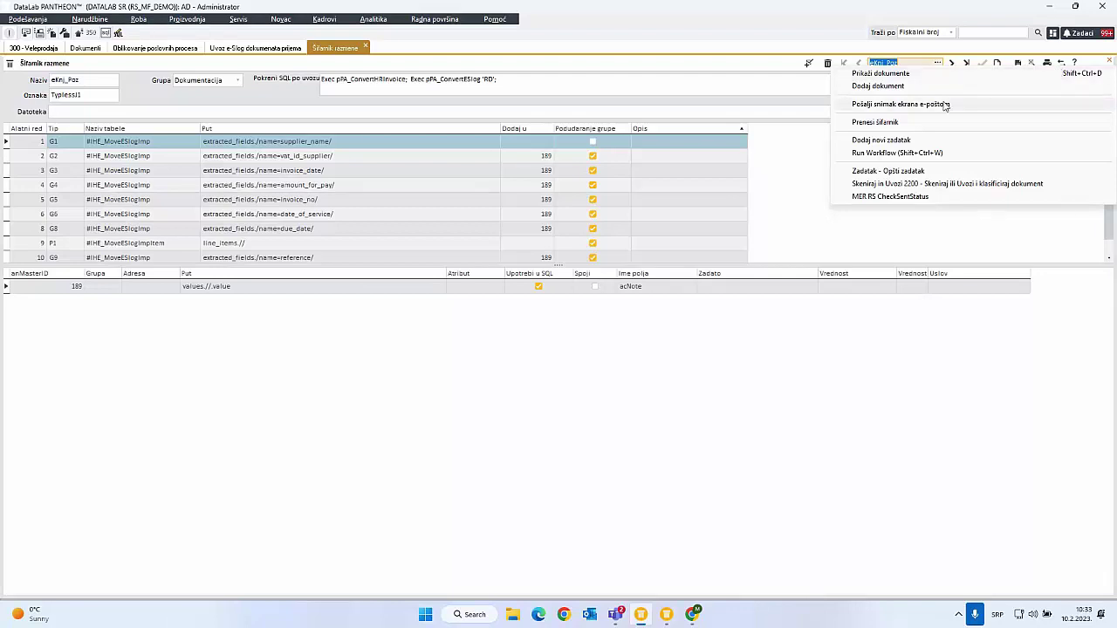
click(890, 122)
click(627, 165)
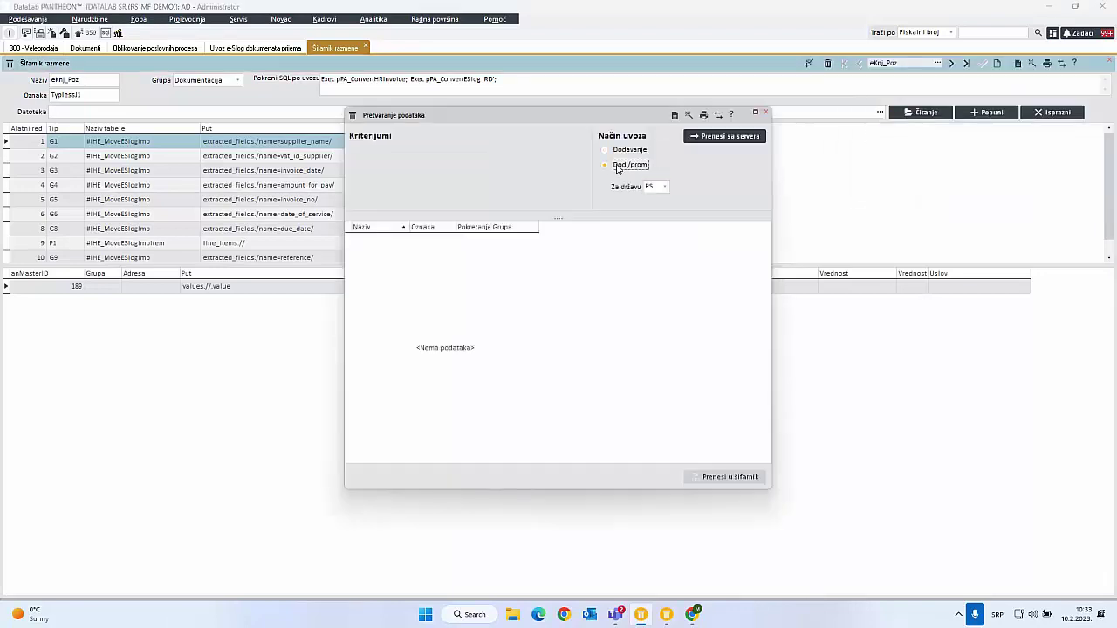
click(716, 137)
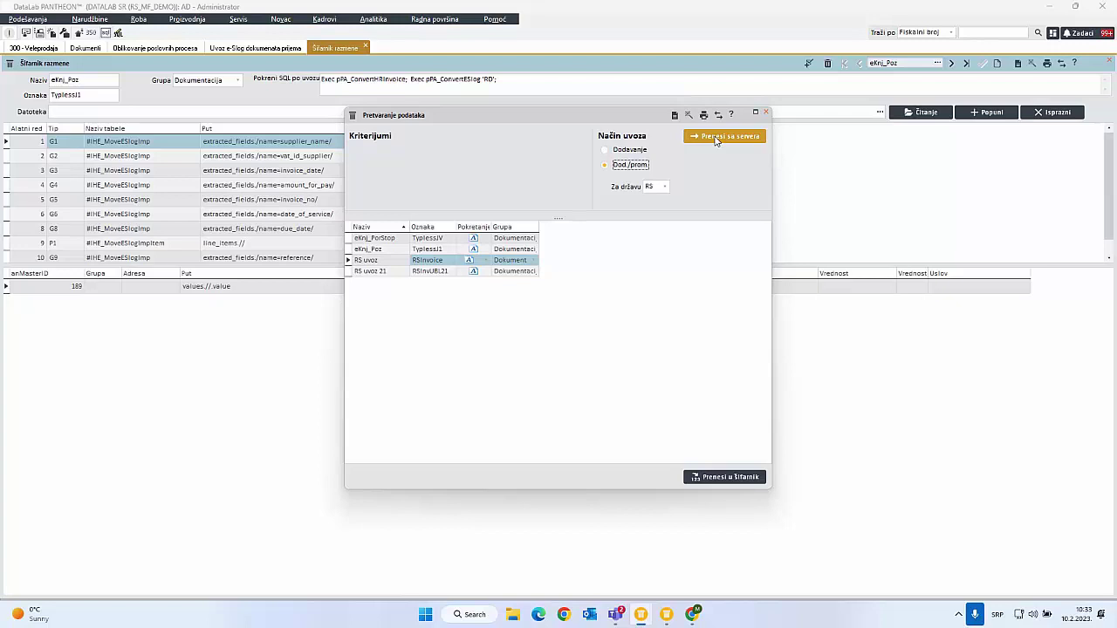
click(715, 478)
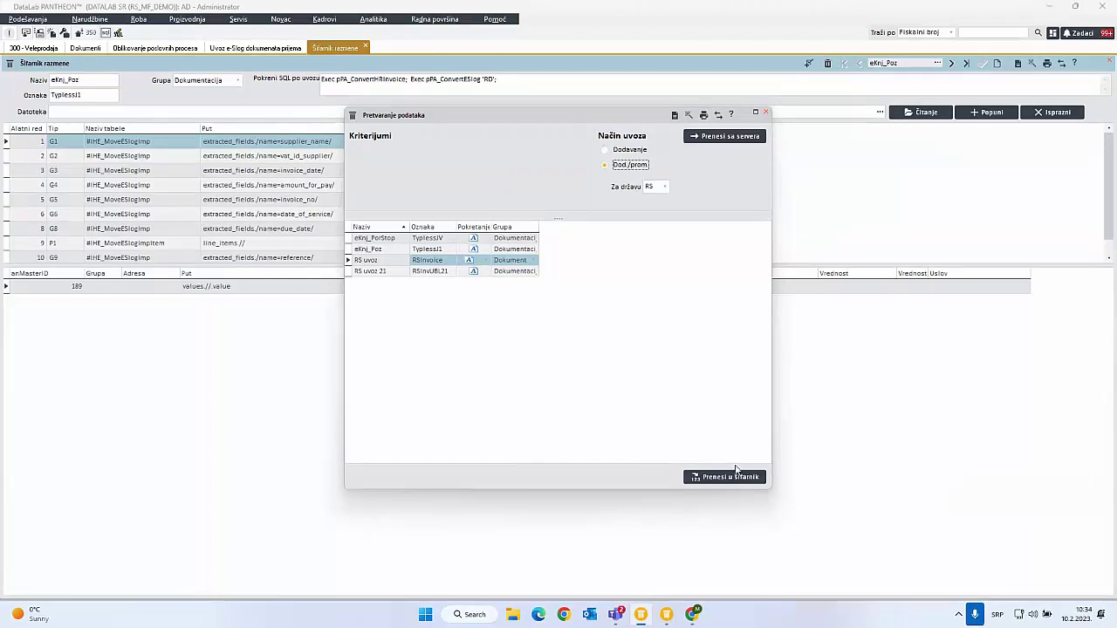
click(765, 111)
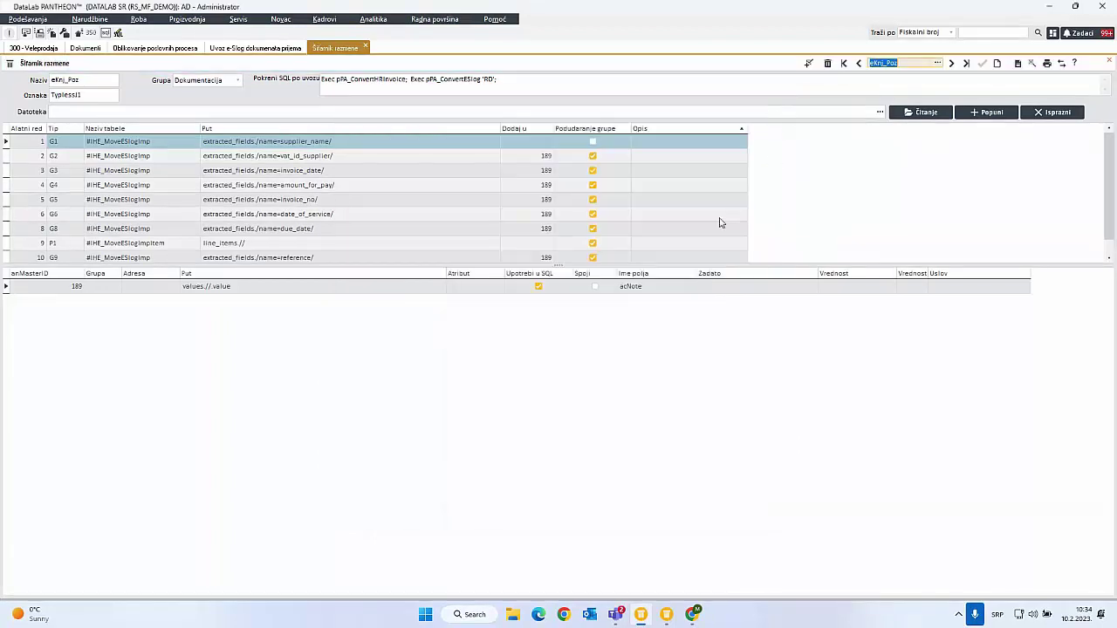
- Check the international code (Med.oznaka) of unit KO in the units of measure codebook and return to the e-Slog document import
click(243, 49)
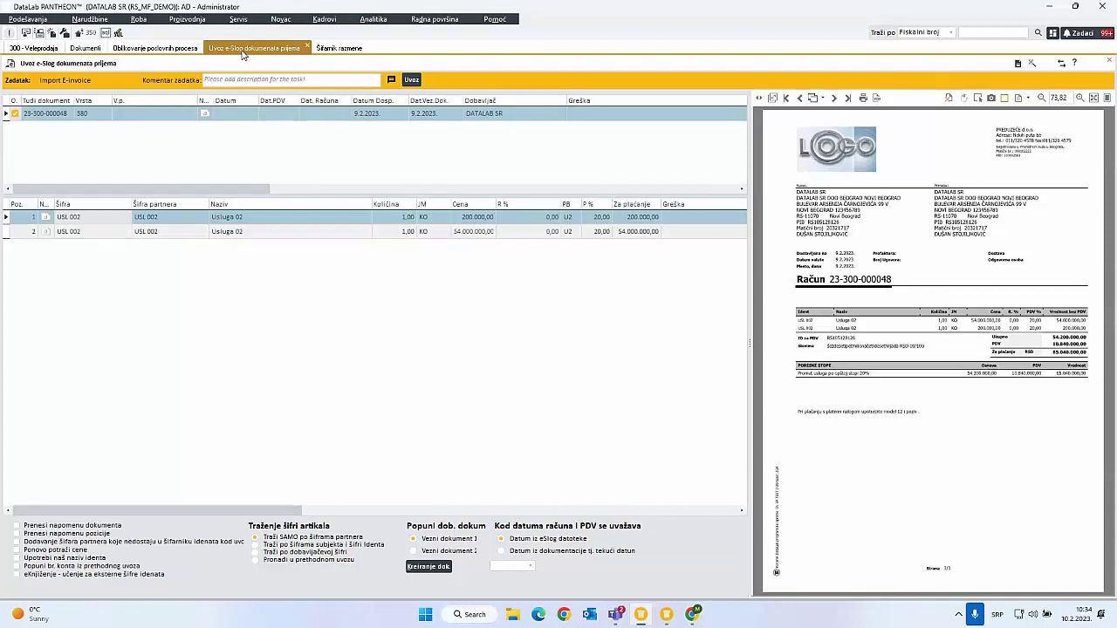
click(33, 49)
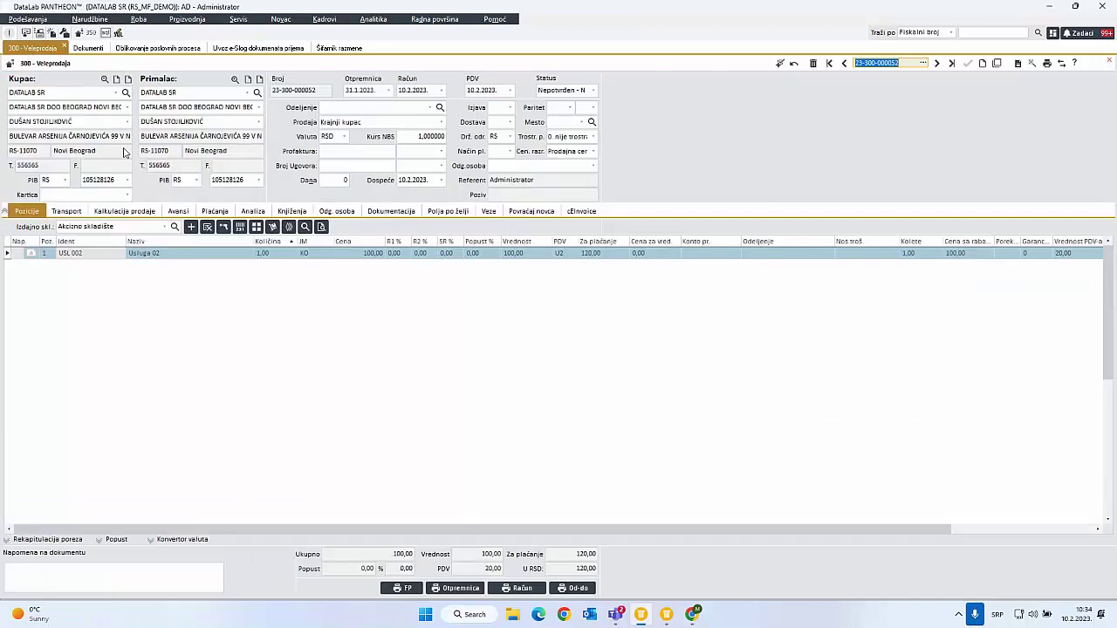
double_click(319, 255)
click(167, 145)
click(167, 145)
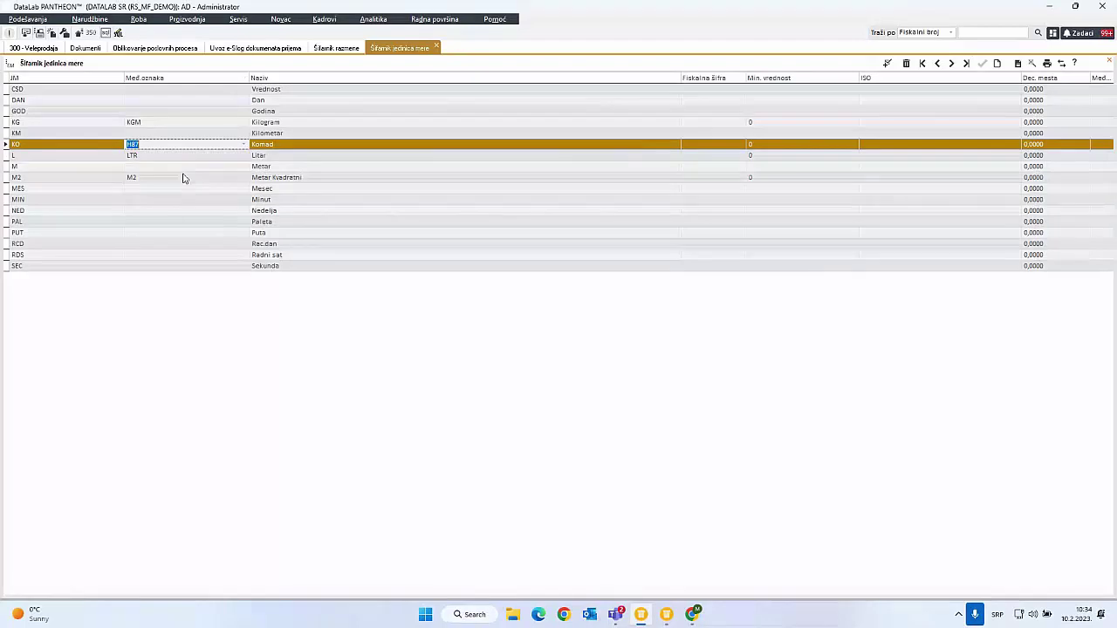
middle_click(397, 48)
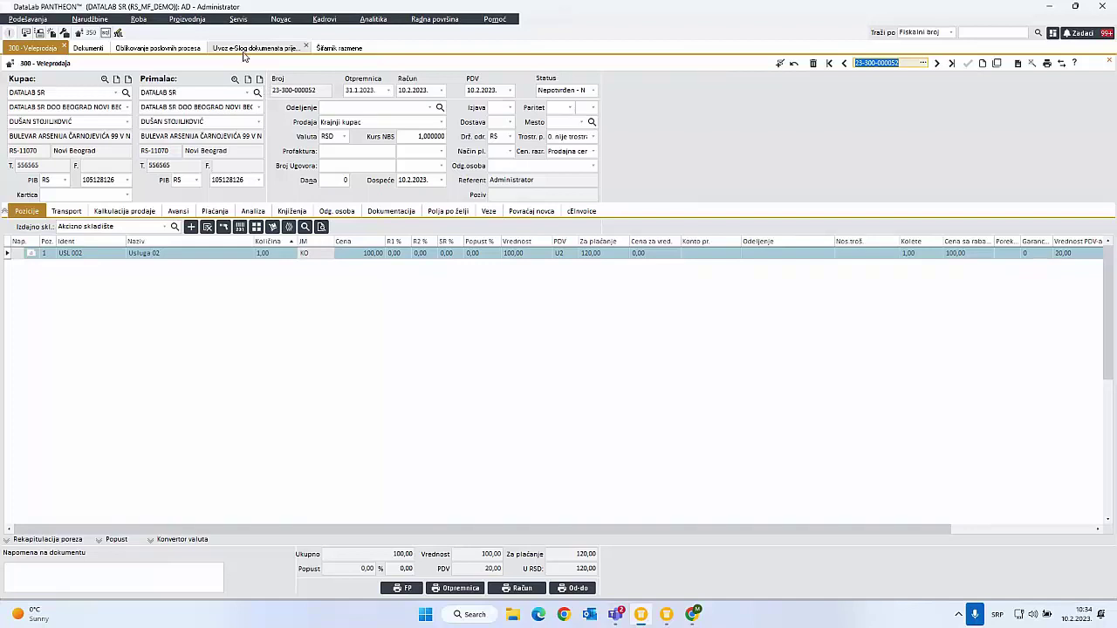
click(244, 49)
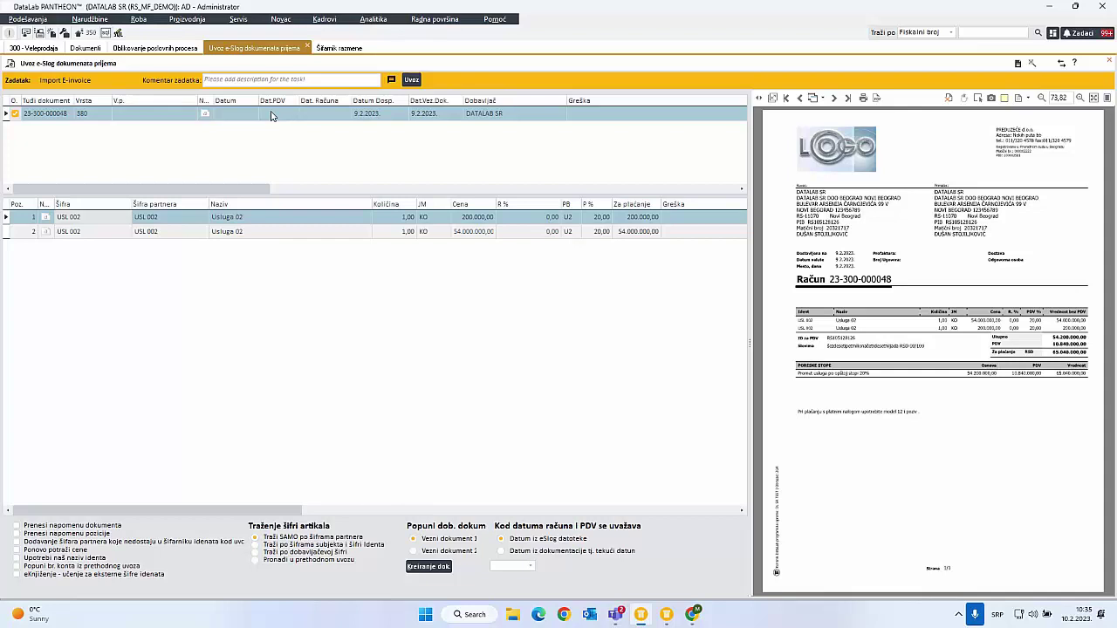
- Check the PIB tax number on the subject card of the supplier DATALAB SR and close the card
click(203, 189)
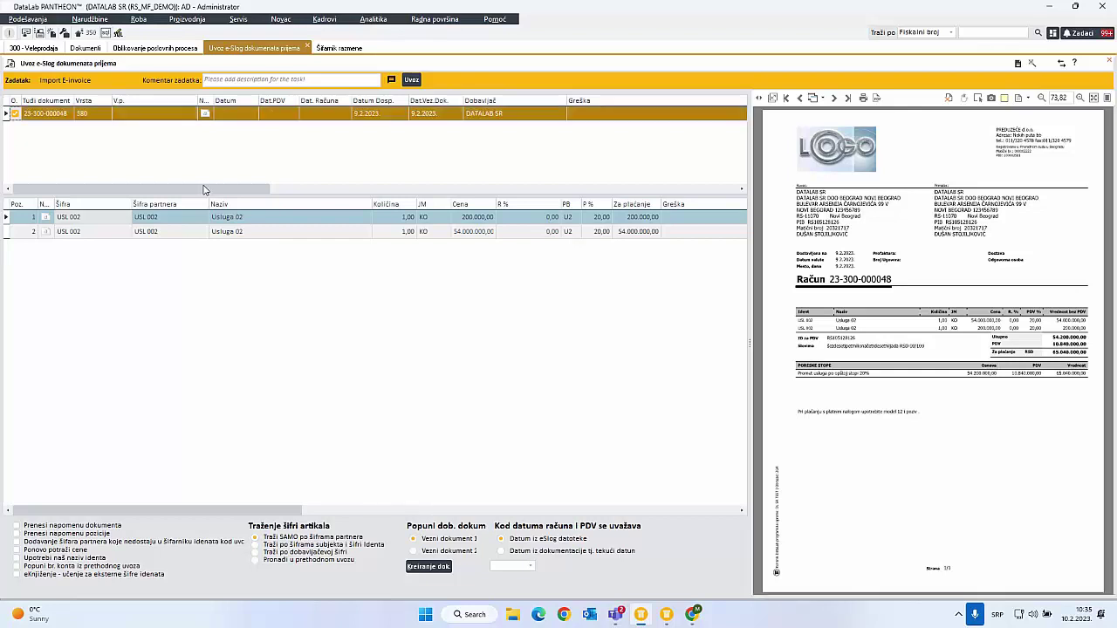
drag(203, 189, 260, 190)
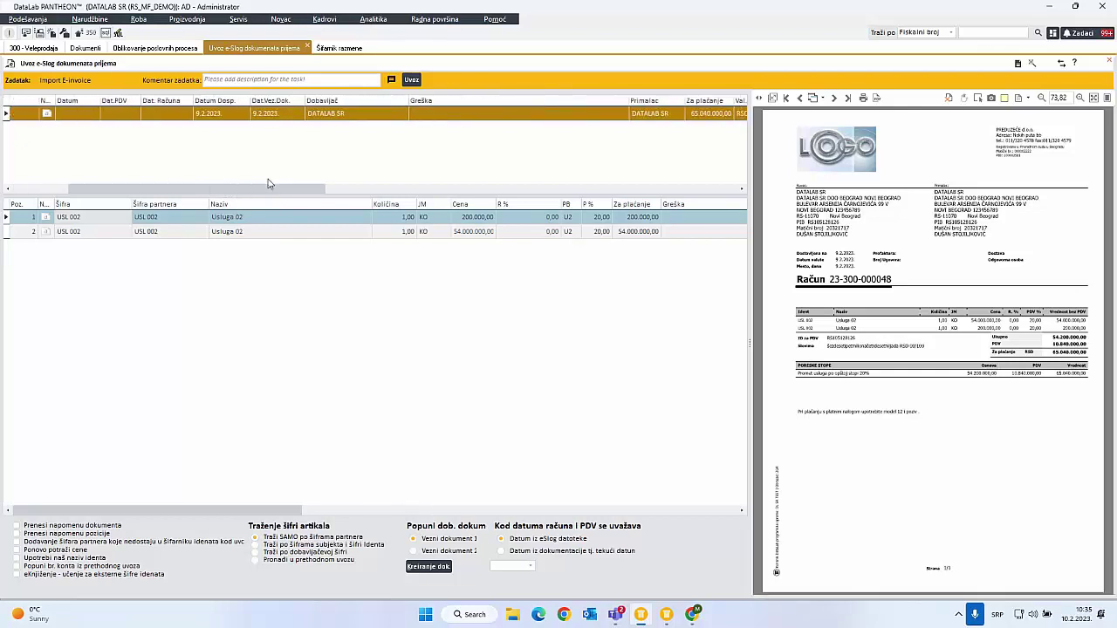
click(357, 114)
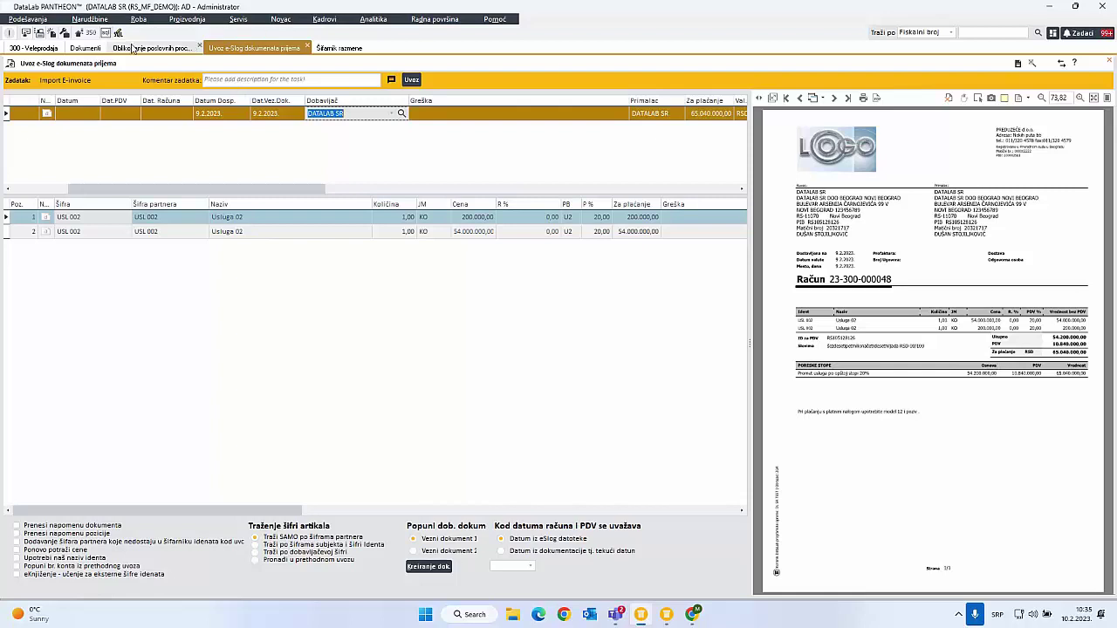
click(31, 48)
double_click(36, 91)
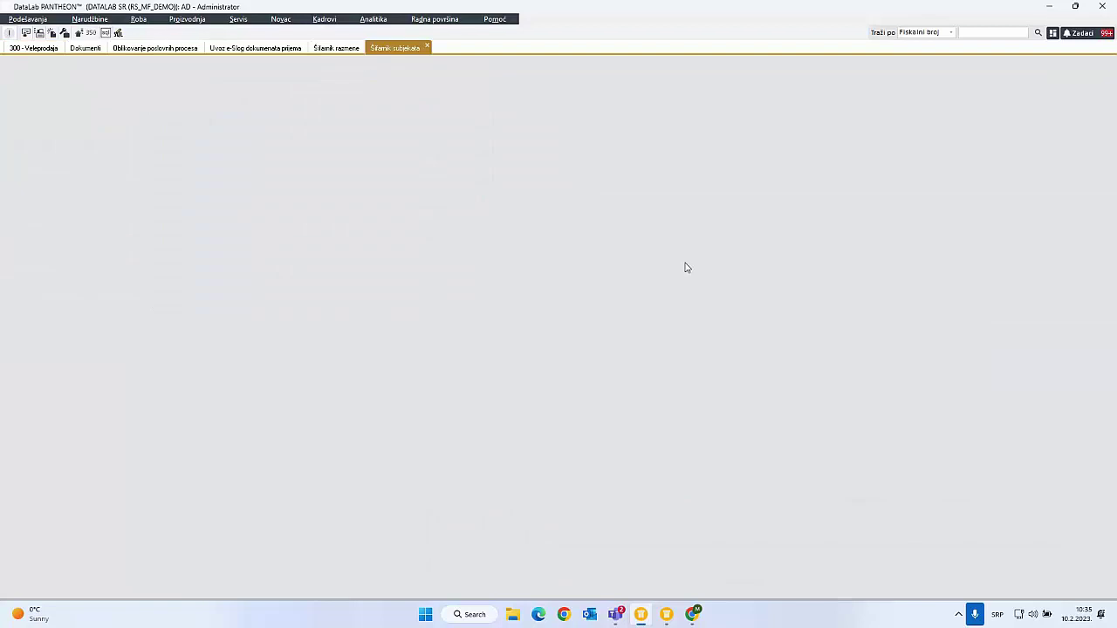
click(600, 187)
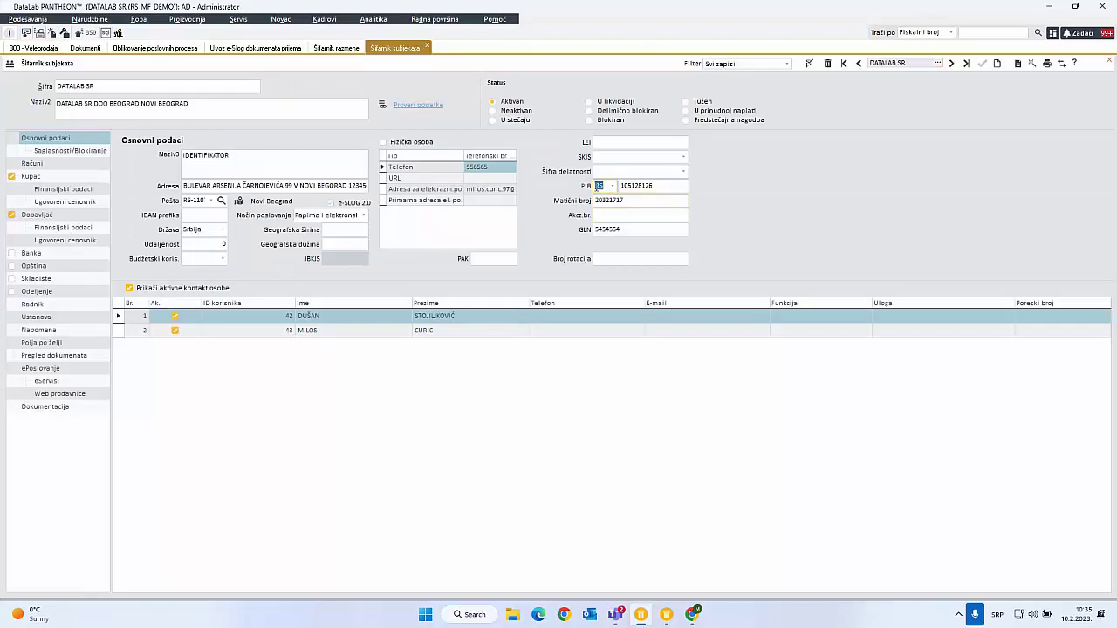
click(620, 189)
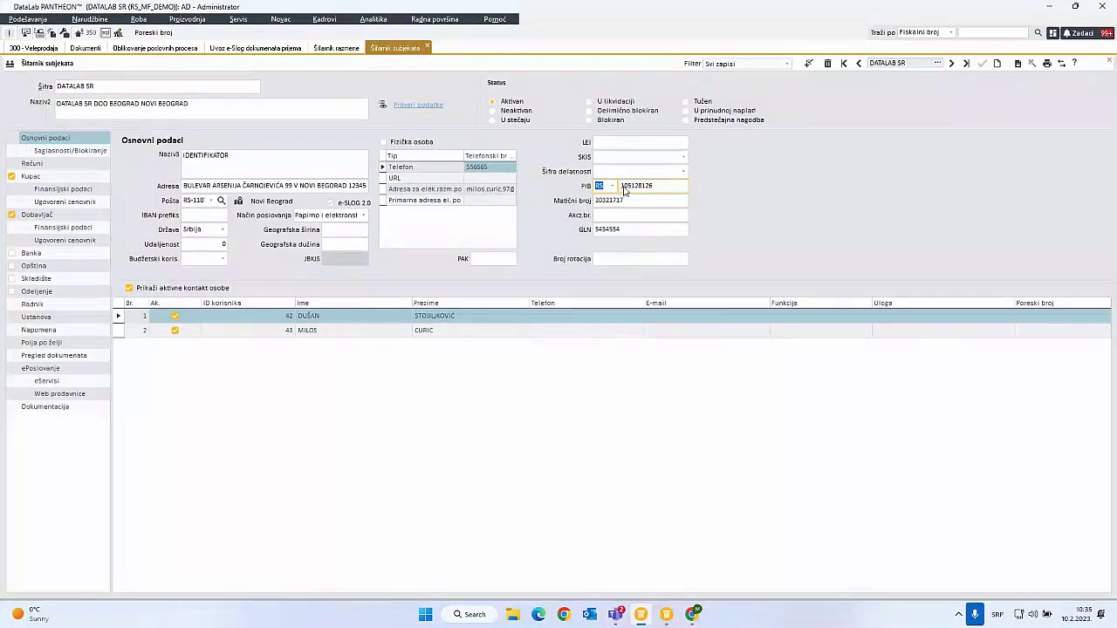
drag(622, 191, 662, 188)
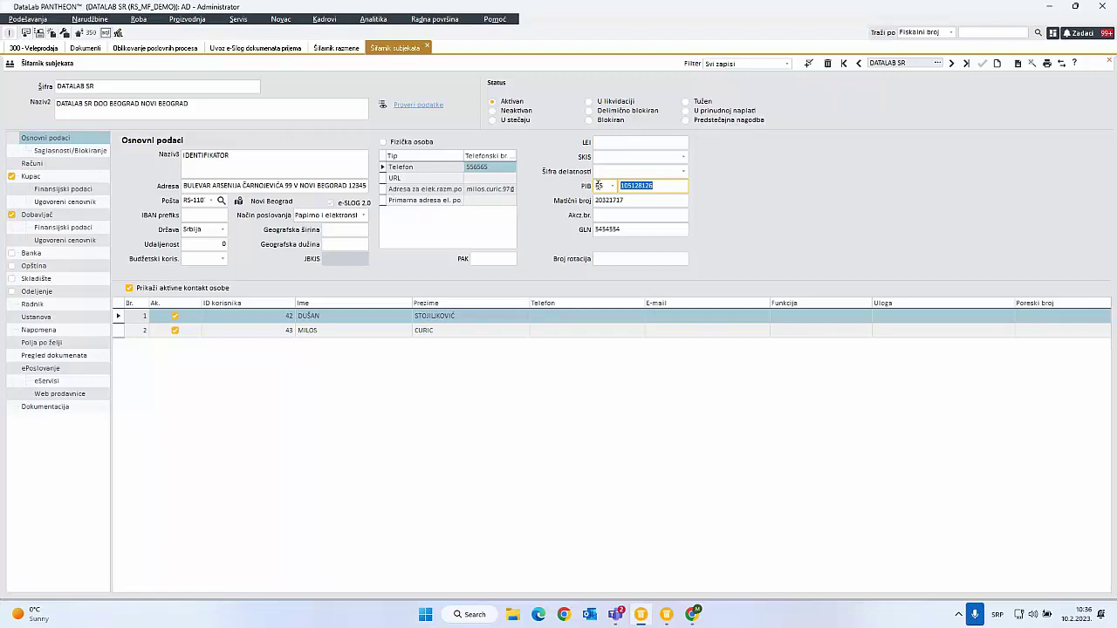
middle_click(389, 50)
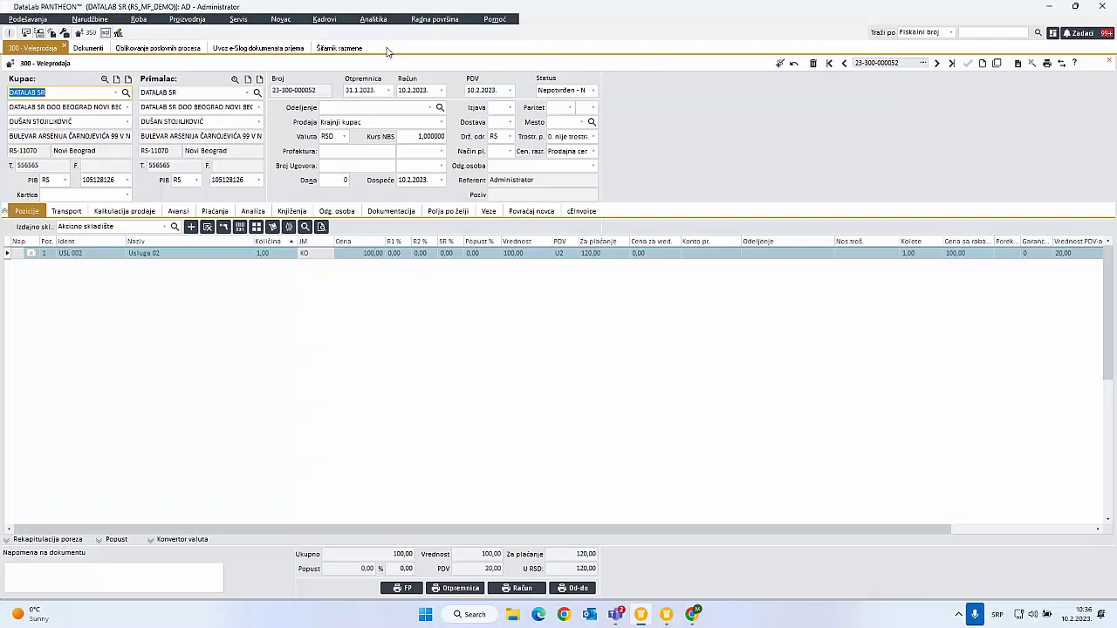
click(247, 48)
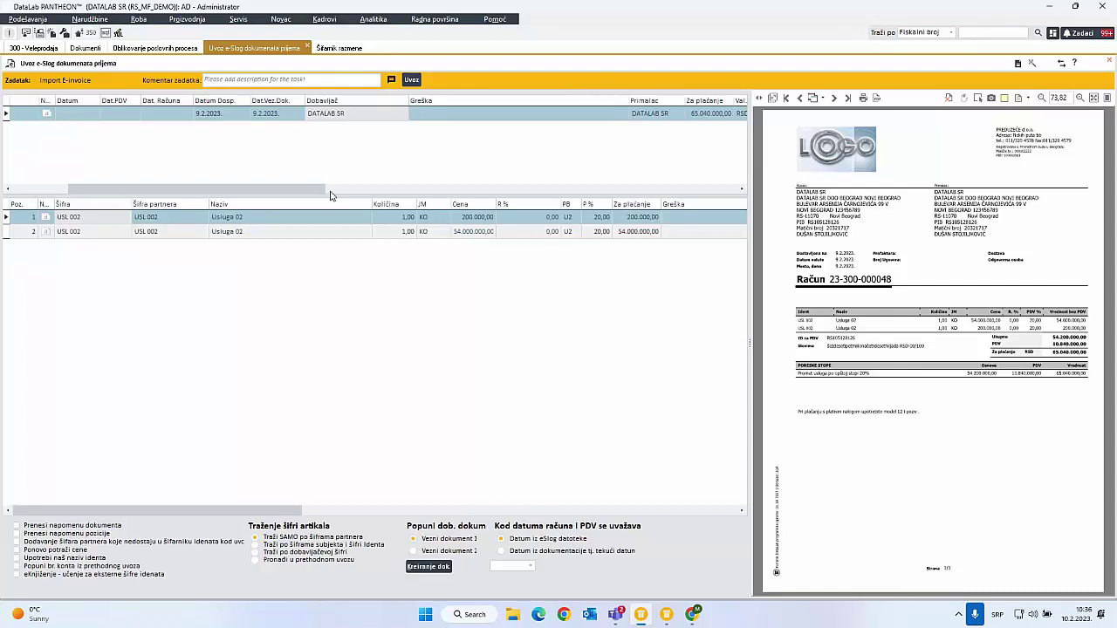
drag(220, 191, 76, 194)
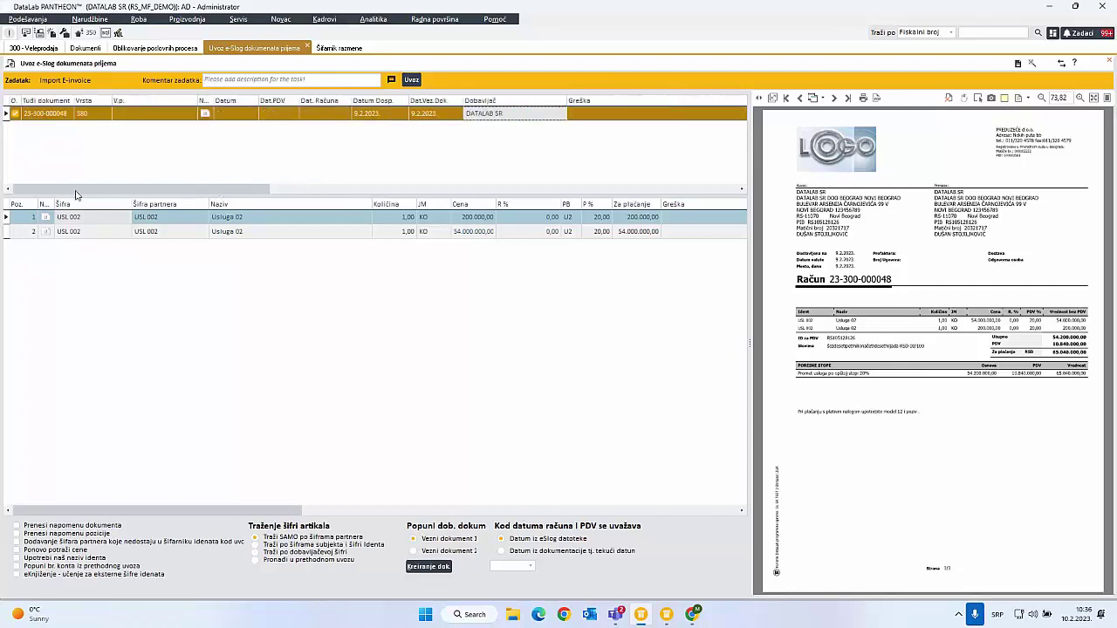
click(251, 114)
click(241, 209)
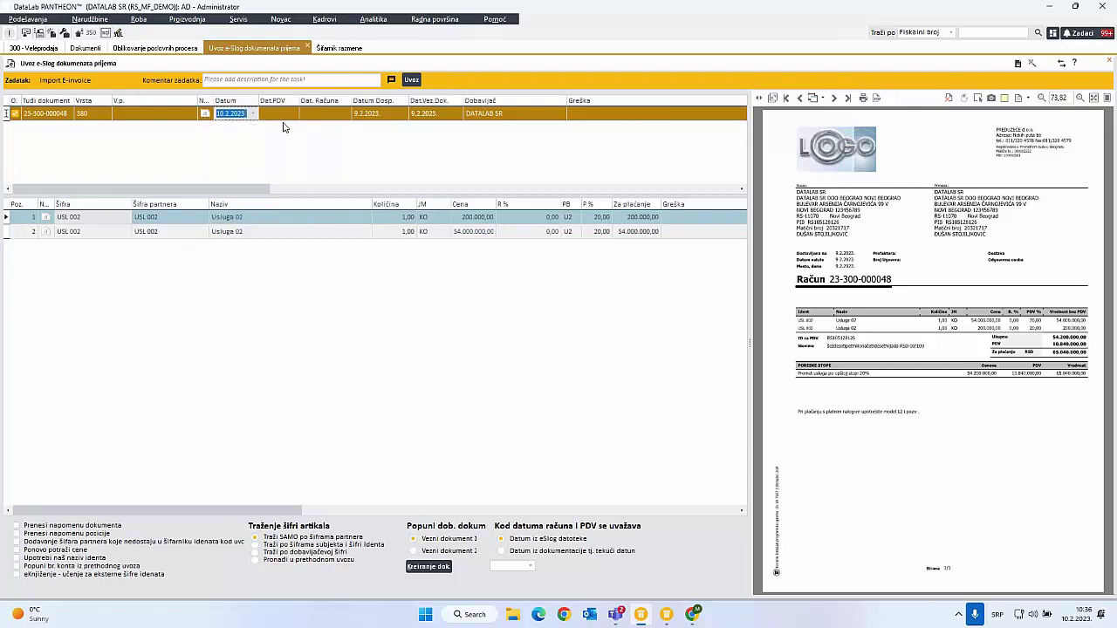
click(293, 118)
click(294, 116)
click(285, 209)
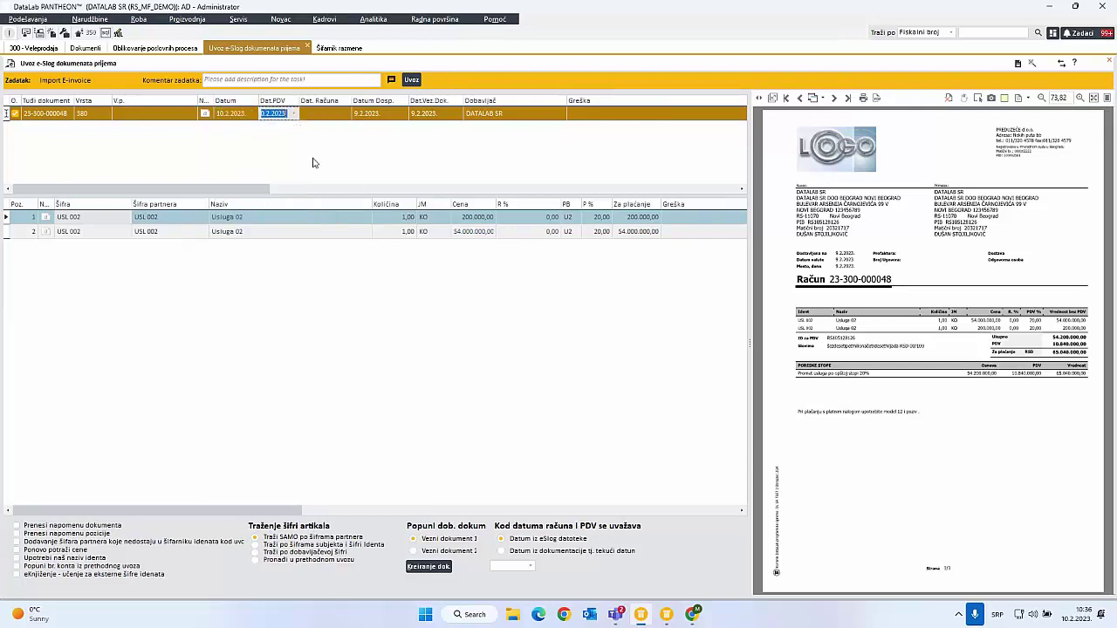
click(339, 114)
click(340, 113)
click(331, 208)
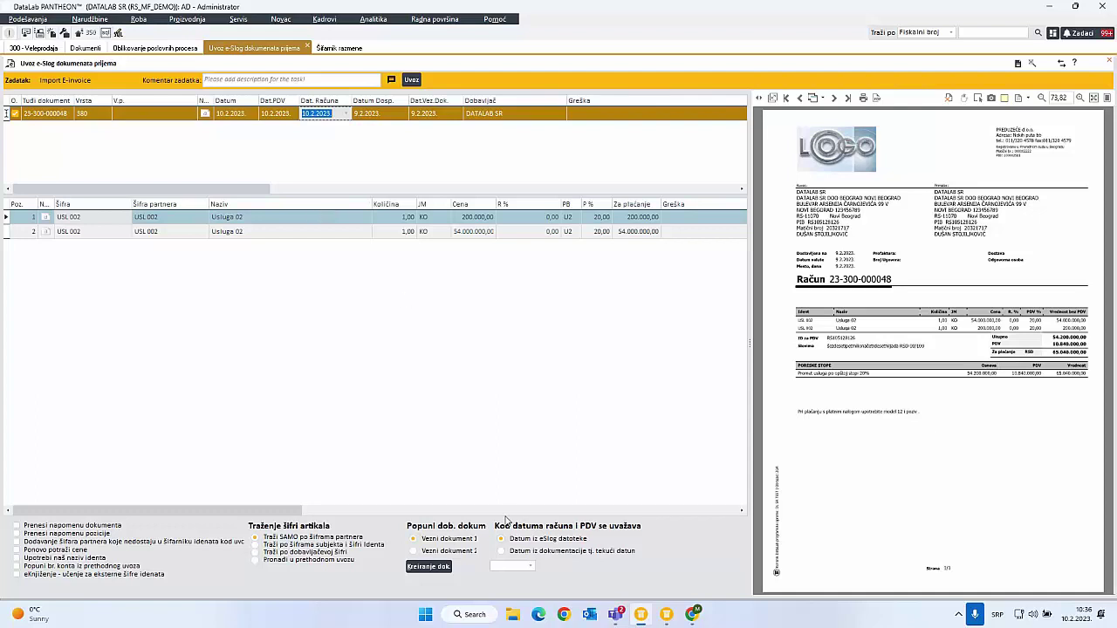
- Choose document type 120 (Računi troškova) for the received document and run the import
click(531, 566)
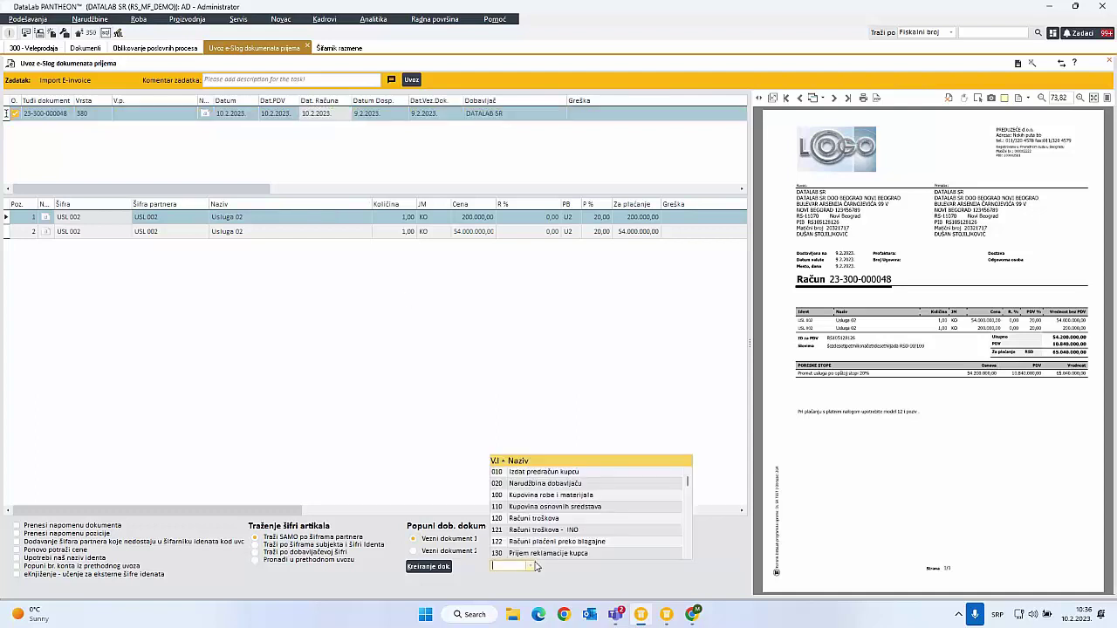
click(556, 521)
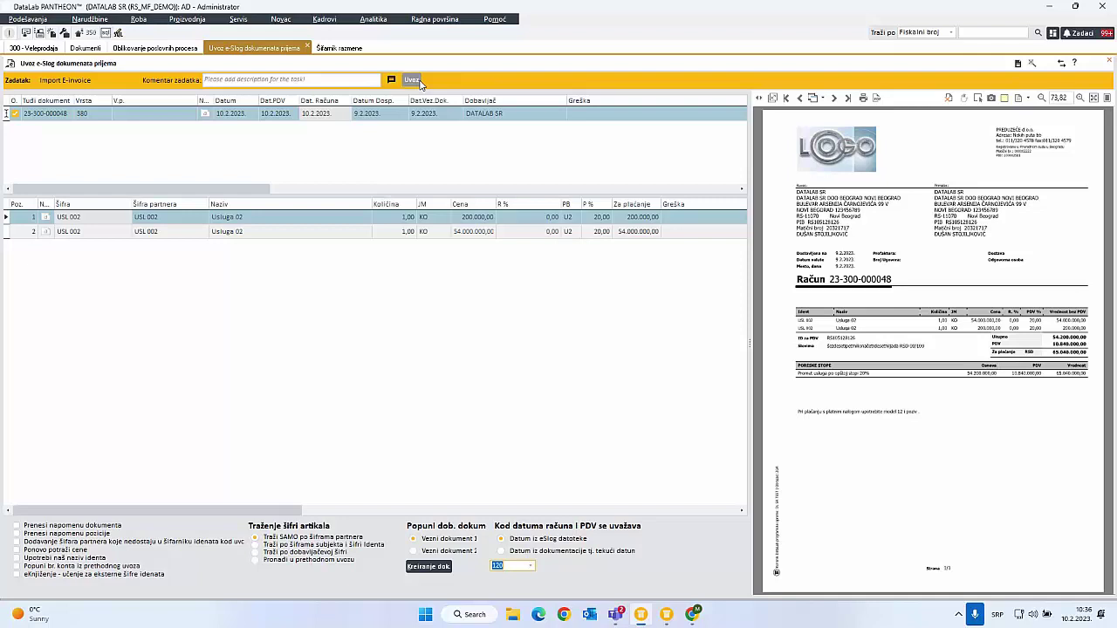
click(420, 81)
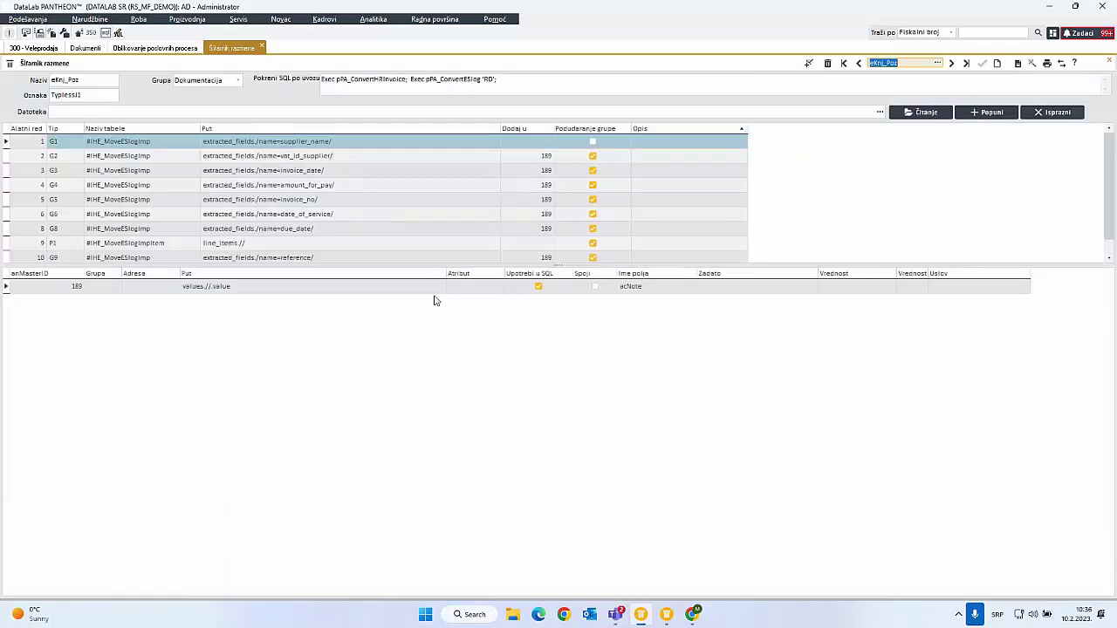
- Open the 120 - Računi troškova receipts and check the supplier's invoice number on the imported receipt
click(138, 18)
mouse_move(178, 49)
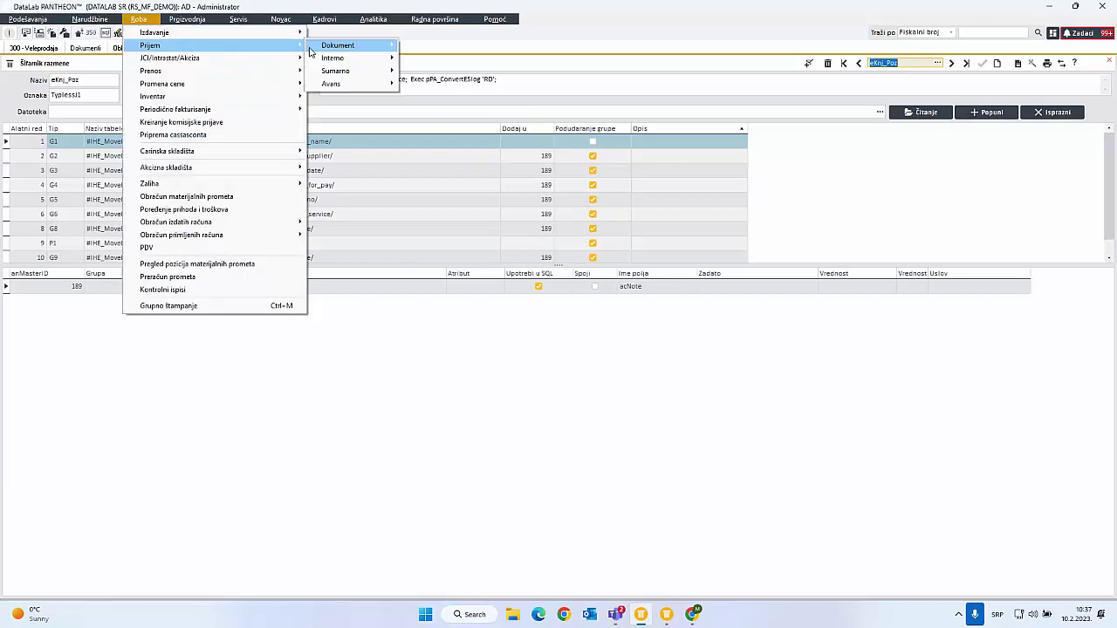
mouse_move(345, 45)
click(450, 70)
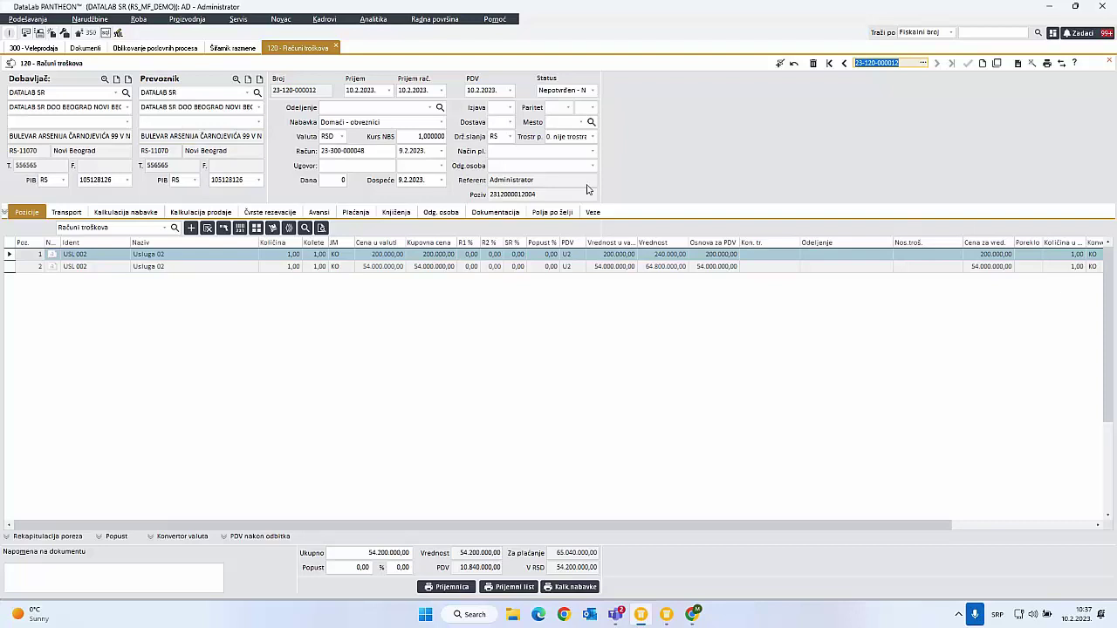
click(365, 150)
drag(365, 150, 311, 148)
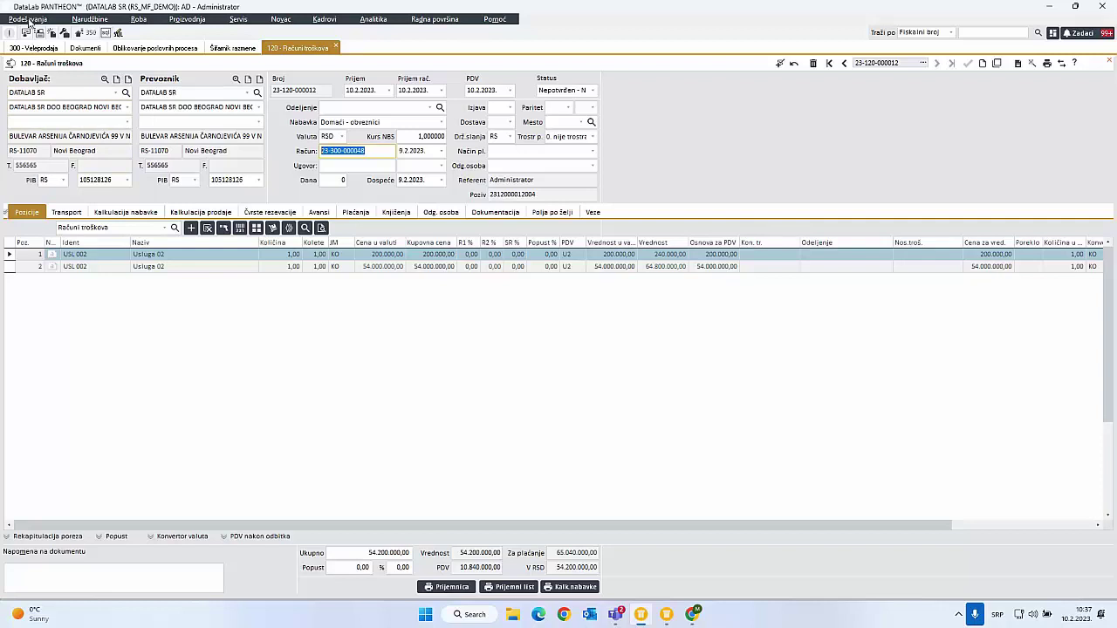
- In the administrator console, search the server for quick upgrade (Brza nadogradnja) patches, review the list and close the console
click(29, 20)
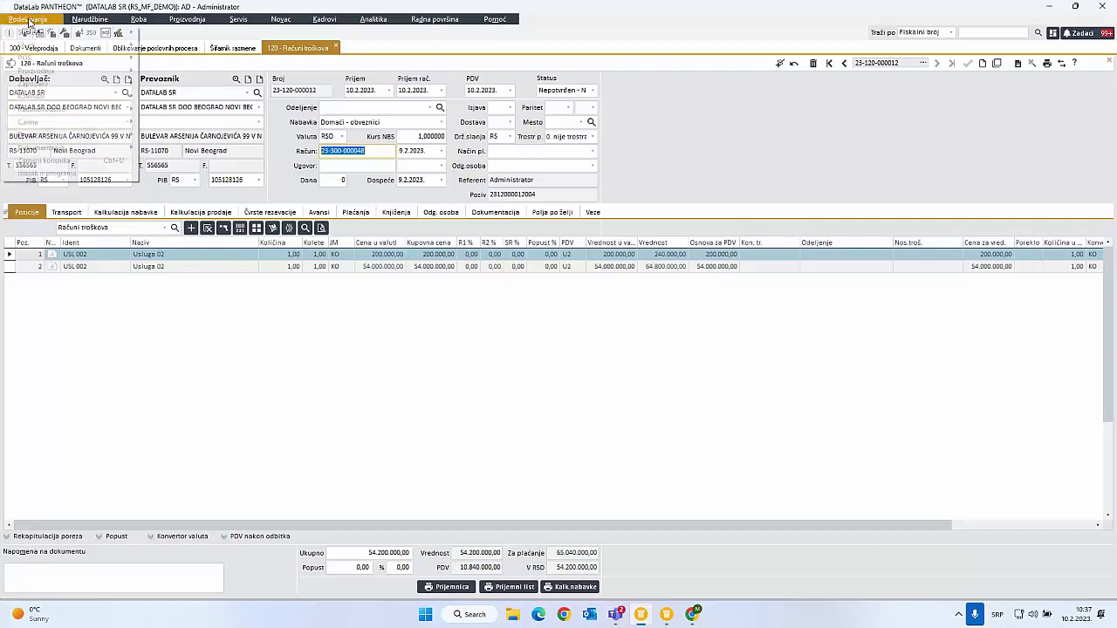
mouse_move(77, 138)
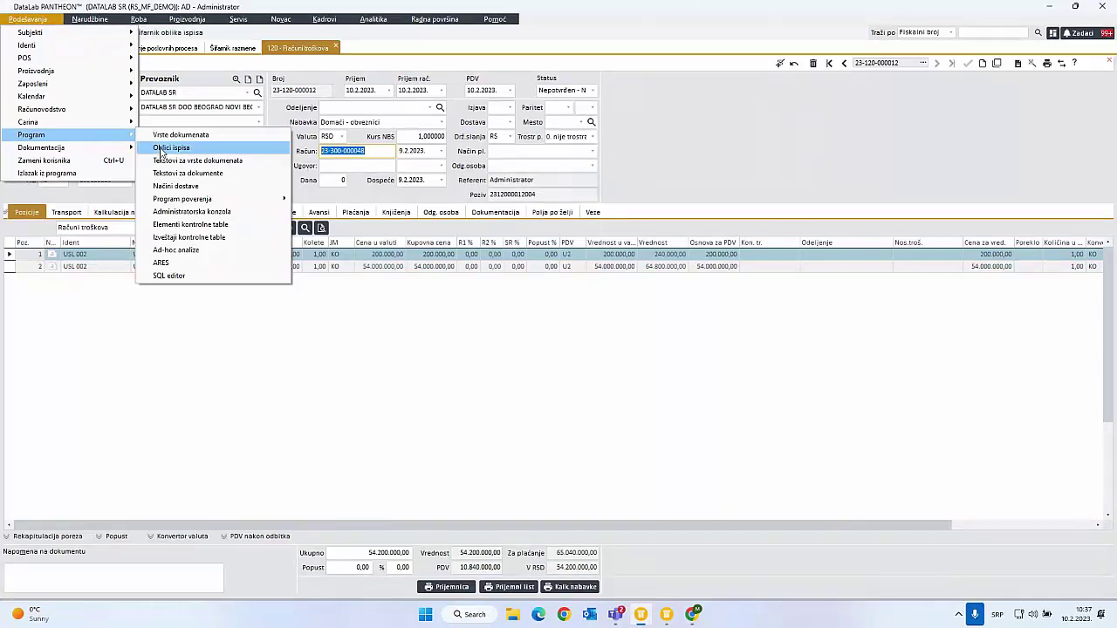
click(191, 212)
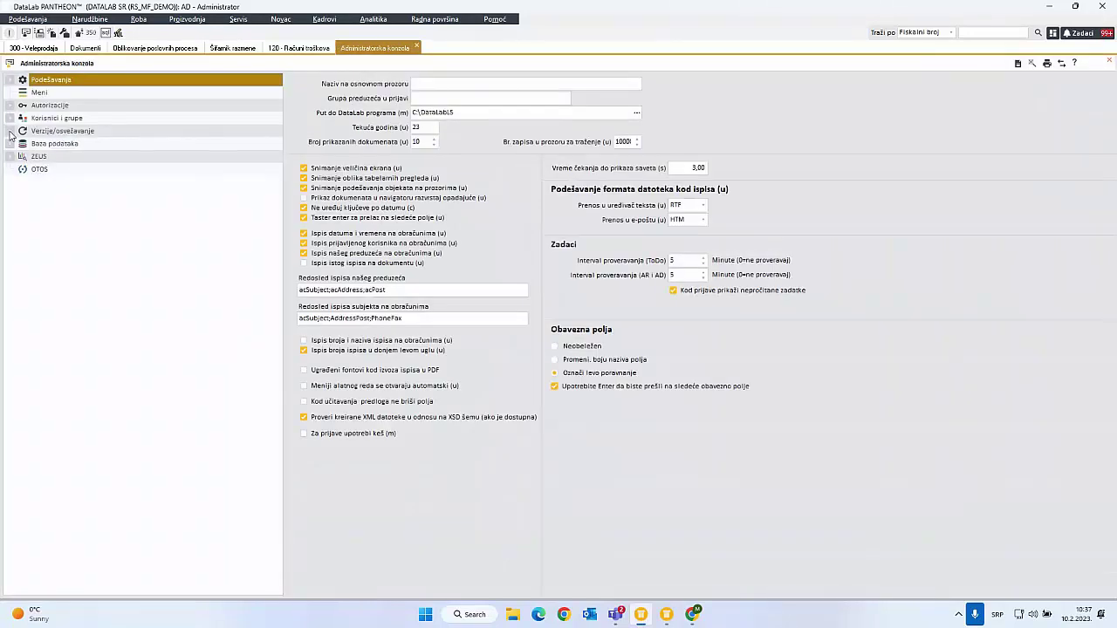
click(11, 131)
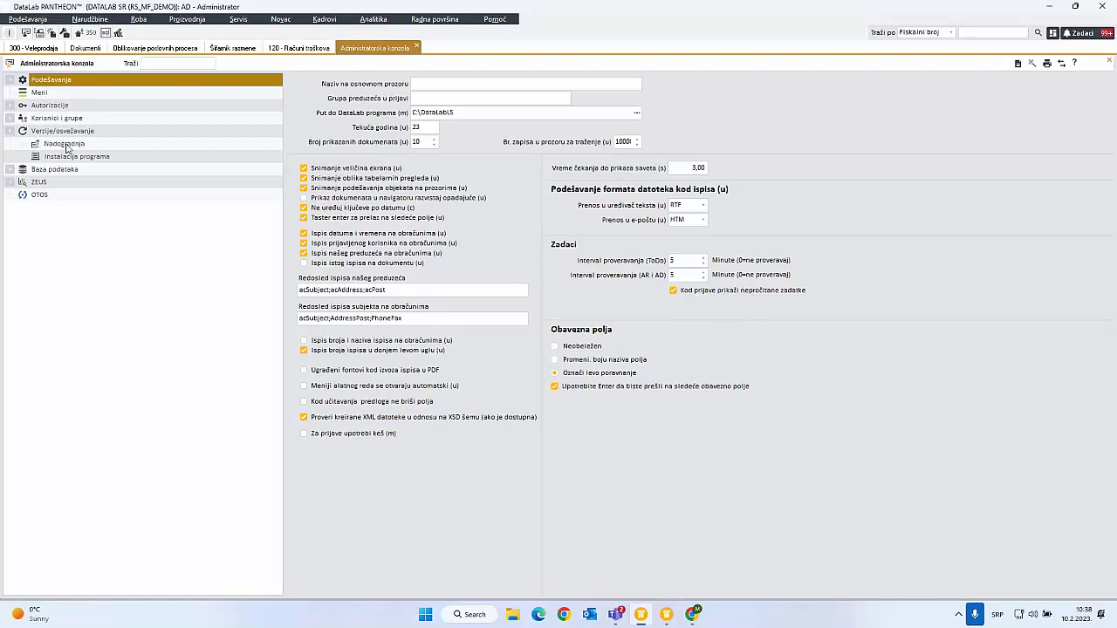
click(65, 144)
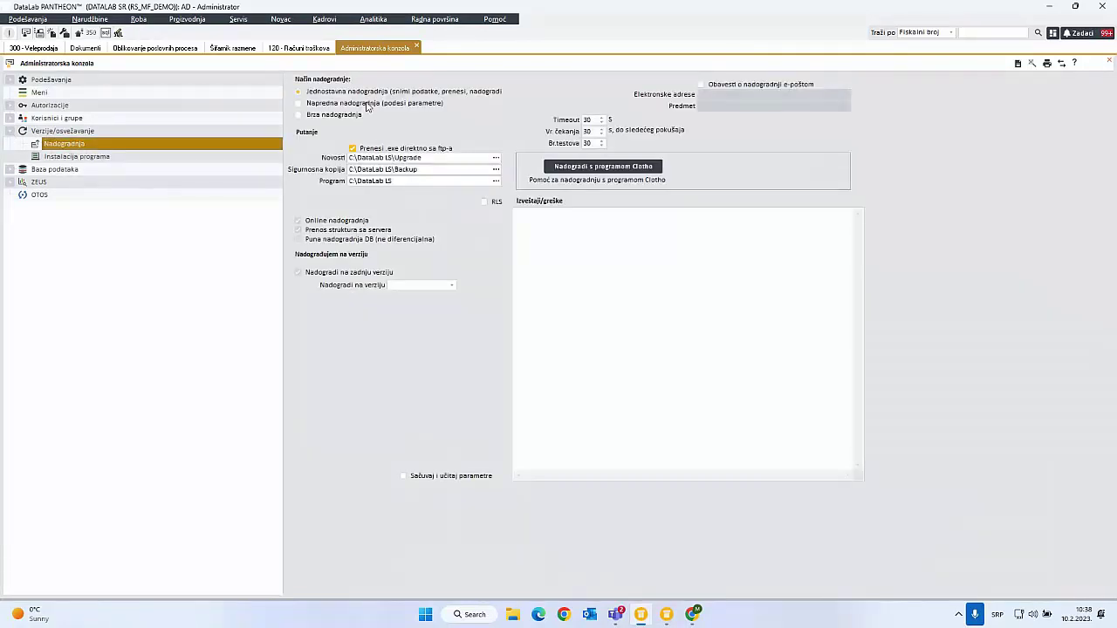
click(338, 116)
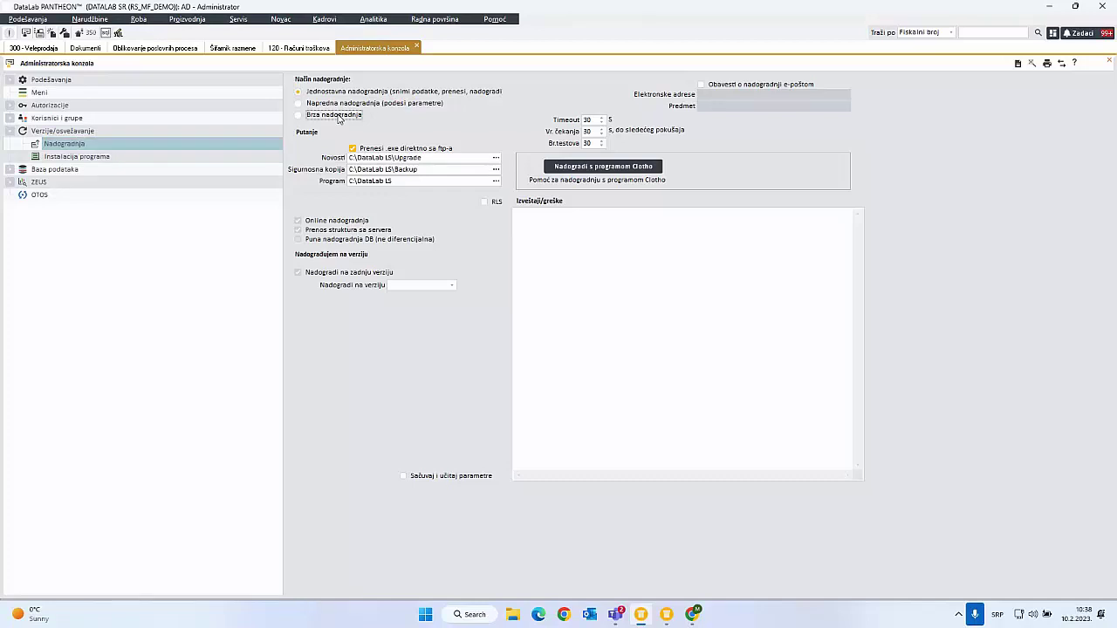
click(344, 136)
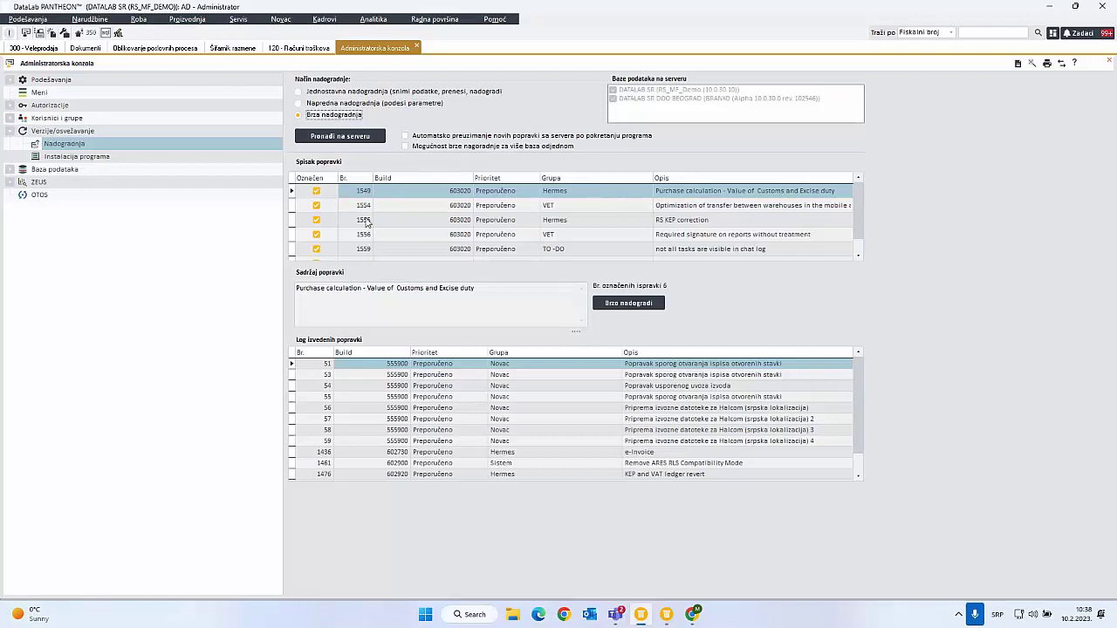
scroll(367, 222, down, 1)
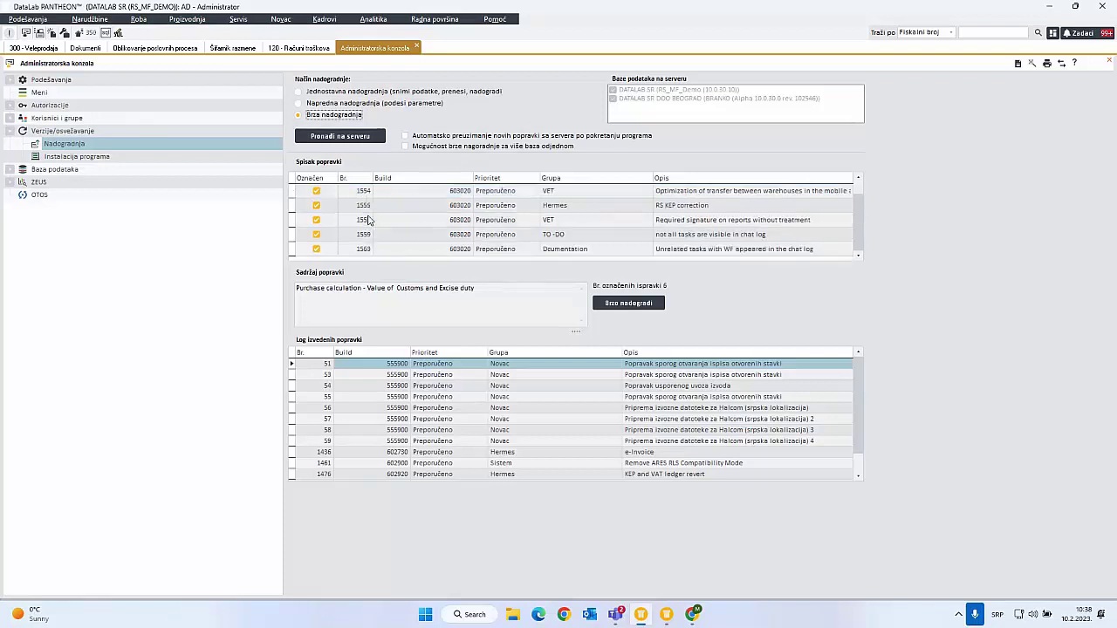
scroll(368, 220, up, 1)
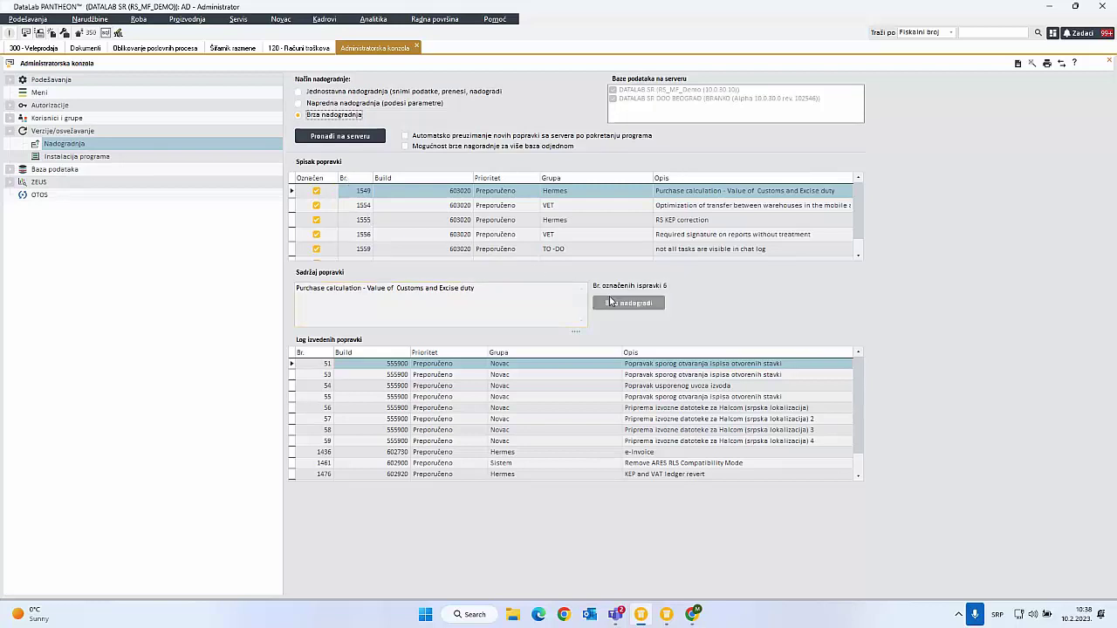
middle_click(361, 49)
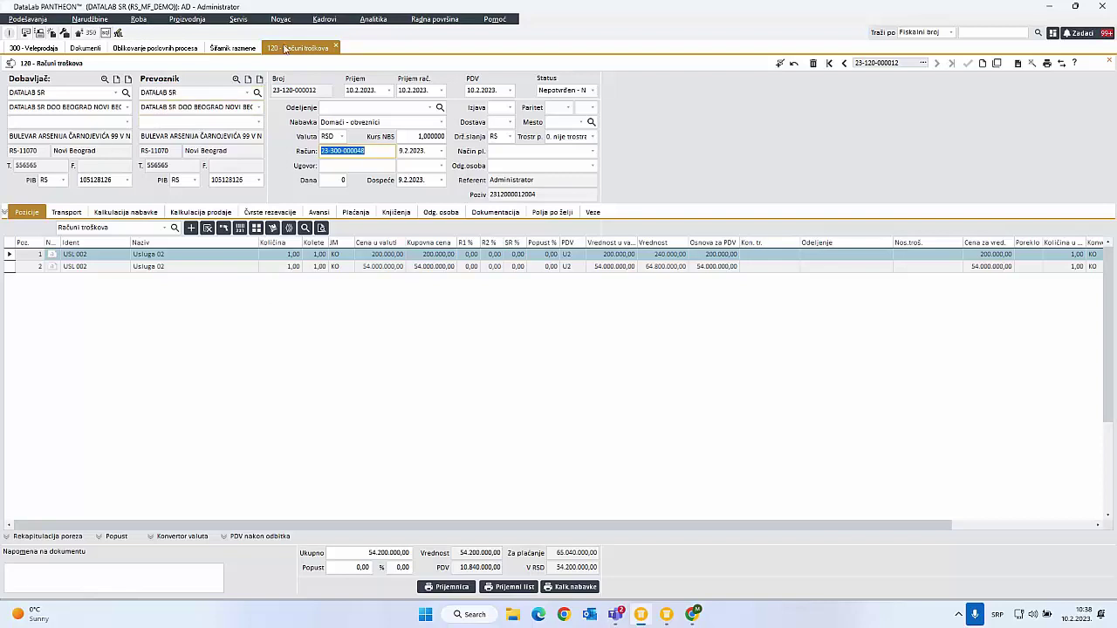
- Close the cost receipt, the exchange codebook and the business process designer, and go back to the Dokumenti list
middle_click(286, 49)
middle_click(237, 50)
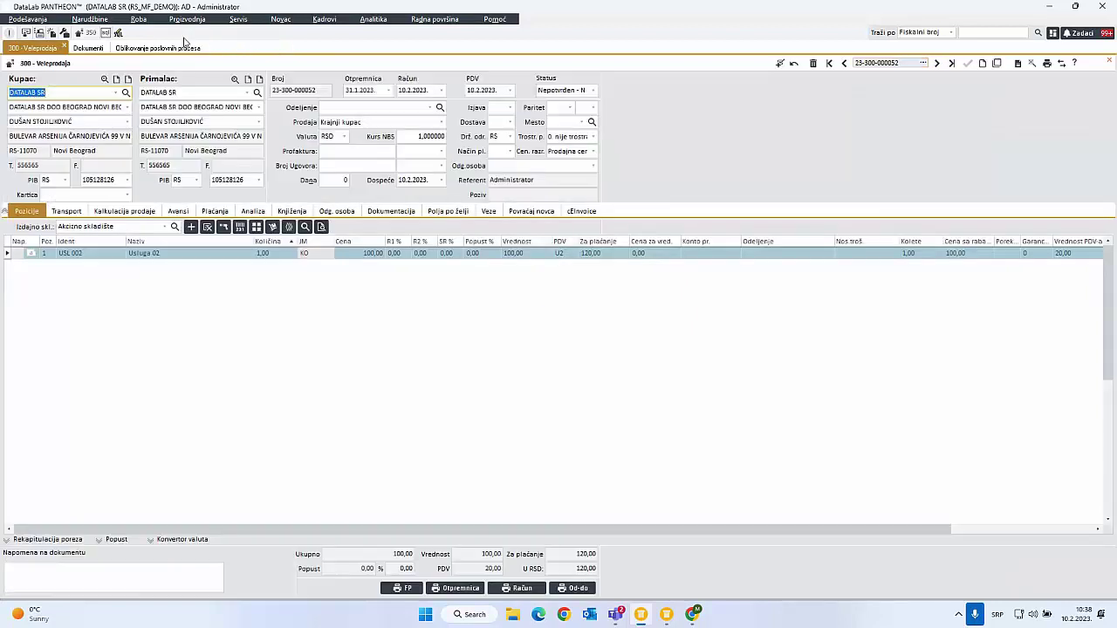
middle_click(175, 48)
click(83, 48)
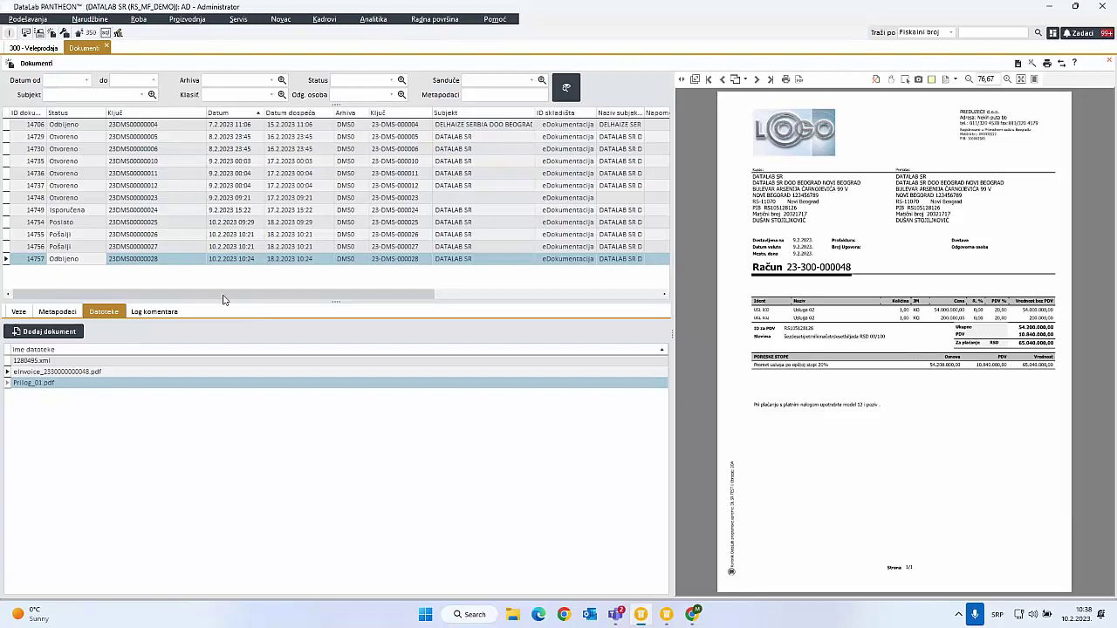
- Review the workflows available for documents and open the note (Napomena) of the rejected DELHAIZE SERBIA document 23DMS00000004
click(1063, 64)
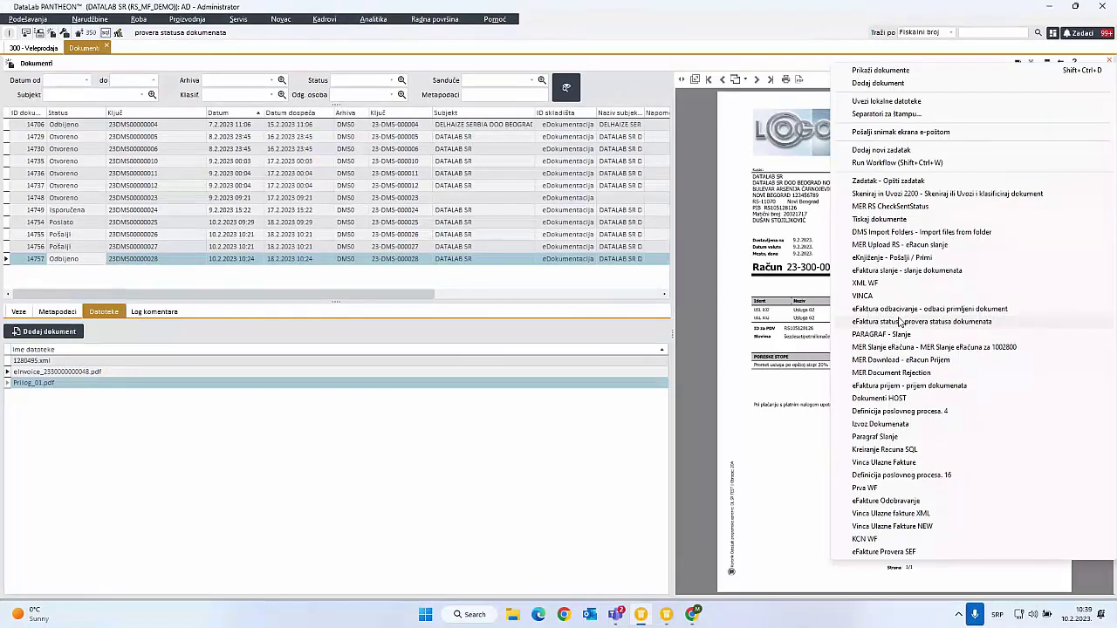
click(75, 210)
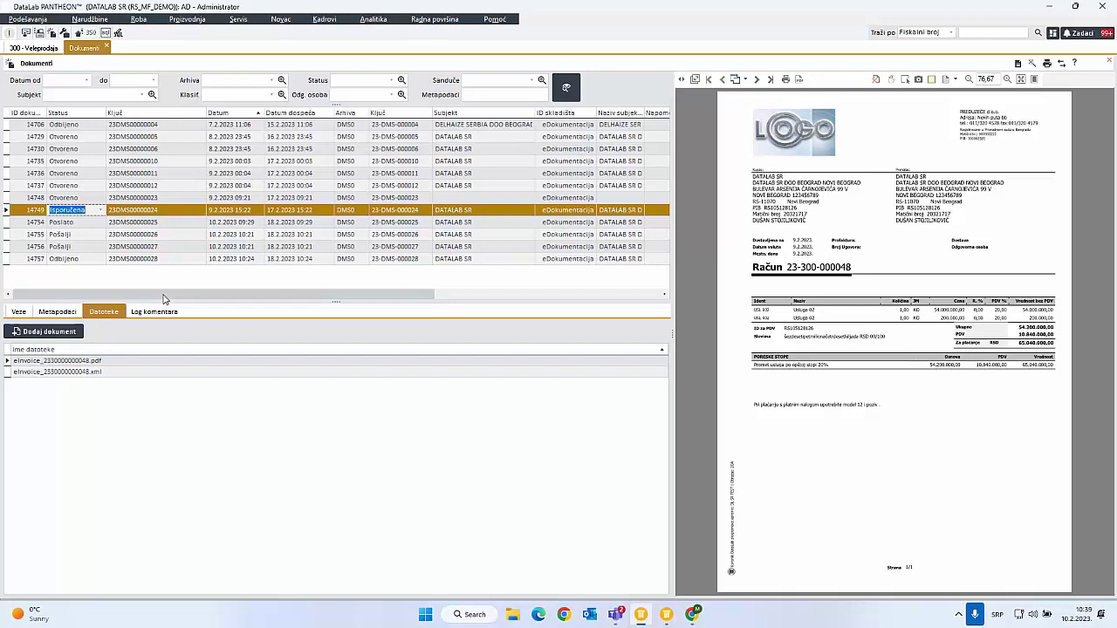
drag(163, 299, 225, 299)
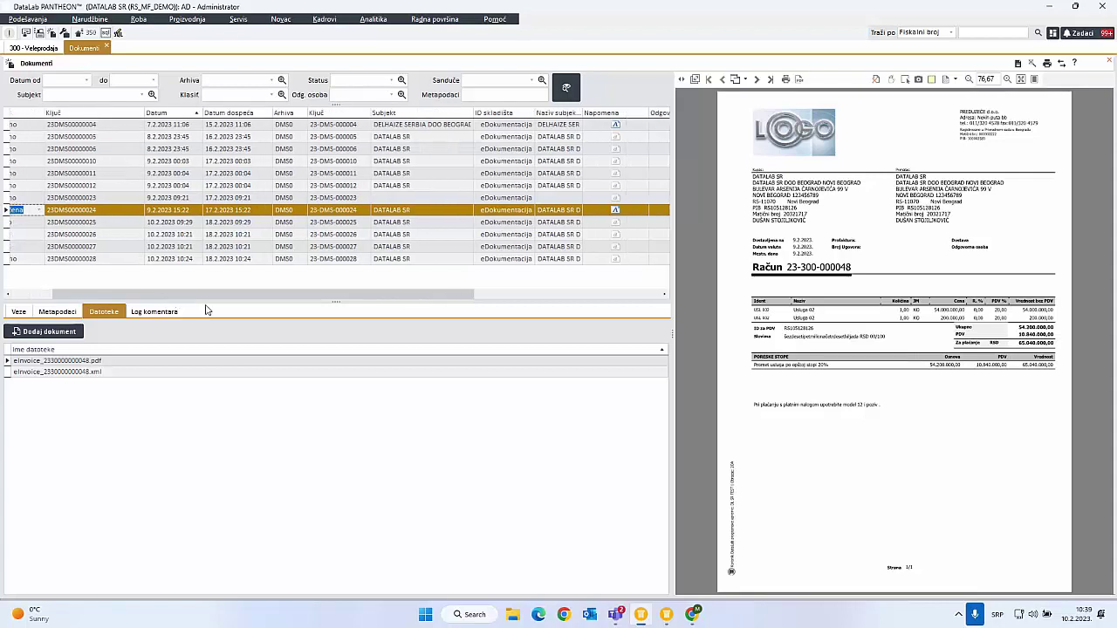
click(597, 128)
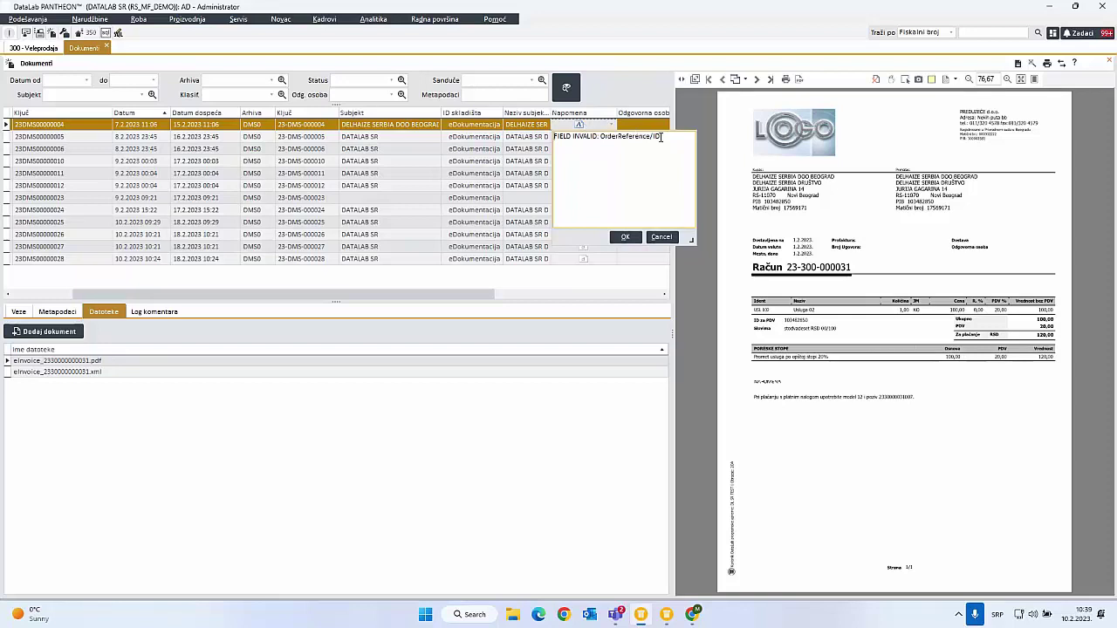
- Read the error text in the rejected document's note, close the note and enlarge the document list
drag(662, 137, 553, 137)
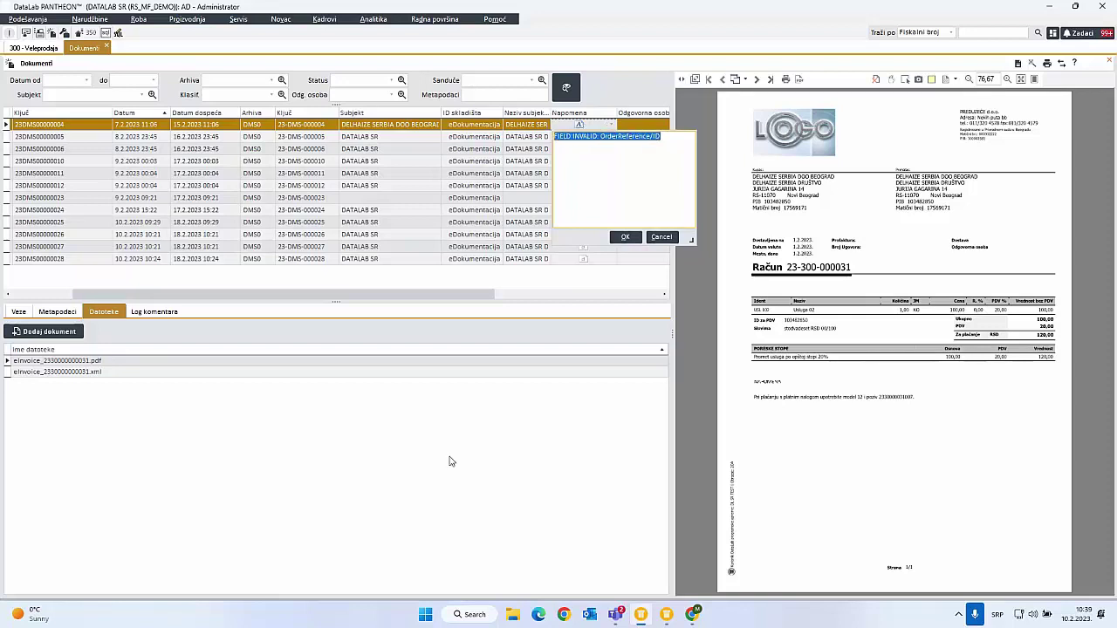
click(394, 458)
drag(336, 349, 250, 347)
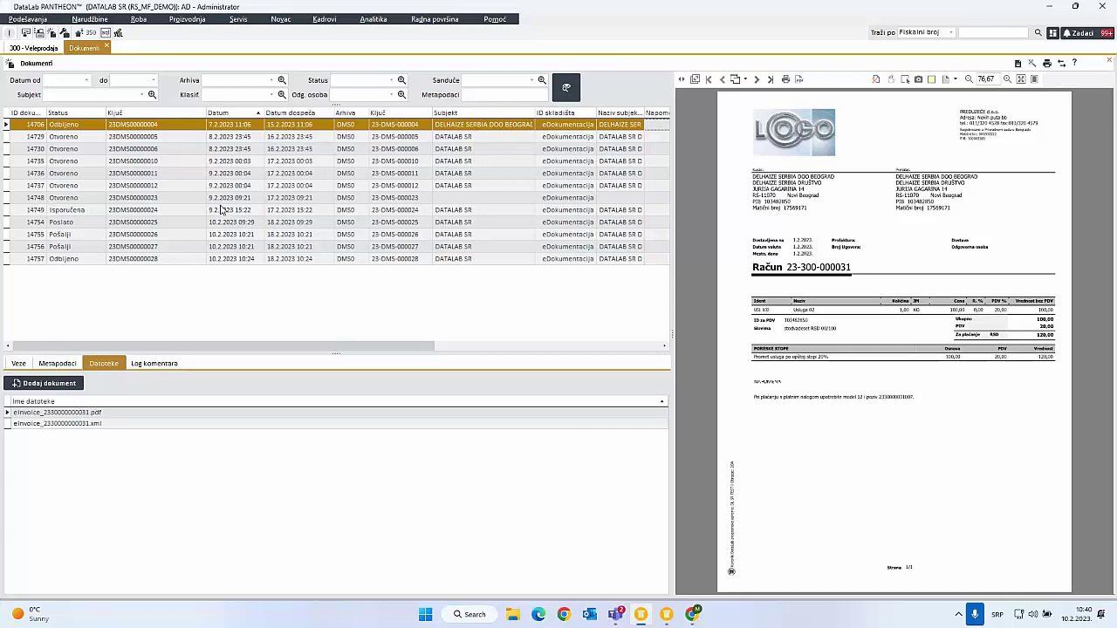
- Close the 300 - Veleprodaja documents and open the 370 - Primljeni avansi documents
click(28, 49)
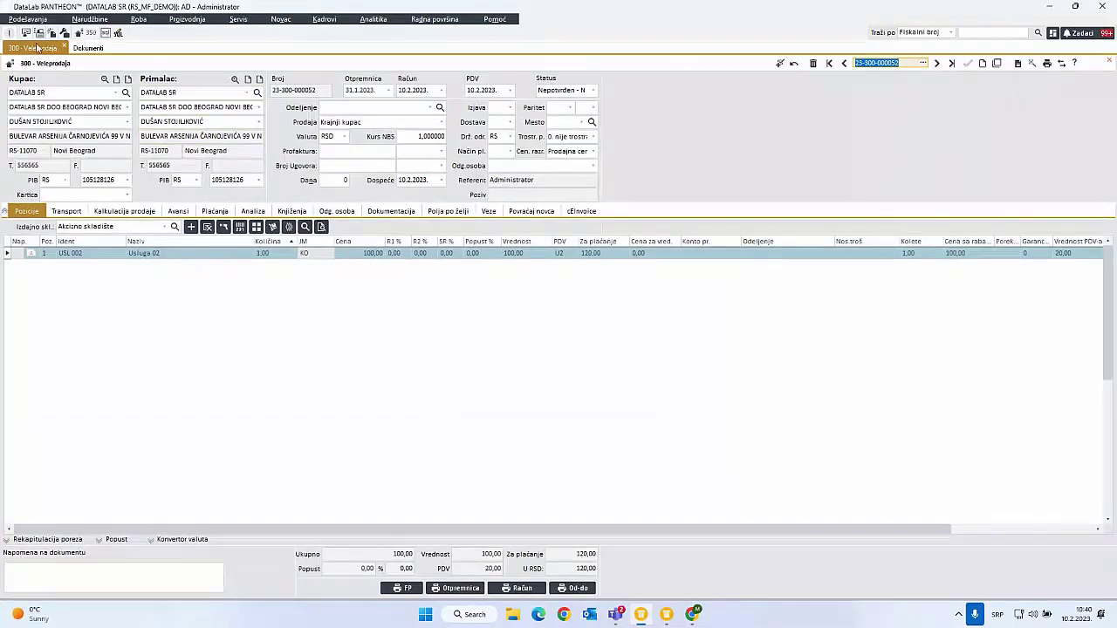
click(64, 48)
click(140, 19)
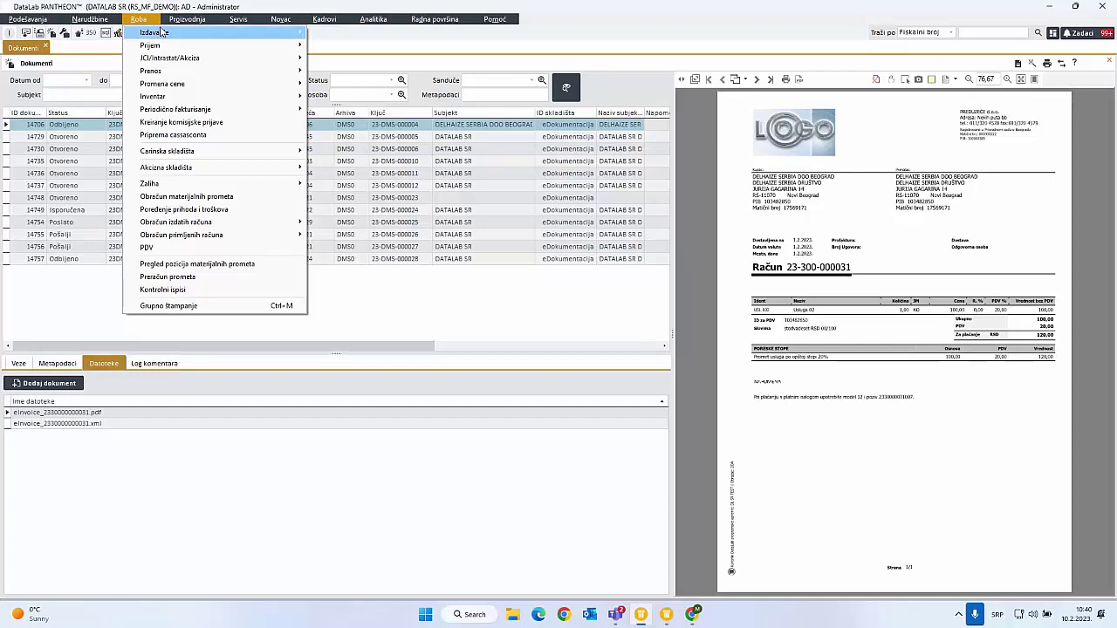
mouse_move(157, 32)
mouse_move(356, 82)
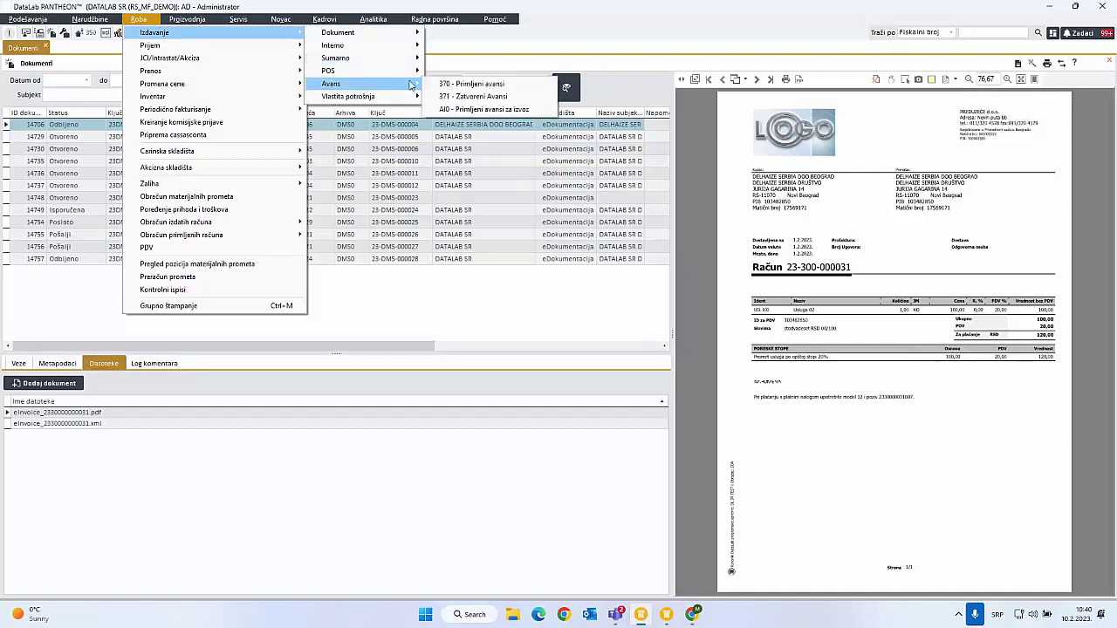
click(463, 82)
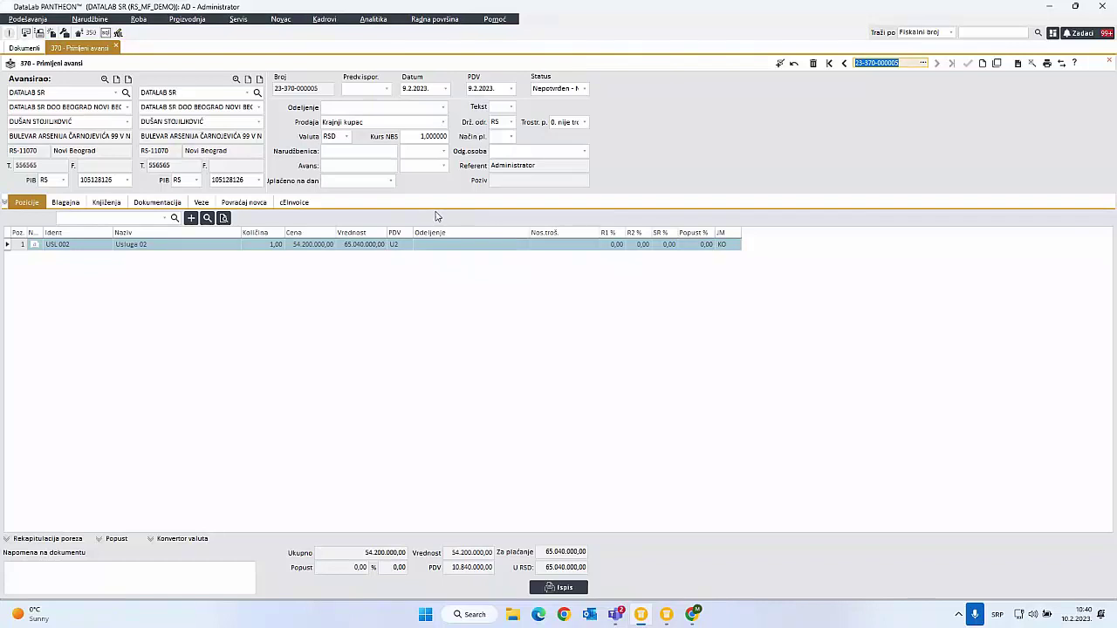
- Open the document type settings for 370 - Primljeni avansi, select DMS as the archive (Arhiva) and check the classification
click(294, 91)
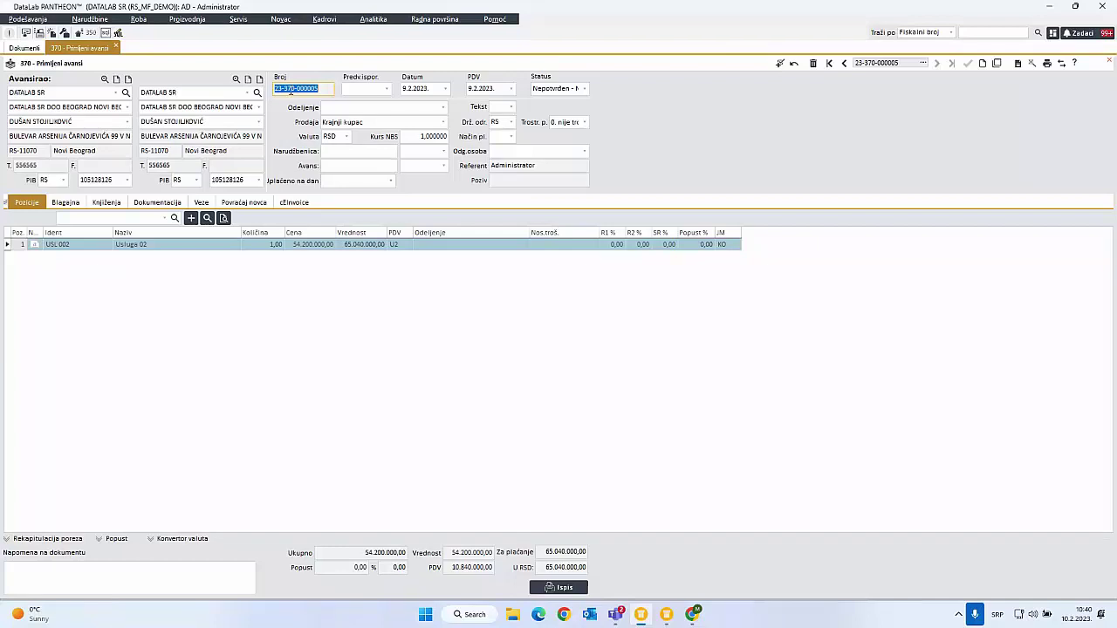
click(292, 89)
double_click(291, 89)
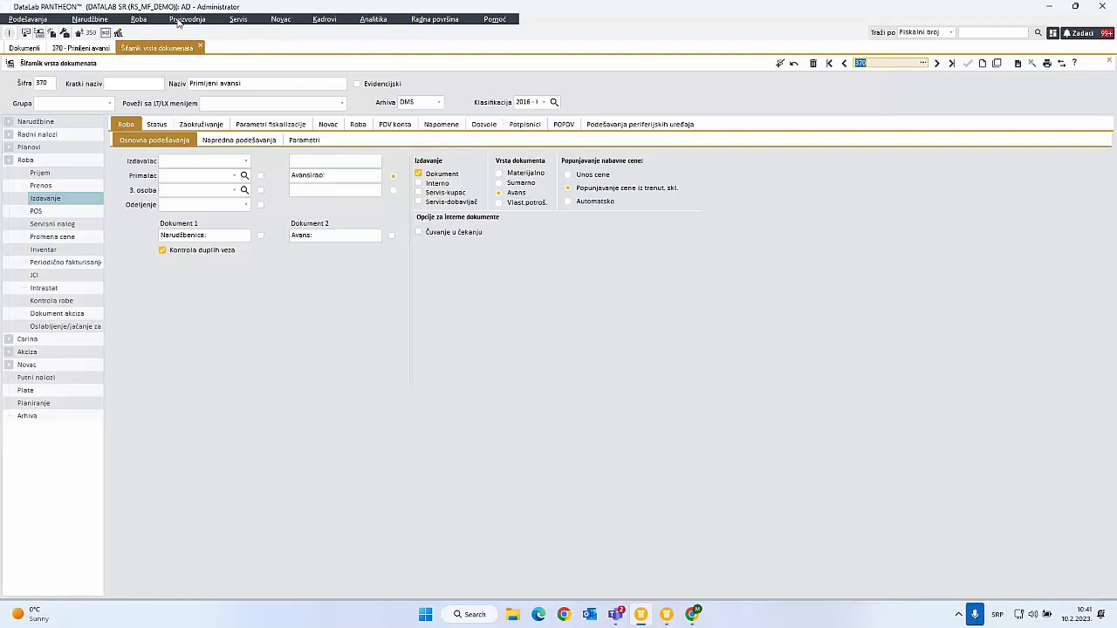
click(18, 48)
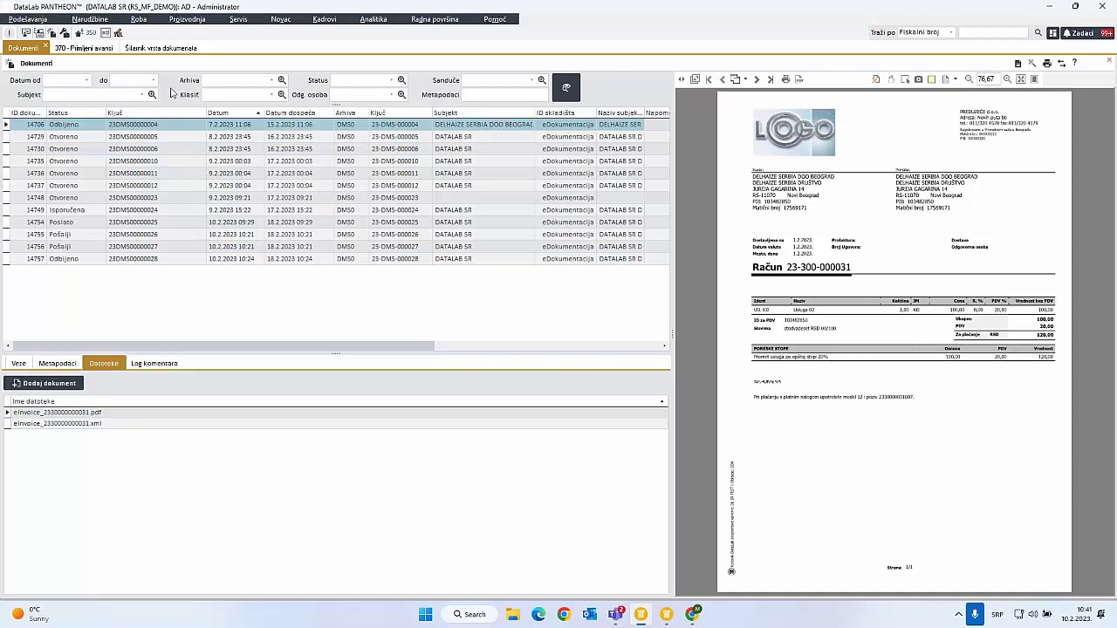
click(155, 49)
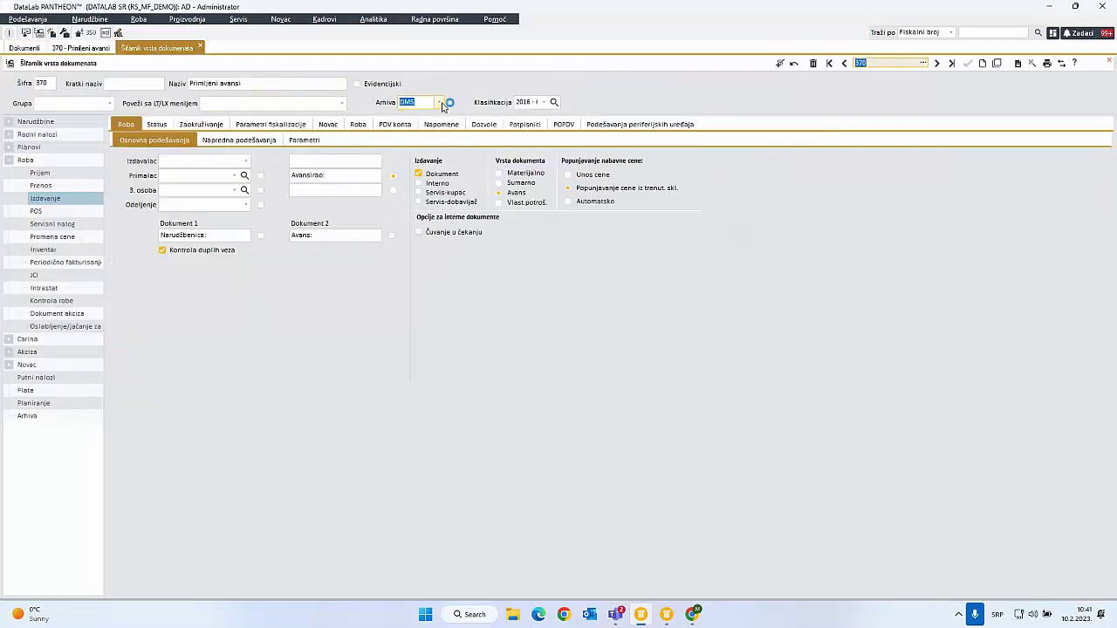
click(442, 105)
click(429, 131)
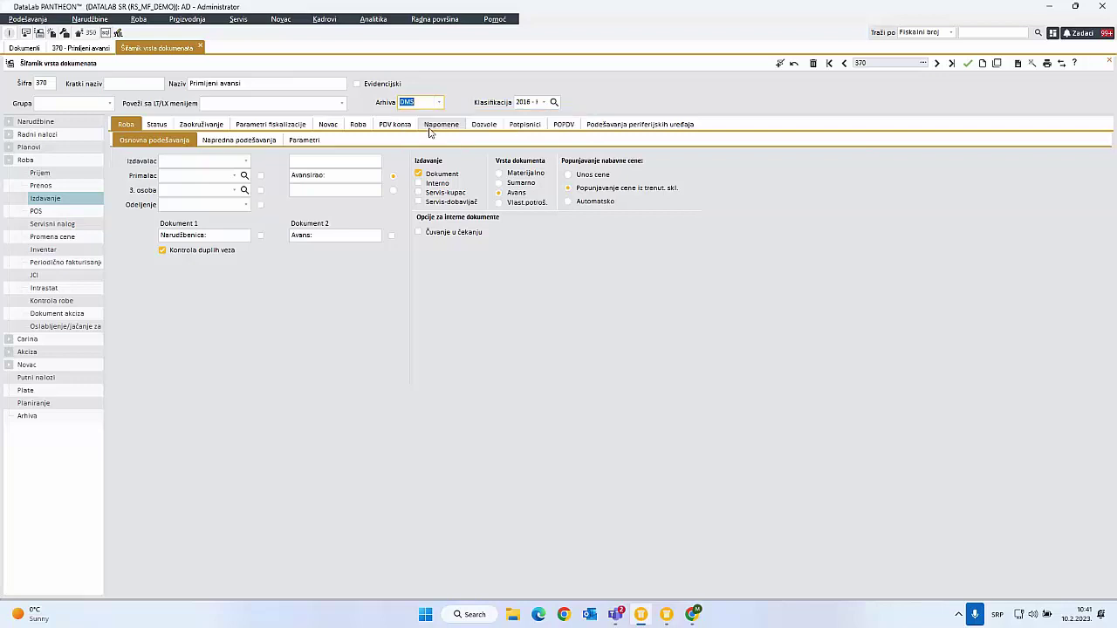
click(521, 102)
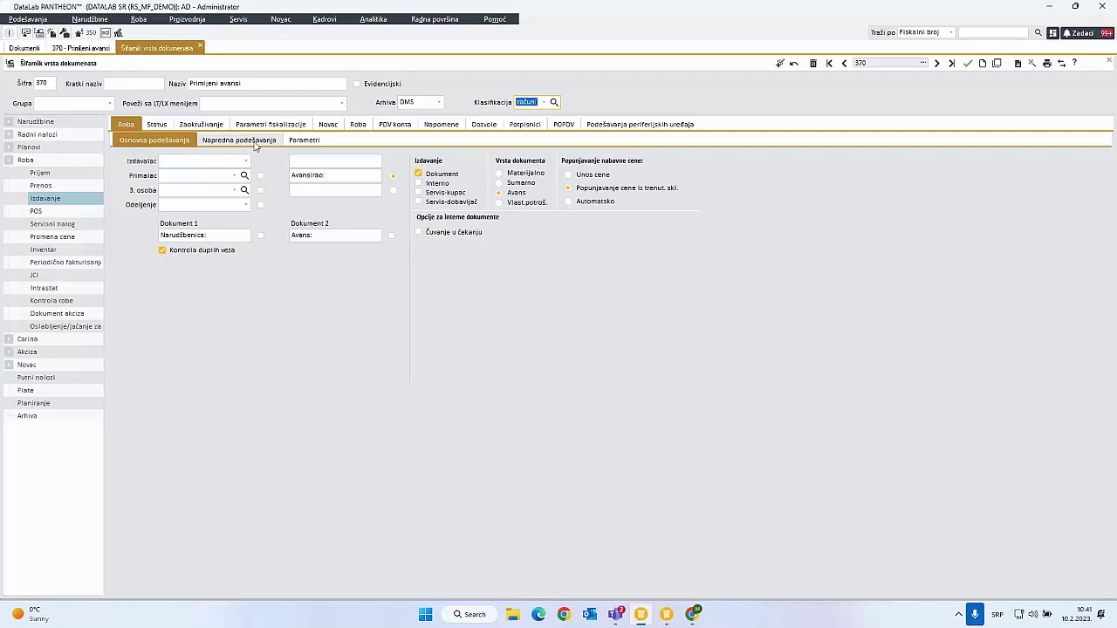
- Check that the eDokument export type of document type 370 is 386 - Avansni račun, save the settings and close the codebook
click(257, 142)
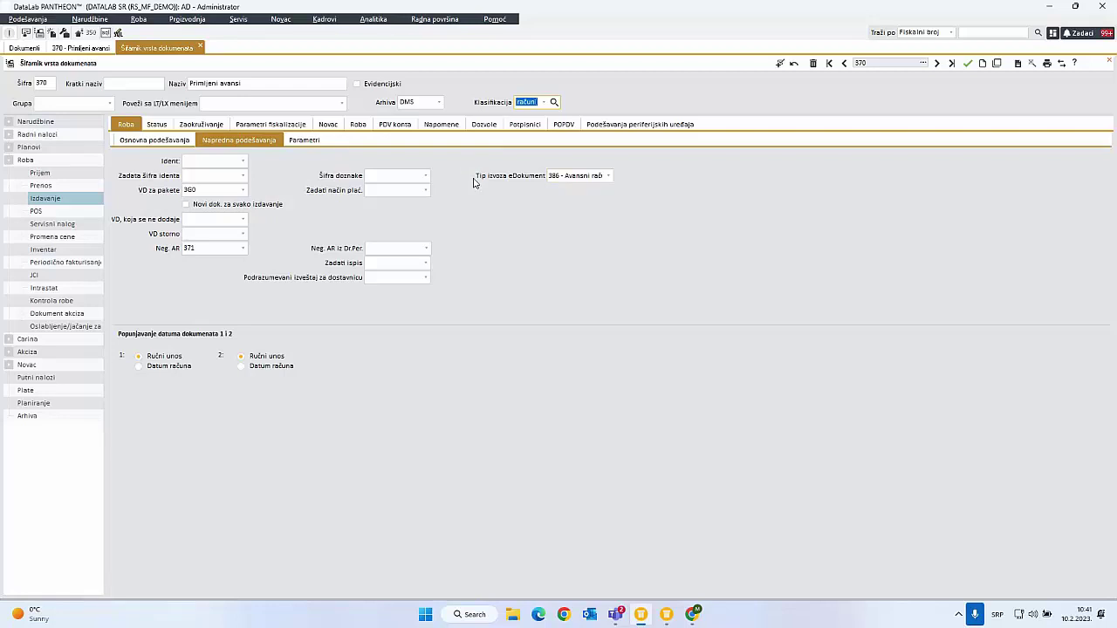
click(609, 177)
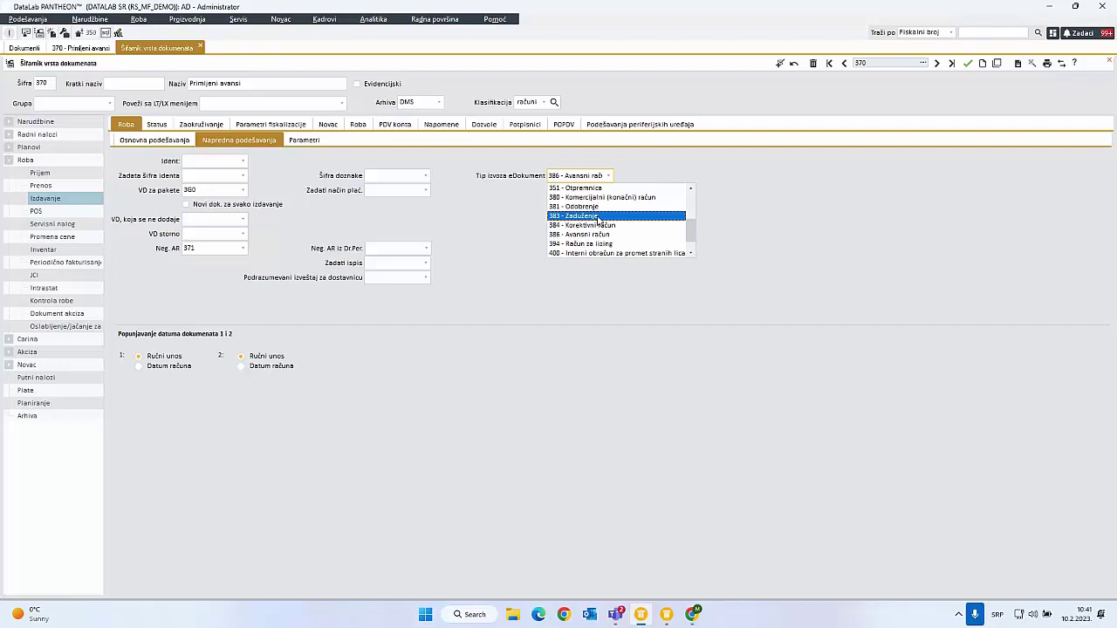
click(632, 175)
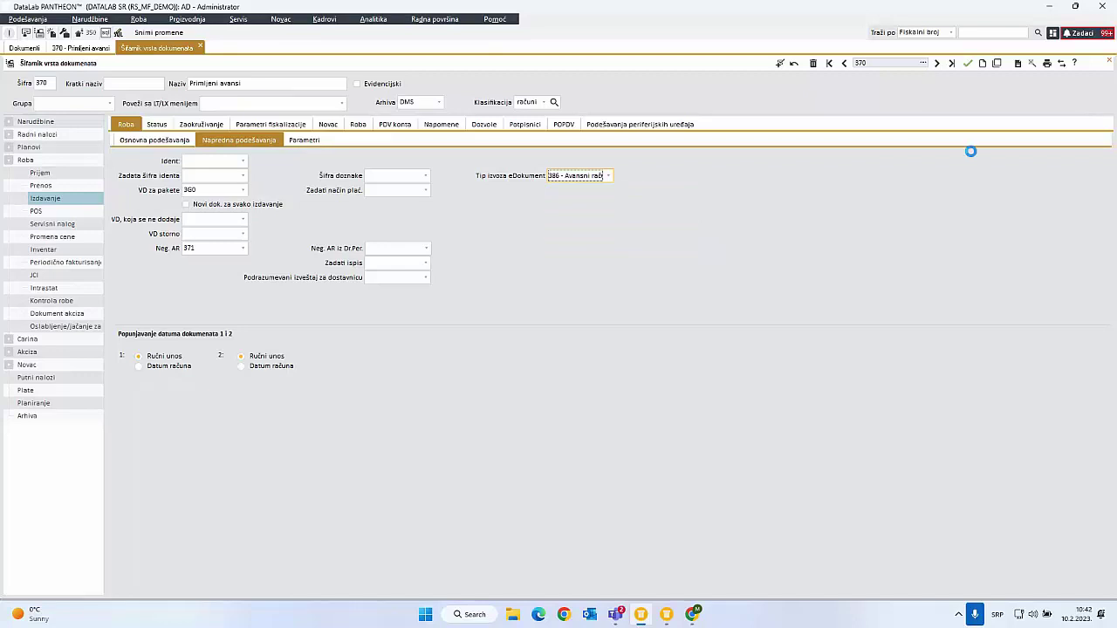
key(ctrl+s)
middle_click(153, 48)
click(79, 49)
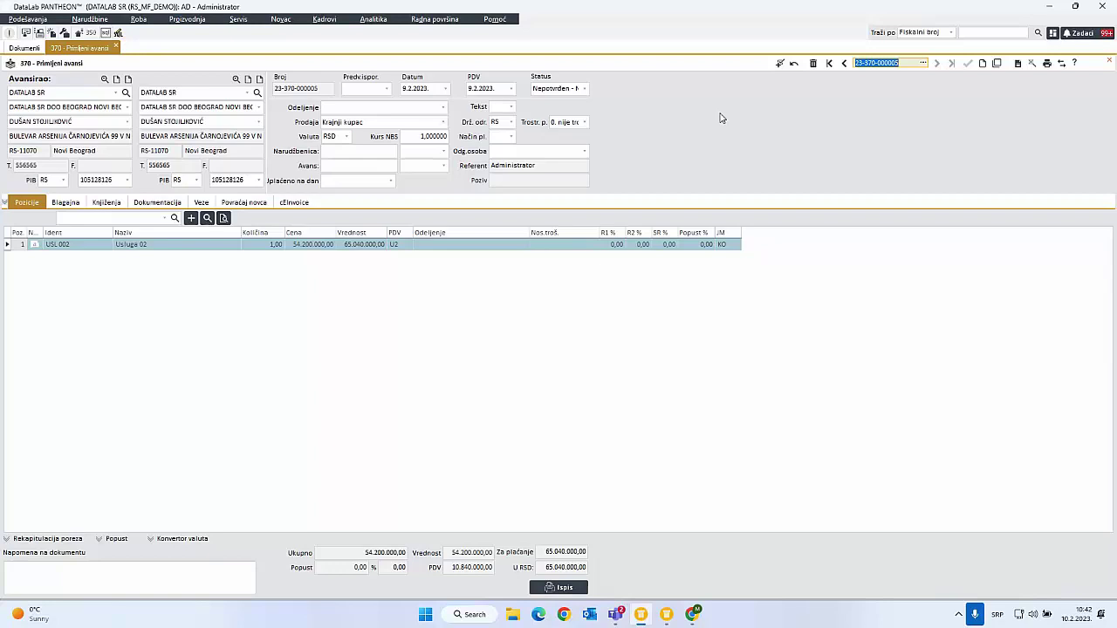
- Check the PDV date of the received advance, close it and open the 3X0 - Odobrenje/zaduženje inostranstvo documents
click(504, 91)
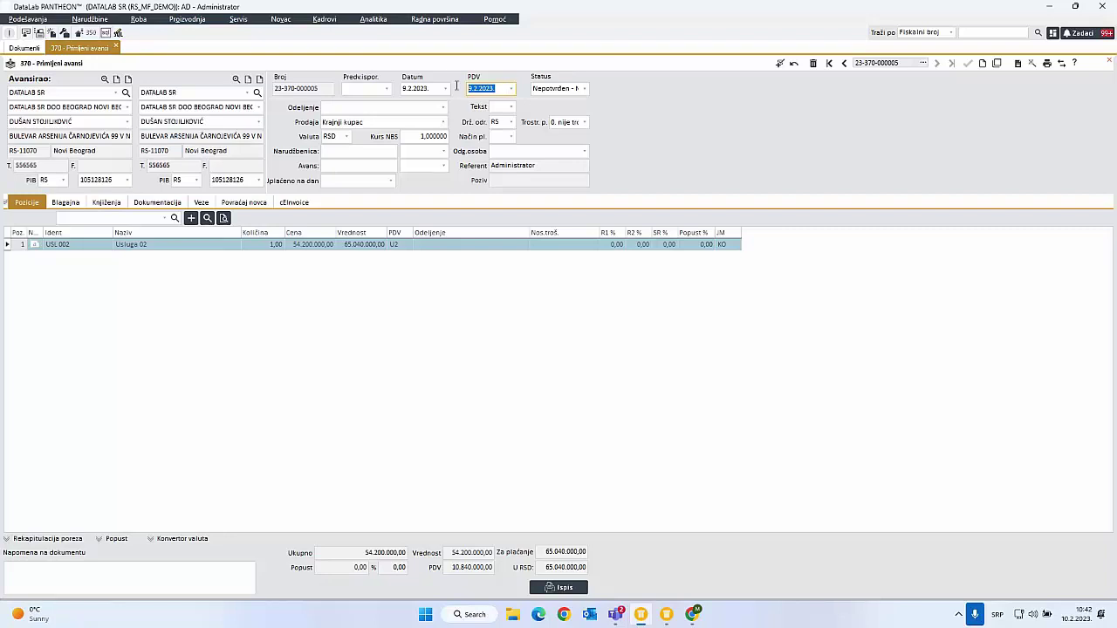
middle_click(63, 48)
click(138, 18)
mouse_move(175, 32)
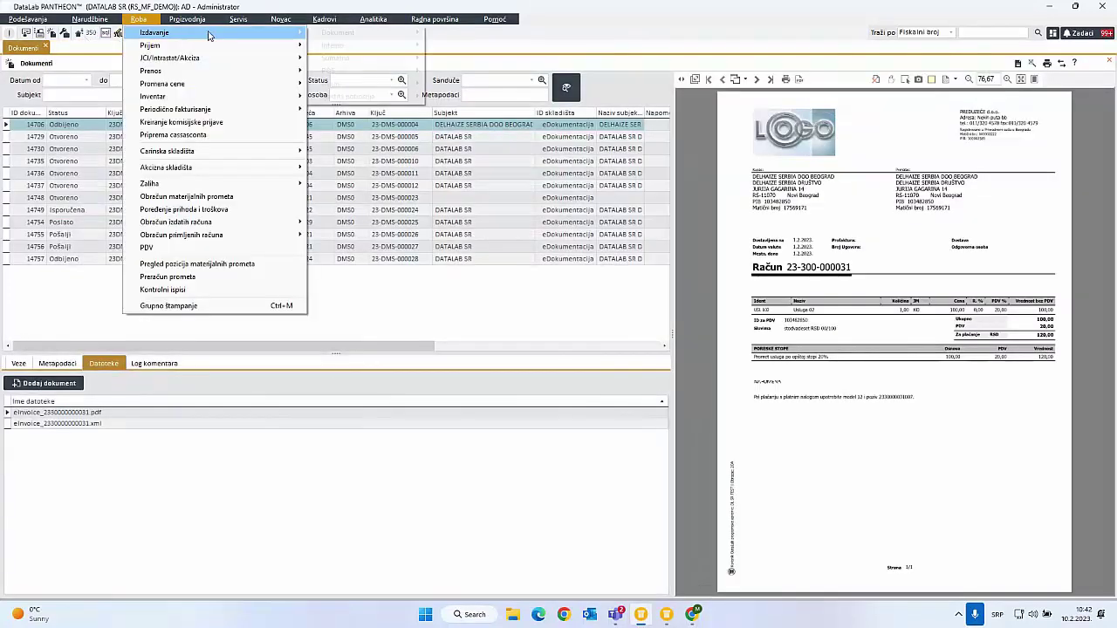
mouse_move(351, 40)
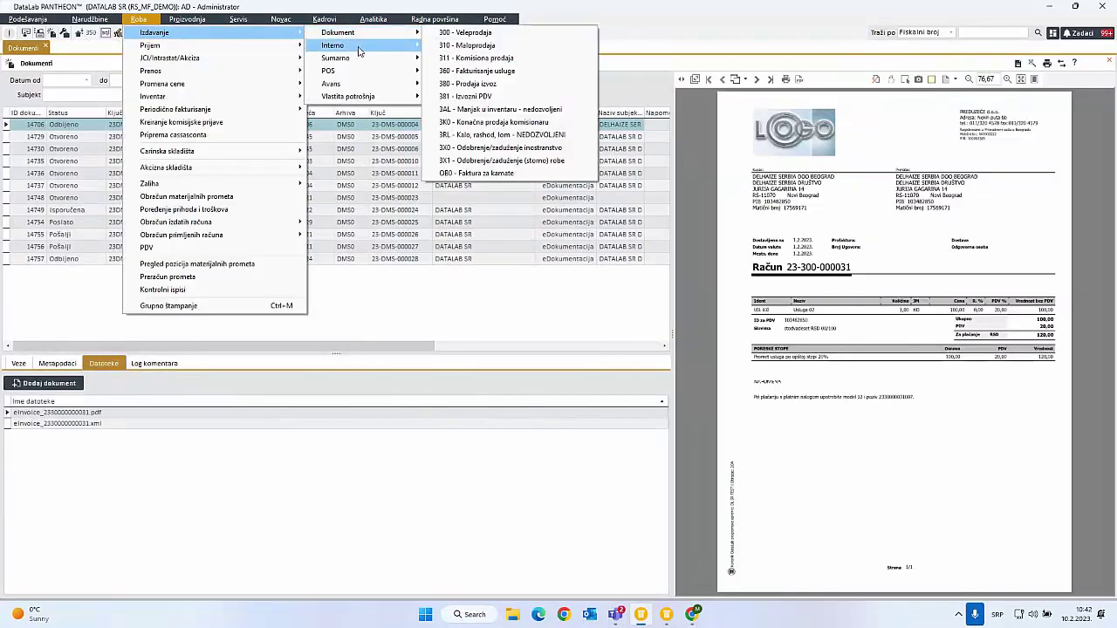
mouse_move(407, 39)
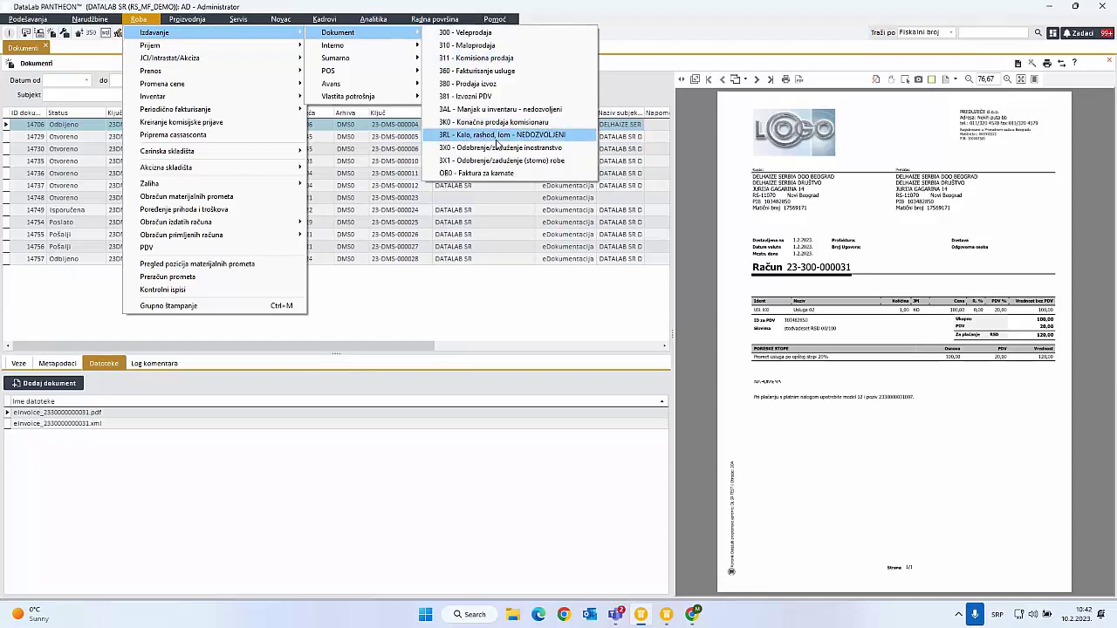
click(492, 148)
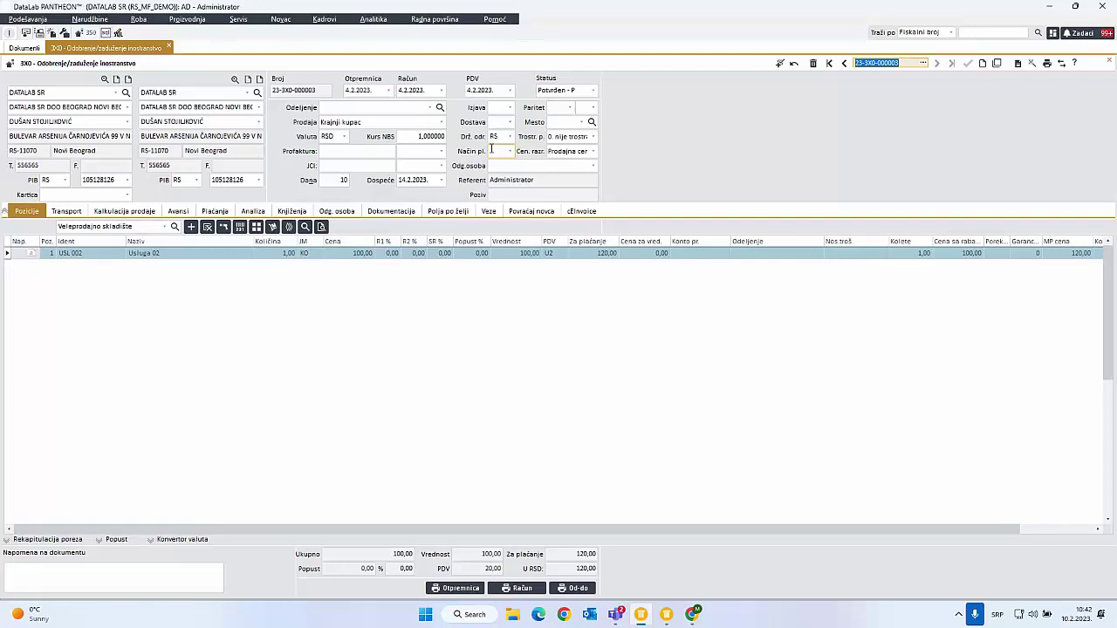
- Open the document type settings for 3X0 from its document number and check the archive and classification
click(288, 91)
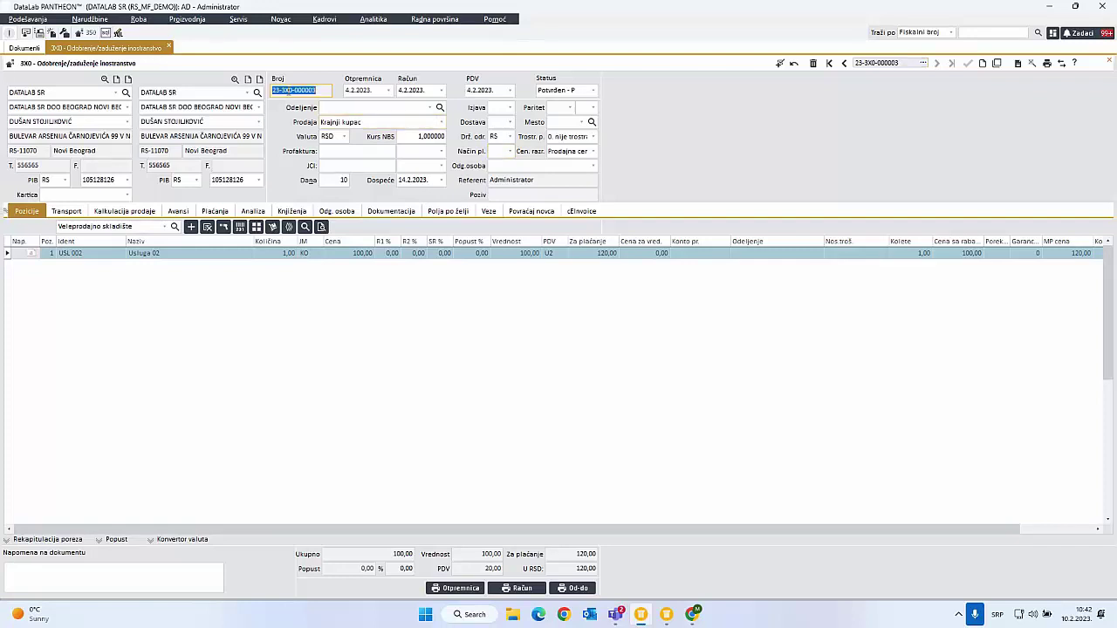
double_click(287, 91)
key(Tab)
key(Tab)
key(Tab)
key(Tab)
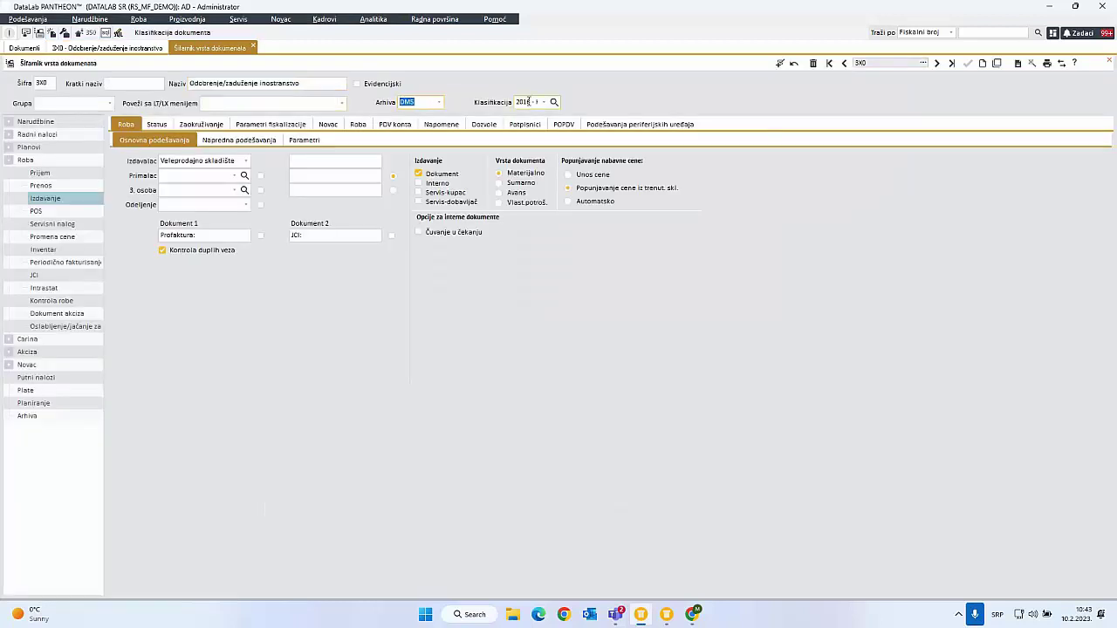
- Select 381 - Odobrenje as the eDokument export type of document type 3X0, save the settings and close the codebook
click(262, 140)
click(608, 177)
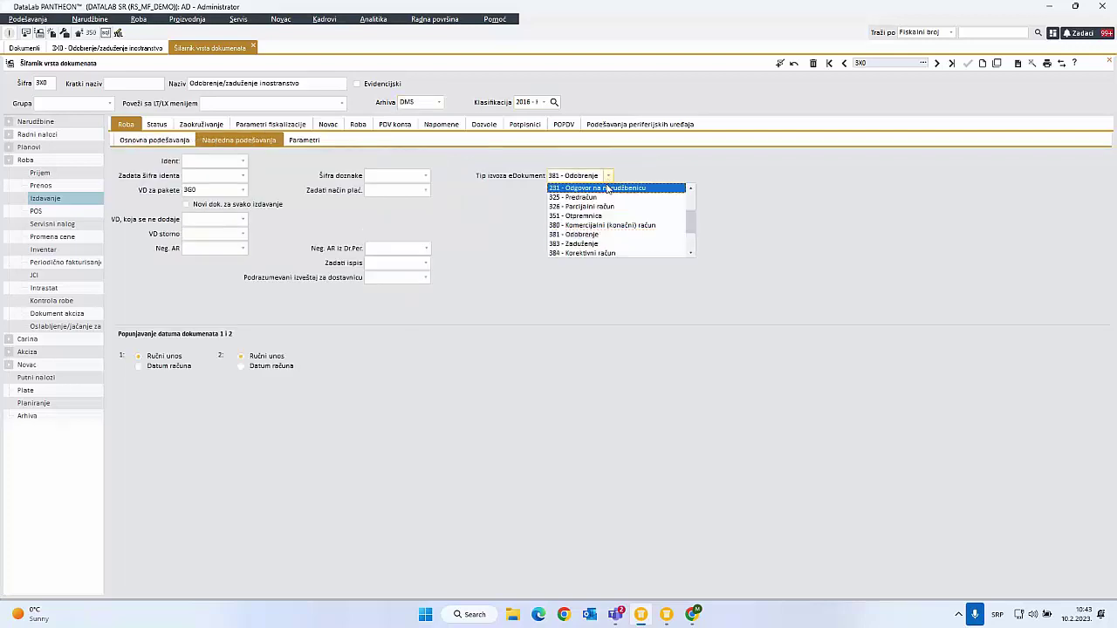
click(600, 235)
click(968, 63)
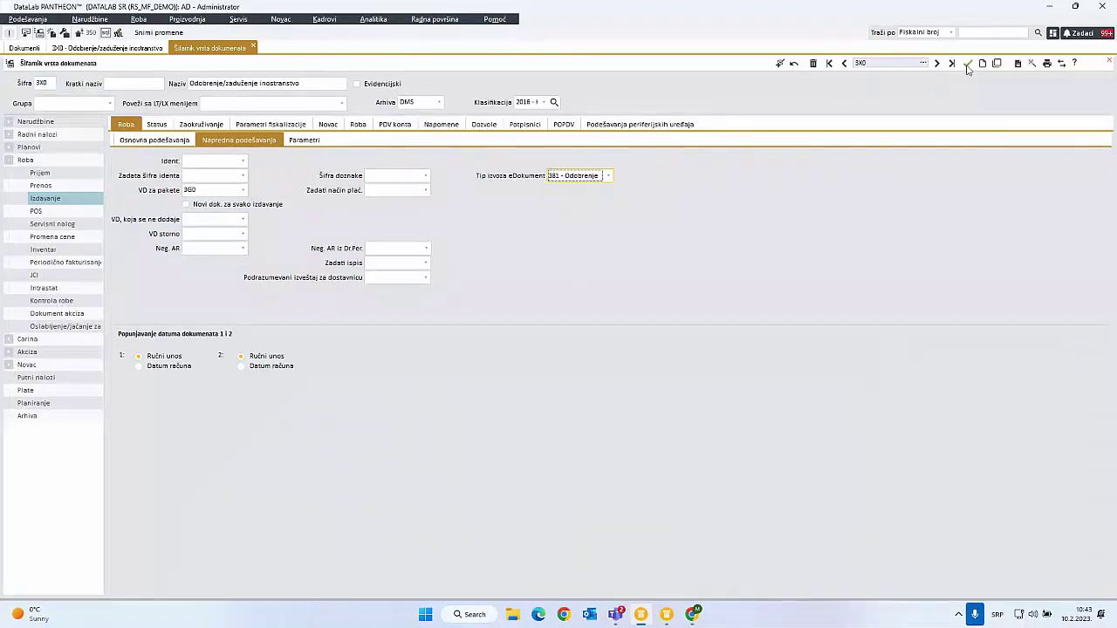
middle_click(209, 51)
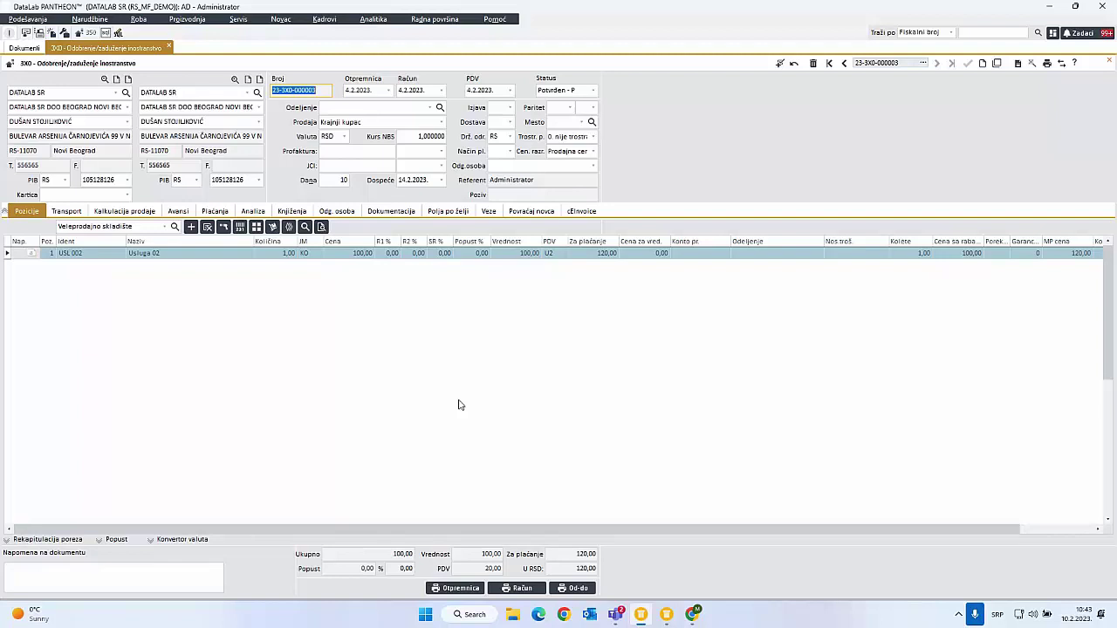
- Enter the reference number in the Profaktura field of the 3X0 document with the date 10.2.2023 and save it
click(366, 151)
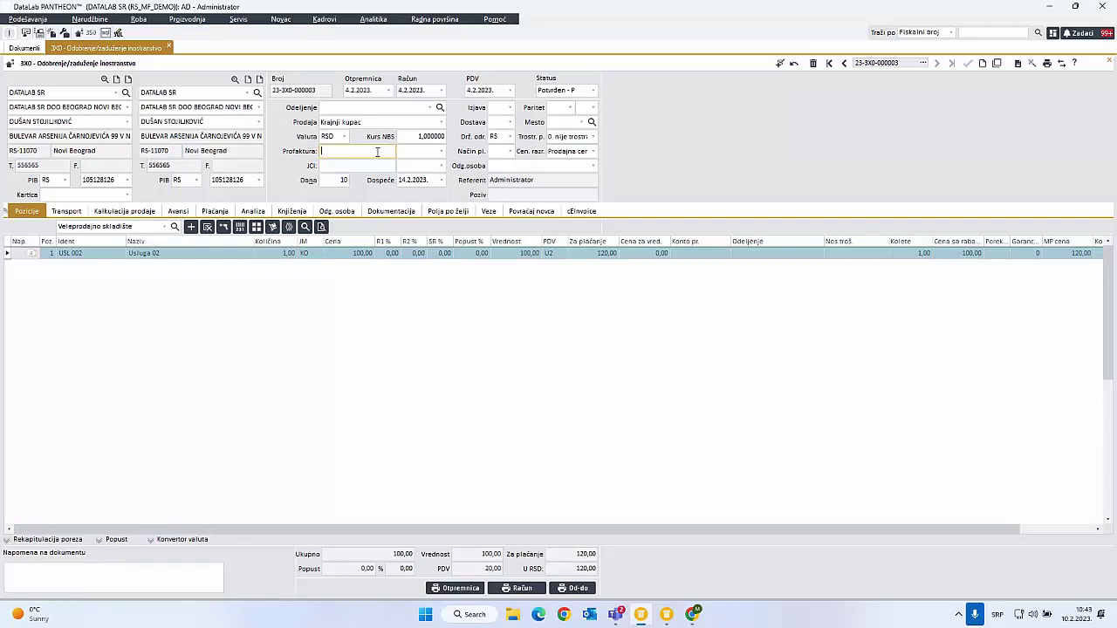
key(ctrl+v)
click(438, 153)
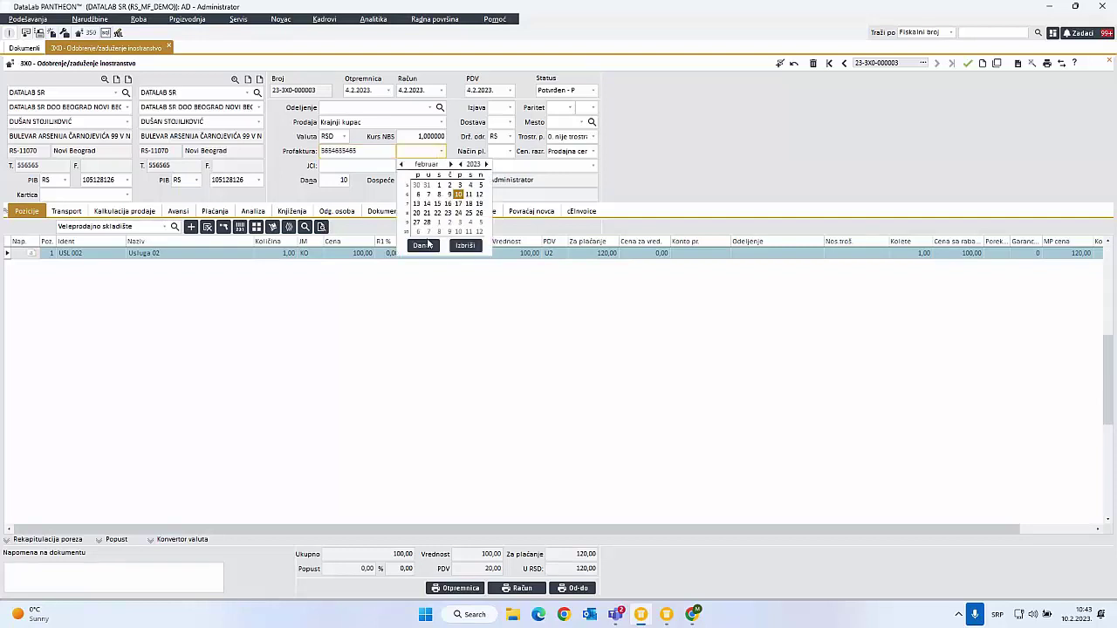
click(424, 245)
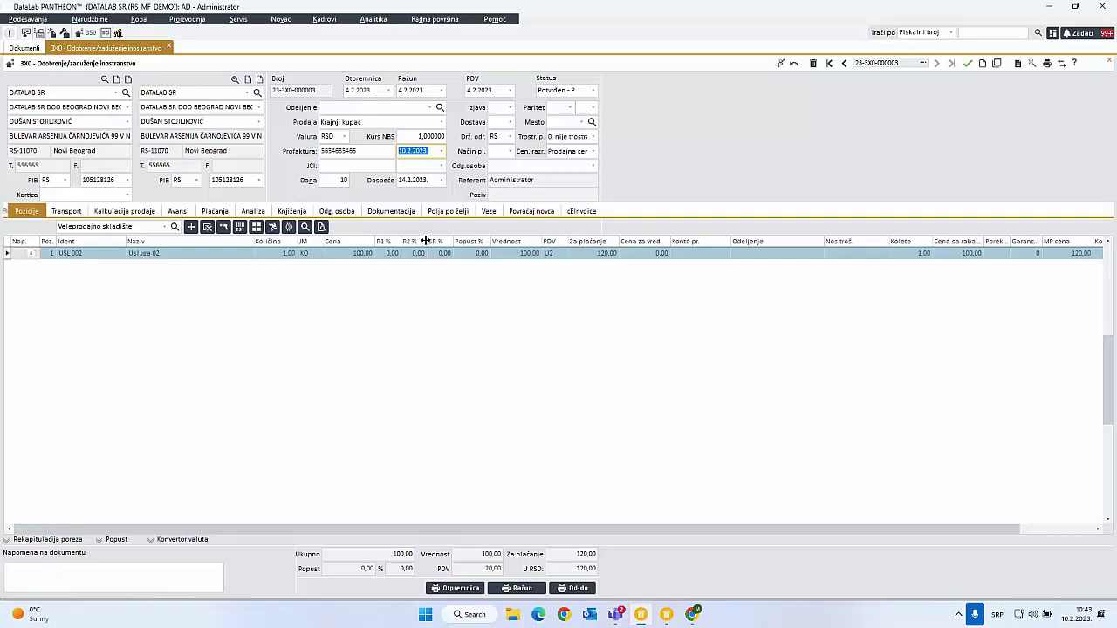
click(968, 64)
- Save the document's ceInvoice data with type 381 - Odobrenje and approval period 1.2.2023 to 28.2.2023, and review its line items
click(581, 211)
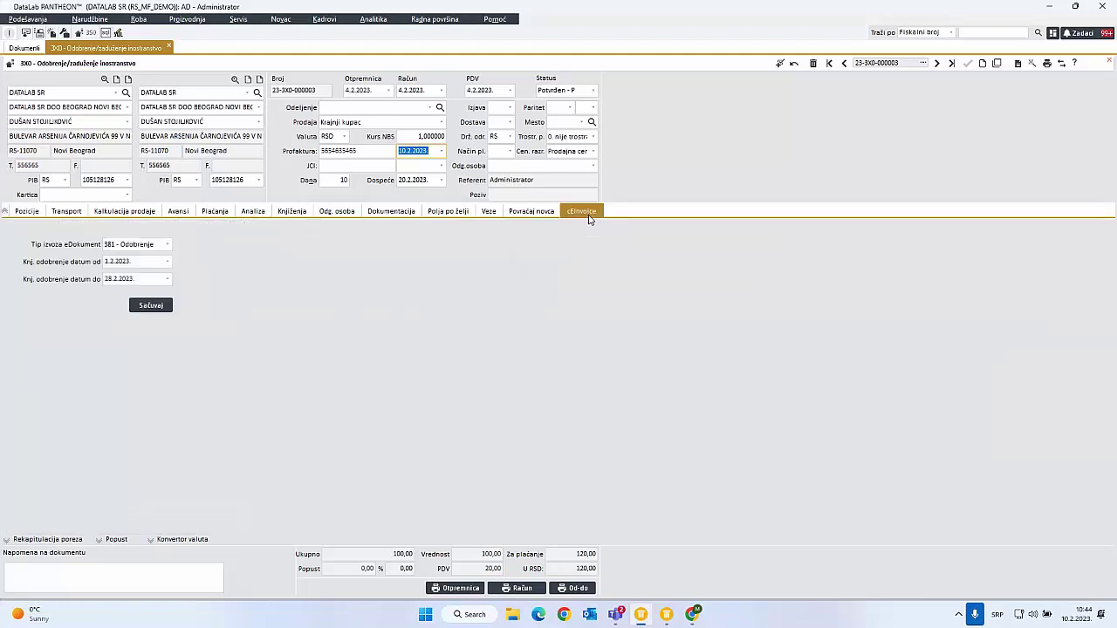
click(132, 269)
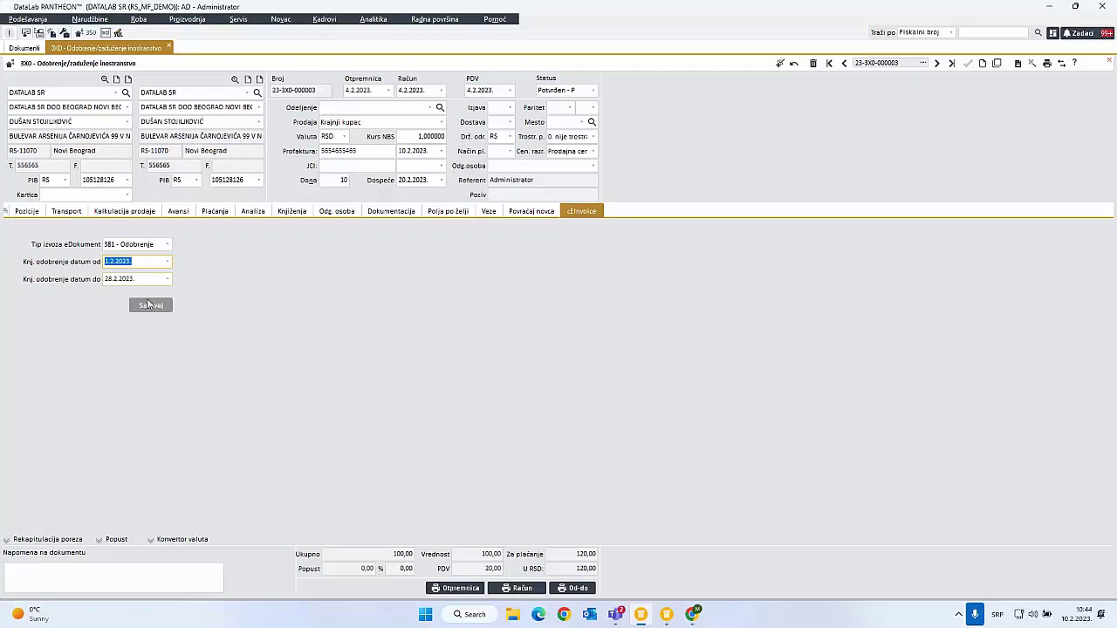
click(151, 304)
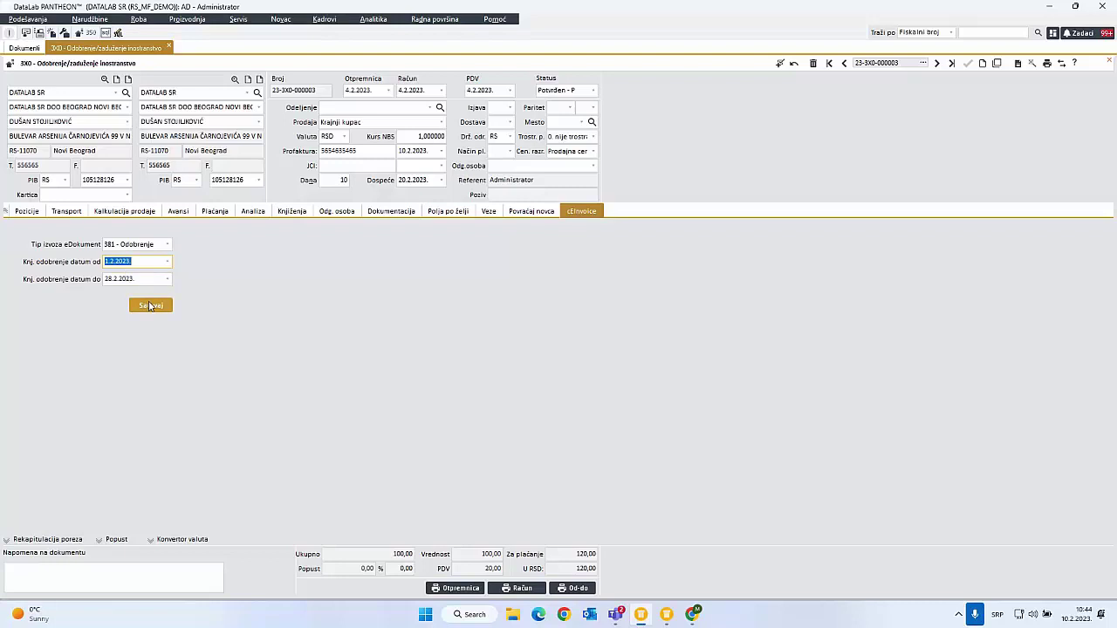
click(40, 213)
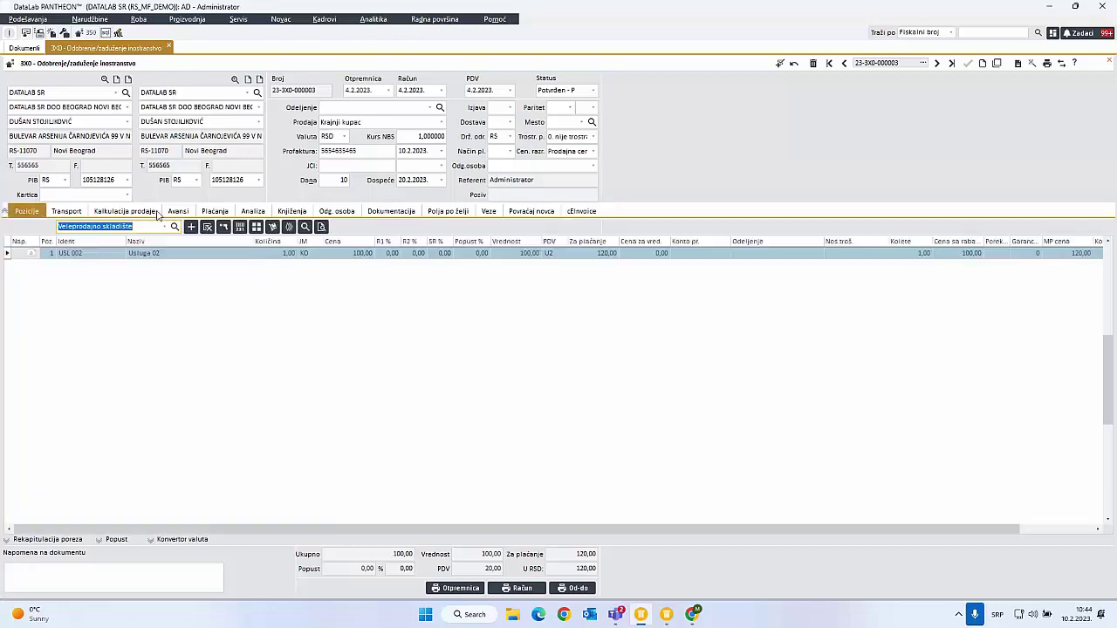
click(581, 211)
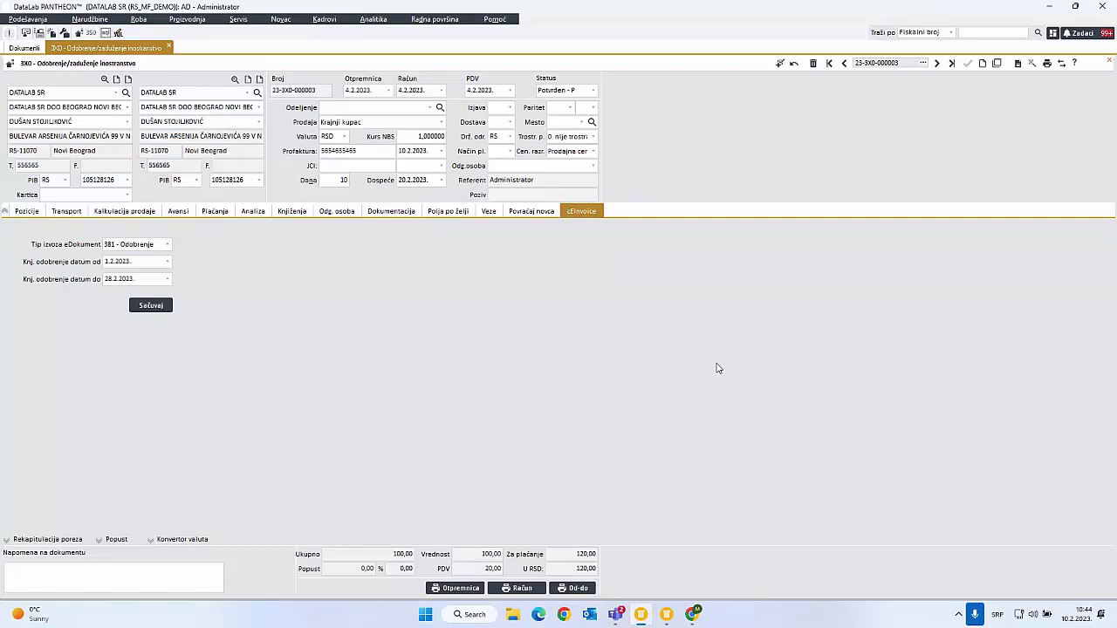
- Switch to the SYDNEY BETA PANTHEON window, open the 3000 - Veleprodaja issue document and show its eRačun data
click(667, 614)
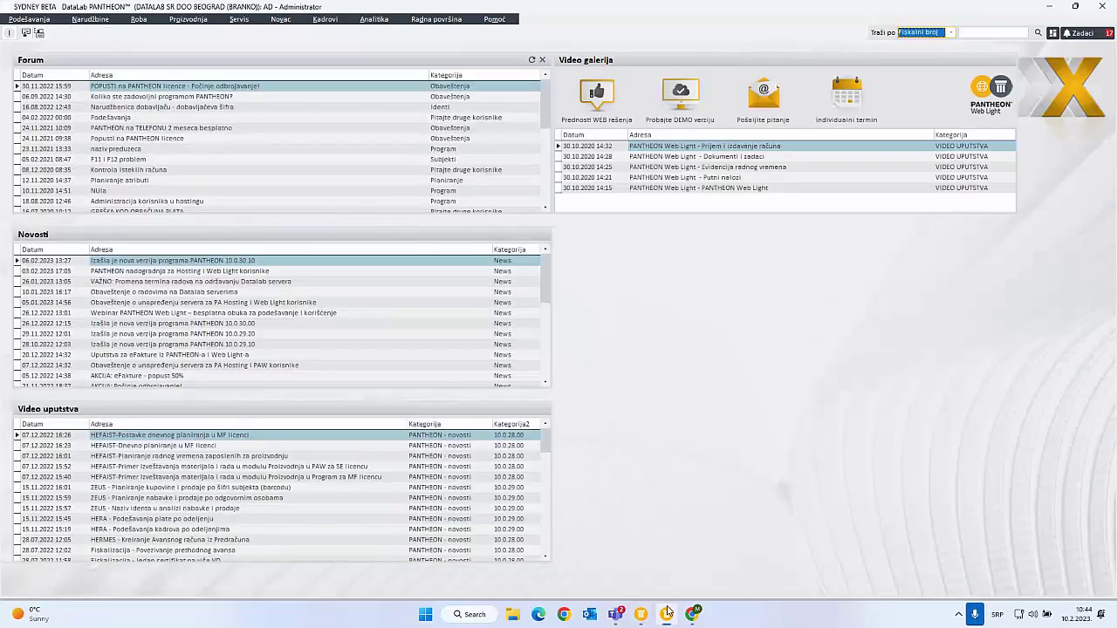
click(187, 19)
mouse_move(139, 18)
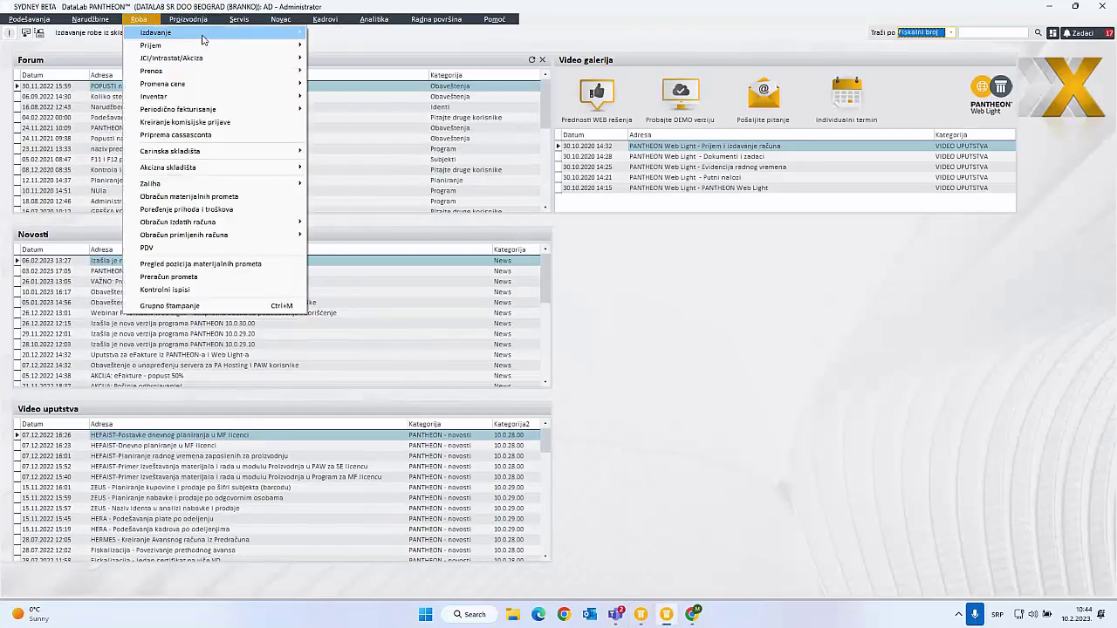
mouse_move(262, 32)
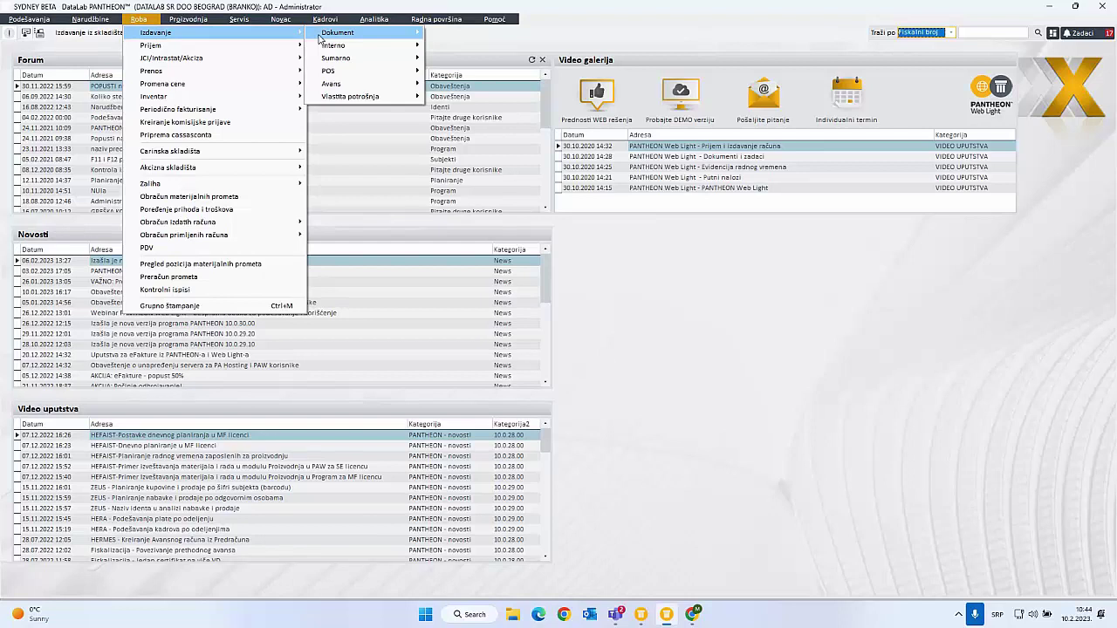
click(320, 33)
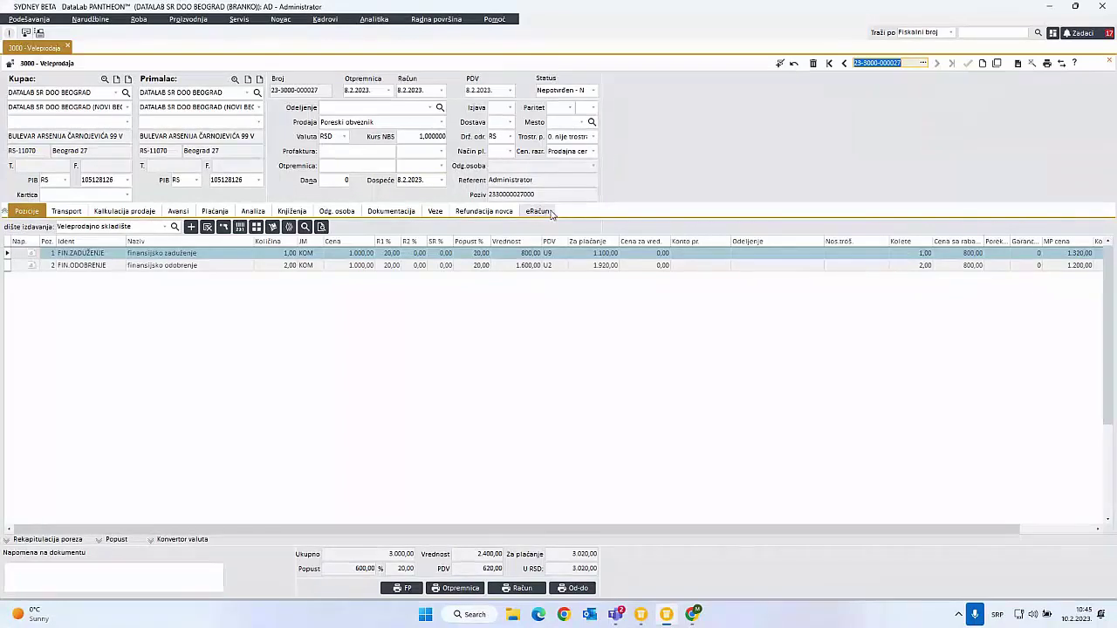
click(538, 211)
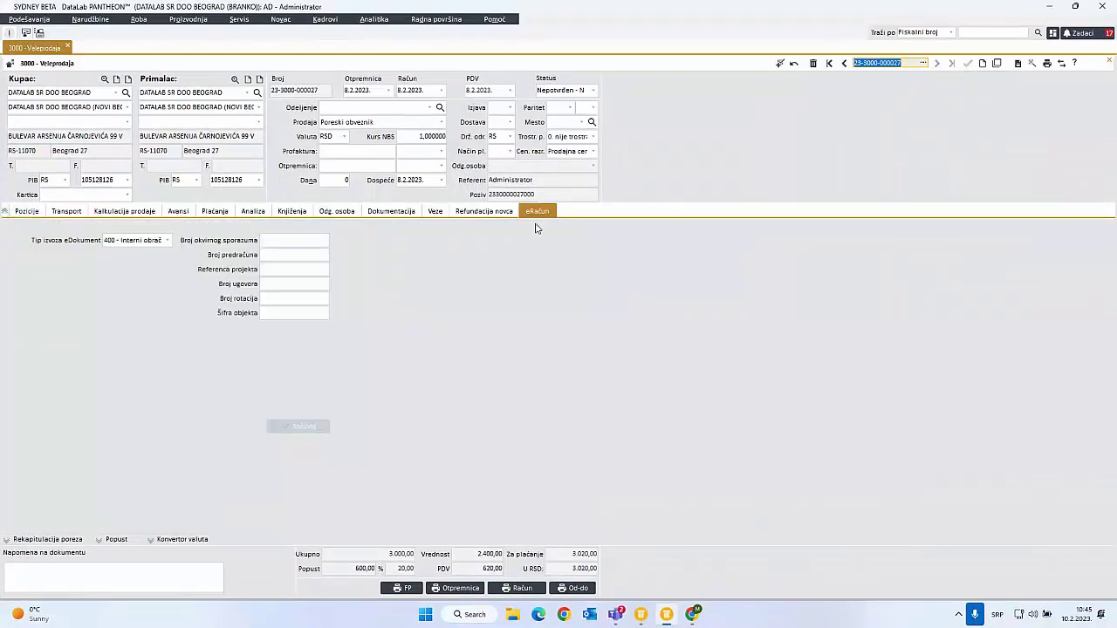
- Set the eDokument export type of the 3000 document to 380 - Komercijalni (konačni) račun
click(171, 243)
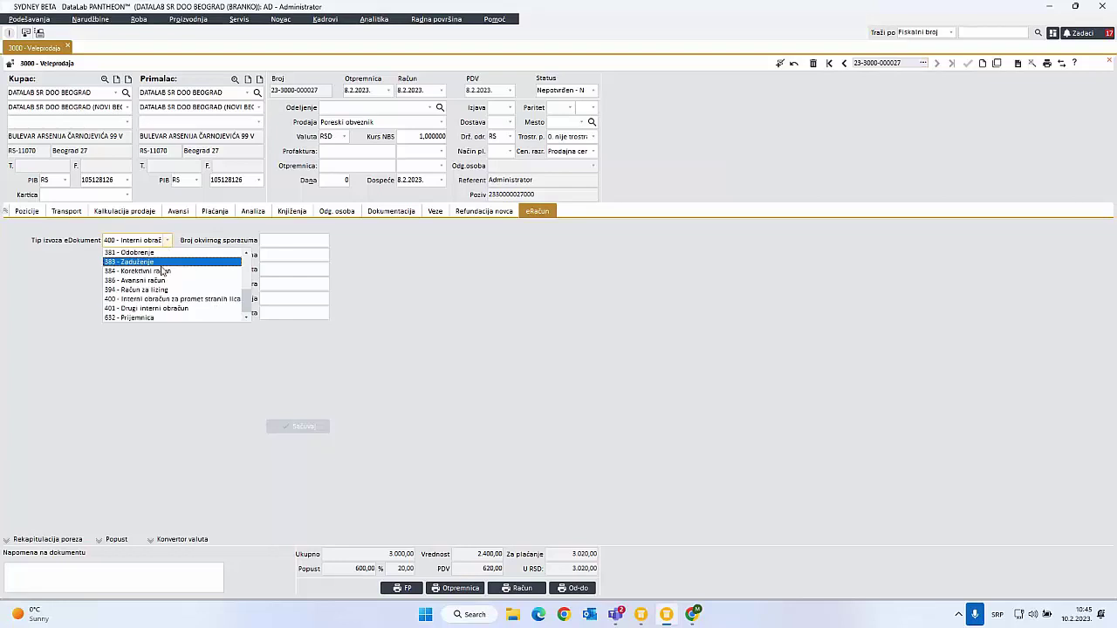
scroll(146, 288, down, 2)
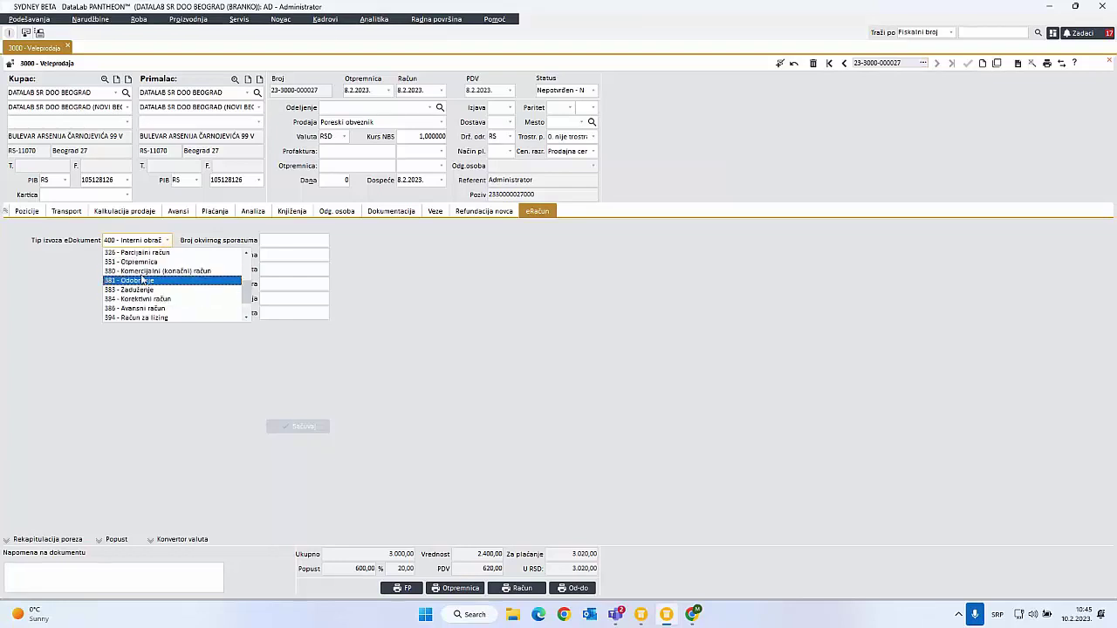
click(154, 270)
- Enter UGOVOR as the Broj ugovora in the document's eRačun data and save it
click(286, 240)
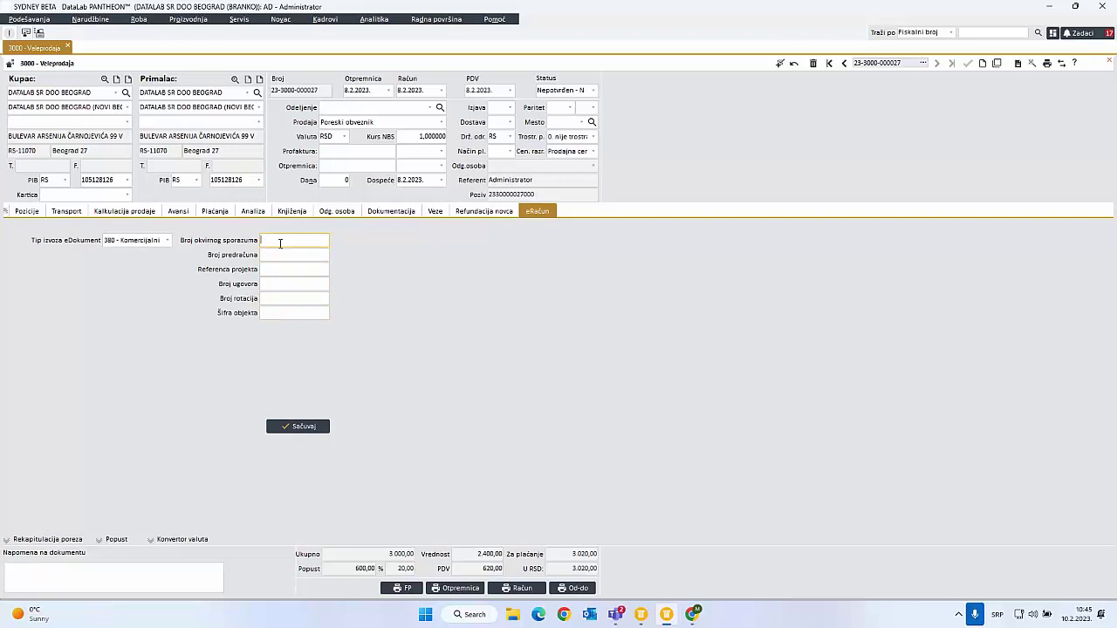
click(280, 254)
click(280, 285)
click(282, 313)
click(287, 244)
click(278, 284)
click(345, 172)
click(285, 281)
text(UGOVOR)
click(298, 426)
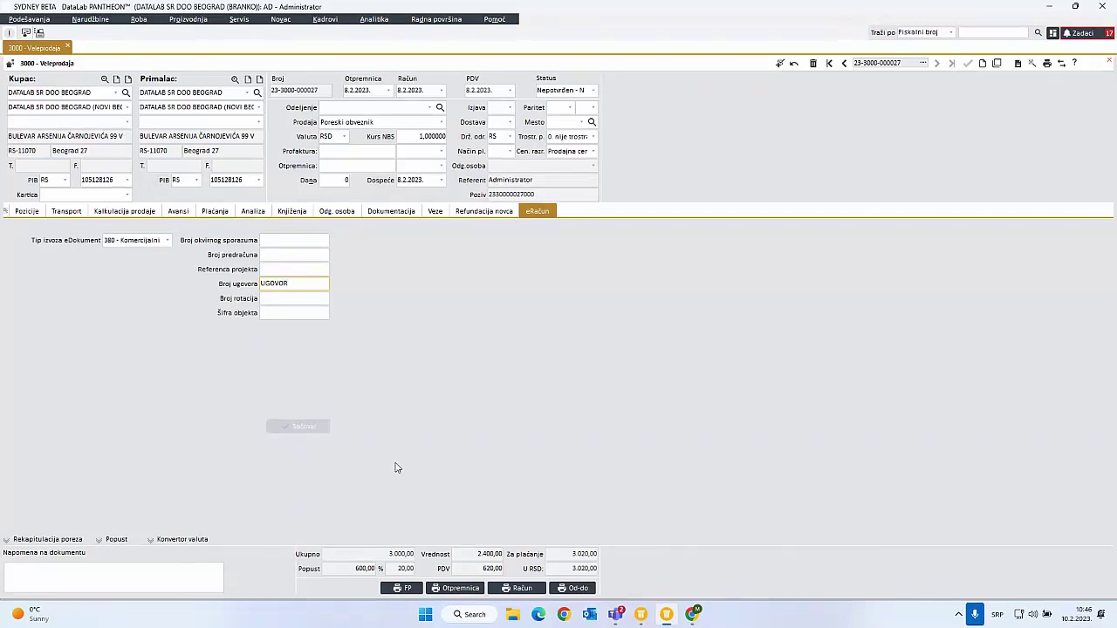
- Examine the Broj ugovora and Broj rotacija fields and the Poziv payment reference of the 3000 document
drag(294, 284, 261, 283)
click(283, 300)
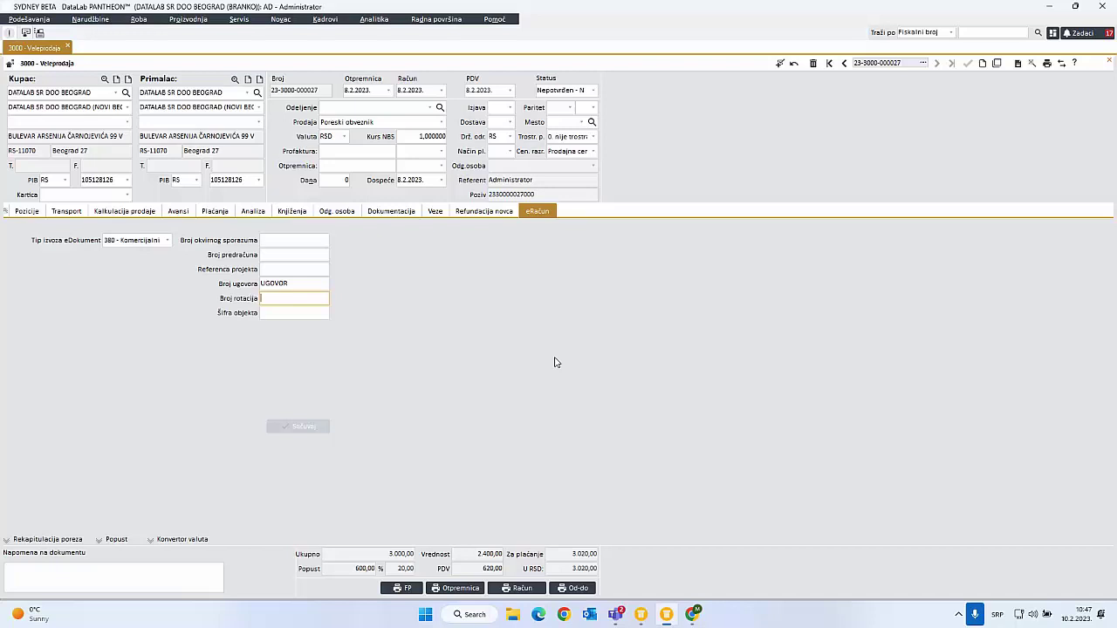
click(539, 199)
drag(535, 194, 485, 192)
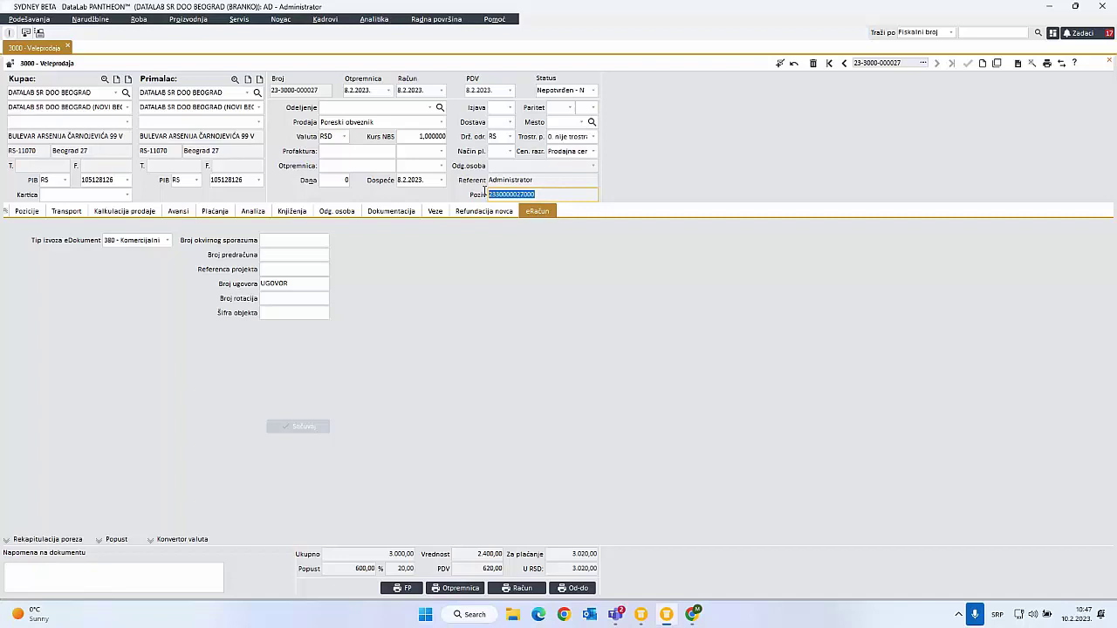
click(541, 195)
key(shift+Left)
key(shift+Left)
key(shift+Left)
key(shift+Left)
key(shift+Left)
key(shift+Left)
key(shift+Left)
key(shift+Left)
key(shift+Left)
key(shift+Left)
key(shift+Left)
key(shift+Left)
key(shift+Left)
key(Tab)
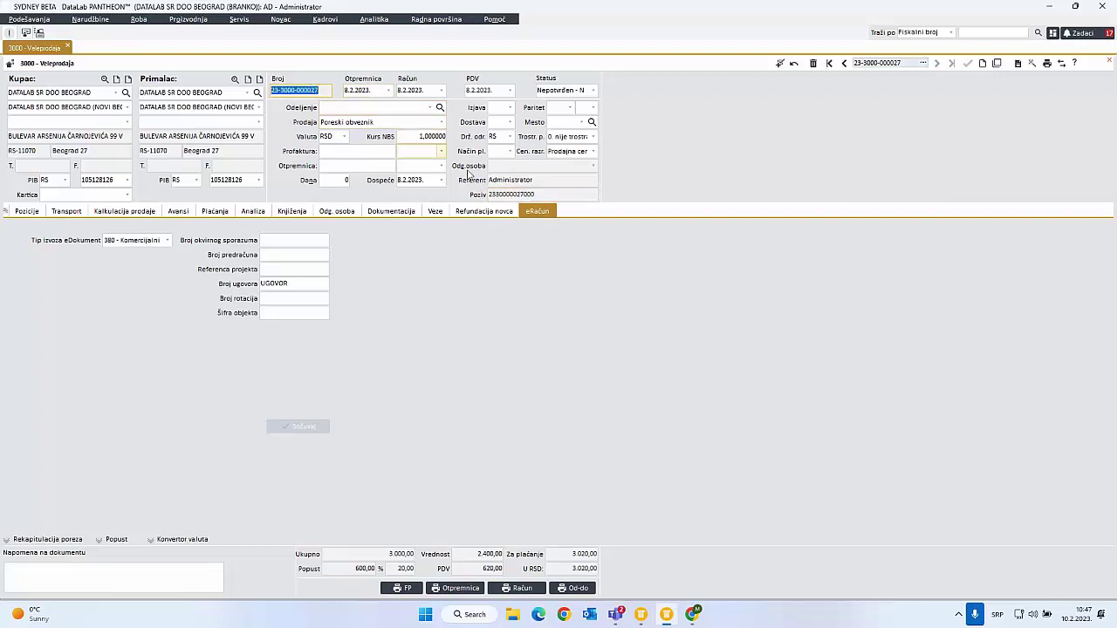
double_click(505, 194)
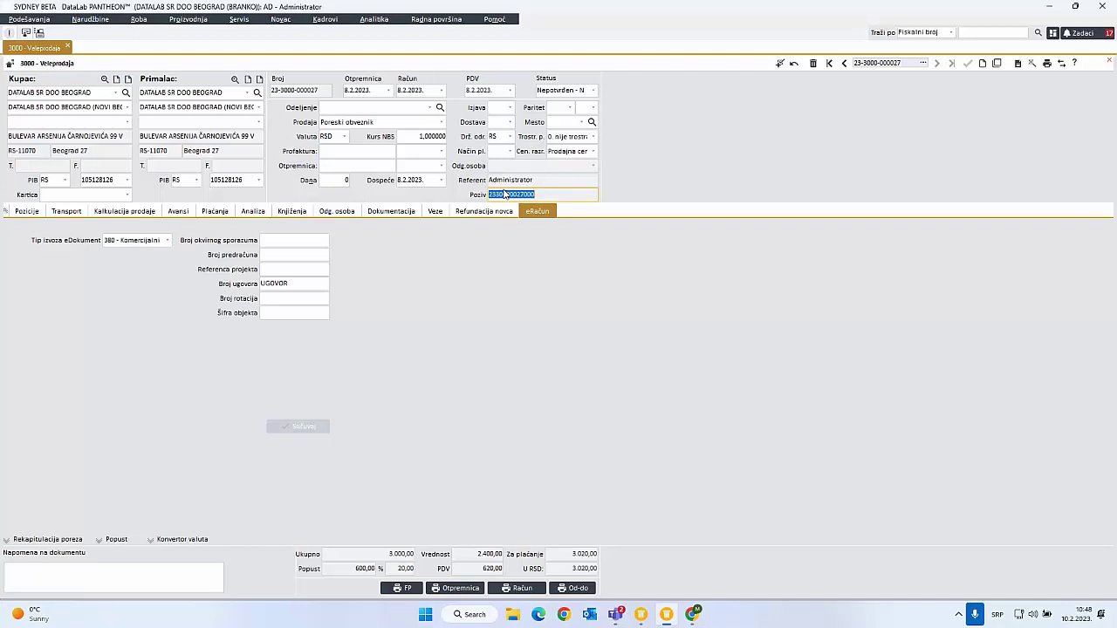
drag(534, 194, 479, 194)
- Switch back to the RS_MF_DEMO PANTHEON window and close the 3X0 document to return to the Dokumenti list
click(640, 620)
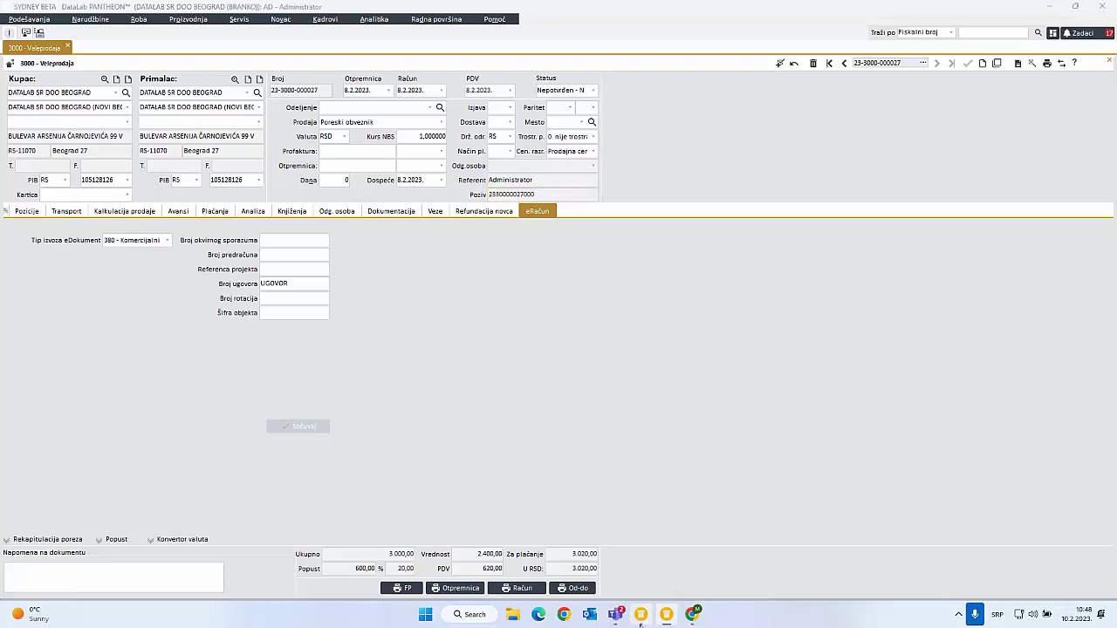
click(641, 621)
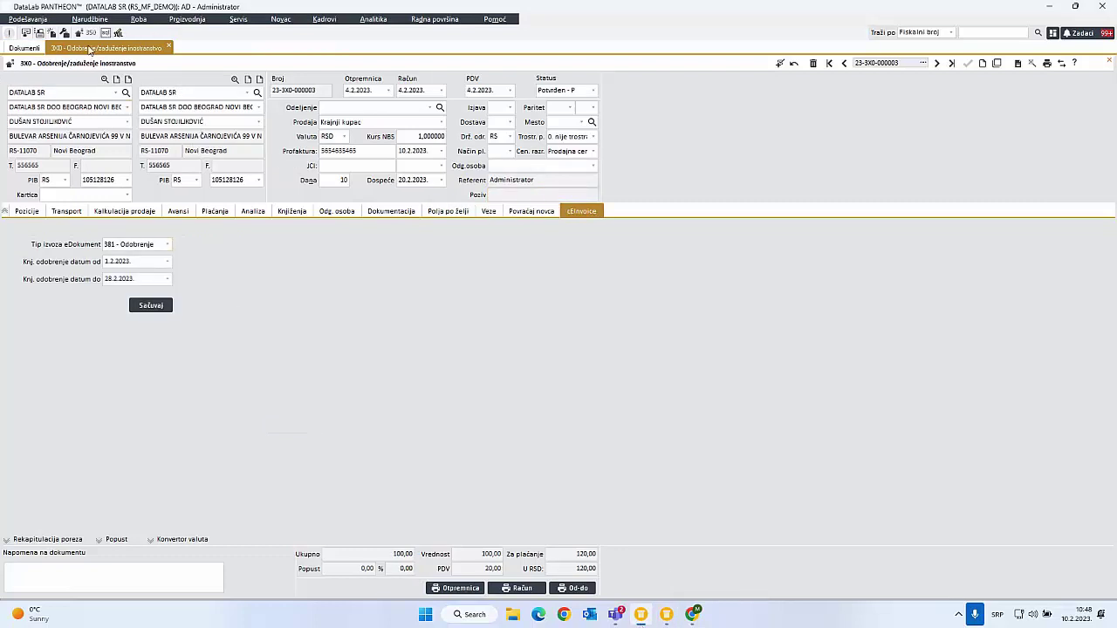
middle_click(90, 49)
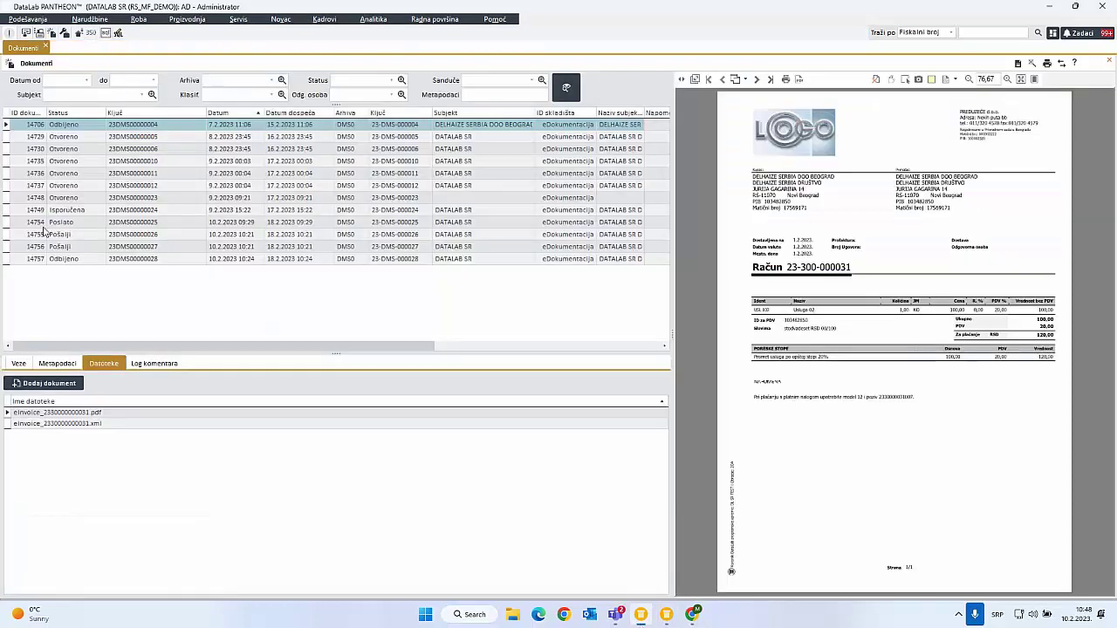
- Filter the Dokumenti list by the status Pošalji
click(390, 80)
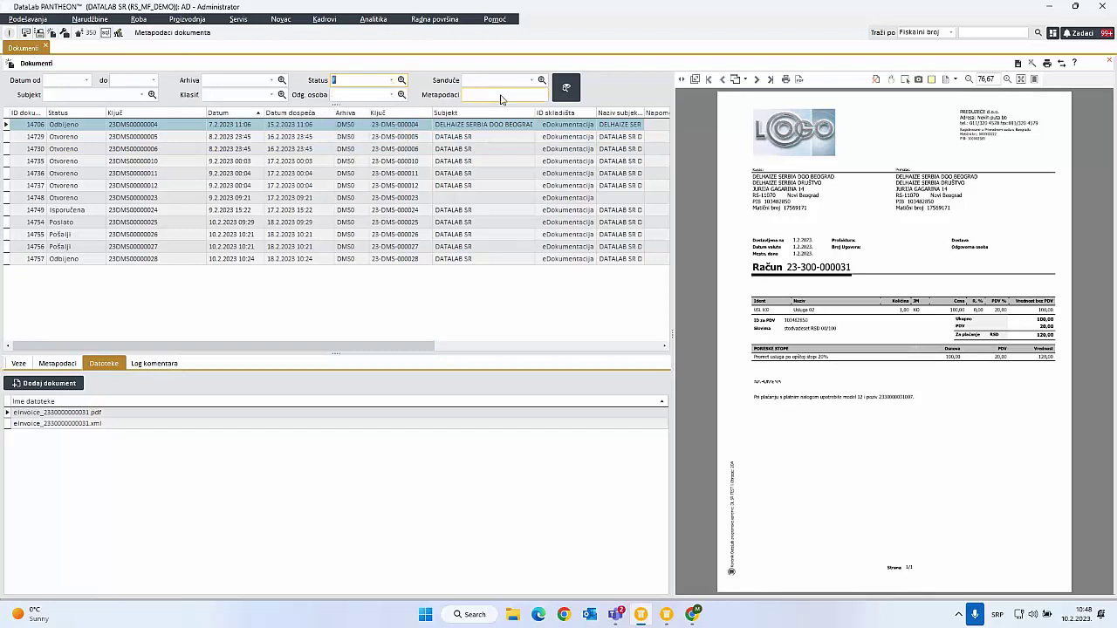
click(567, 88)
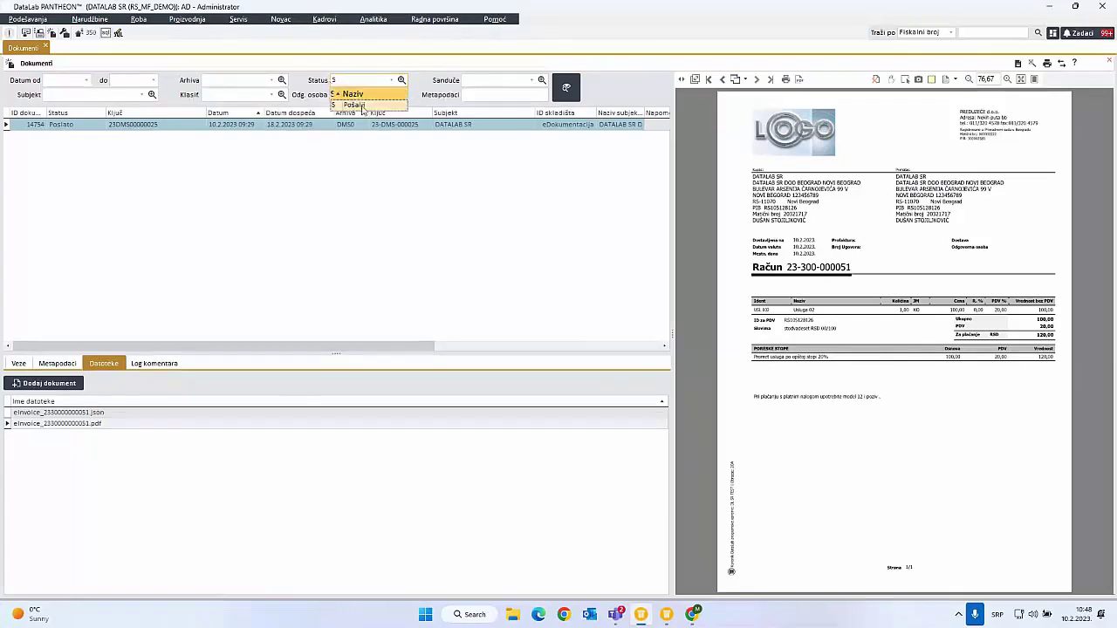
click(566, 88)
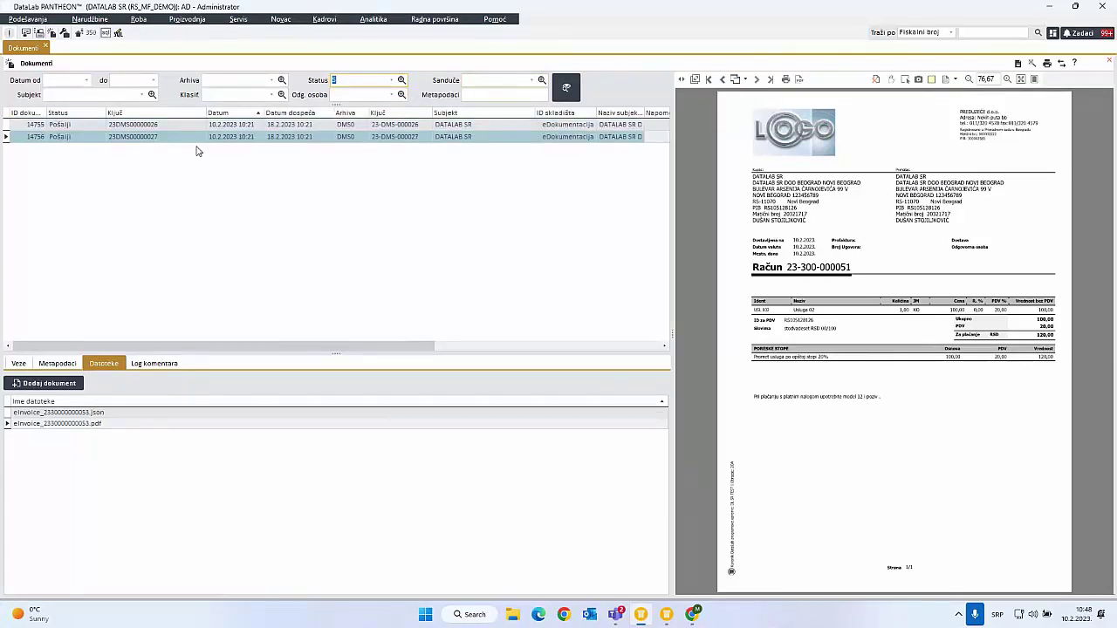
- Delete both documents with the status Pošalji and close the Dokumenti list
click(74, 125)
key(Delete)
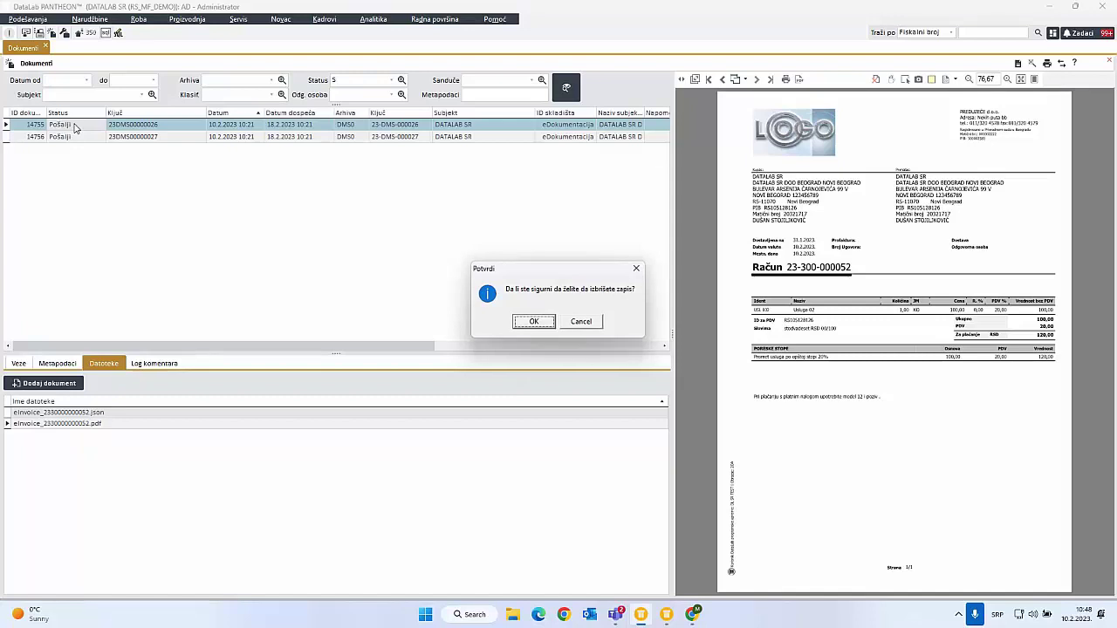
key(Return)
key(Delete)
key(Return)
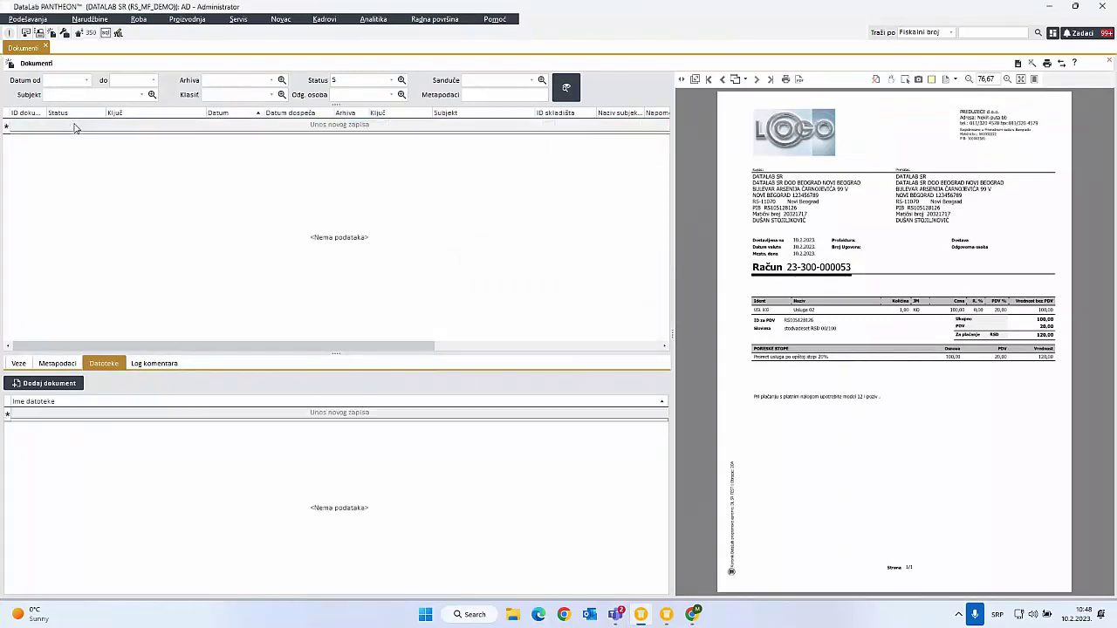
middle_click(12, 48)
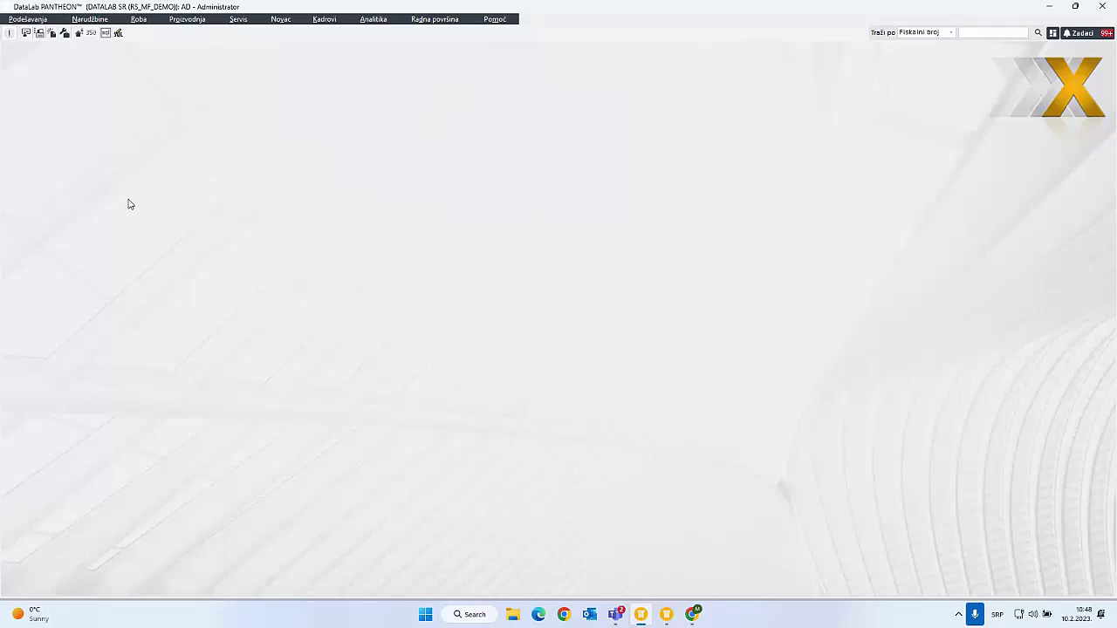
- Check the program and database build in the program information window and close it
click(506, 19)
click(524, 125)
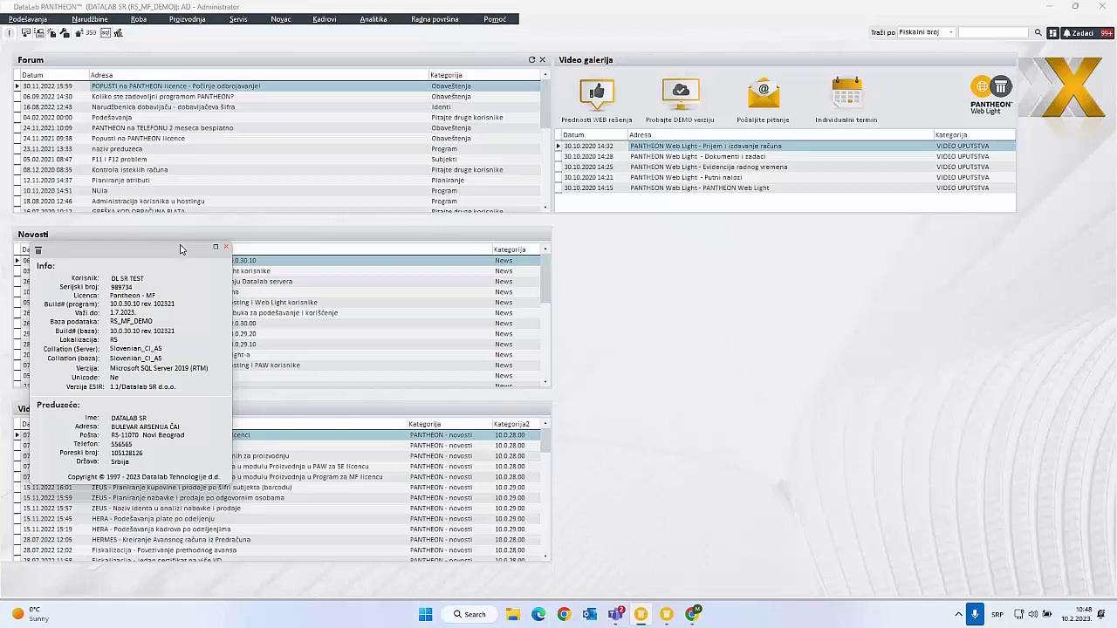
drag(180, 250, 502, 154)
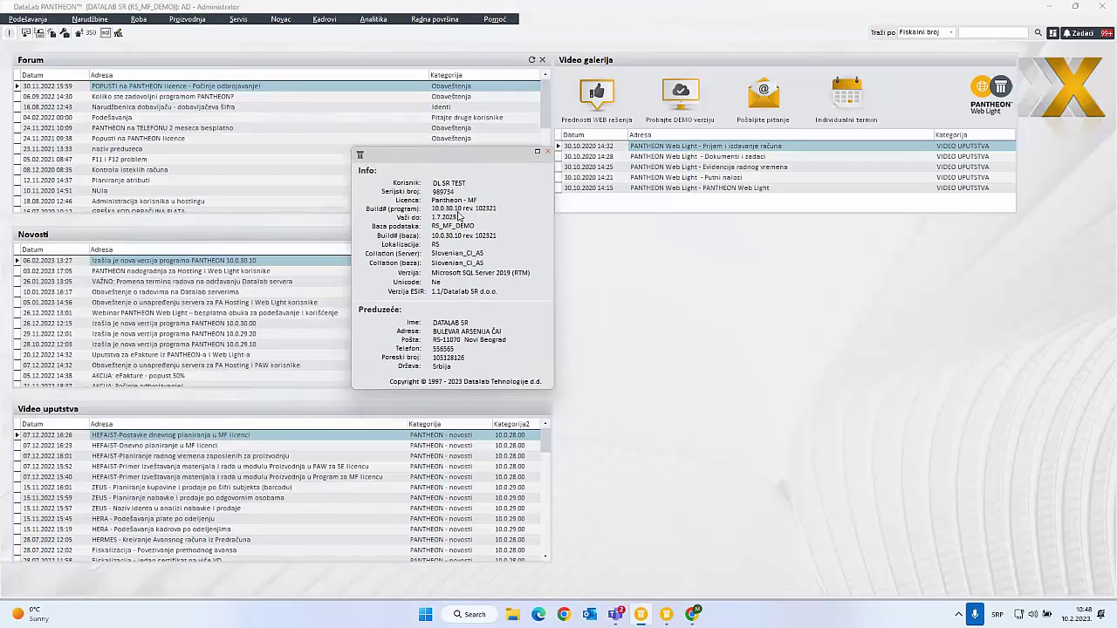
click(547, 153)
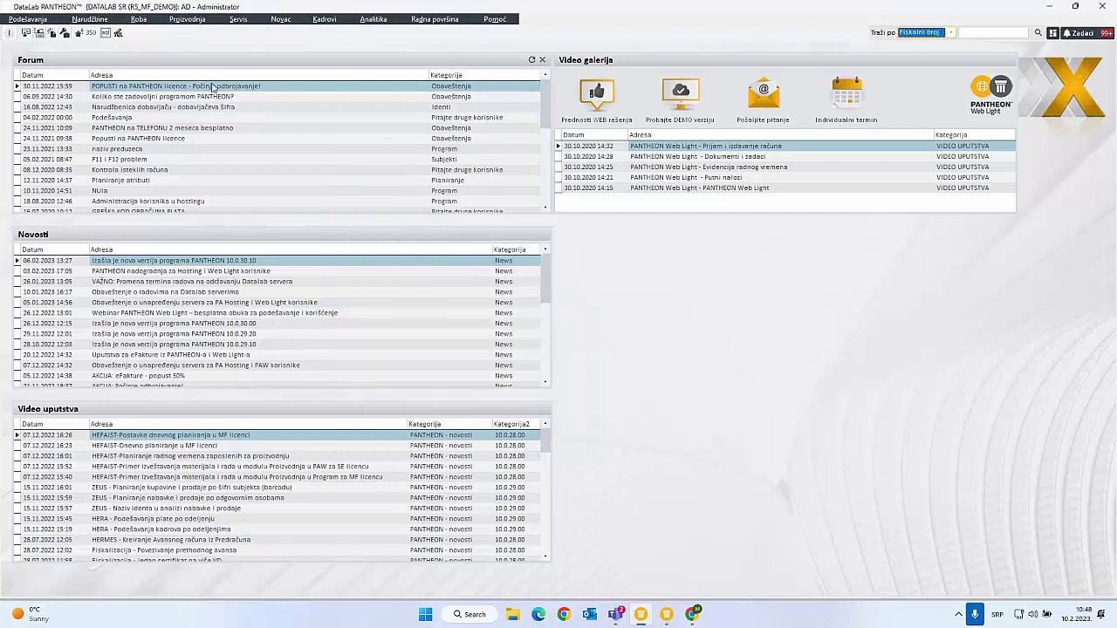
- Open Oblikovanje poslovnih procesa and start the Prenos šifarnika transfer for business process definitions
click(27, 19)
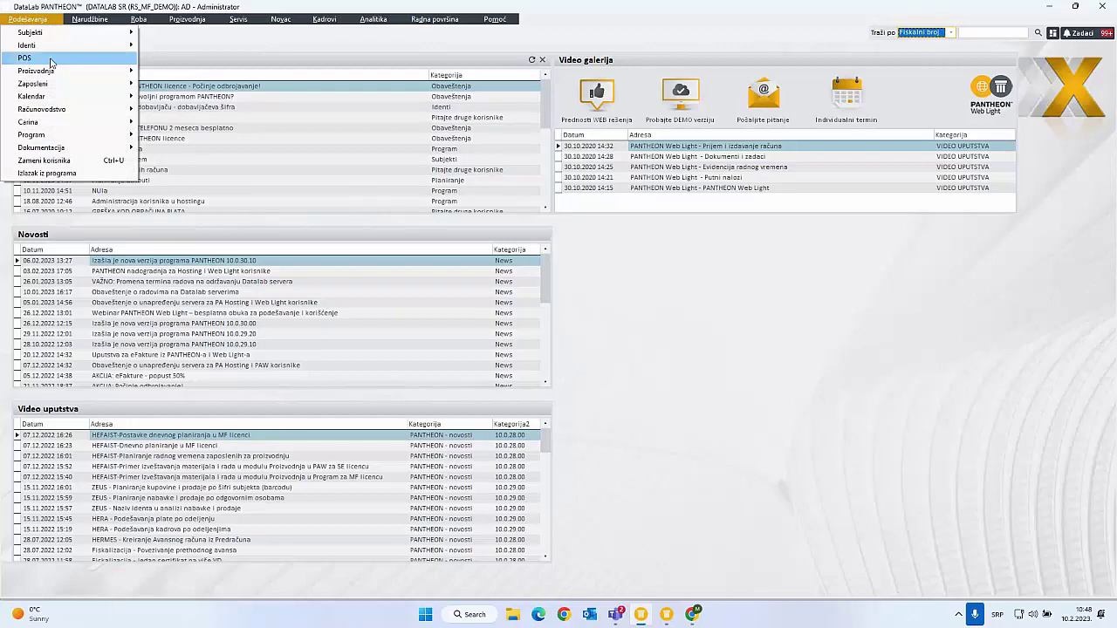
mouse_move(80, 148)
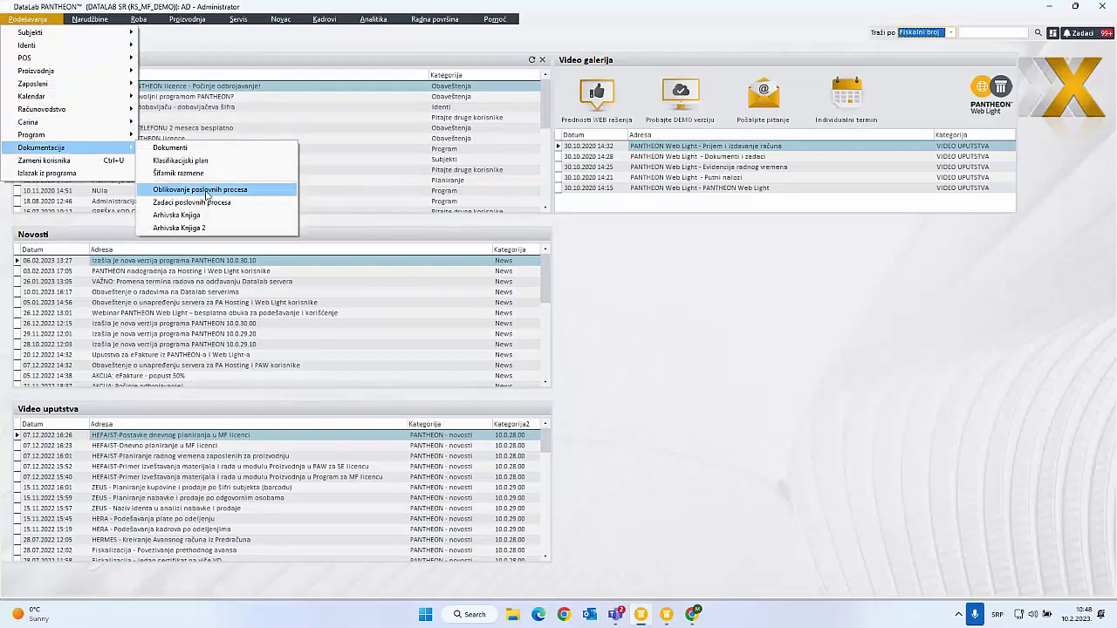
click(207, 192)
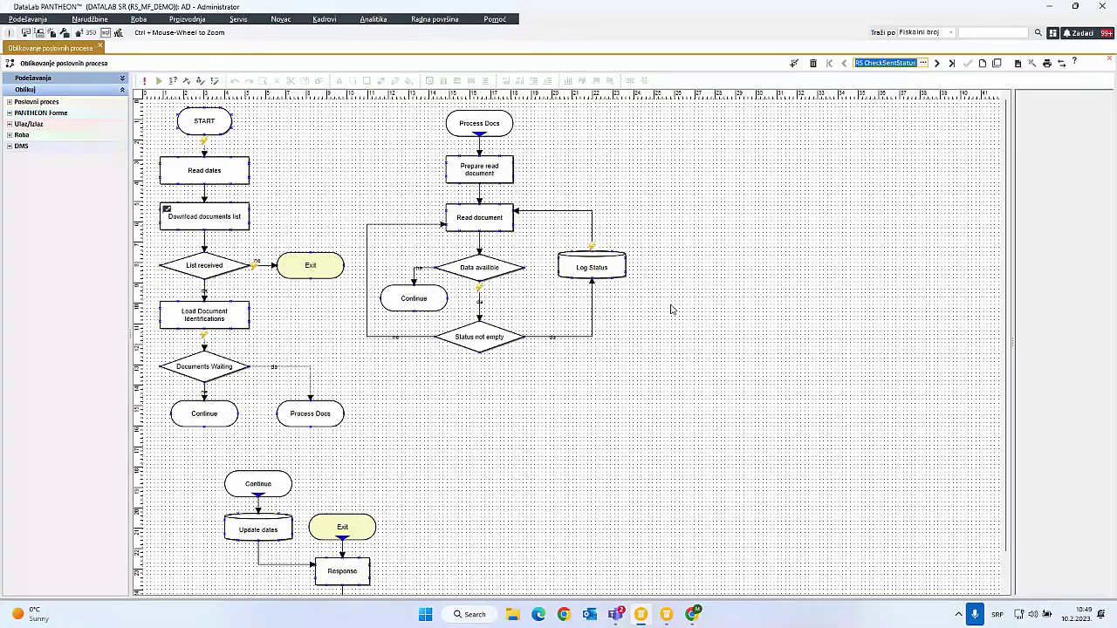
click(1063, 63)
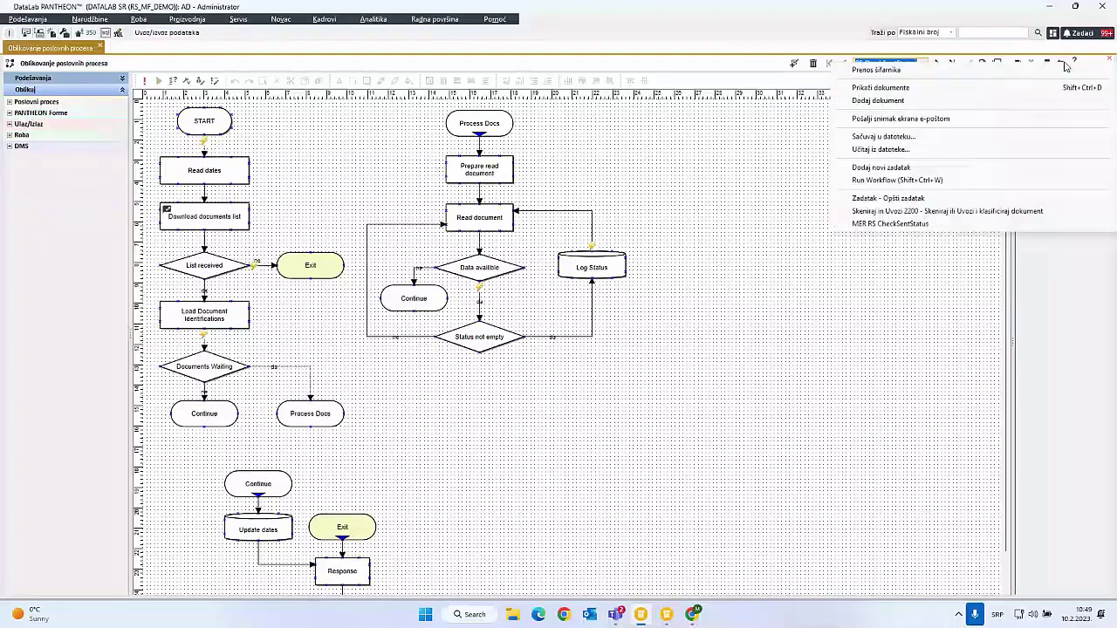
click(1065, 66)
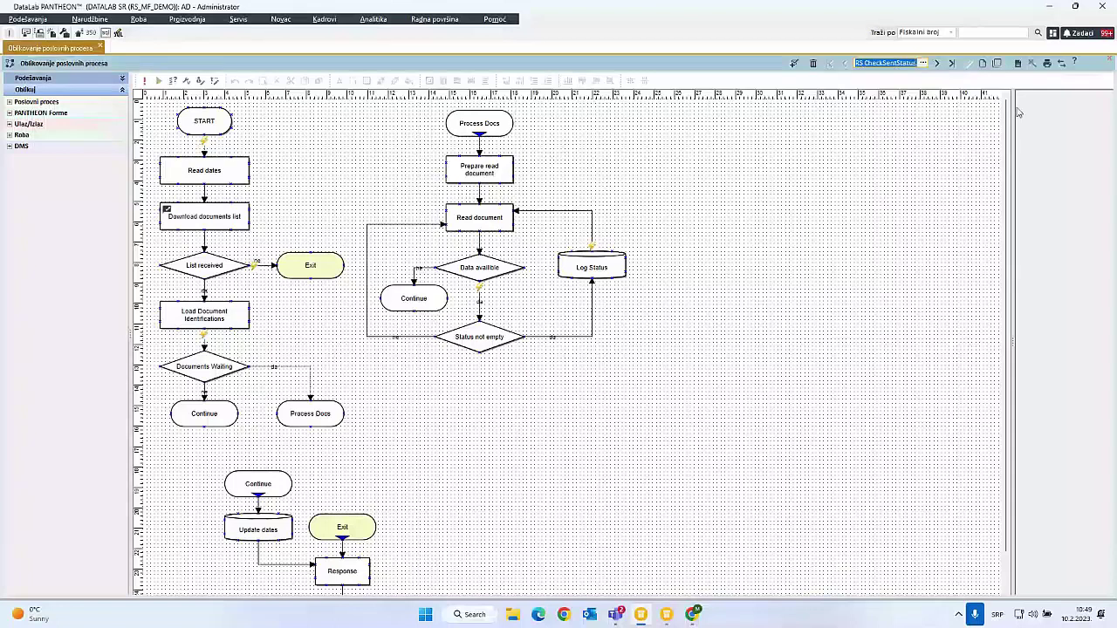
- Set the import mode to Dod./prom. and load the business process definitions from the server
drag(410, 206, 396, 207)
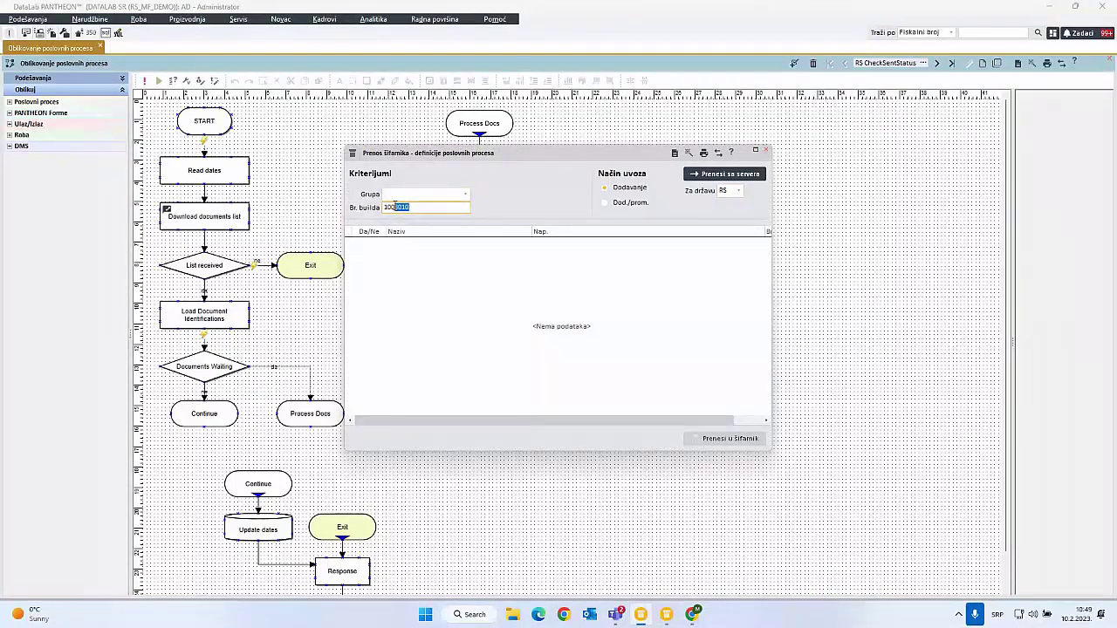
click(630, 202)
click(725, 174)
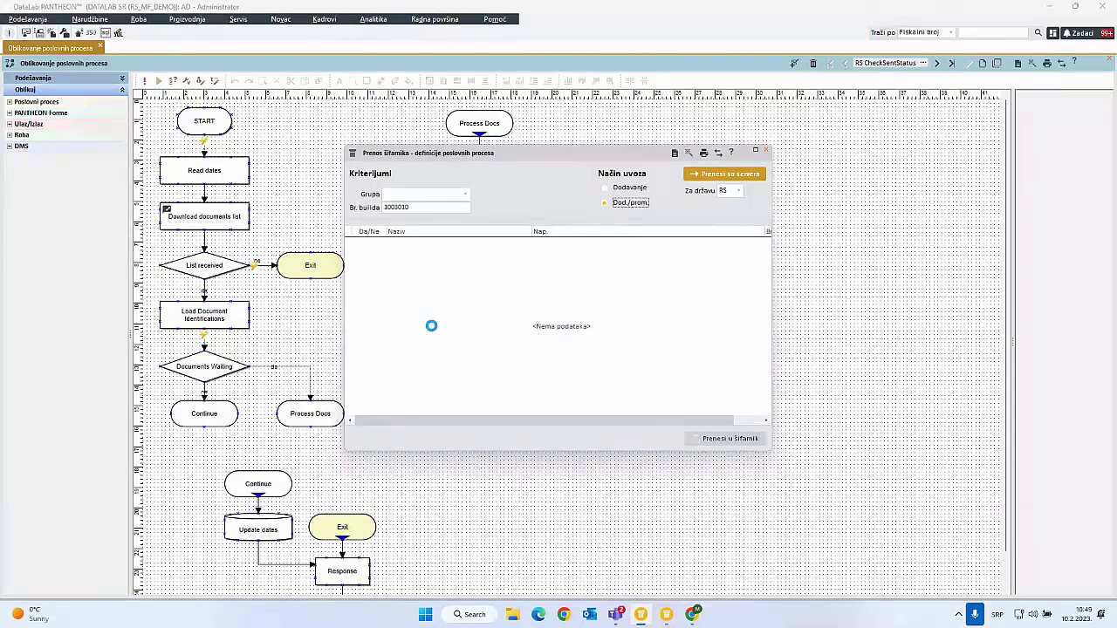
- Deselect all business process definitions and mark only eFakture Provera SEF and Slanje eFaktura Pojedinačna evidencija for transfer
right_click(371, 259)
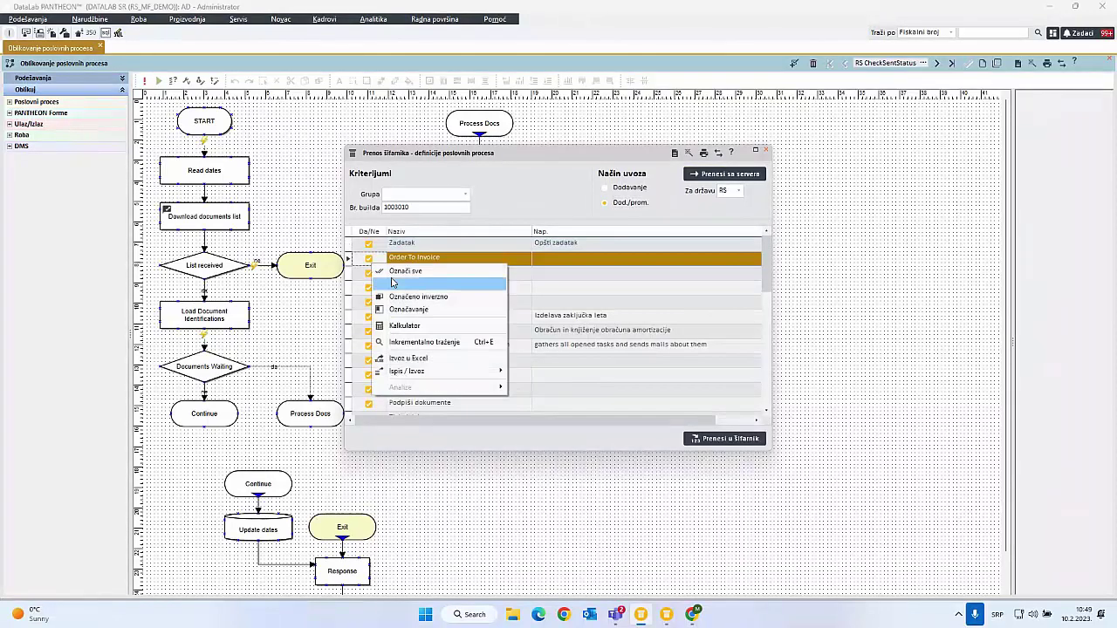
click(410, 285)
scroll(415, 310, down, 10)
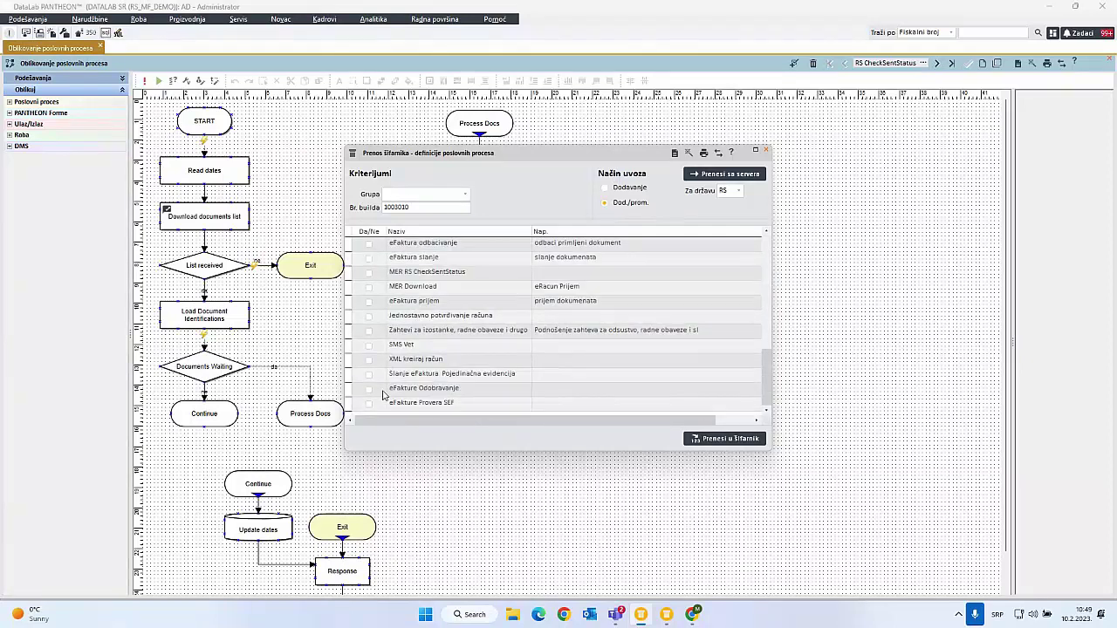
click(368, 404)
click(369, 404)
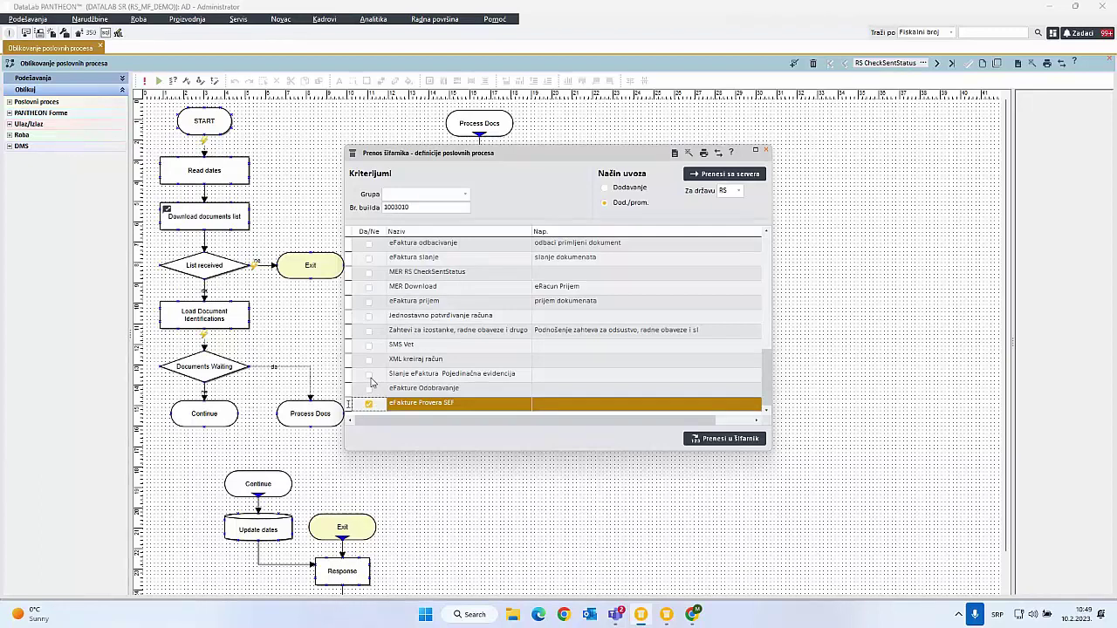
click(369, 375)
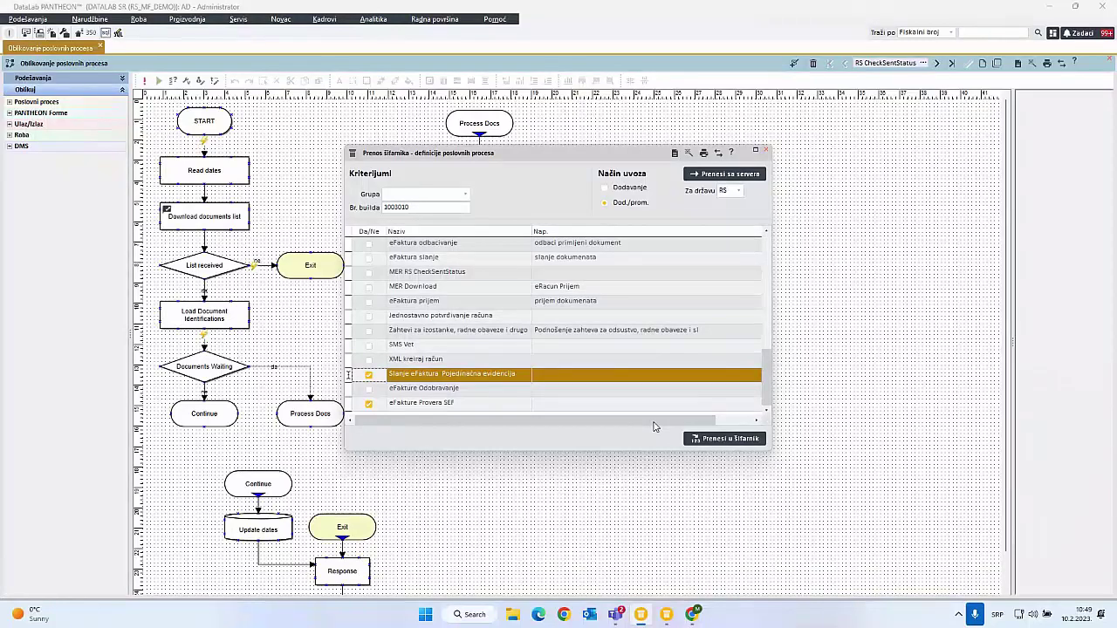
- Transfer the marked definitions into the code list, then close the Prenos šifarnika window and the business process designer
click(741, 443)
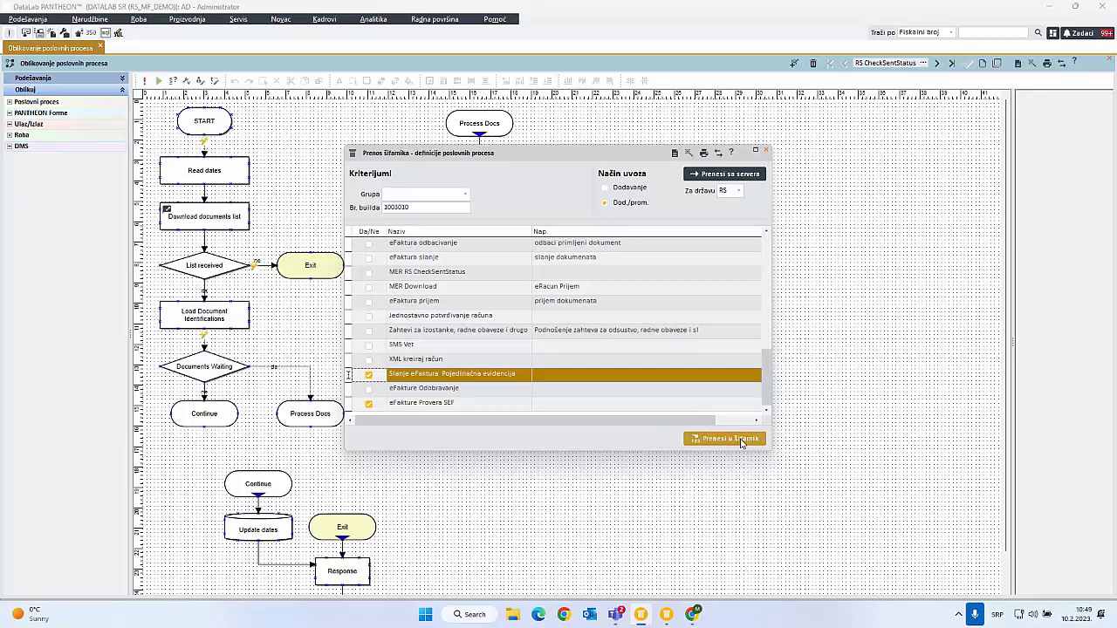
click(646, 326)
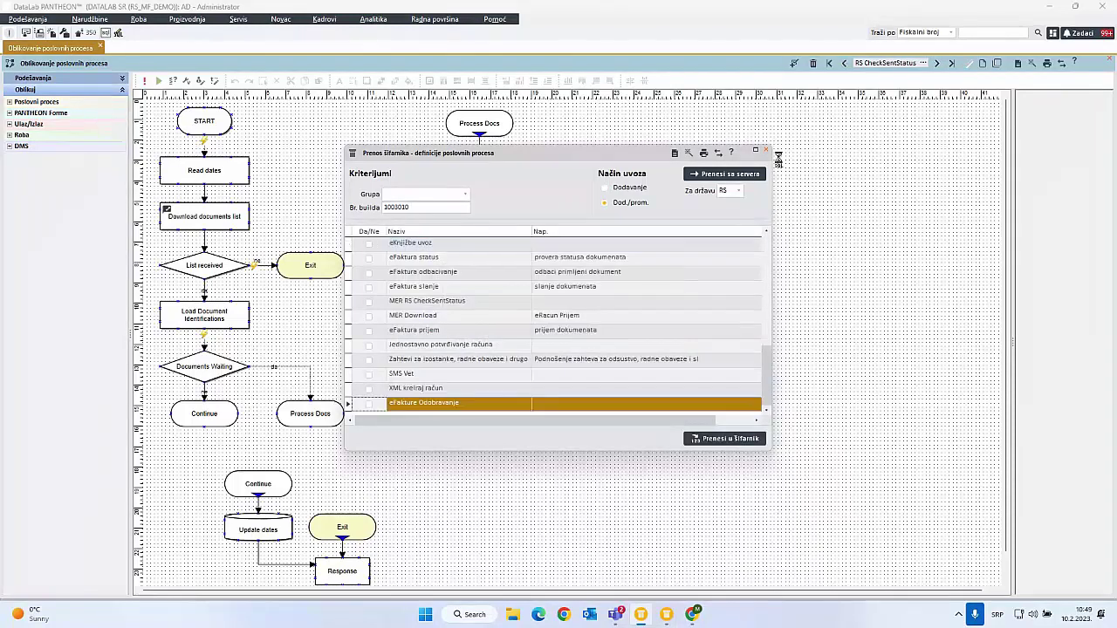
click(767, 151)
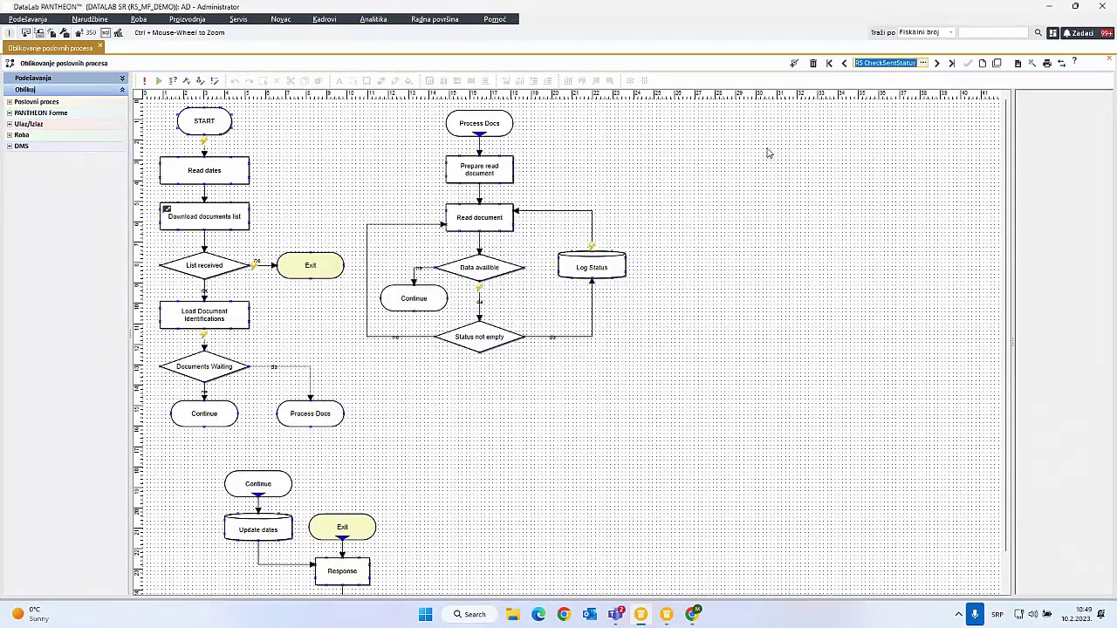
middle_click(60, 49)
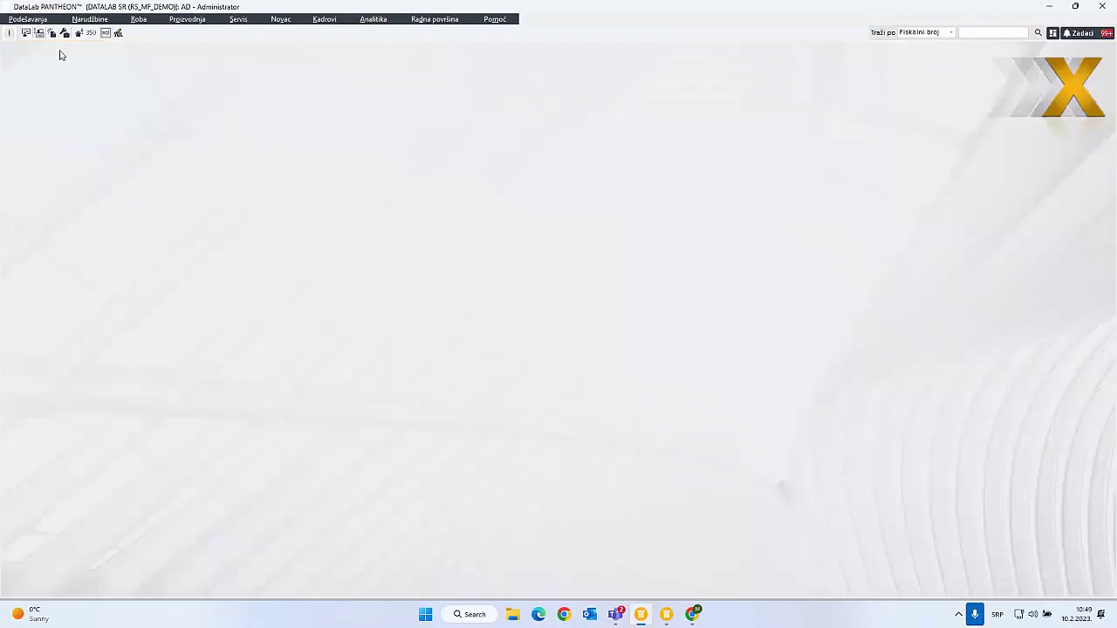
- Open the 300 - Veleprodaja goods issue document and go to its Broj Ugovora field
click(138, 20)
mouse_move(212, 35)
mouse_move(346, 39)
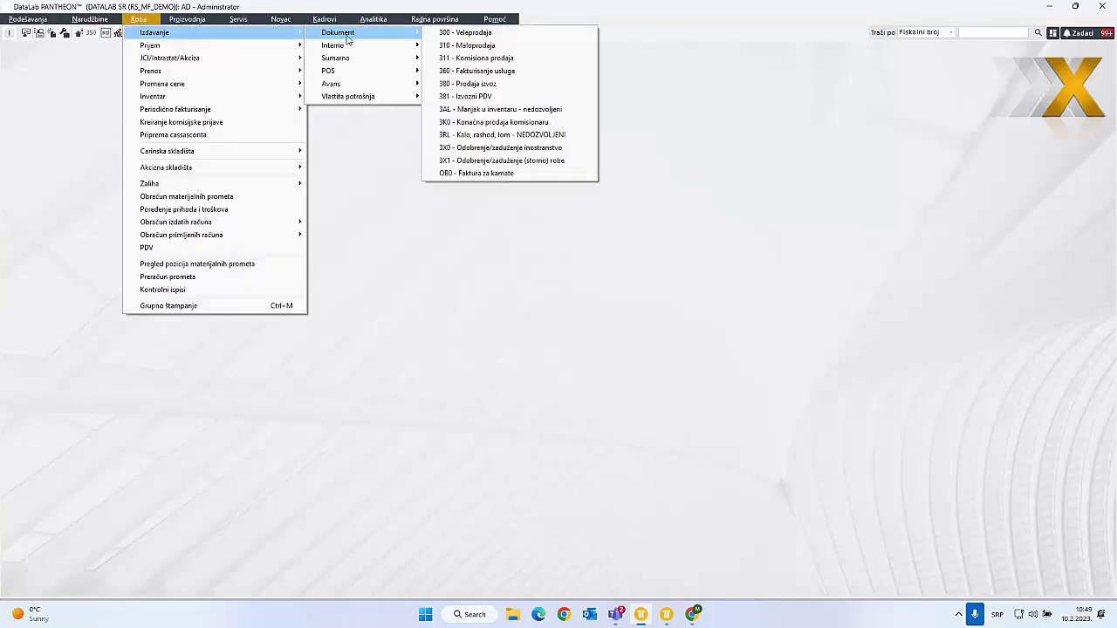
click(440, 33)
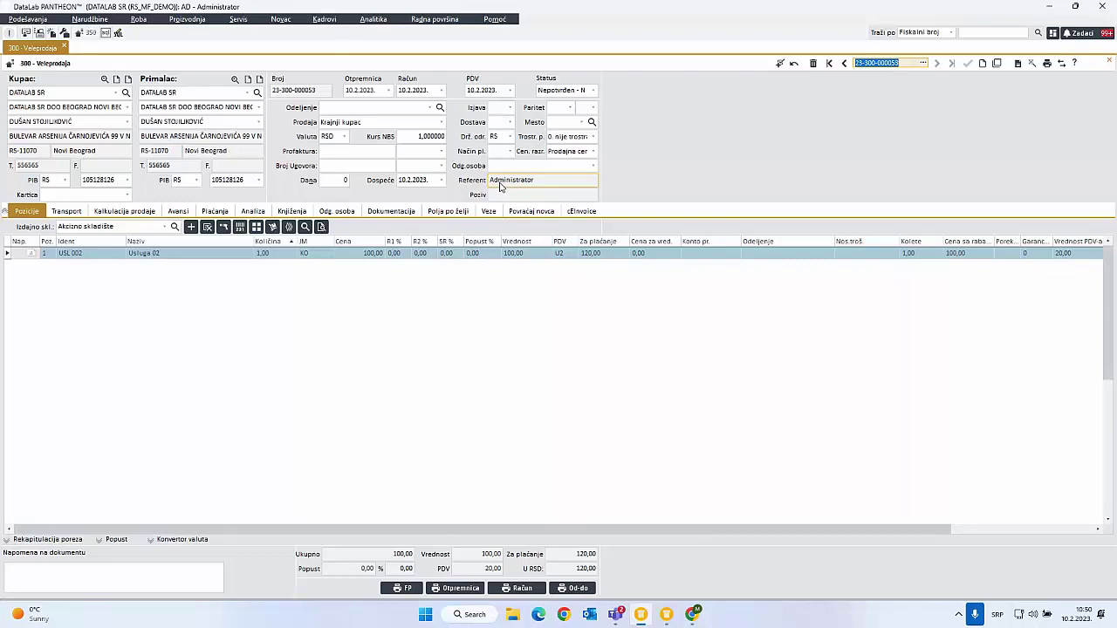
click(347, 167)
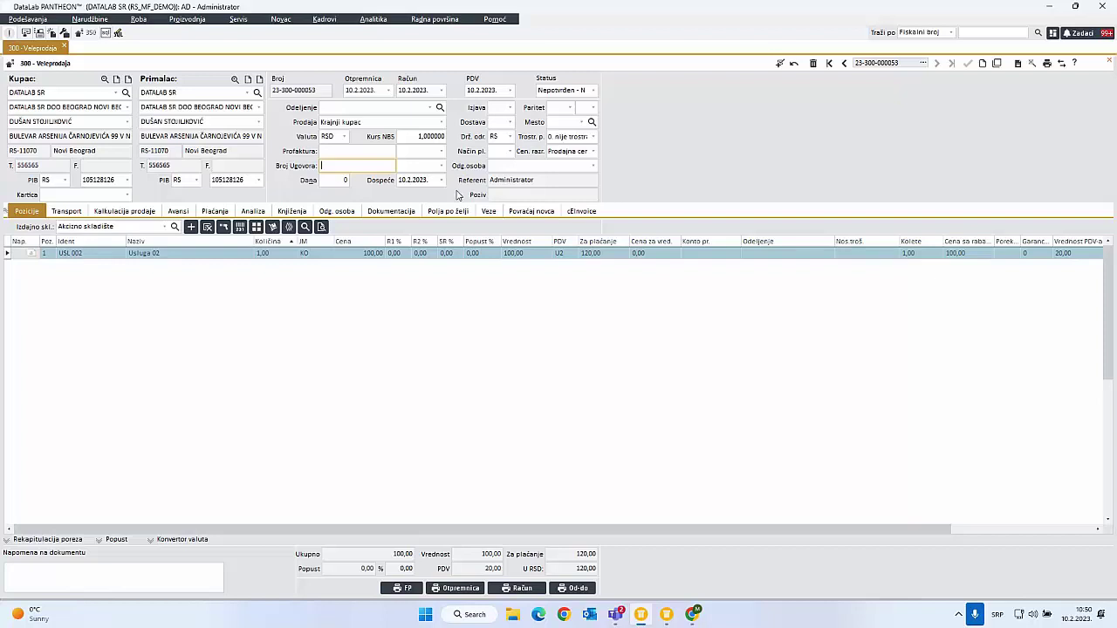
- Open the subject record of the buyer DATALAB SR and show its eServisi settings
click(28, 90)
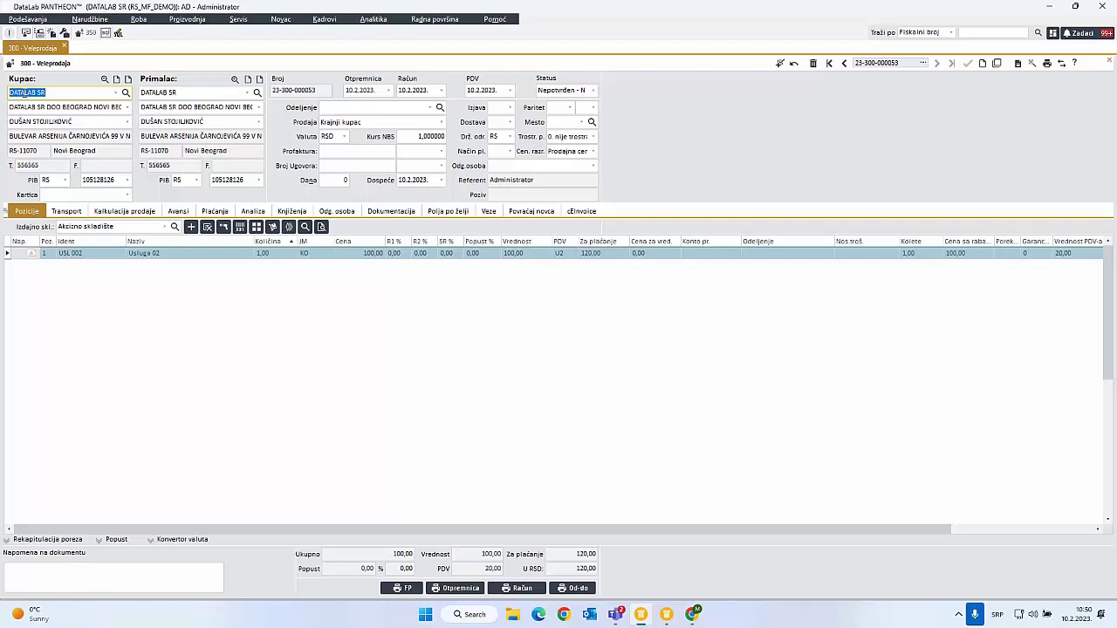
key(F2)
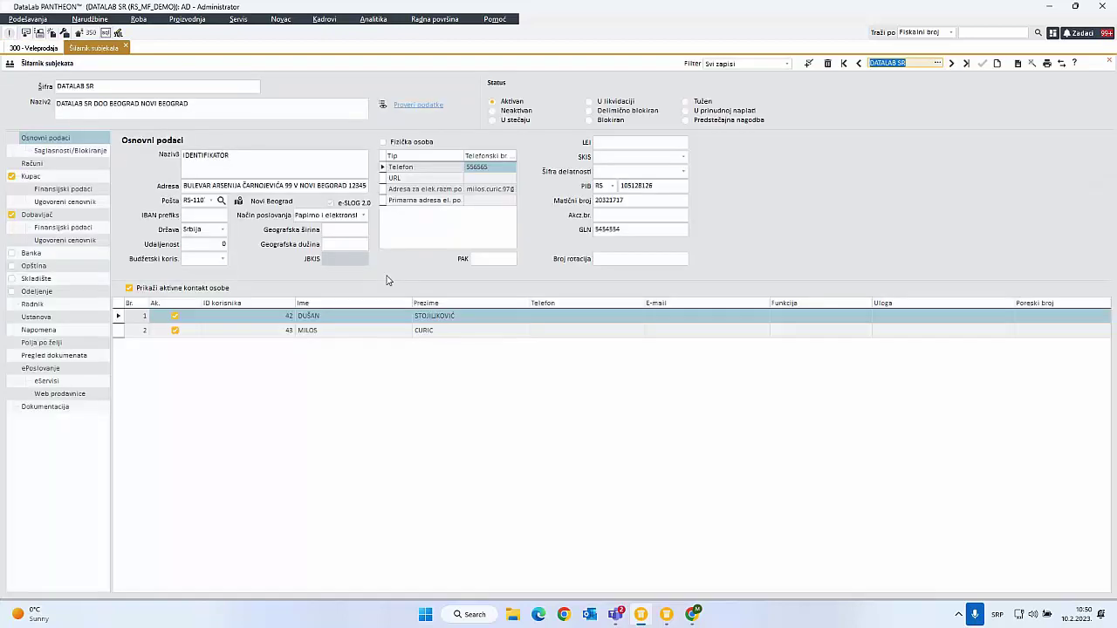
click(48, 382)
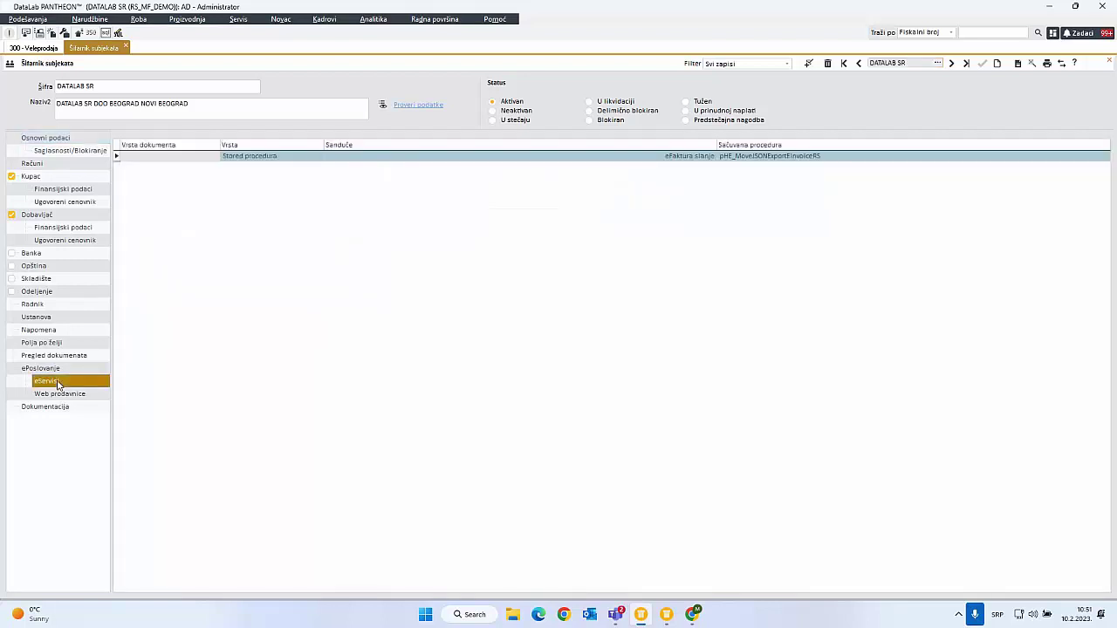
- Delete the existing Stored procedura row from the subject's eServisi settings
click(258, 161)
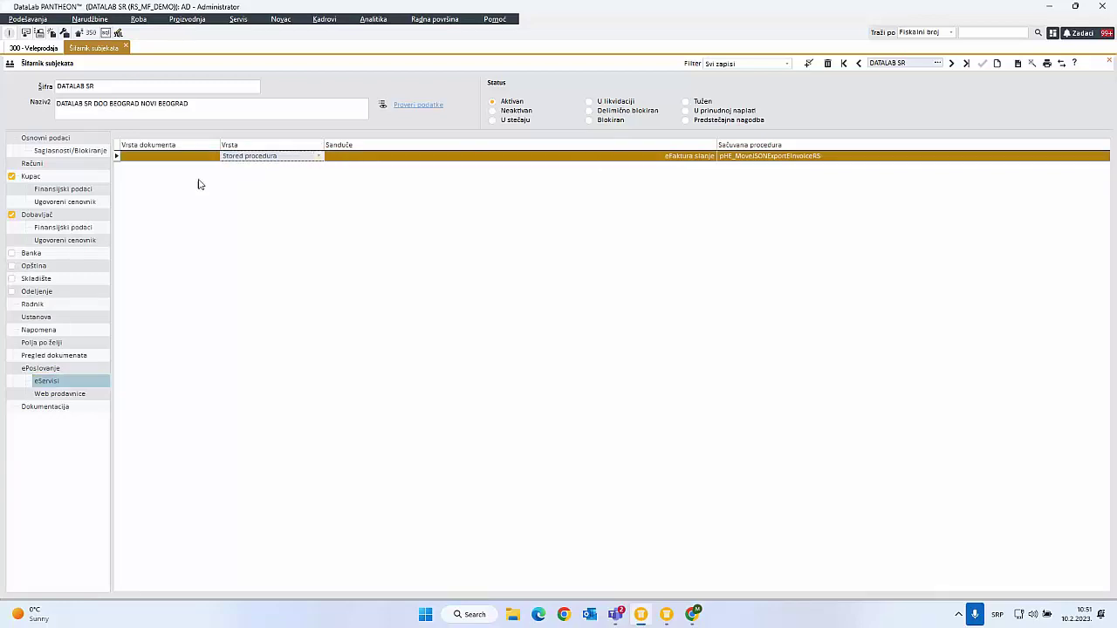
click(156, 157)
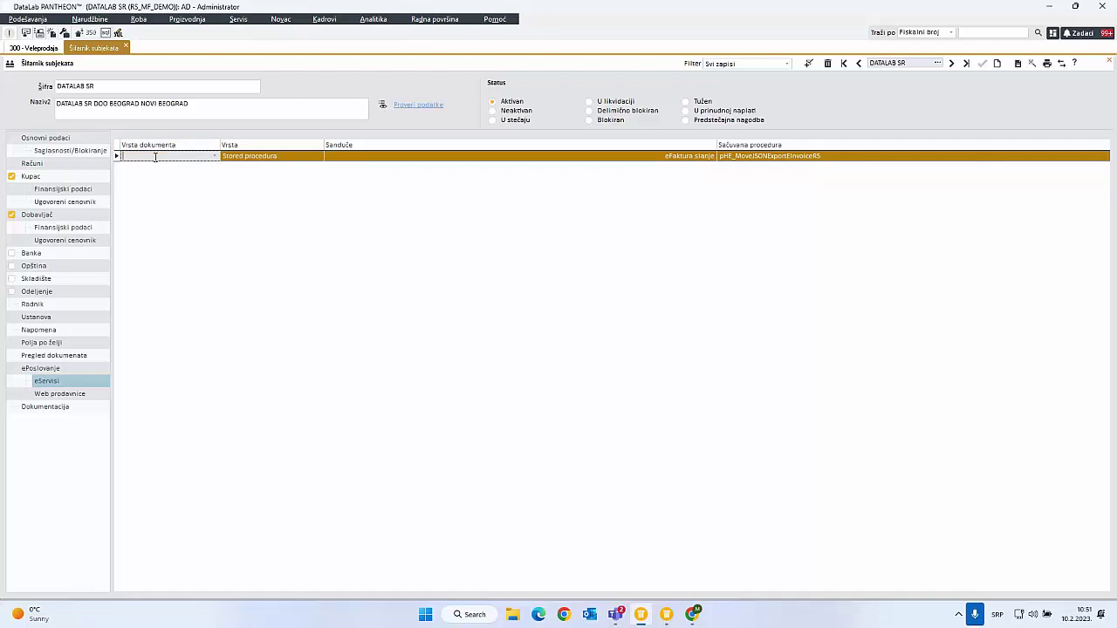
click(258, 158)
key(ctrl+Delete)
key(Return)
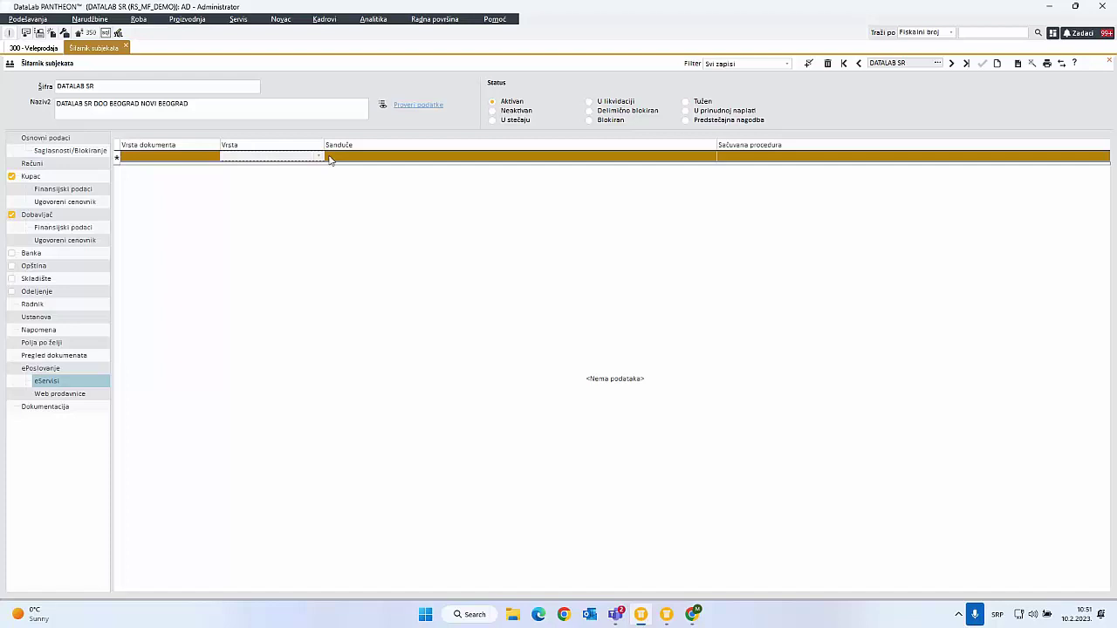
- Add an eServisi row with Vrsta set to Stored procedura and Sanduče set to eFaktura slanje
click(319, 157)
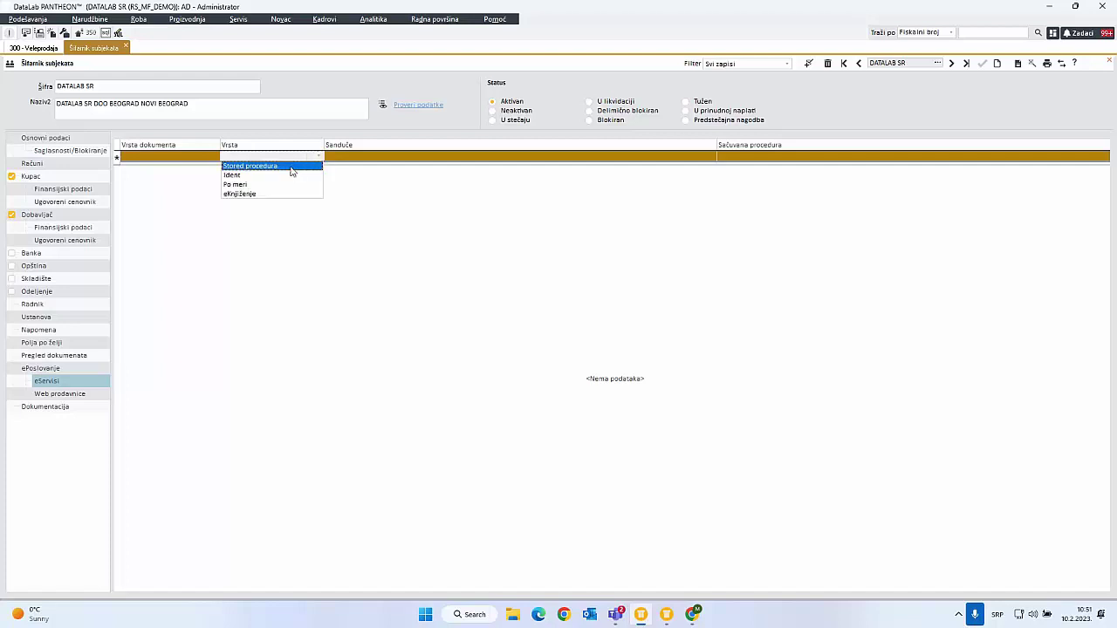
click(291, 164)
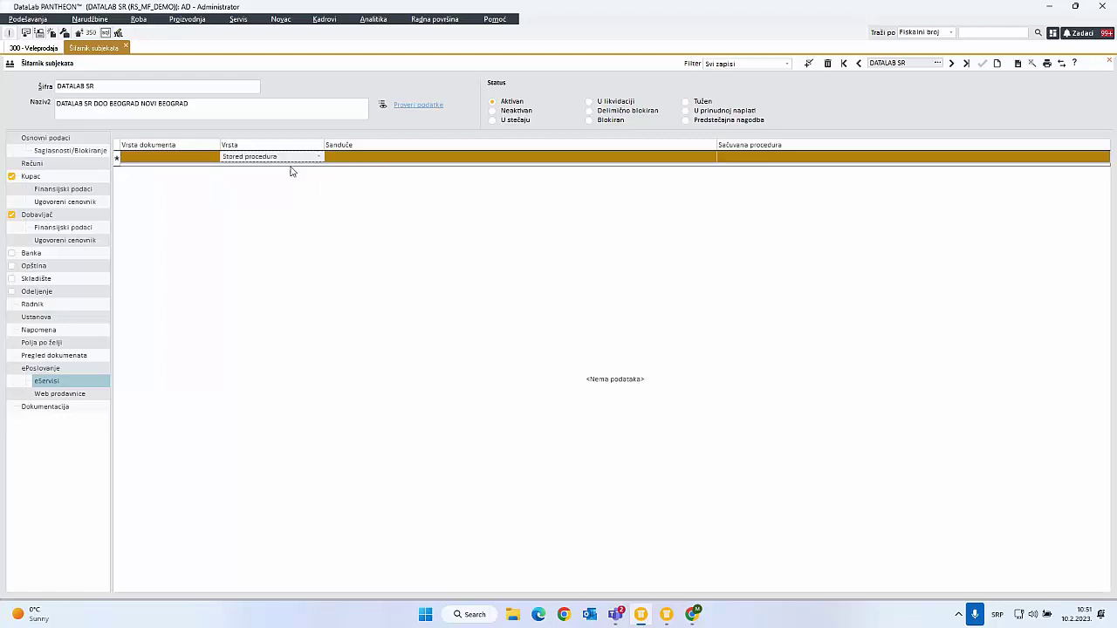
click(365, 160)
click(366, 158)
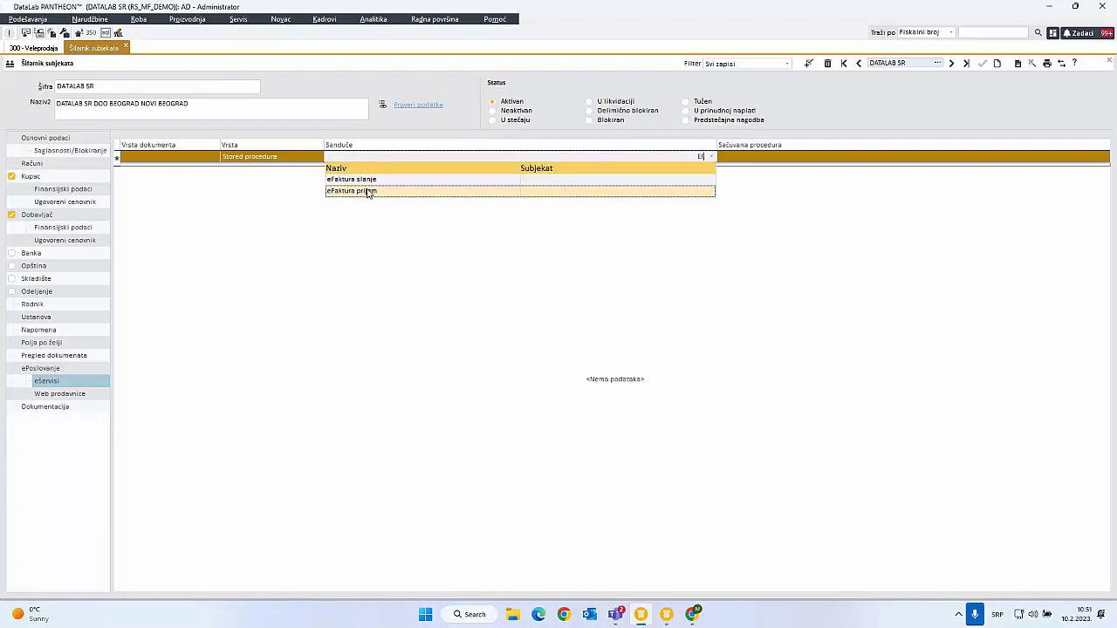
click(368, 180)
- Set the row's Sačuvana procedura to pHE_MoveJSONExportEInvoiceRS, save it and close Šifarnik subjekata
click(756, 157)
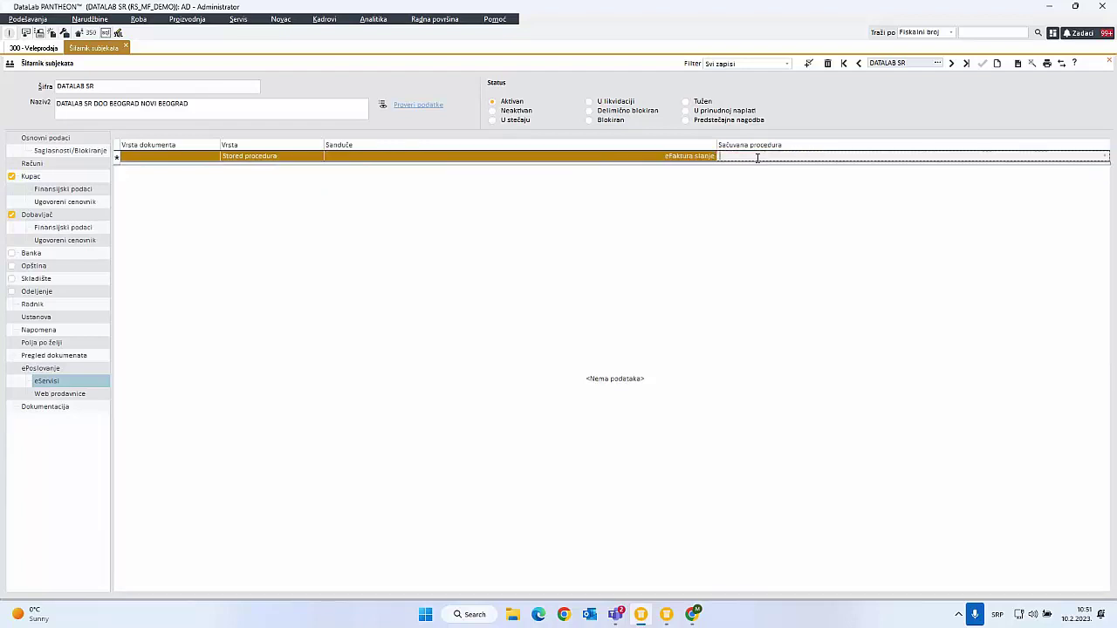
text(PHEP)
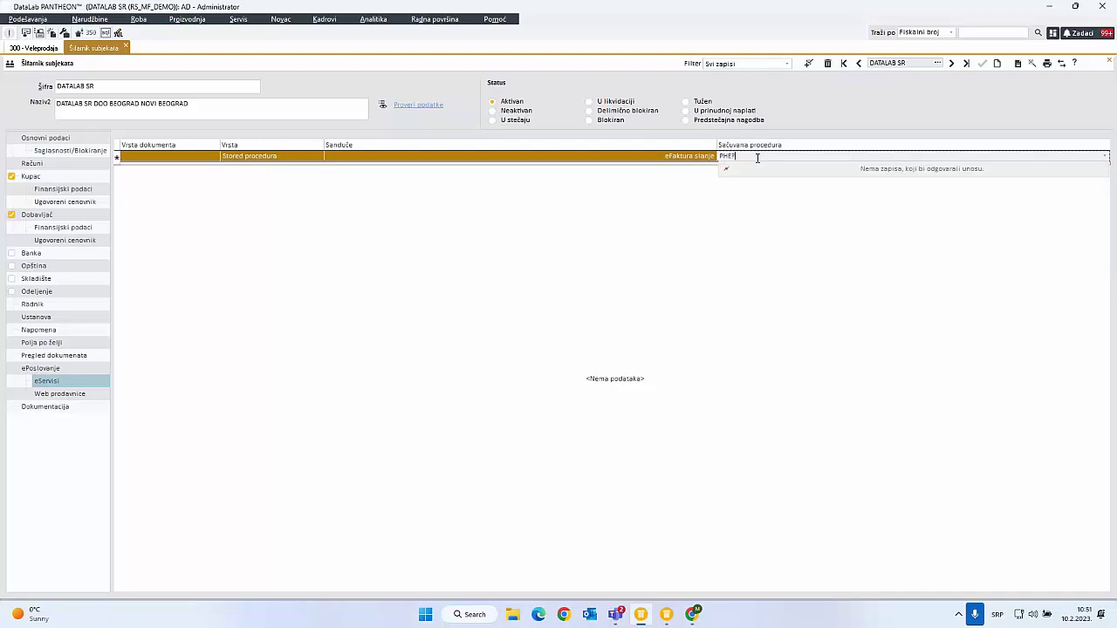
key(BackSpace)
text(_MOVEJS)
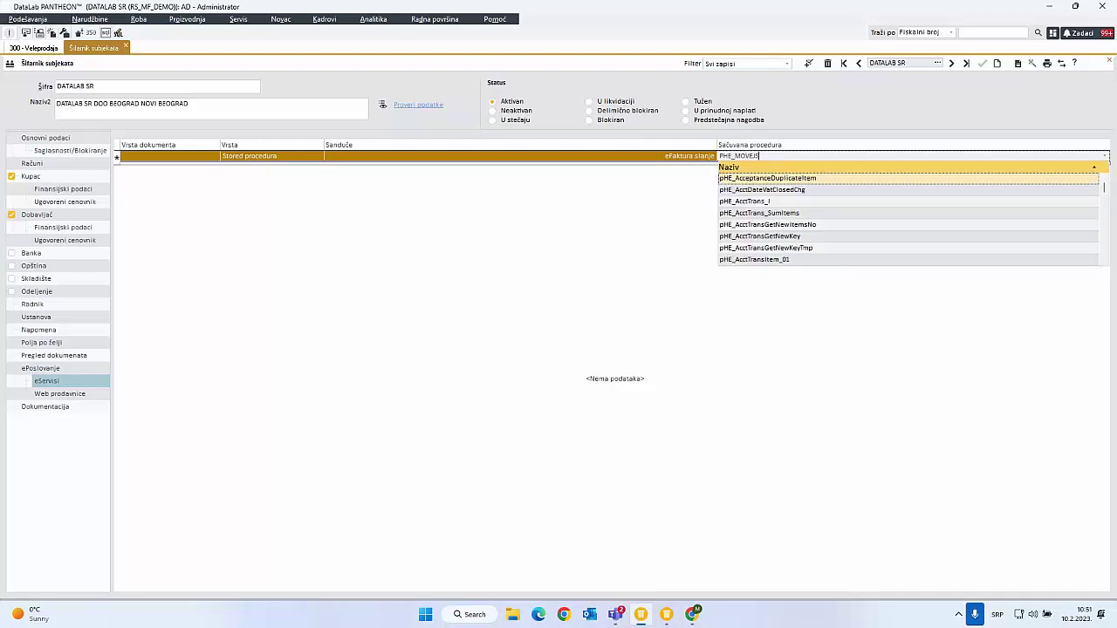
click(760, 178)
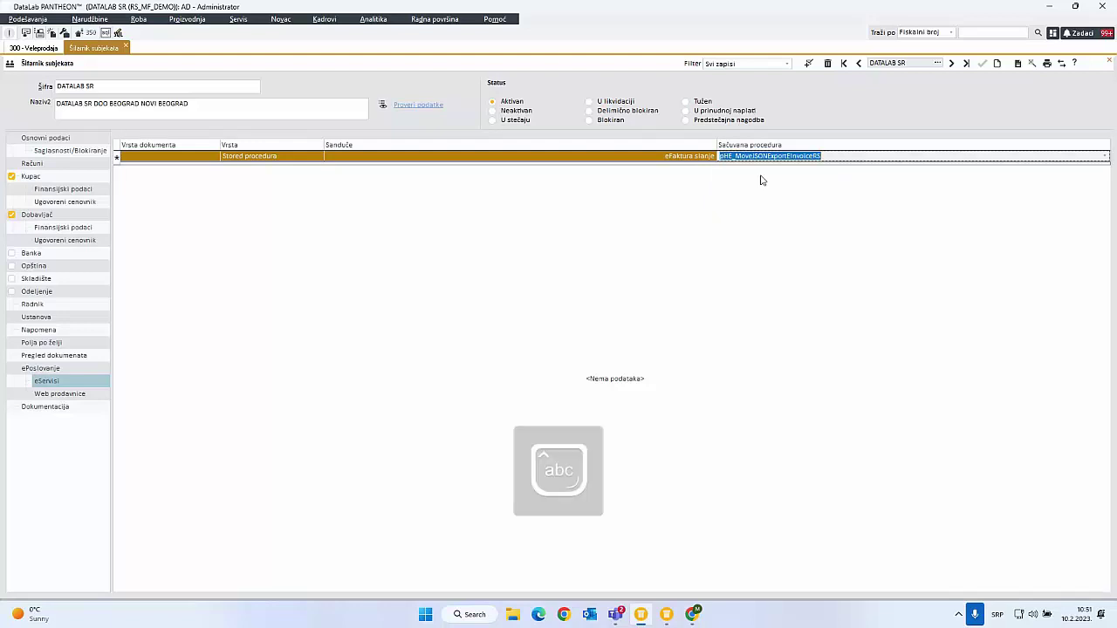
key(Return)
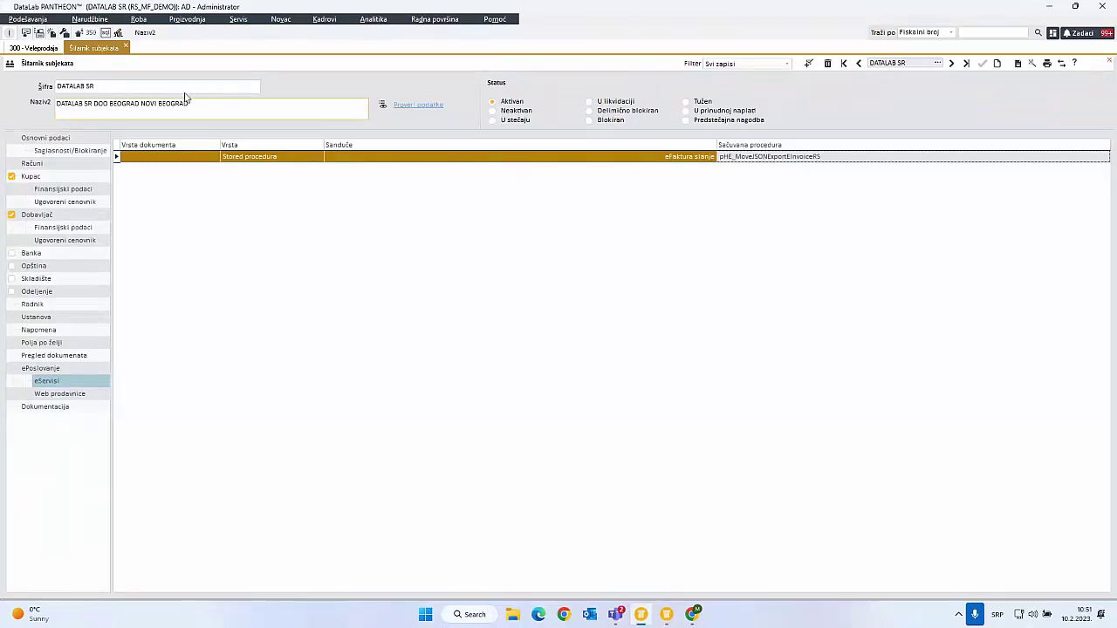
click(114, 50)
click(125, 48)
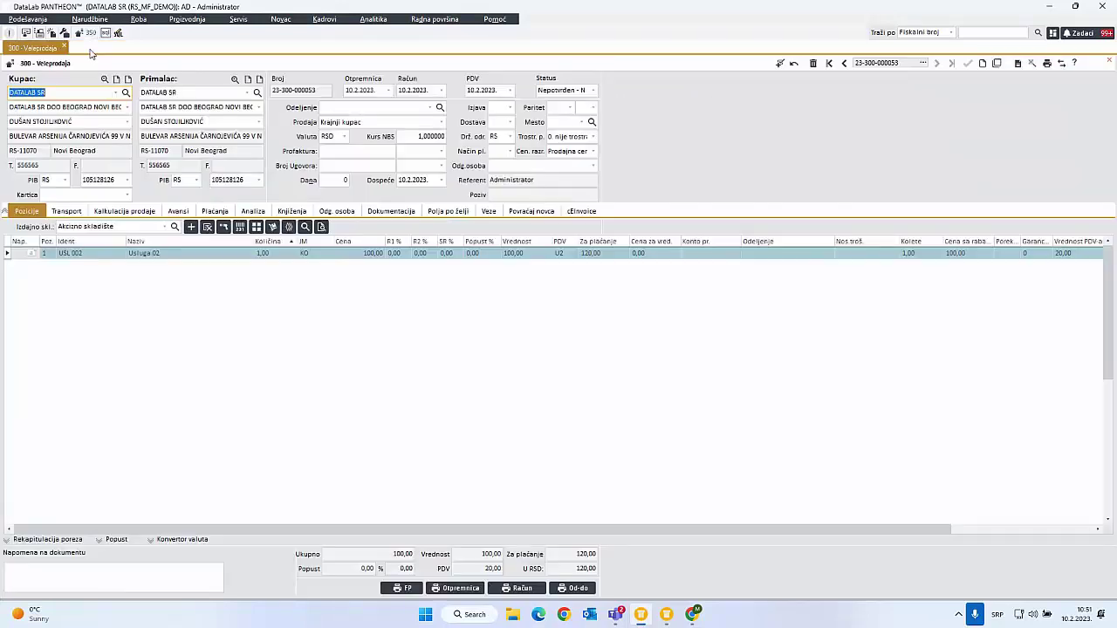
- Open Oblikovanje poslovnih procesa, search for processes starting with "ef" and load eFakture Provera SEF
click(29, 18)
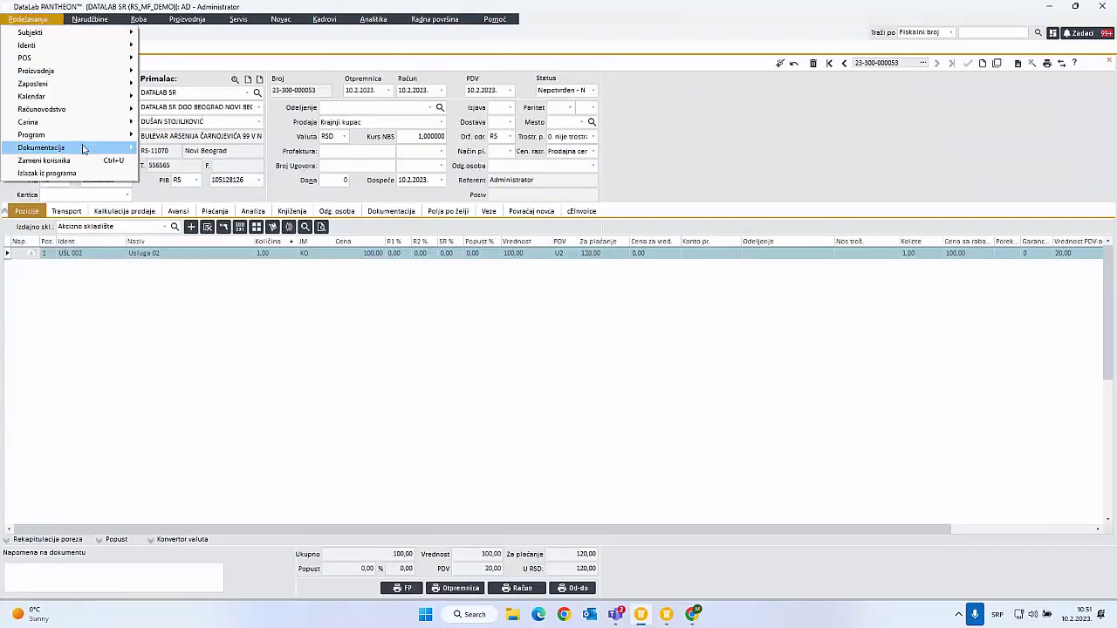
mouse_move(87, 147)
click(199, 189)
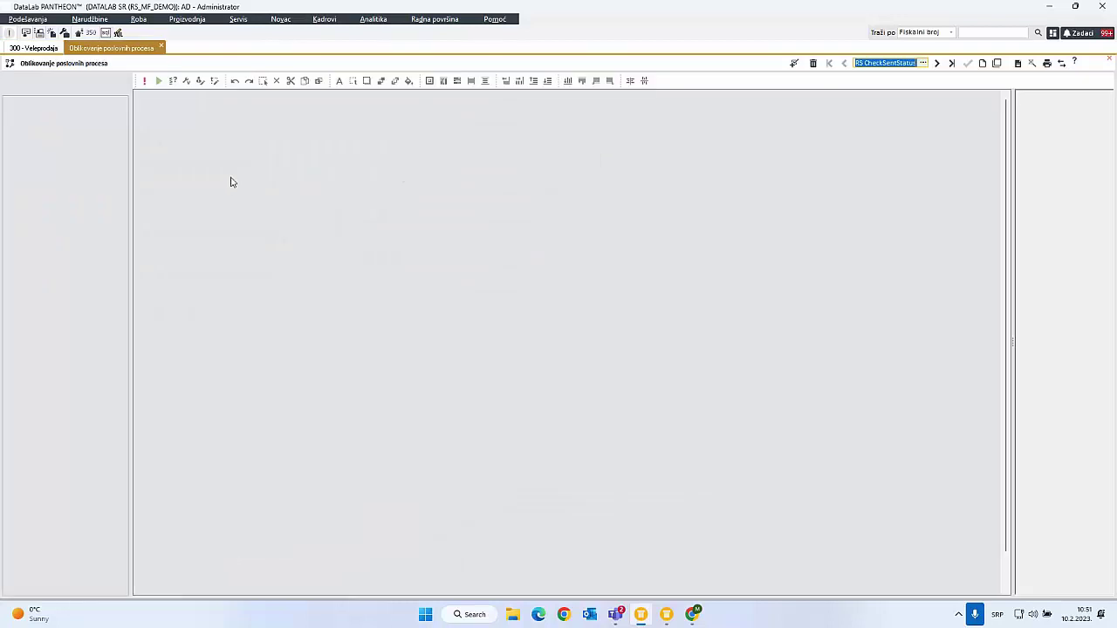
text(ef)
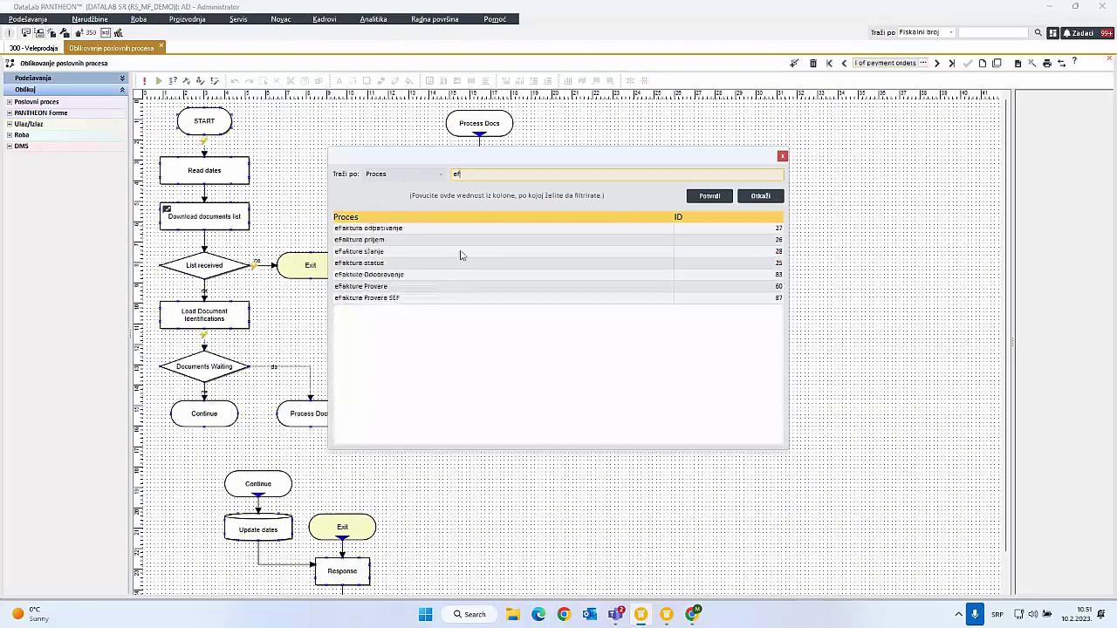
click(399, 299)
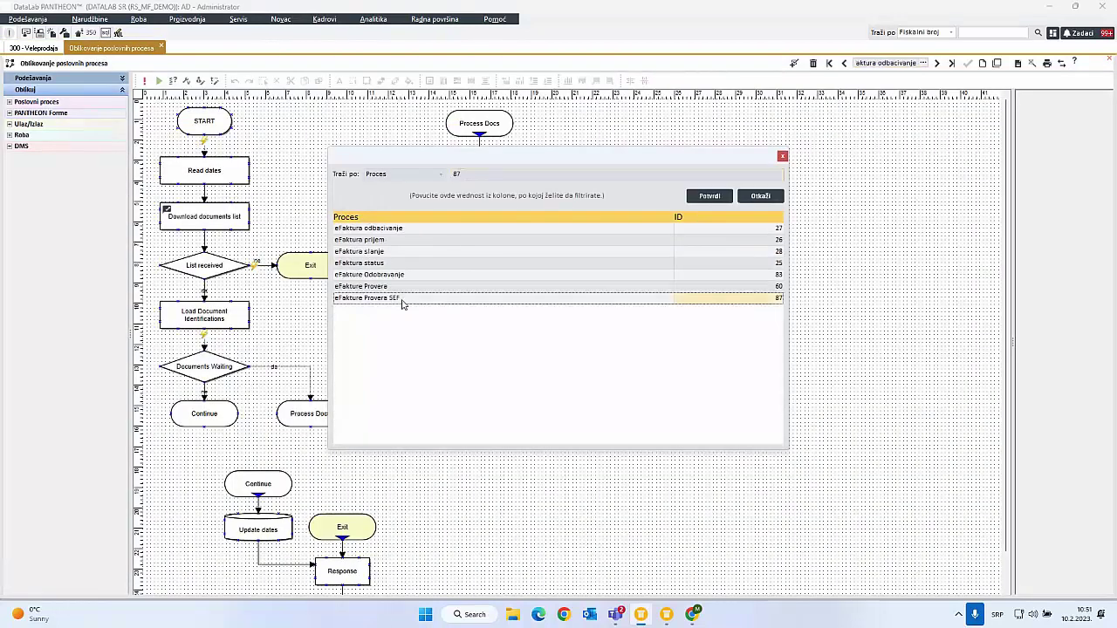
click(707, 202)
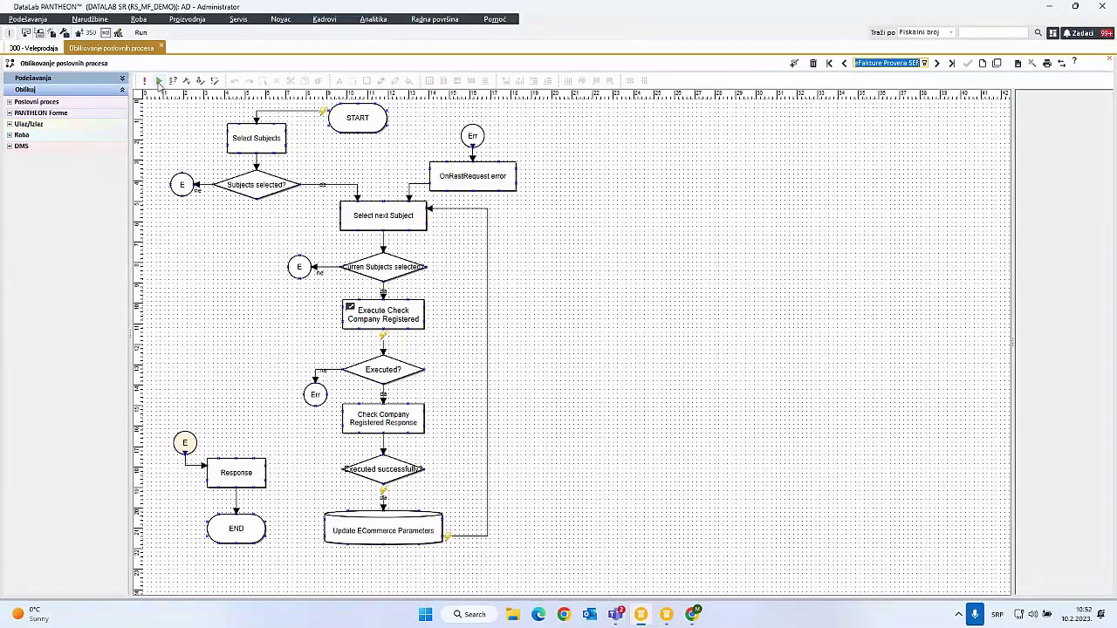
- Run the eFakture Provera SEF workflow and acknowledge its completion
click(159, 81)
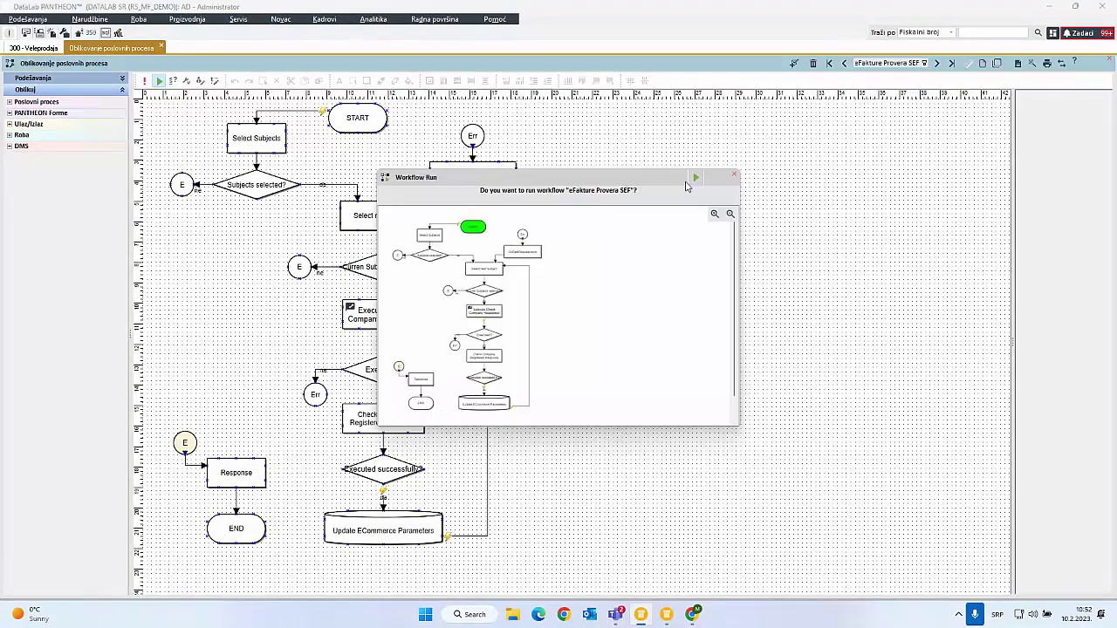
click(697, 179)
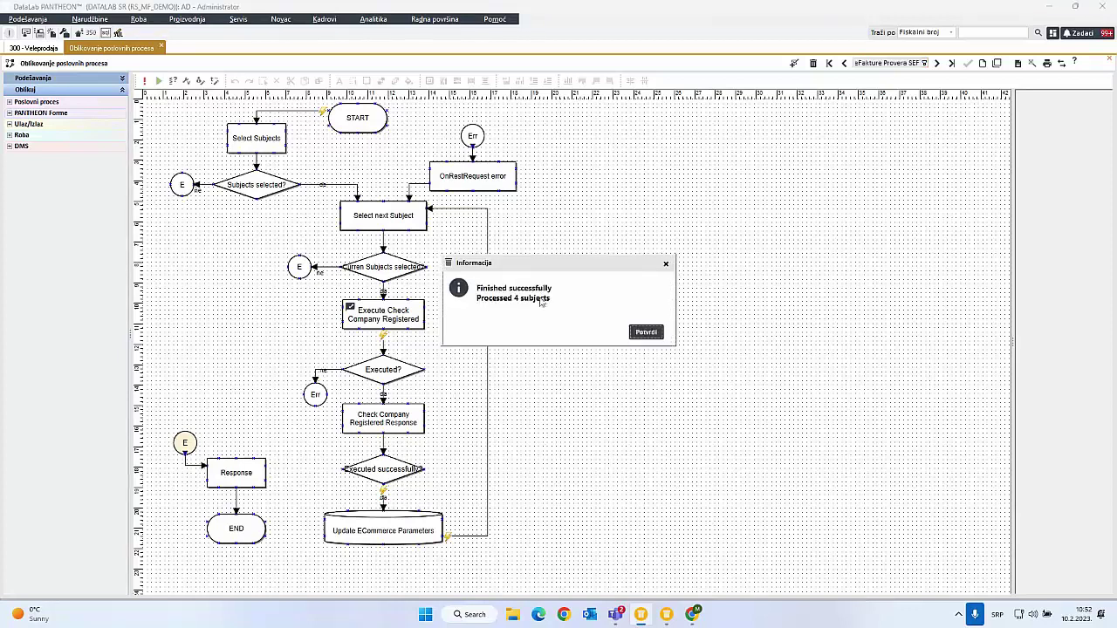
click(647, 332)
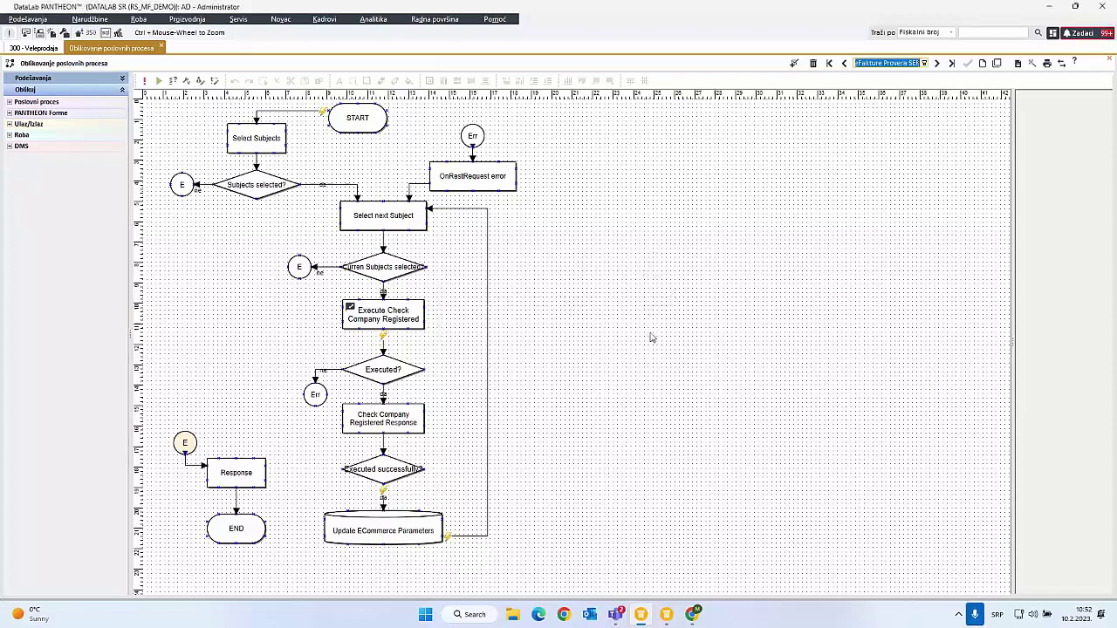
- Open the DATALAB SR buyer's record from the wholesale invoice, check its eServisi entries and close Šifarnik subjekata
click(37, 19)
mouse_move(83, 149)
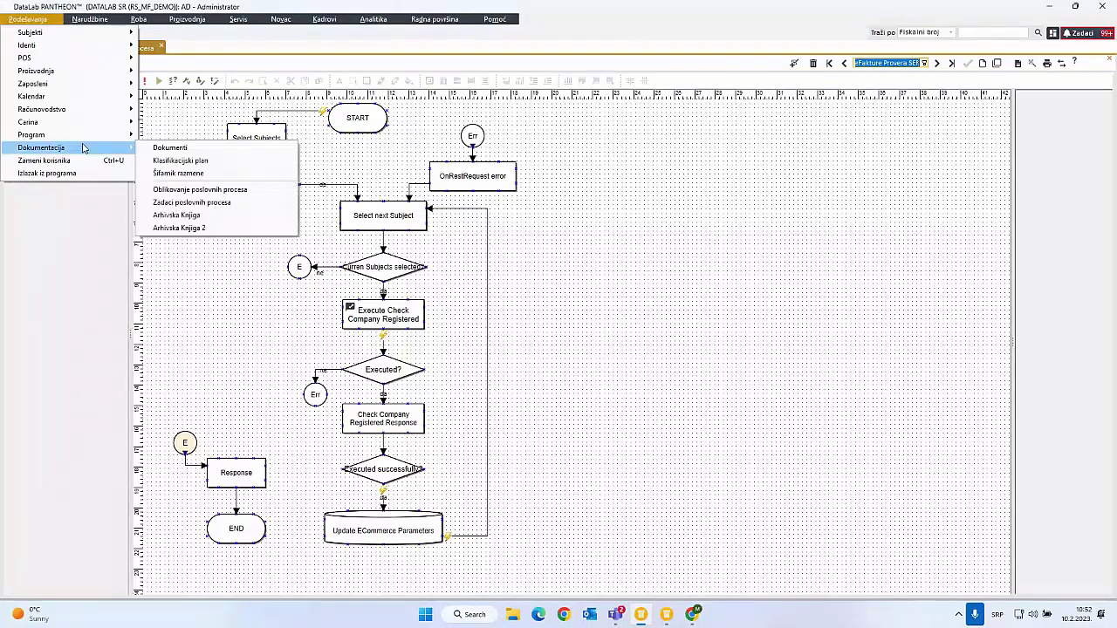
click(229, 191)
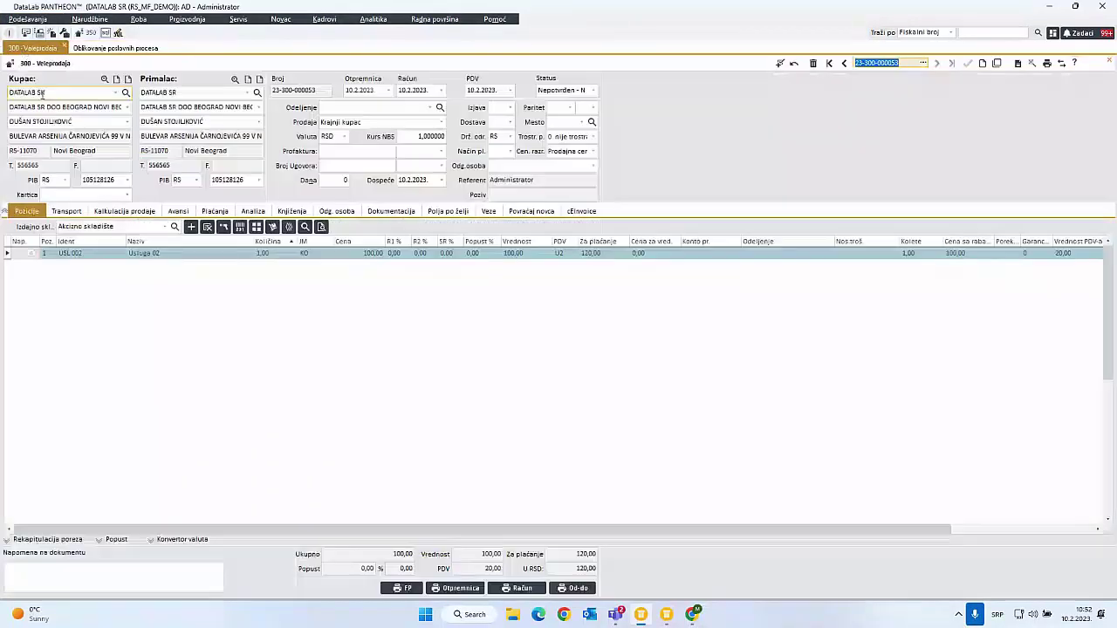
double_click(42, 93)
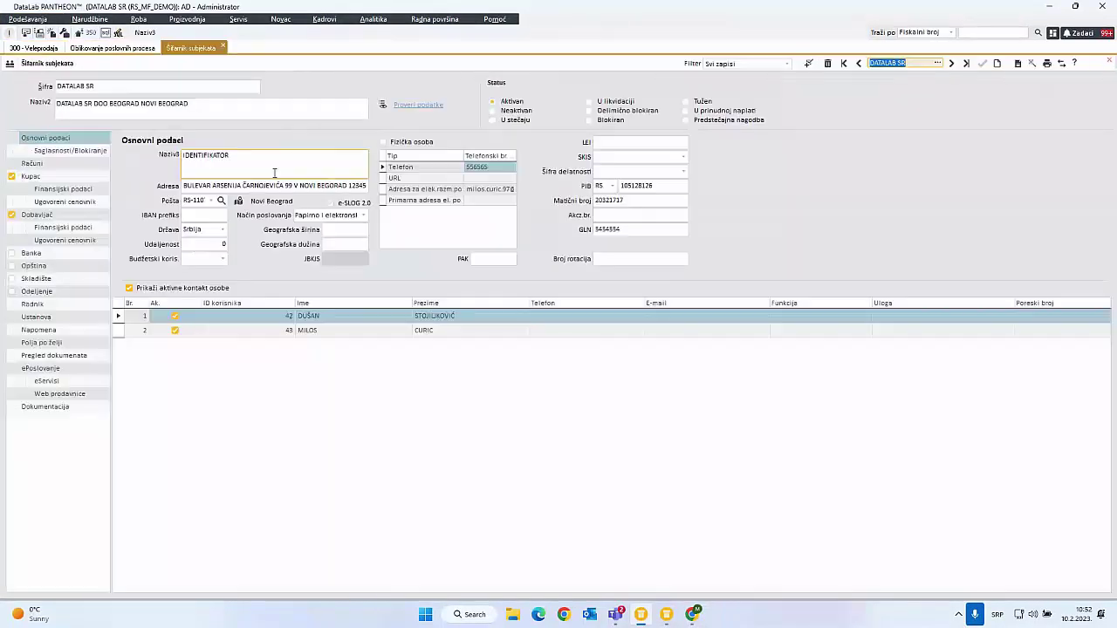
click(63, 381)
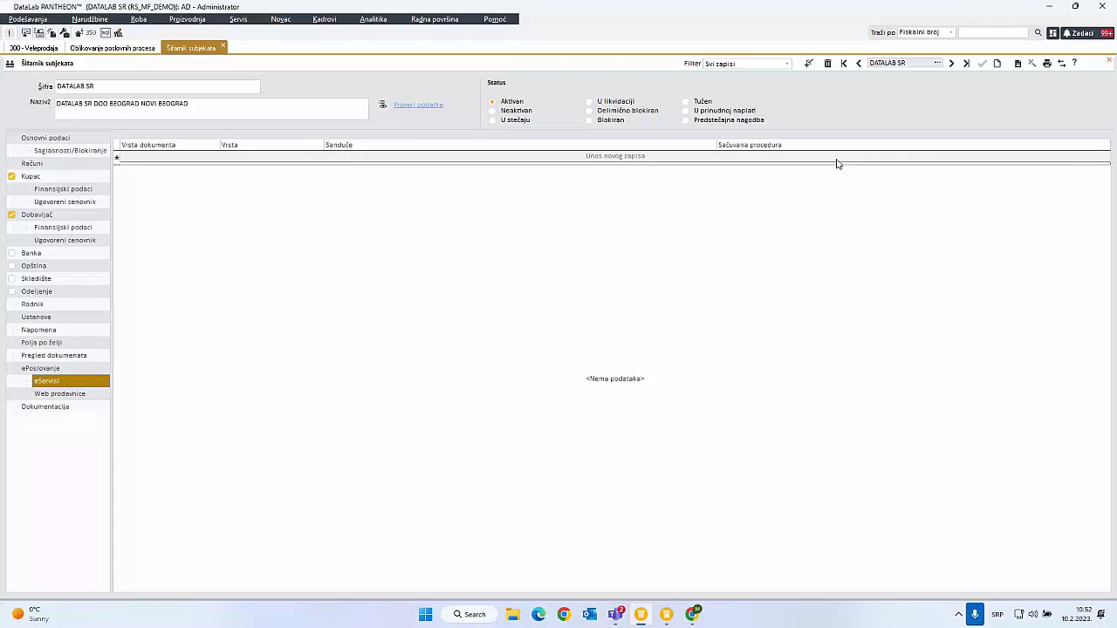
click(223, 47)
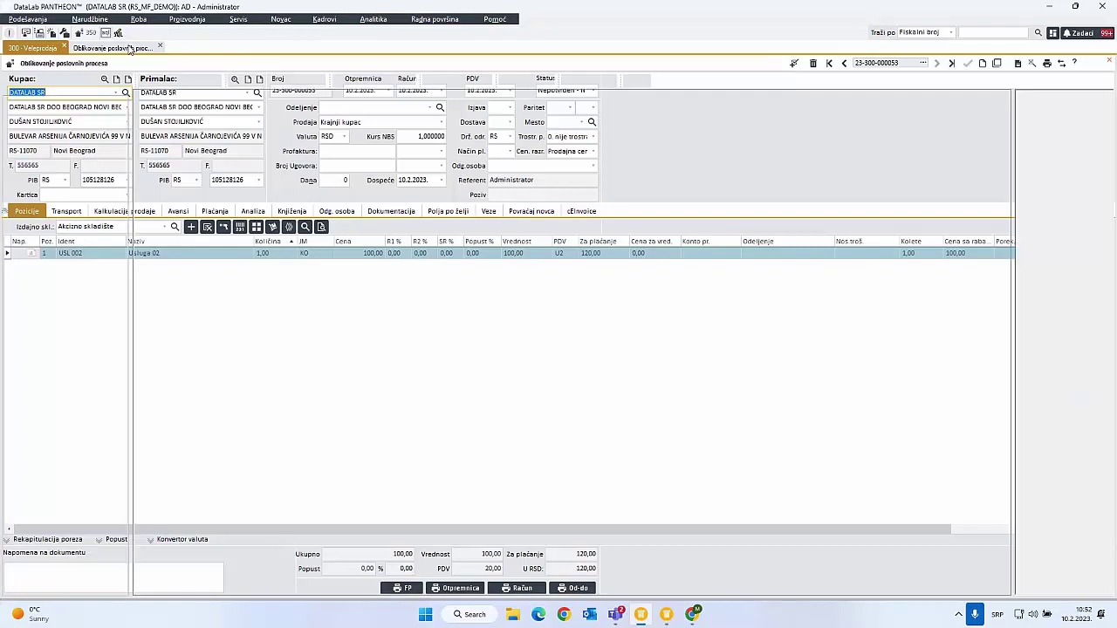
- View the eFakture Provera SEF process settings and its Dostupno na formi assignment, and return to the wholesale invoice
click(129, 49)
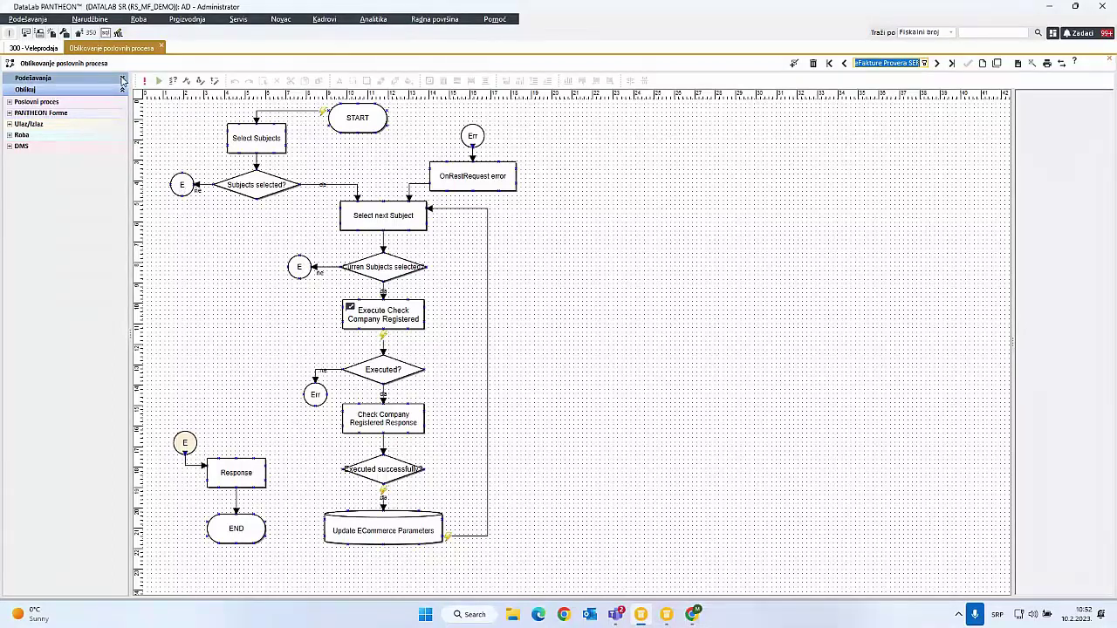
click(122, 79)
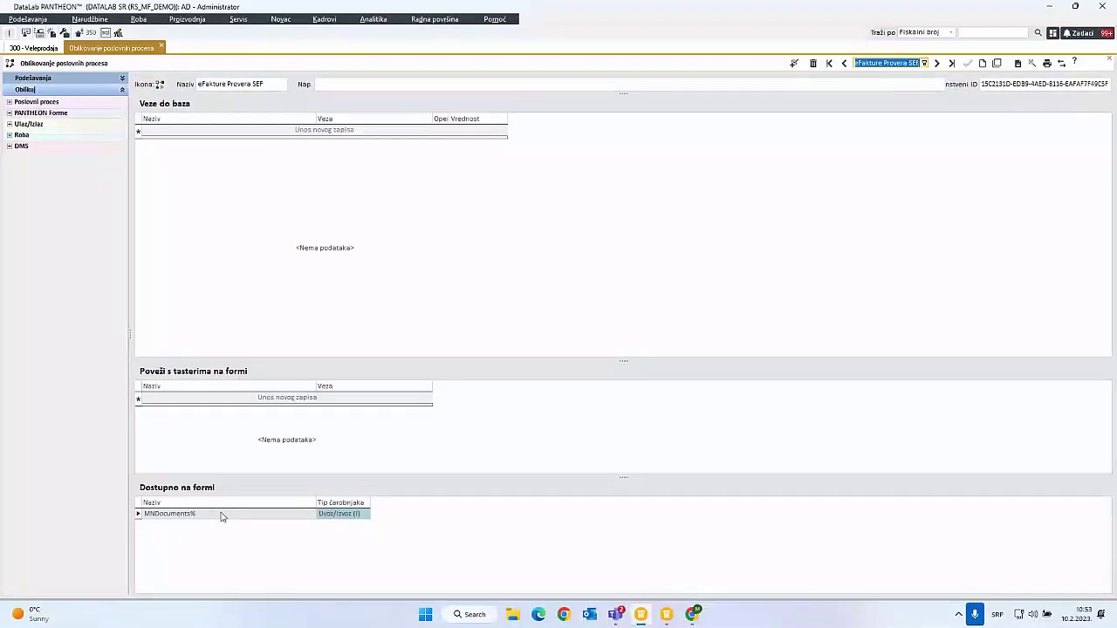
click(33, 48)
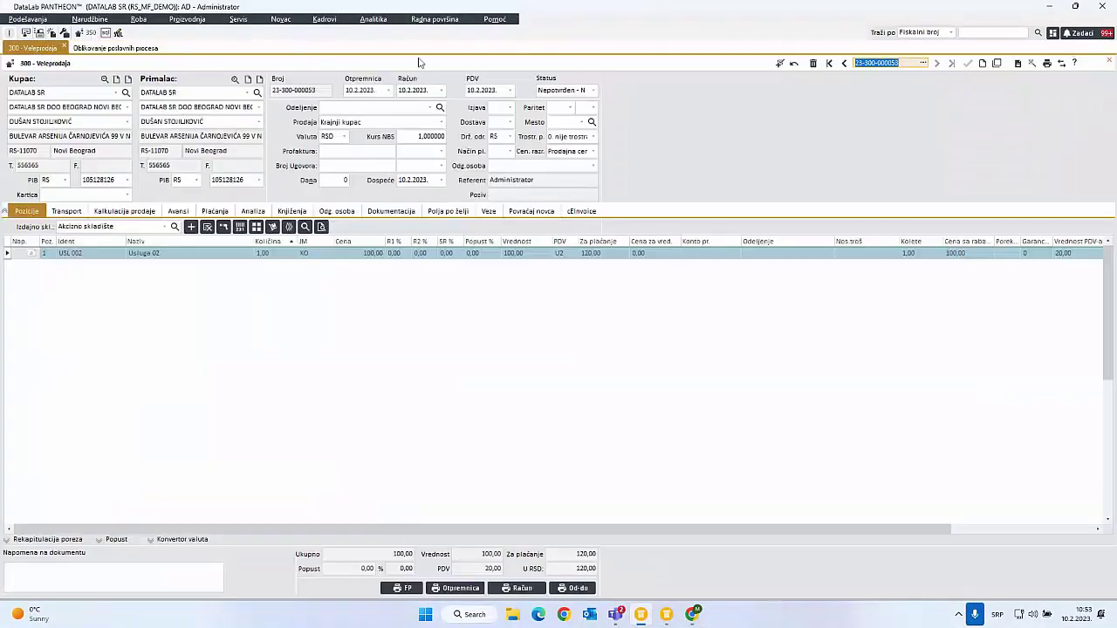
- Open Dokumenti, view the list of available workflows including eFakture Provera SEF, and close Dokumenti
click(28, 18)
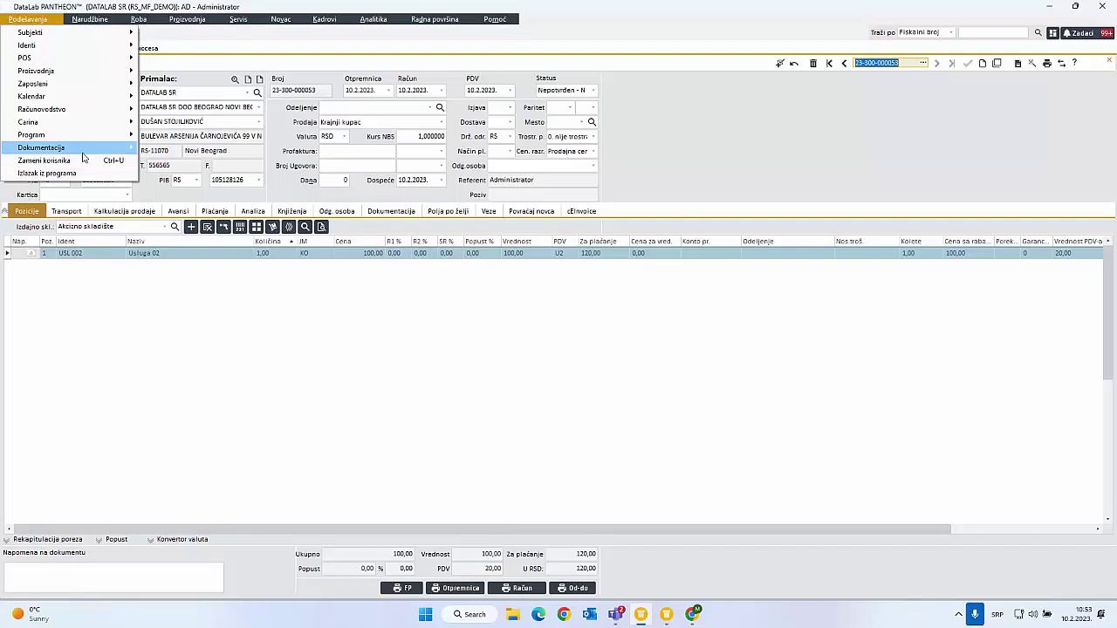
mouse_move(84, 150)
click(231, 150)
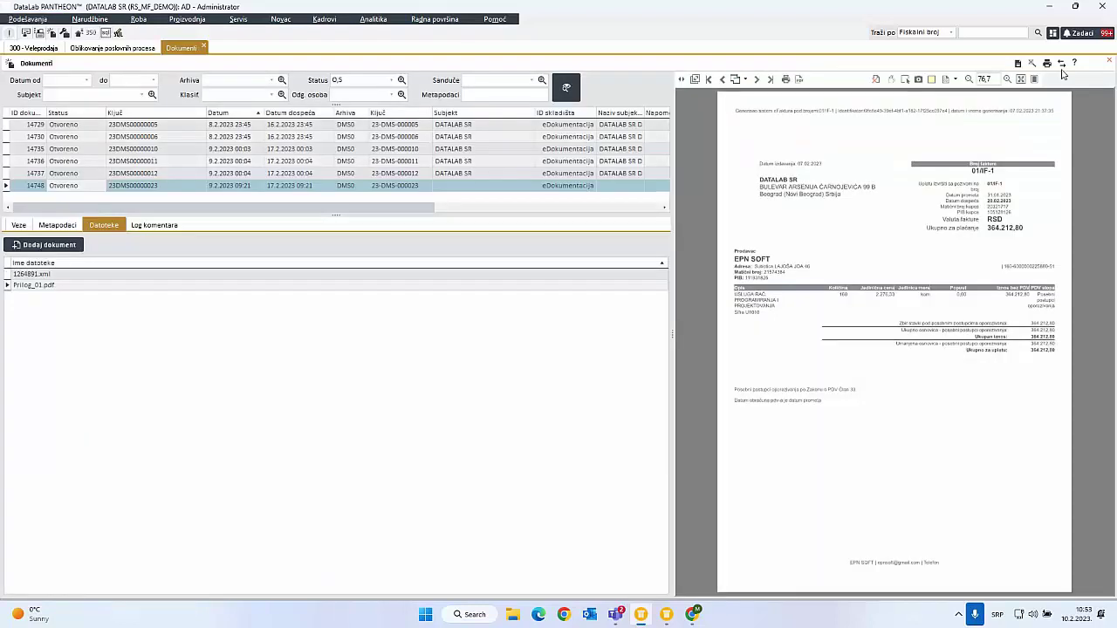
click(1061, 63)
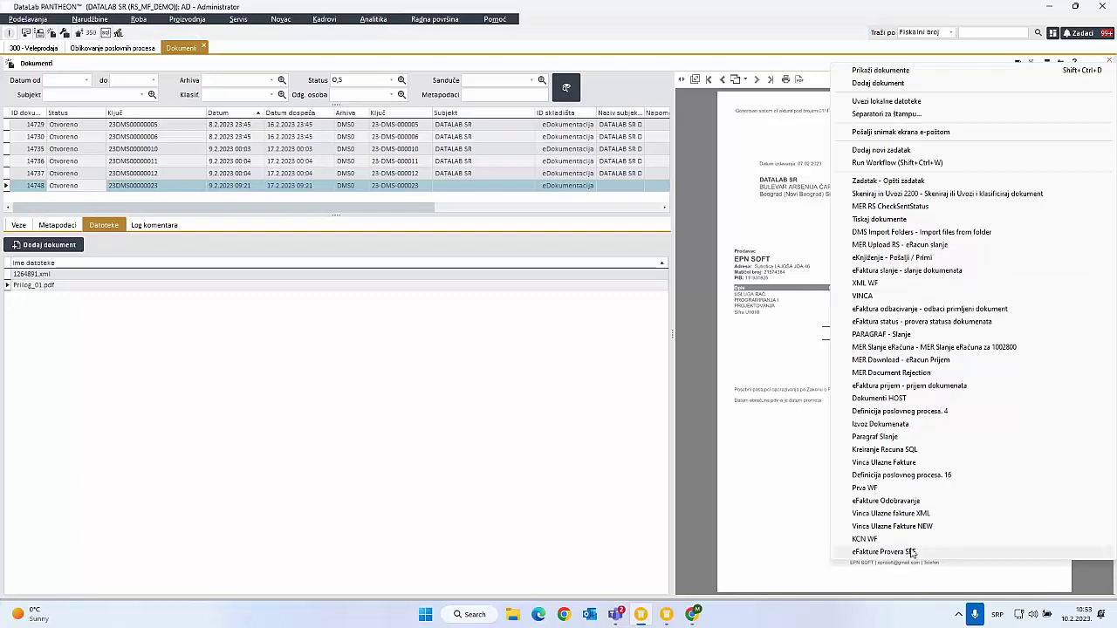
click(461, 385)
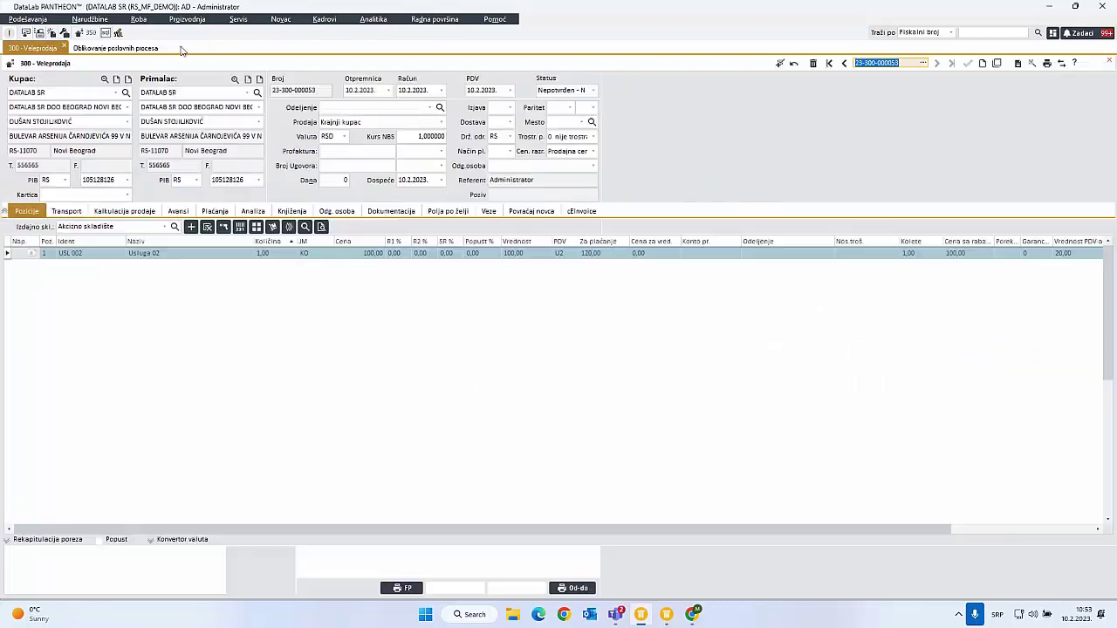
middle_click(182, 49)
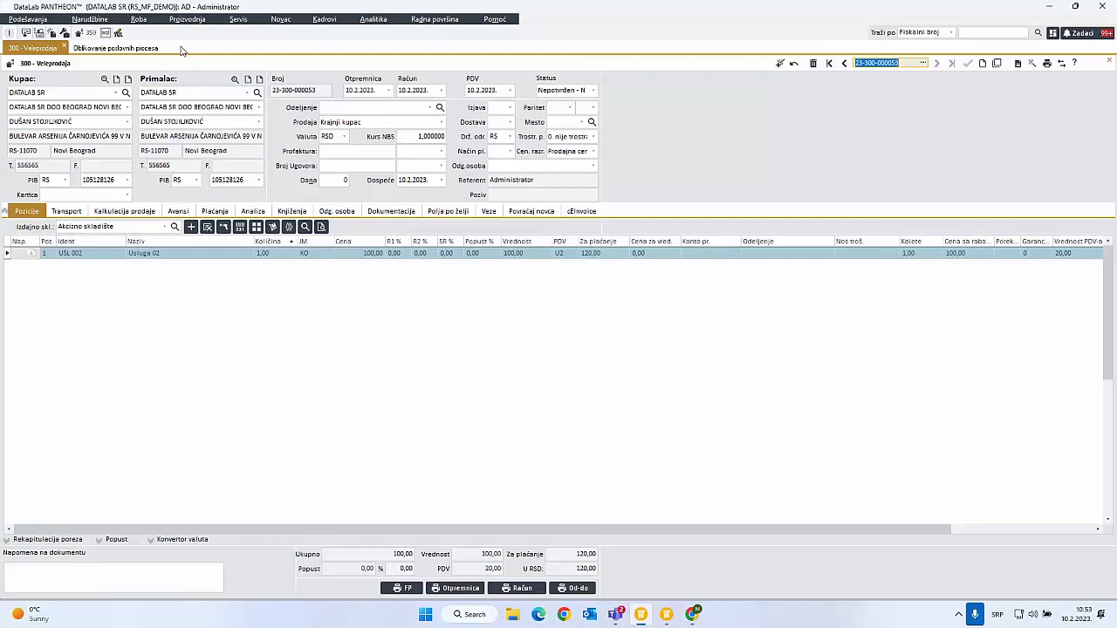
- View the wholesale invoice's Ispis dokumenata options and close them
click(578, 589)
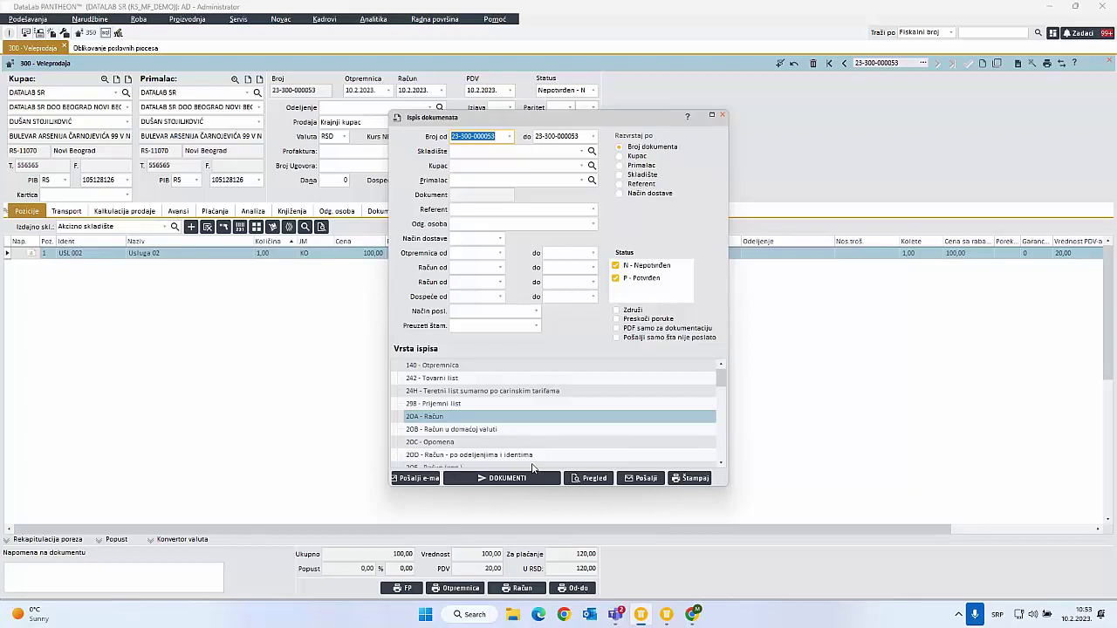
click(723, 115)
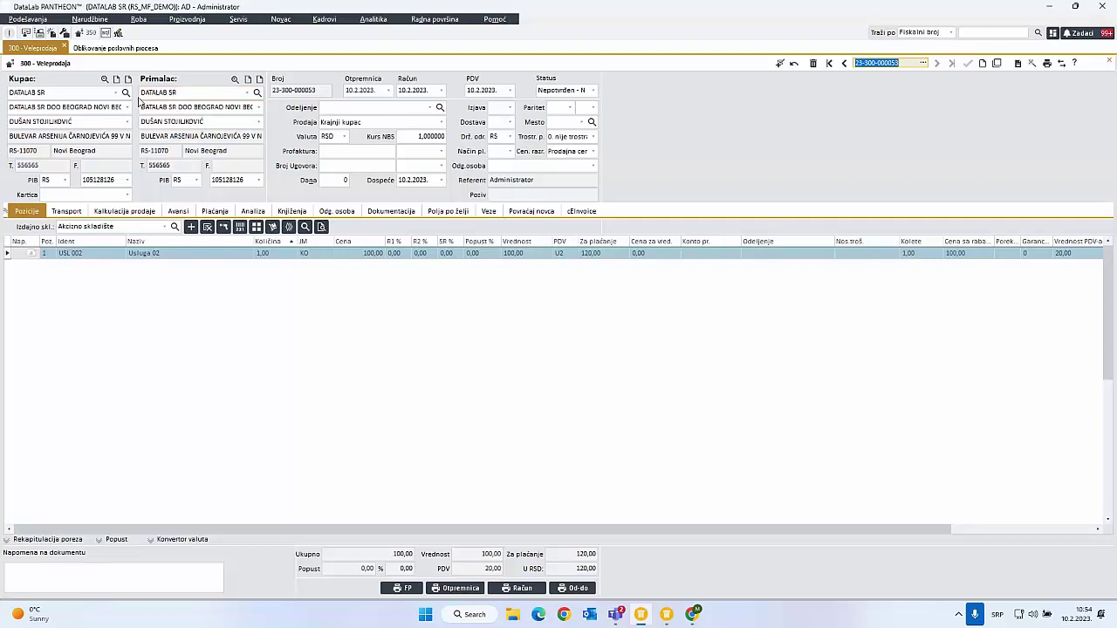
- Add an eServisi row for the DATALAB SR buyer with Vrsta Stored procedura and Sanduče eFaktura slanje
double_click(29, 94)
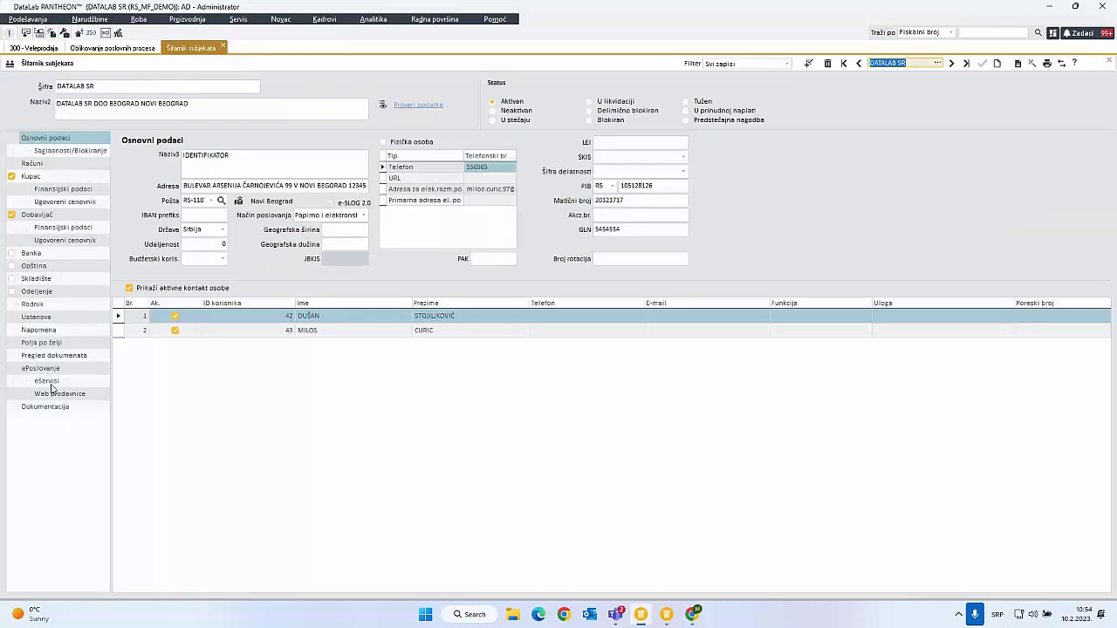
click(47, 382)
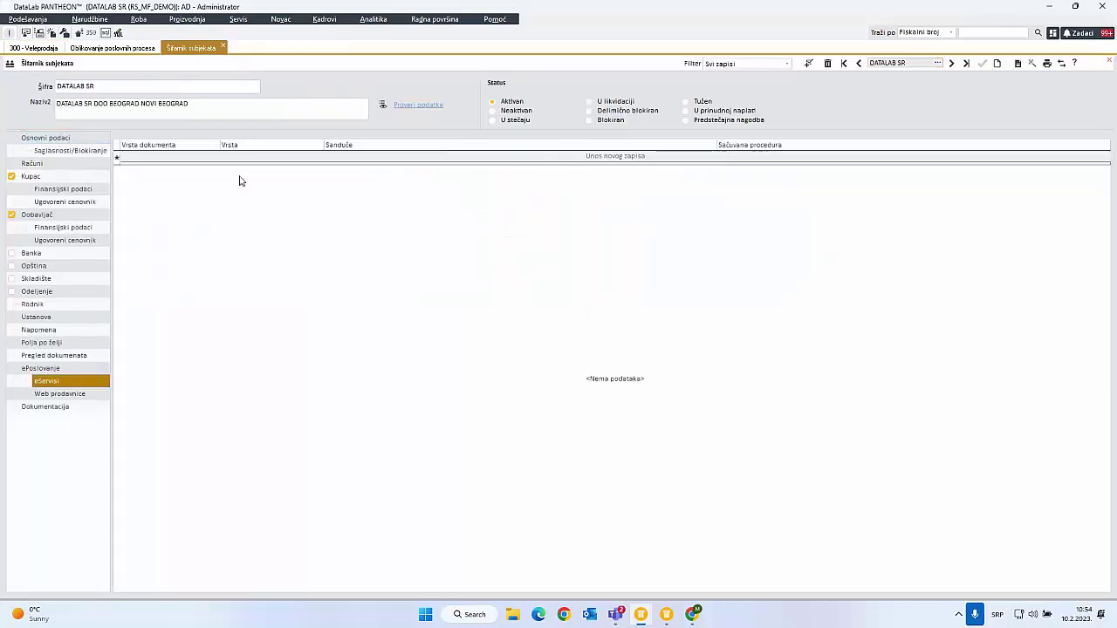
click(320, 157)
click(317, 166)
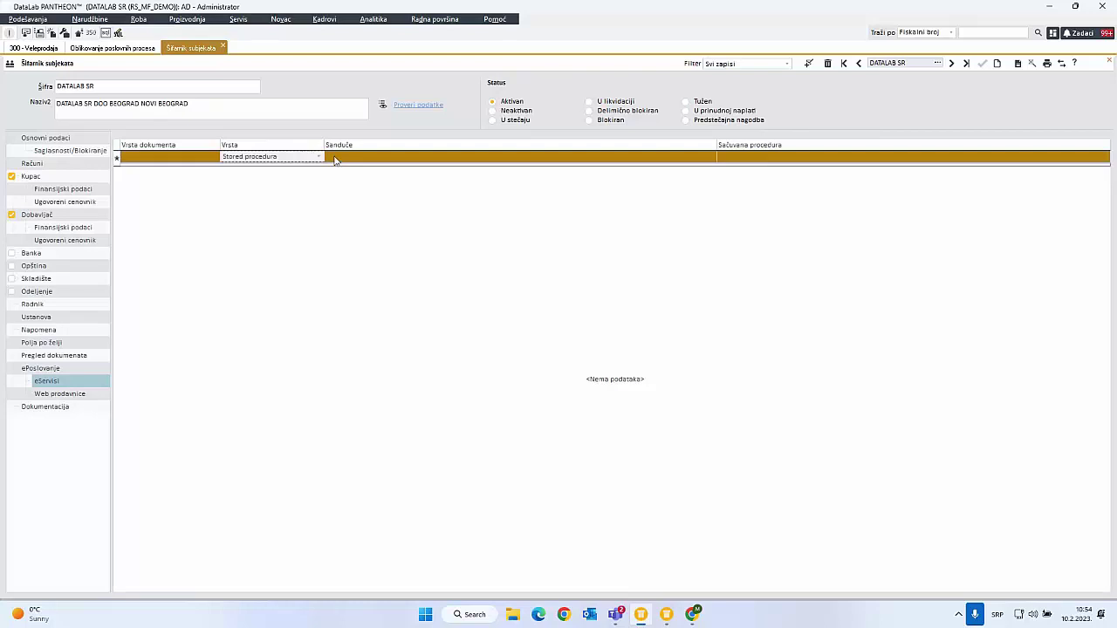
click(336, 157)
click(337, 158)
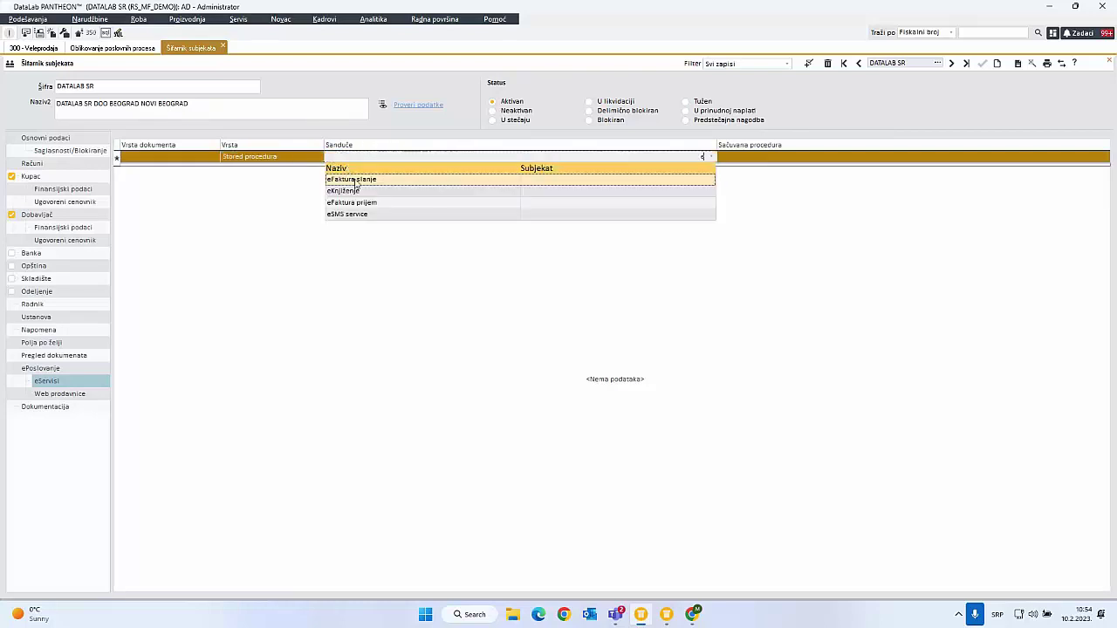
click(358, 185)
- Set the new row's Sačuvana procedura to pHE_MoveJSONExportEInvoiceRS, save it and close the DATALAB SR record
click(768, 163)
text(ph)
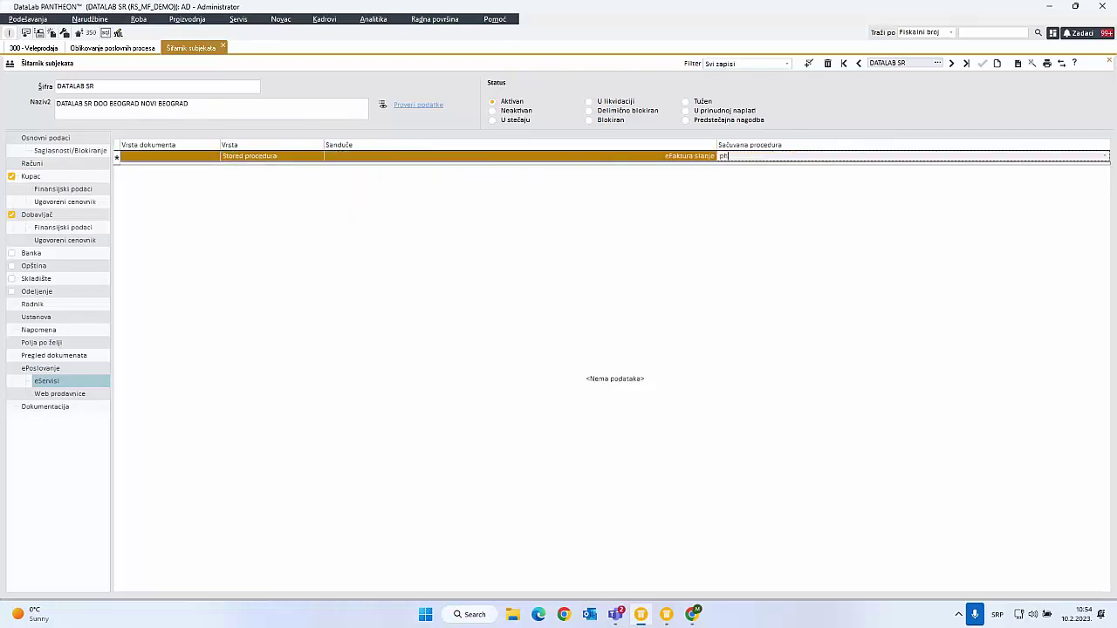
text(e_movejs)
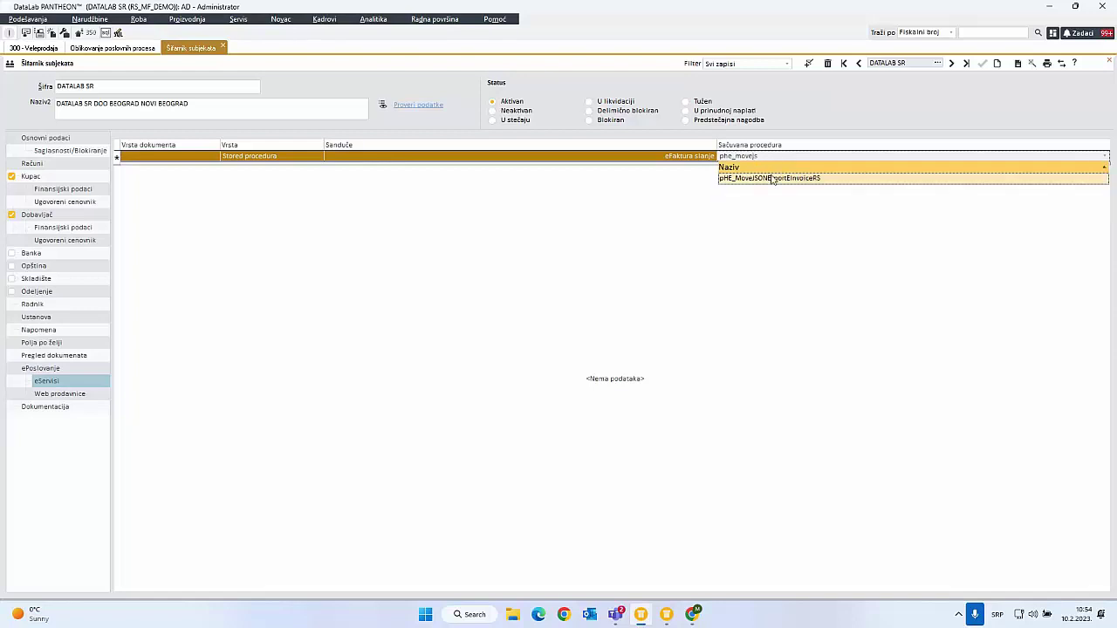
click(773, 179)
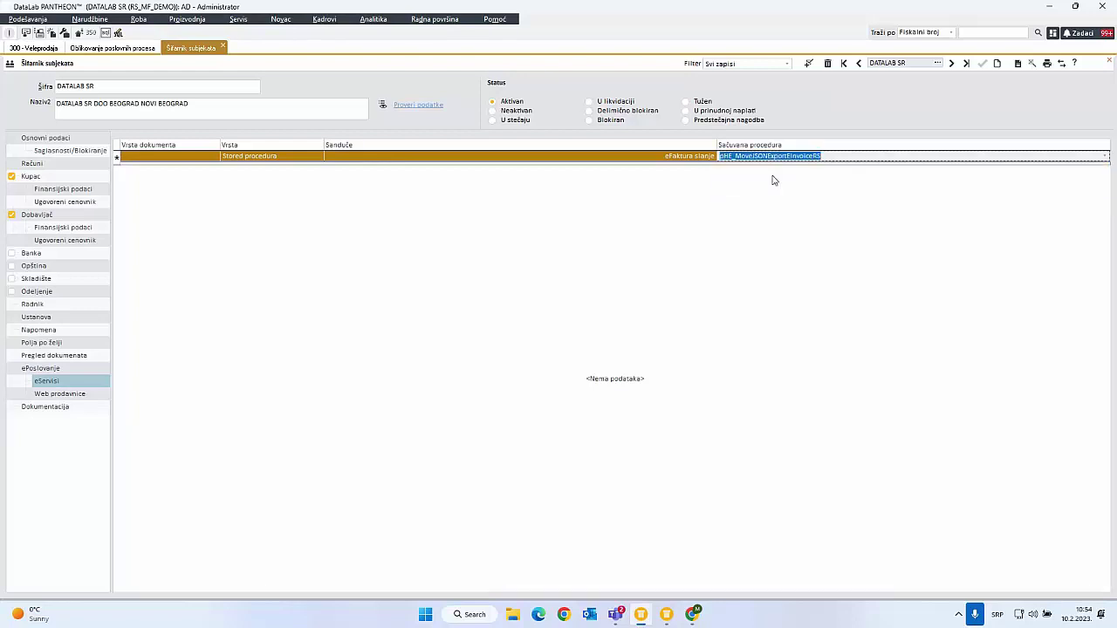
key(Return)
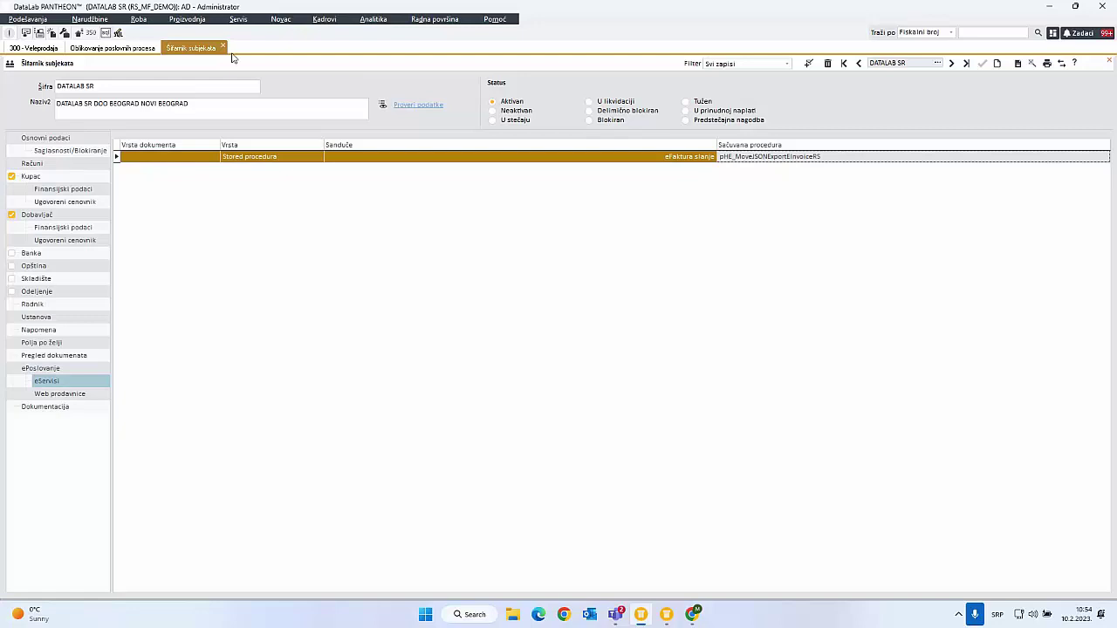
click(223, 47)
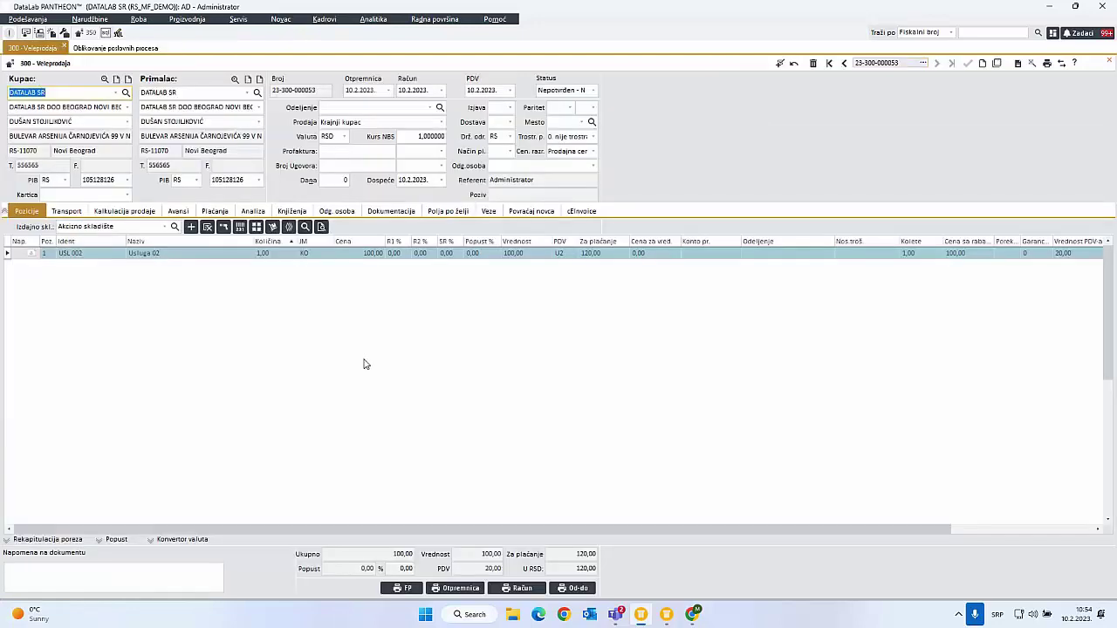
- Export the wholesale invoice to Dokumenti using the 2OA - Račun print type and acknowledge the completion
click(575, 589)
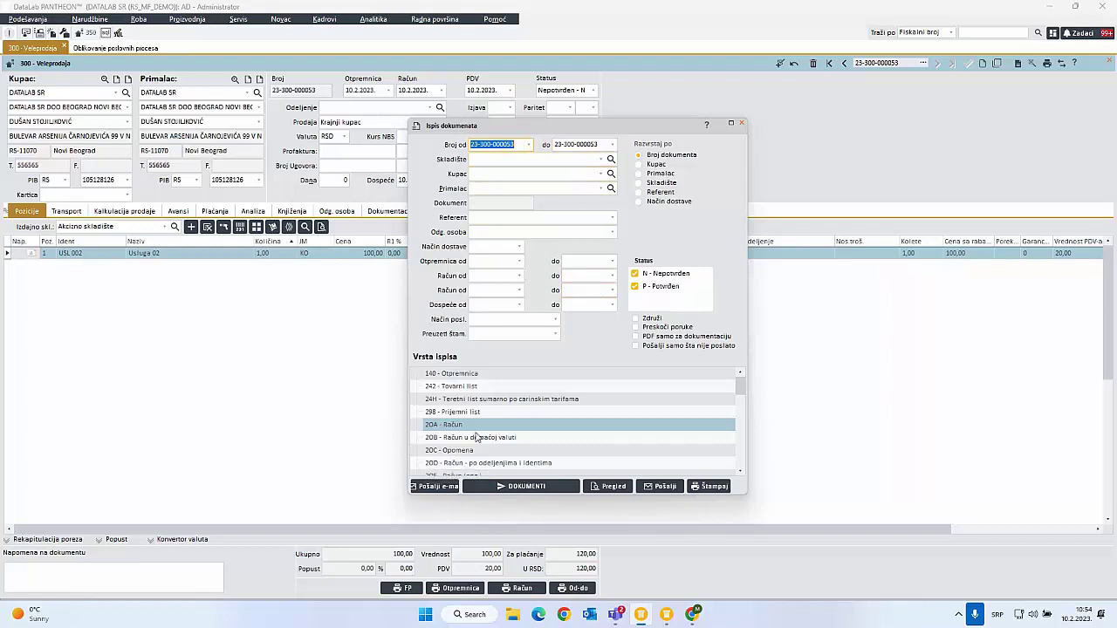
click(513, 487)
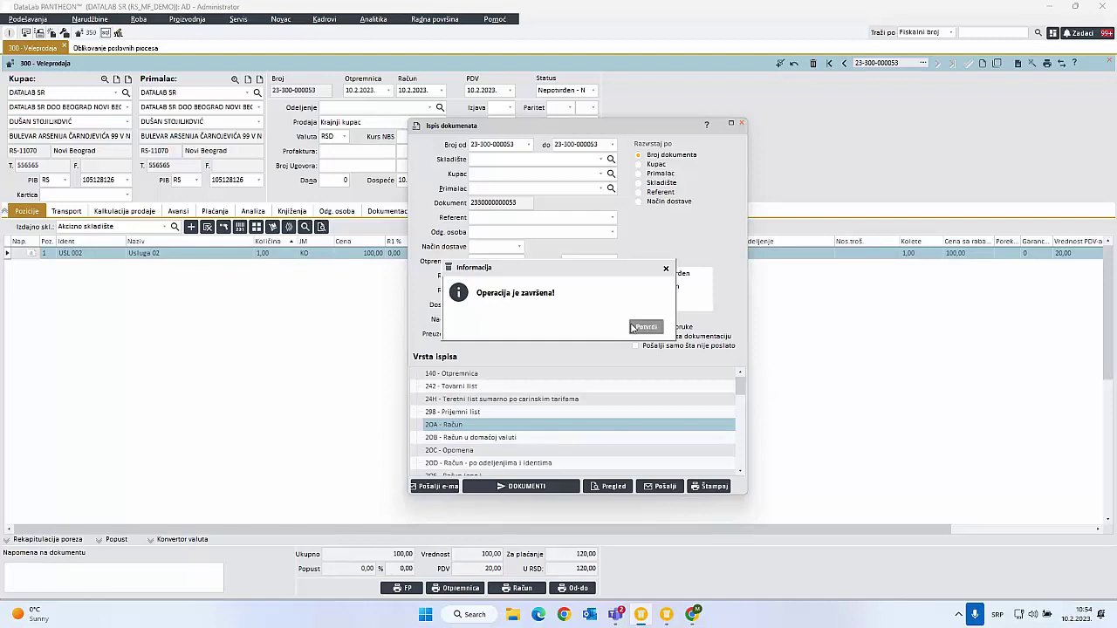
click(634, 327)
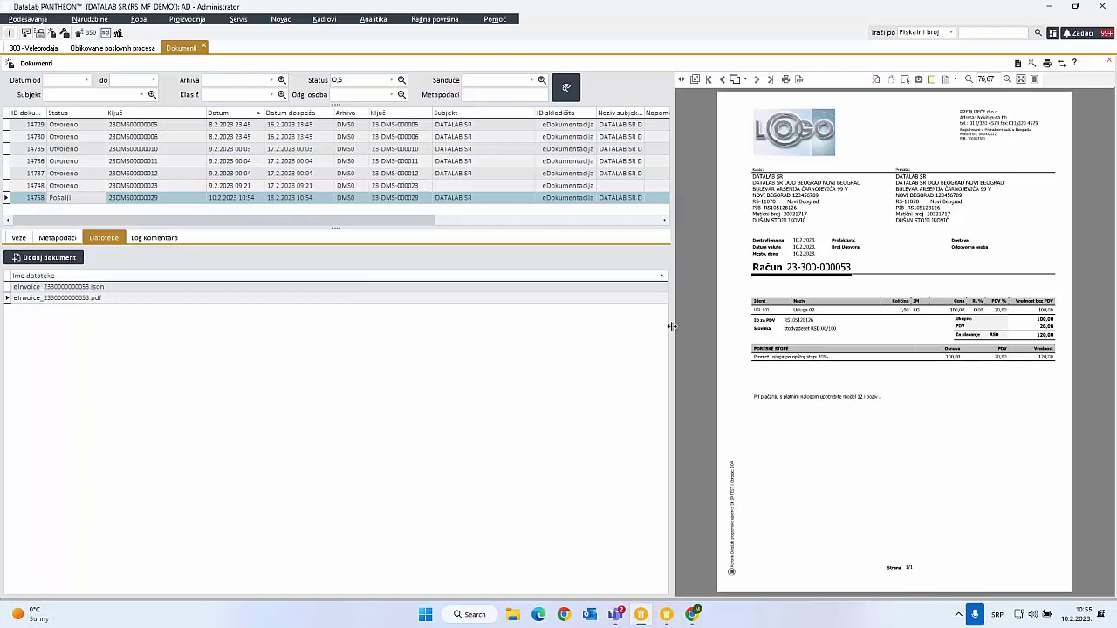
- Widen the preview, view the exported document's JSON and PDF files, and look back at the source invoice
drag(672, 326, 623, 323)
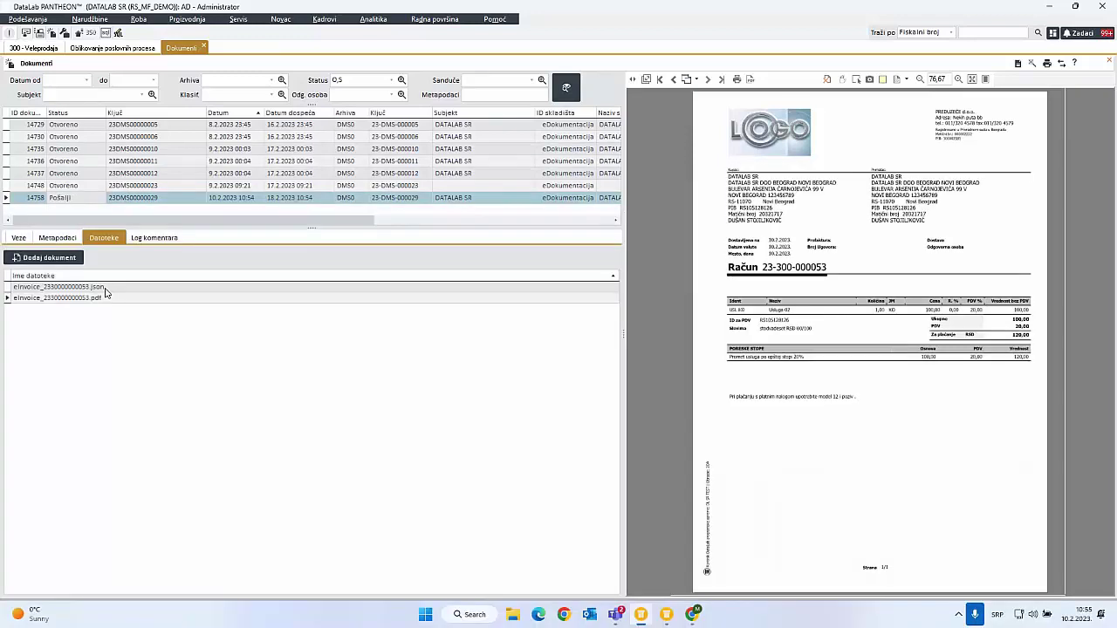
click(103, 288)
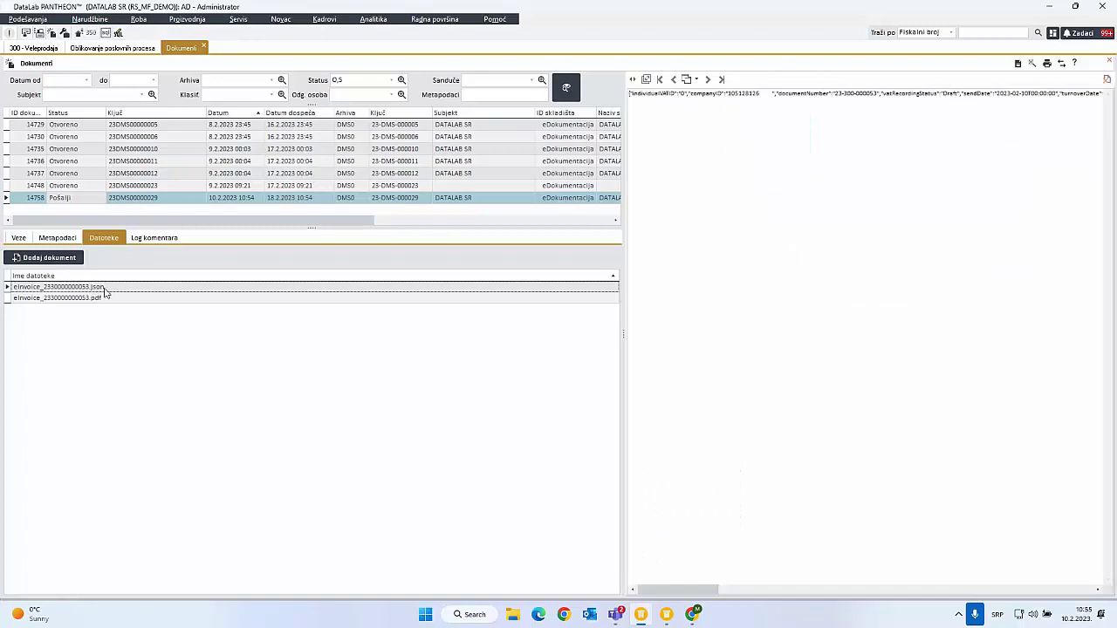
click(96, 298)
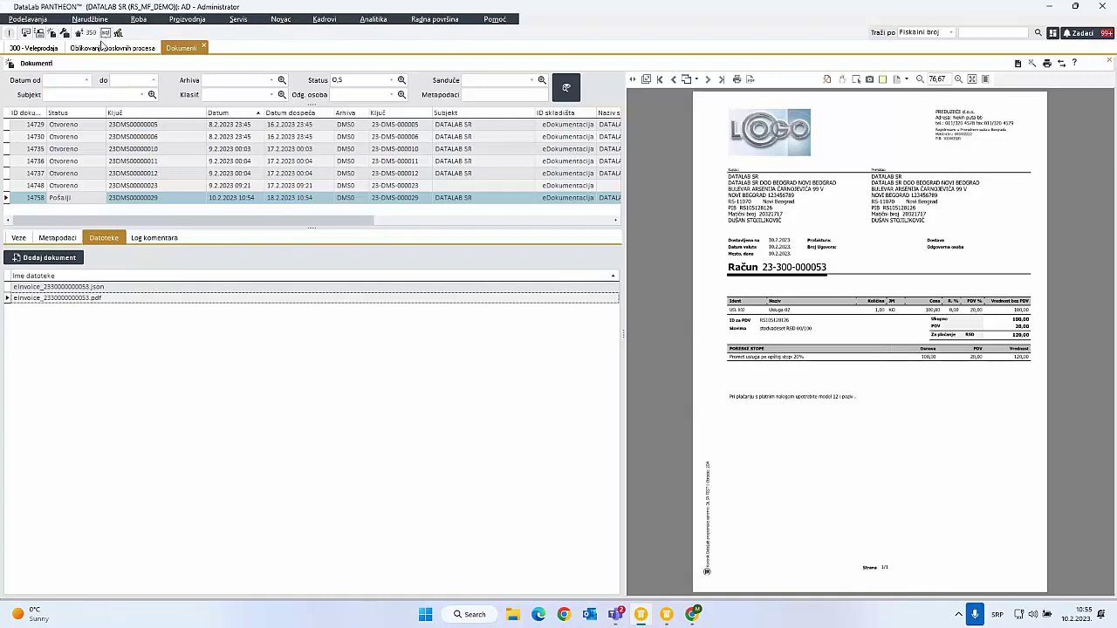
click(102, 42)
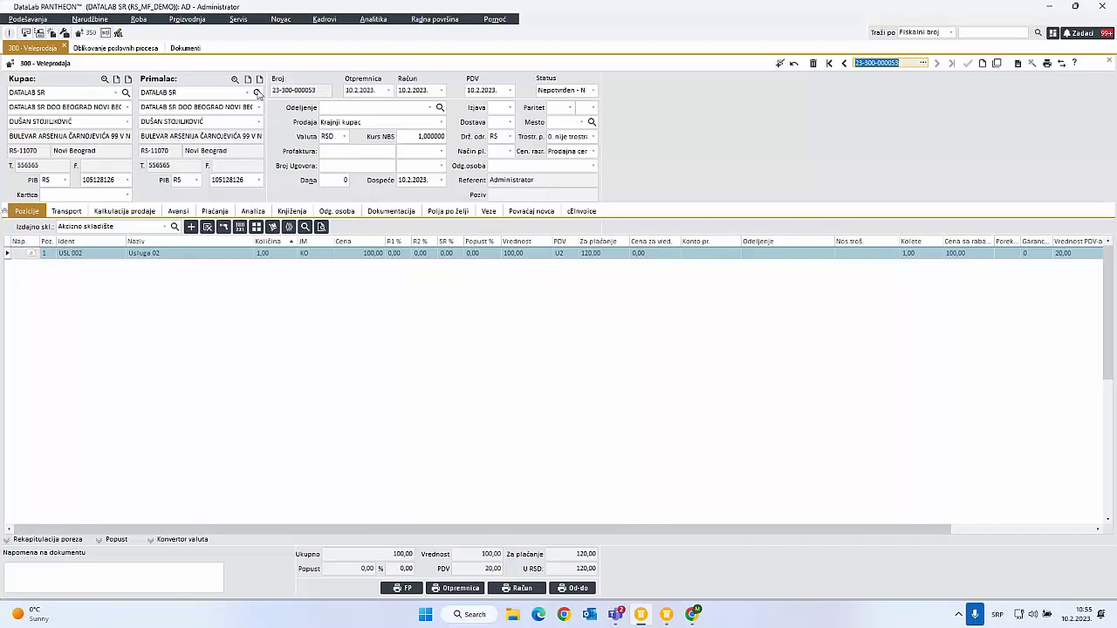
click(184, 49)
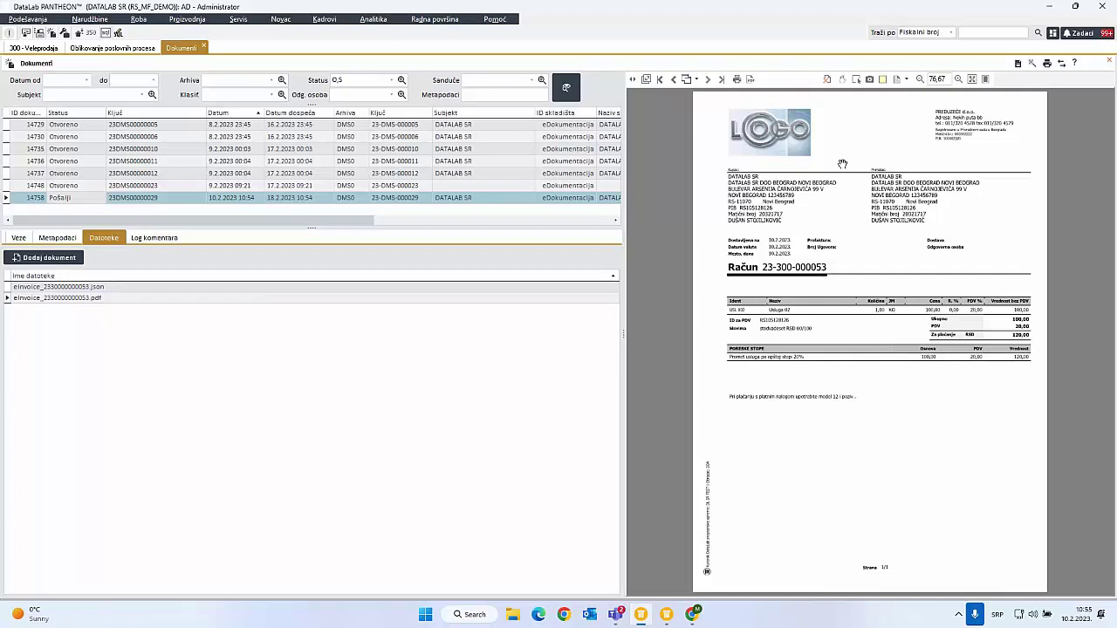
- Run the Slanje eFaktura Pojedinačna evidencija workflow on the exported document and acknowledge its completion
click(1032, 64)
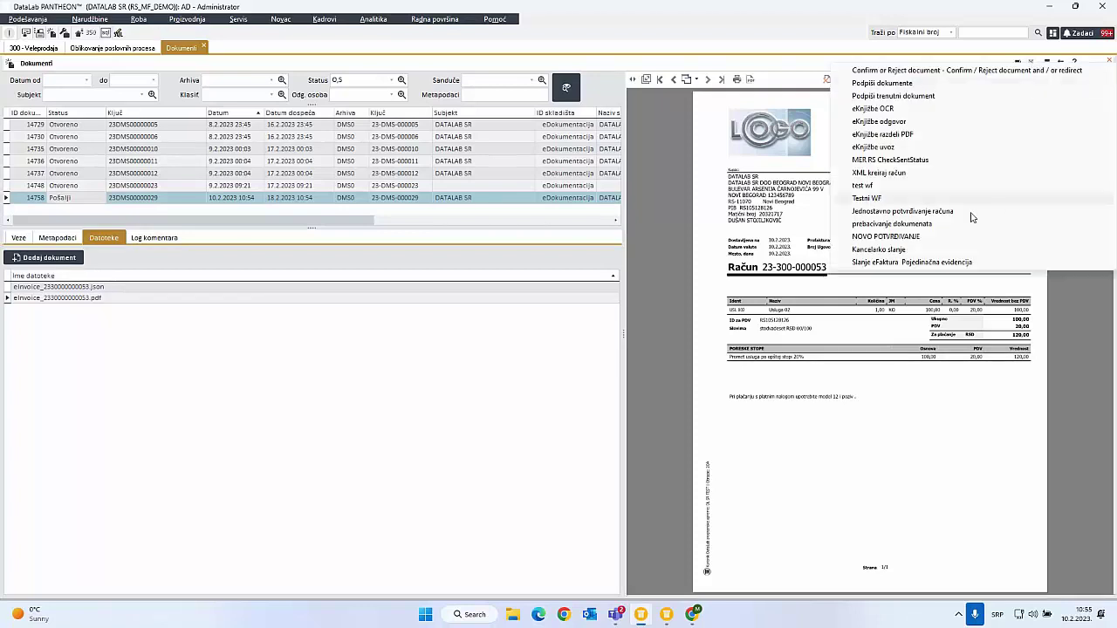
click(984, 265)
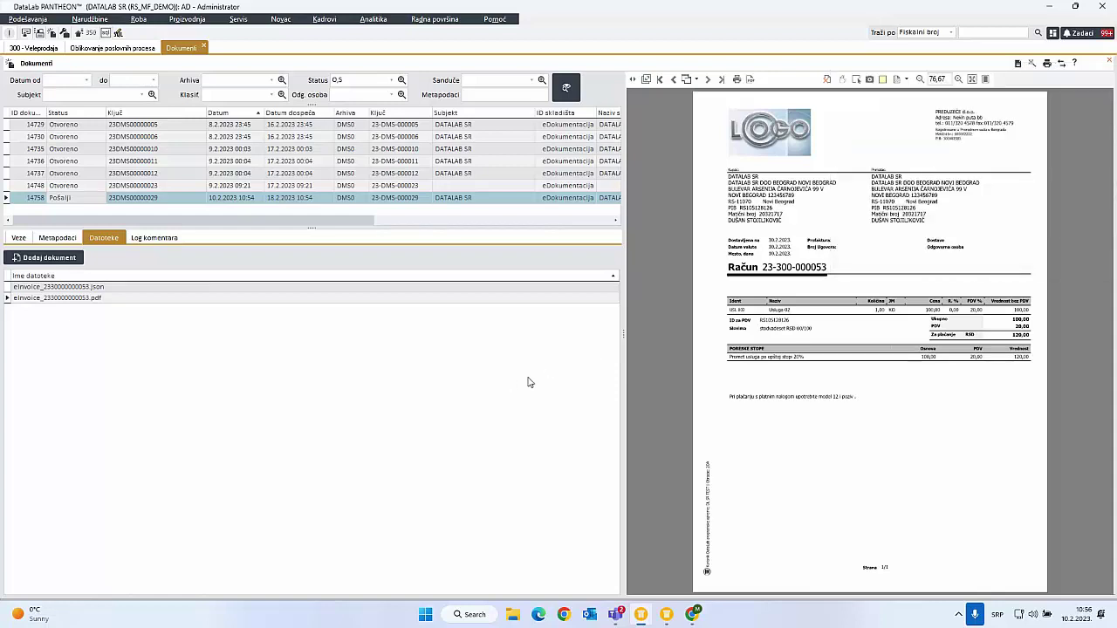
click(644, 330)
- Switch to Chrome and log in to the demo eFaktura portal through eID with the qualified electronic certificate
click(692, 614)
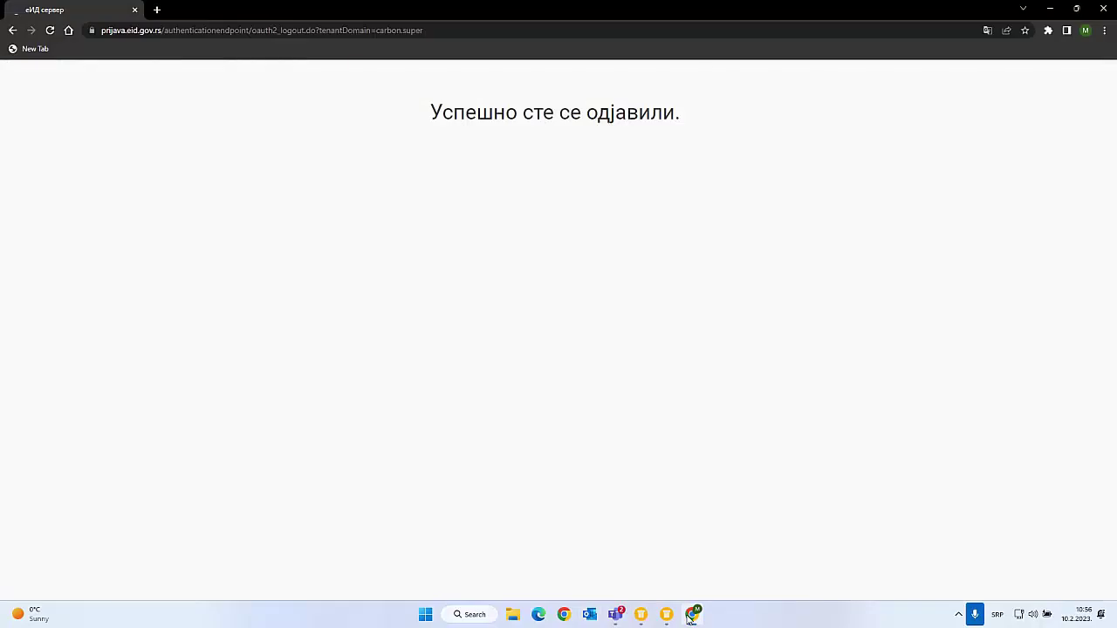
click(14, 33)
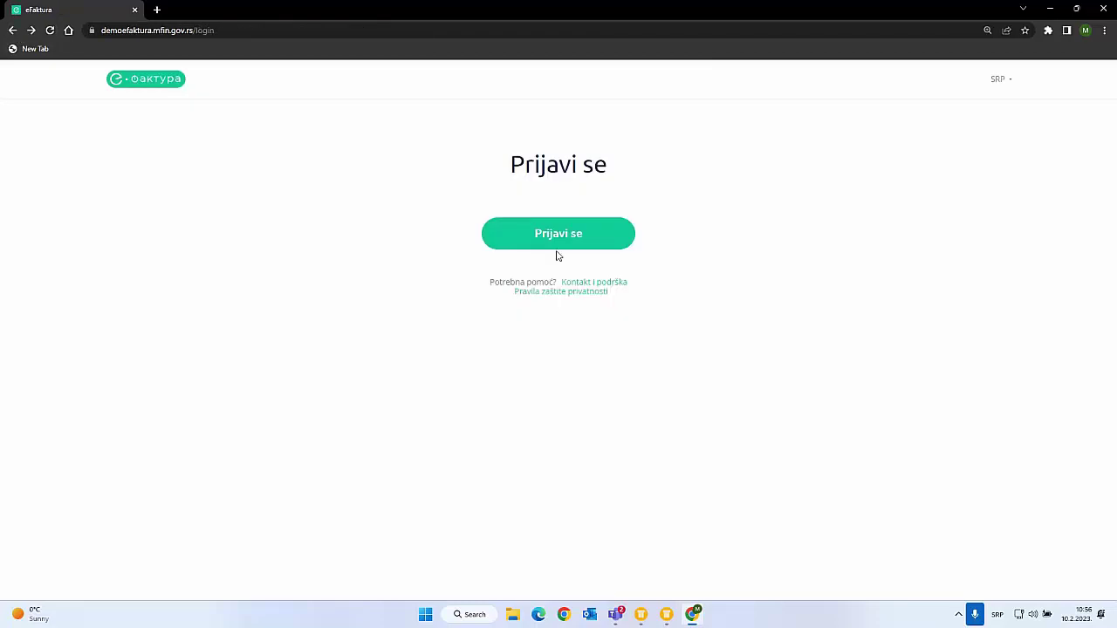
click(559, 251)
click(516, 227)
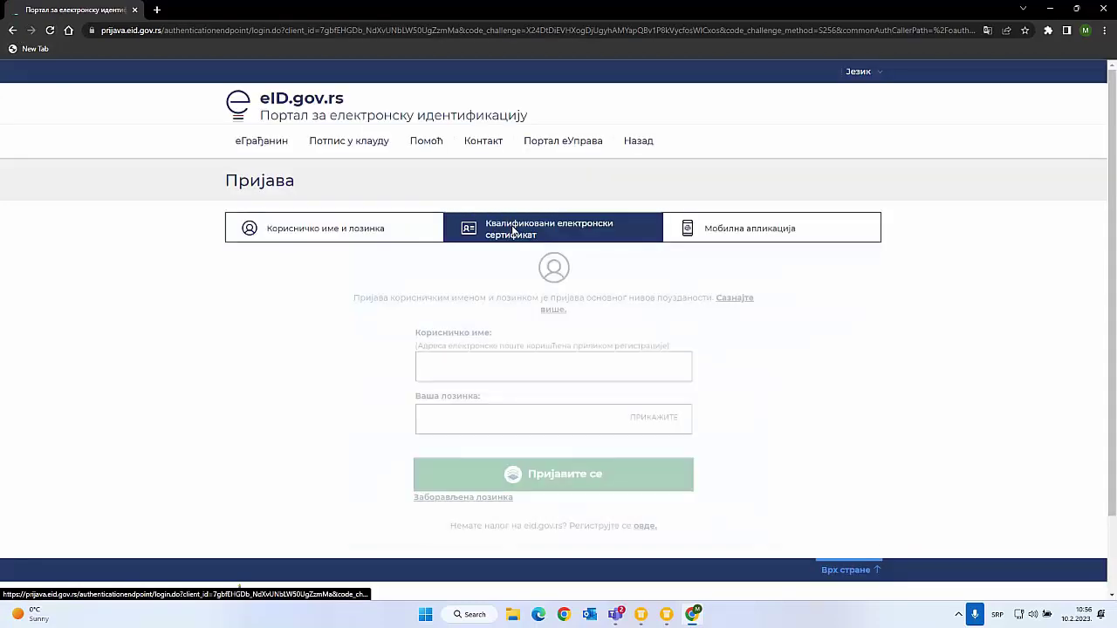
click(541, 388)
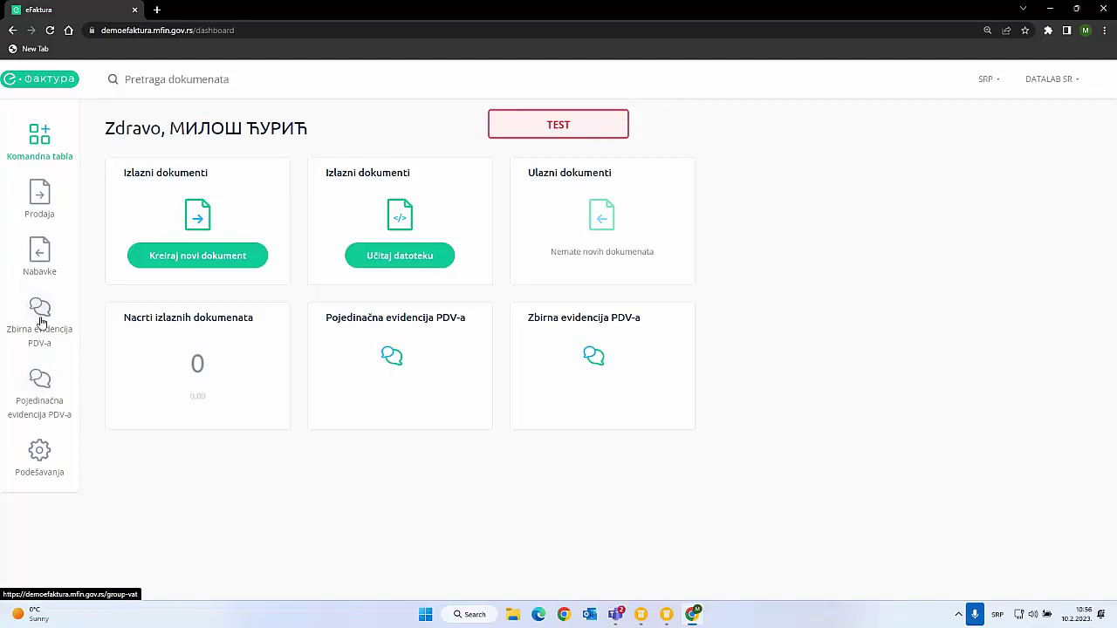
- Open the sent invoice's record in Pojedinačna evidencija PDV-a and examine its document details, from the period and VAT bases to the advance invoices and status
click(47, 385)
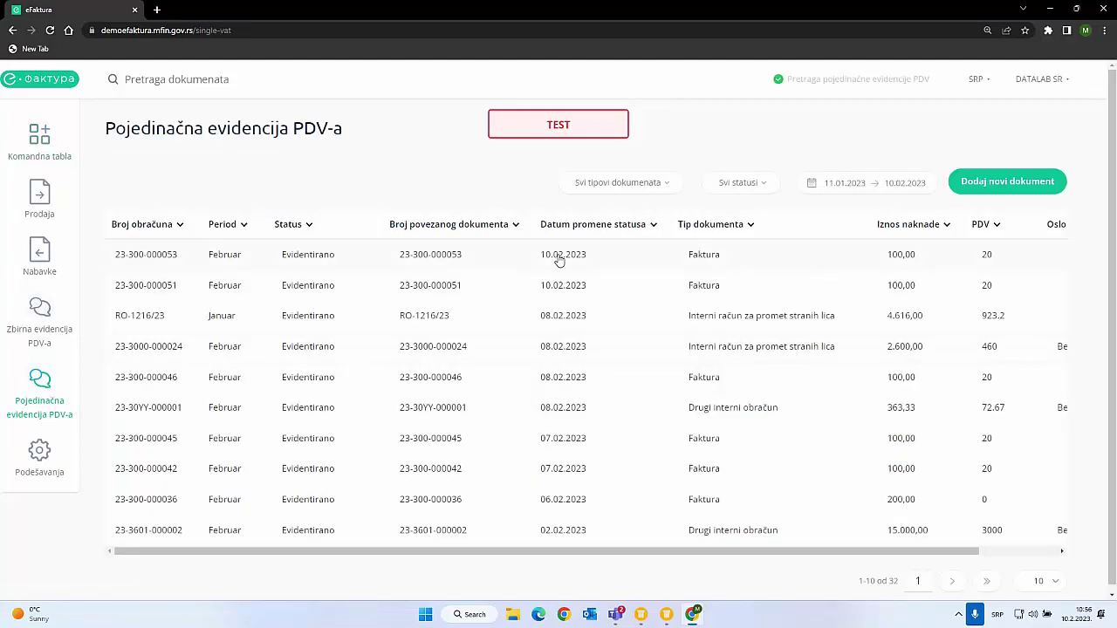
click(559, 255)
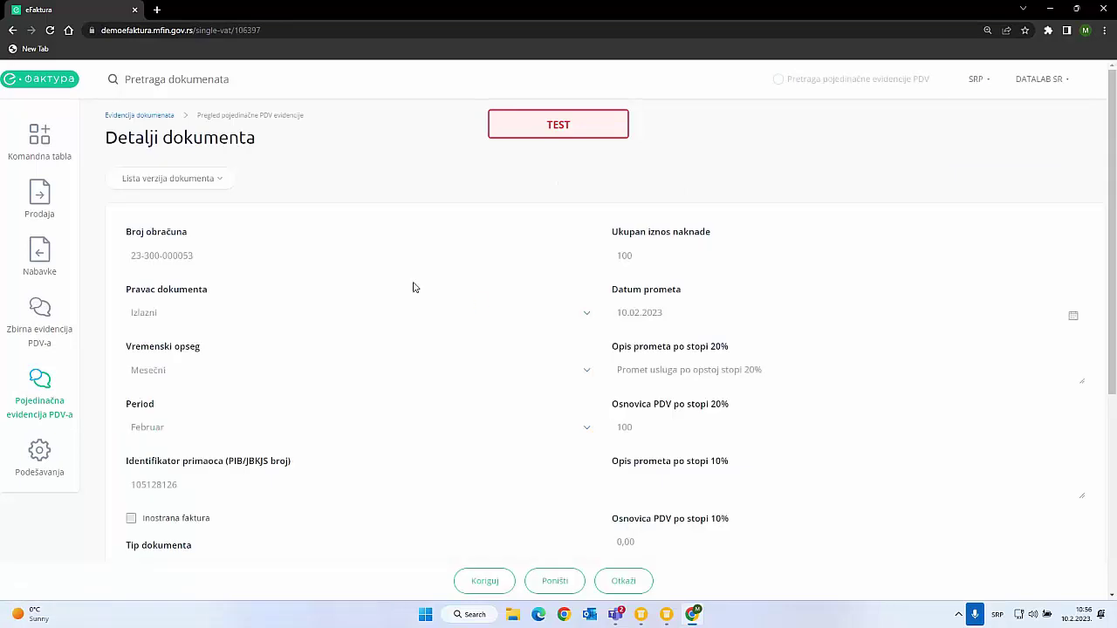
scroll(414, 288, down, 1)
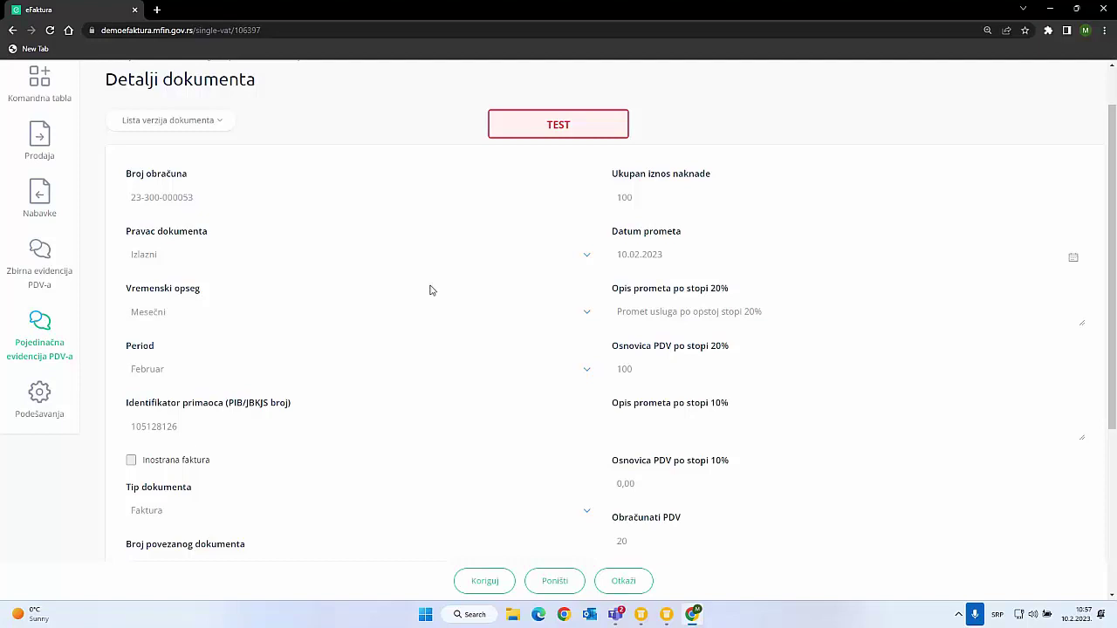
scroll(427, 324, down, 2)
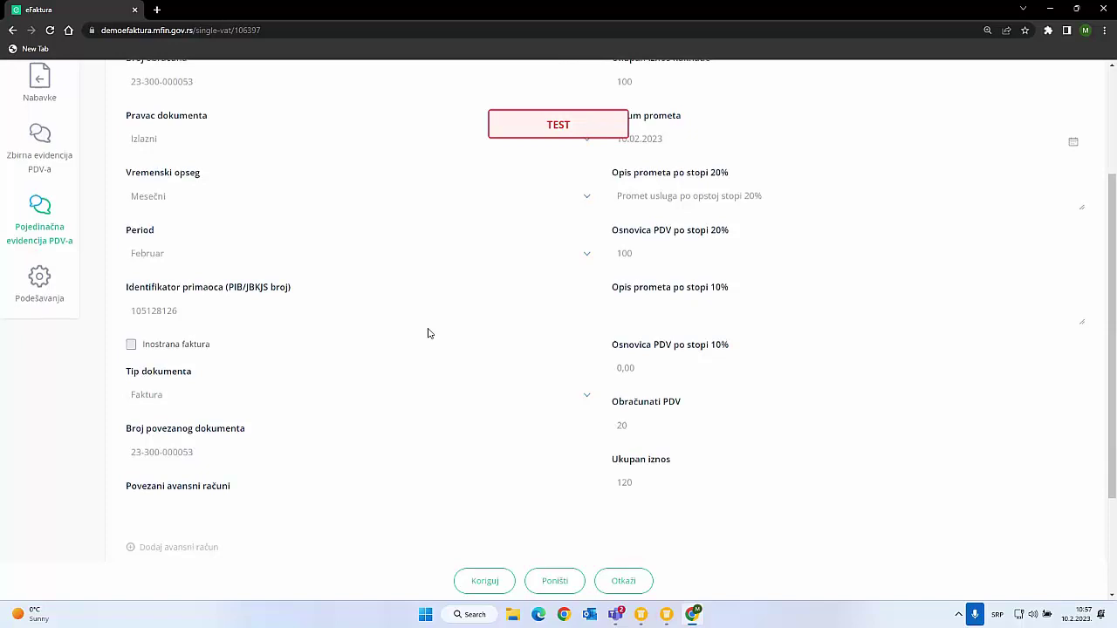
scroll(427, 332, up, 2)
scroll(428, 333, down, 1)
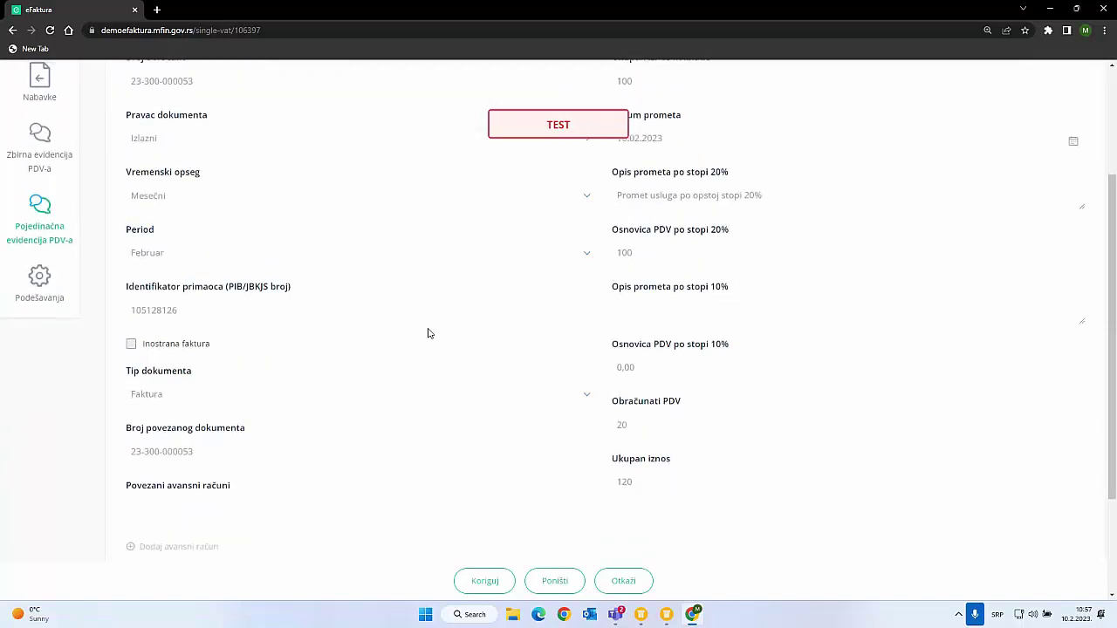
scroll(428, 332, up, 1)
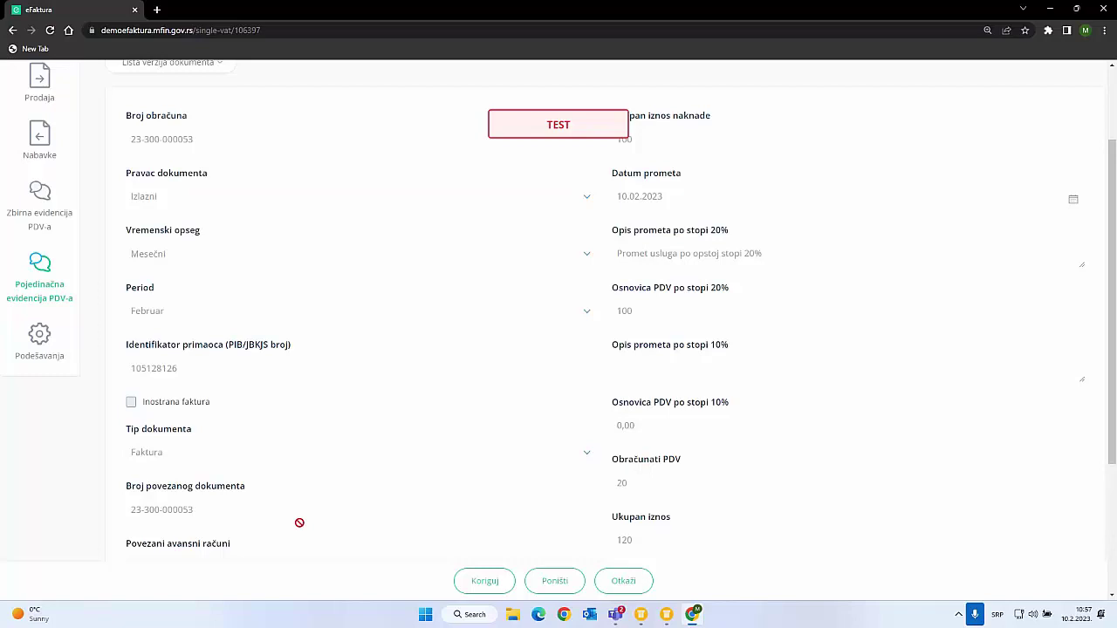
scroll(417, 508, down, 1)
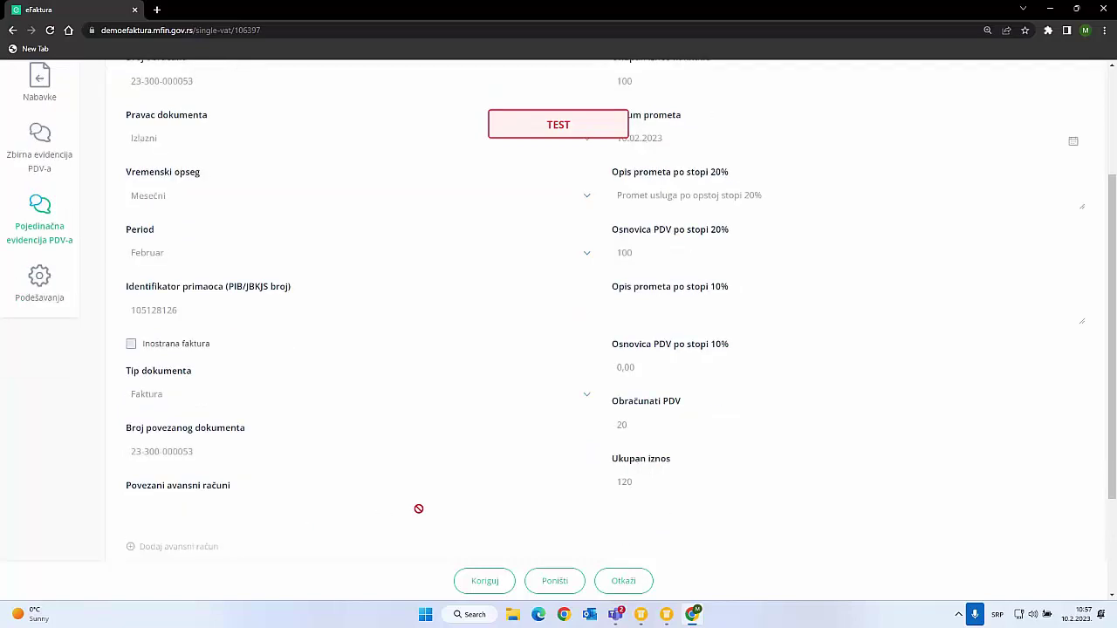
scroll(418, 508, down, 1)
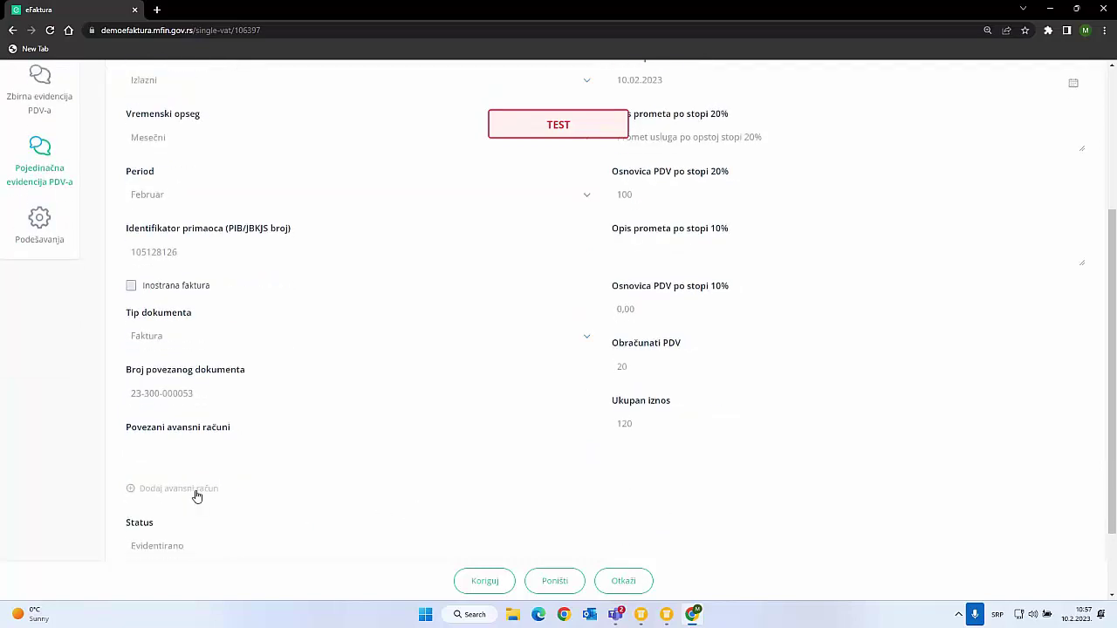
- Open the individual VAT record for correction, look at the source wholesale invoice in PANTHEON and return to the record in Chrome
click(494, 582)
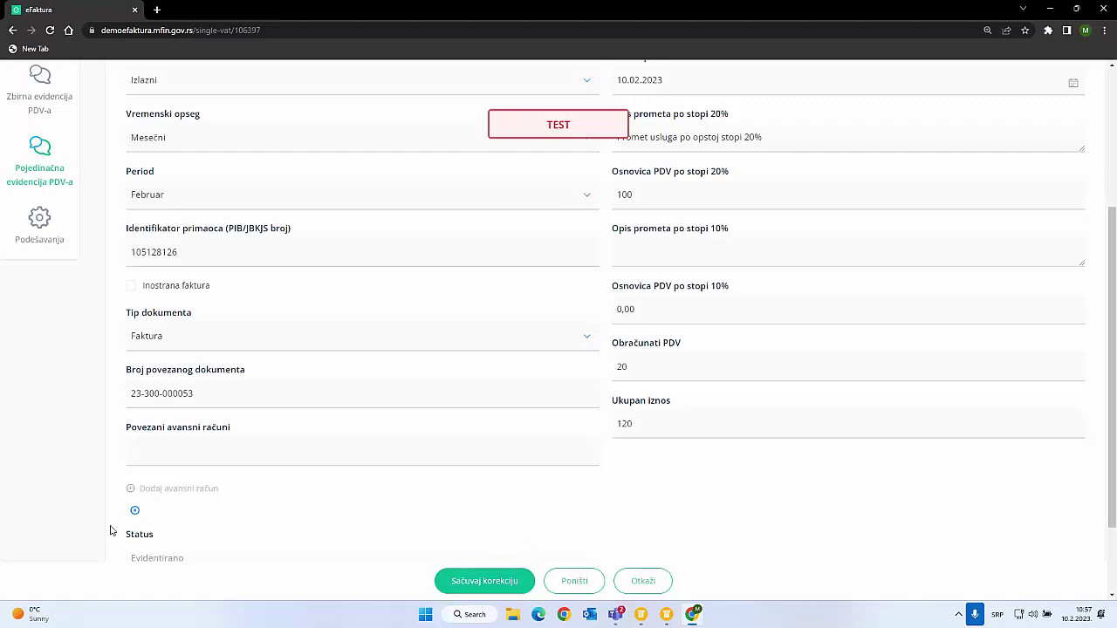
scroll(86, 459, up, 2)
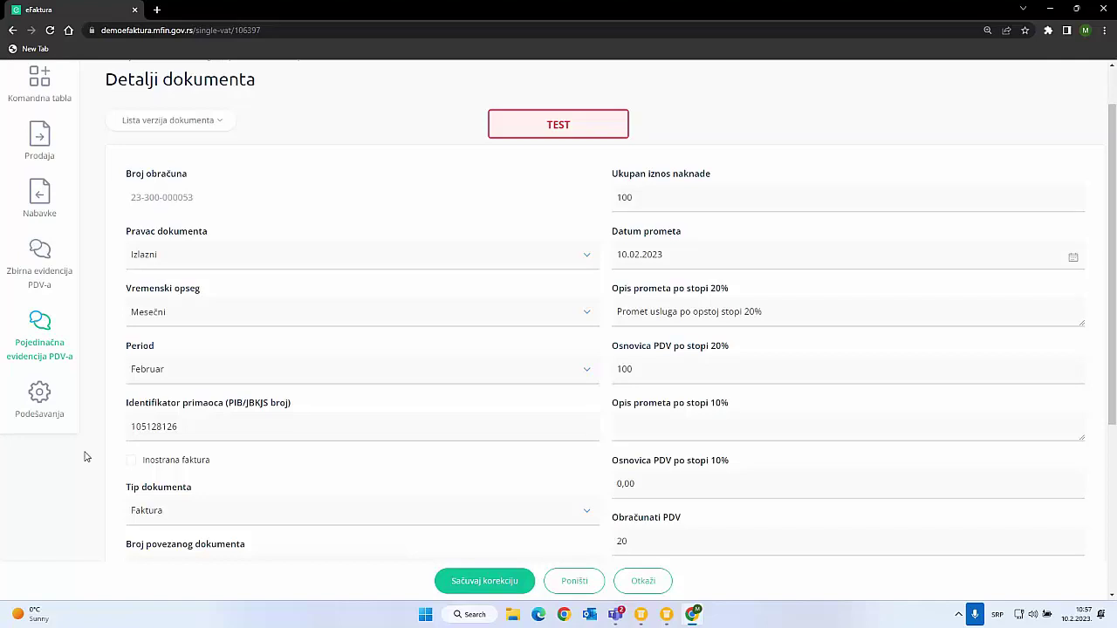
click(646, 615)
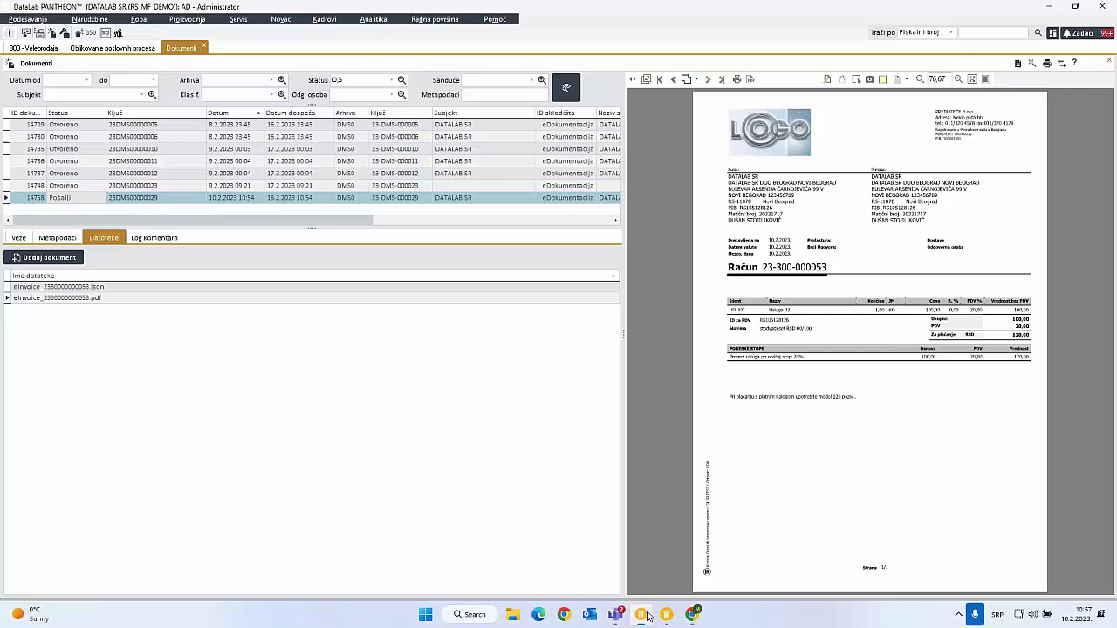
click(33, 49)
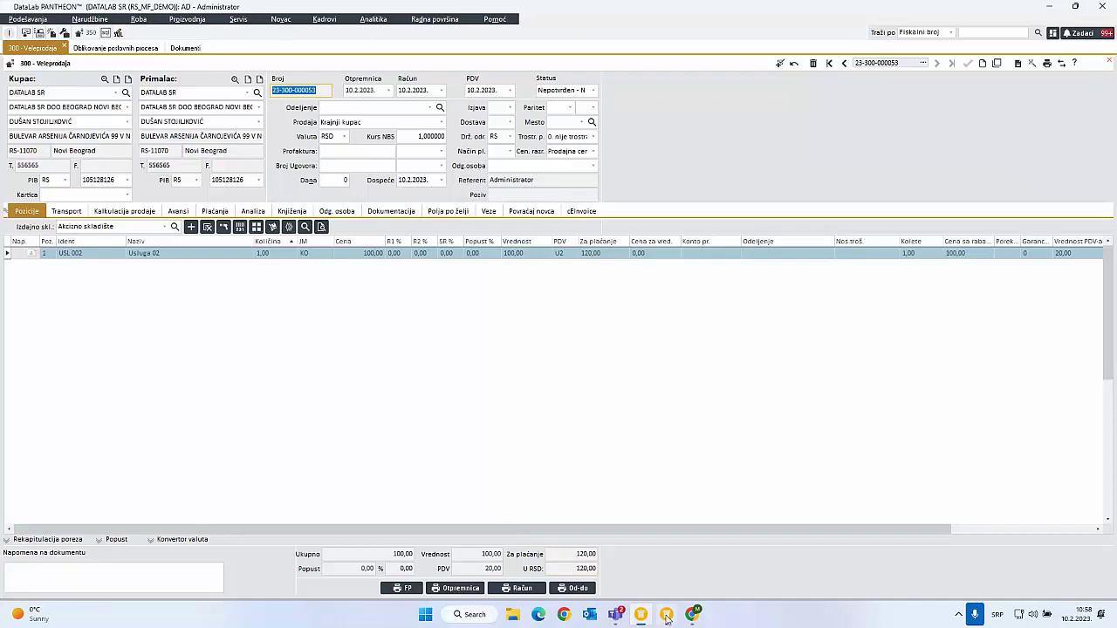
click(692, 614)
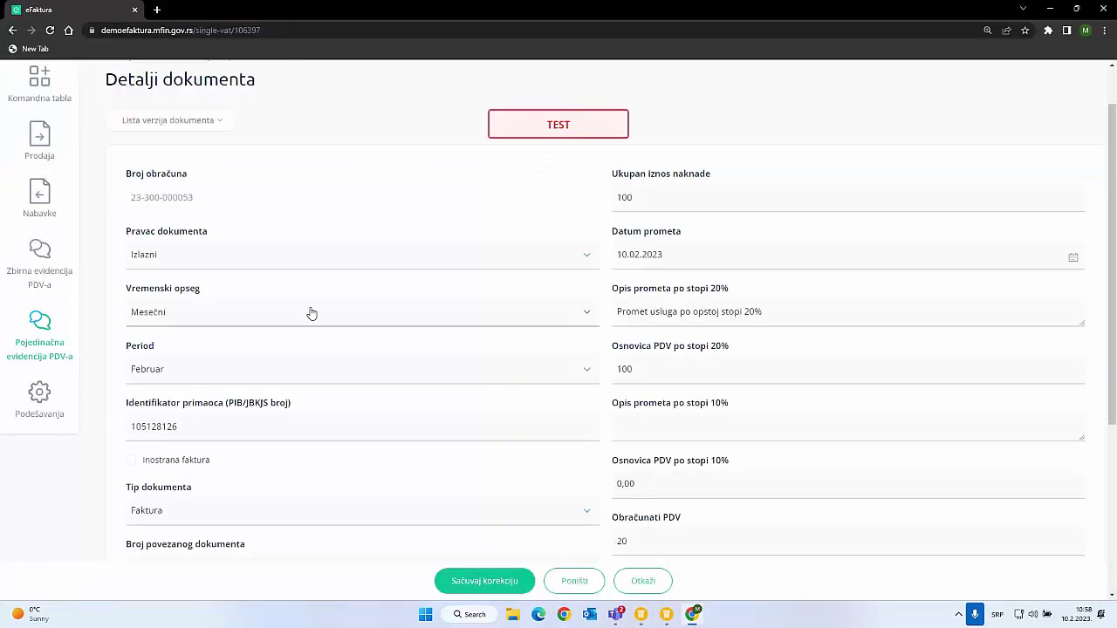
- Check the available Pravac dokumenta options in the individual VAT record's details
click(185, 257)
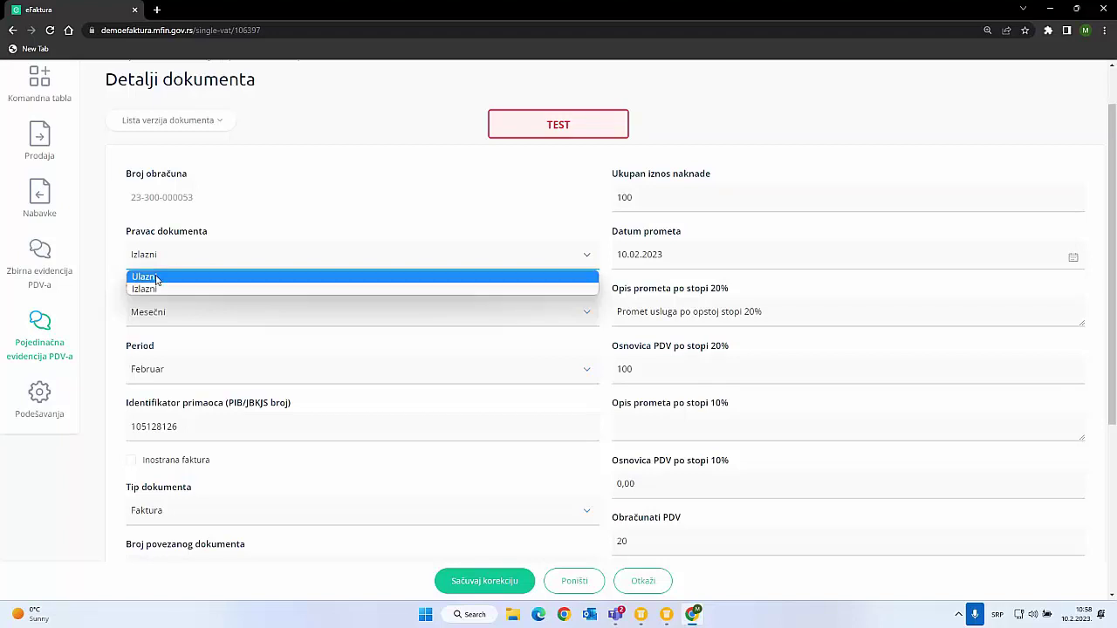
click(155, 264)
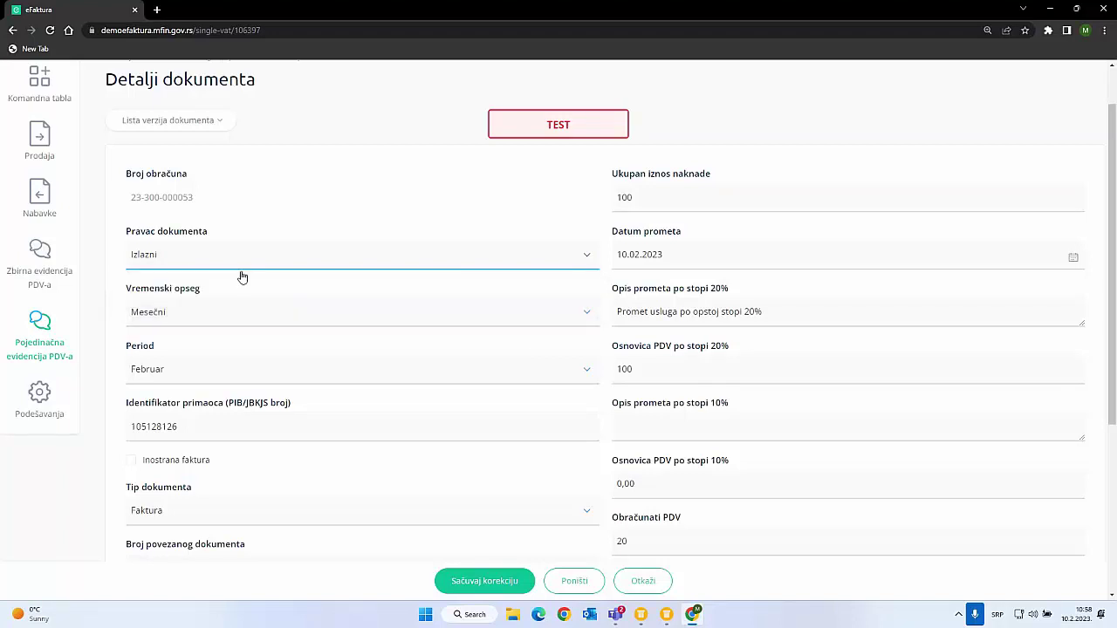
- Switch to the PANTHEON database with the wholesale document and open the goods receipt document type 1200 - Računi troškova
click(666, 614)
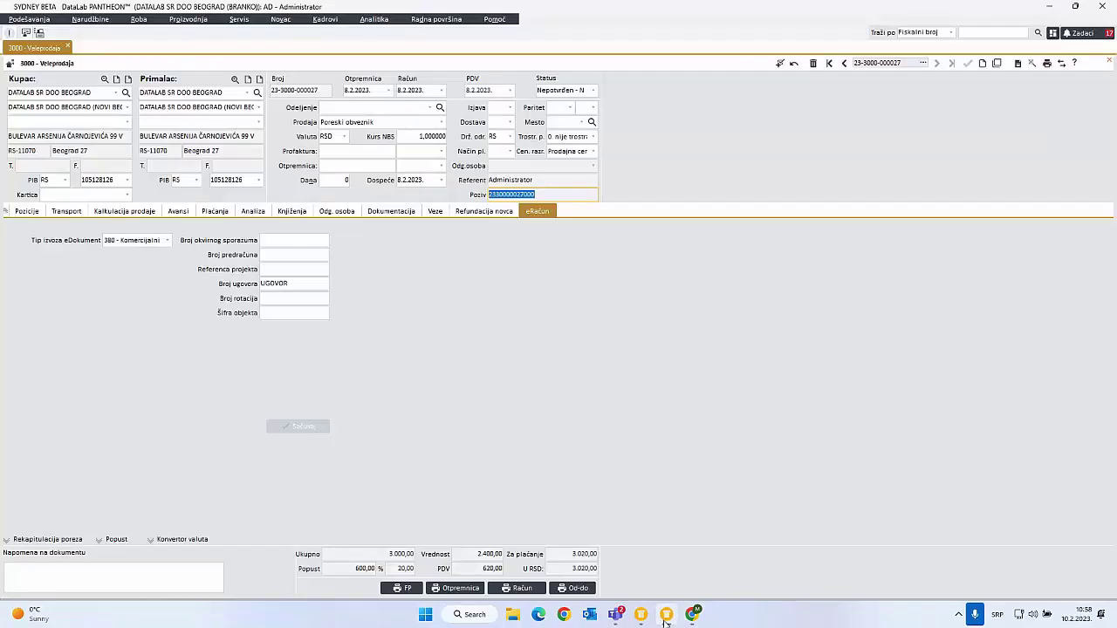
click(139, 18)
mouse_move(219, 44)
mouse_move(350, 45)
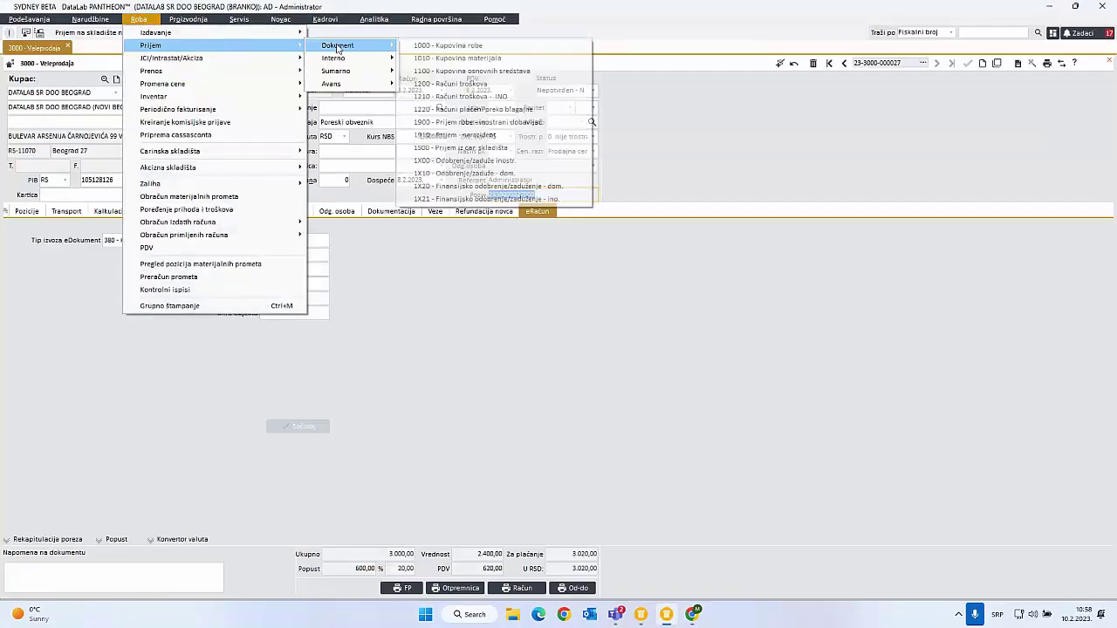
click(455, 86)
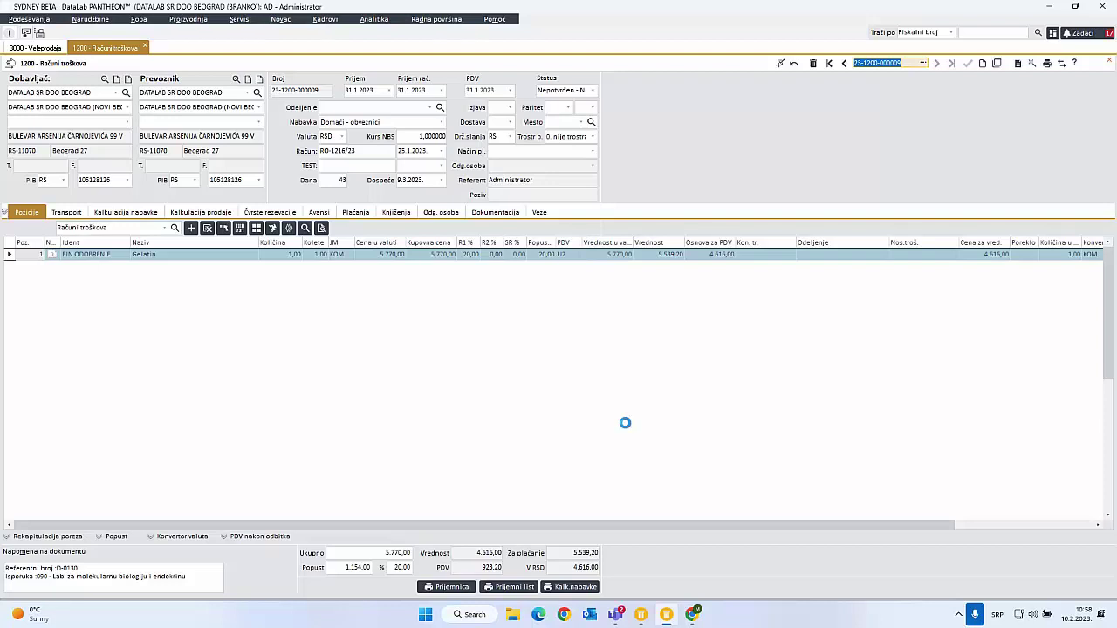
- View the print settings for the cost invoice through Ispis od broja do broja and close them without printing
key(ctrl+p)
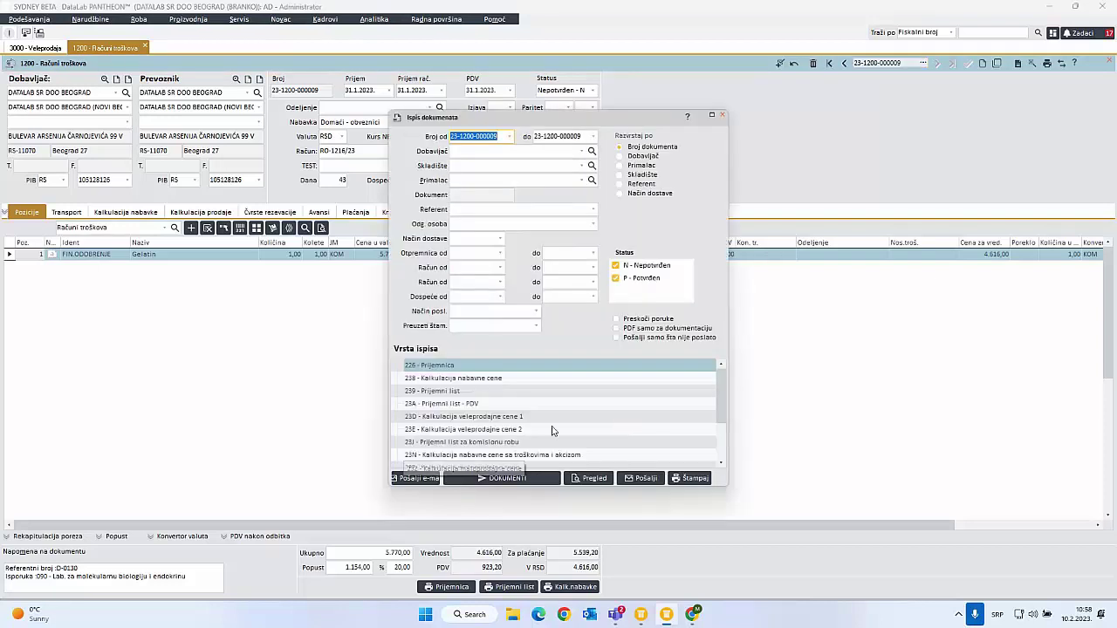
click(722, 115)
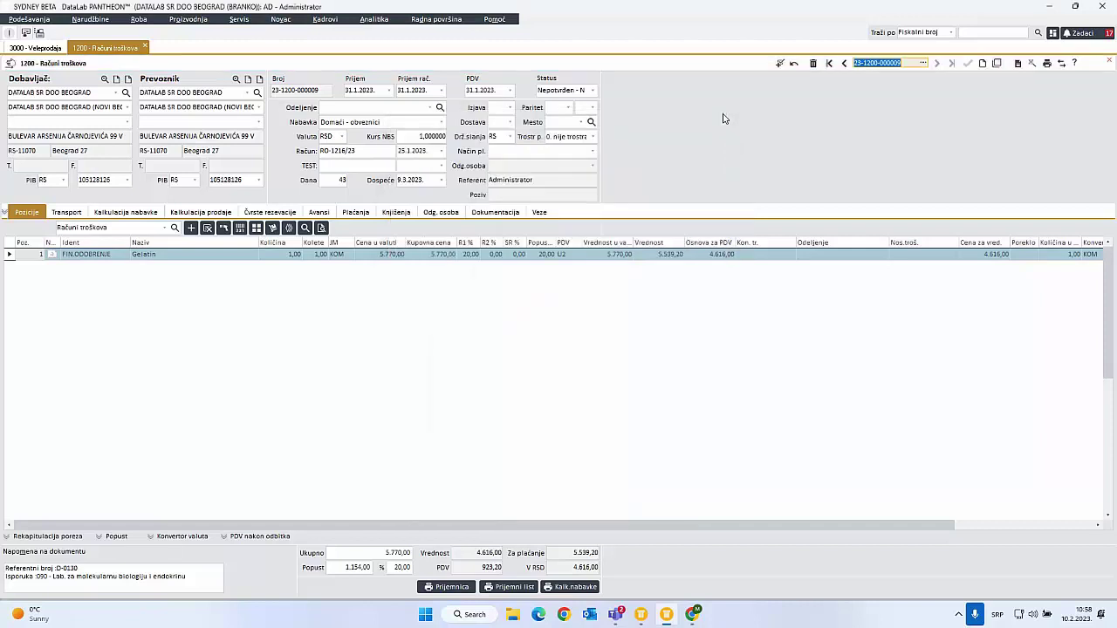
click(1032, 63)
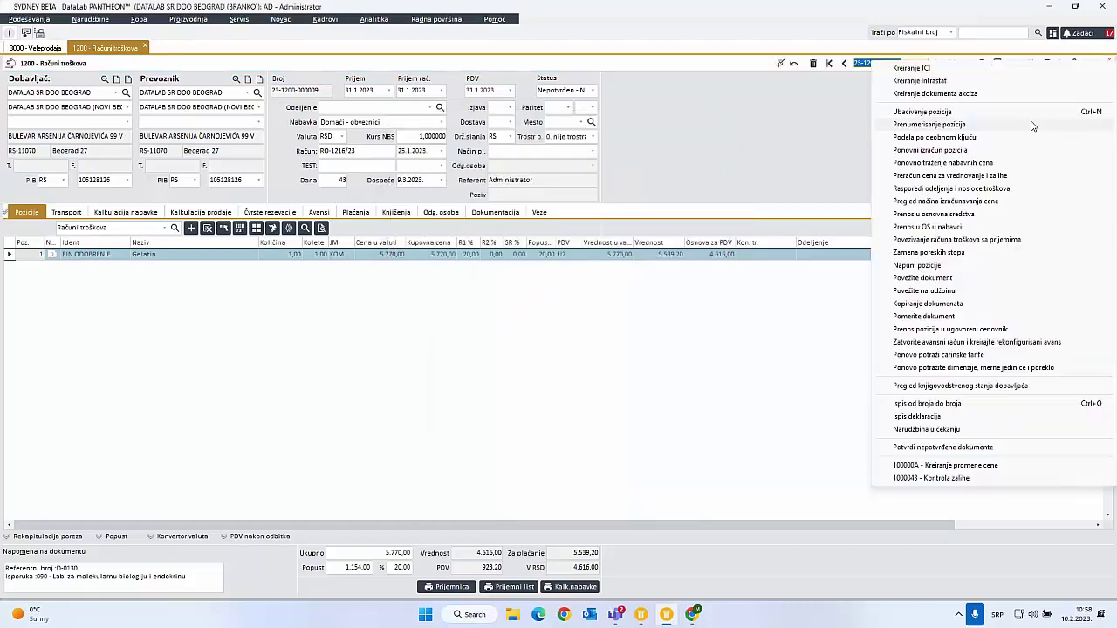
click(959, 404)
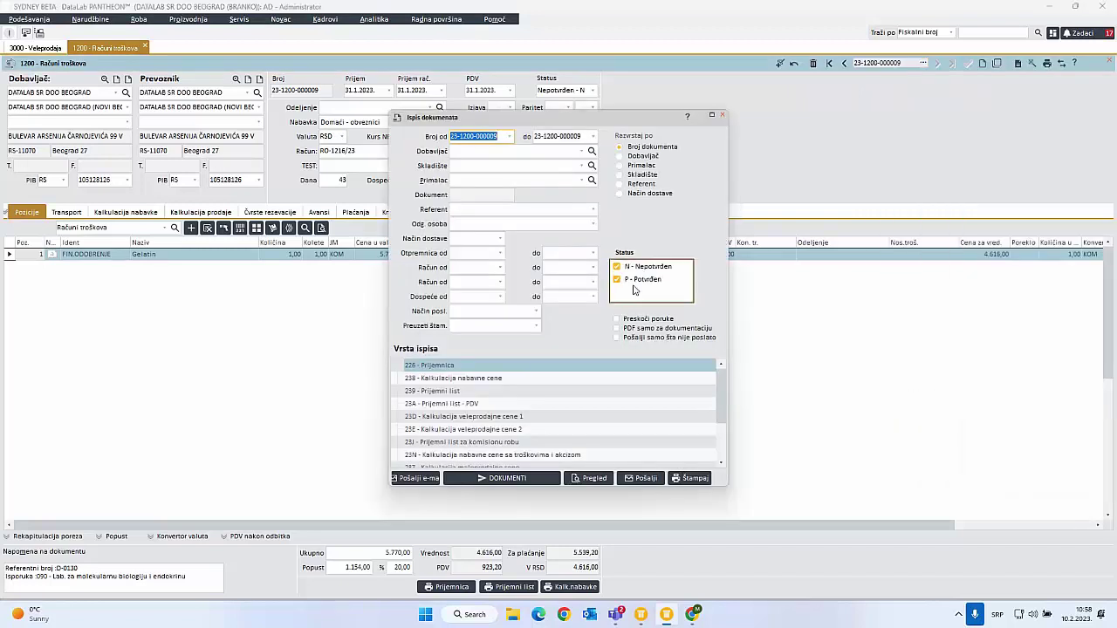
click(722, 116)
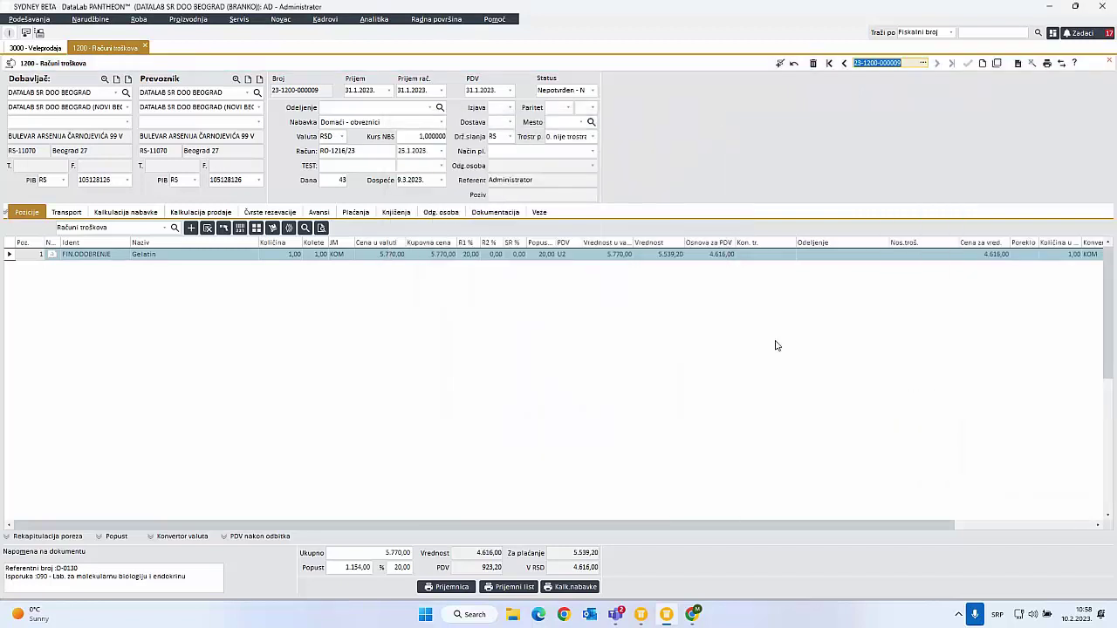
- Open the document type settings for 1200 and check the archive and the advanced Tip izvoza eDokument options
click(292, 87)
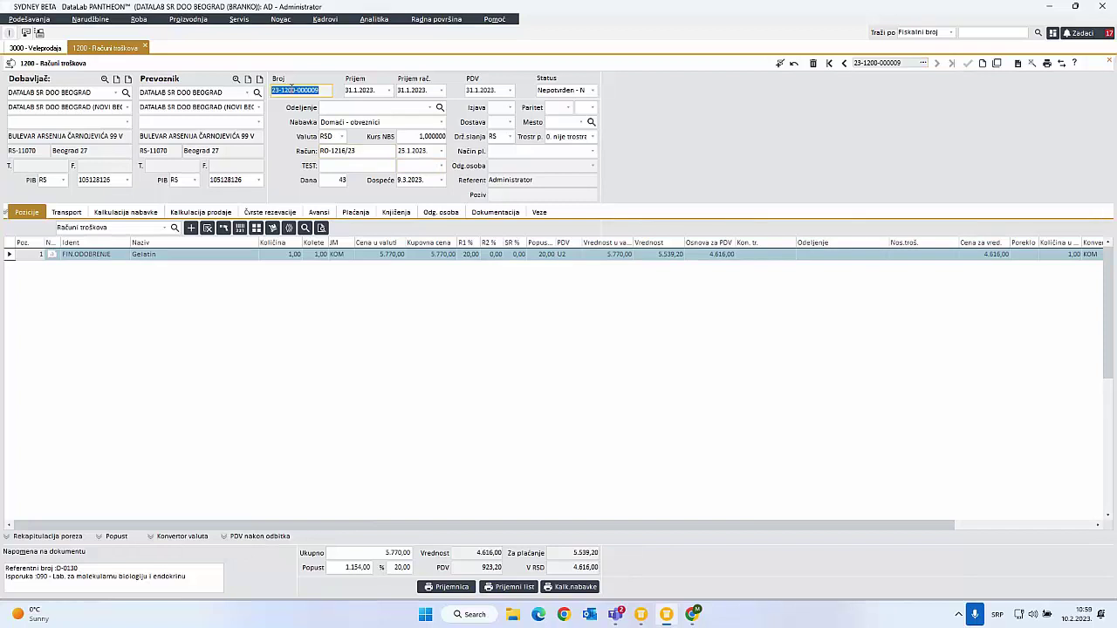
double_click(292, 88)
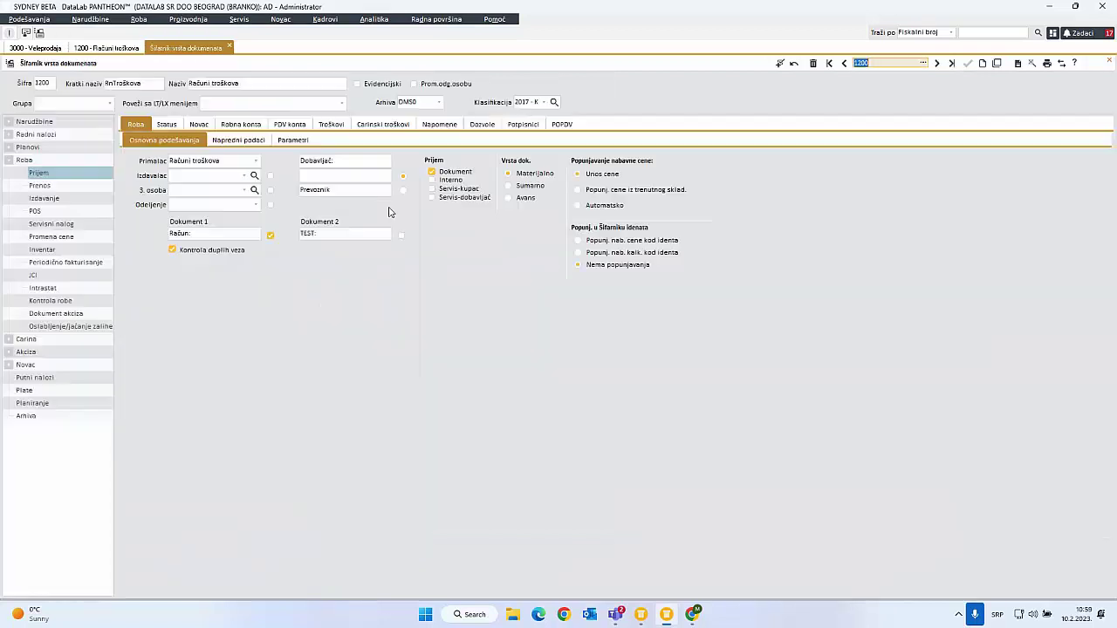
click(408, 102)
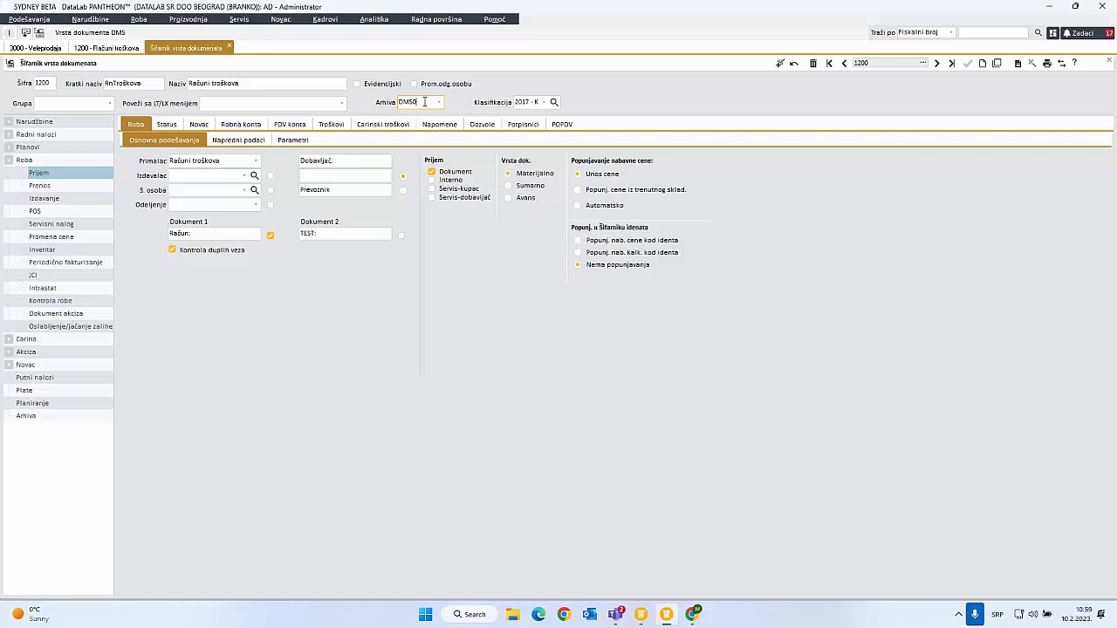
double_click(409, 102)
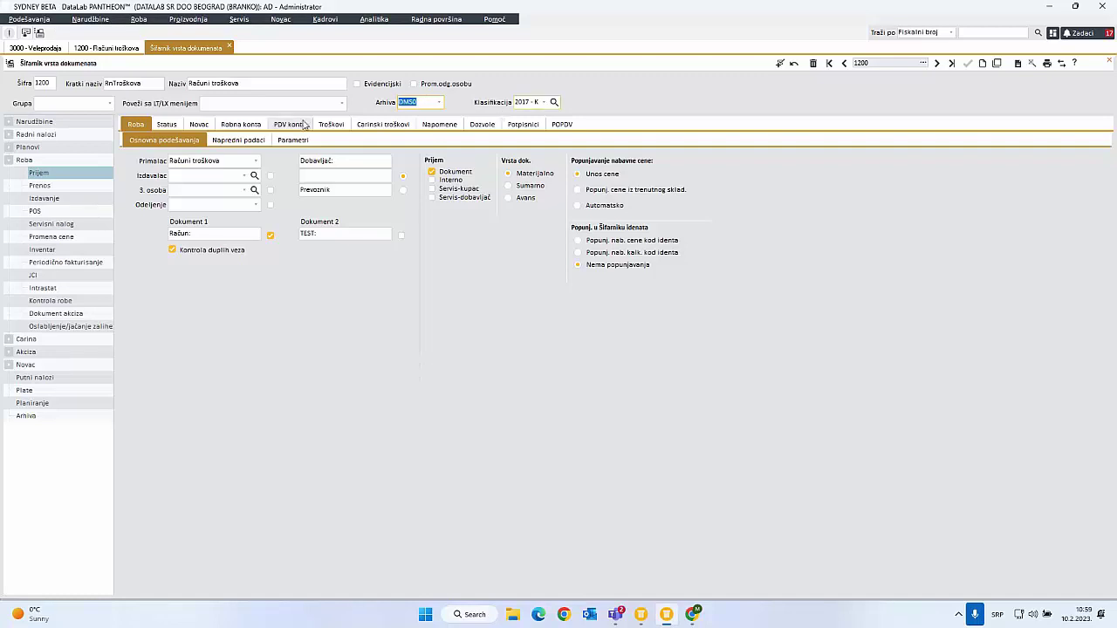
click(239, 140)
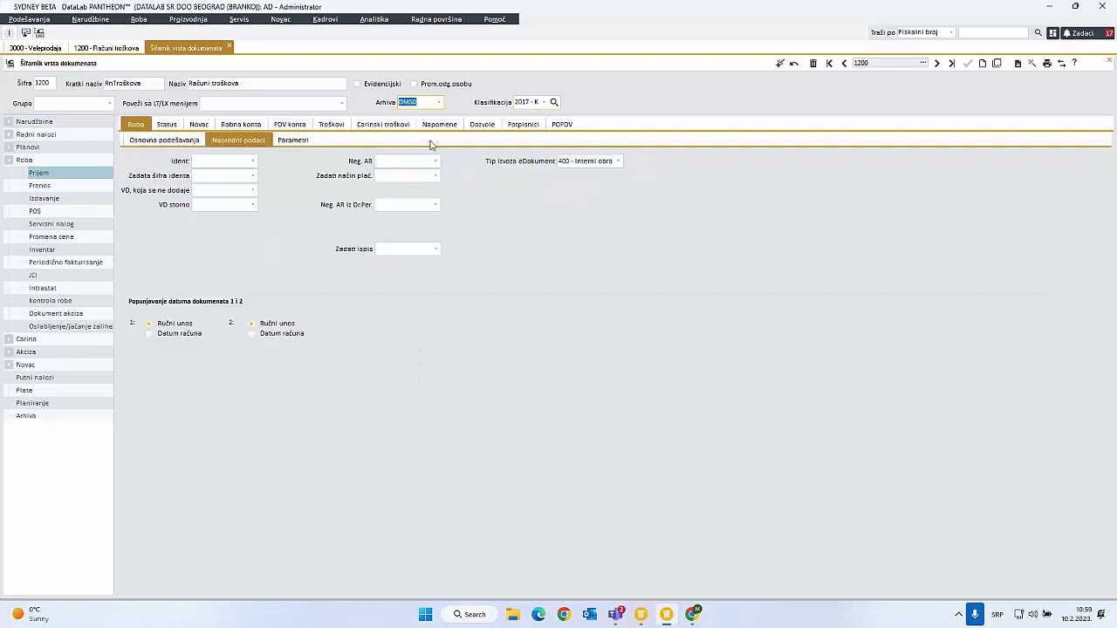
click(578, 162)
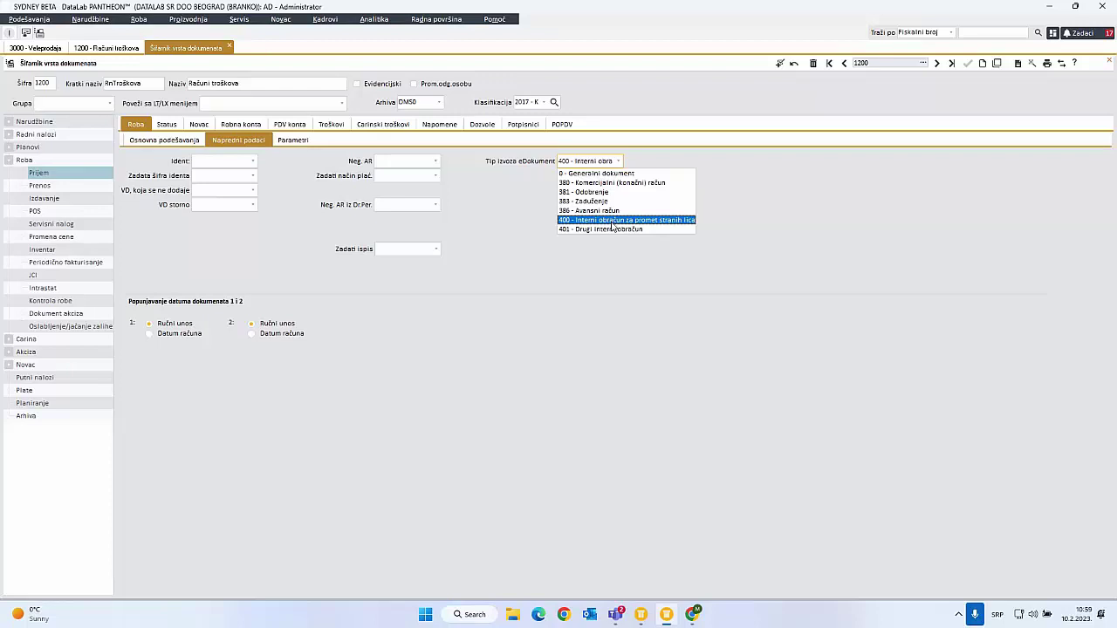
click(752, 208)
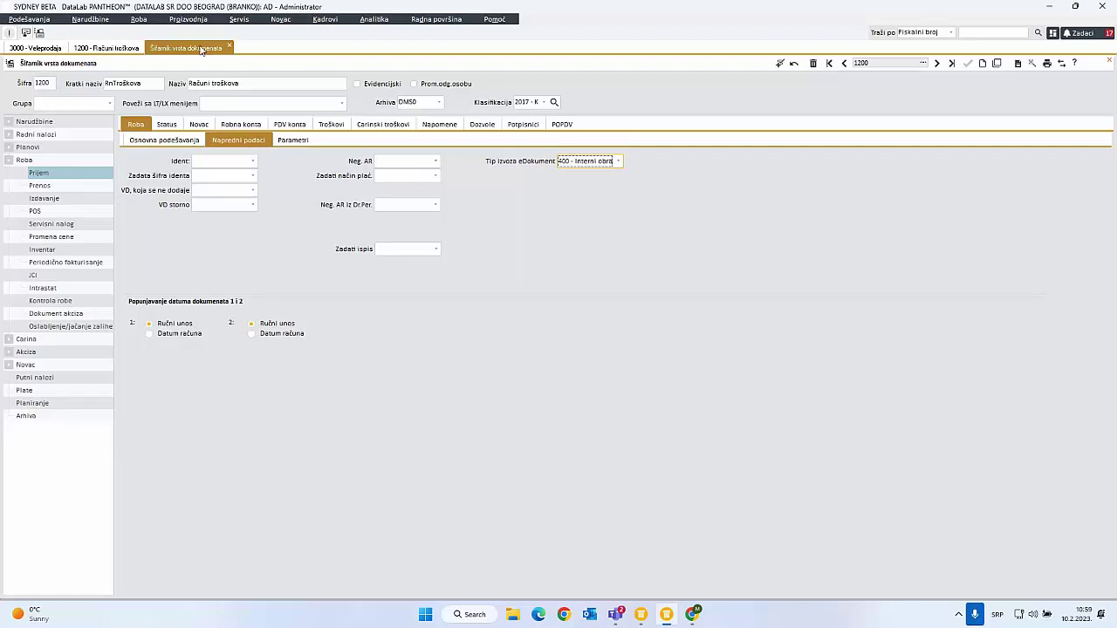
- Return to the 1200 - Računi troškova document and highlight the supplier's invoice number in the Račun field
click(90, 50)
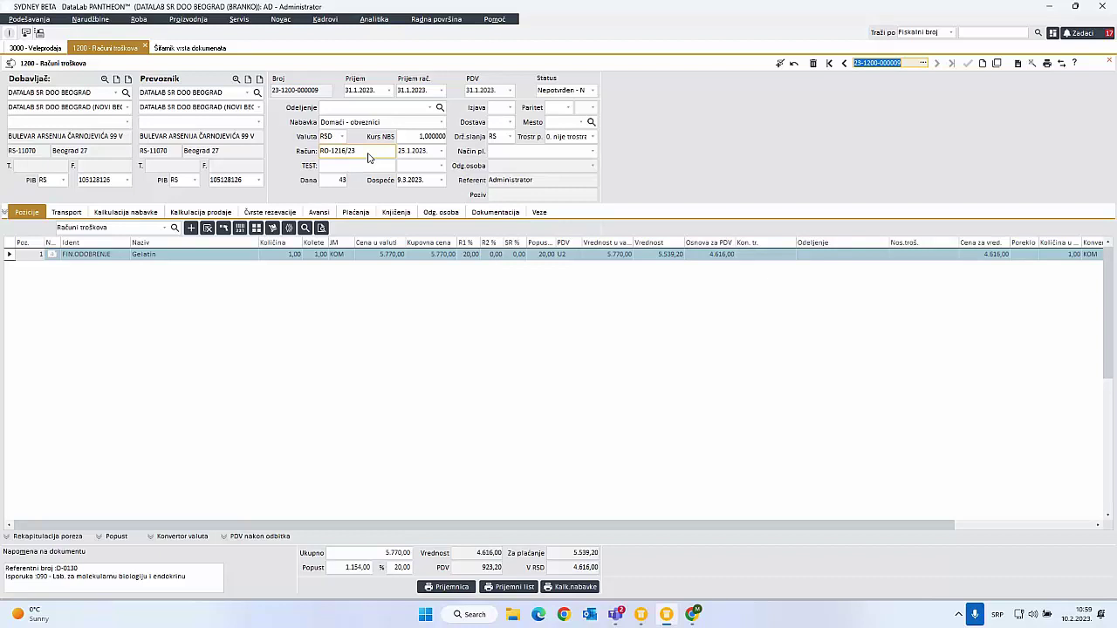
click(367, 157)
drag(356, 154, 321, 153)
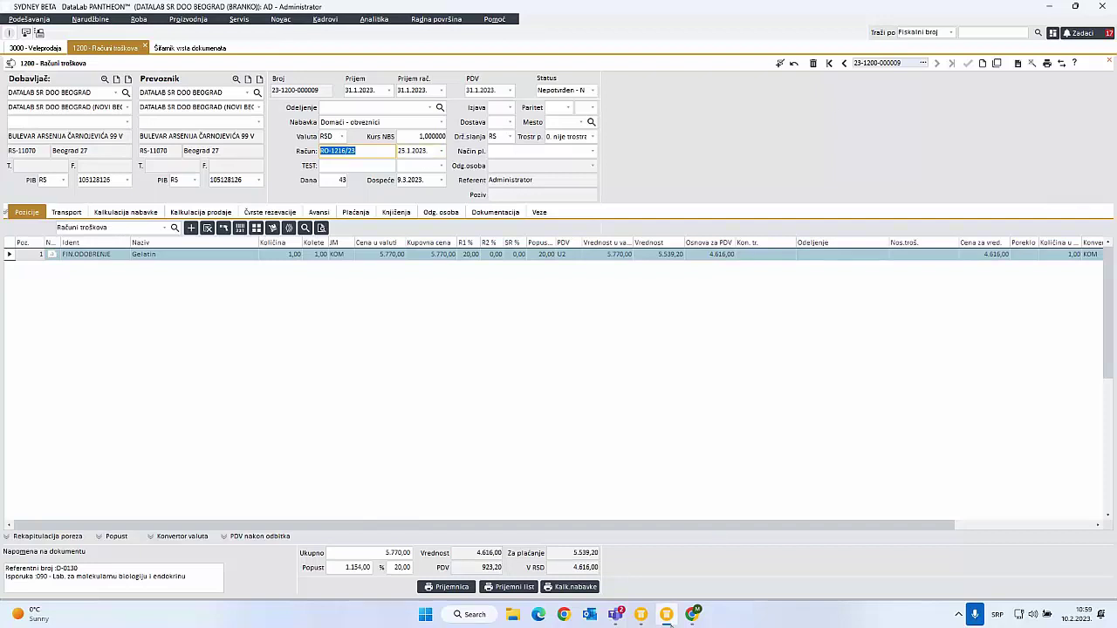
- Switch to eFaktura and check the Vremenski opseg options and the Period field, keeping Mesečni as the time range
click(691, 618)
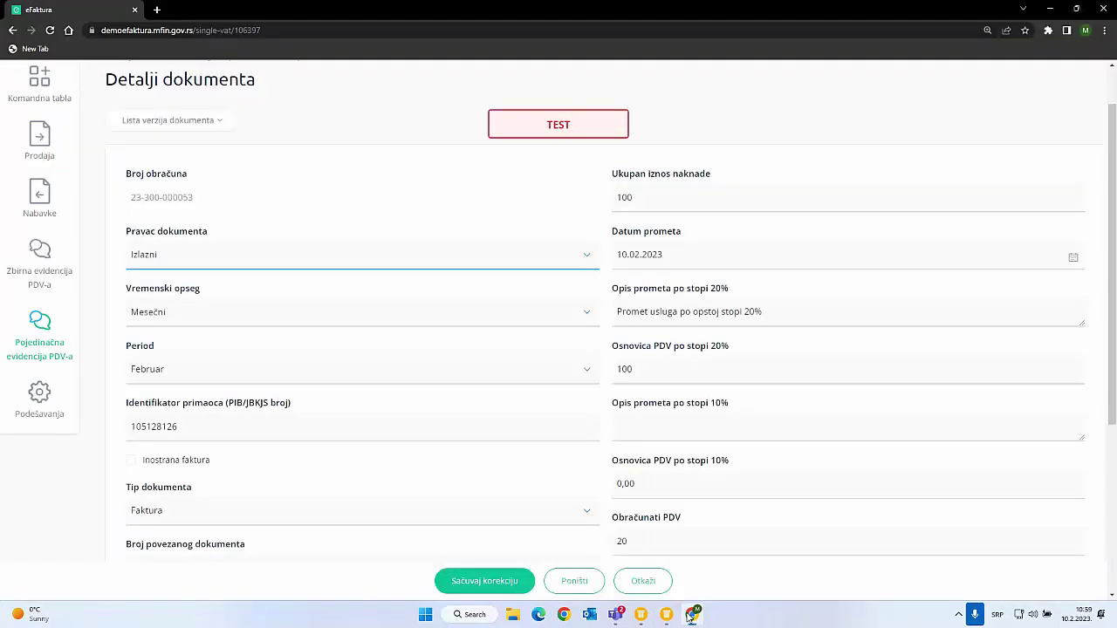
click(157, 322)
click(157, 321)
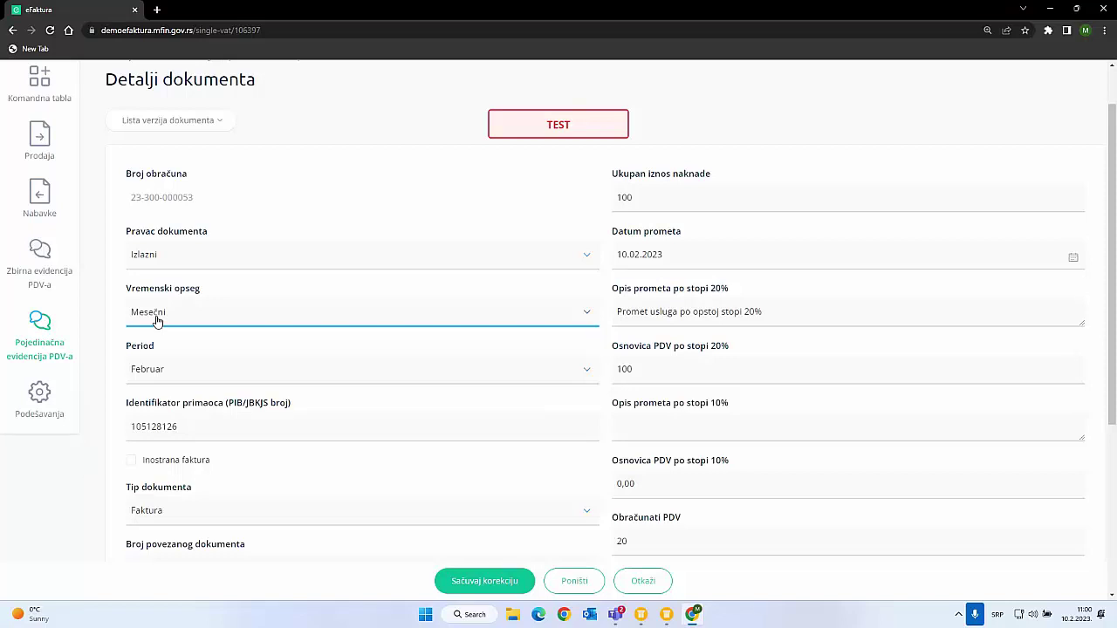
click(157, 321)
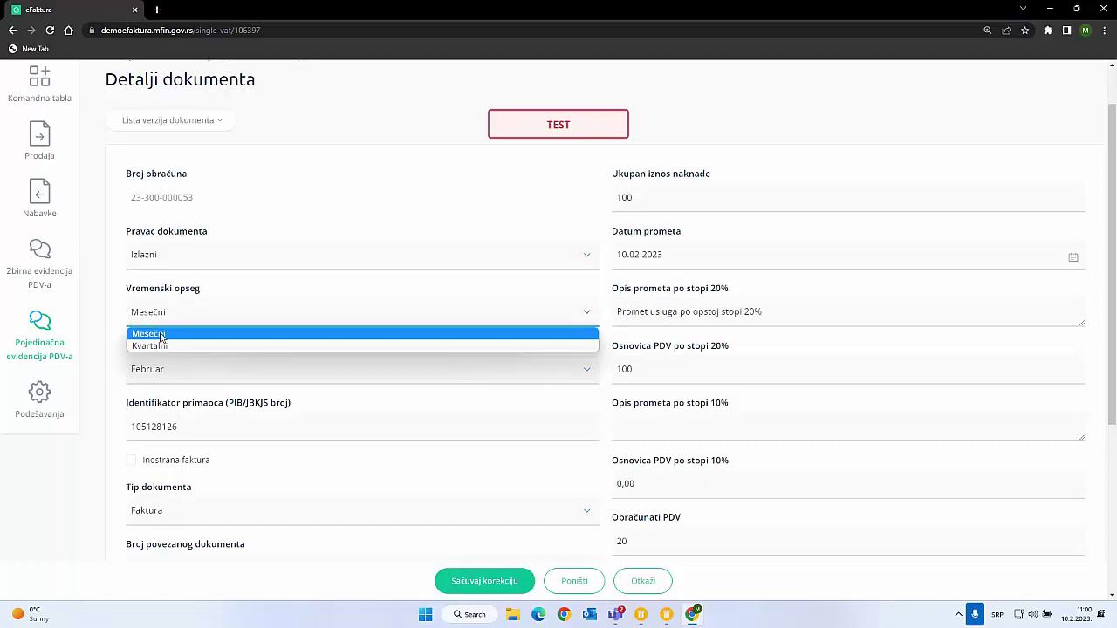
click(160, 337)
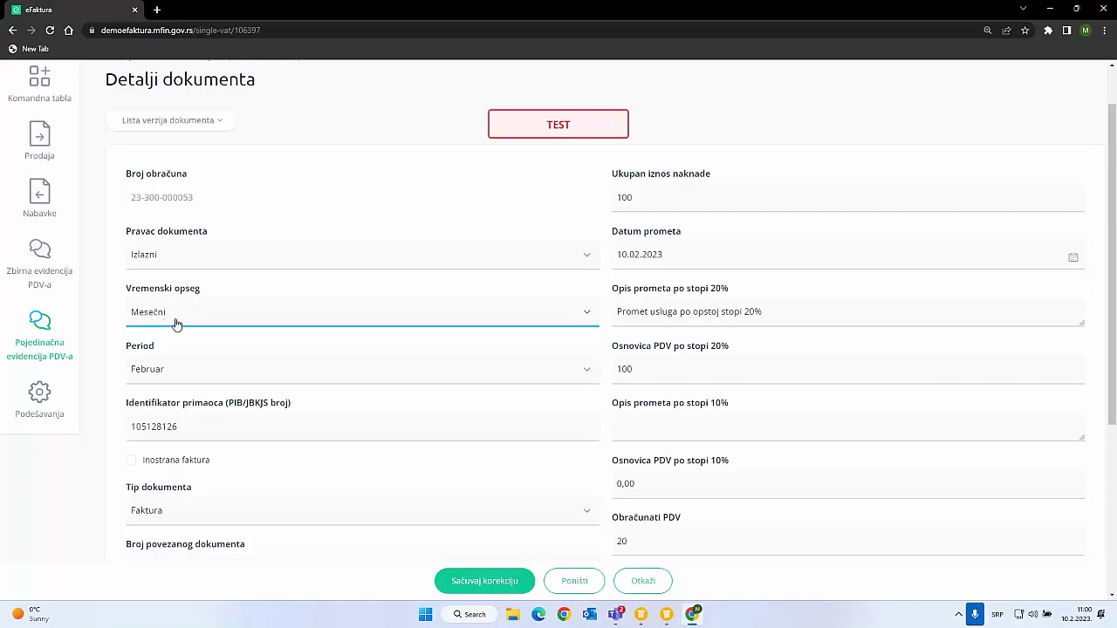
click(162, 375)
click(161, 375)
- Switch back to PANTHEON and inspect the Otpremnica date on the 3000 - Veleprodaja document
click(668, 618)
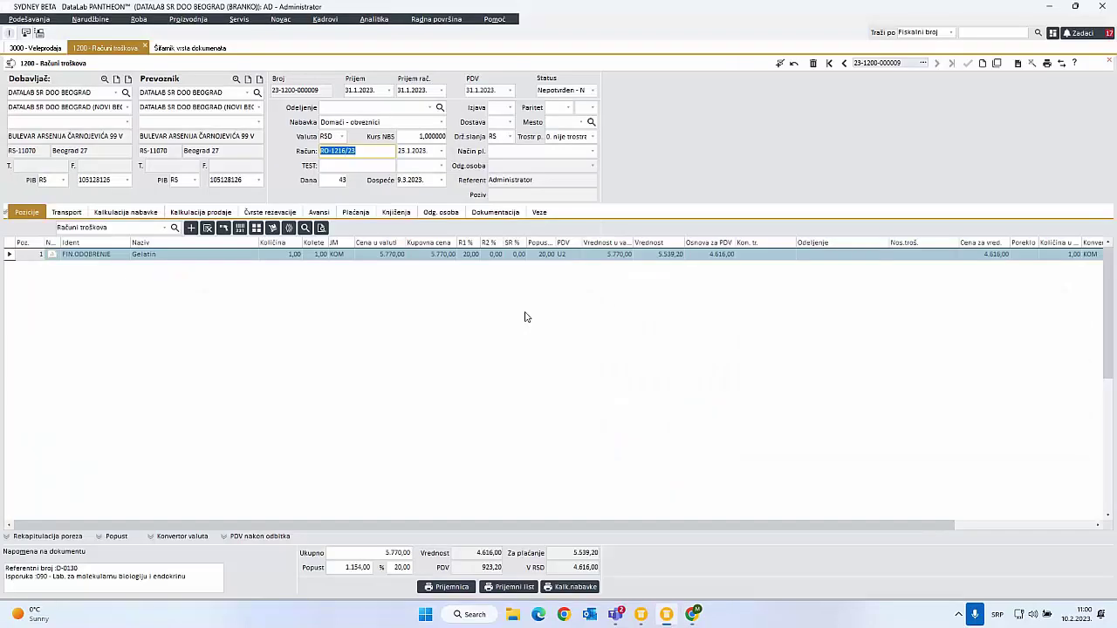
click(35, 48)
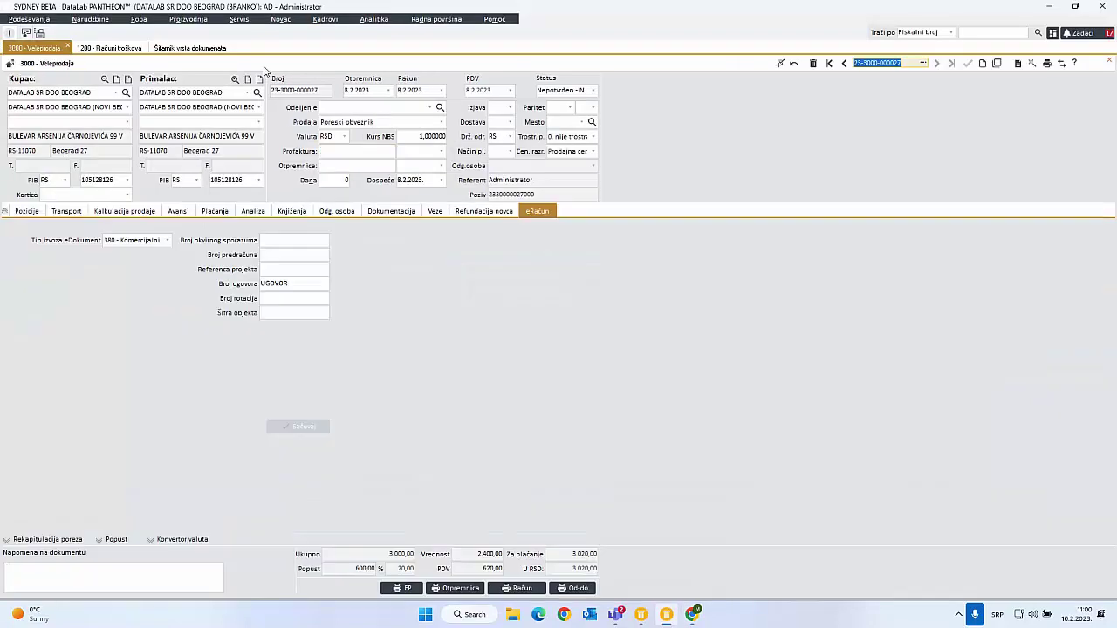
click(348, 90)
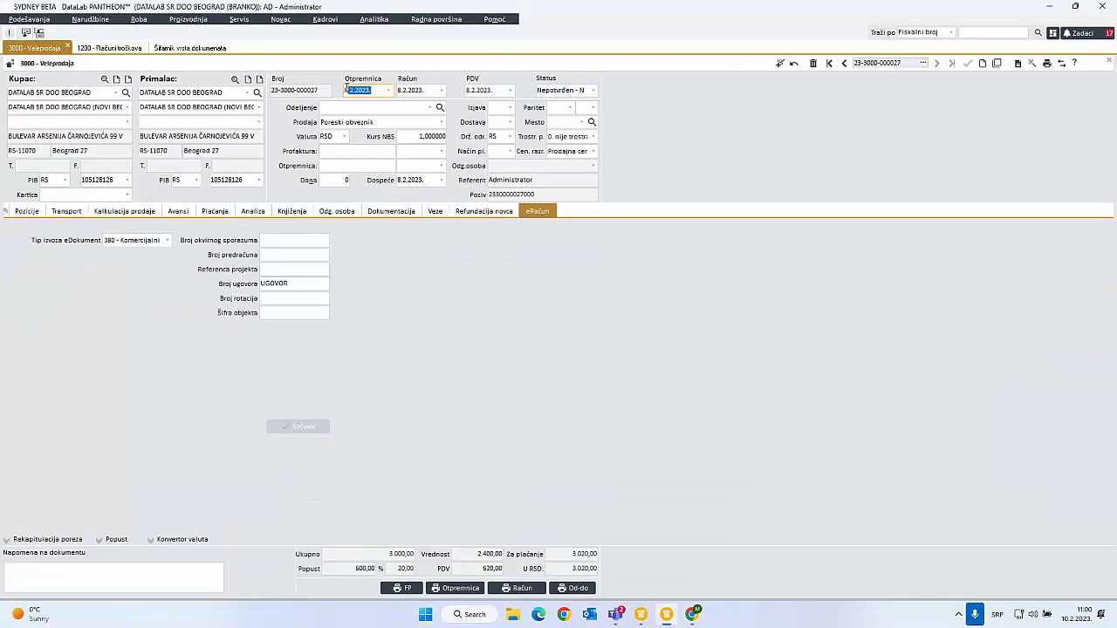
click(349, 90)
- Return to eFaktura and check the Period field and the recipient's identifier in the VAT record
click(692, 614)
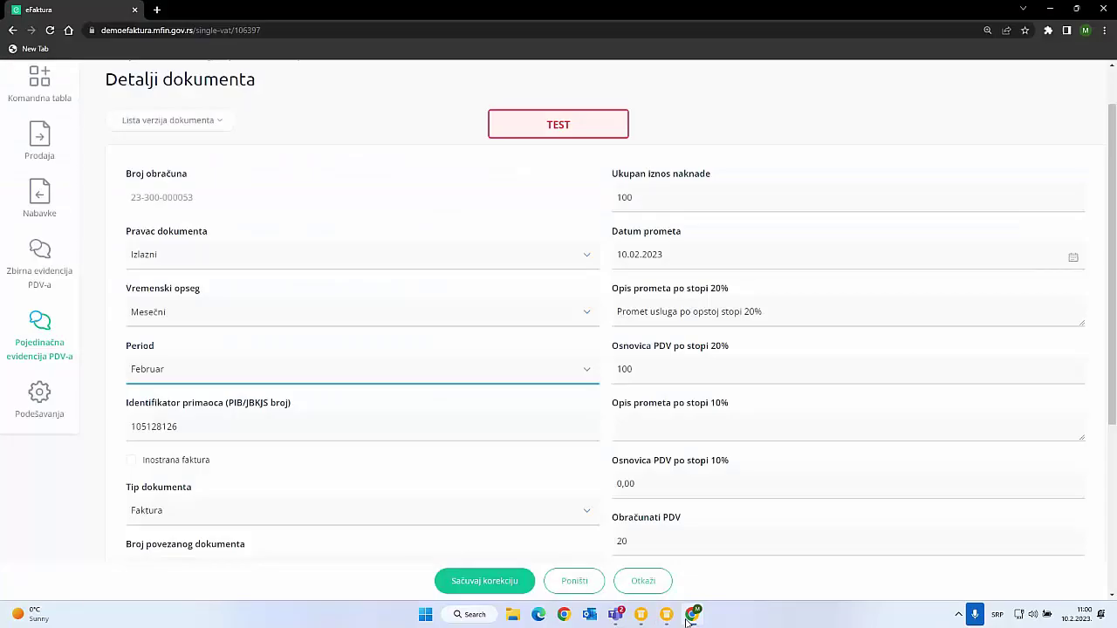
click(183, 368)
click(183, 368)
click(189, 426)
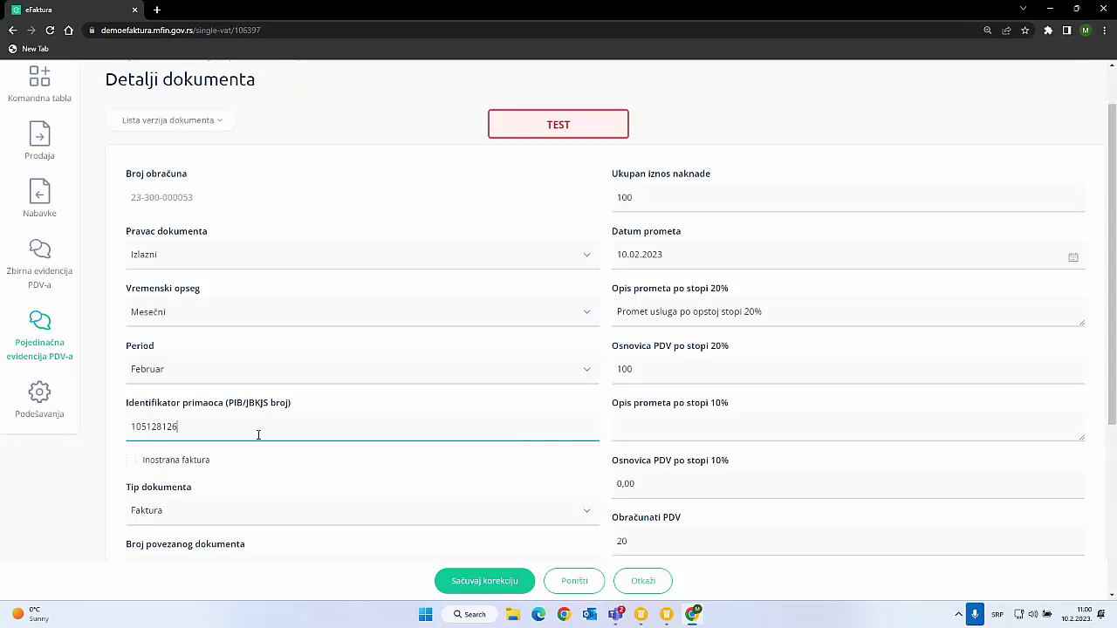
double_click(197, 426)
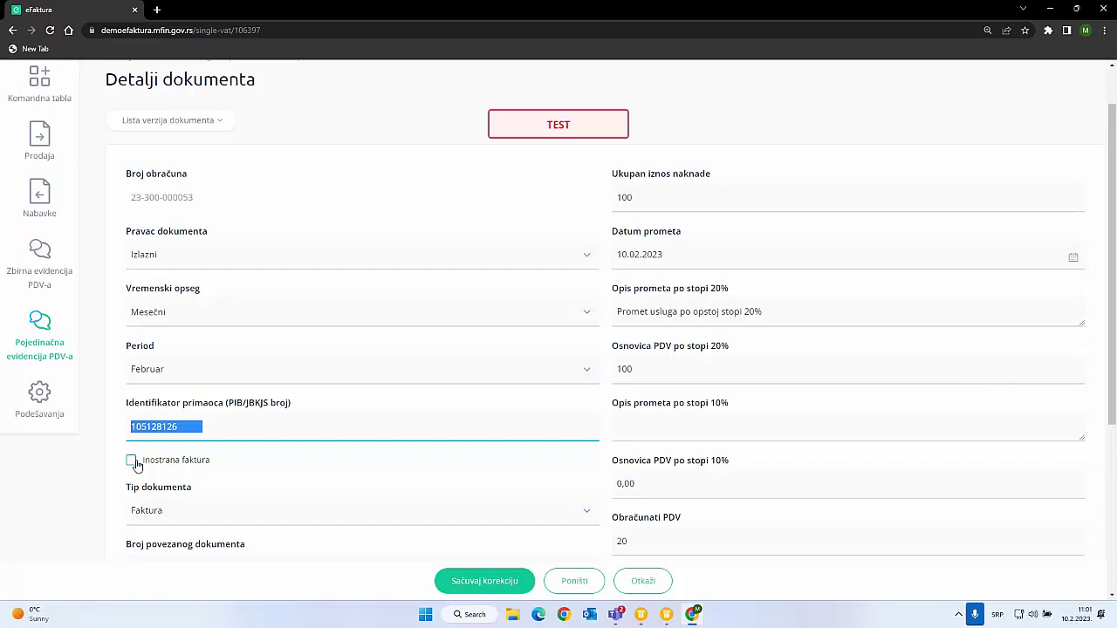
- Switch to the RS_MF_DEMO database in PANTHEON and check the Prodaja options on the 300 - Veleprodaja document, keeping Krajnji kupac
click(667, 616)
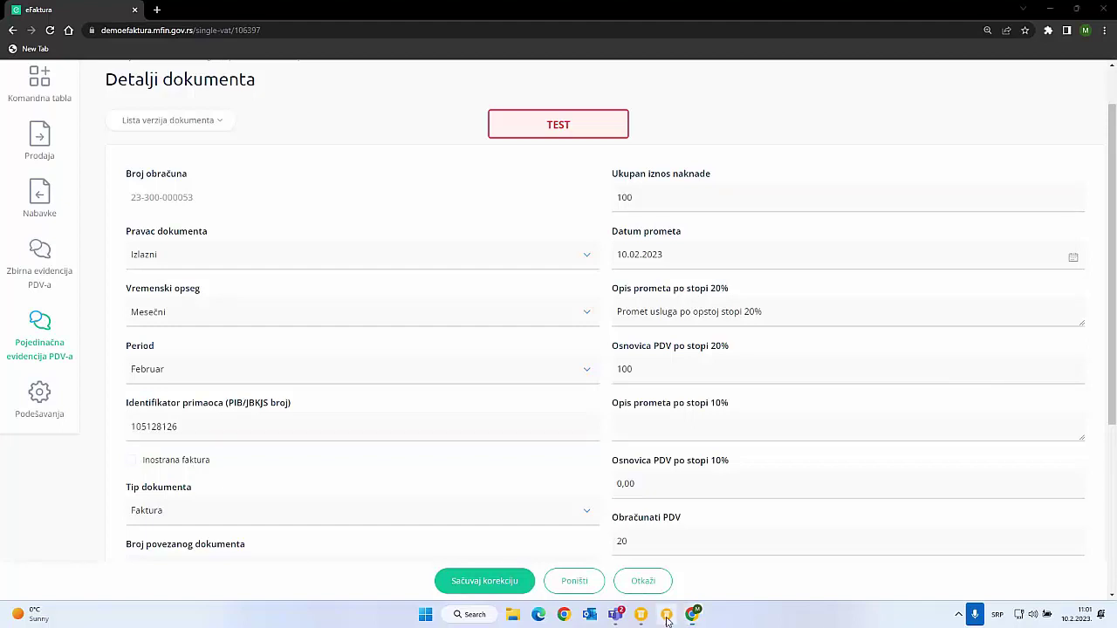
click(640, 615)
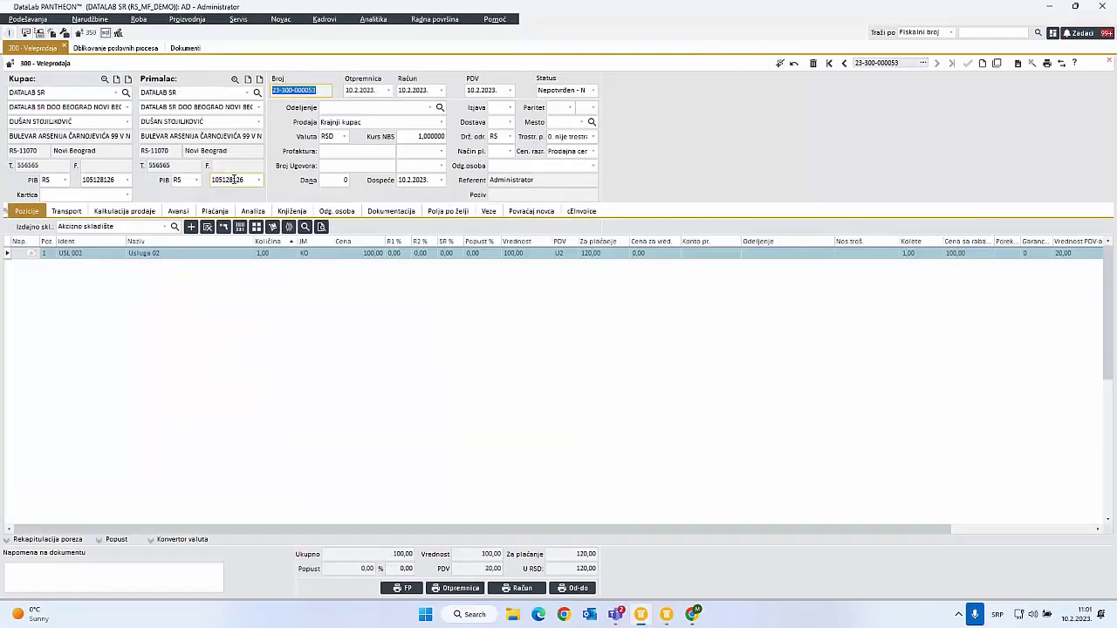
click(367, 123)
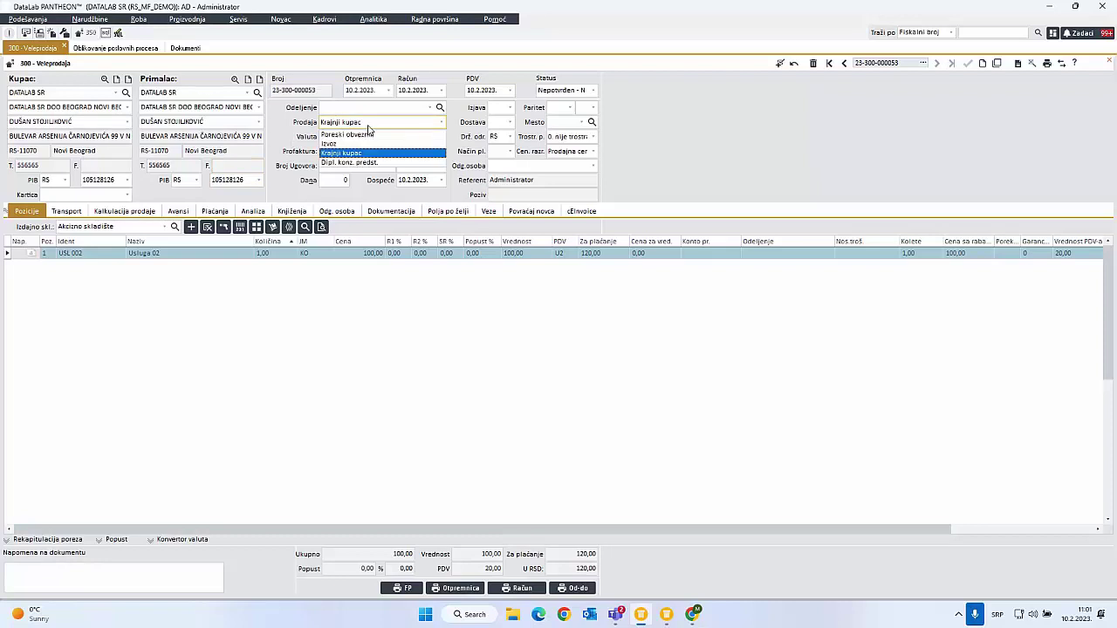
click(355, 122)
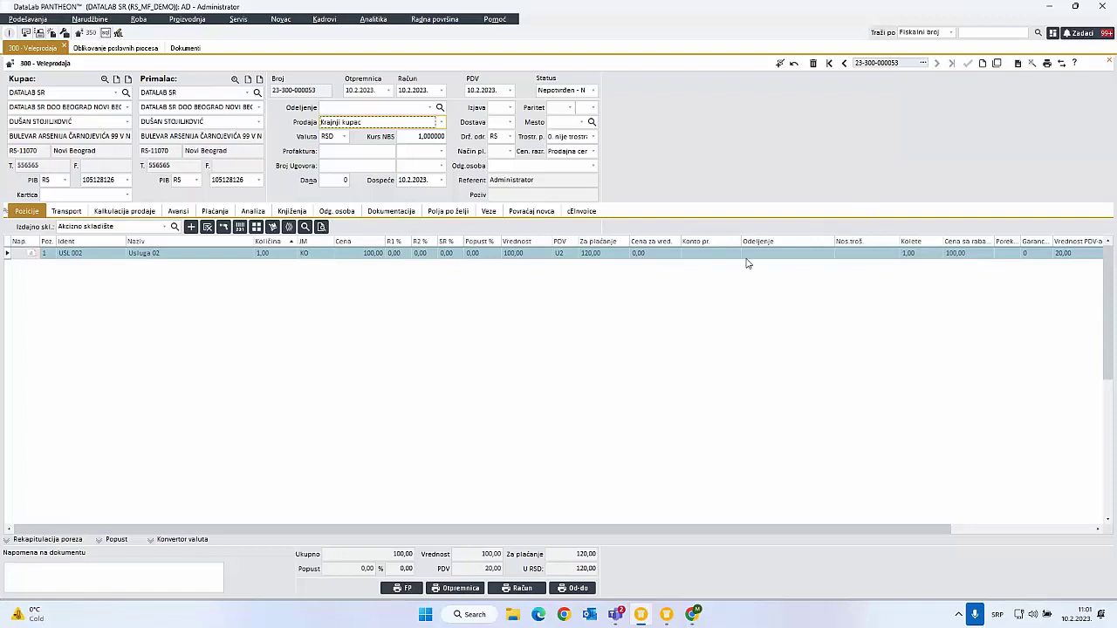
- Switch to eFaktura and check the Tip dokumenta options in the VAT record, keeping Faktura as the document type
click(694, 615)
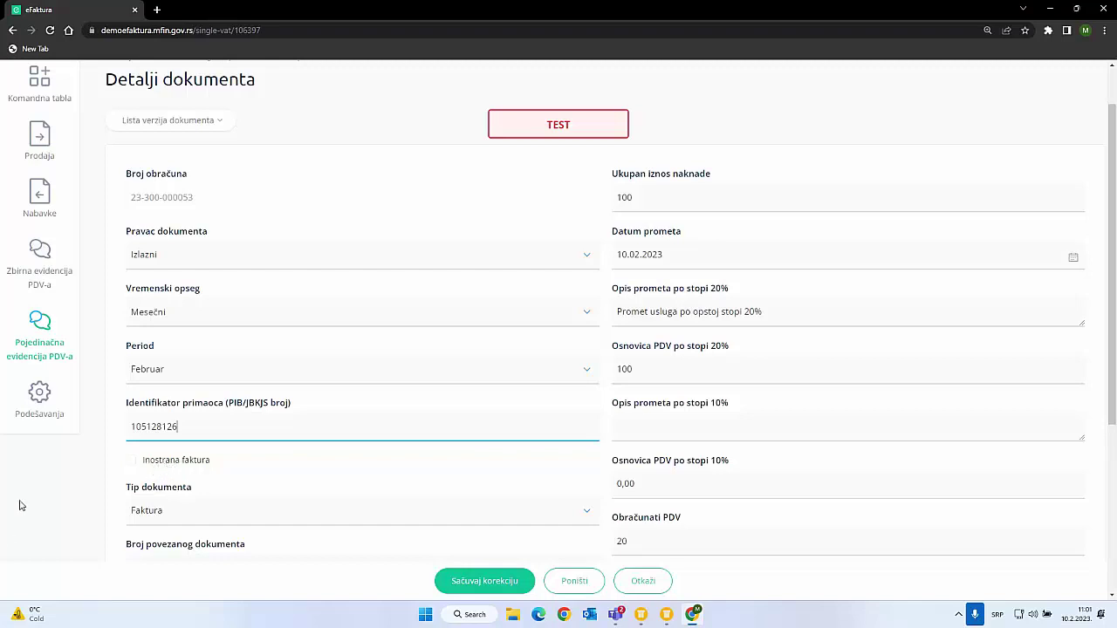
scroll(39, 494, down, 2)
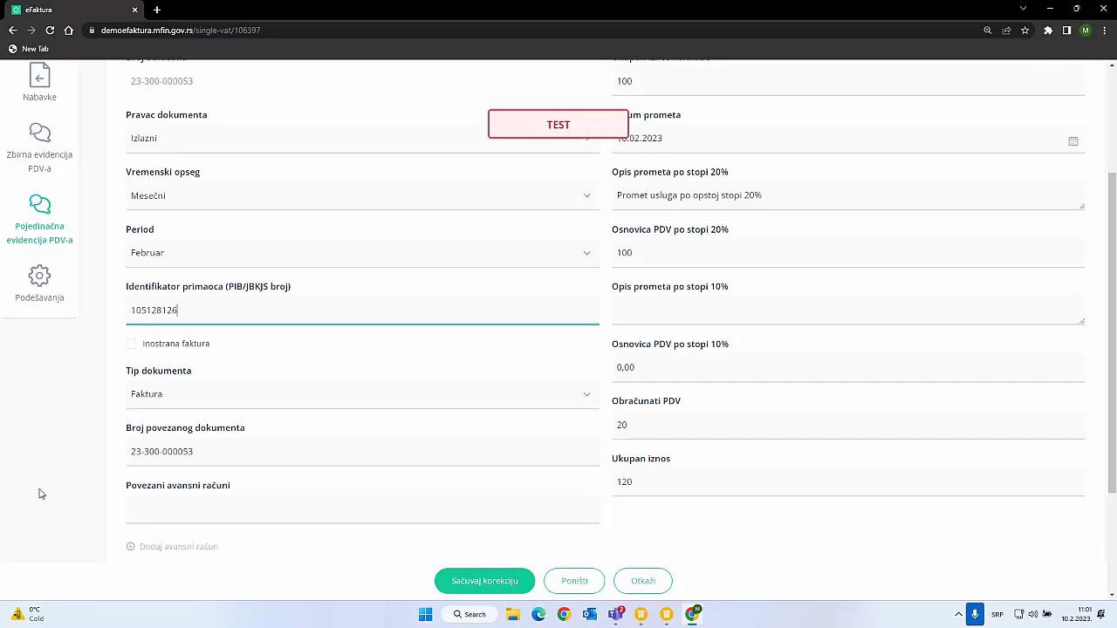
click(156, 405)
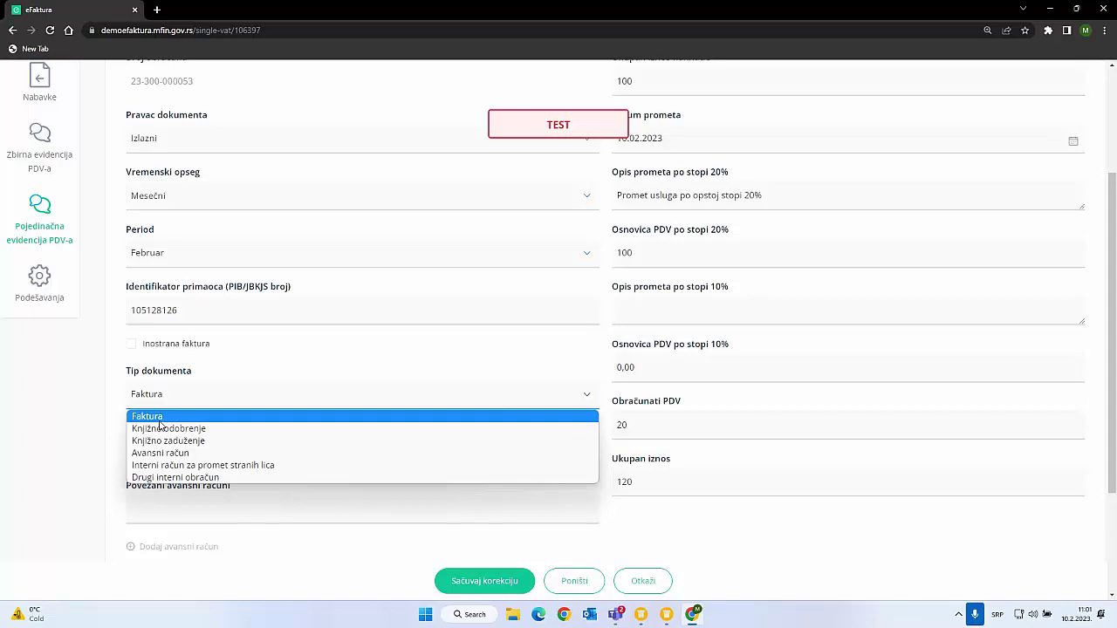
click(66, 428)
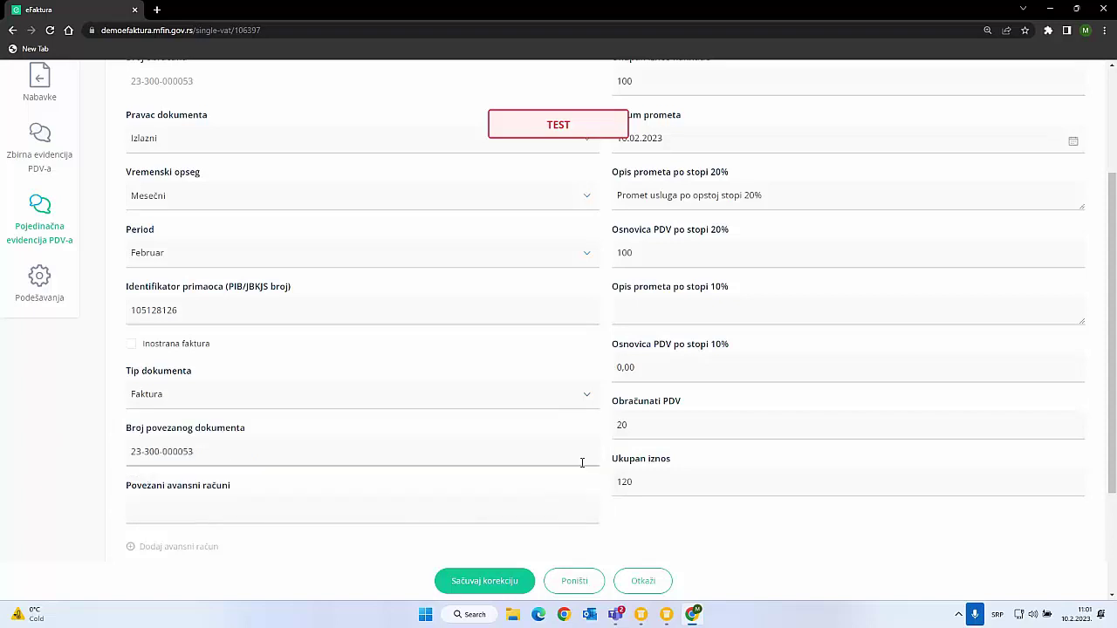
- Switch to PANTHEON and open the advanced goods settings (Napredna podešavanja) of document type 300 from the document's number
click(641, 614)
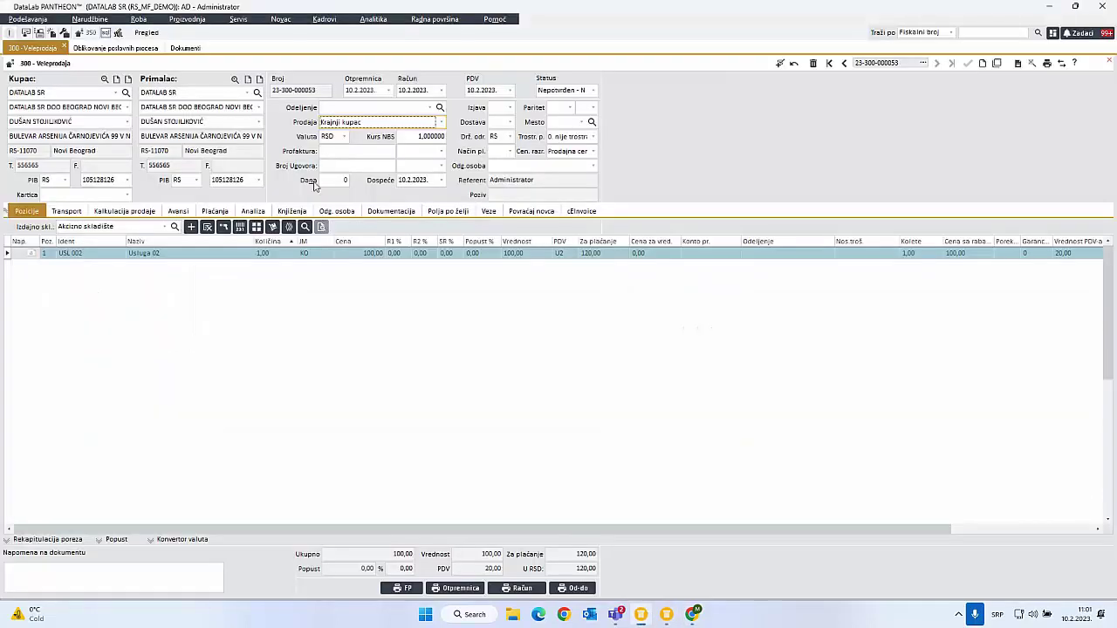
click(295, 92)
double_click(289, 90)
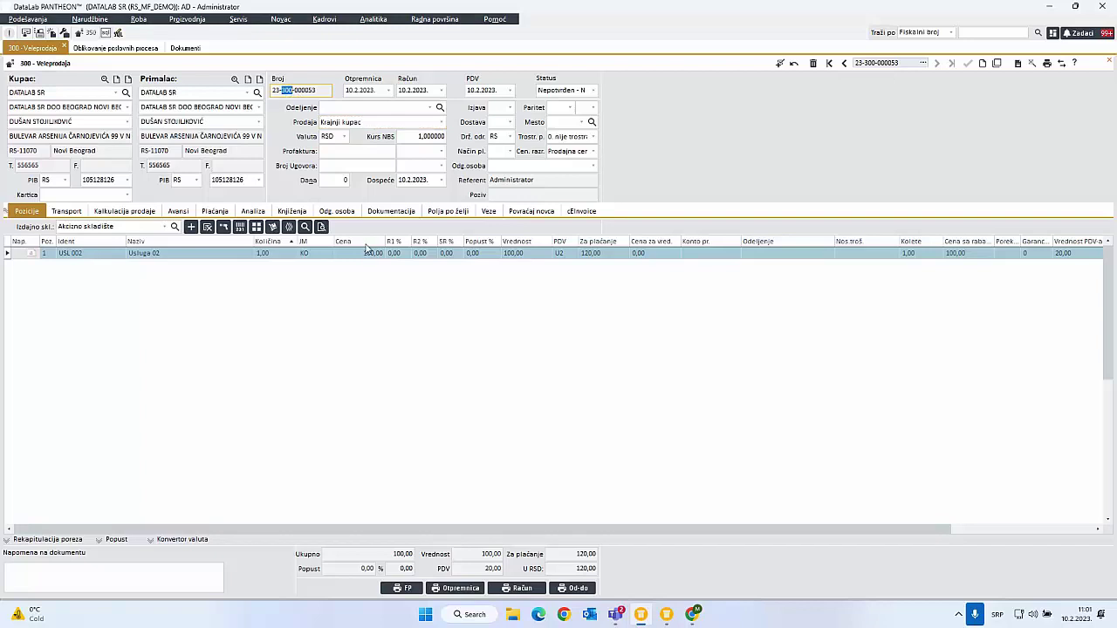
key(F2)
click(228, 141)
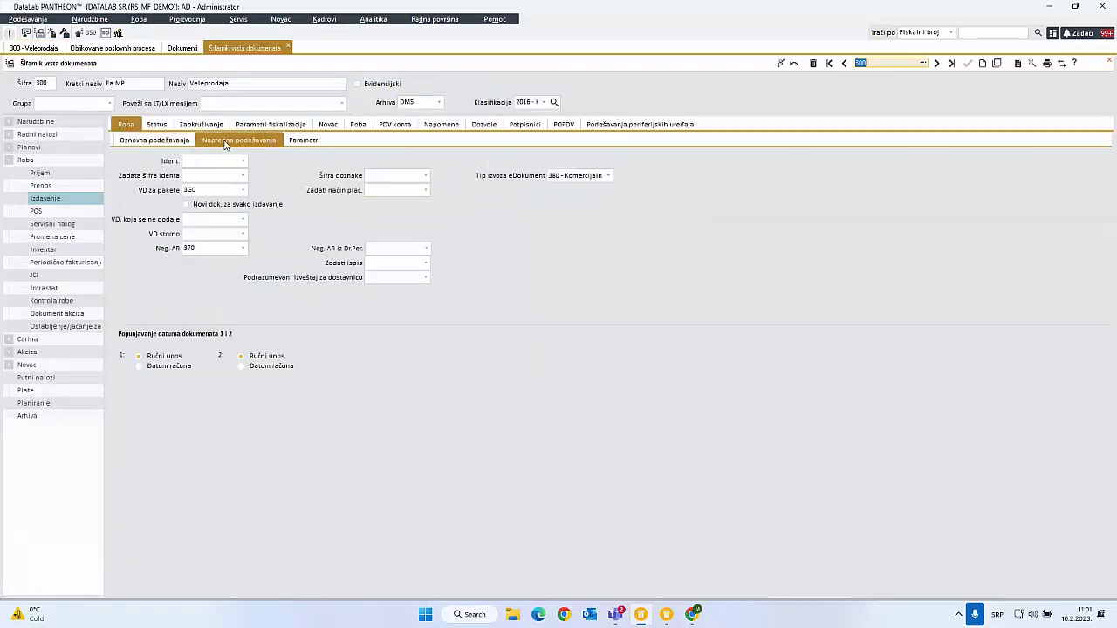
- Examine the Tip izvoza eDokument options for document type 300, keeping 380 - Komercijalni (konačni) račun
click(587, 180)
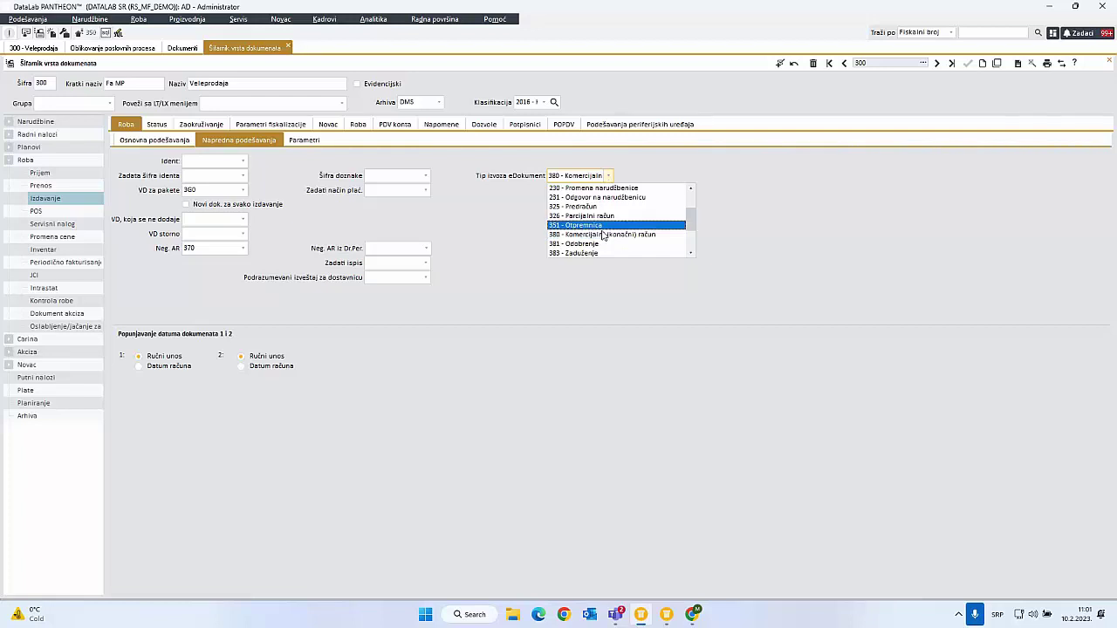
scroll(604, 238, down, 1)
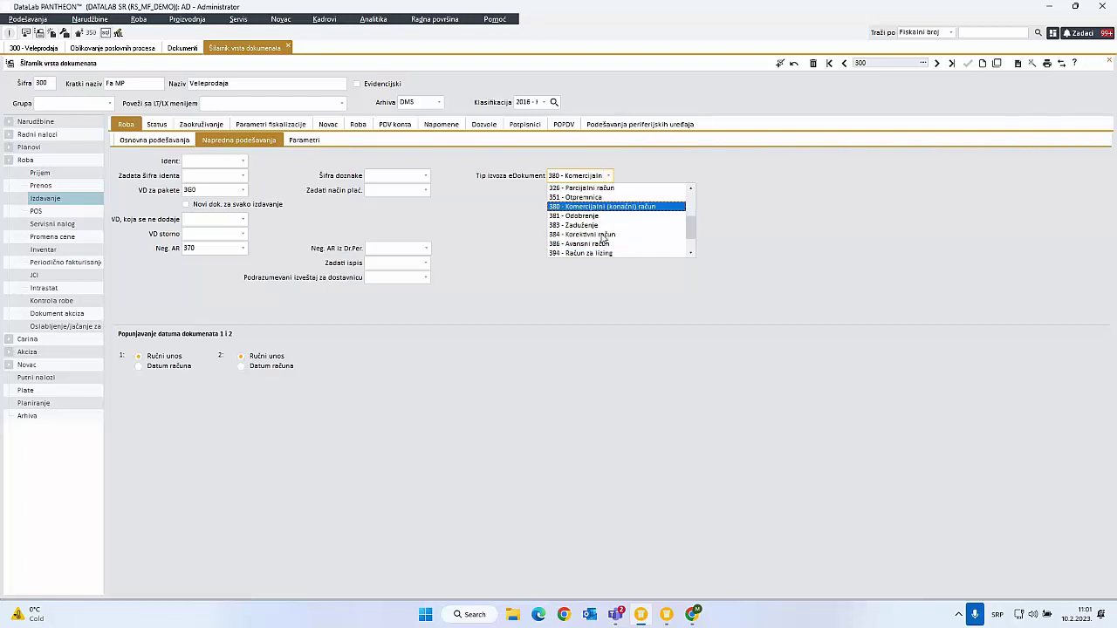
click(691, 253)
click(690, 253)
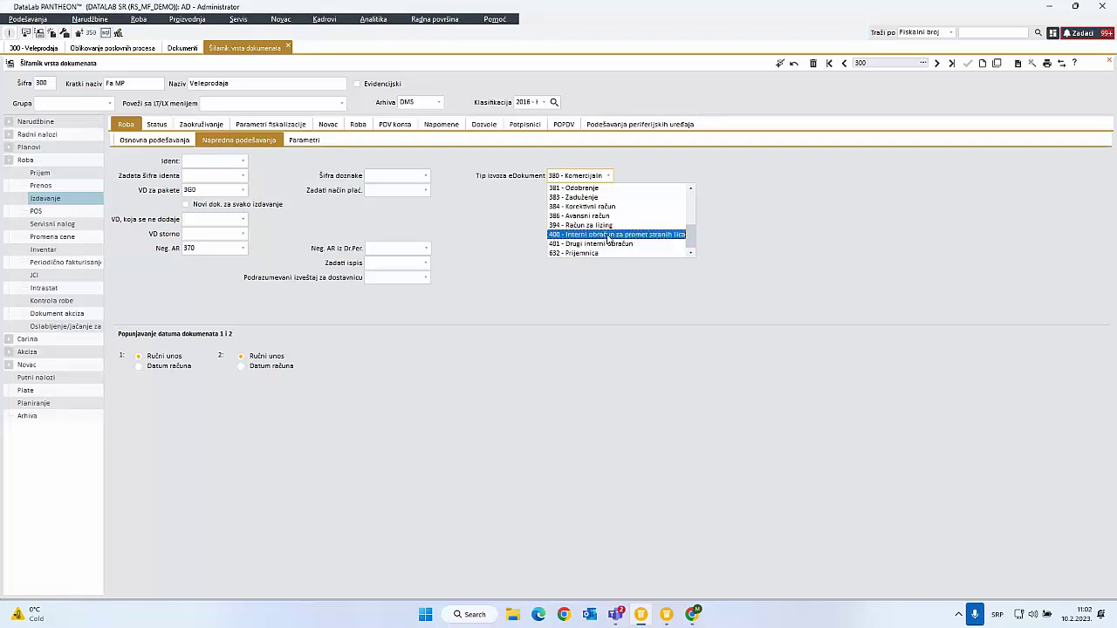
click(928, 261)
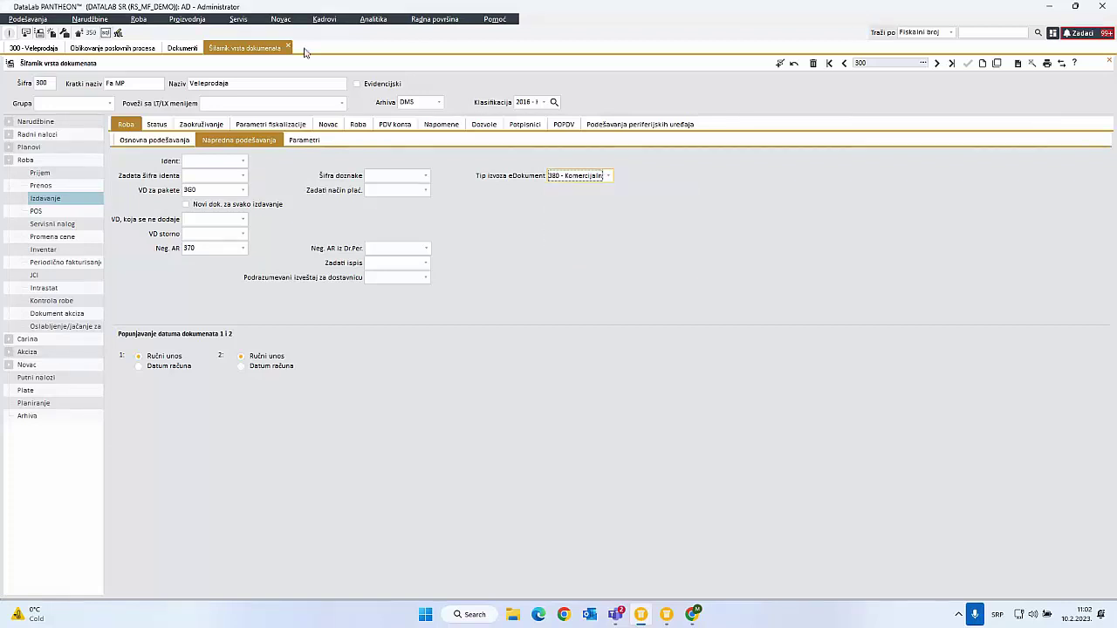
- Return to eFaktura and examine the Tip dokumenta and Broj povezanog dokumenta fields of the VAT record
click(695, 616)
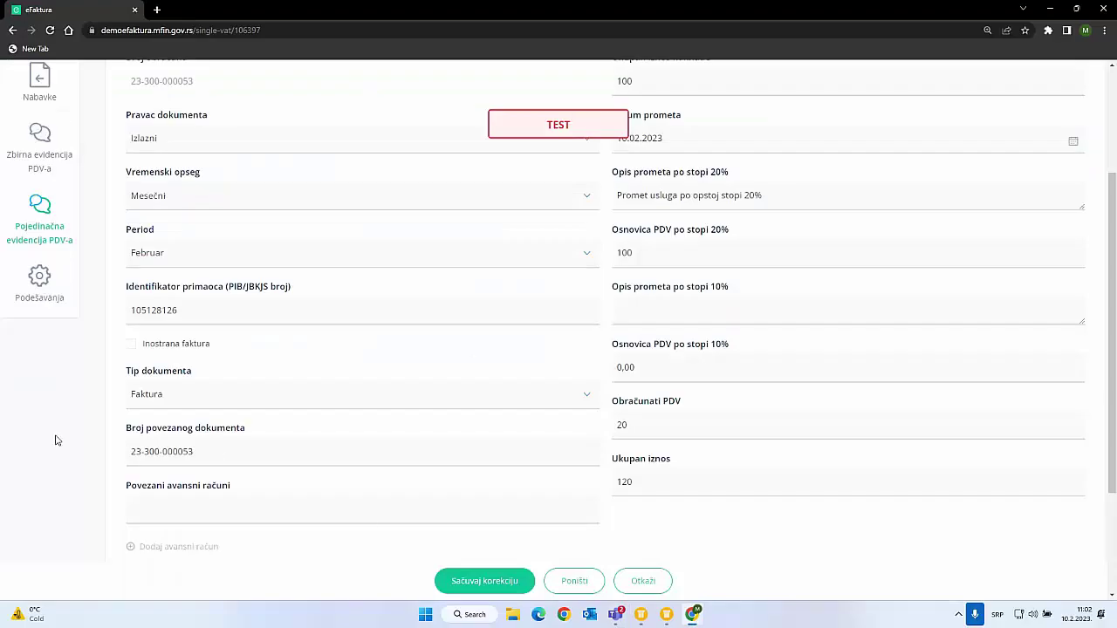
scroll(52, 438, up, 2)
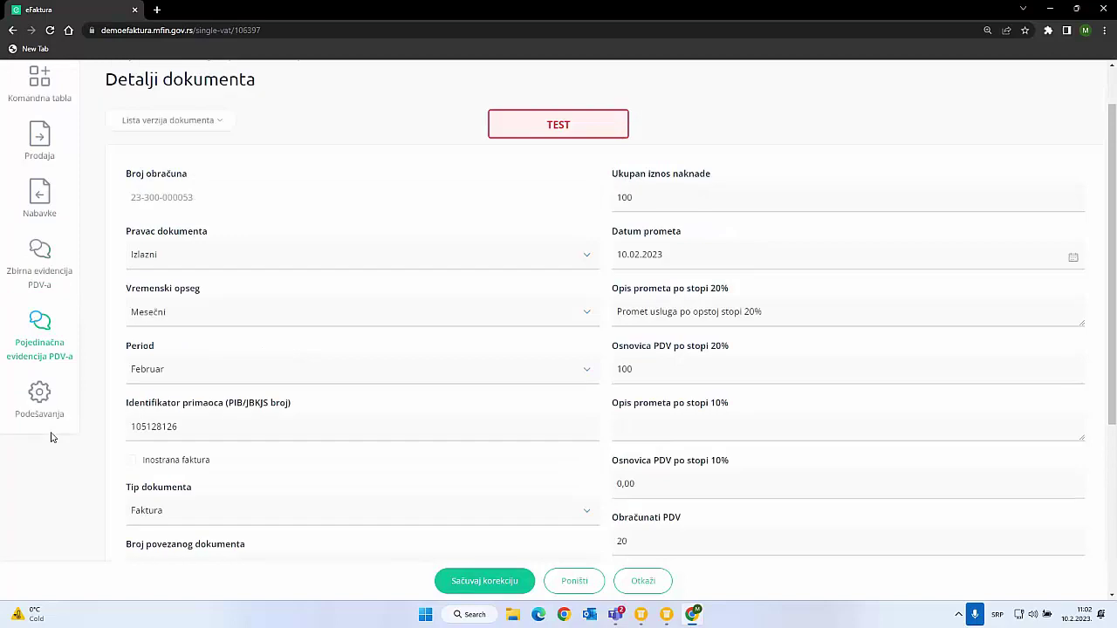
scroll(51, 438, down, 2)
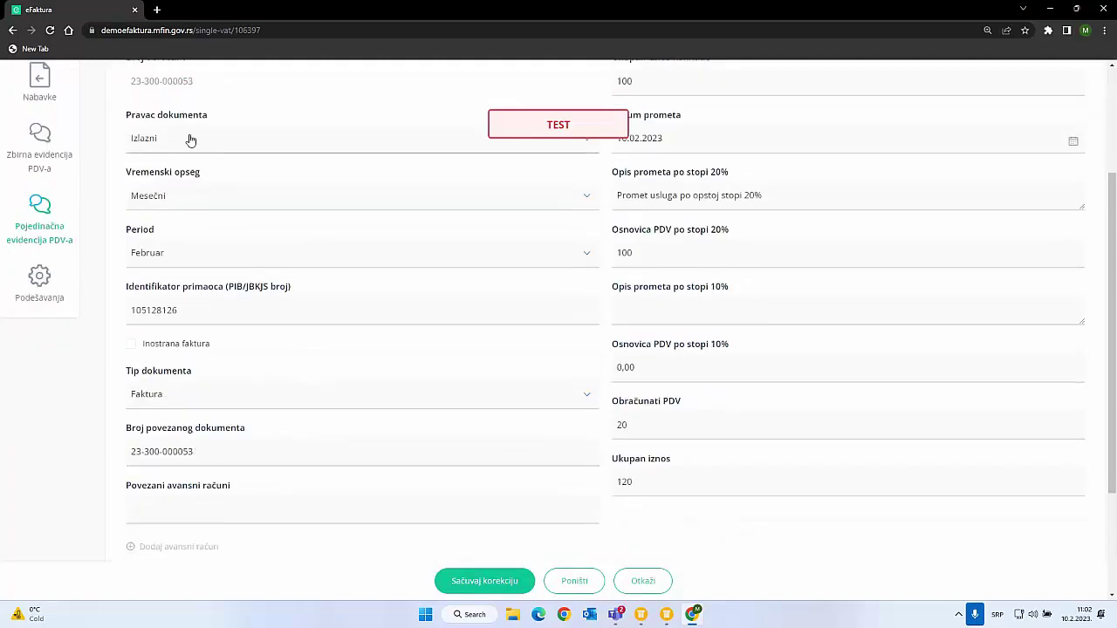
scroll(201, 153, up, 2)
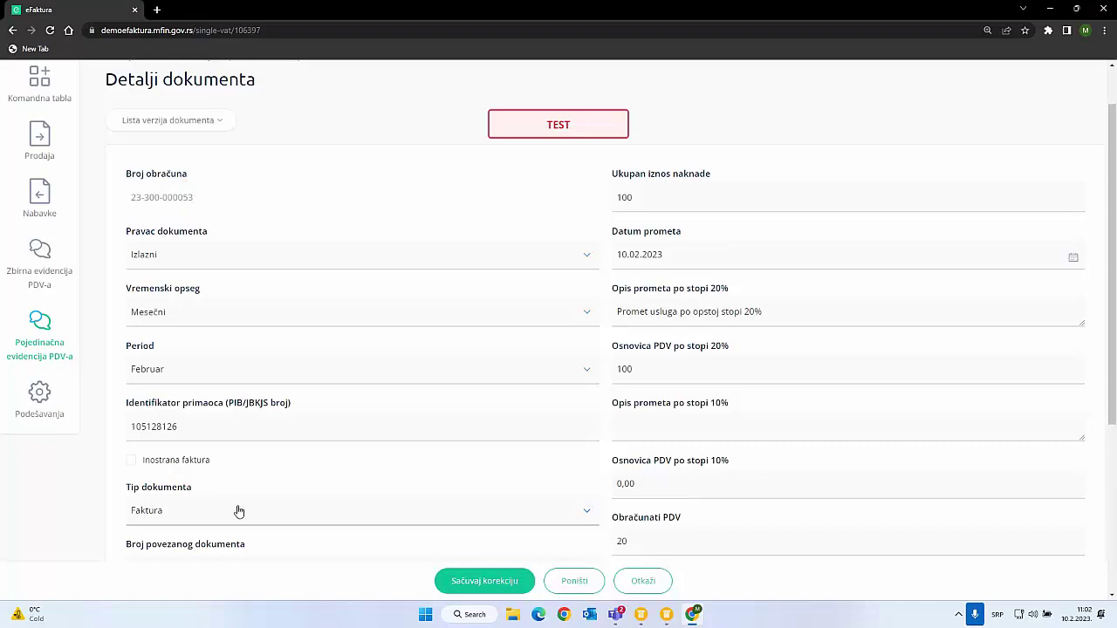
scroll(210, 522, down, 1)
drag(200, 522, 124, 501)
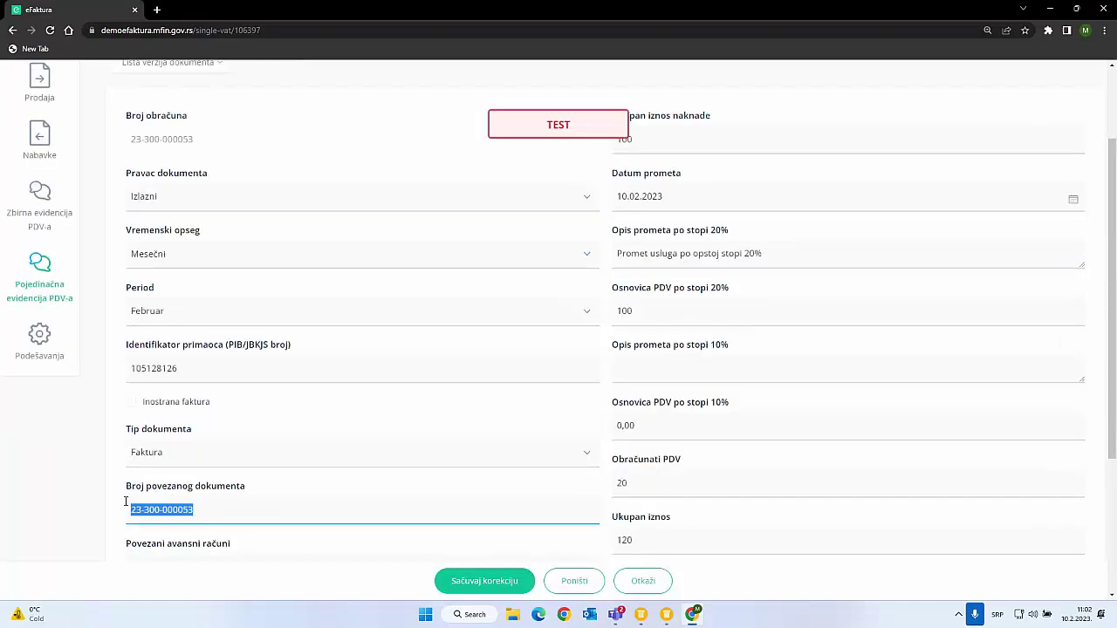
scroll(96, 486, down, 2)
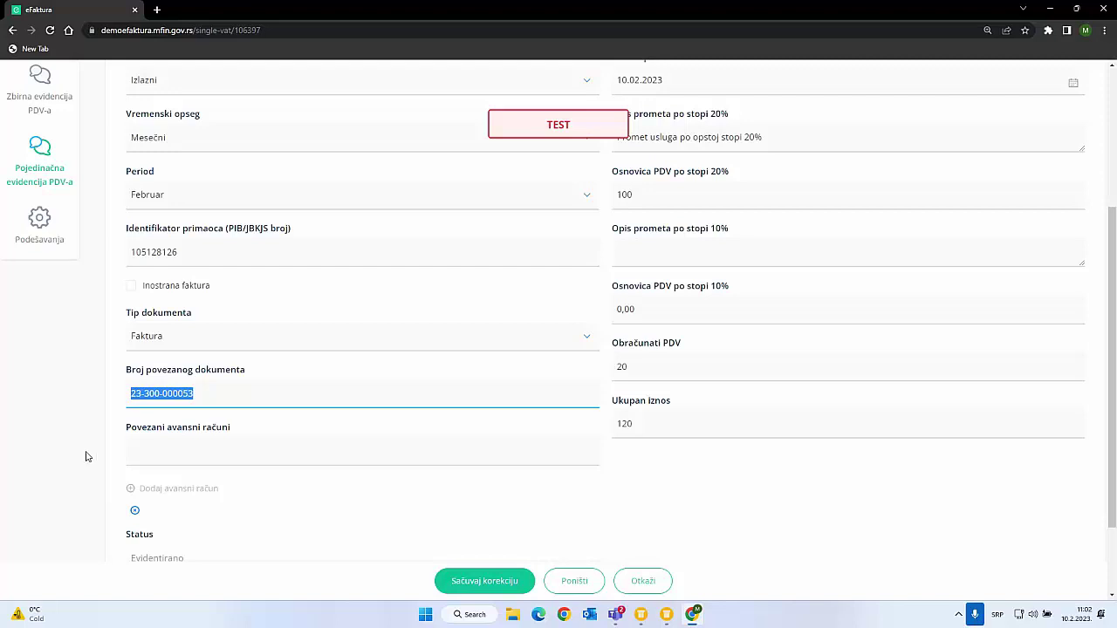
scroll(207, 276, up, 2)
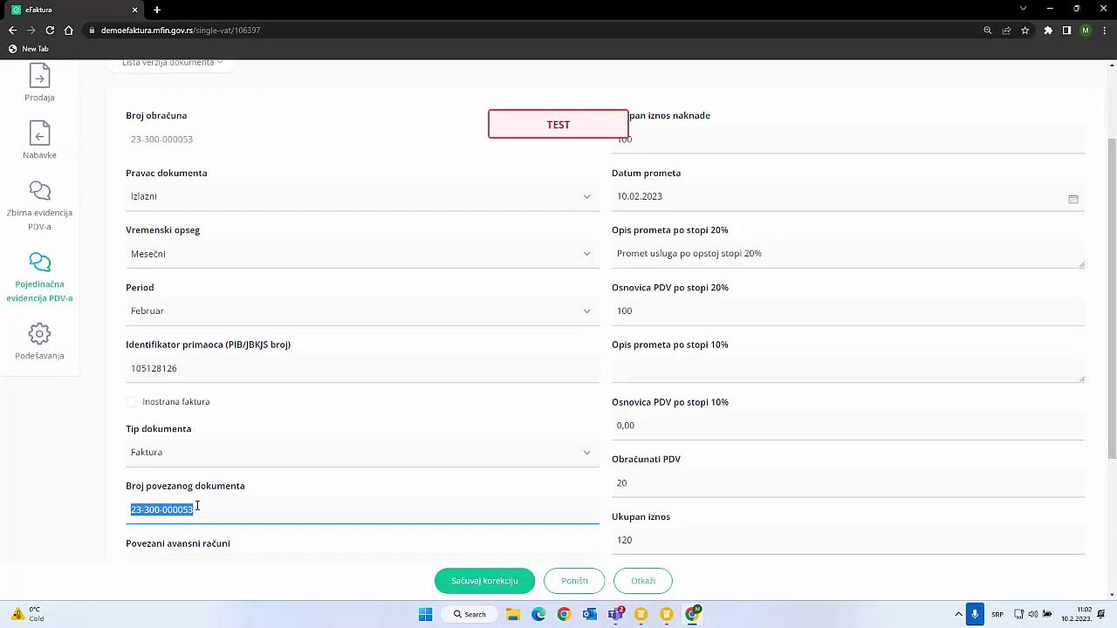
drag(198, 510, 133, 505)
click(194, 510)
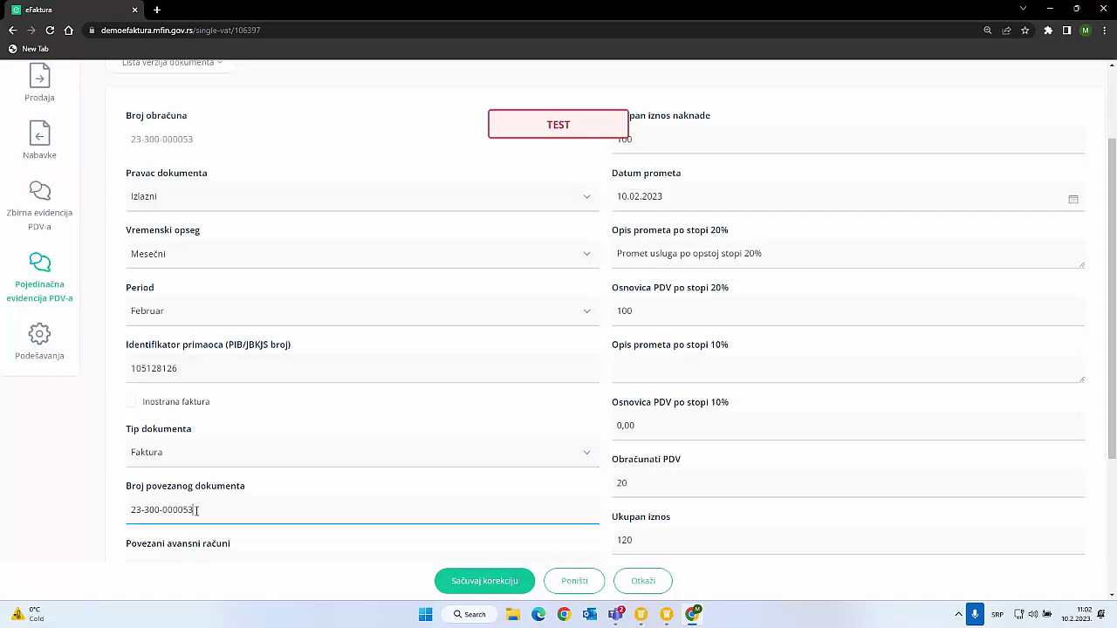
drag(194, 510, 130, 509)
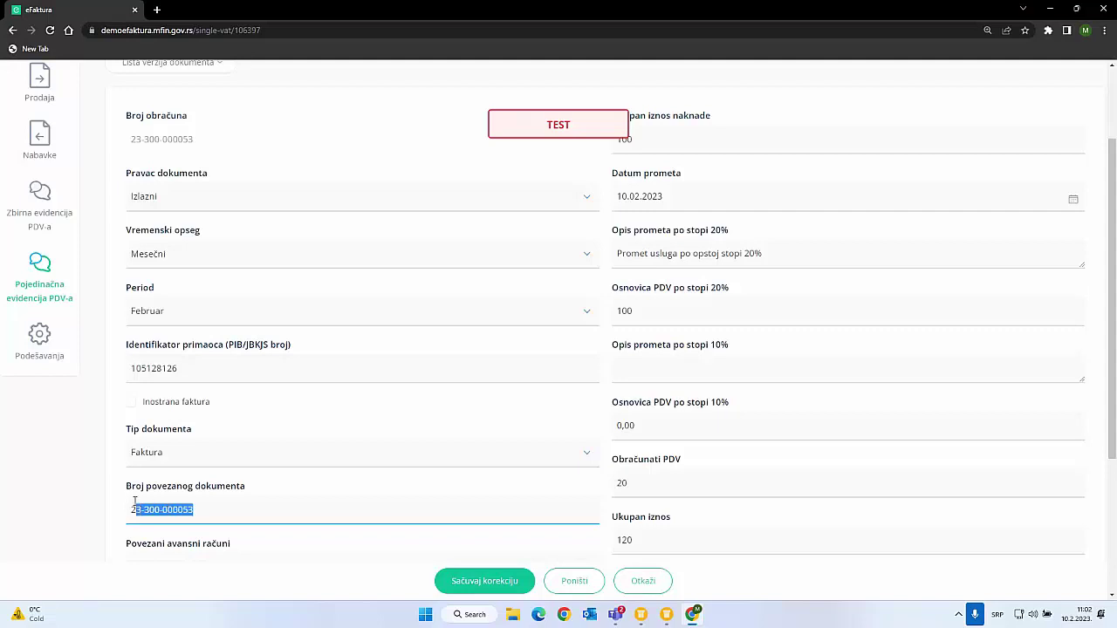
- Switch to PANTHEON, open the 120 - Računi troškova receipt document and inspect the supplier invoice number in its Račun field
click(665, 616)
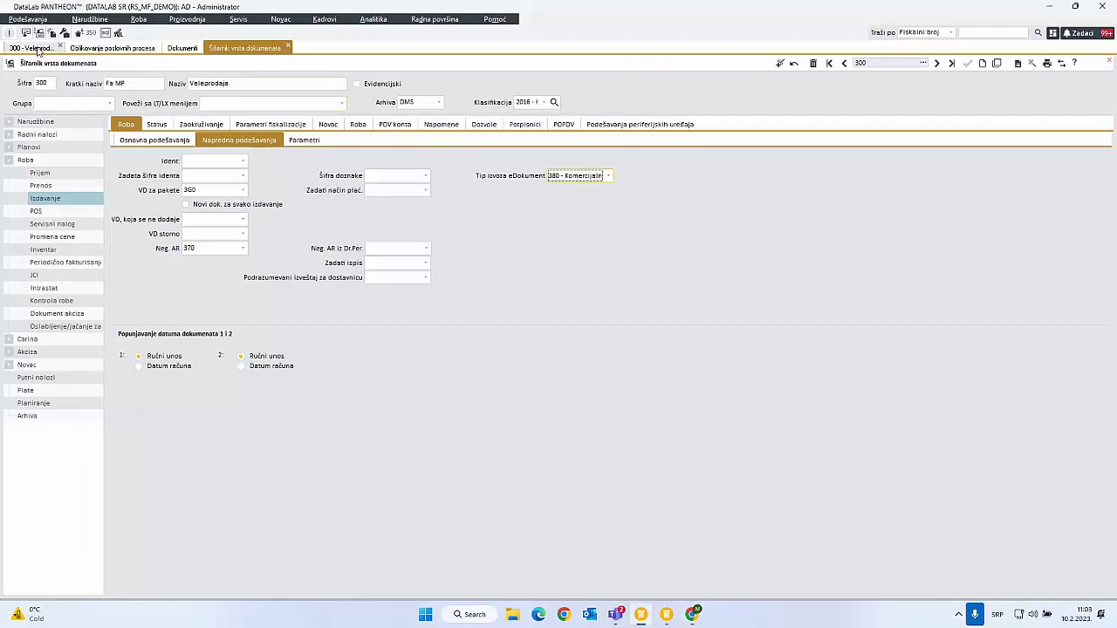
click(33, 48)
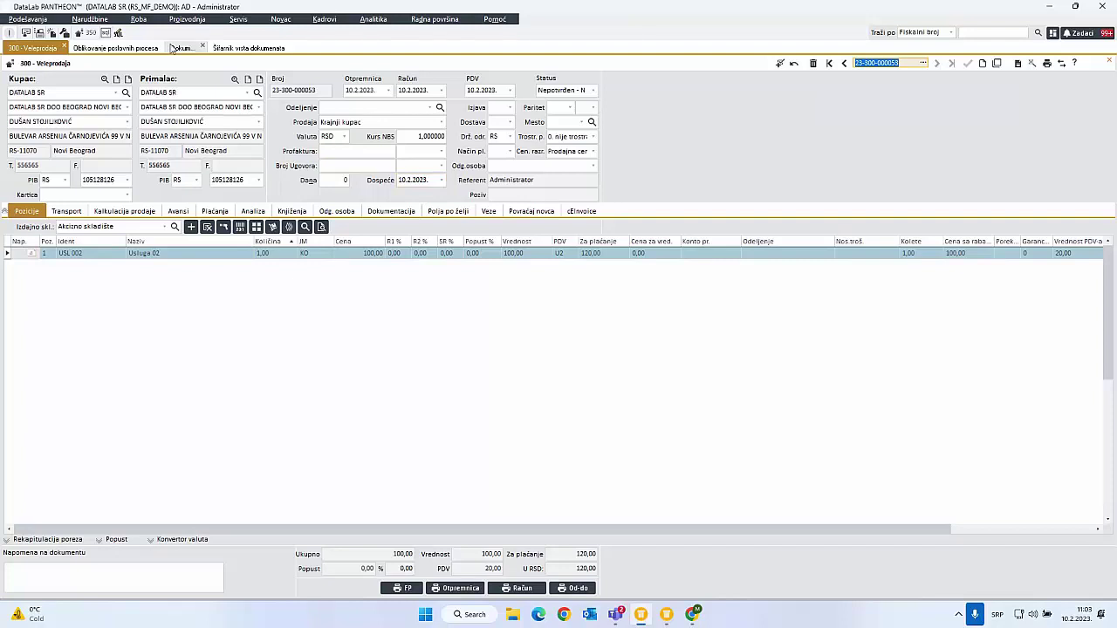
click(138, 18)
mouse_move(284, 49)
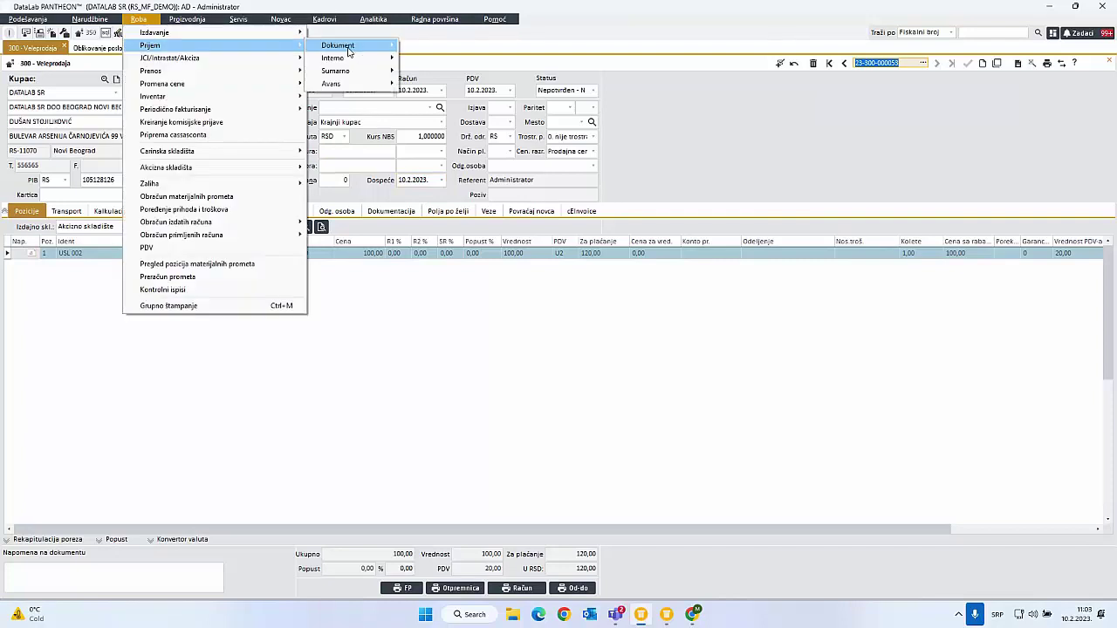
mouse_move(349, 45)
click(462, 72)
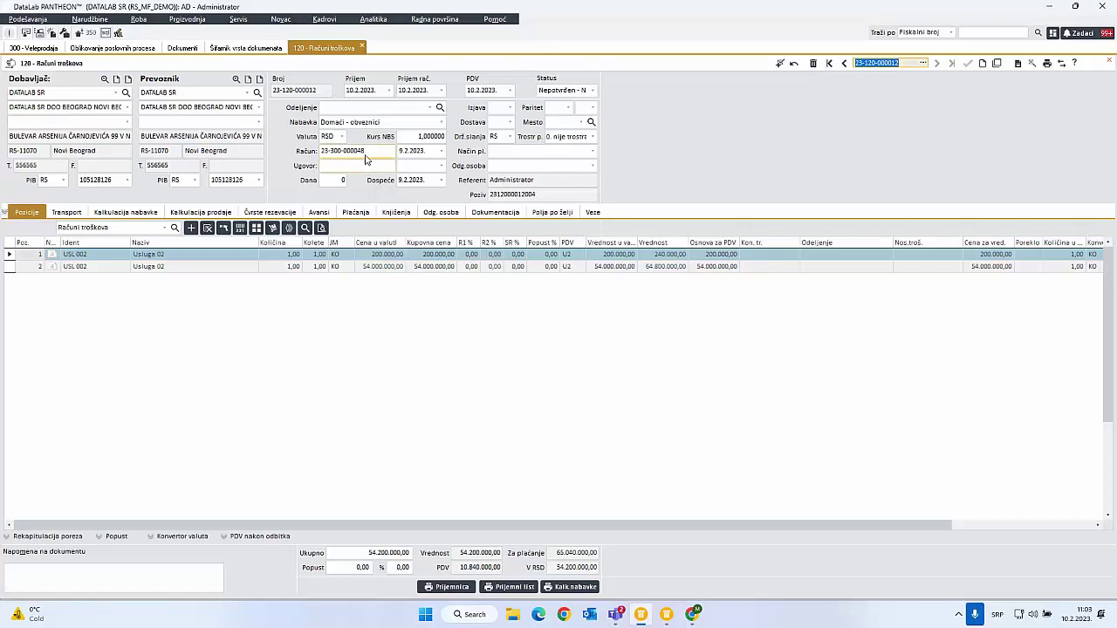
click(364, 152)
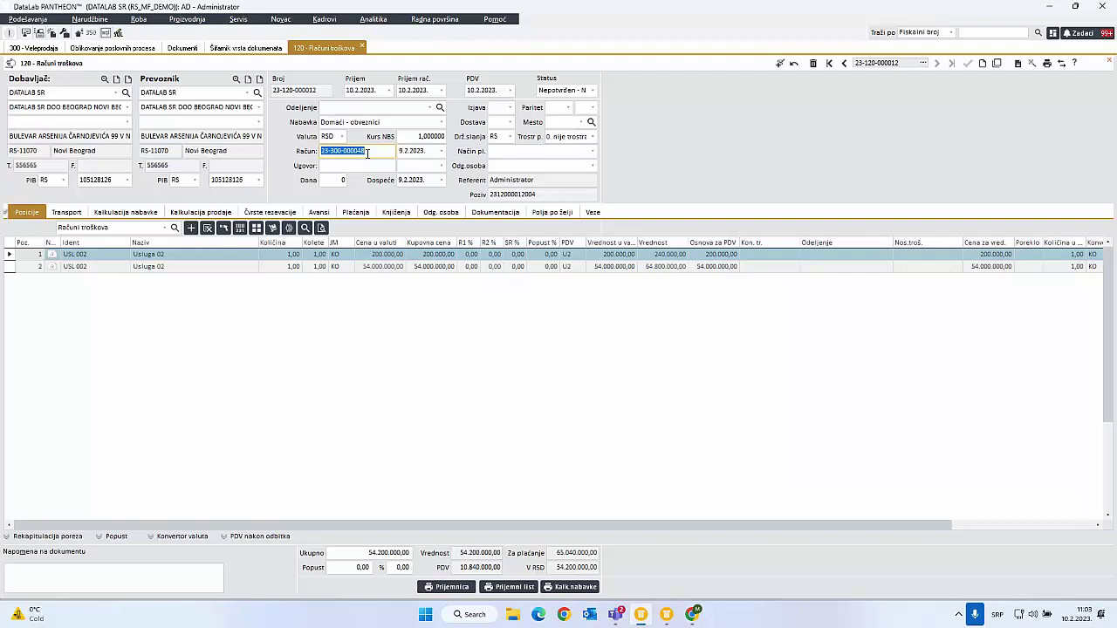
drag(364, 152, 320, 150)
- Return to eFaktura and add 65465654 as a linked advance invoice under Povezani avansni računi
click(692, 615)
scroll(25, 440, down, 1)
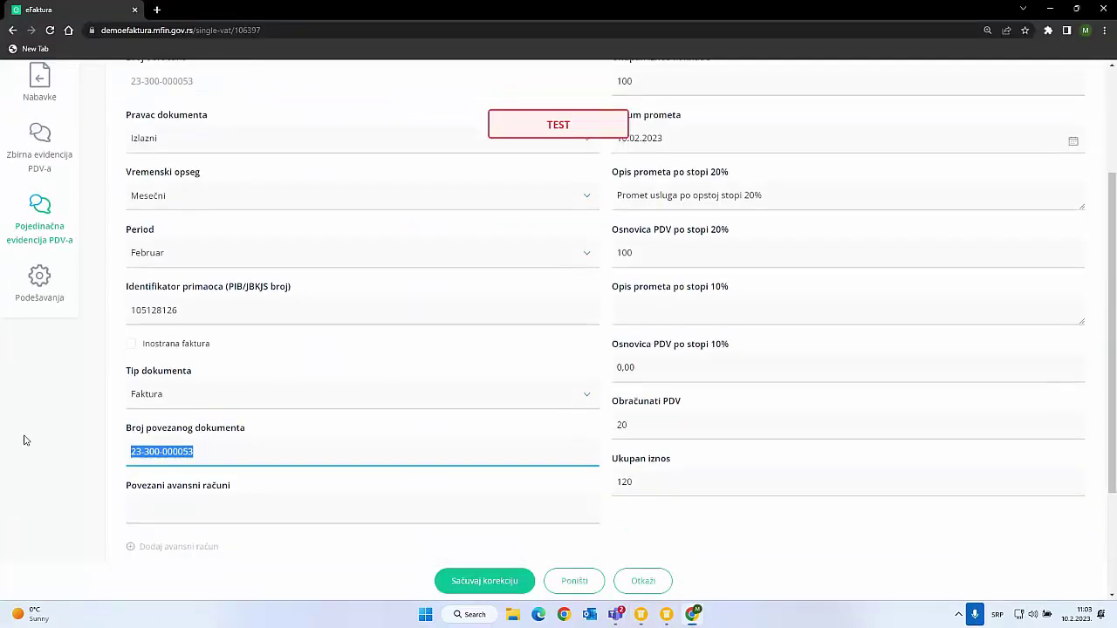
click(159, 512)
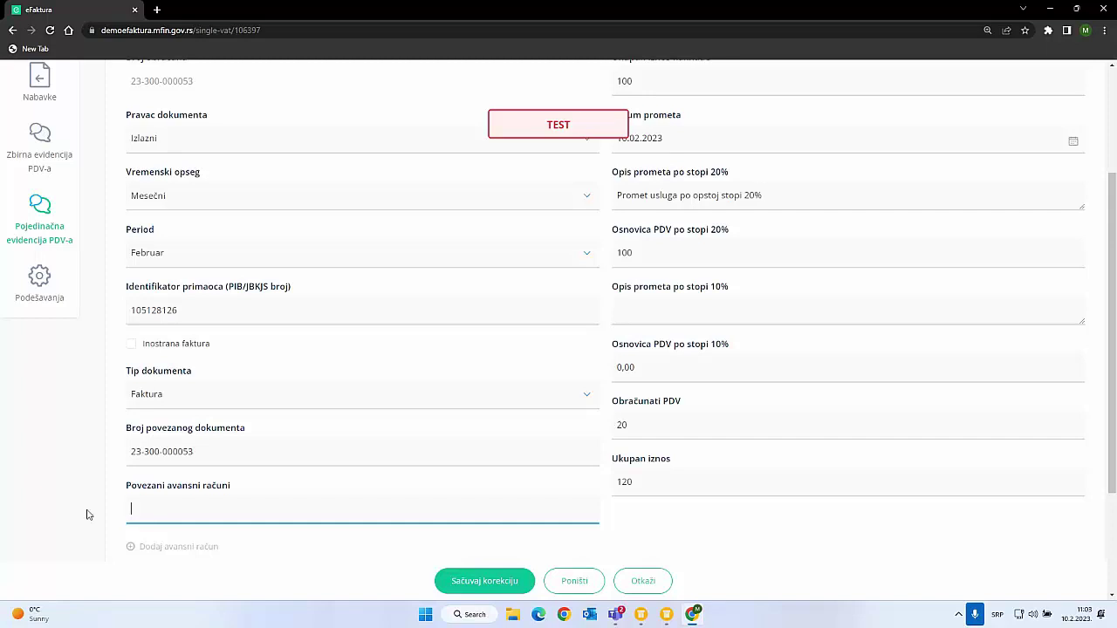
scroll(82, 514, down, 2)
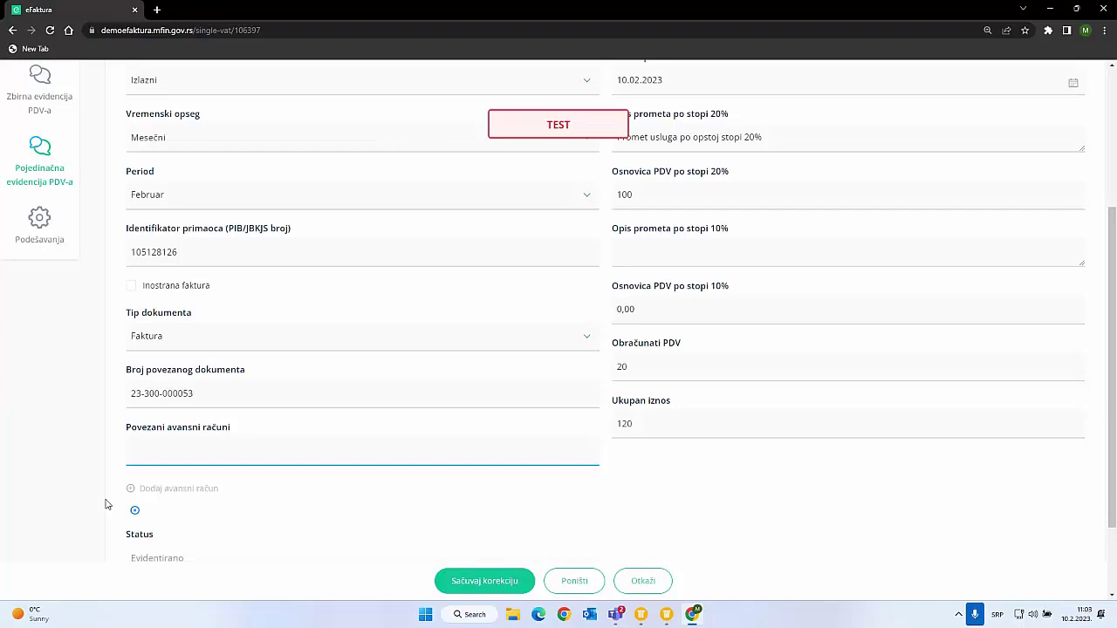
click(157, 494)
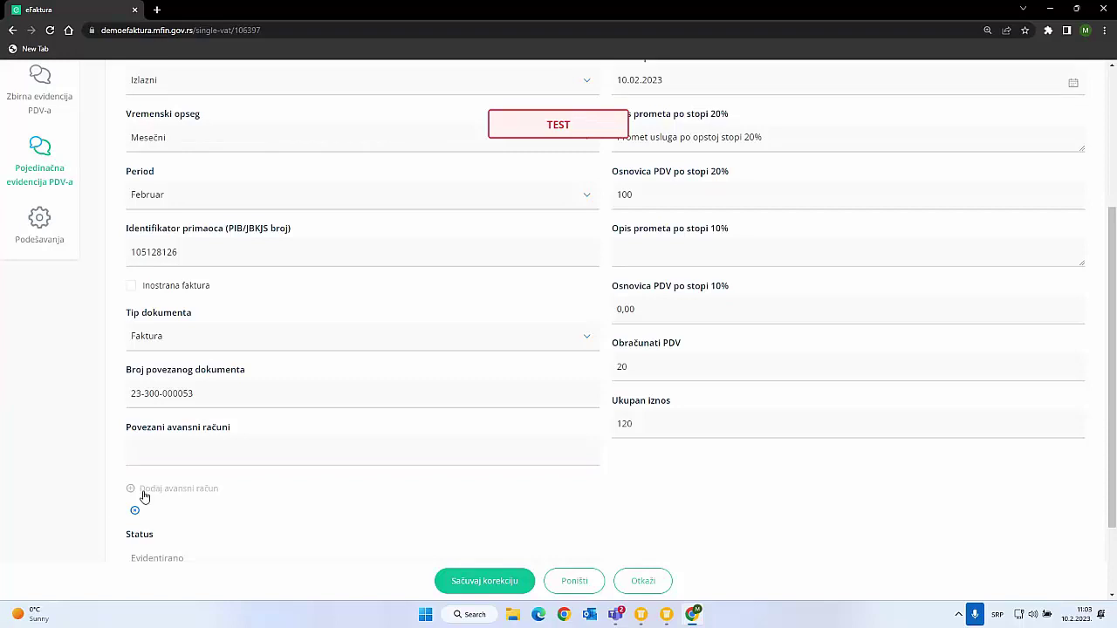
click(137, 454)
text(65465654)
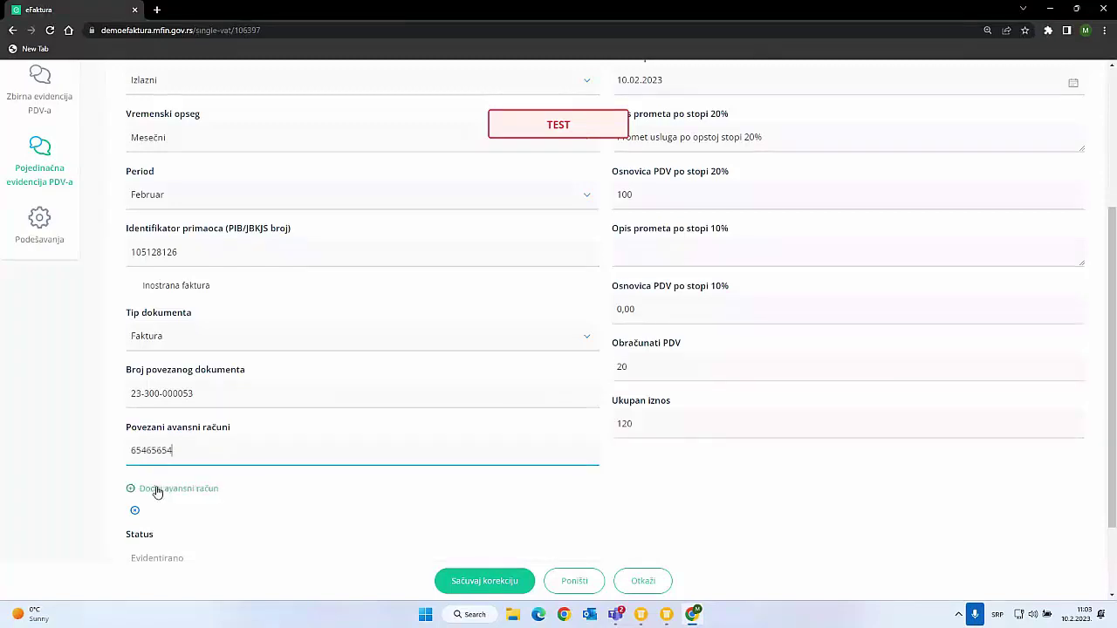
click(158, 494)
click(158, 494)
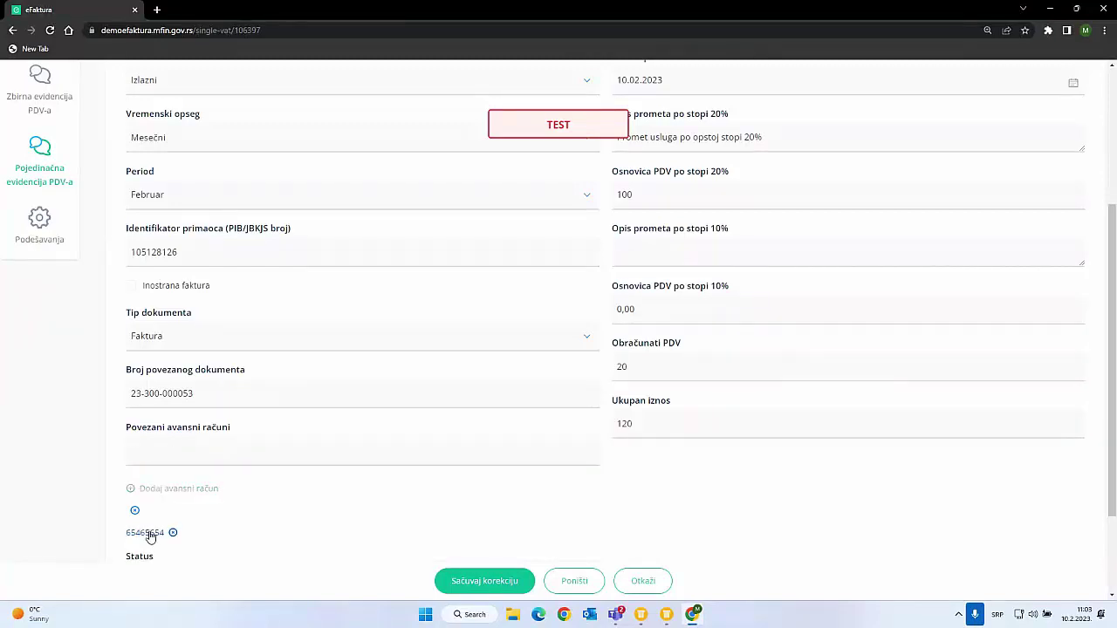
- Examine the Status, Datum plaćanja and Ukupan iznos naknade fields of the VAT record
scroll(50, 517, down, 1)
scroll(50, 517, up, 2)
scroll(50, 516, down, 3)
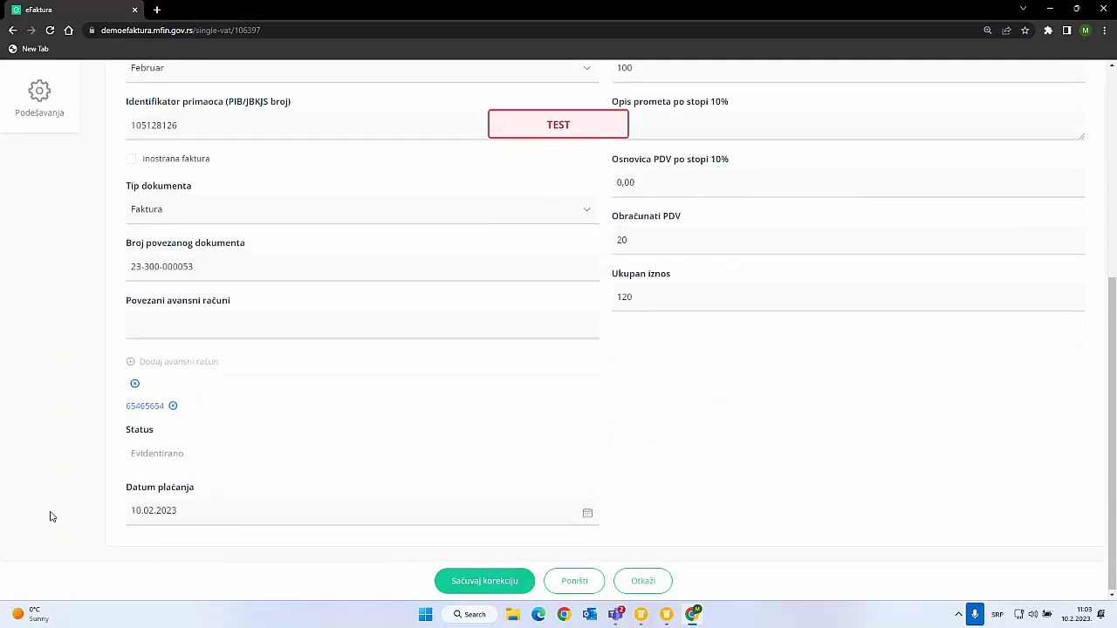
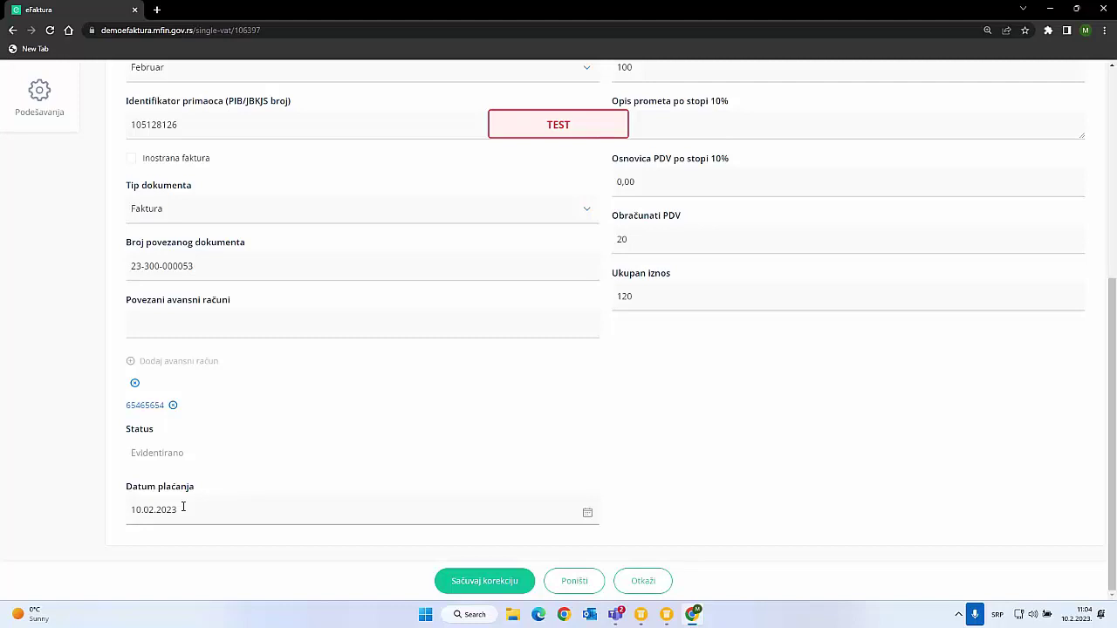
scroll(52, 434, up, 4)
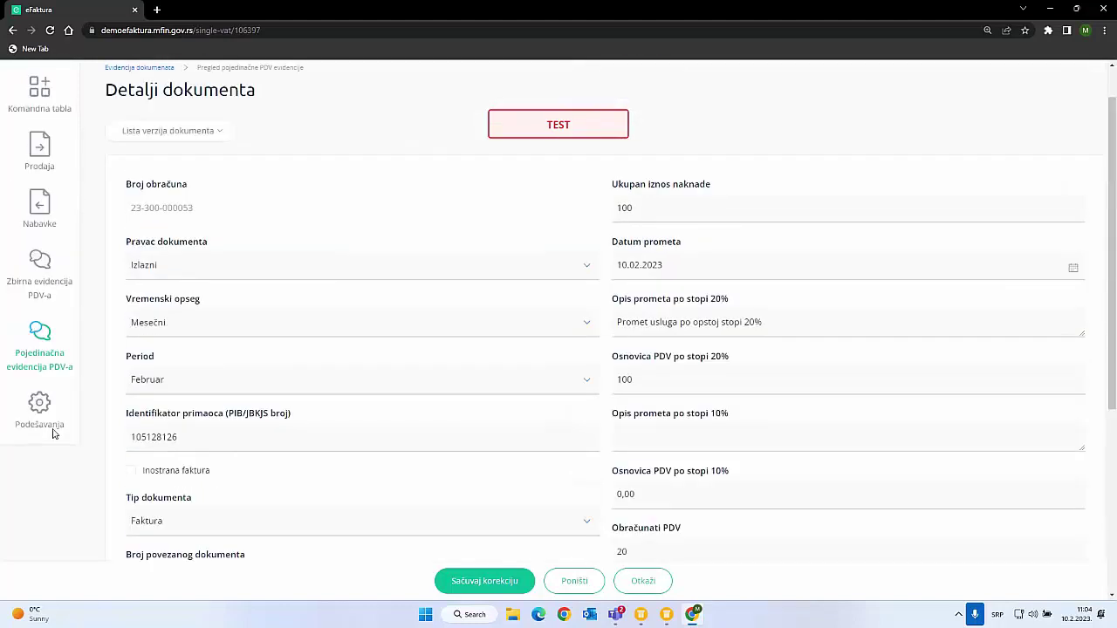
scroll(53, 434, up, 1)
click(668, 244)
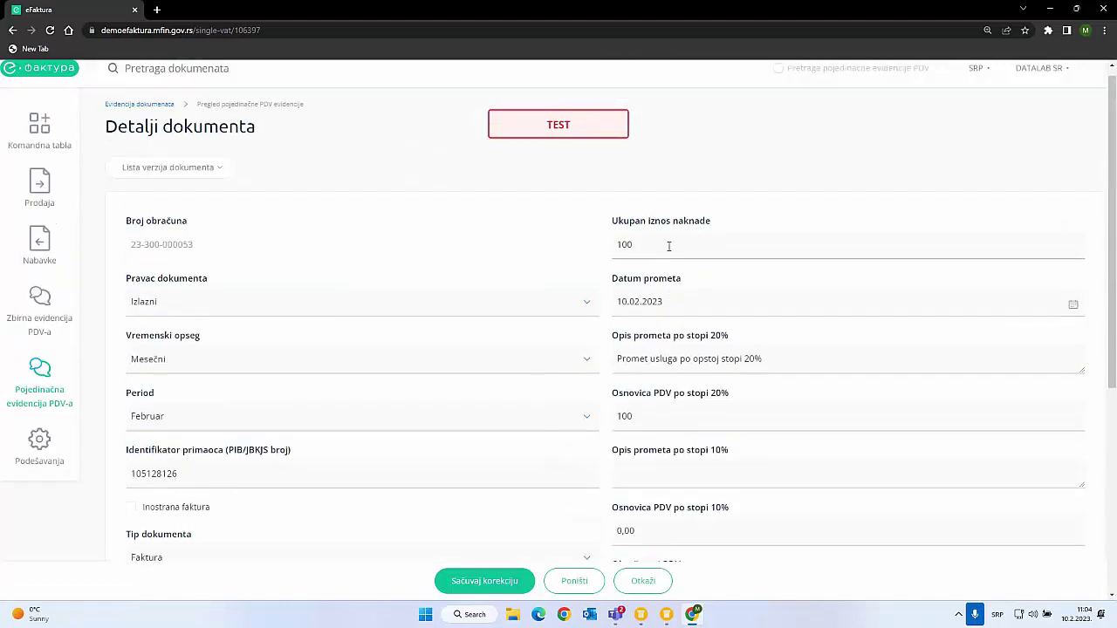
- Examine the Ukupan iznos naknade, Osnovica PDV po stopi 20%, Obračunati PDV and Ukupan iznos fields of the VAT record
double_click(649, 243)
click(772, 358)
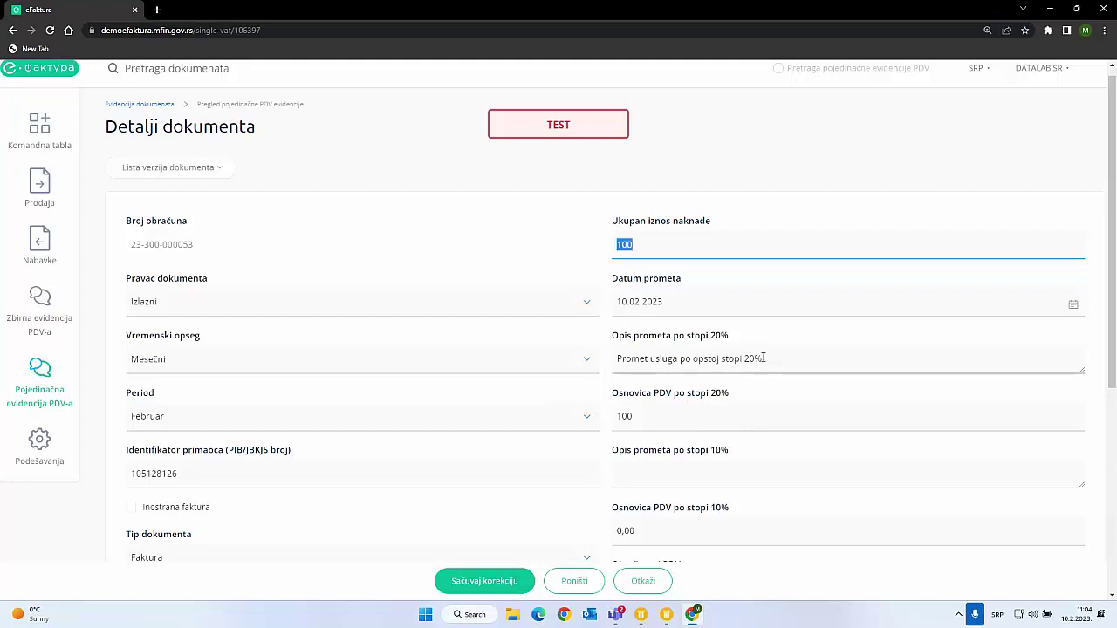
click(653, 247)
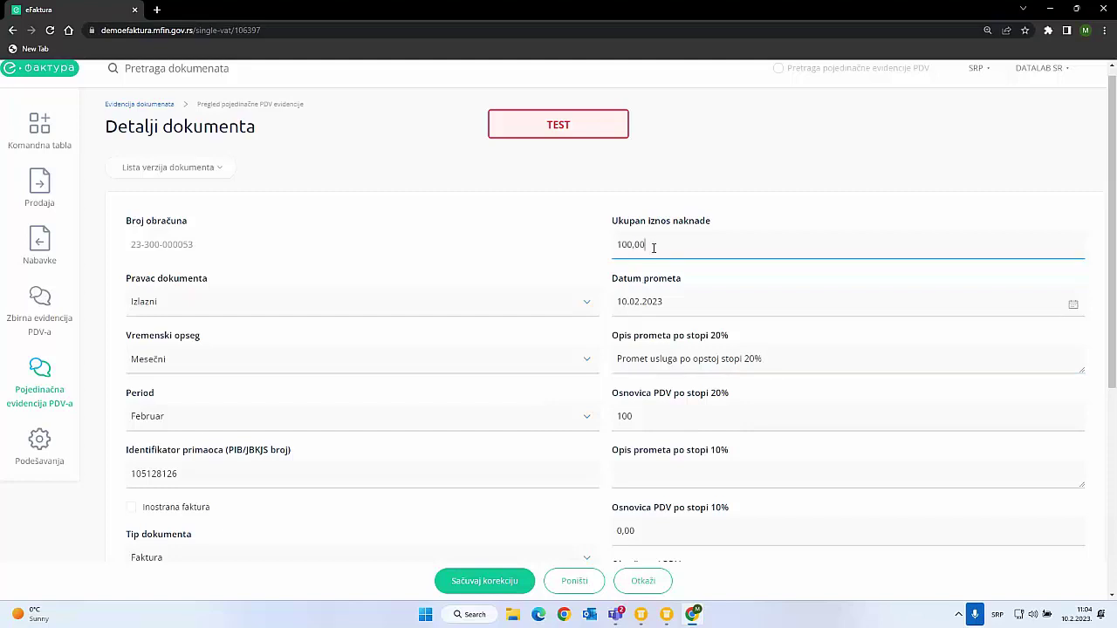
double_click(653, 247)
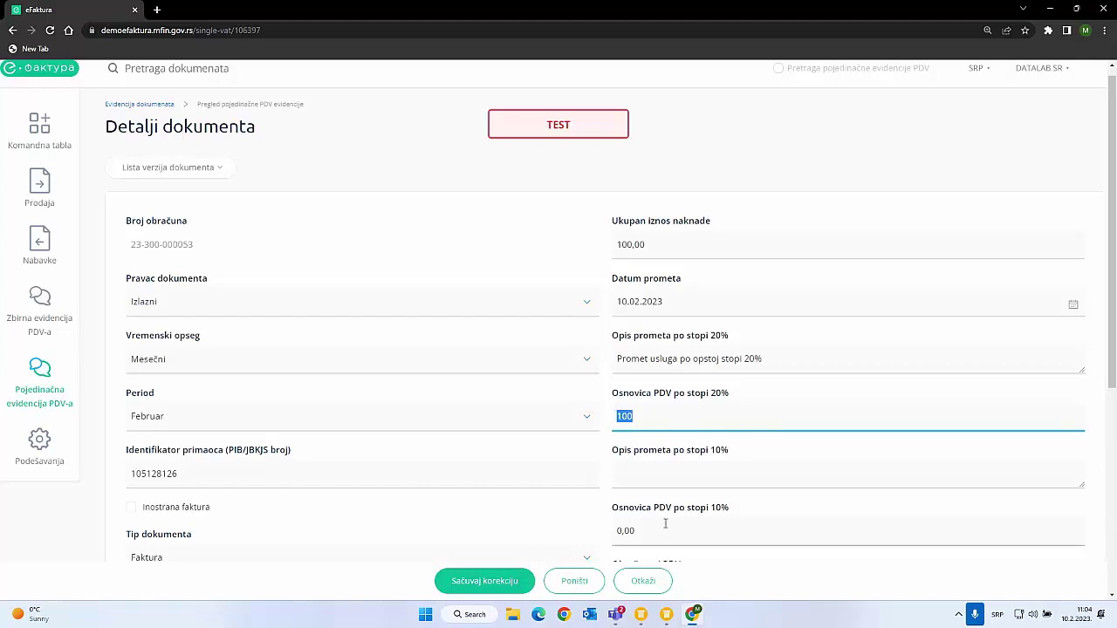
scroll(666, 523, down, 2)
click(648, 479)
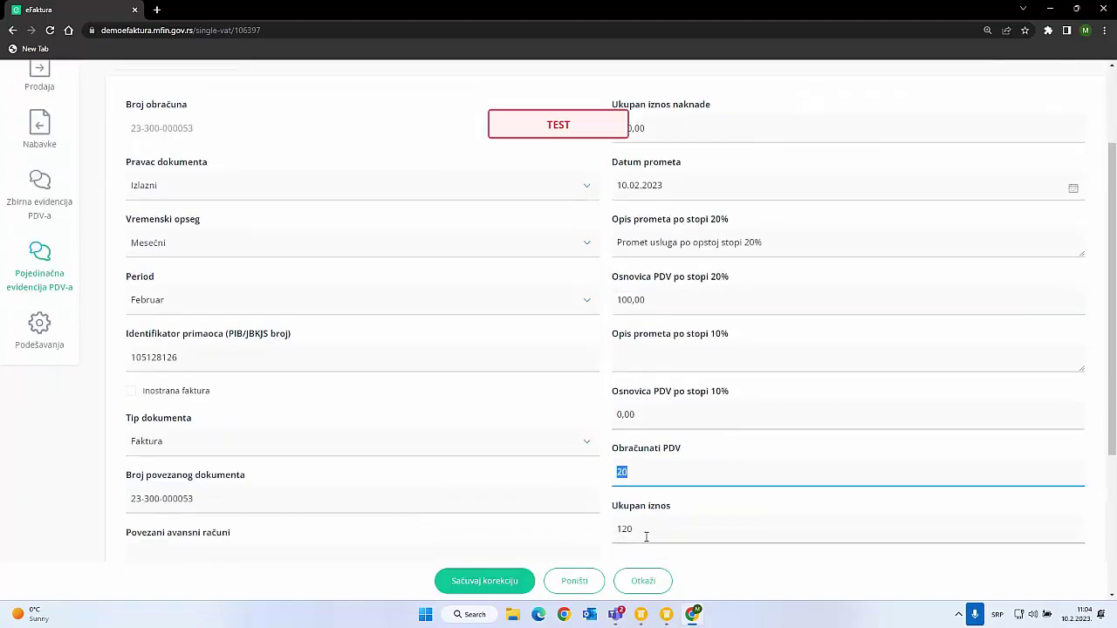
drag(646, 535, 608, 534)
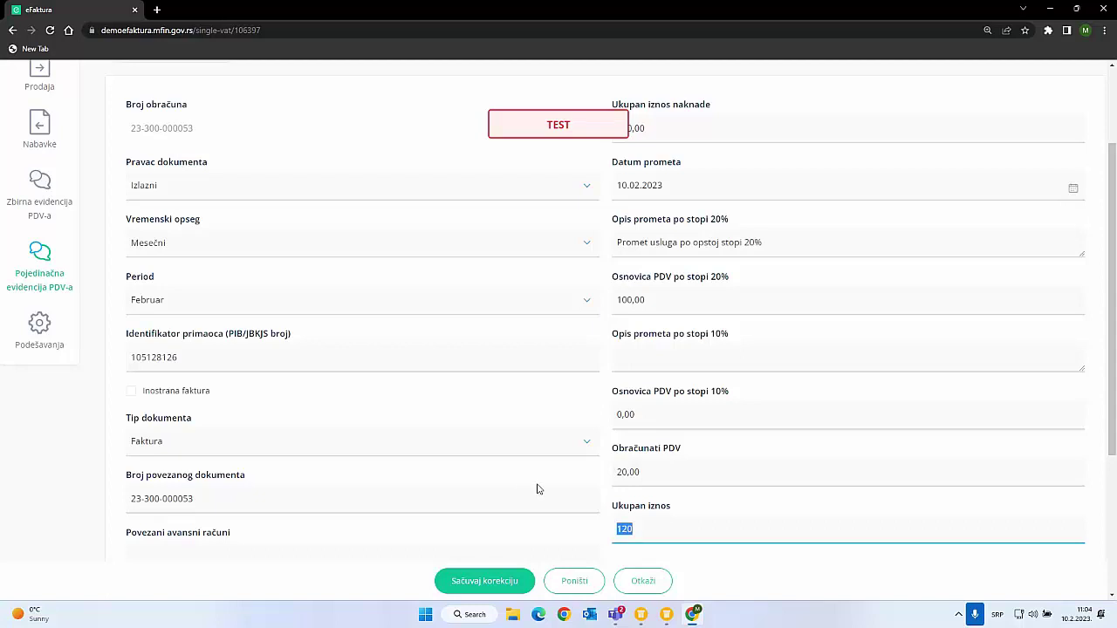
- Highlight the description text in the Opis prometa po stopi 20% field of the VAT record
scroll(537, 489, up, 1)
click(775, 301)
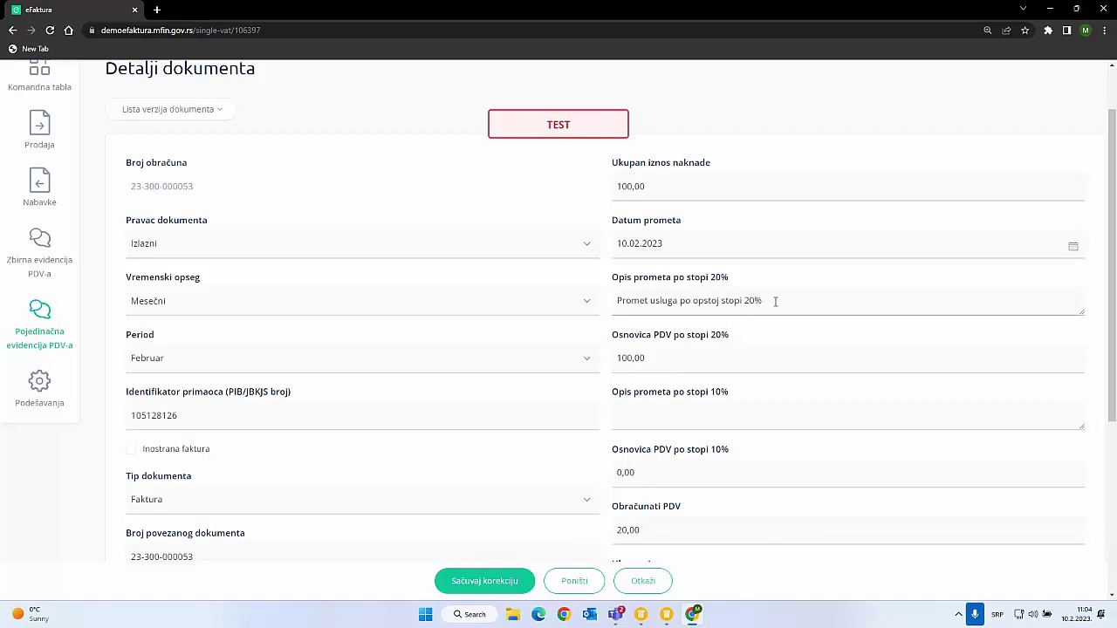
drag(774, 301, 617, 298)
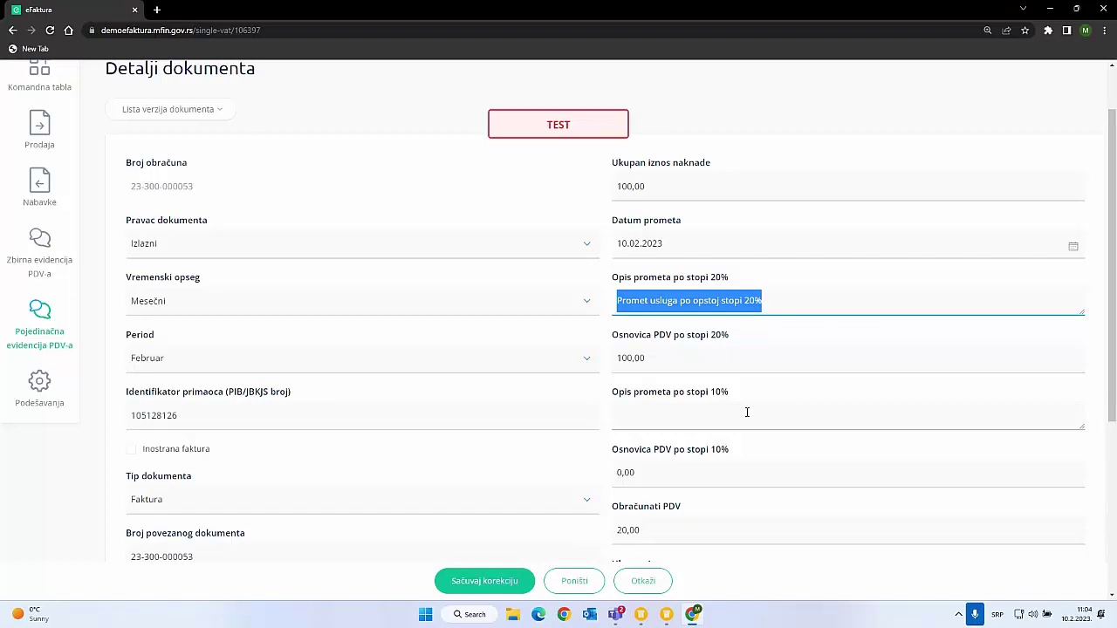
- Switch to PANTHEON, open the tariff number register from the first item's PDV code U2 and highlight that tariff's Naziv
click(646, 615)
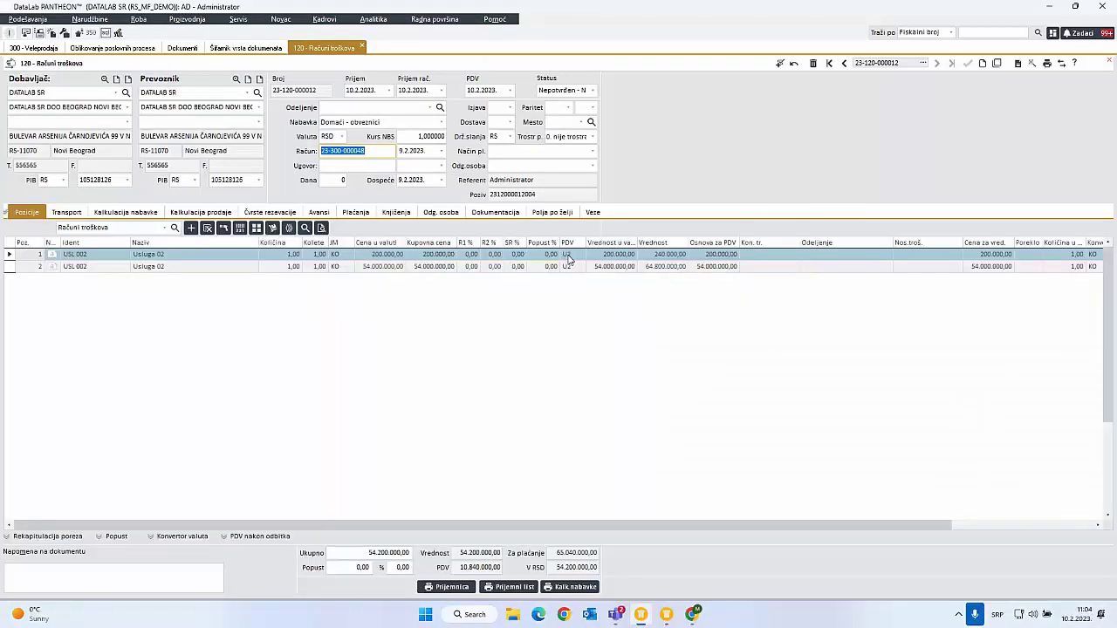
click(567, 255)
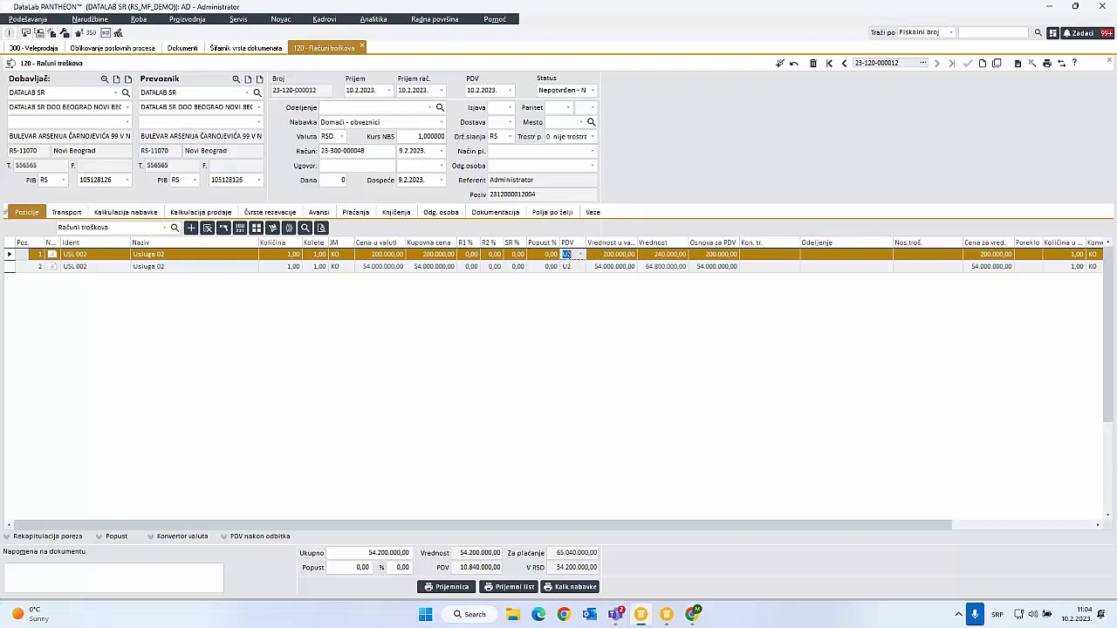
double_click(567, 254)
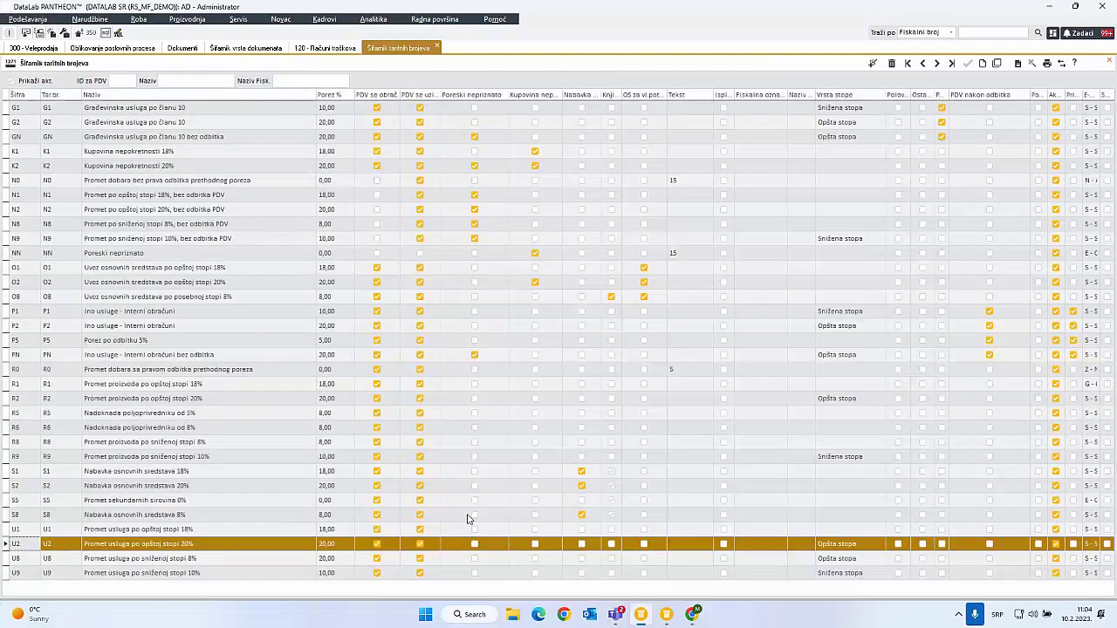
click(209, 545)
drag(210, 545, 84, 534)
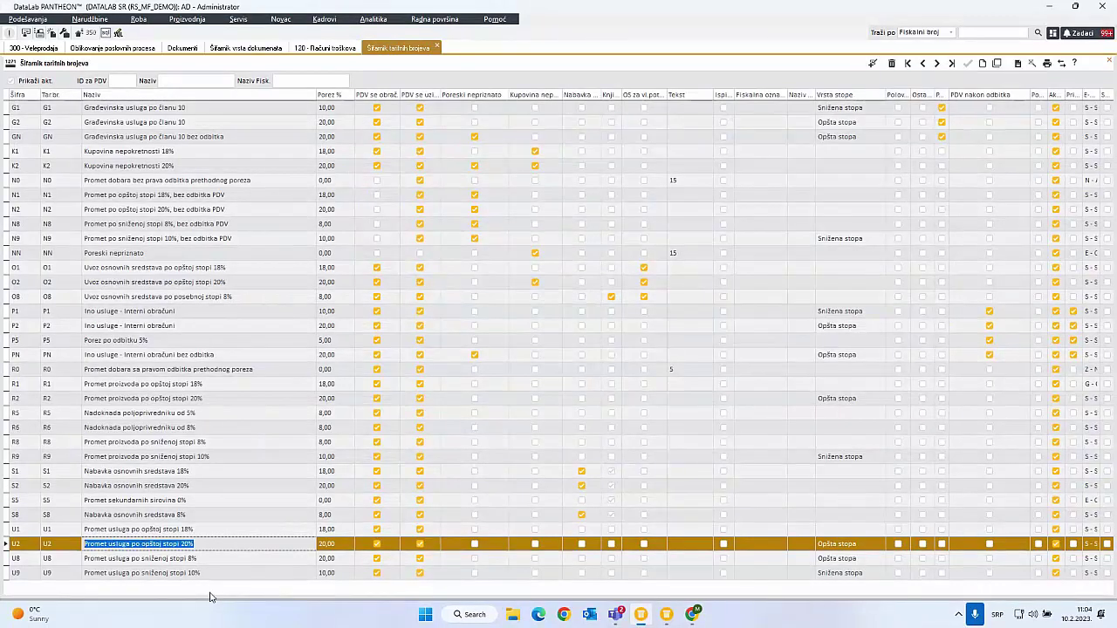
- Return to eFaktura and set the VAT record's Tip dokumenta to Interni račun za promet stranih lica
click(692, 614)
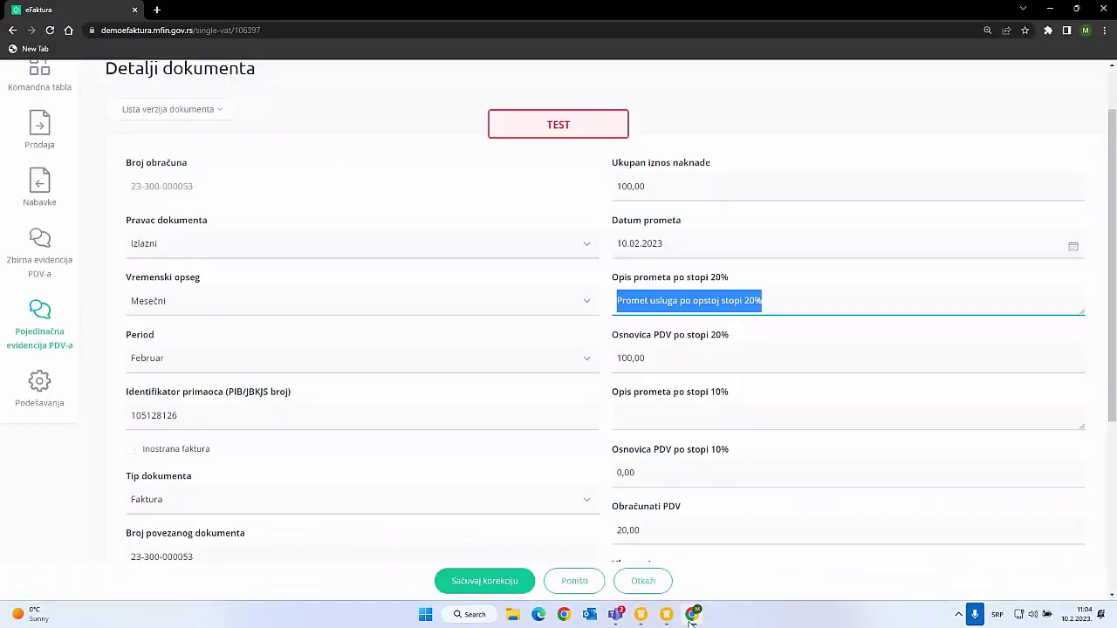
scroll(591, 396, down, 3)
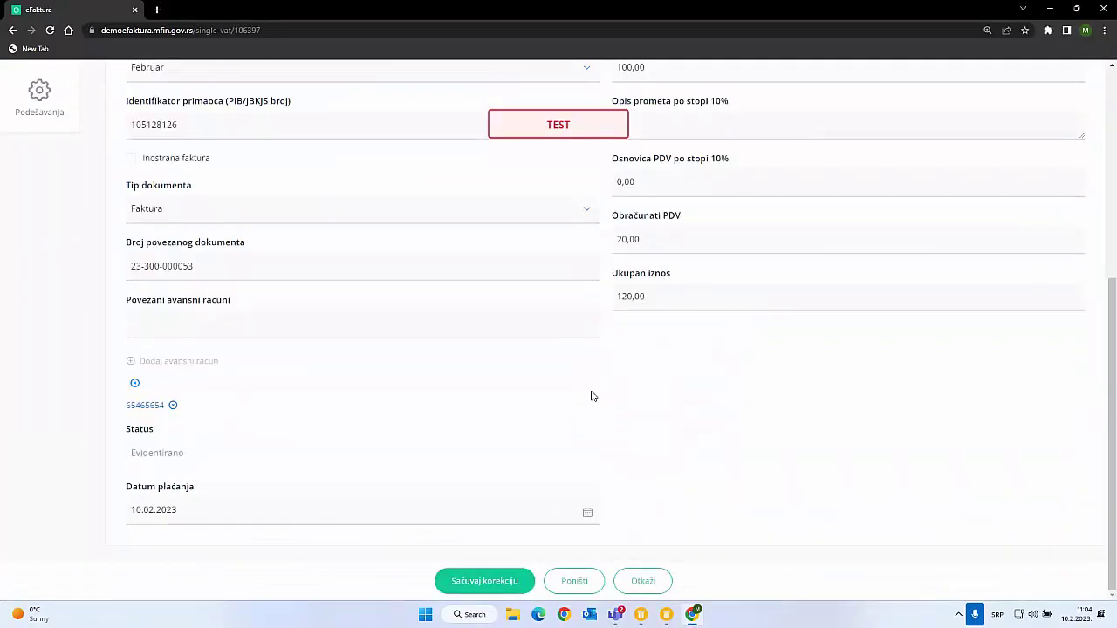
scroll(591, 394, up, 2)
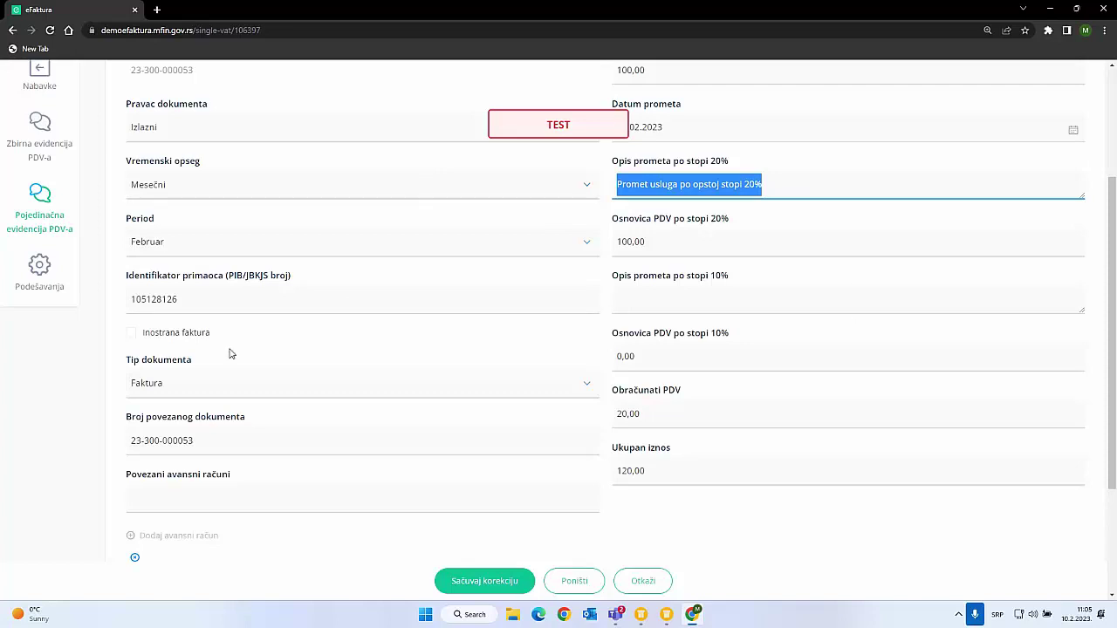
click(169, 386)
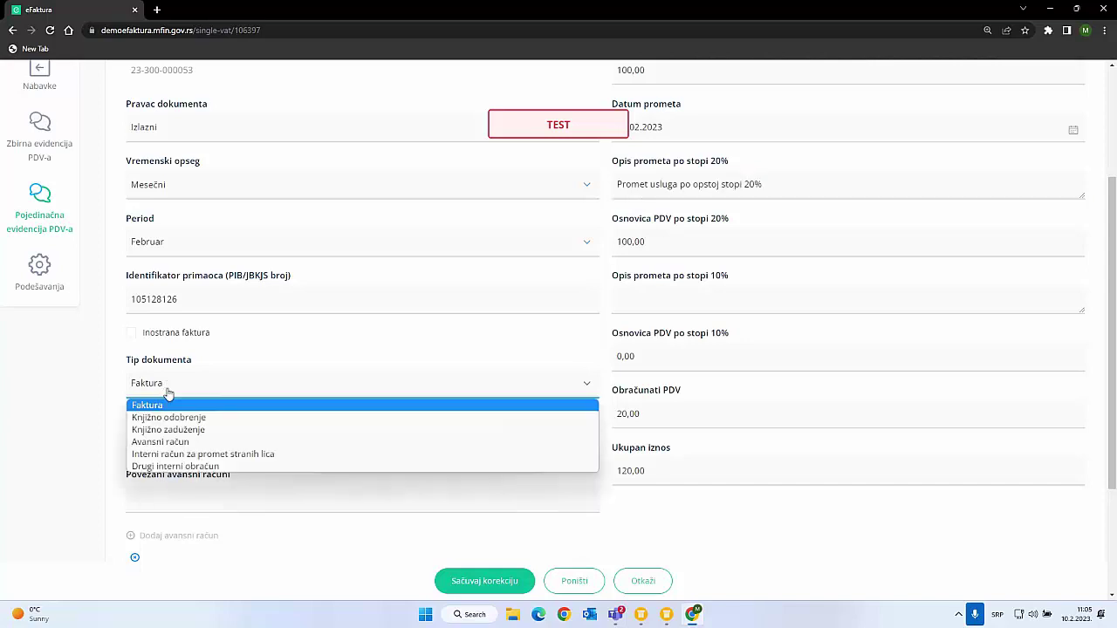
click(182, 455)
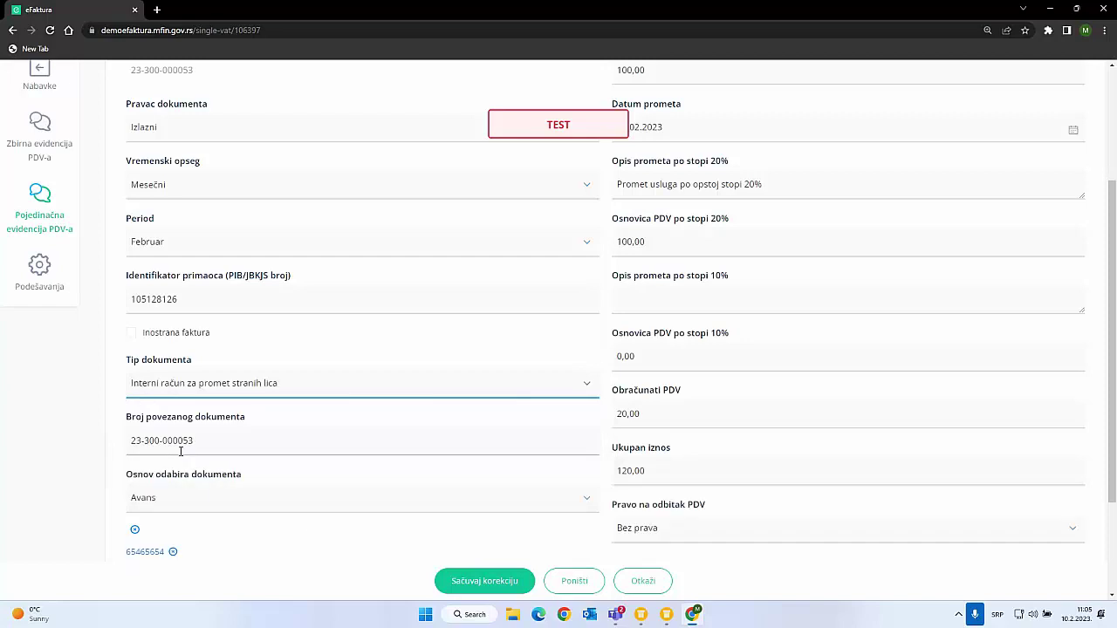
- Examine the options of the Pravo na odbitak PDV and Osnov odabira dokumenta fields
click(677, 534)
click(677, 537)
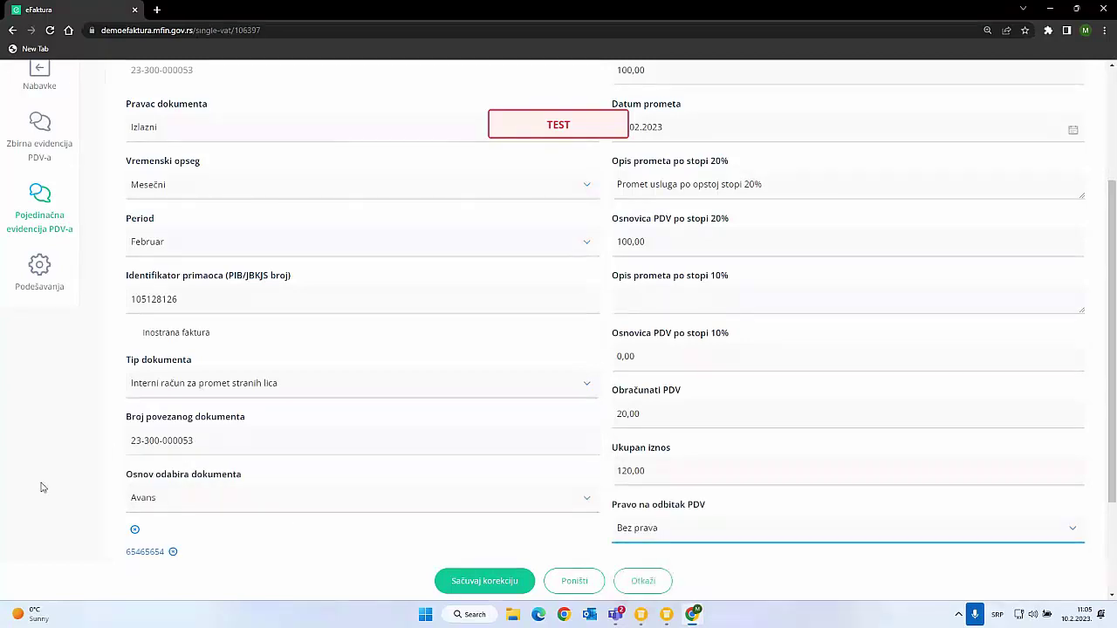
scroll(40, 486, down, 2)
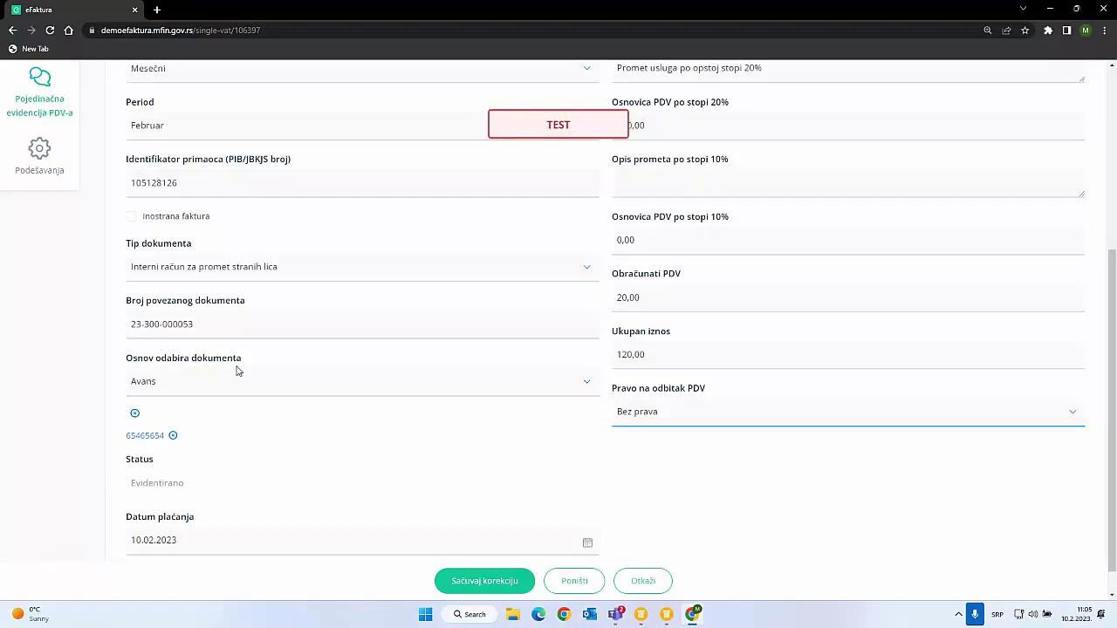
click(197, 382)
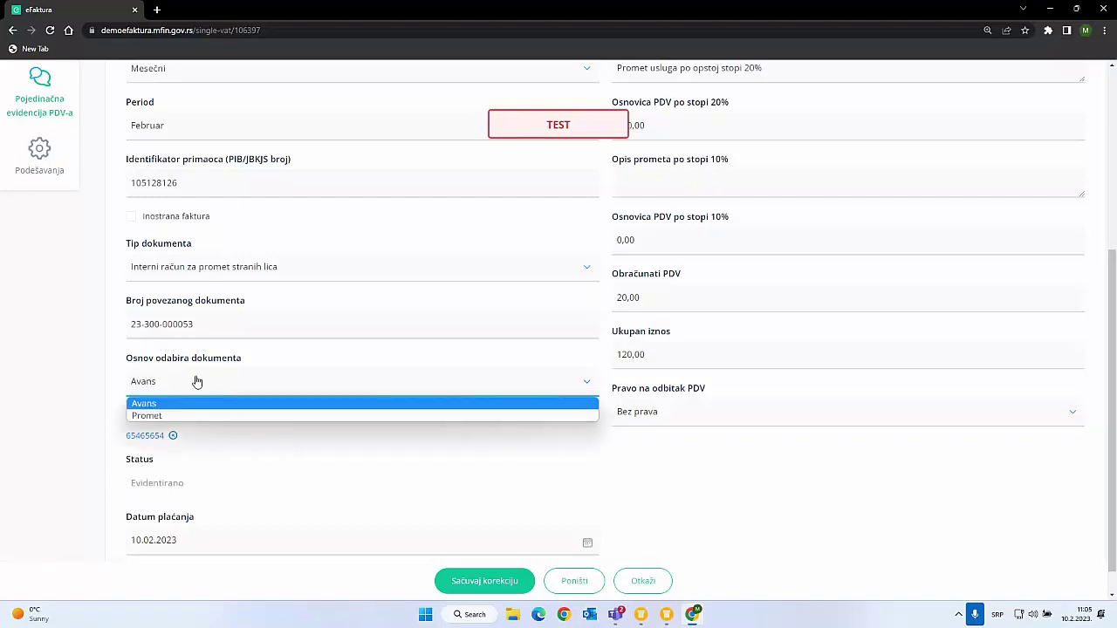
click(197, 383)
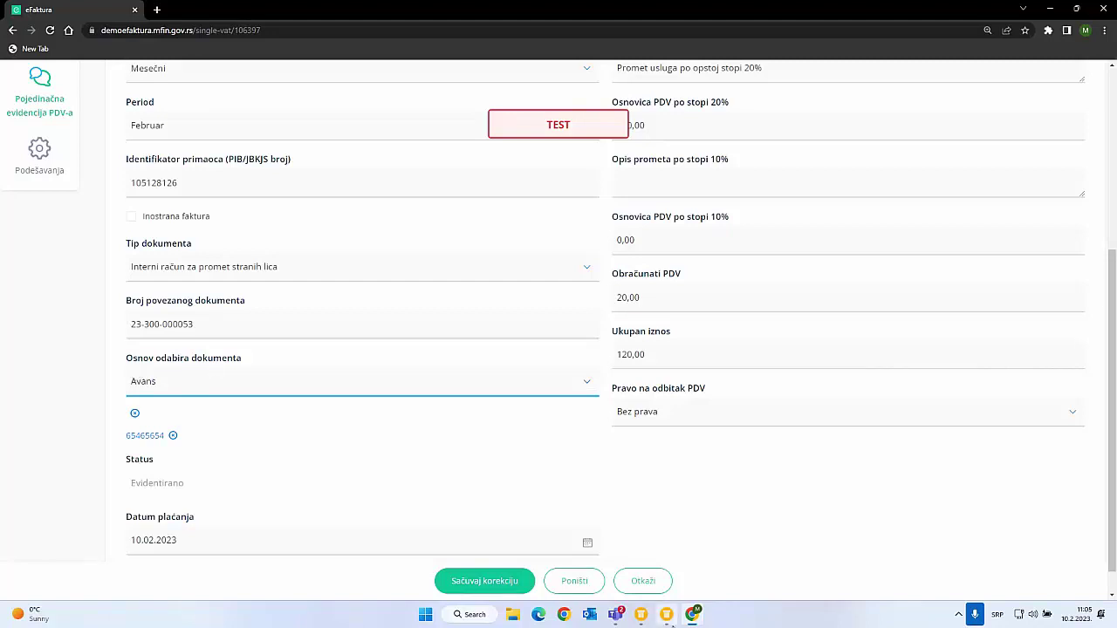
- Switch to PANTHEON, open the document type settings of the 300 - Veleprodaja invoice and inspect Vrsta dokumenta in its basic settings
click(642, 616)
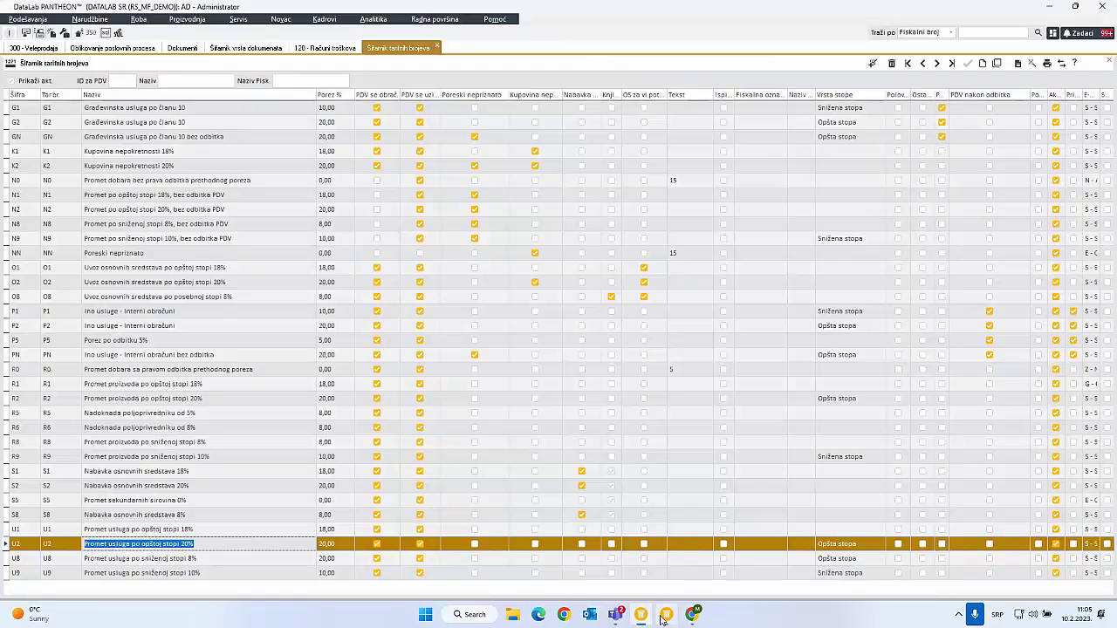
click(33, 48)
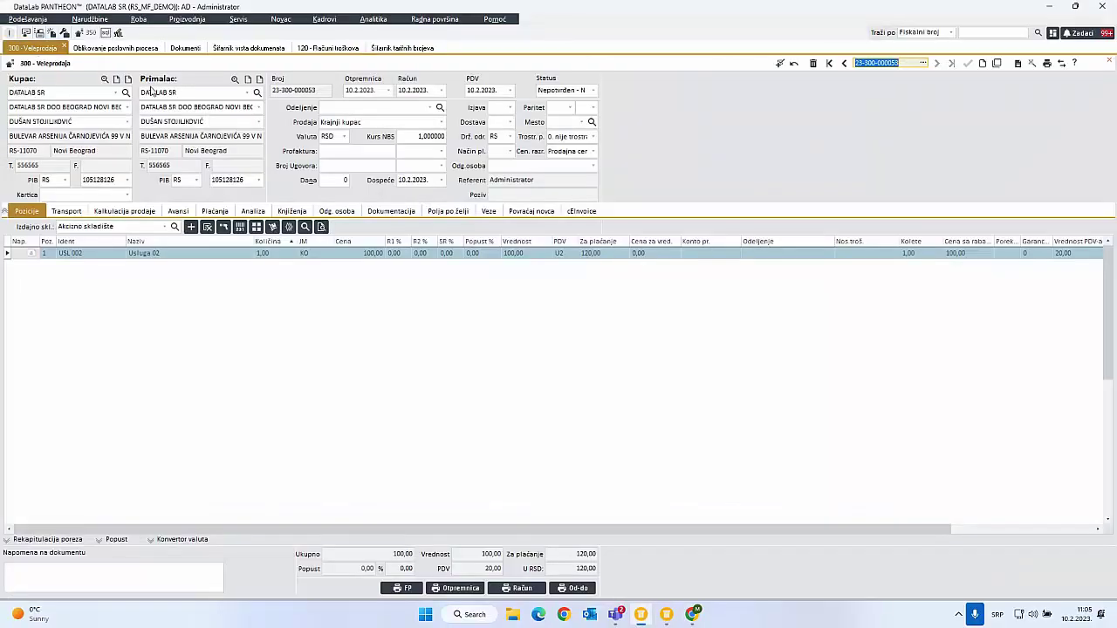
double_click(290, 90)
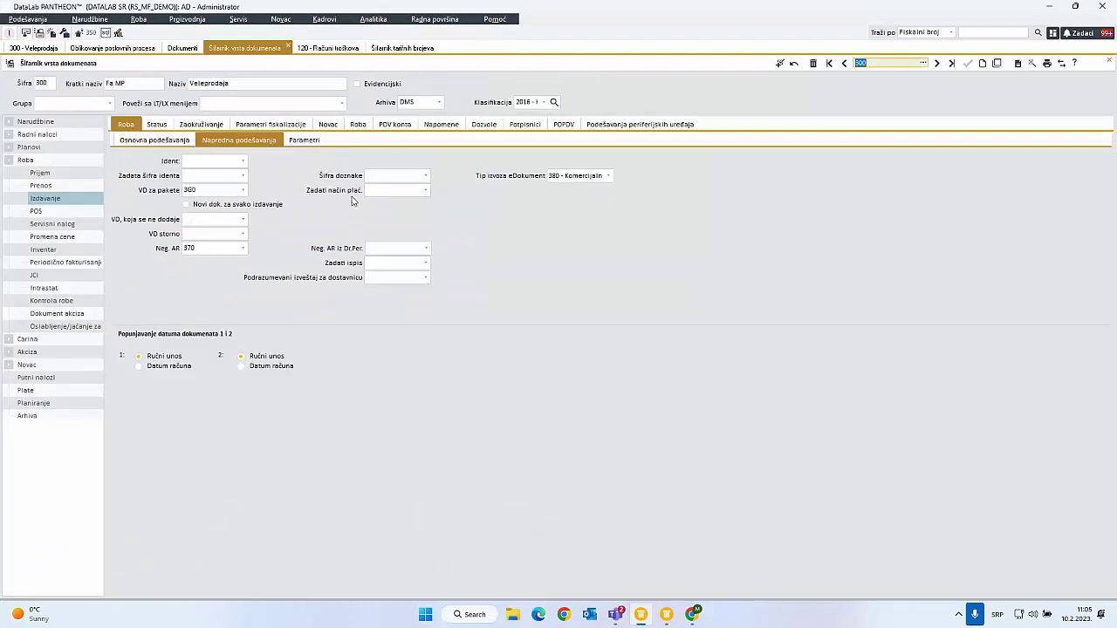
click(148, 142)
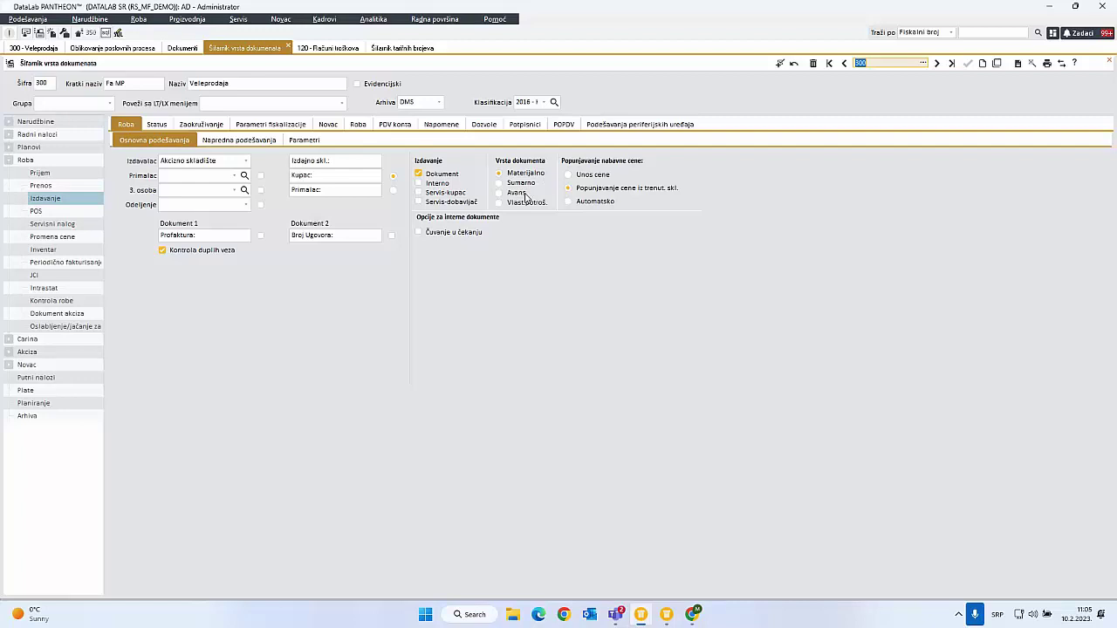
- Return to eFaktura and review the available choices for Pravo na odbitak PDV and Tip dokumenta
click(695, 617)
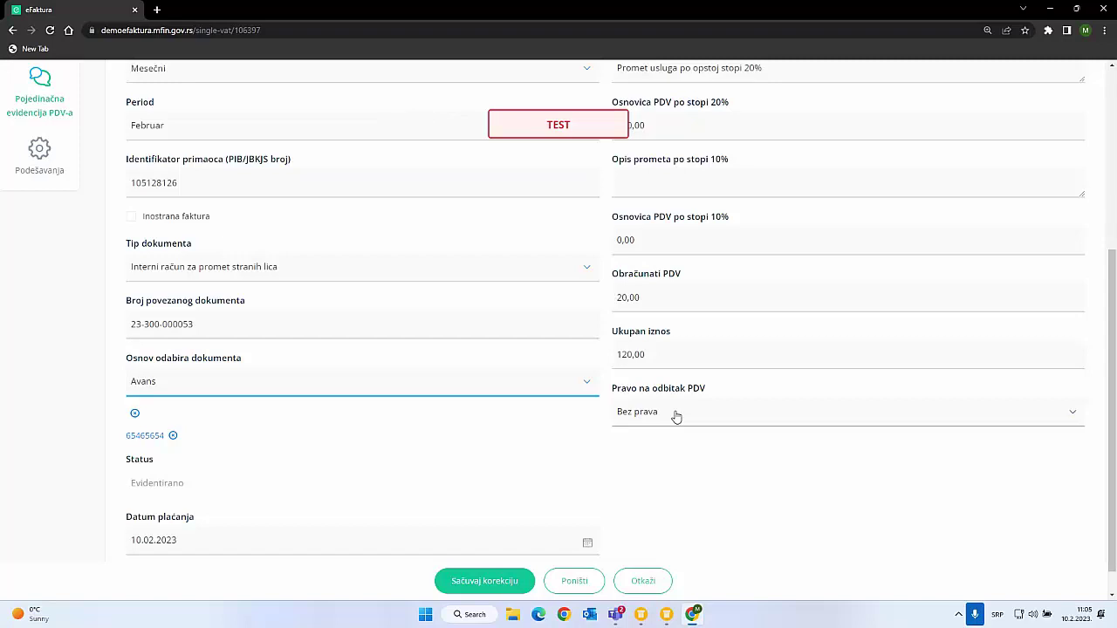
click(677, 417)
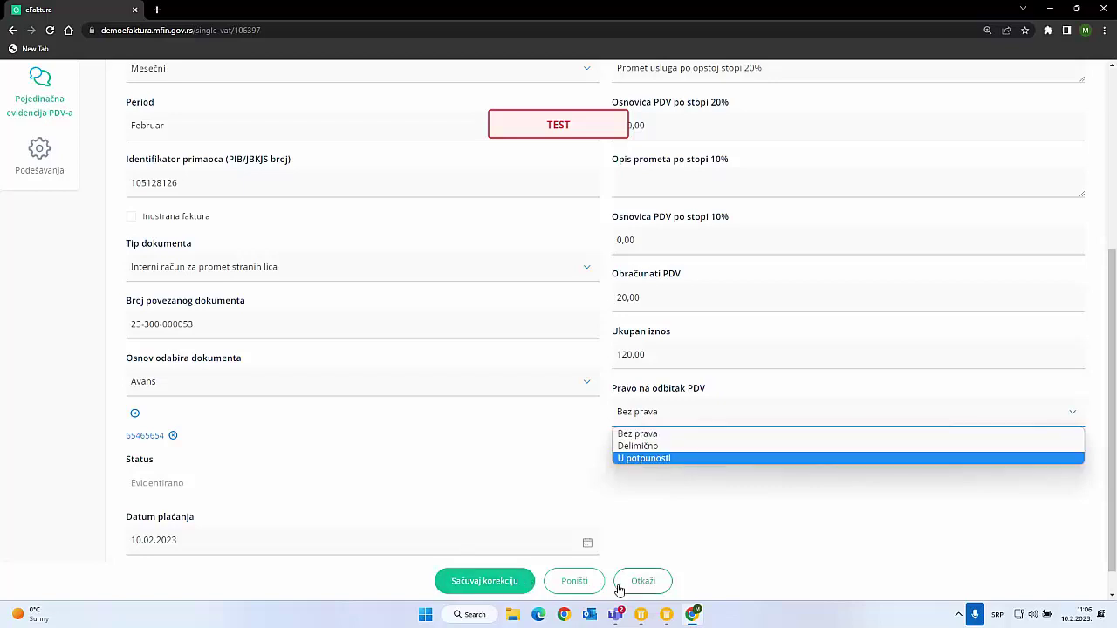
click(707, 411)
click(707, 411)
click(499, 447)
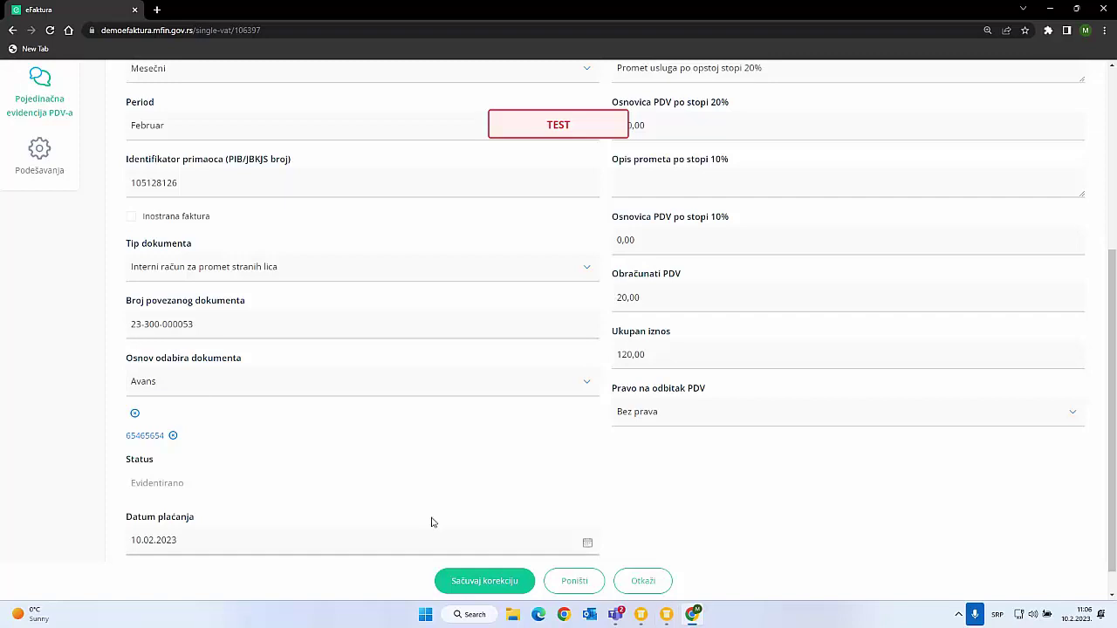
click(193, 273)
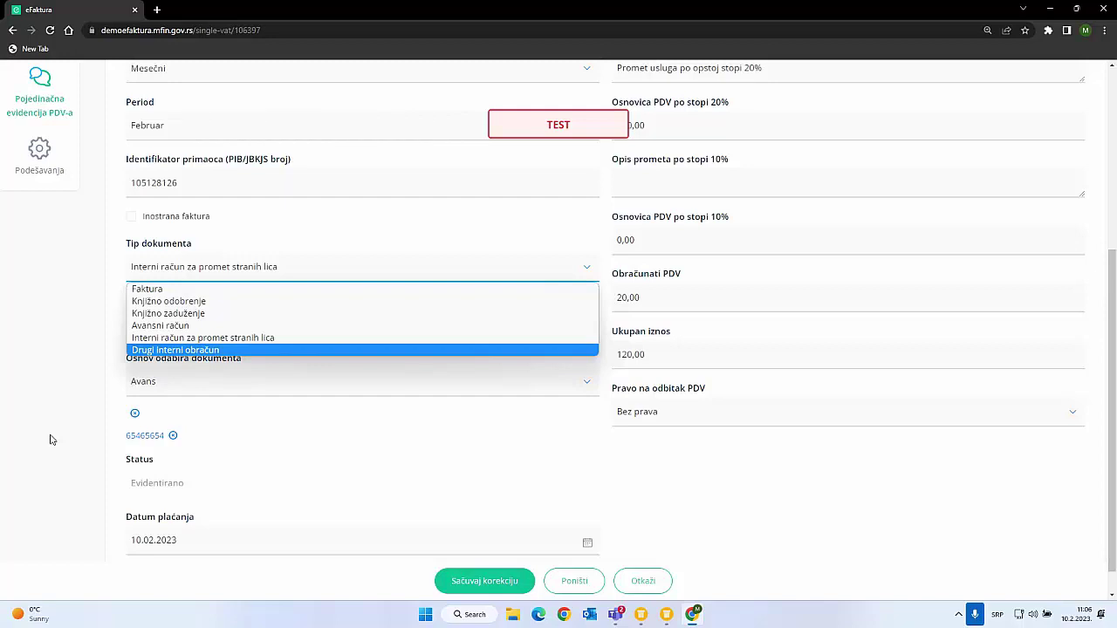
click(4, 485)
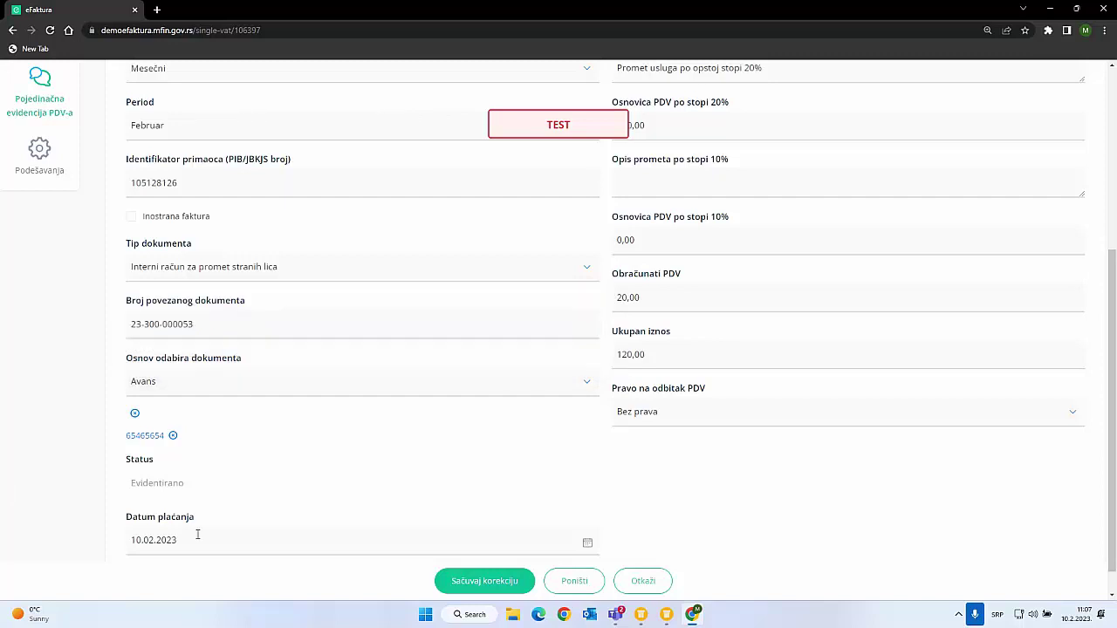
- Open the recent Word document DLSR - Webinar Pitanja (002) from File Explorer and read its first webinar questions
click(512, 616)
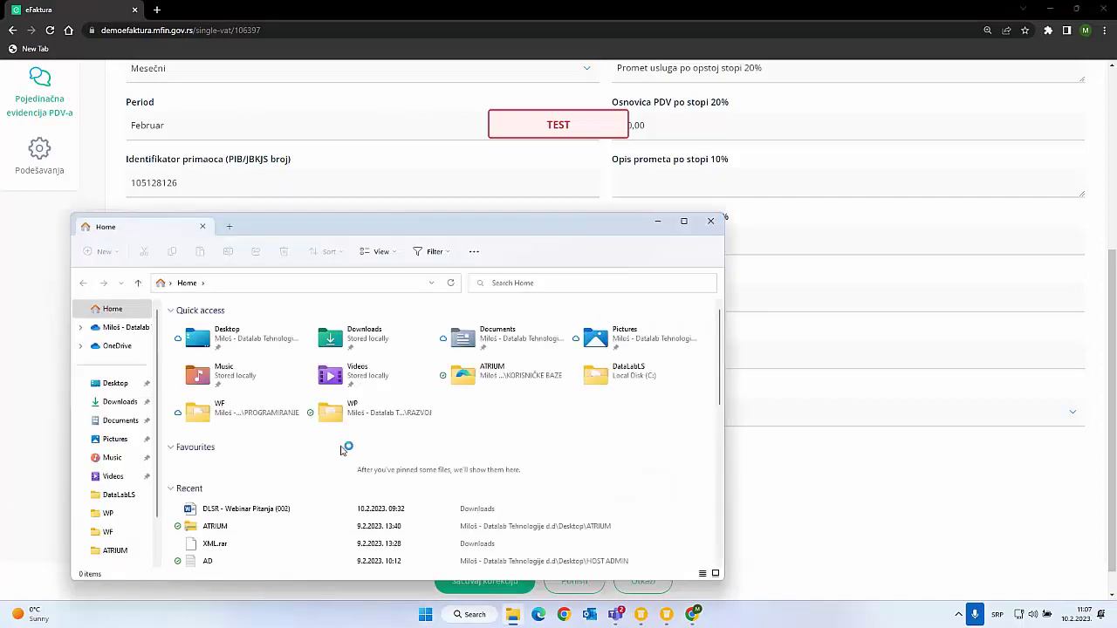
click(262, 508)
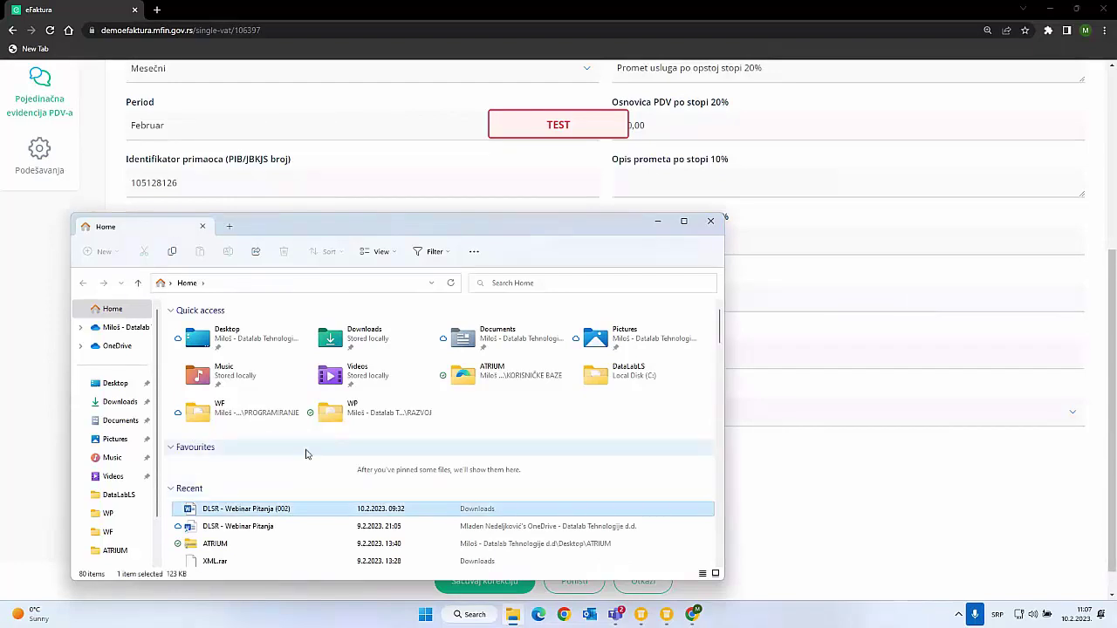
click(658, 221)
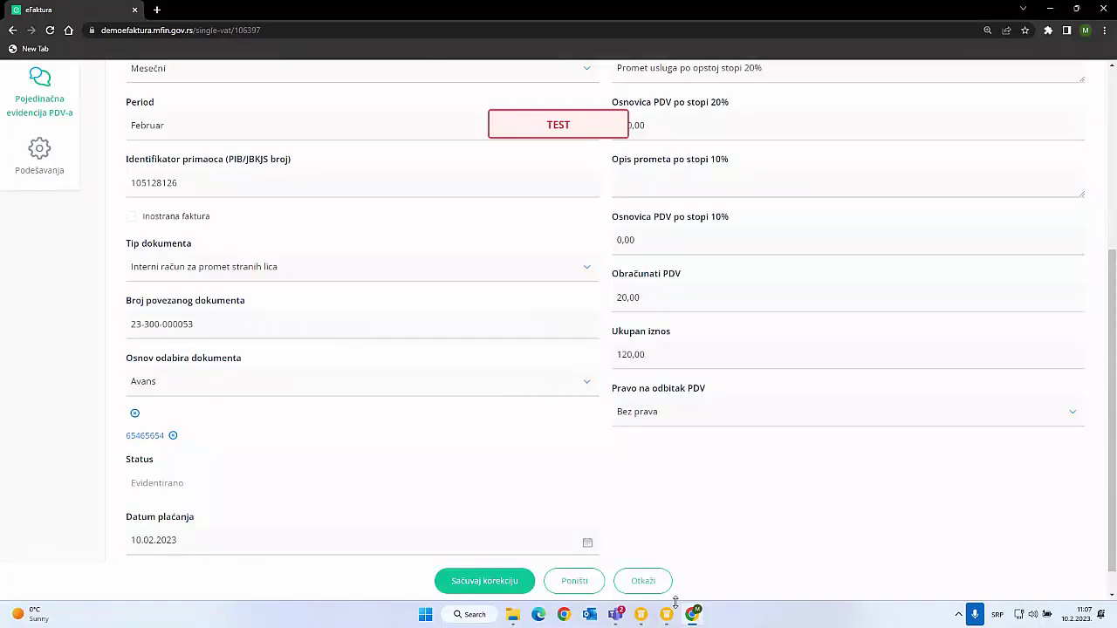
click(512, 615)
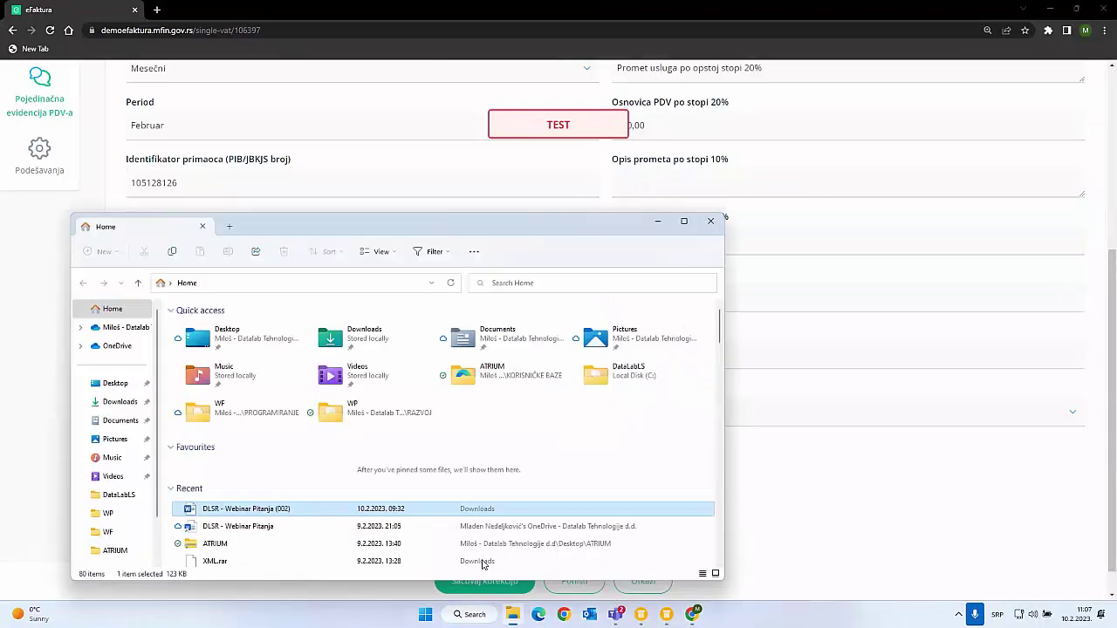
double_click(250, 514)
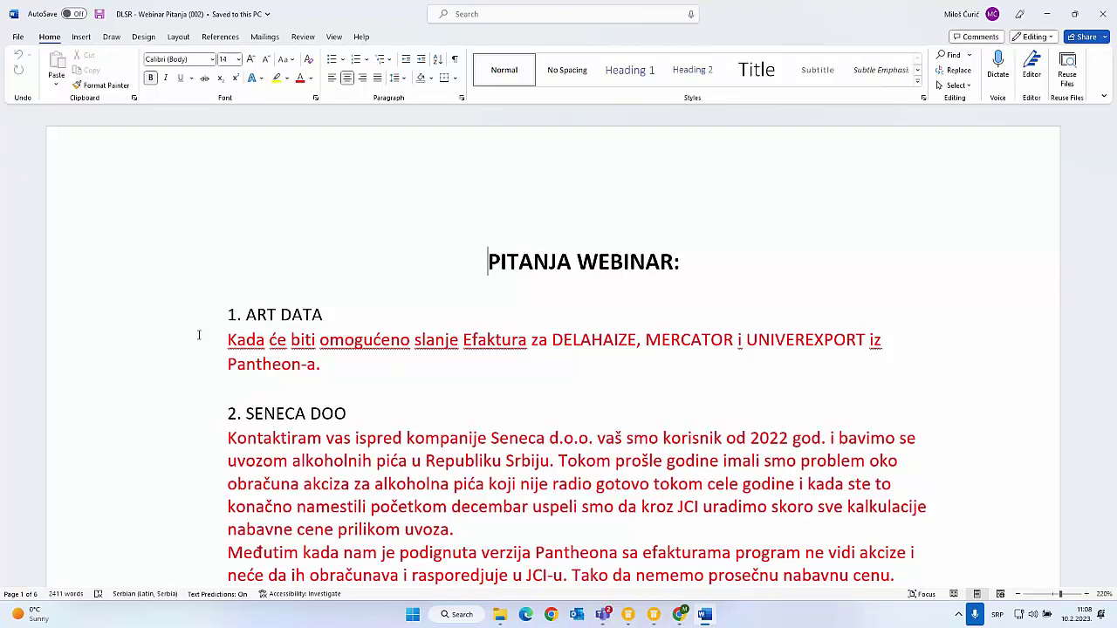
scroll(127, 373, down, 1)
scroll(126, 373, down, 3)
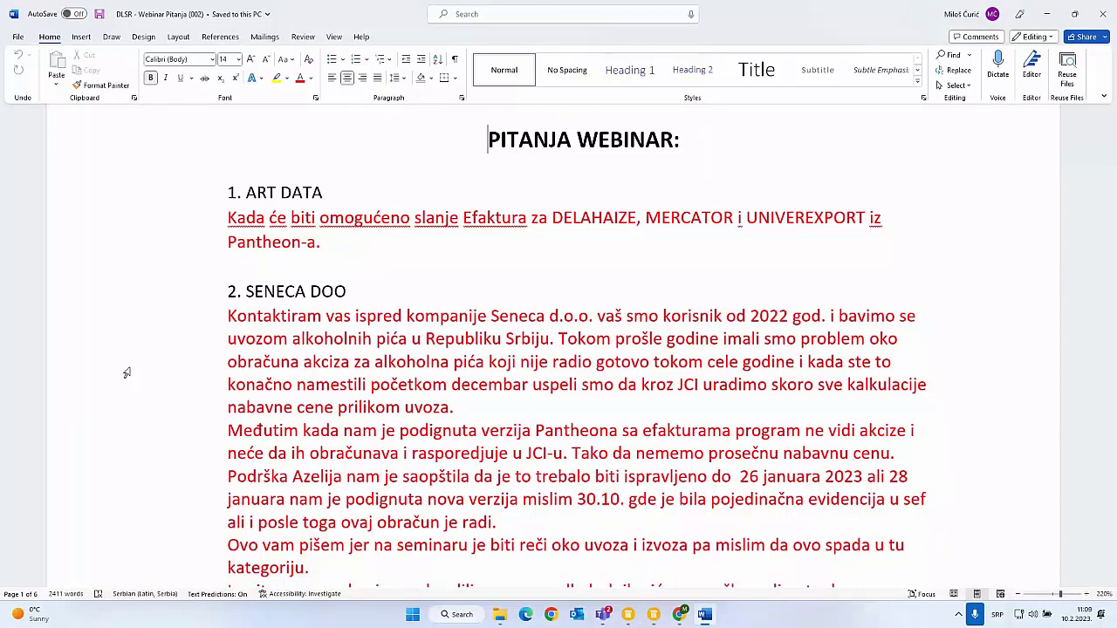
- Read the SENECA DOO question on excise calculation, then switch to PANTHEON and open the Administratorska konzola
scroll(127, 373, down, 1)
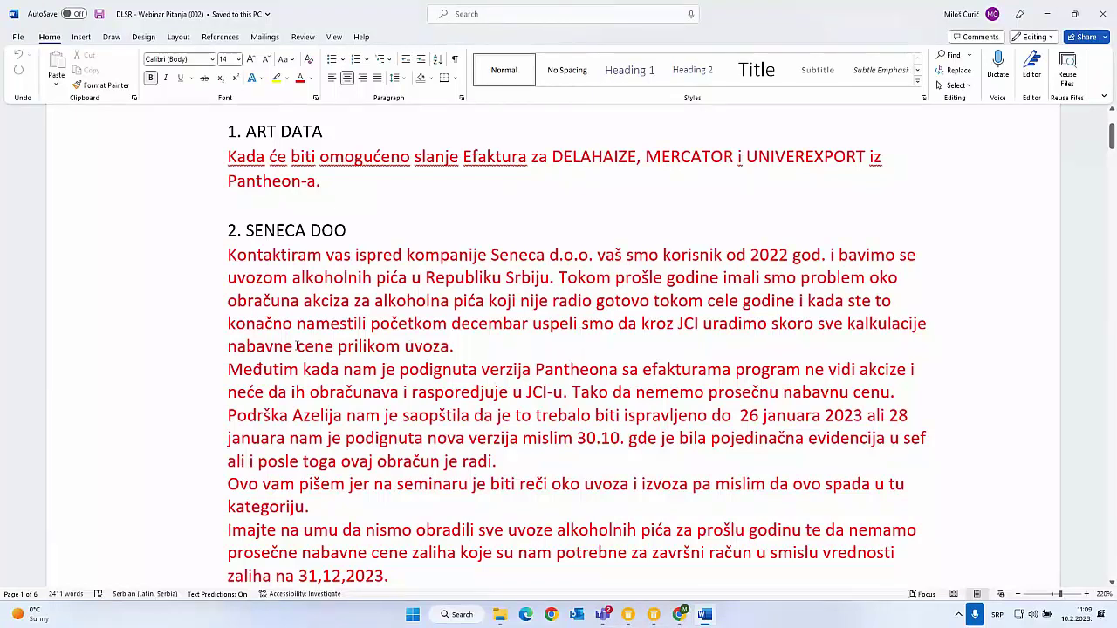
scroll(205, 349, down, 1)
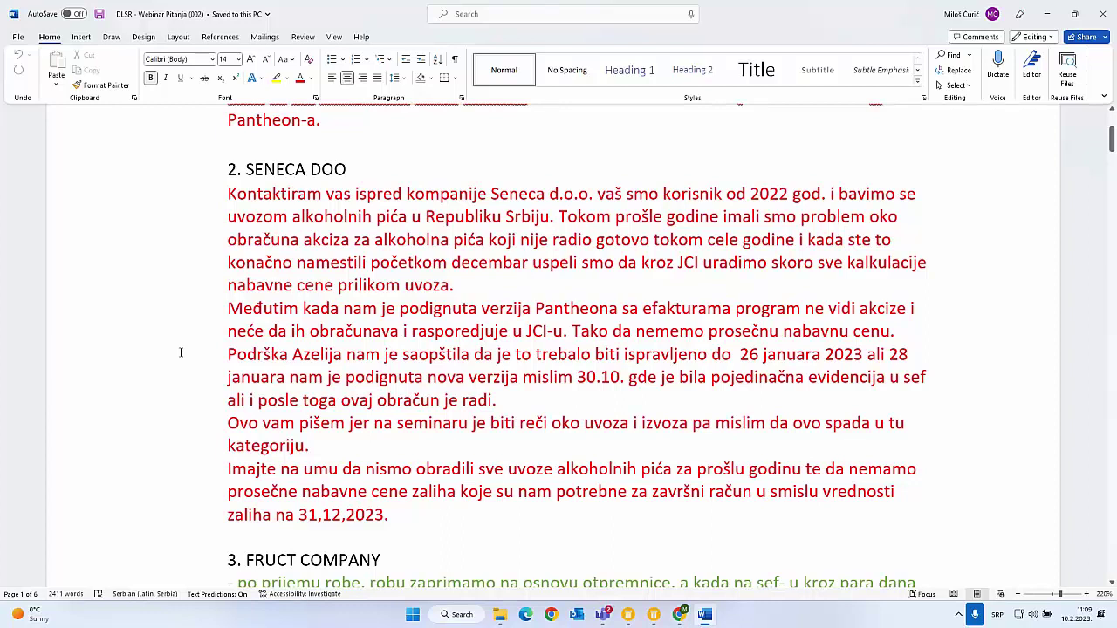
click(633, 620)
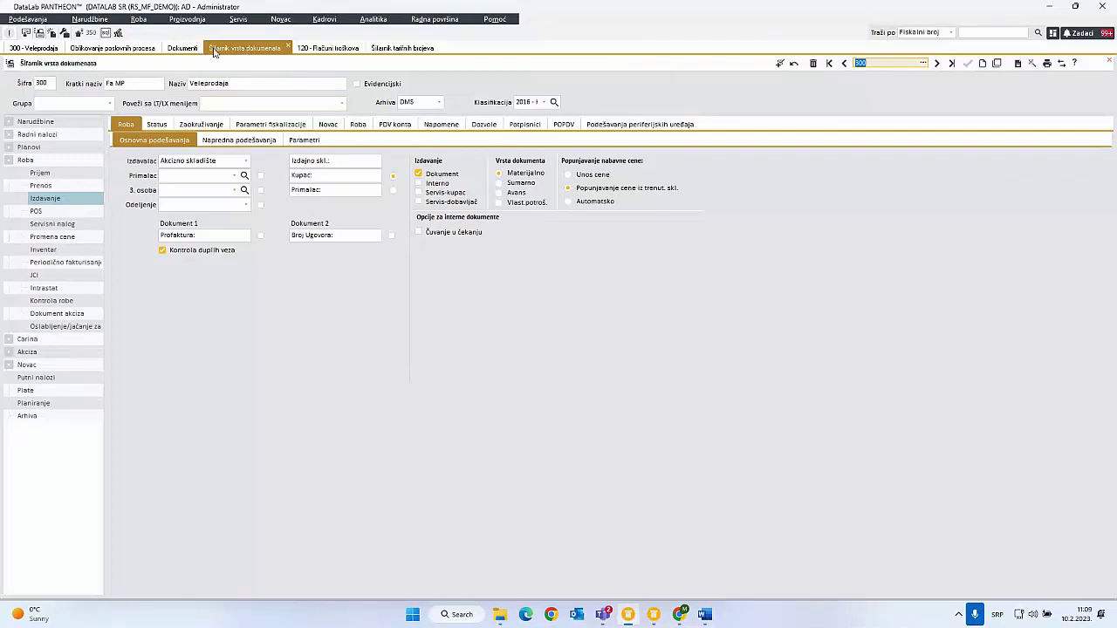
click(19, 20)
mouse_move(61, 137)
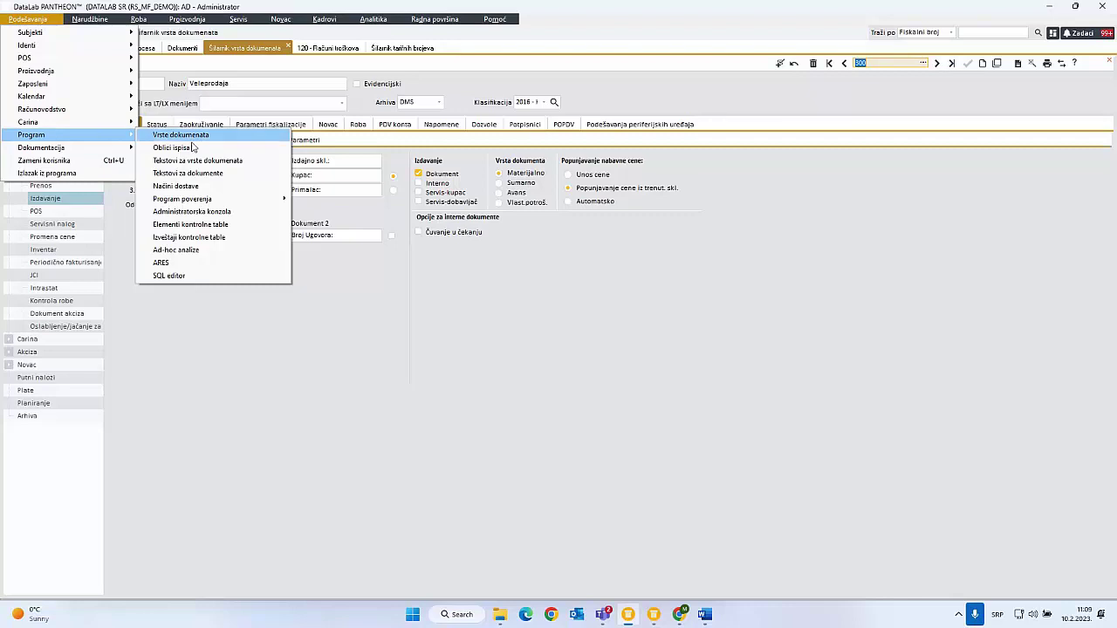
click(201, 213)
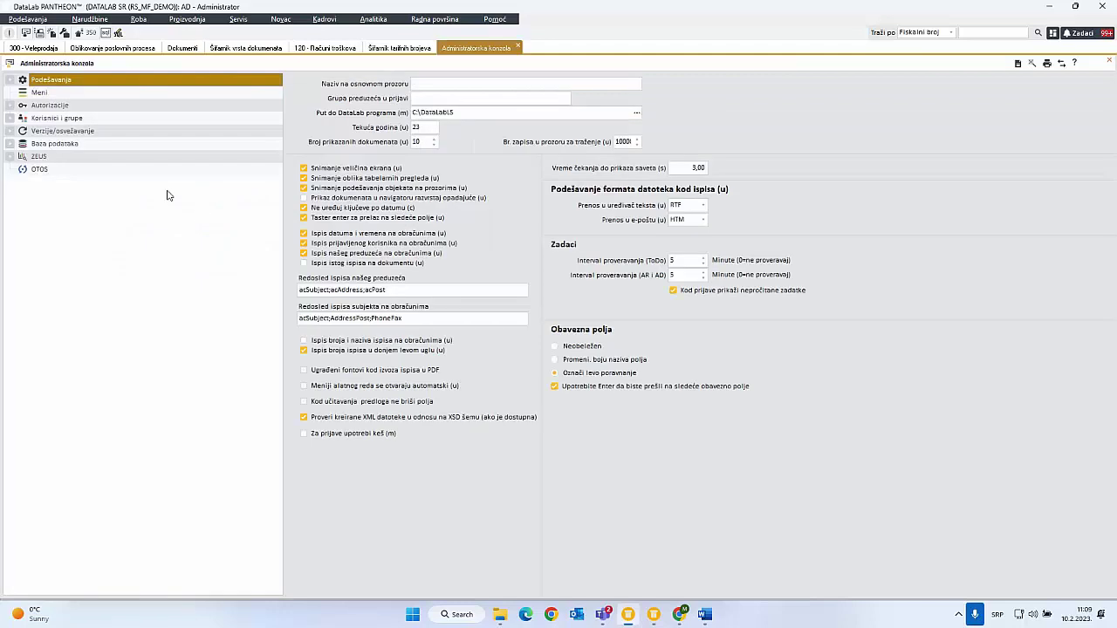
- Open Nadogradnja under Verzije/osvežavanje, choose Brza nadogradnja, find the fixes on the server and inspect the customs and excise duty fix
click(9, 131)
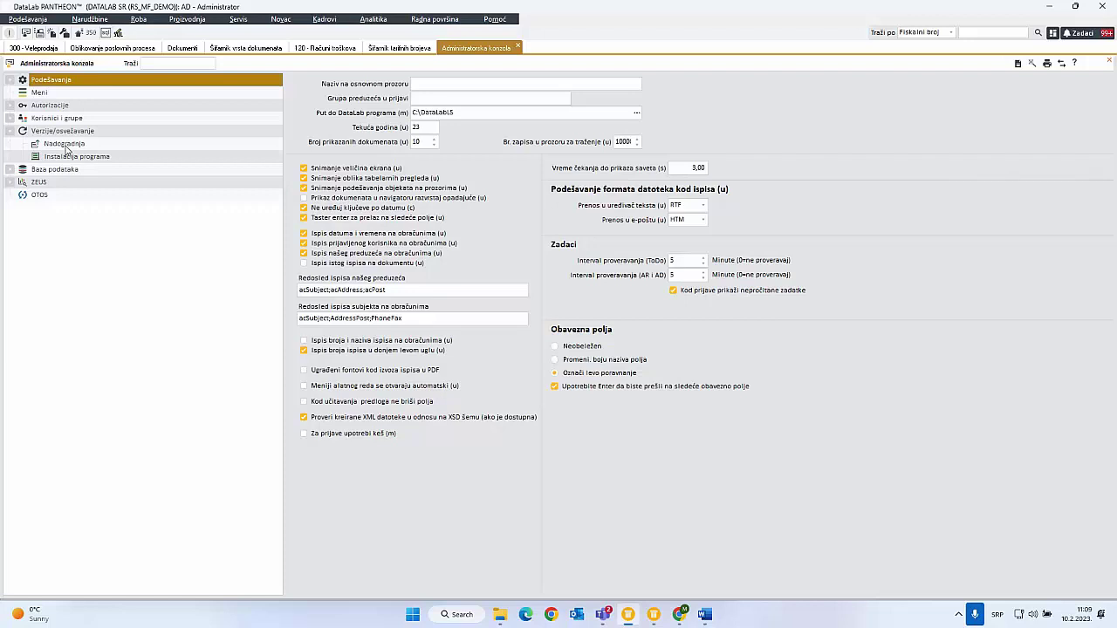
click(66, 146)
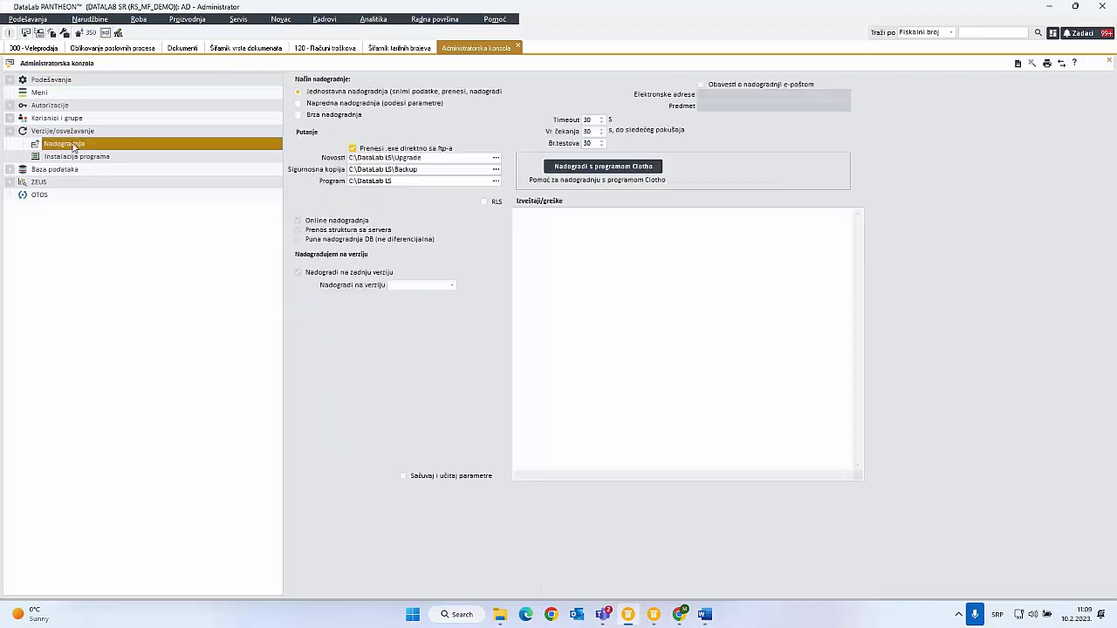
click(336, 115)
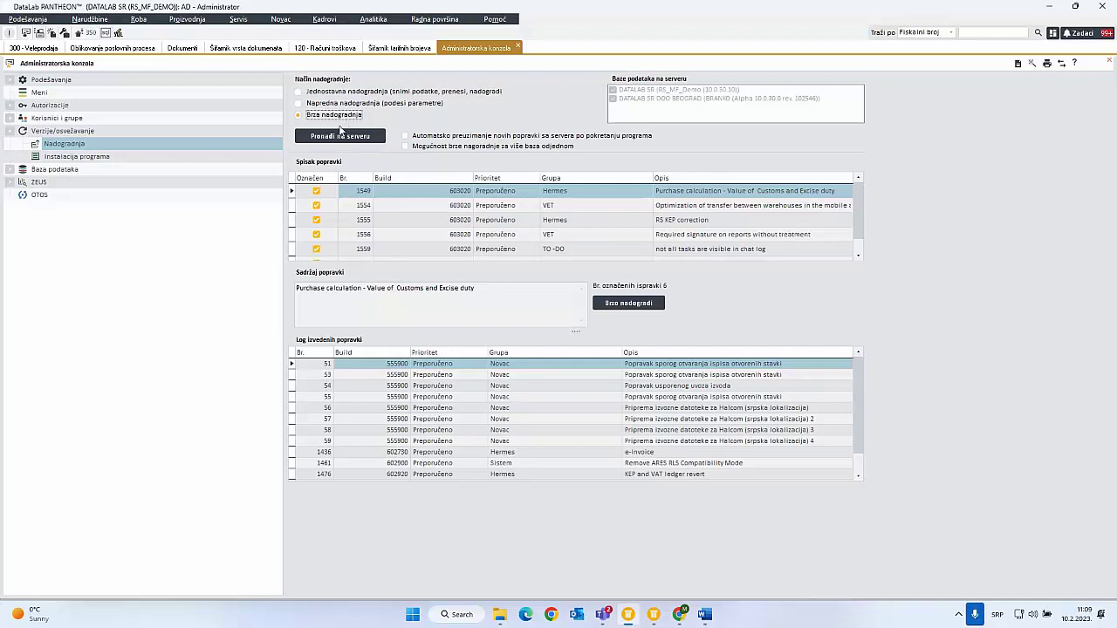
click(337, 135)
click(384, 197)
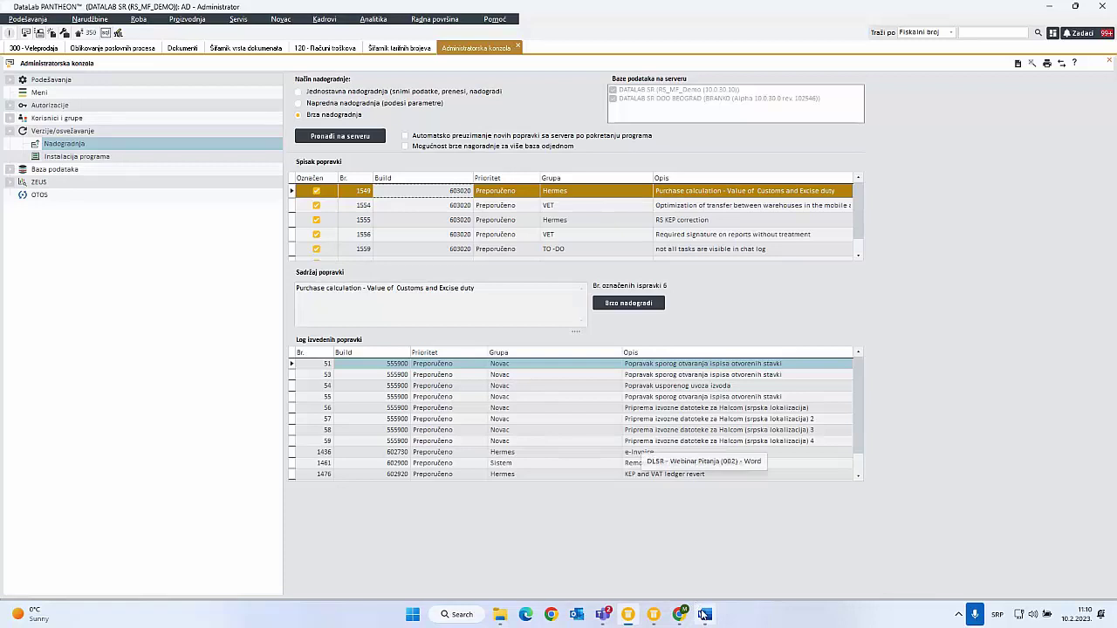
- Return to the Word questions document and read the FRUCT COMPANY and GALION DOO questions
click(705, 615)
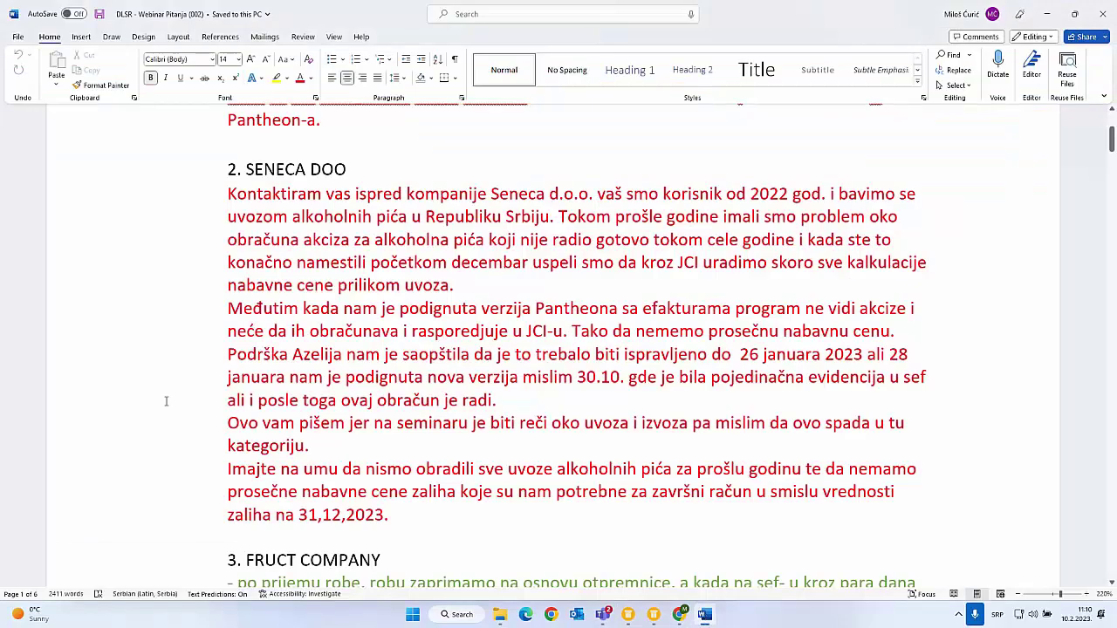
scroll(166, 400, down, 10)
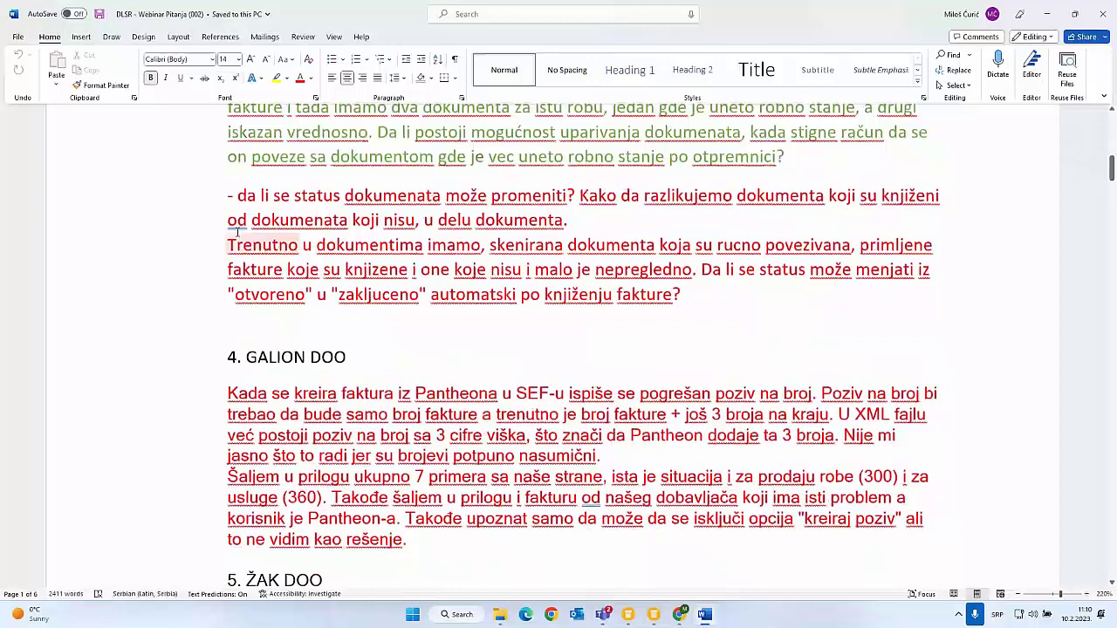
scroll(238, 232, up, 2)
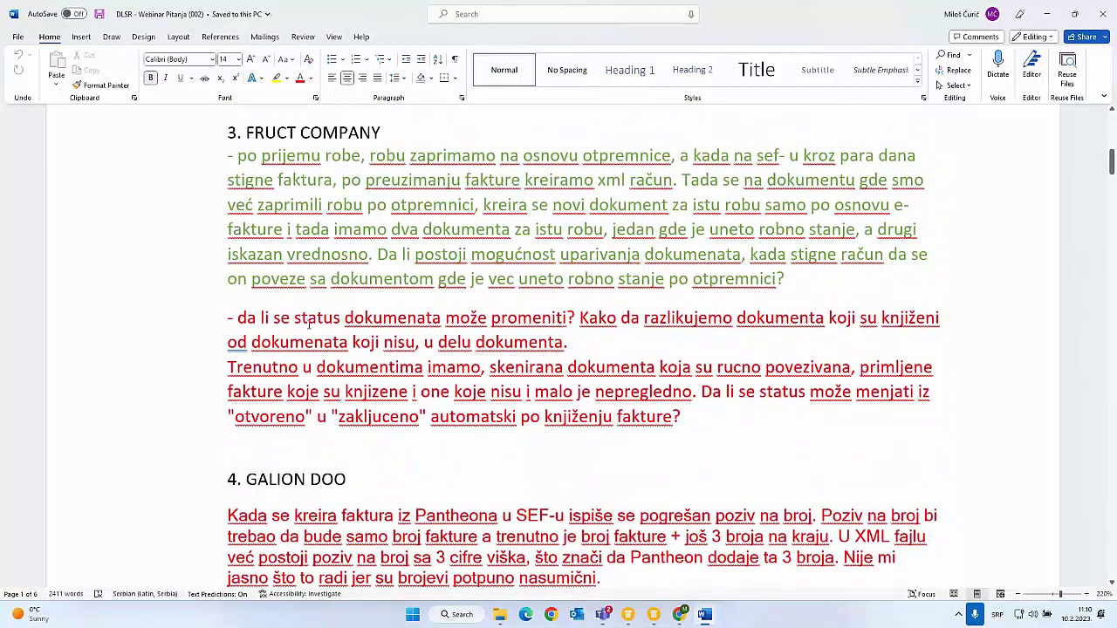
scroll(183, 312, down, 2)
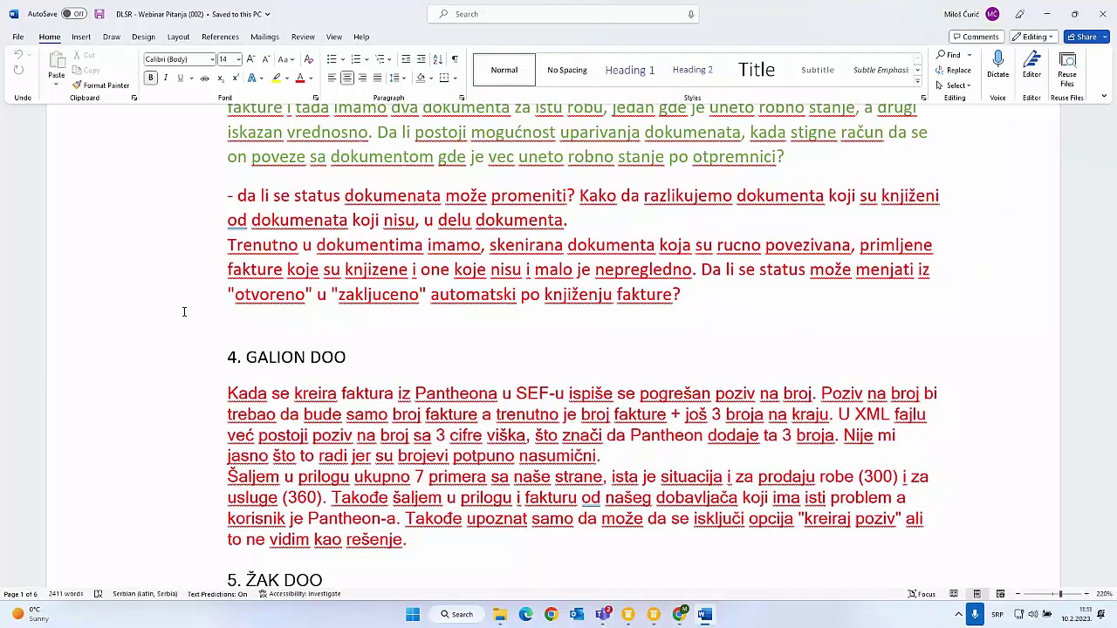
scroll(184, 312, down, 3)
scroll(184, 312, up, 2)
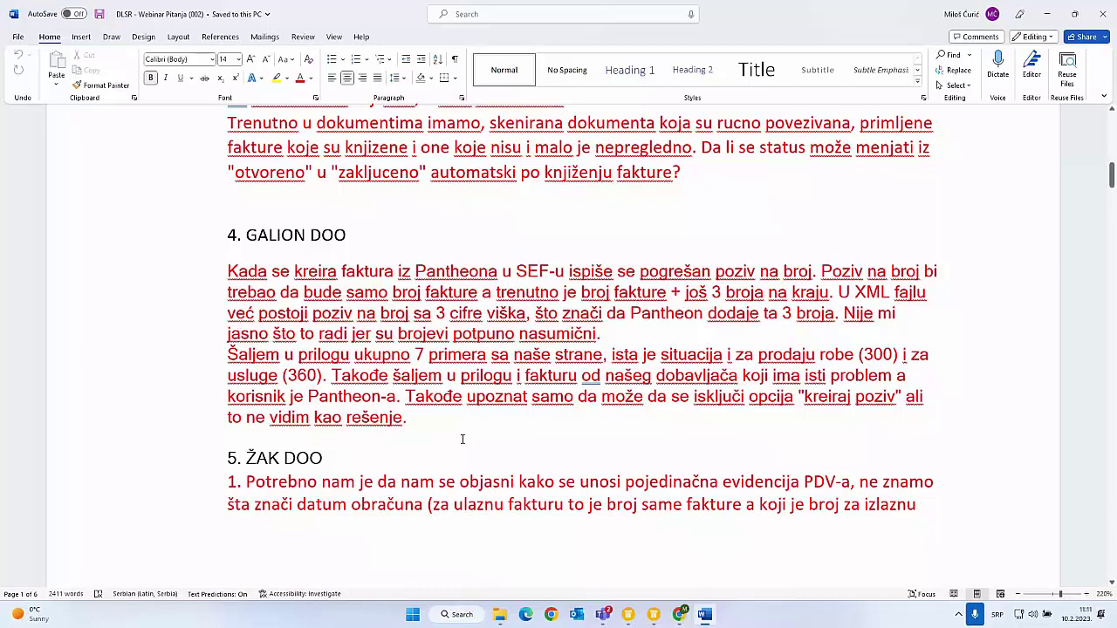
- Mark the GALION DOO question on the payment reference, then switch to PANTHEON and inspect the Broj field of the 300 - Veleprodaja invoice
drag(426, 430, 225, 266)
click(221, 303)
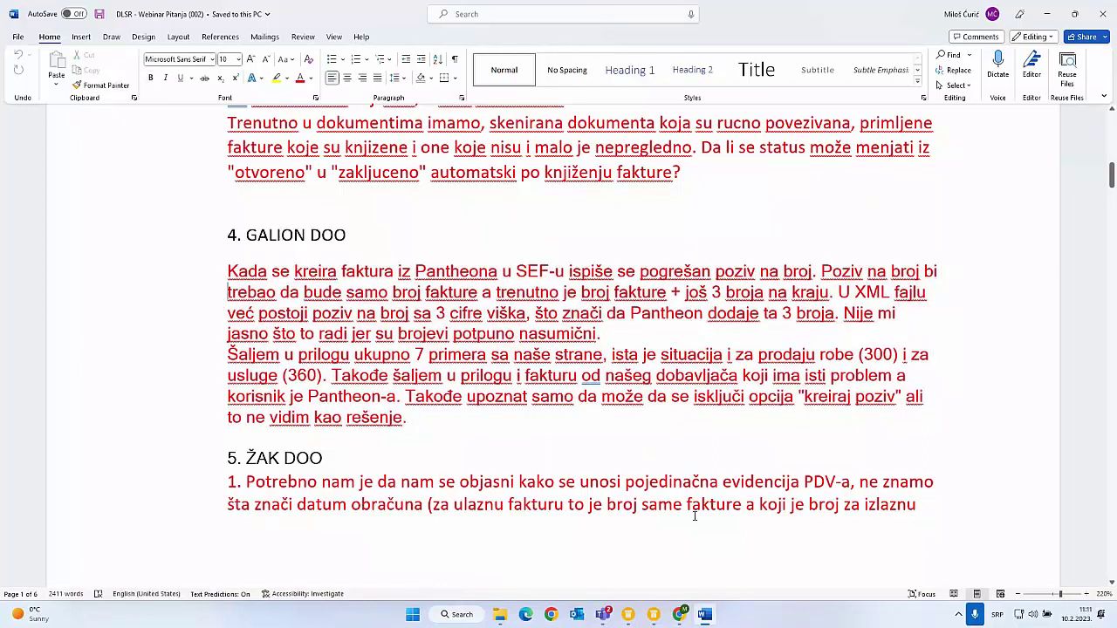
click(638, 618)
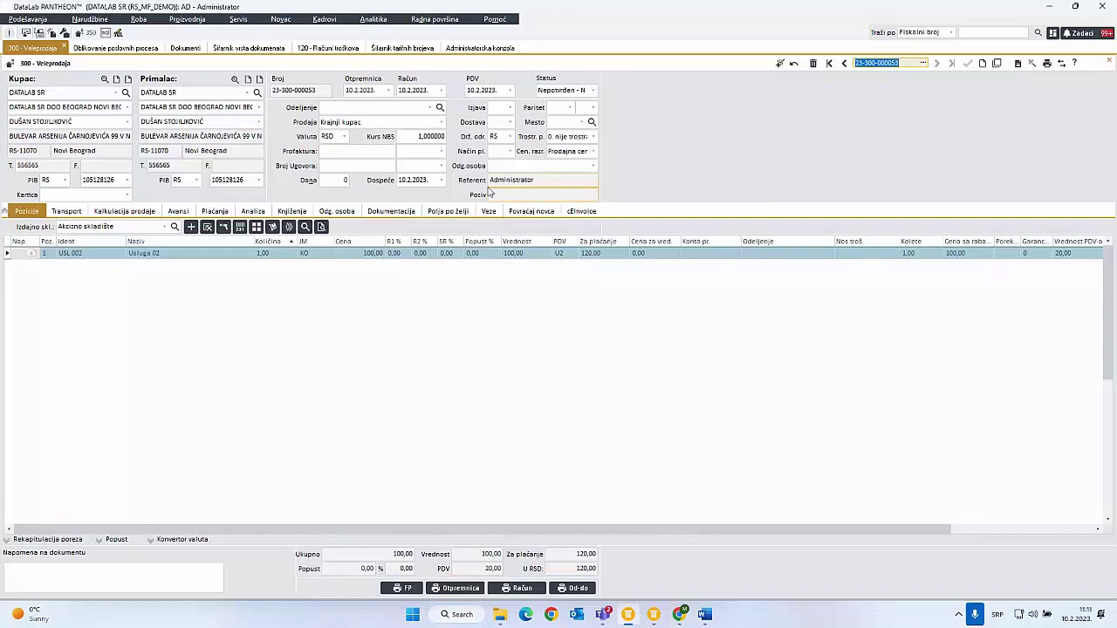
click(301, 91)
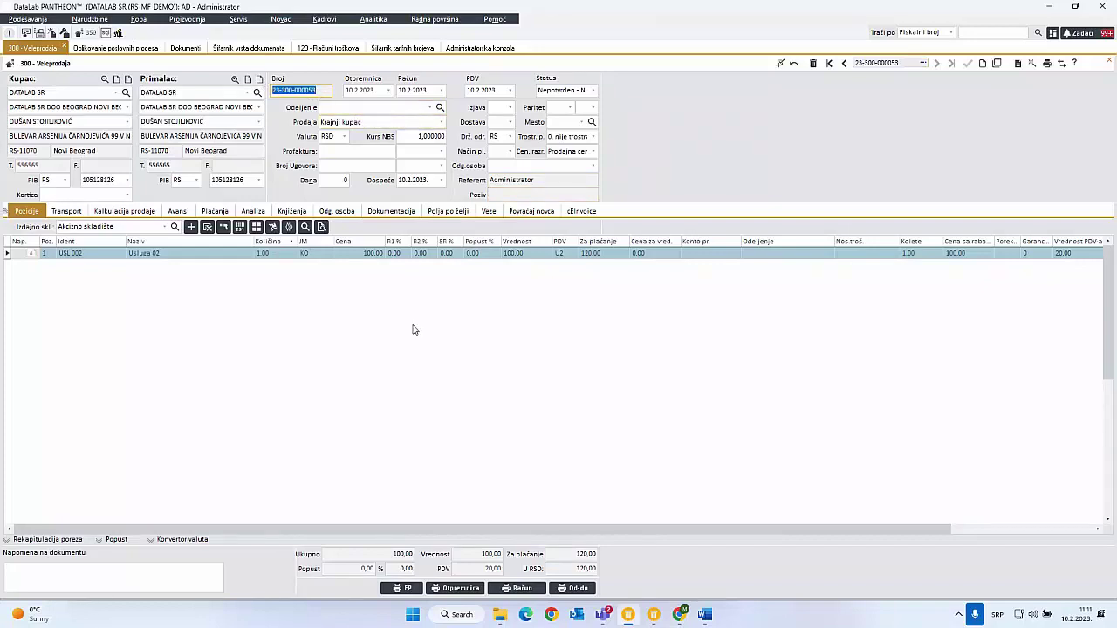
- Go back to the Word document and read the ŽAK DOO questions across the page break
click(706, 615)
scroll(211, 420, down, 1)
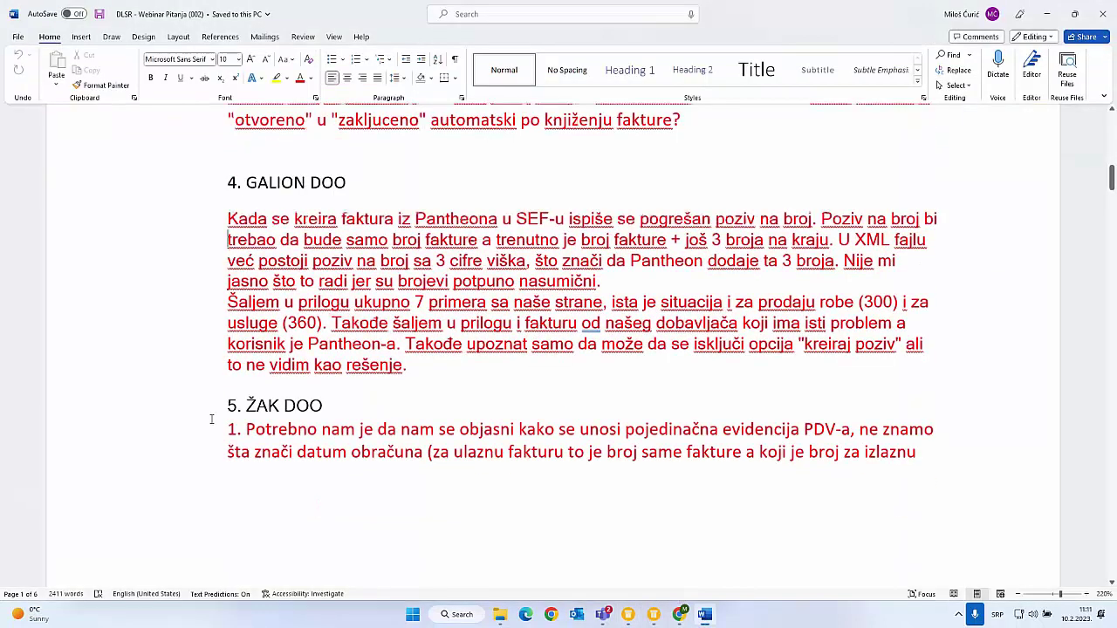
scroll(211, 420, down, 2)
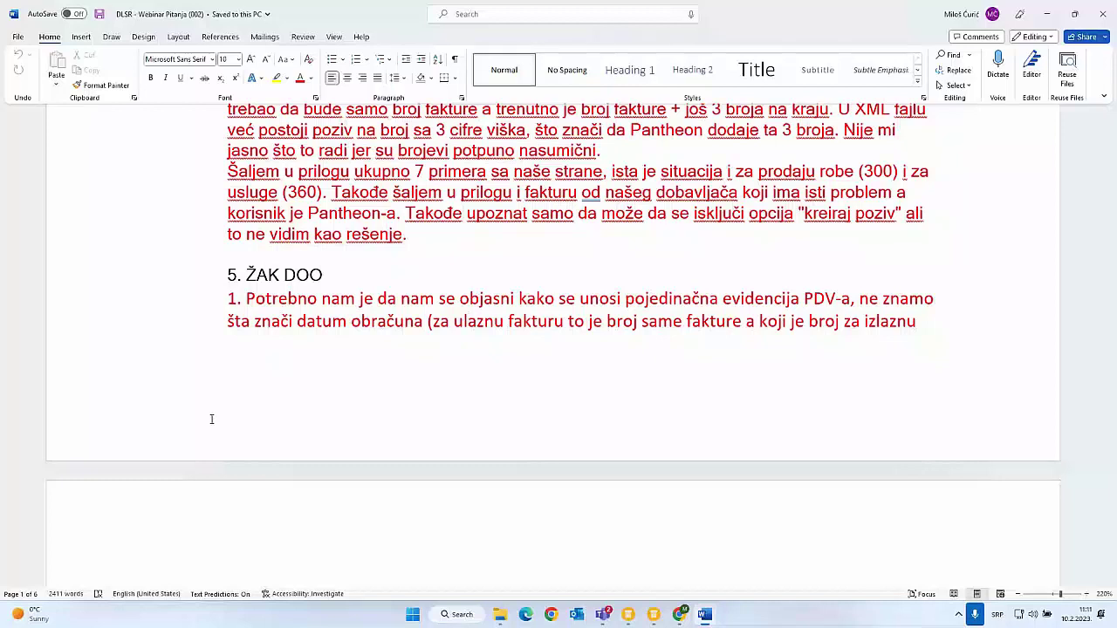
scroll(211, 419, down, 4)
scroll(209, 425, down, 1)
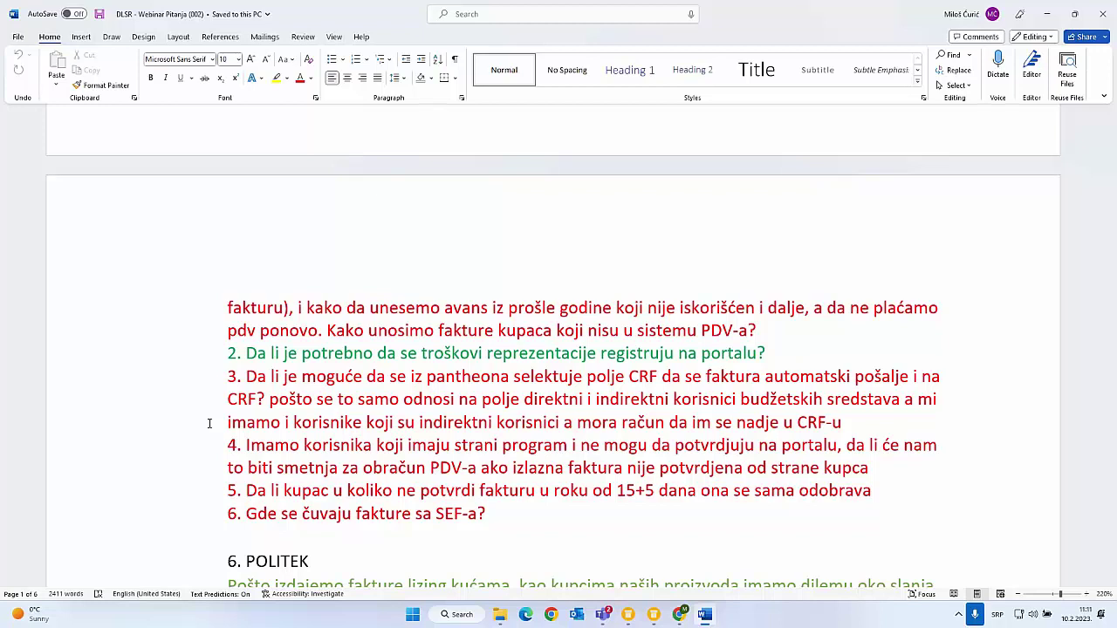
scroll(209, 423, up, 4)
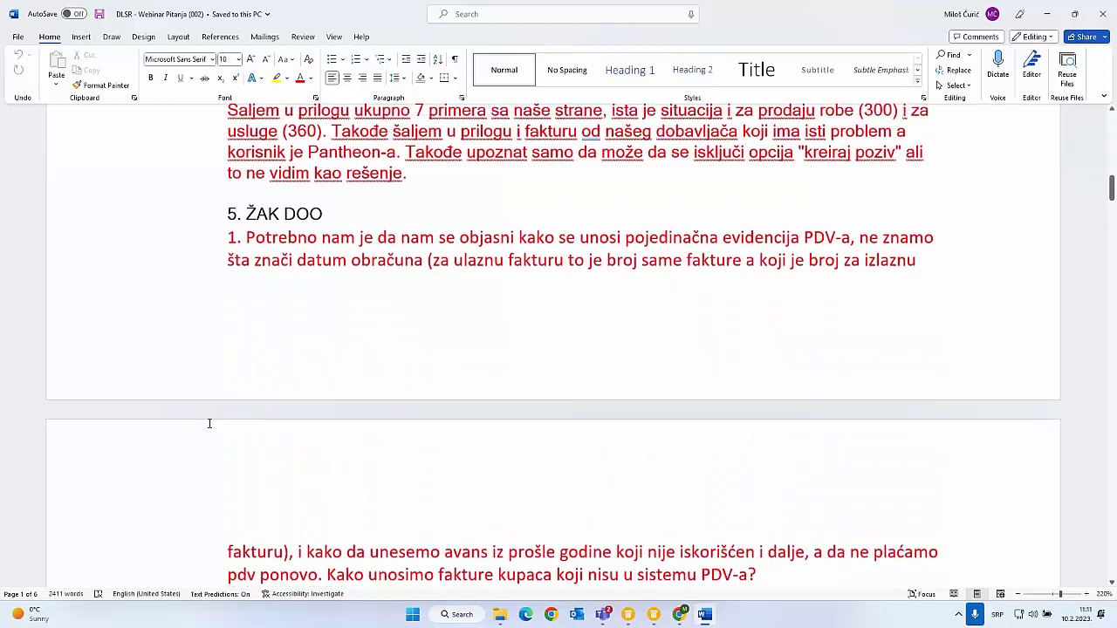
scroll(210, 423, down, 2)
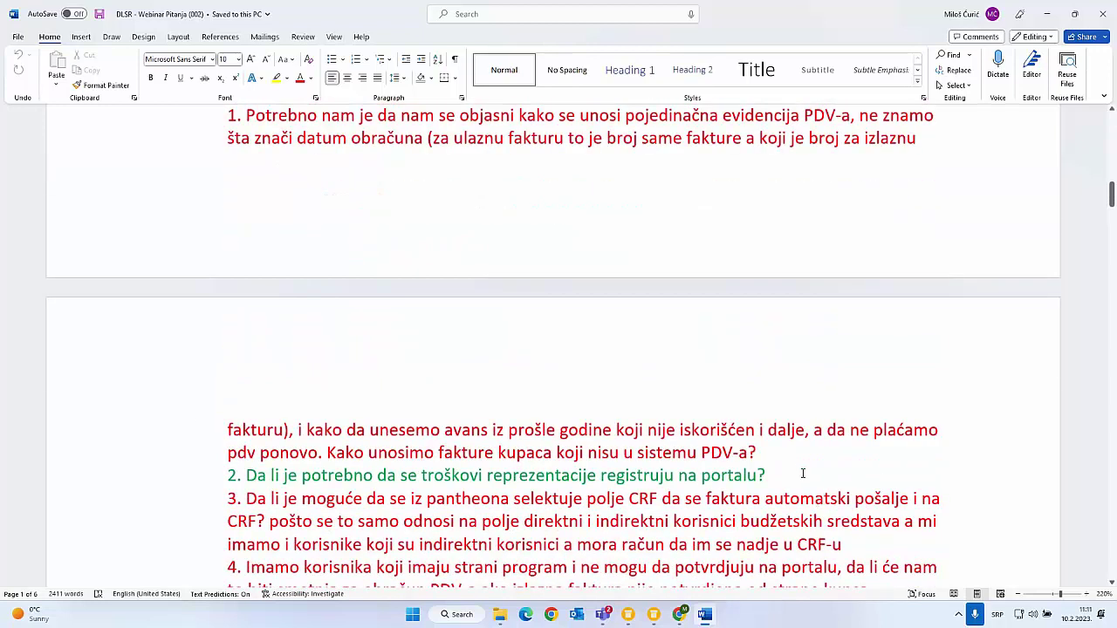
- Highlight ŽAK DOO's question about invoices of customers outside the PDV system and the term "datum obračuna"
drag(758, 452, 372, 446)
scroll(356, 260, down, 1)
scroll(356, 259, up, 1)
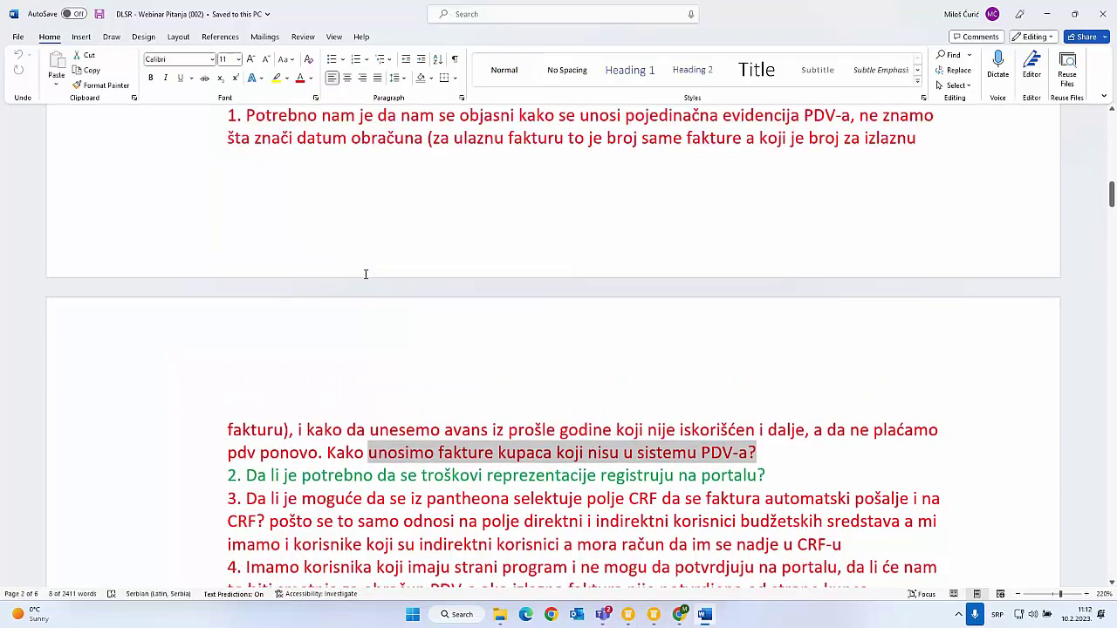
scroll(306, 274, up, 2)
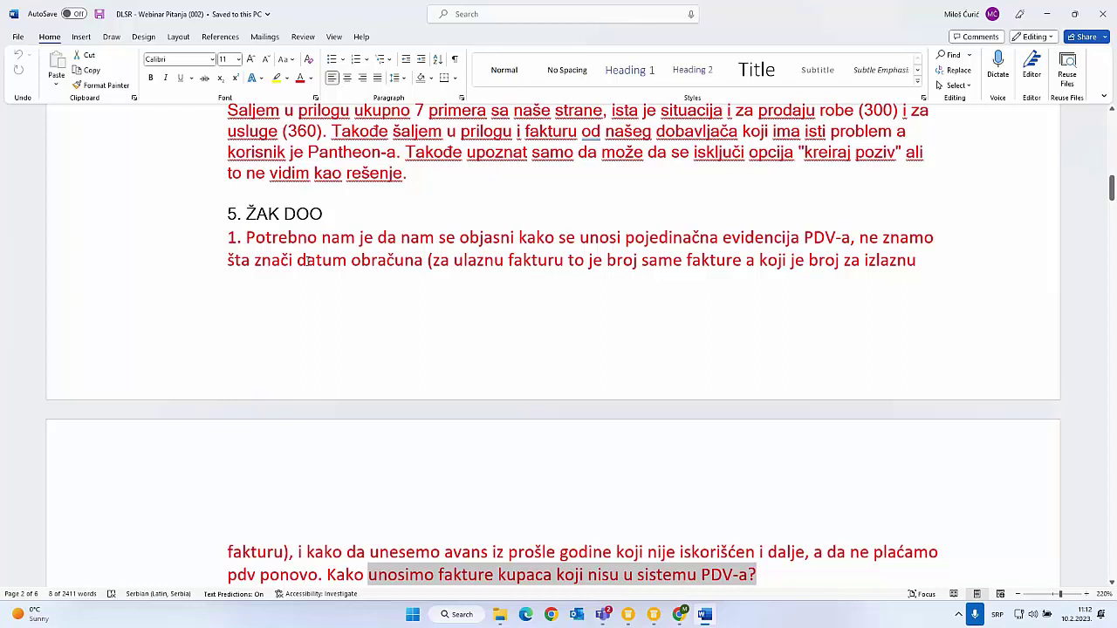
drag(309, 260, 428, 264)
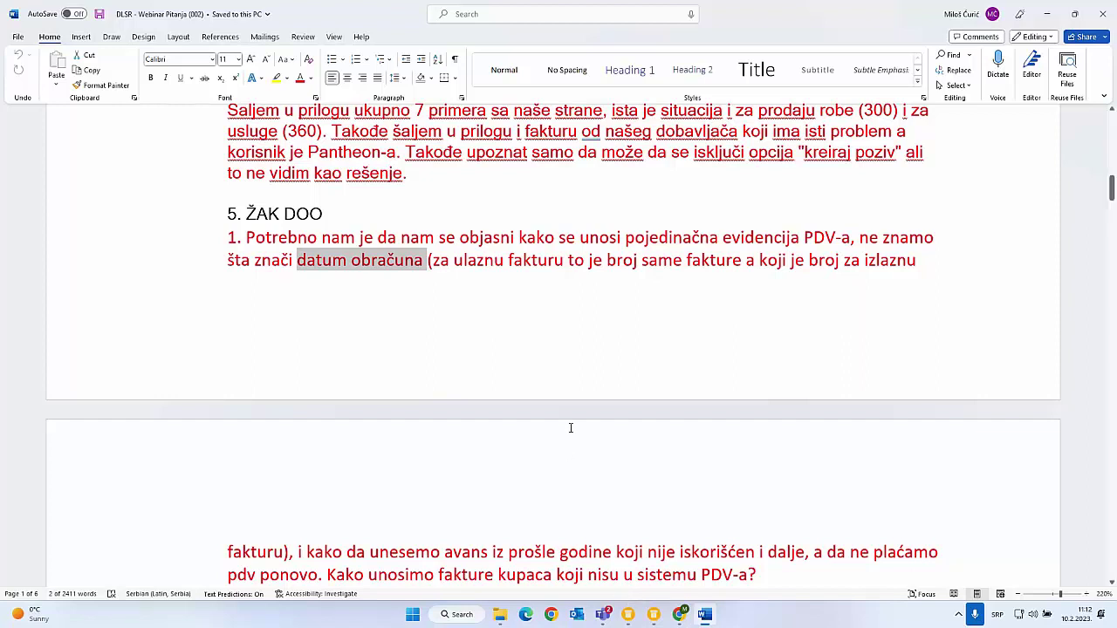
- Read ŽAK DOO's remaining questions, then switch to PANTHEON and open the DATALAB SR buyer's subject record from the invoice
scroll(571, 427, down, 5)
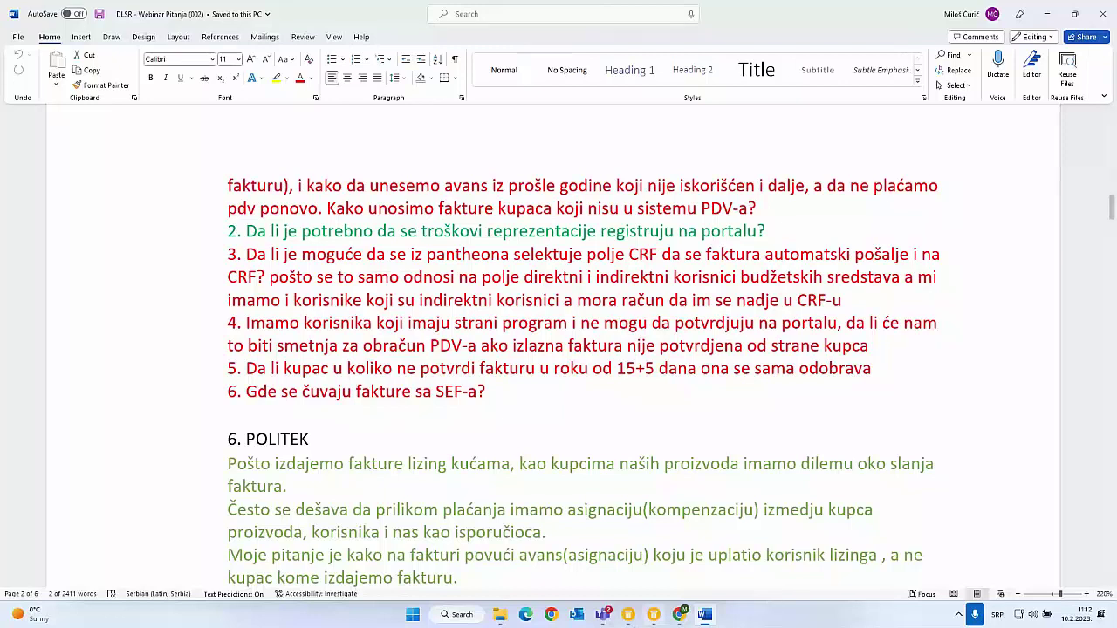
key(alt+Tab)
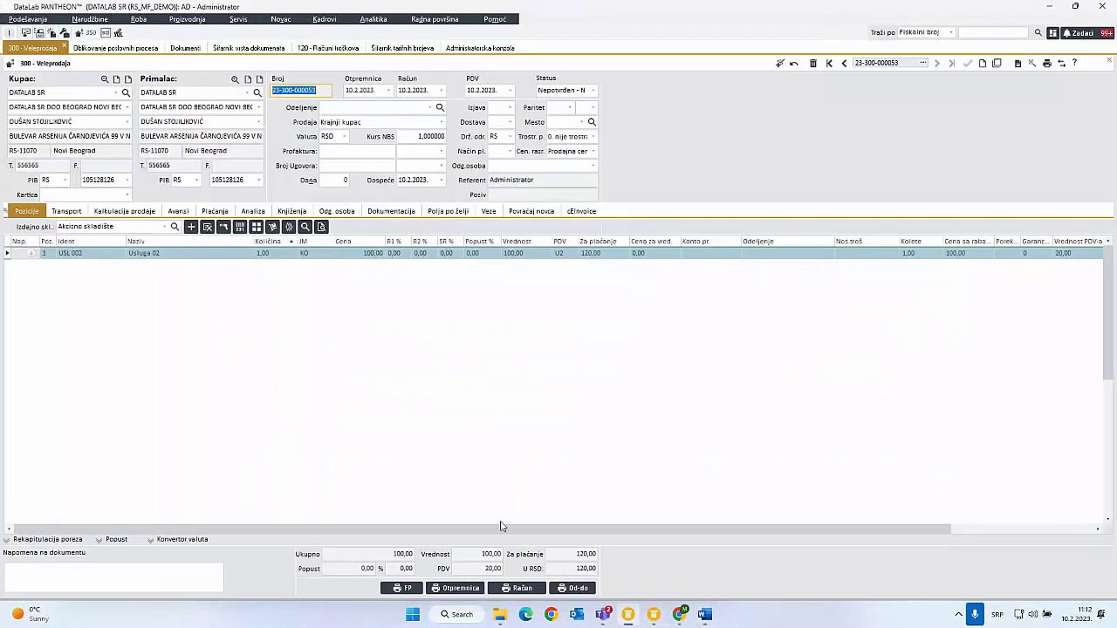
double_click(27, 92)
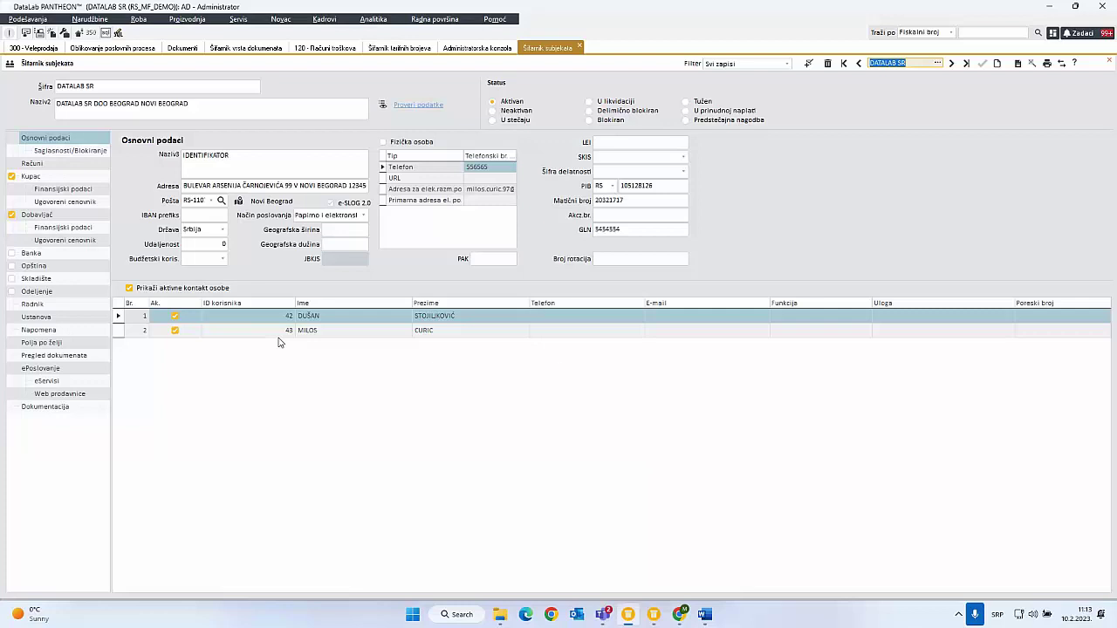
- Set Budžetski koris. to Direktni for the DATALAB SR subject and fill in its JBKJS number
click(223, 259)
click(213, 281)
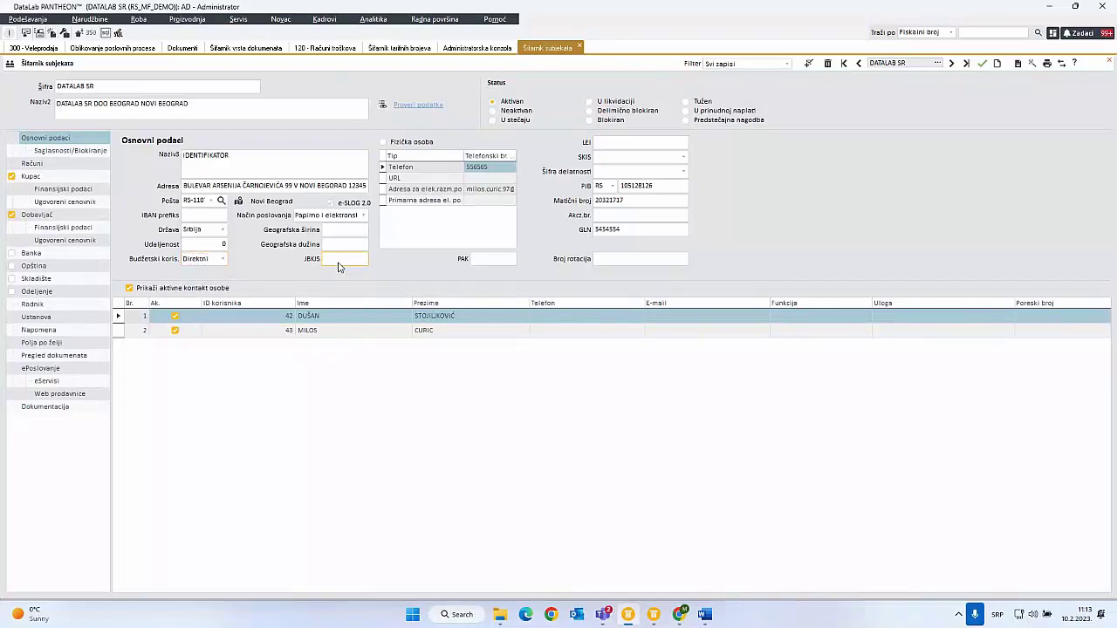
text(65765)
- Change the subject's Budžetski koris. to Indirektni, check the JBKJS field and save the record
click(225, 259)
click(210, 289)
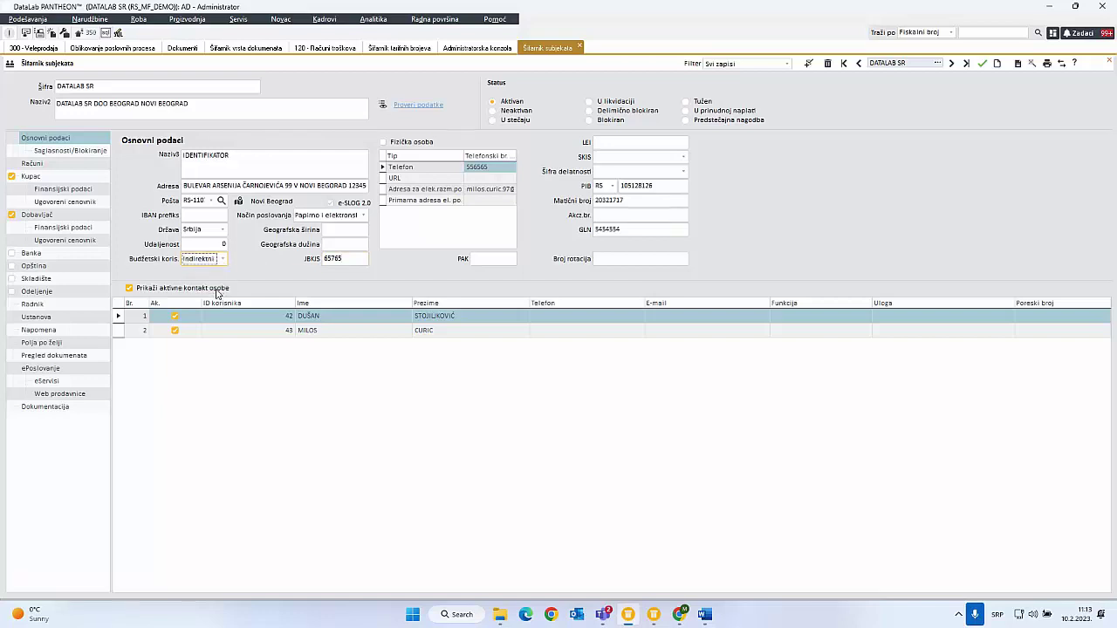
click(358, 259)
click(224, 260)
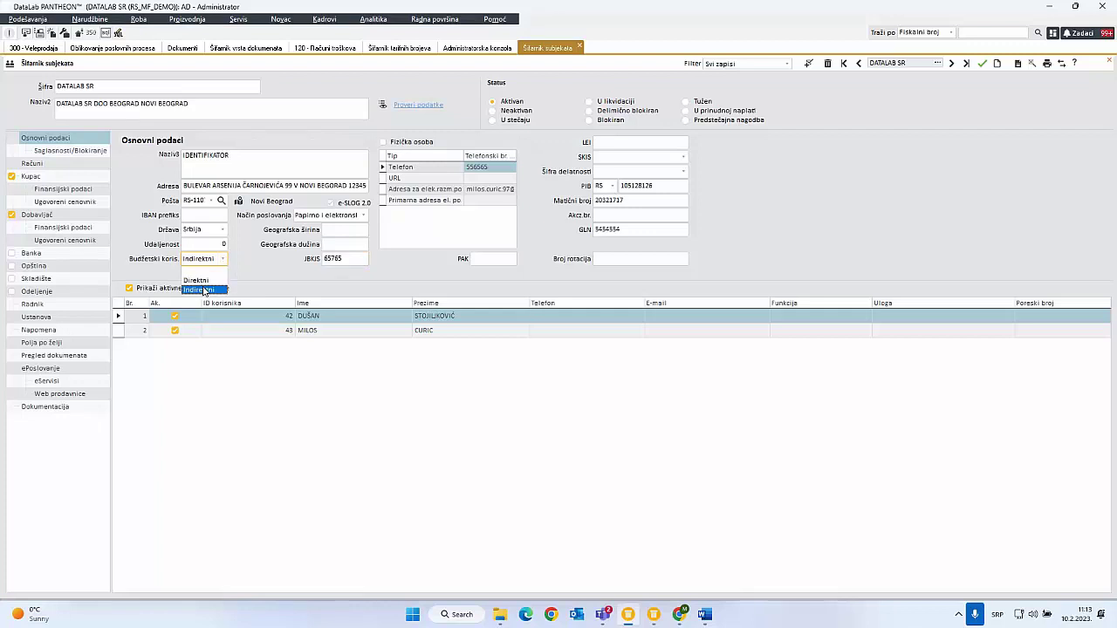
click(202, 288)
click(345, 260)
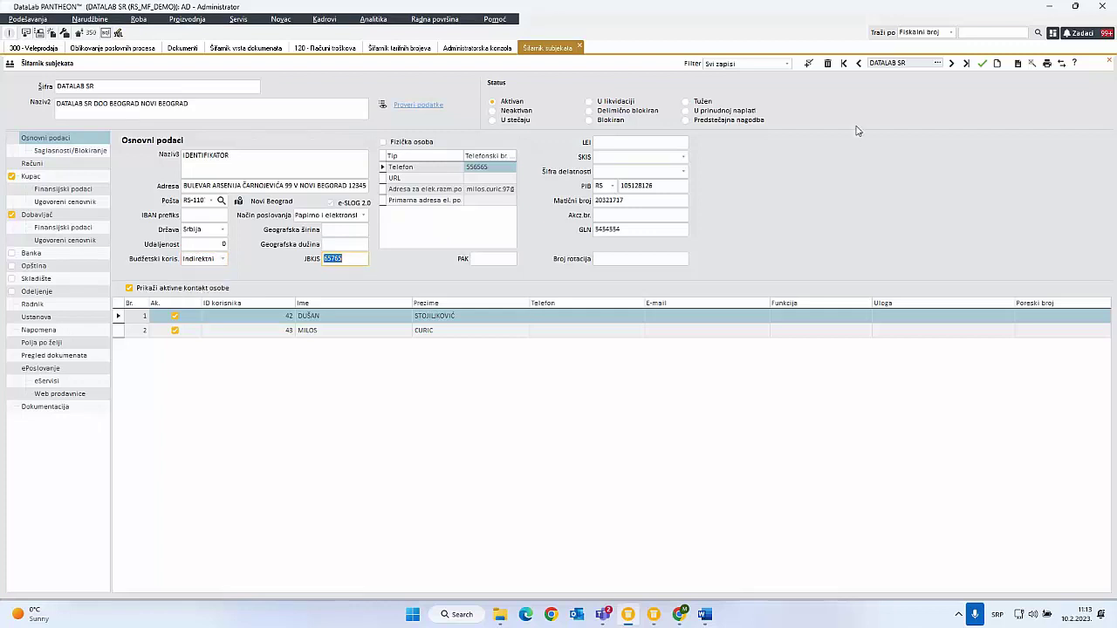
click(983, 65)
- Set the subject's Budžetski koris. to Direktni, save the record and recheck the available choices
click(209, 259)
click(206, 280)
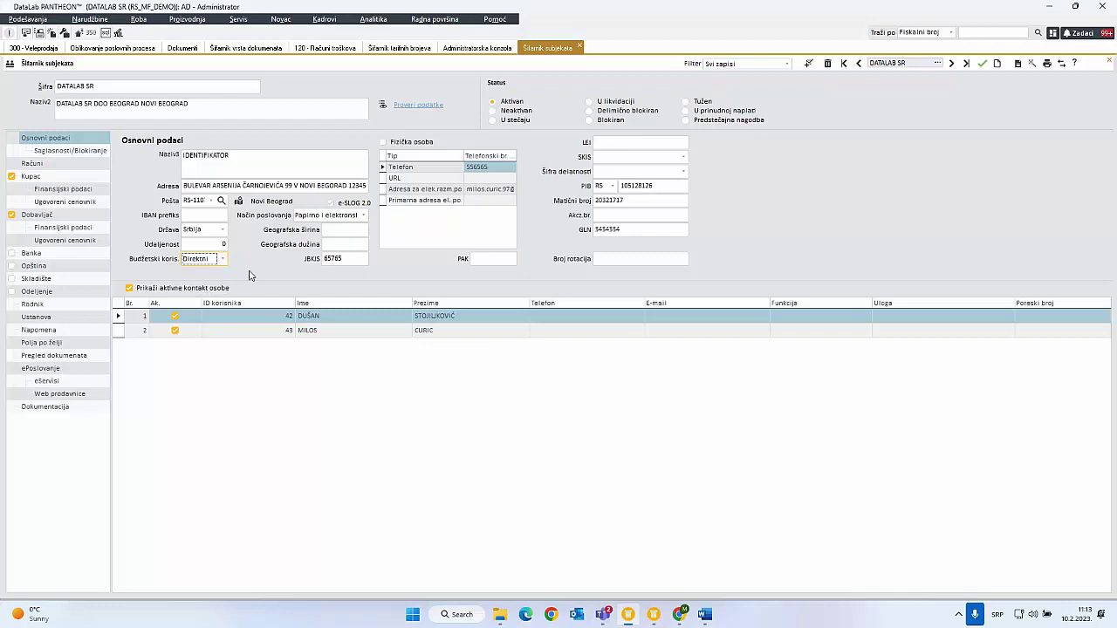
click(983, 64)
click(211, 263)
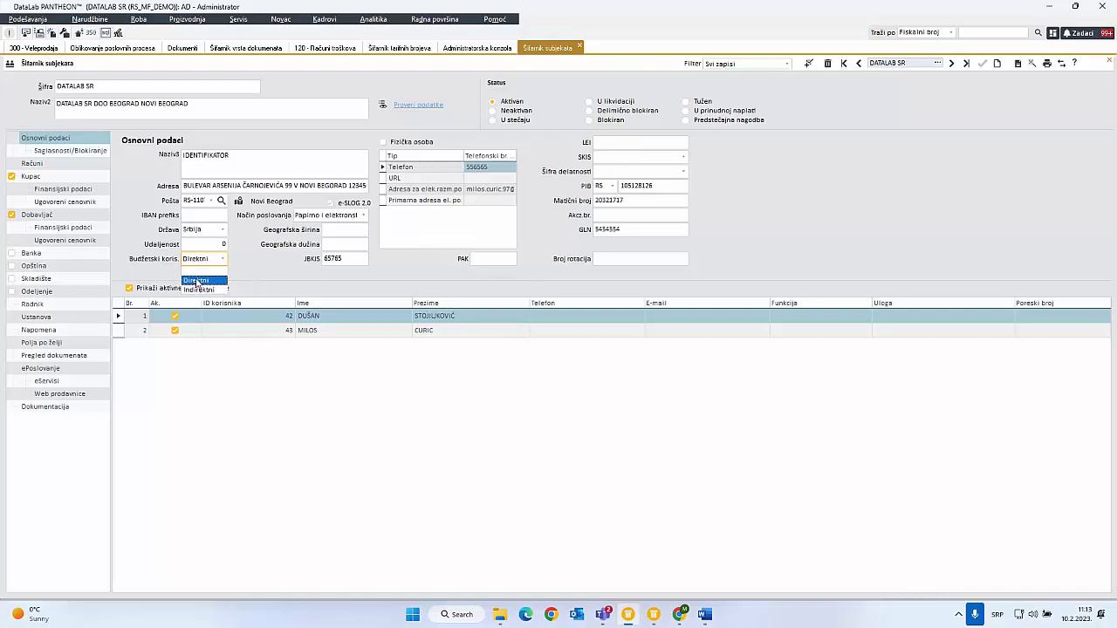
click(197, 281)
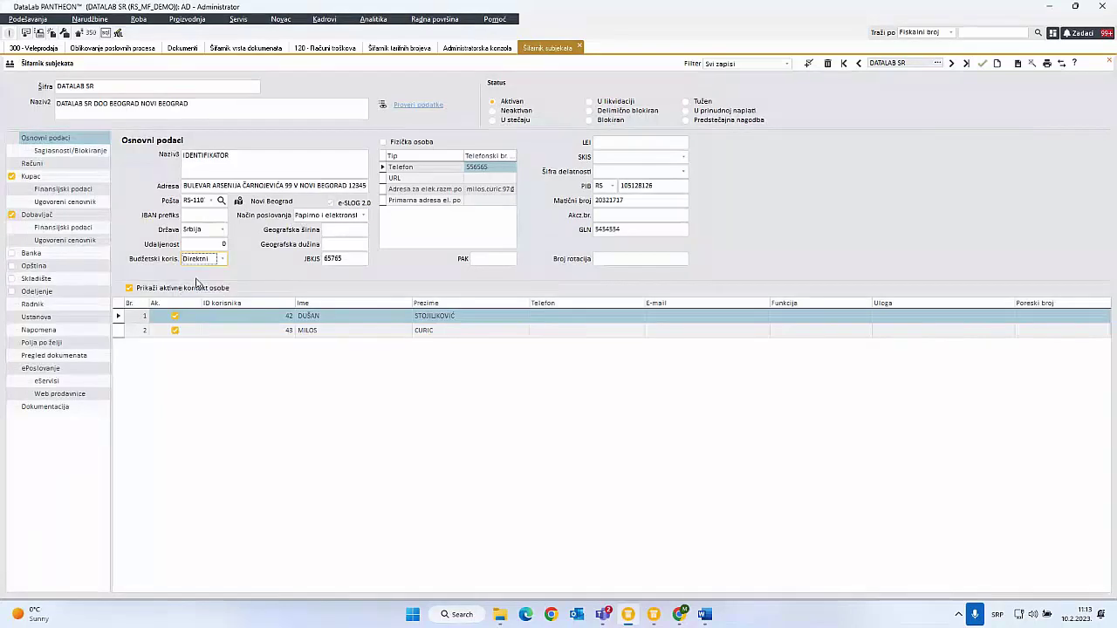
- Save the DATALAB SR subject, reselect Direktni as its Budžetski koris. value and save the record again
click(982, 63)
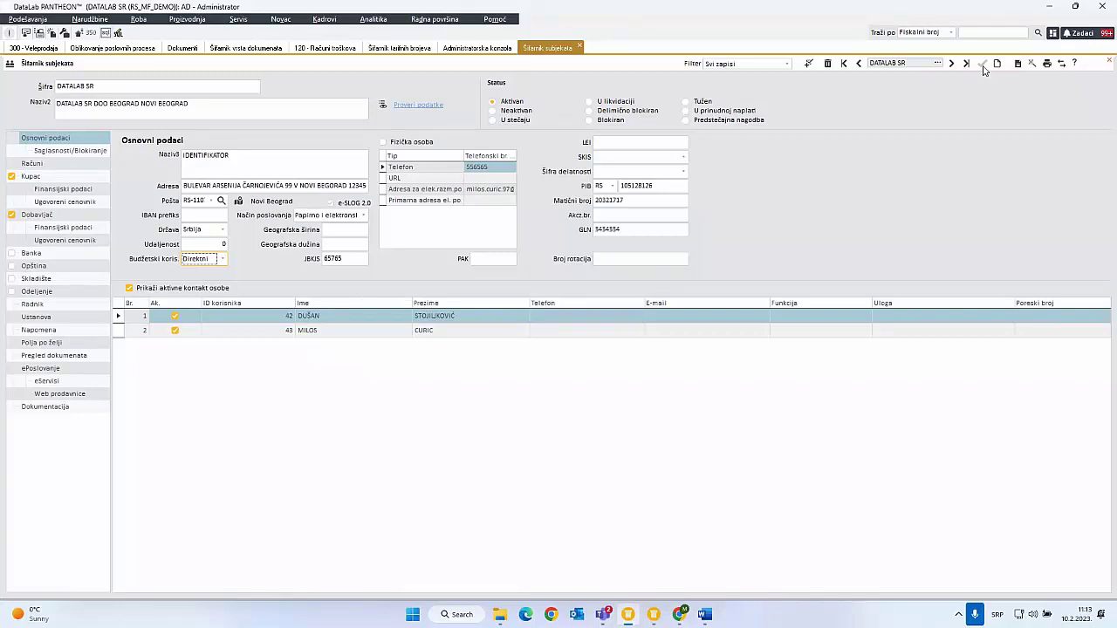
click(224, 259)
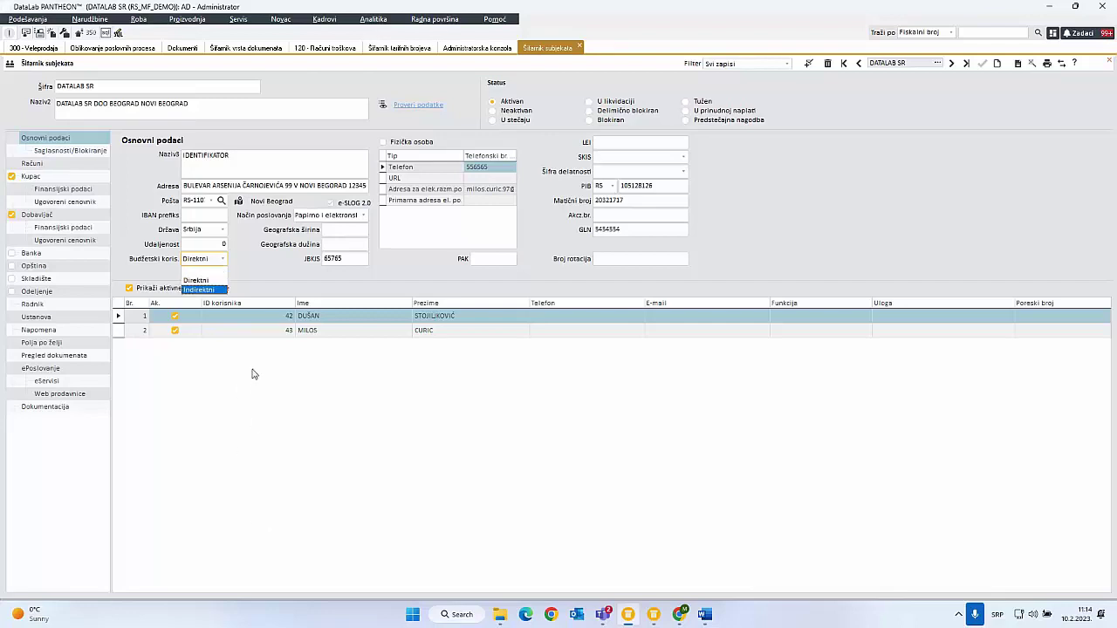
click(215, 281)
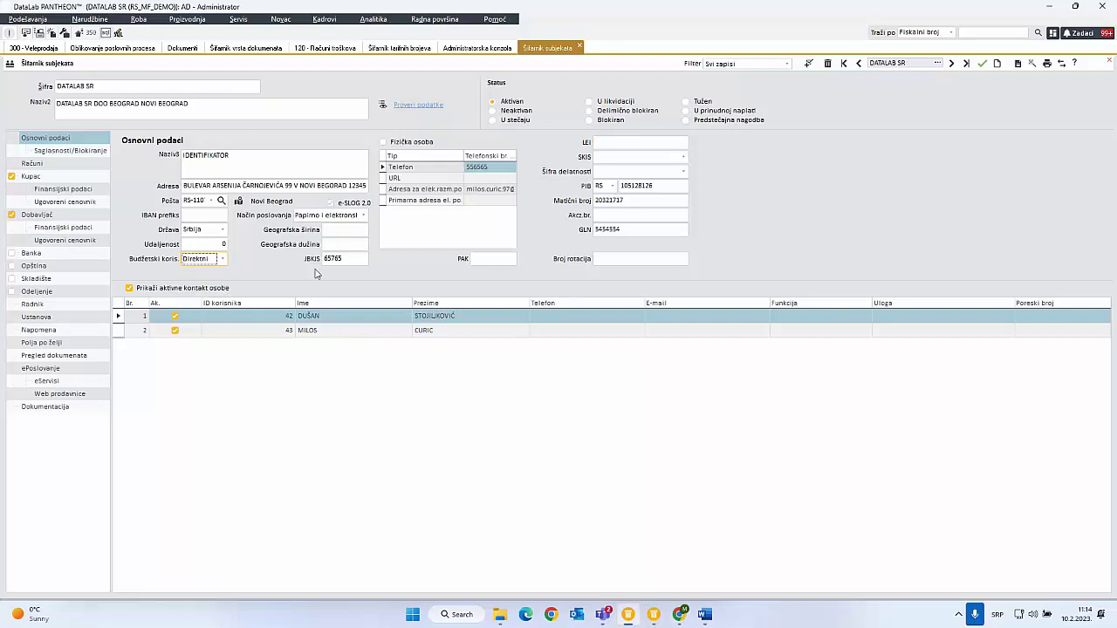
click(223, 260)
click(215, 280)
click(984, 66)
- Try the Indirektni and blank options for Budžetski koris., settle on Indirektni and save the DATALAB SR subject
click(222, 262)
click(214, 291)
click(221, 259)
click(213, 273)
click(222, 259)
click(216, 291)
click(982, 63)
- Switch to the Word questions document and highlight question 4, about foreign-software buyers who cannot confirm invoices on the portal
click(709, 616)
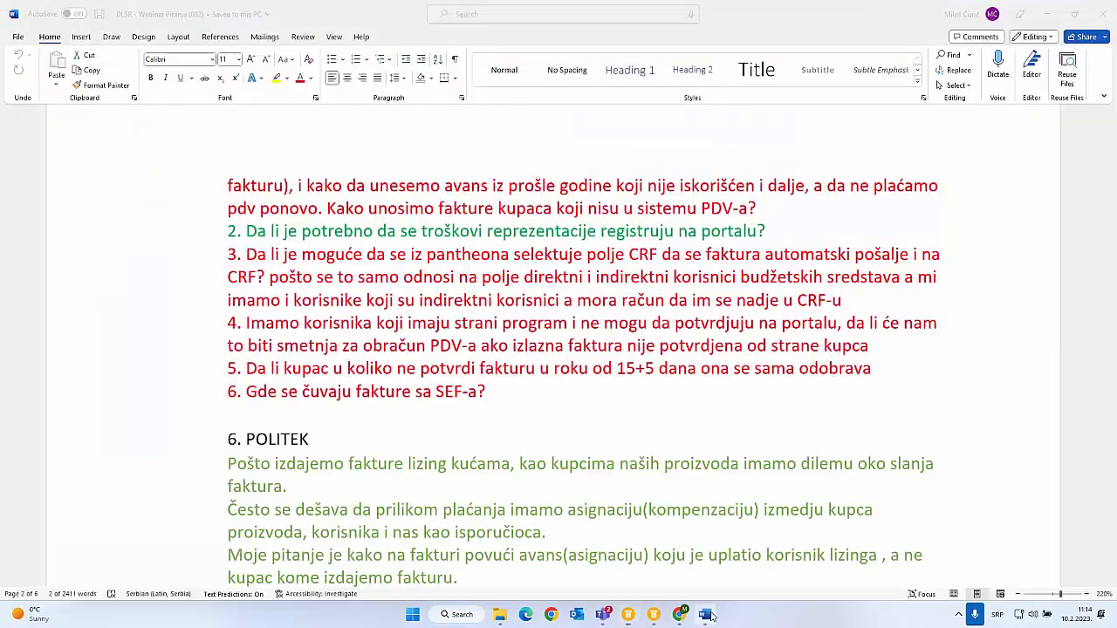
scroll(190, 290, down, 1)
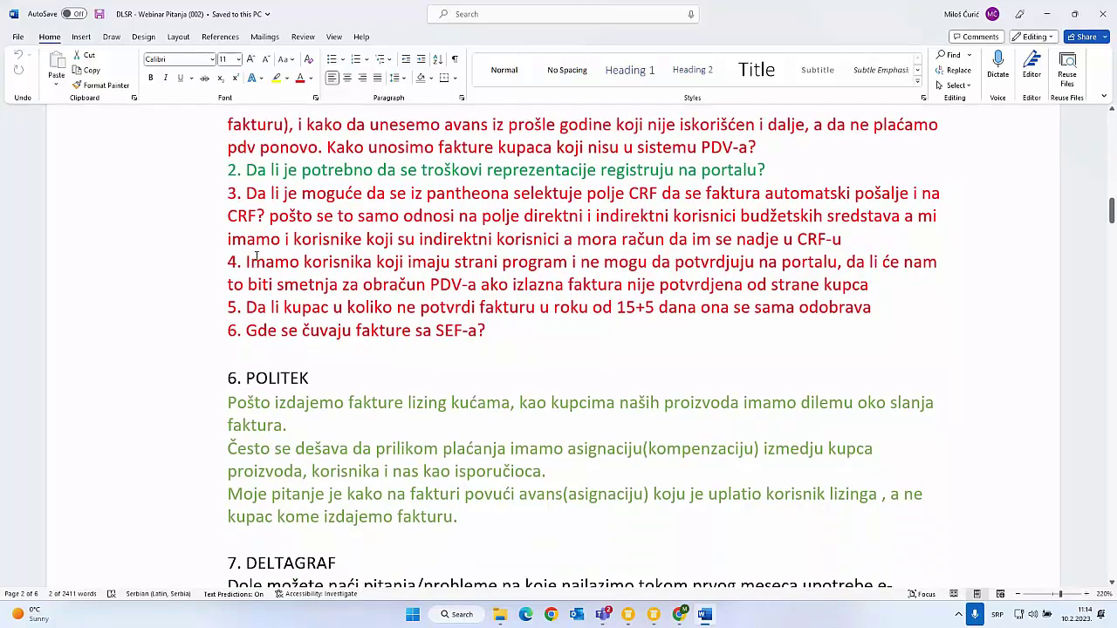
drag(236, 262, 757, 263)
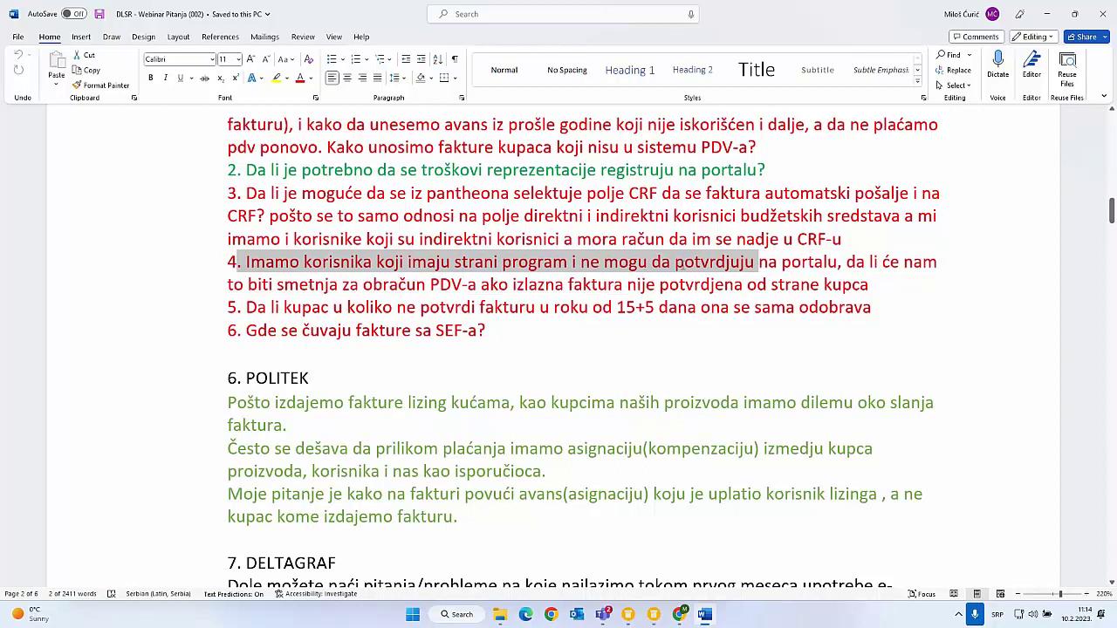
drag(757, 264, 683, 276)
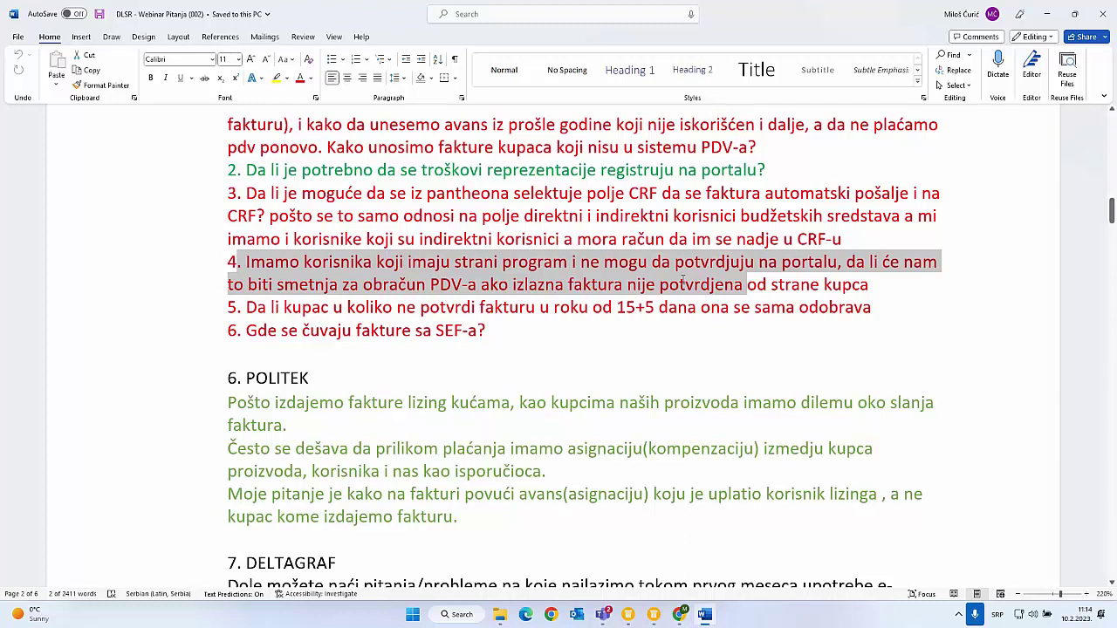
drag(682, 279, 870, 288)
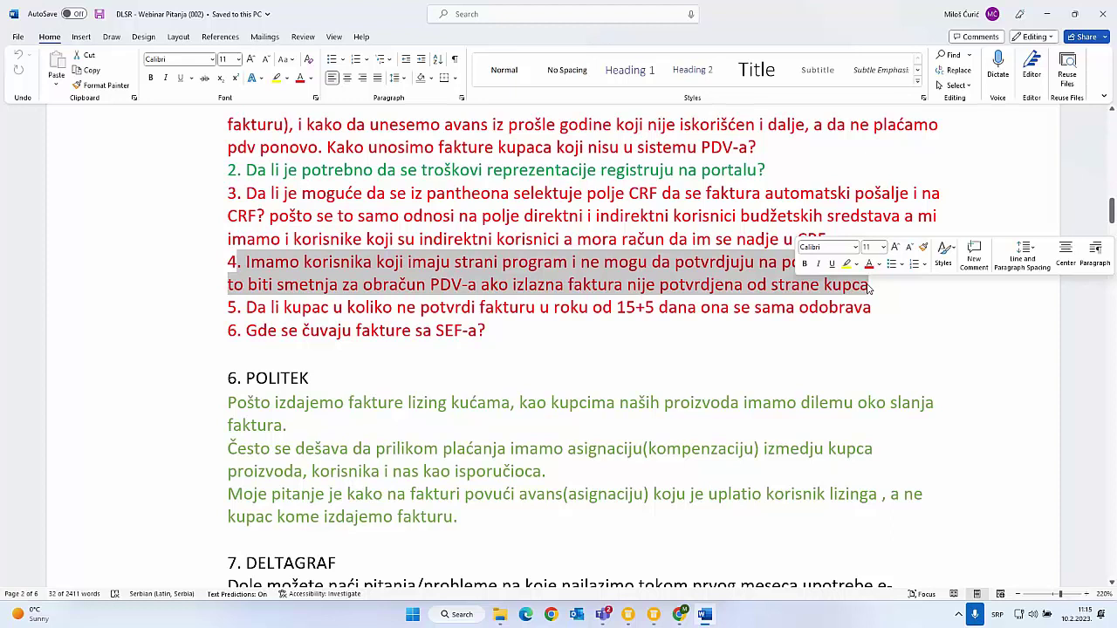
click(871, 288)
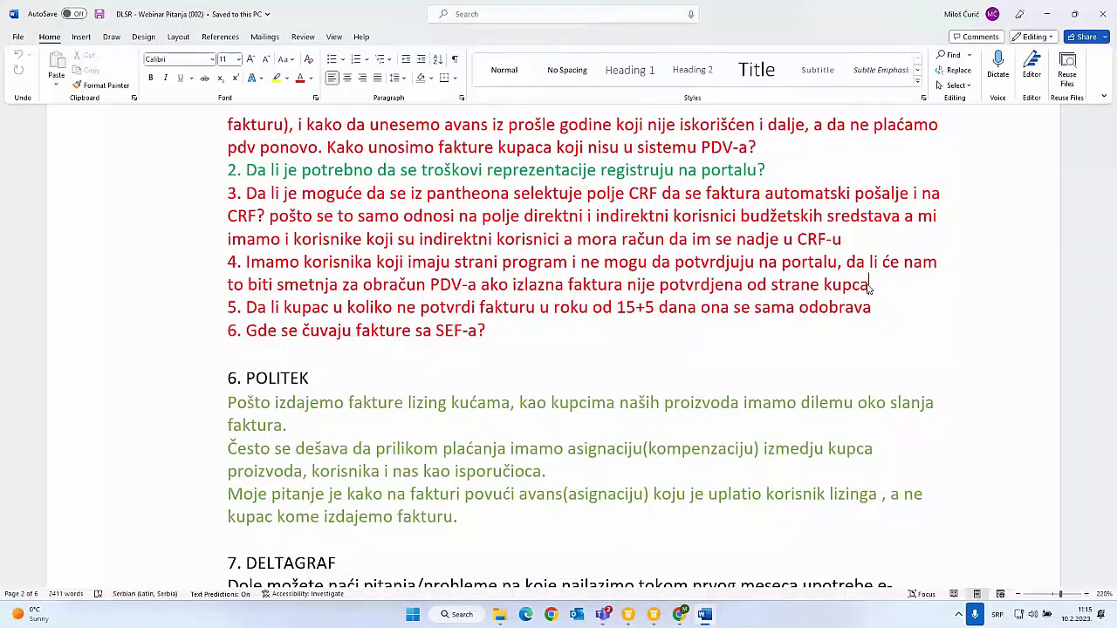
drag(869, 286, 236, 261)
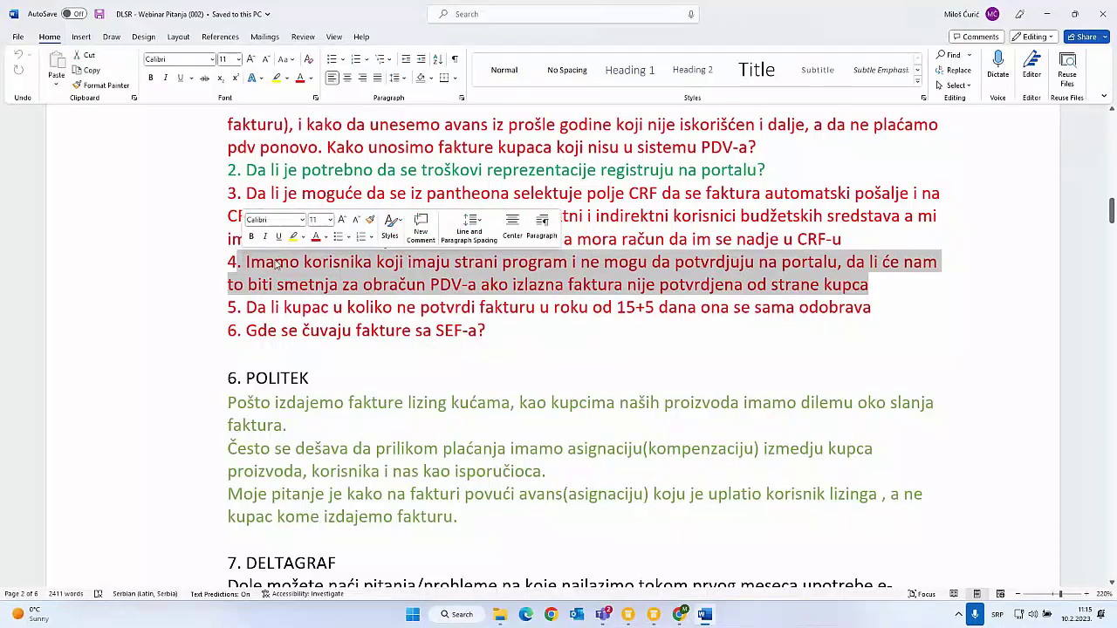
click(869, 288)
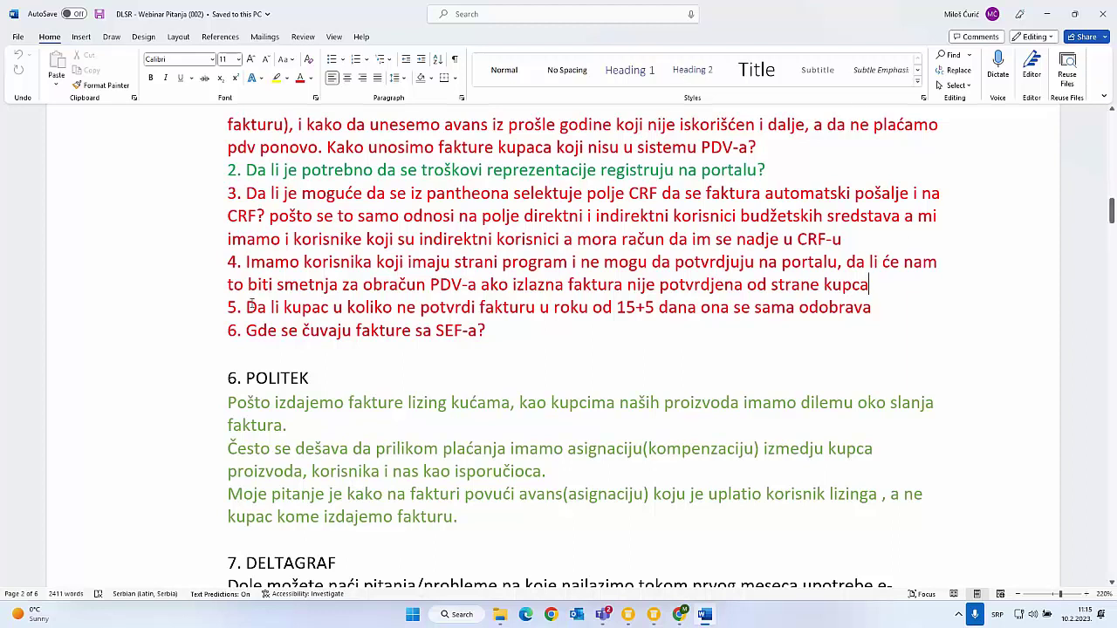
- Highlight question 5 on automatic invoice approval, including its 15+5 day deadline
drag(252, 307, 861, 314)
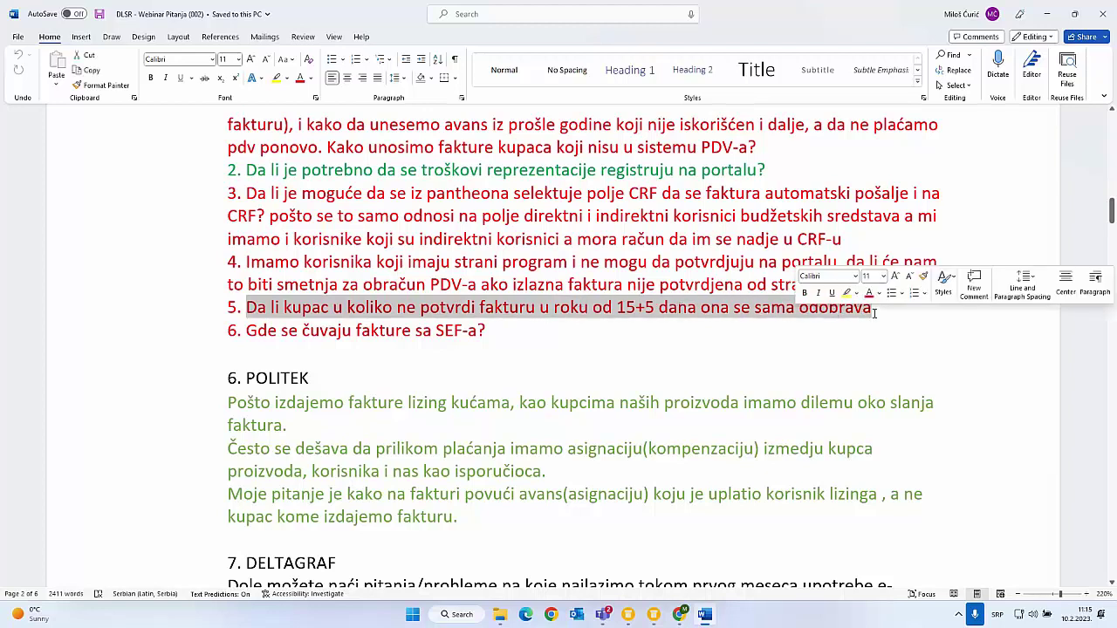
click(874, 313)
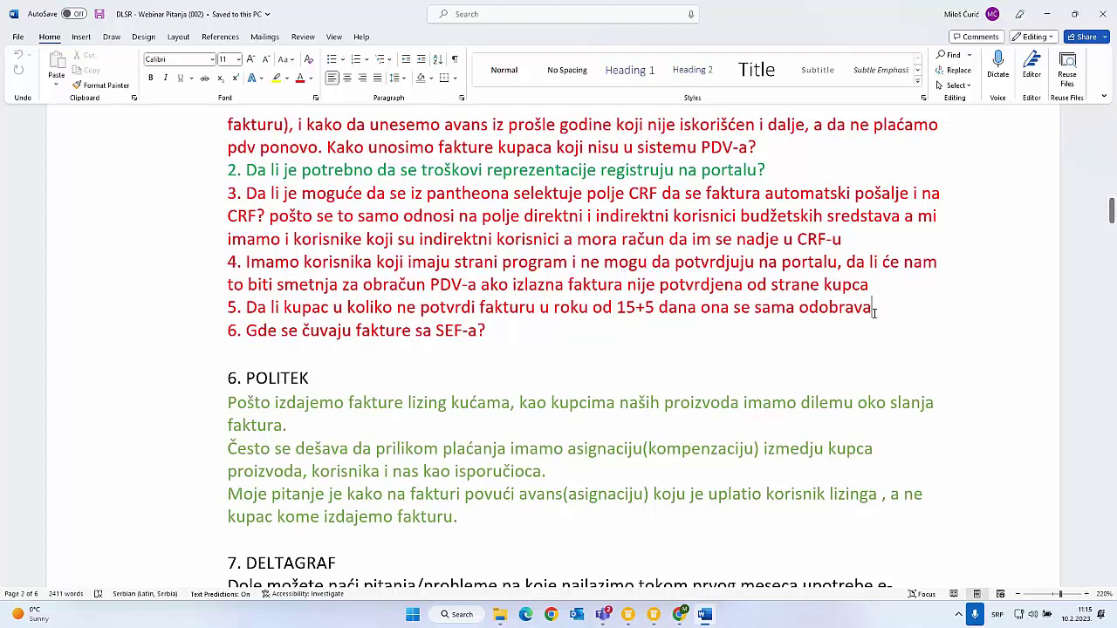
click(636, 307)
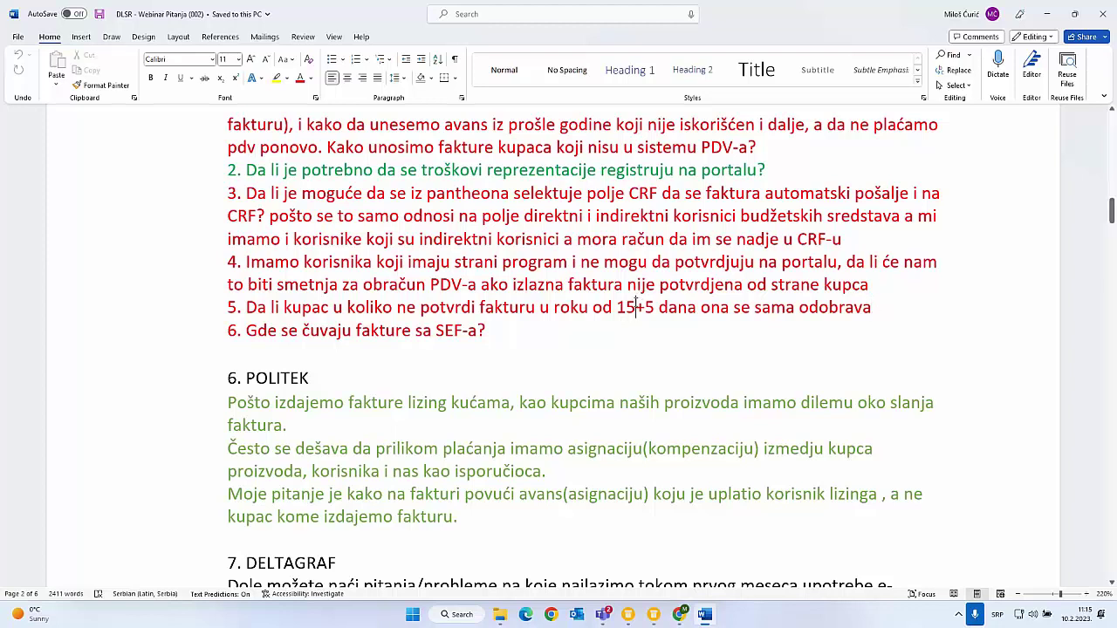
drag(636, 307, 247, 305)
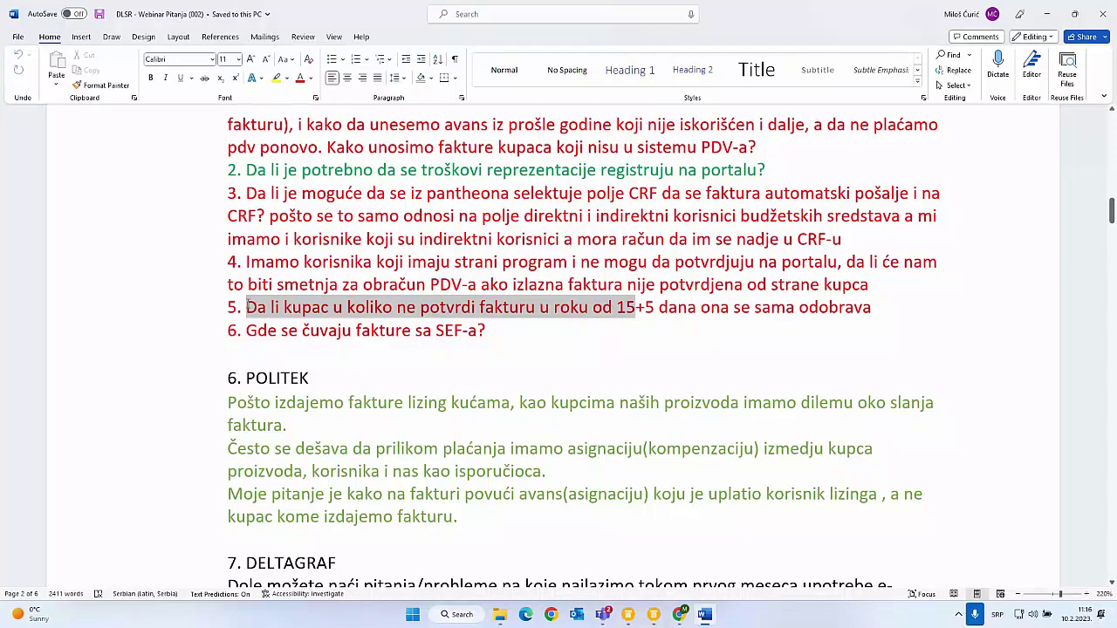
mouse_move(248, 305)
mouse_down()
mouse_move(412, 307)
mouse_move(428, 330)
mouse_move(237, 307)
mouse_move(250, 314)
mouse_up()
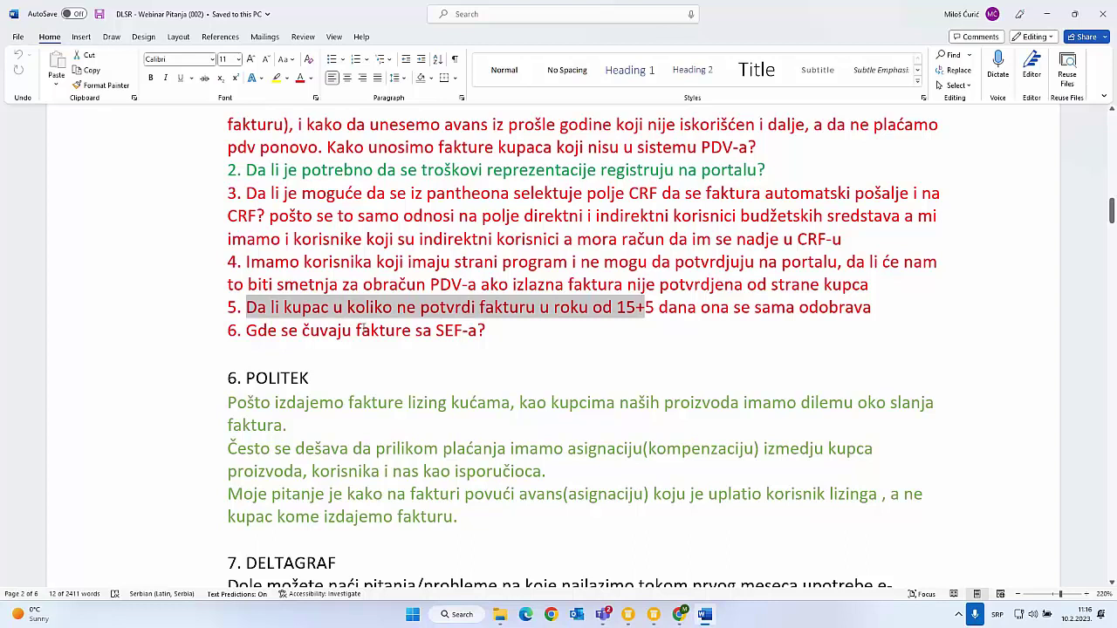
click(643, 307)
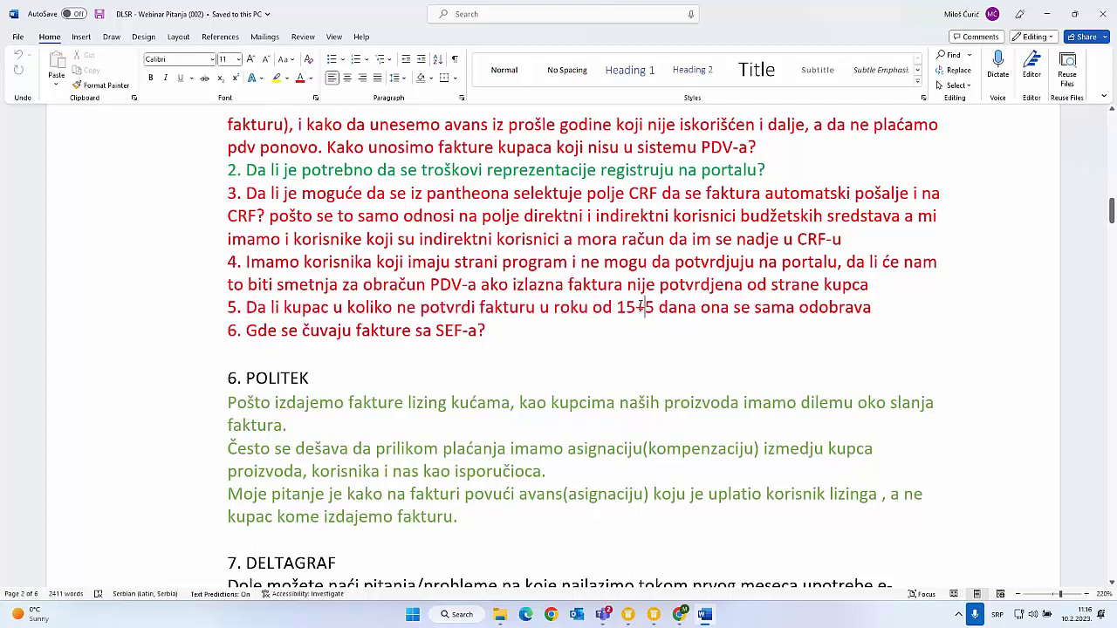
drag(637, 307, 654, 307)
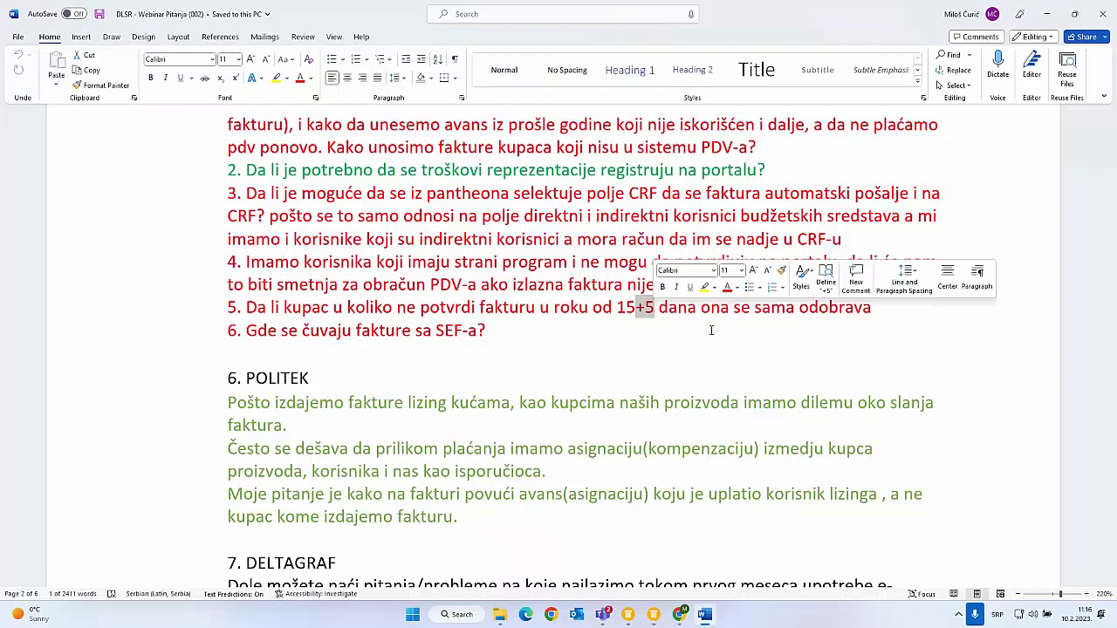
- Switch to PANTHEON and filter the Dokumenti list by status F (Poslato)
click(634, 615)
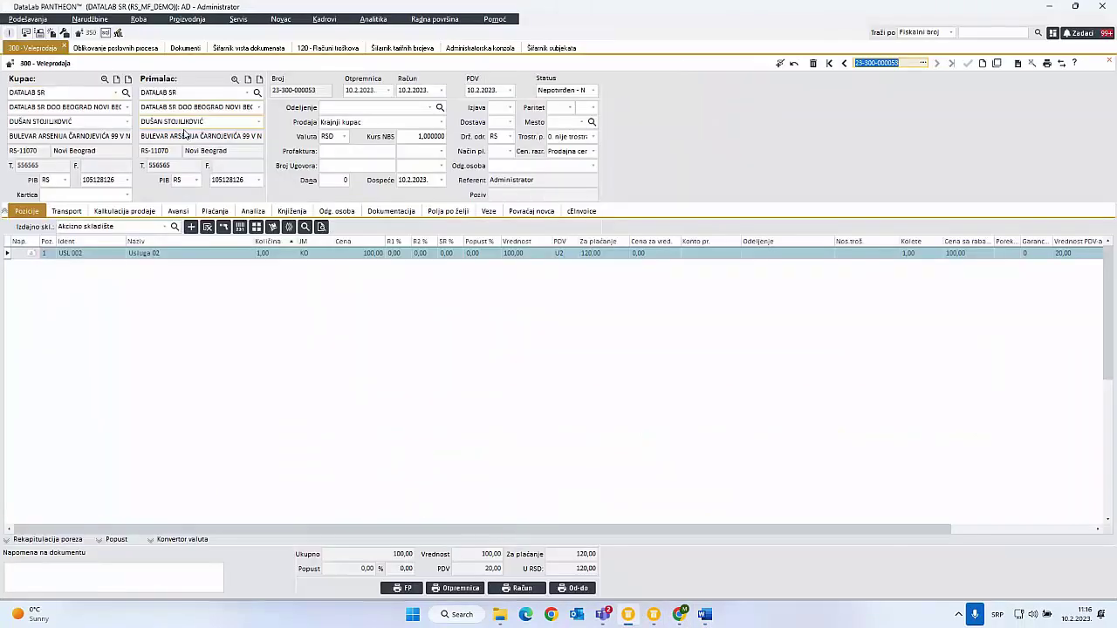
click(181, 48)
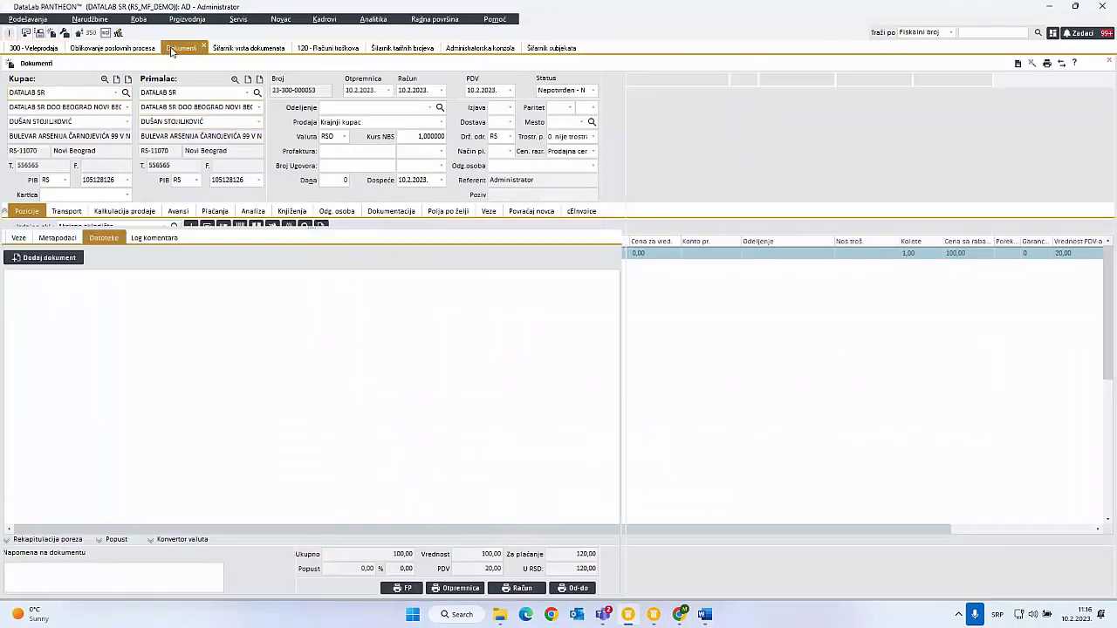
click(346, 79)
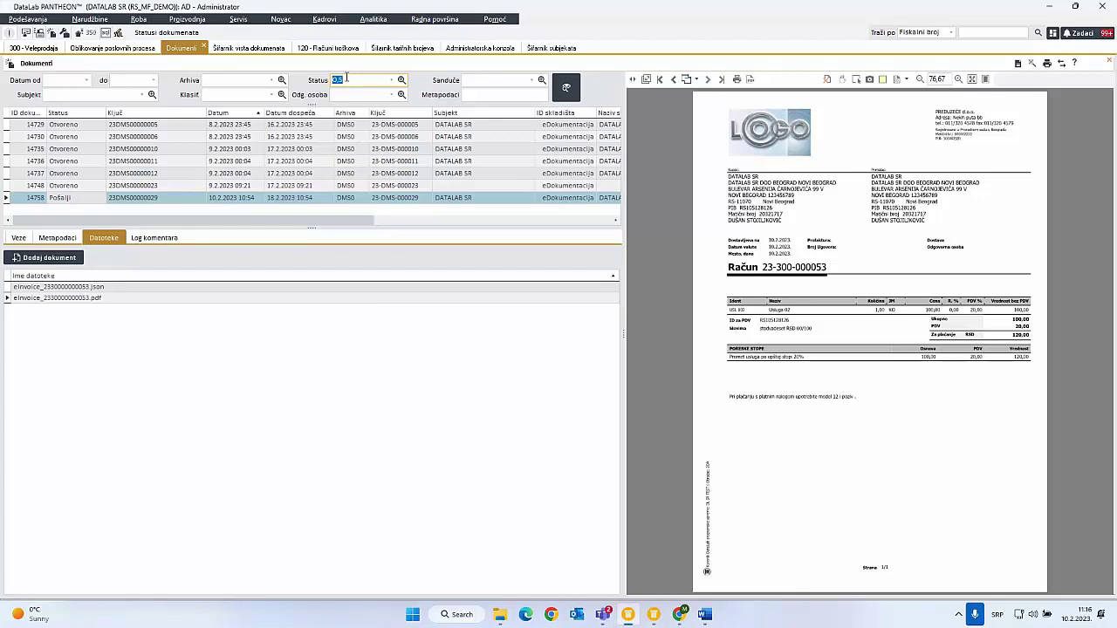
key(BackSpace)
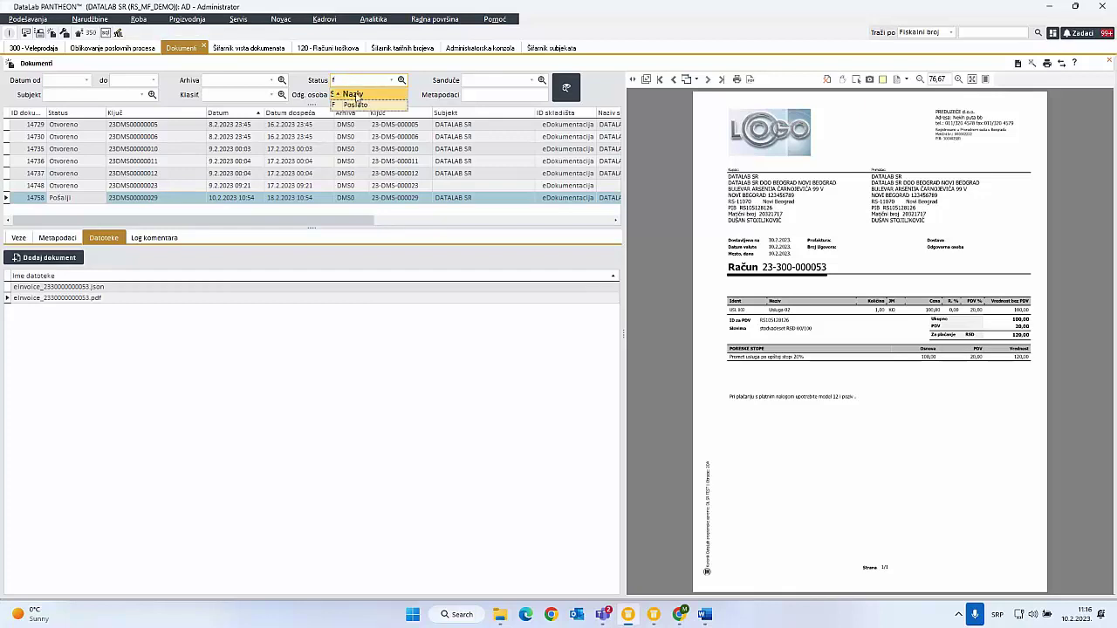
click(555, 92)
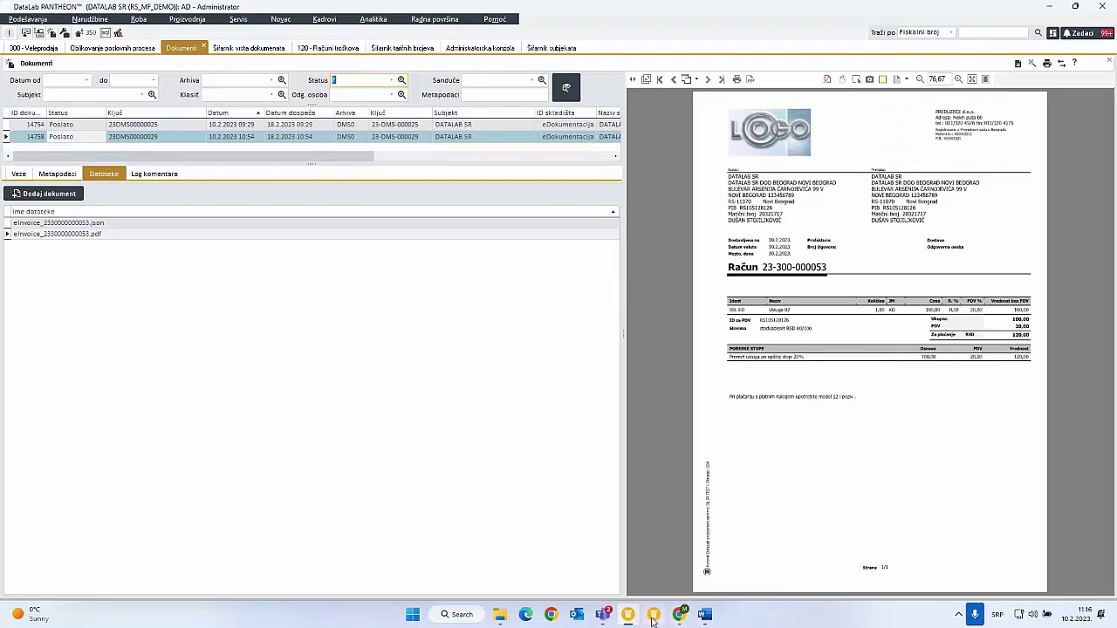
- Return to the Word document and read from question 6 on SEF invoice storage through the POLITEK, DELTAGRAF and AMC Afrodite questions
click(706, 615)
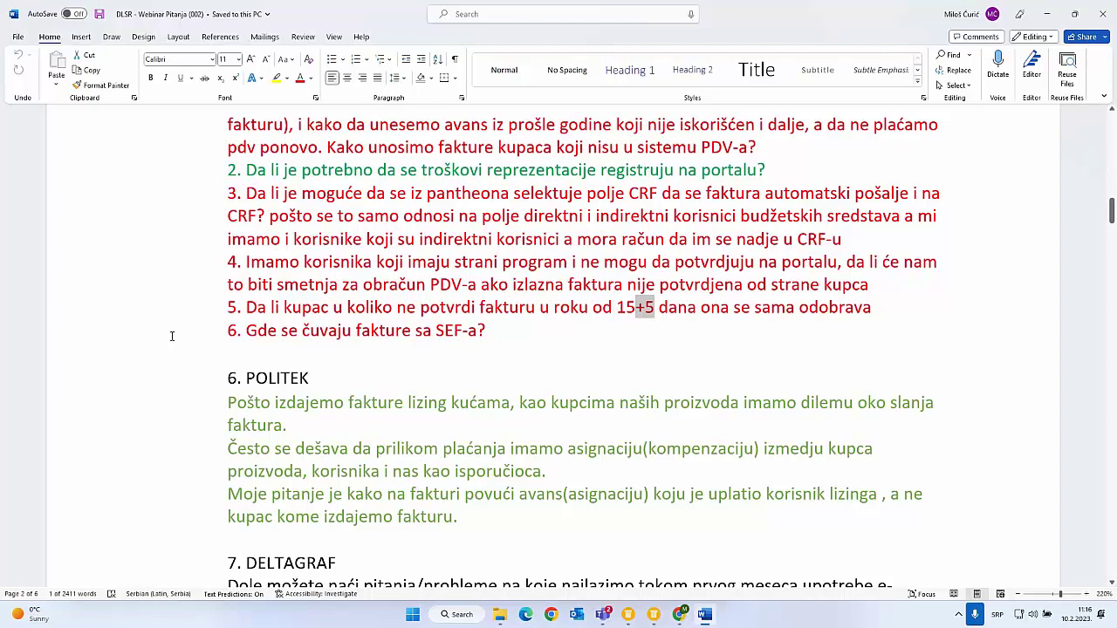
scroll(172, 336, down, 5)
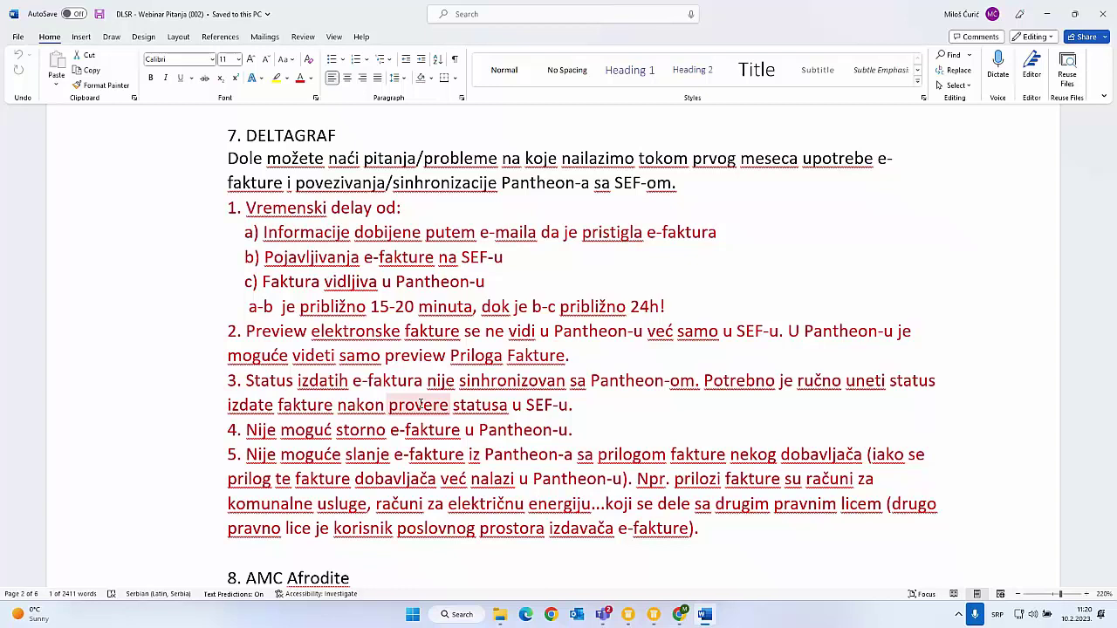
scroll(420, 404, up, 1)
scroll(381, 375, down, 7)
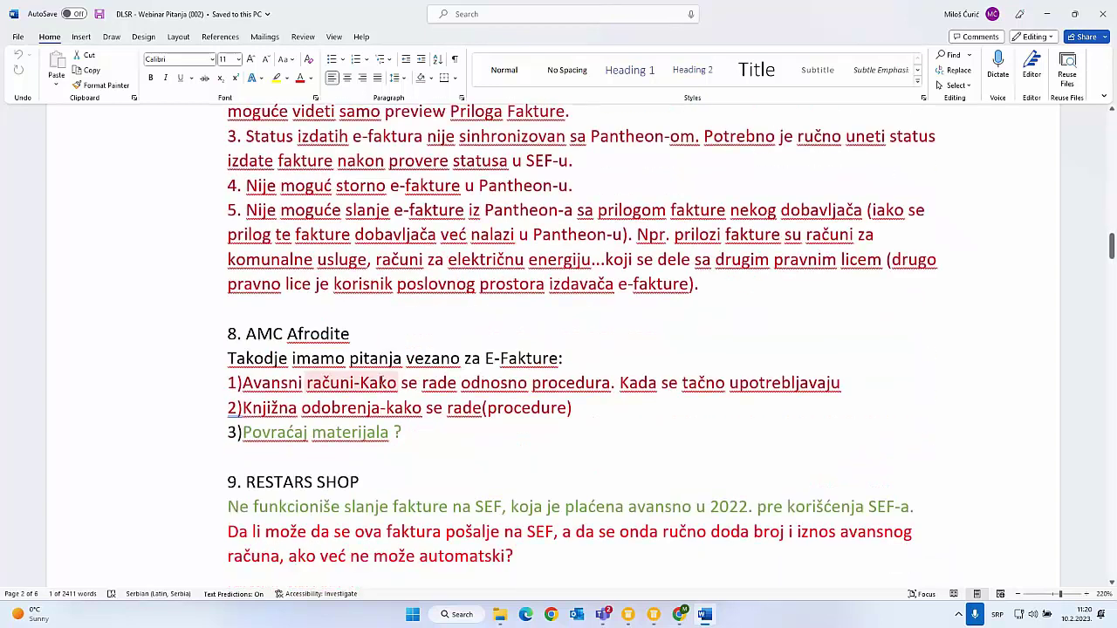
scroll(385, 383, down, 3)
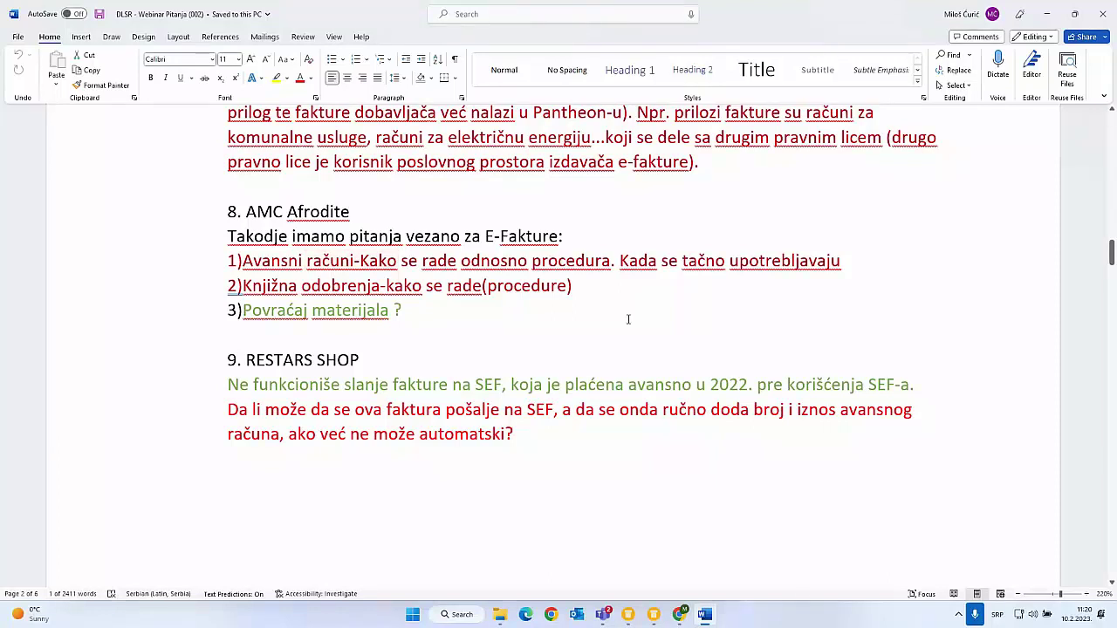
- Highlight RESTARS SHOP's question about sending an invoice paid by advance in 2022 to SEF
scroll(433, 353, down, 3)
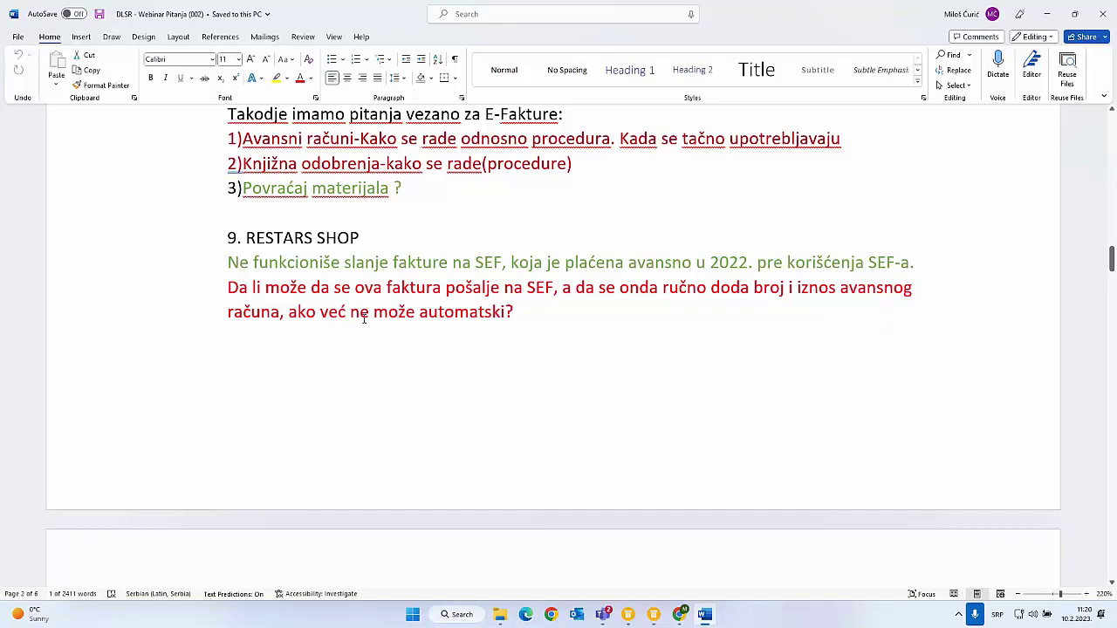
drag(503, 326, 175, 277)
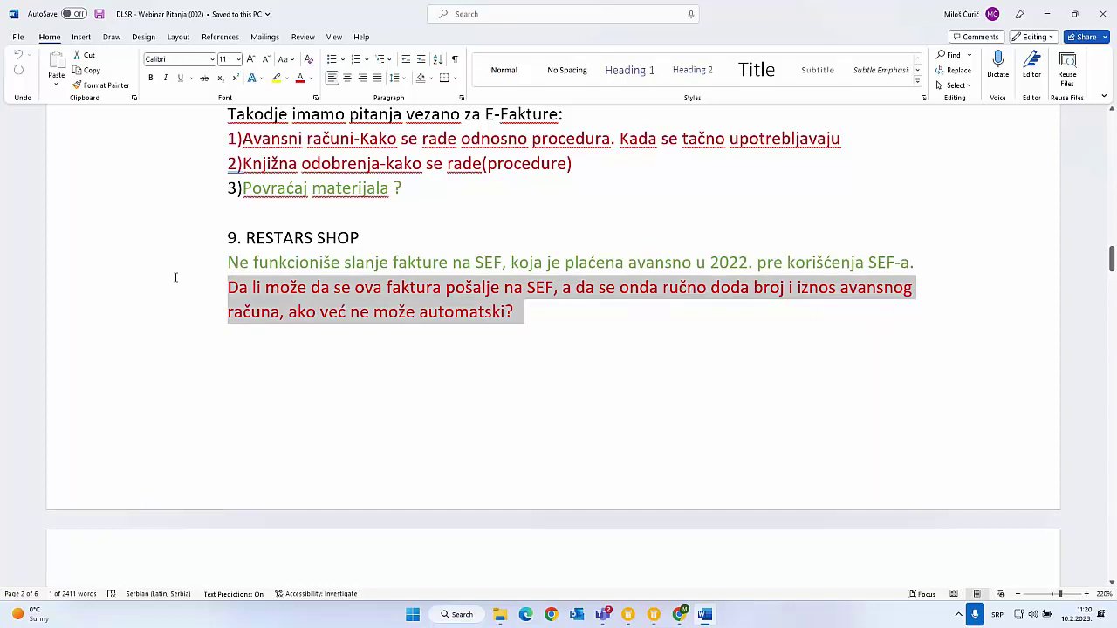
drag(219, 259, 342, 263)
click(539, 321)
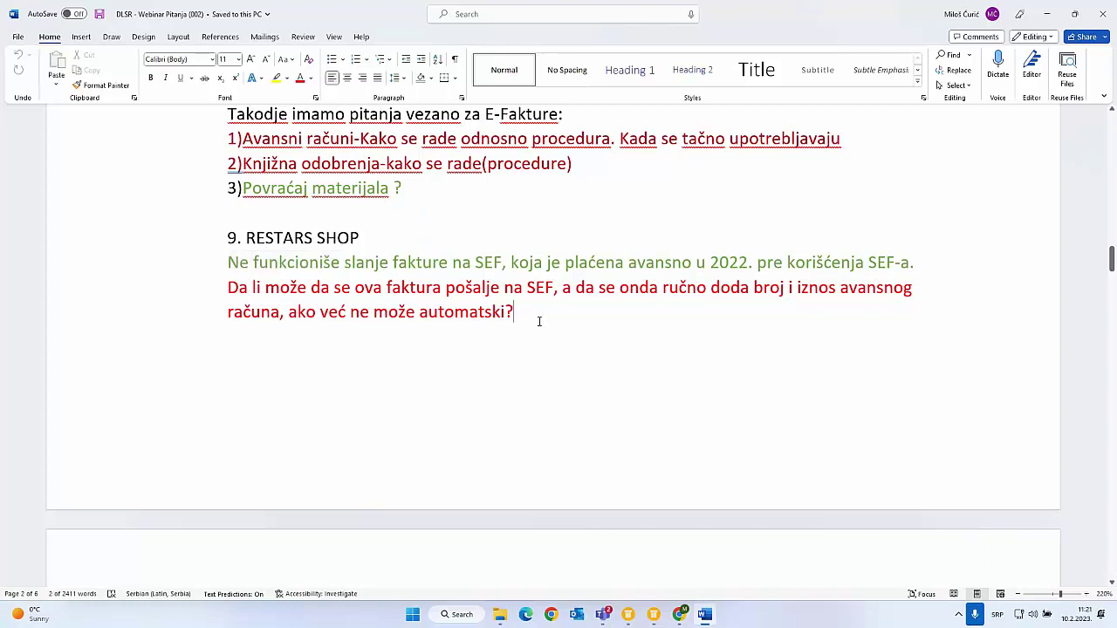
- Go to the PRVA section and highlight questions 1 to 3 one after another while reading them
scroll(538, 322, down, 5)
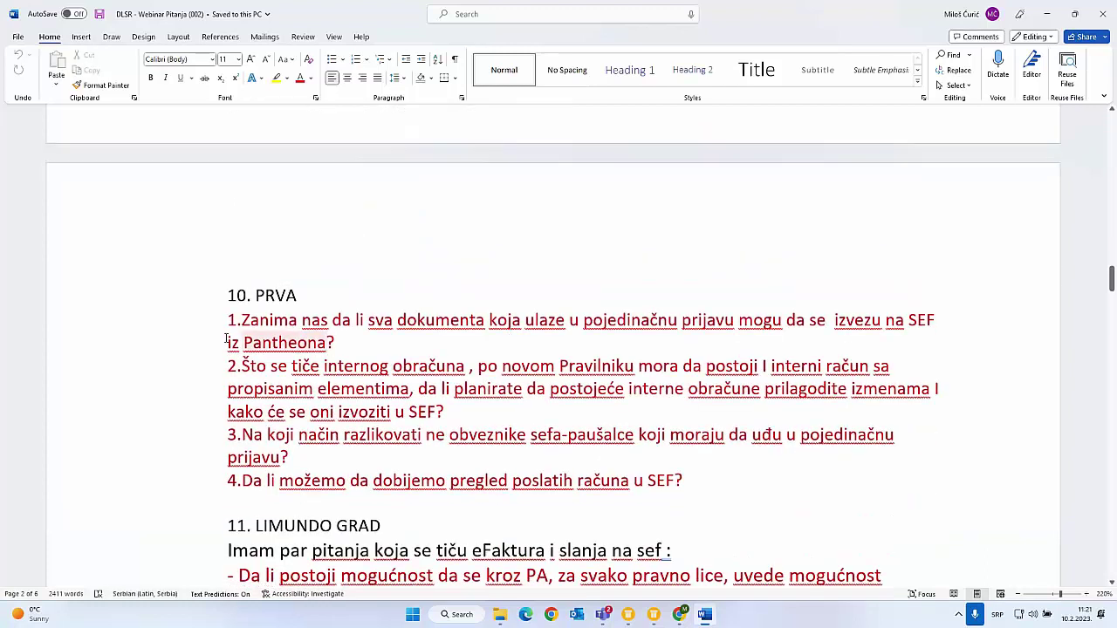
scroll(225, 339, down, 3)
scroll(199, 279, up, 1)
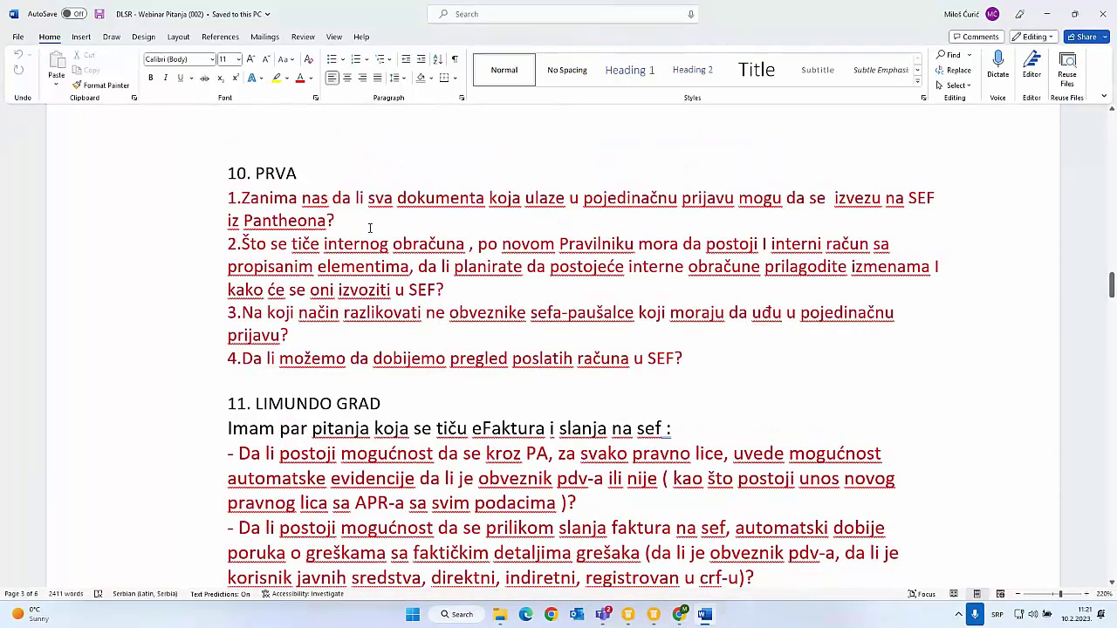
double_click(210, 192)
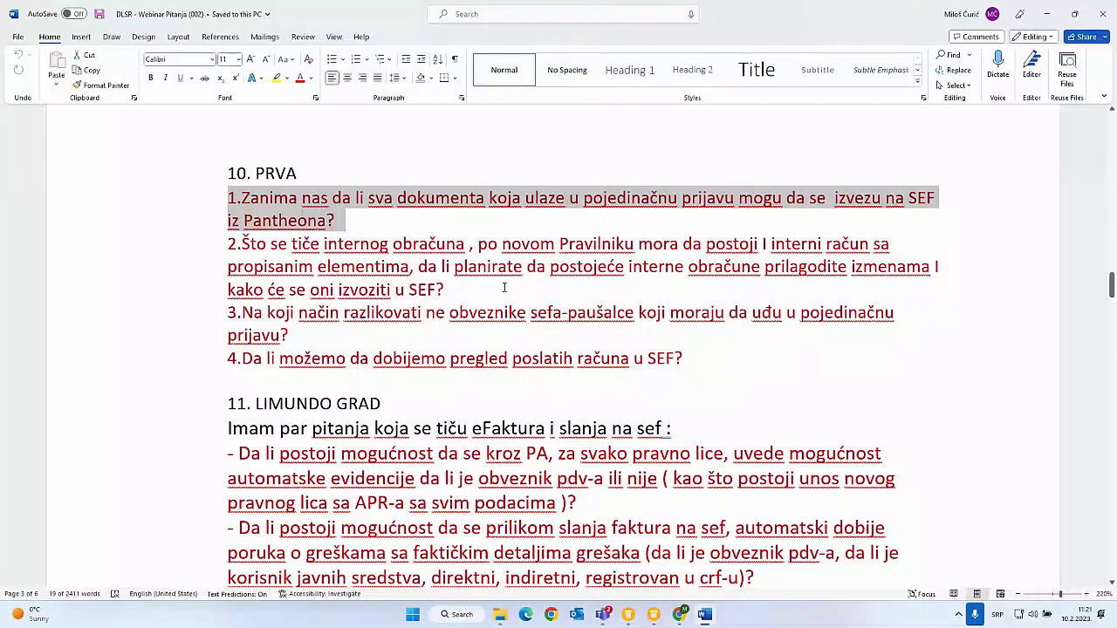
drag(503, 288, 244, 252)
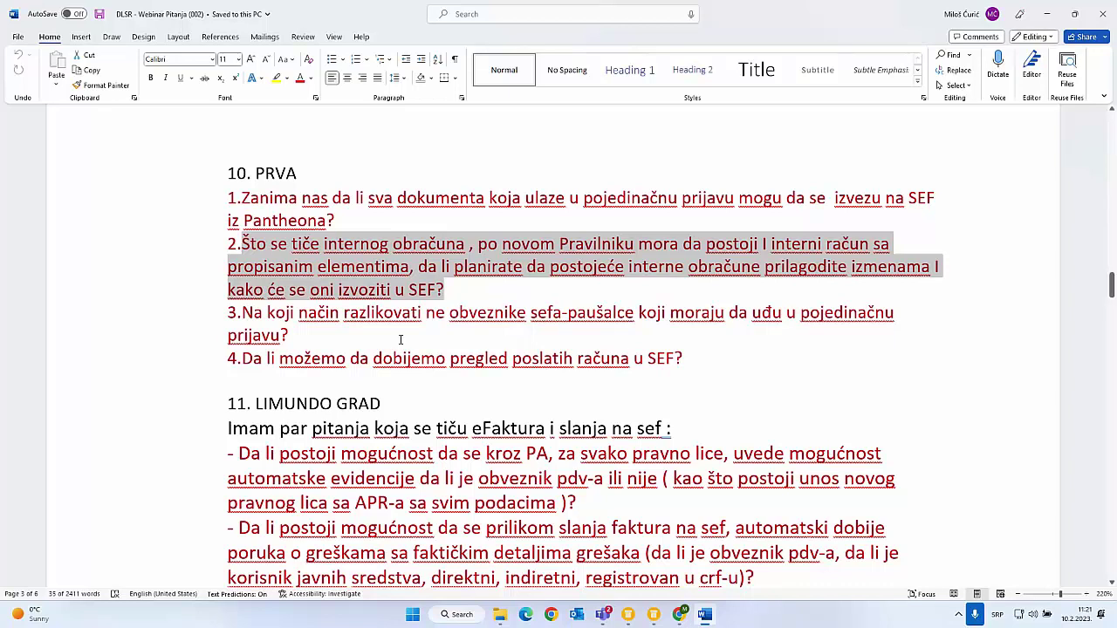
drag(302, 337, 204, 307)
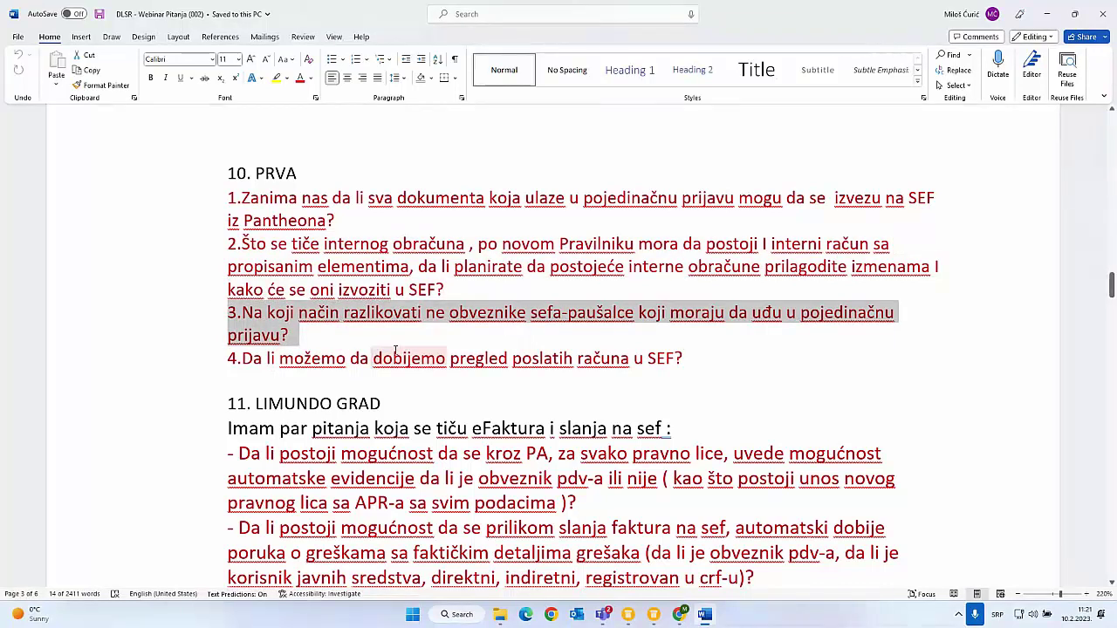
- Highlight PRVA's question 4 on the overview of sent invoices, and LIMUNDO GRAD's question on automatic error messages when sending to SEF
drag(241, 363, 681, 363)
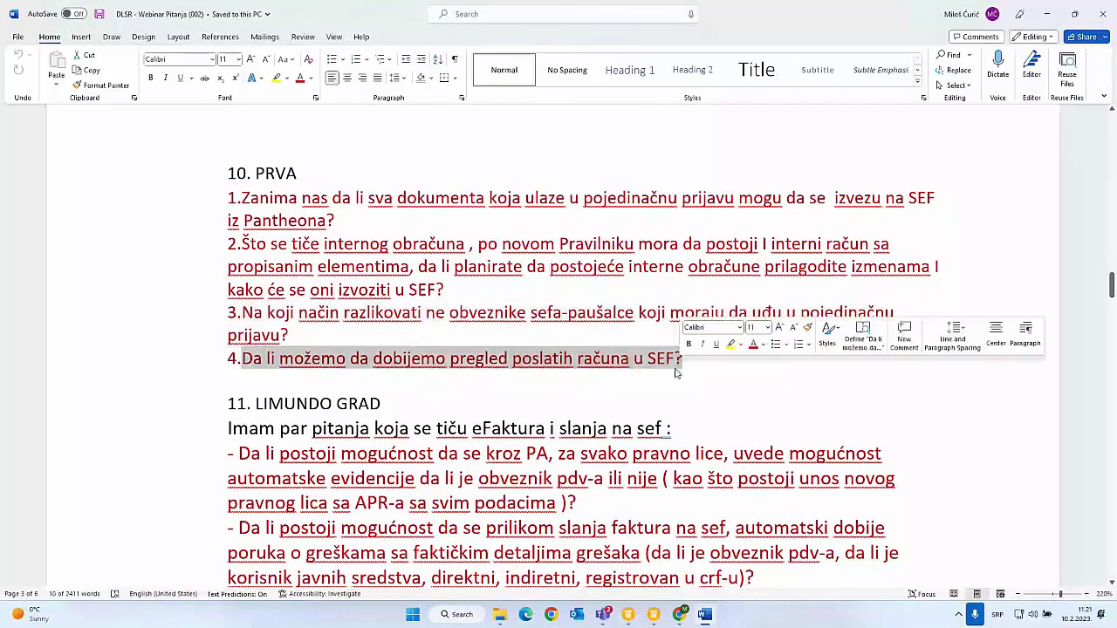
scroll(133, 385, down, 5)
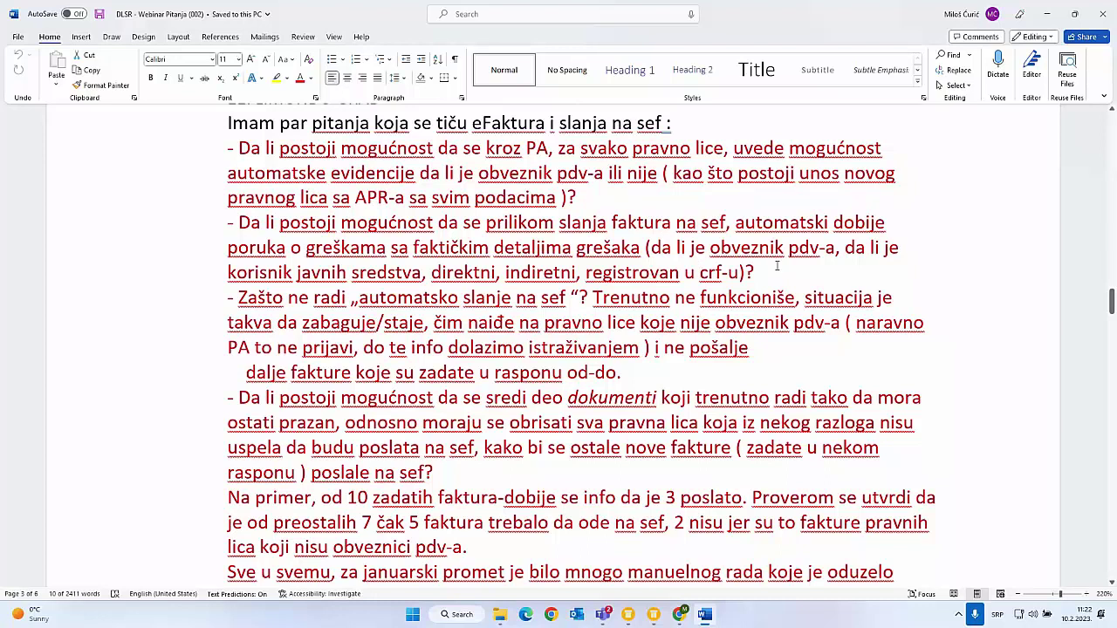
drag(777, 265, 230, 229)
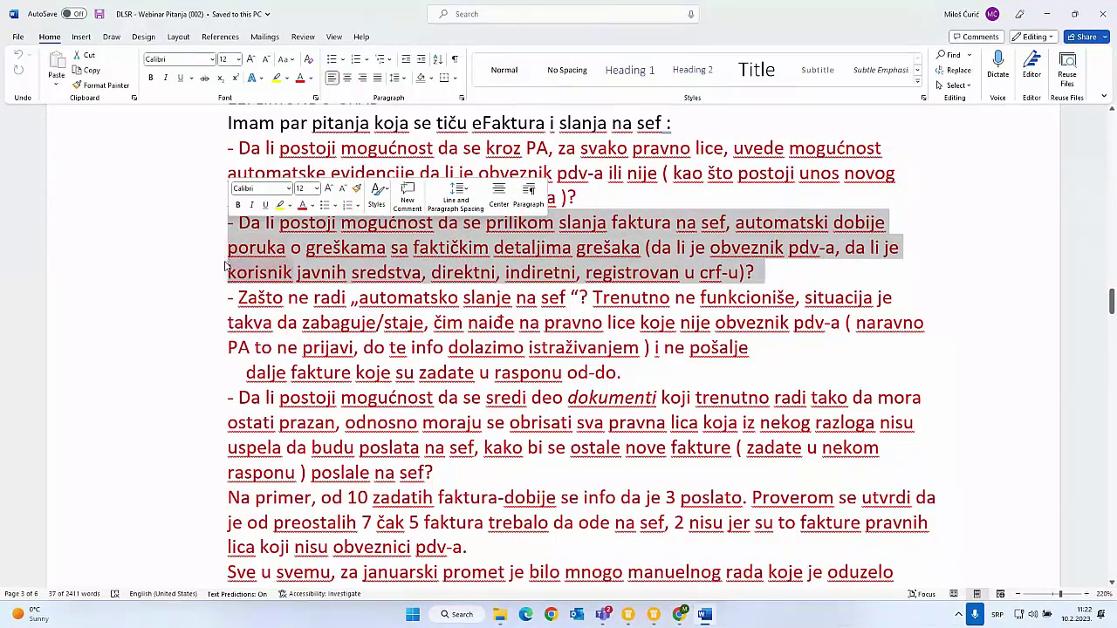
click(226, 262)
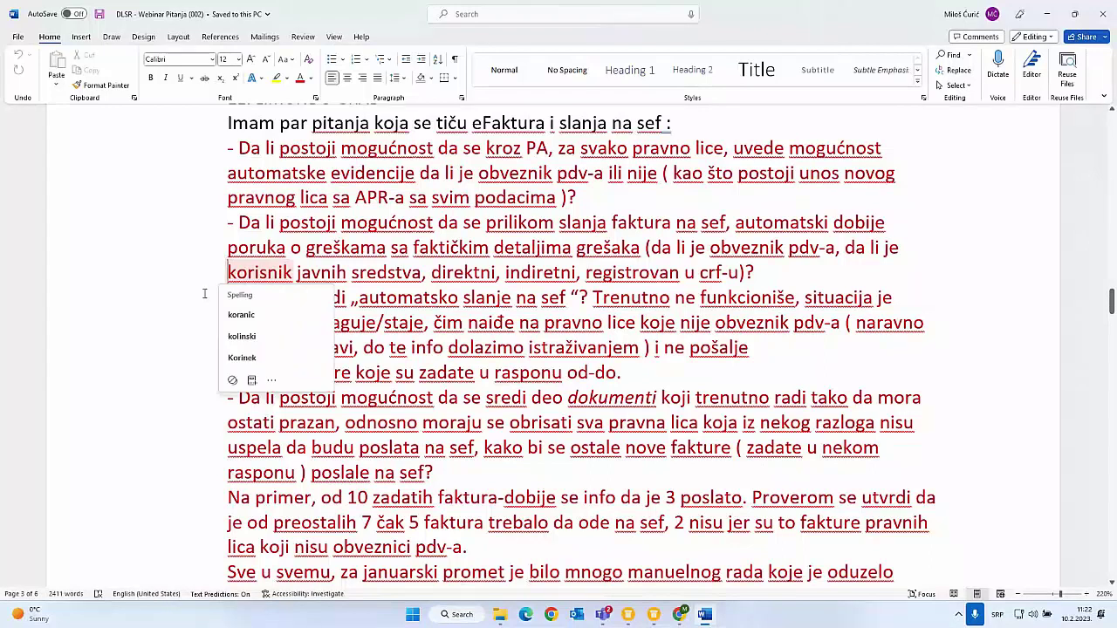
- Highlight LIMUNDO GRAD's questions on automatic sending to SEF and on clearing the dokumenti section, including the example with 10 invoices
scroll(204, 294, down, 3)
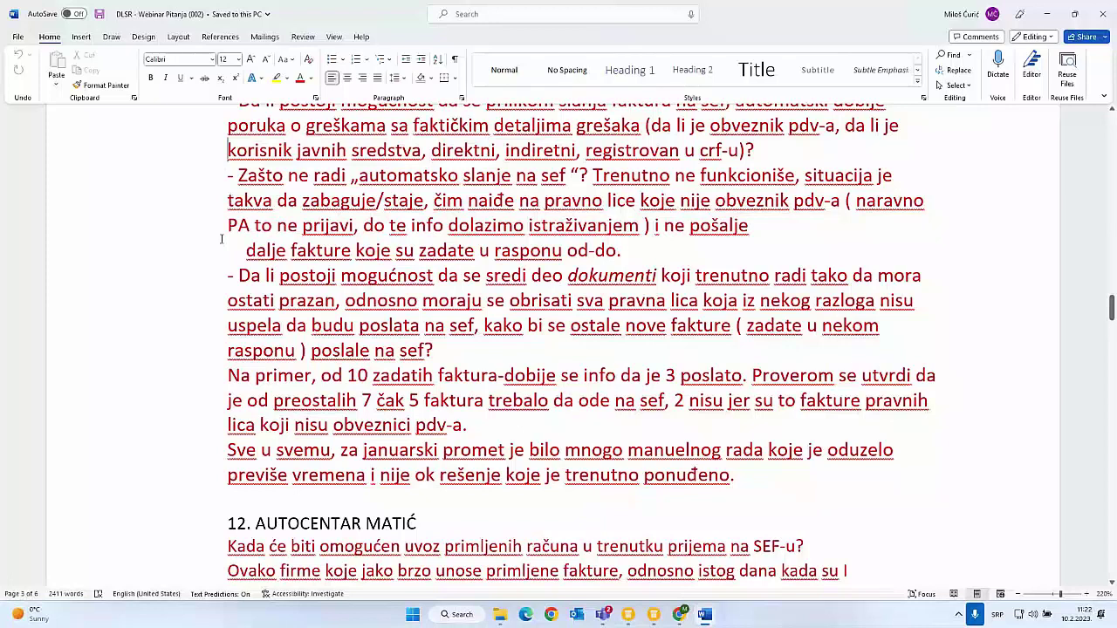
double_click(237, 175)
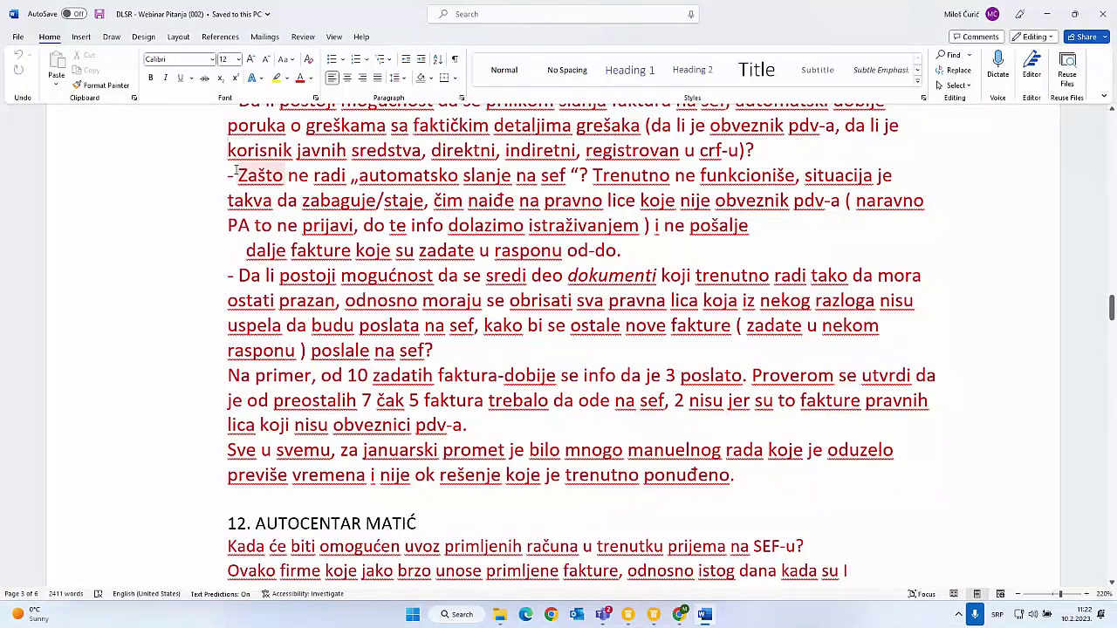
click(235, 173)
drag(635, 254, 210, 183)
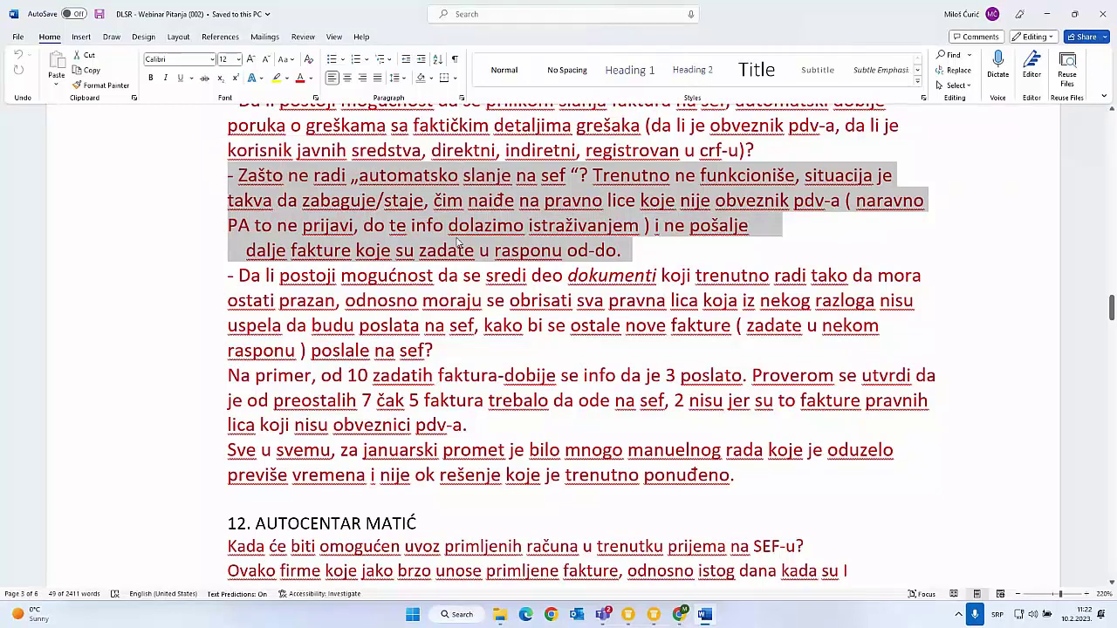
triple_click(294, 227)
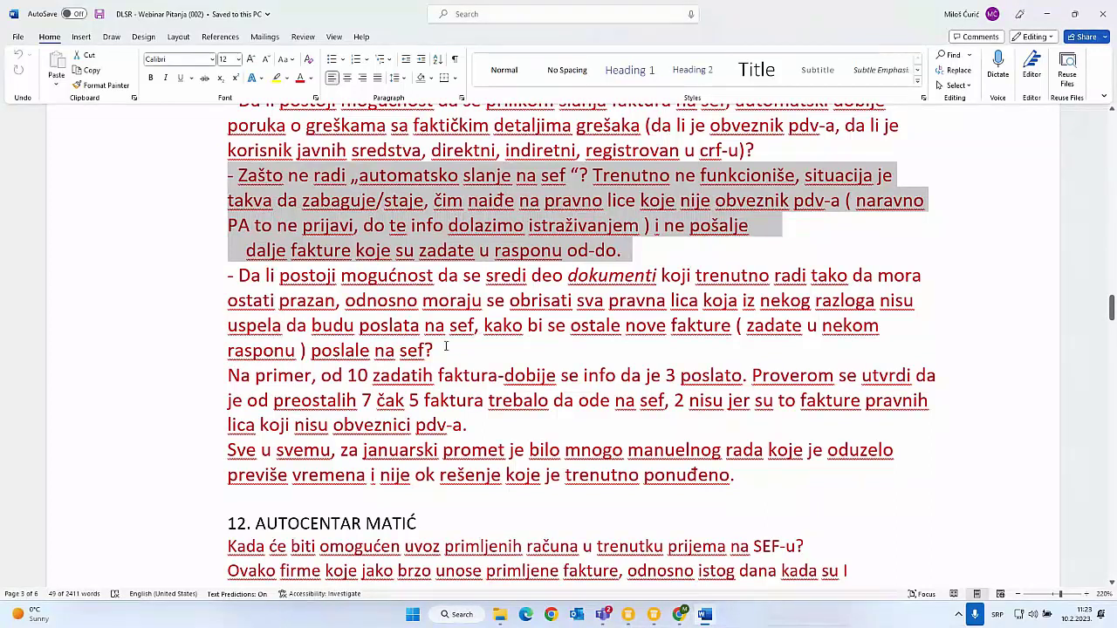
drag(360, 325, 432, 350)
triple_click(362, 281)
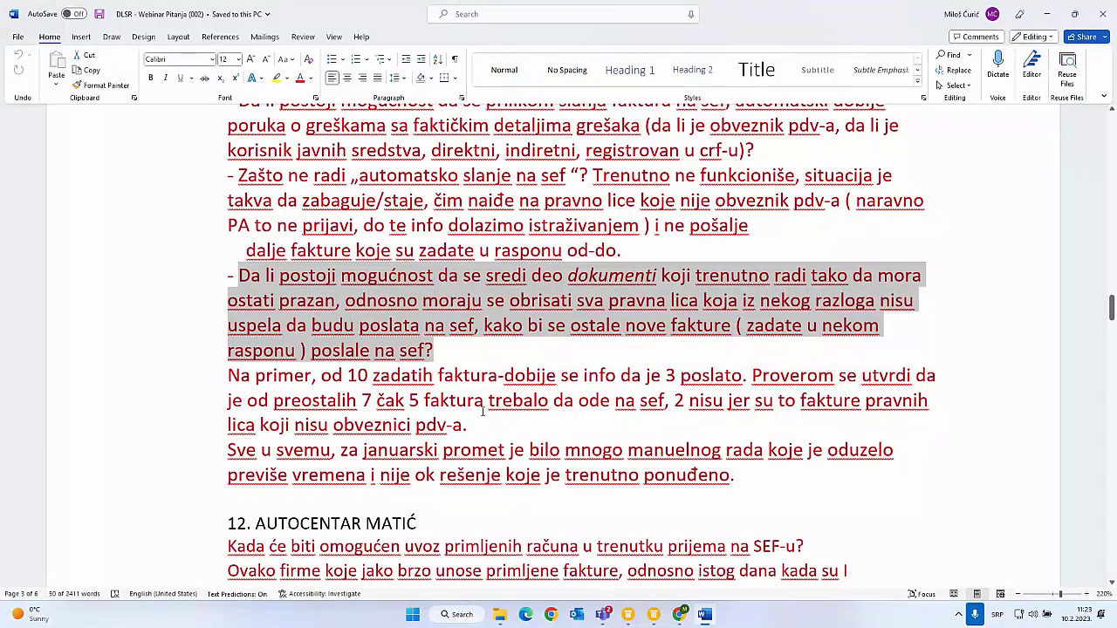
drag(465, 425, 179, 320)
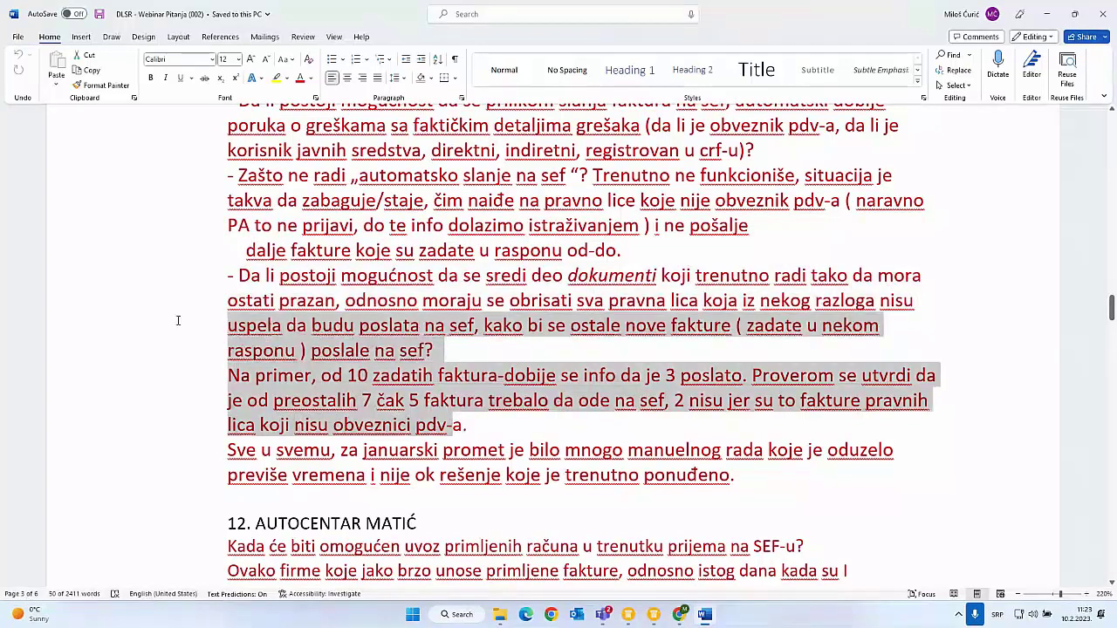
- Go to the AUTOCENTAR MATIĆ section and highlight the question on importing received invoices from SEF and its explanation
scroll(202, 447, down, 1)
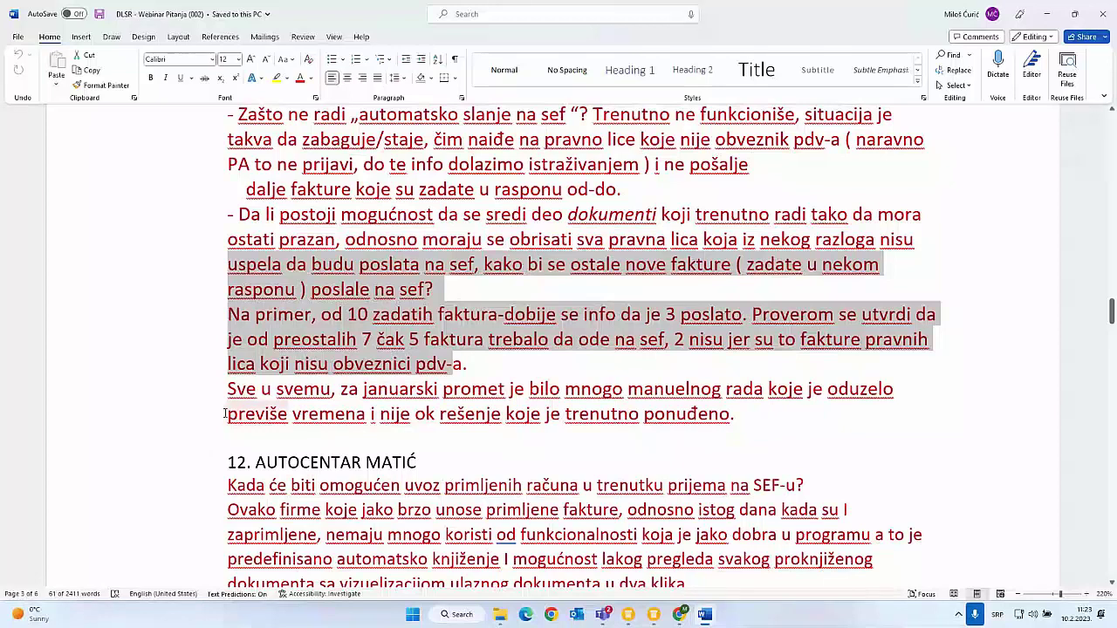
scroll(227, 409, down, 5)
scroll(228, 410, down, 1)
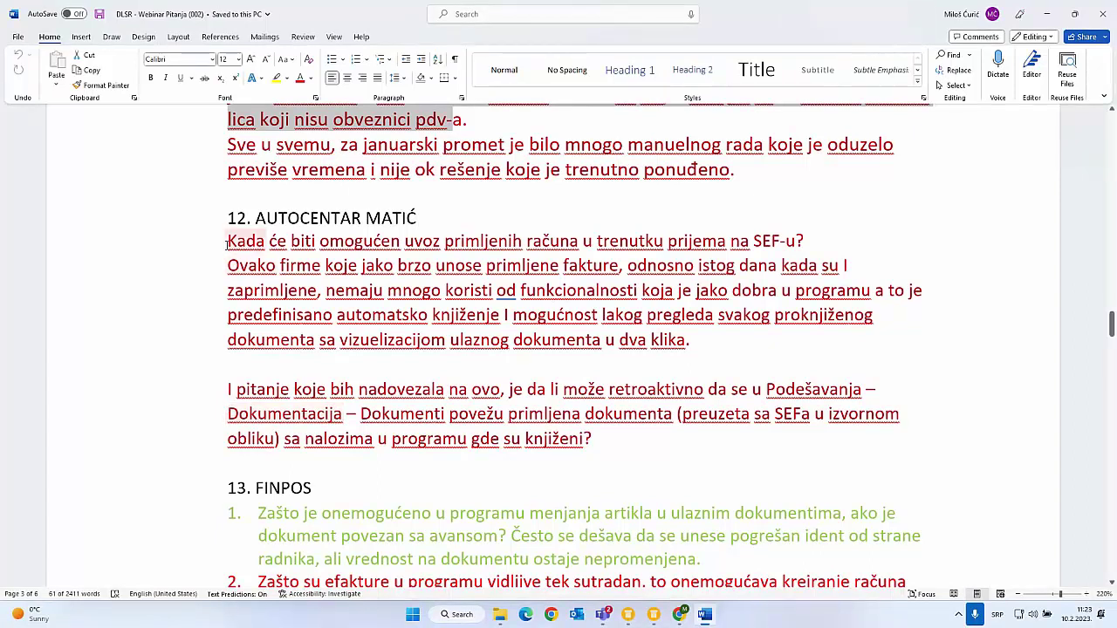
drag(226, 244, 836, 242)
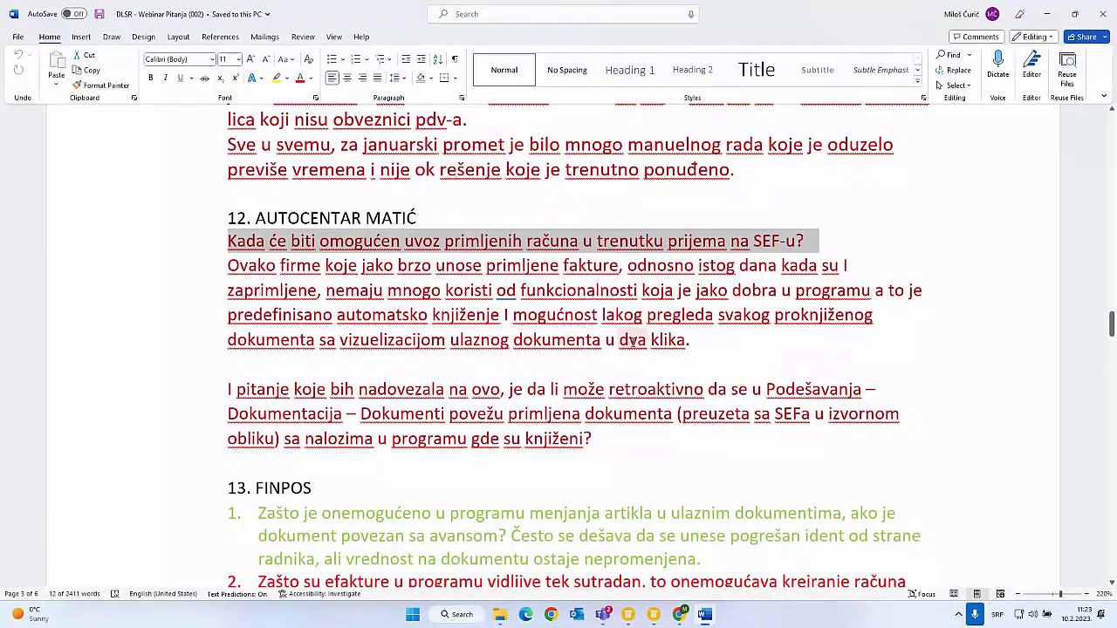
drag(694, 342, 107, 289)
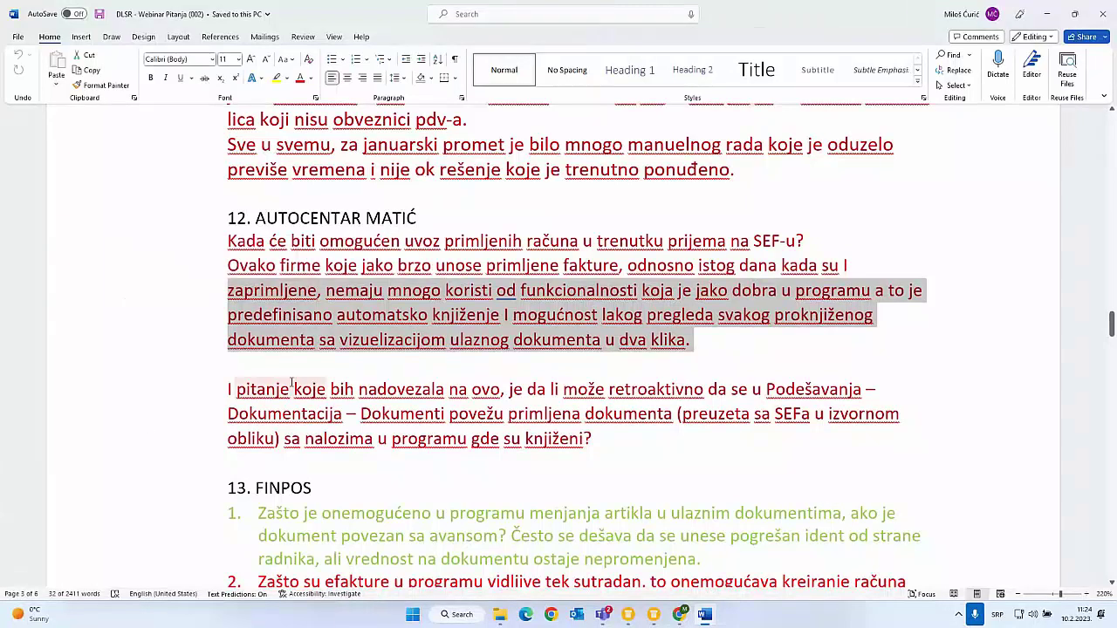
click(227, 364)
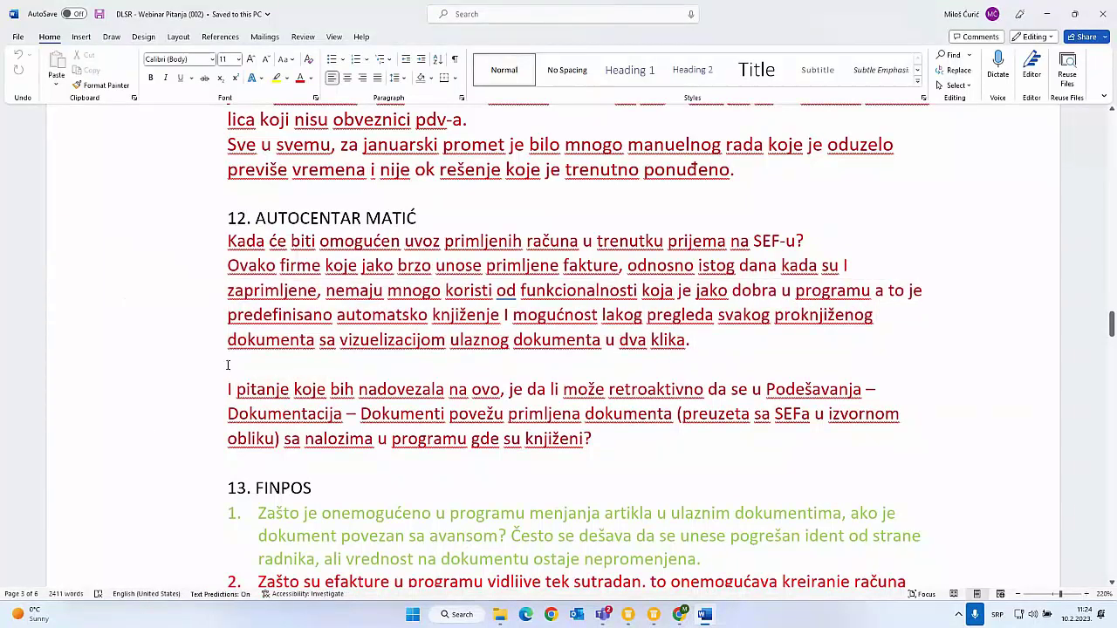
- Go to the FINPOS section and highlight question 2 on why e-invoices are visible in the program only the next day
scroll(228, 365, down, 1)
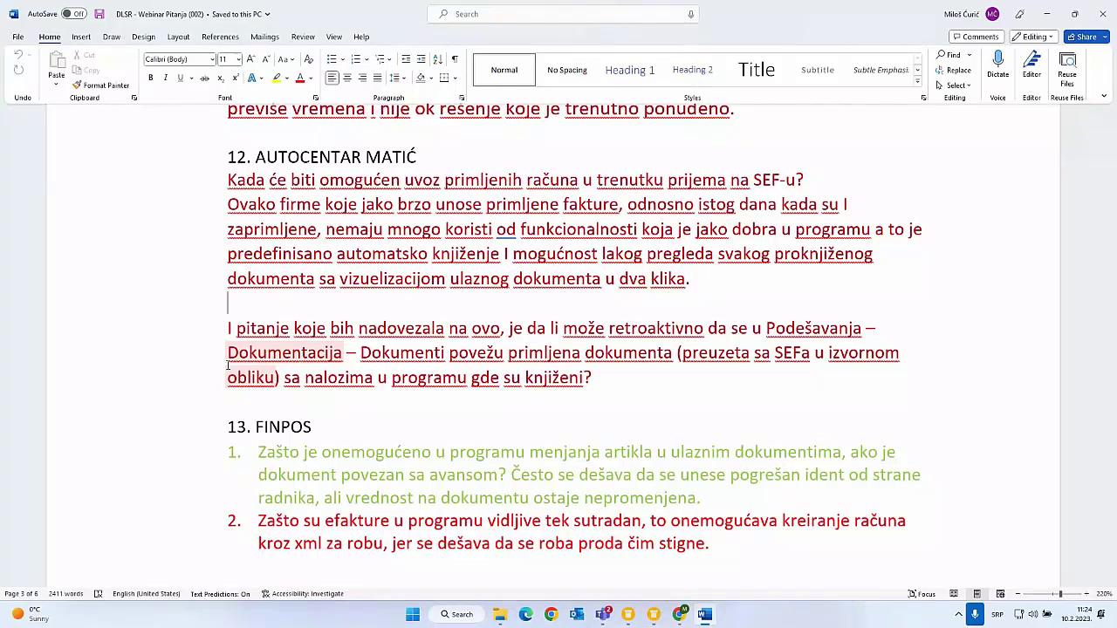
scroll(252, 327, down, 4)
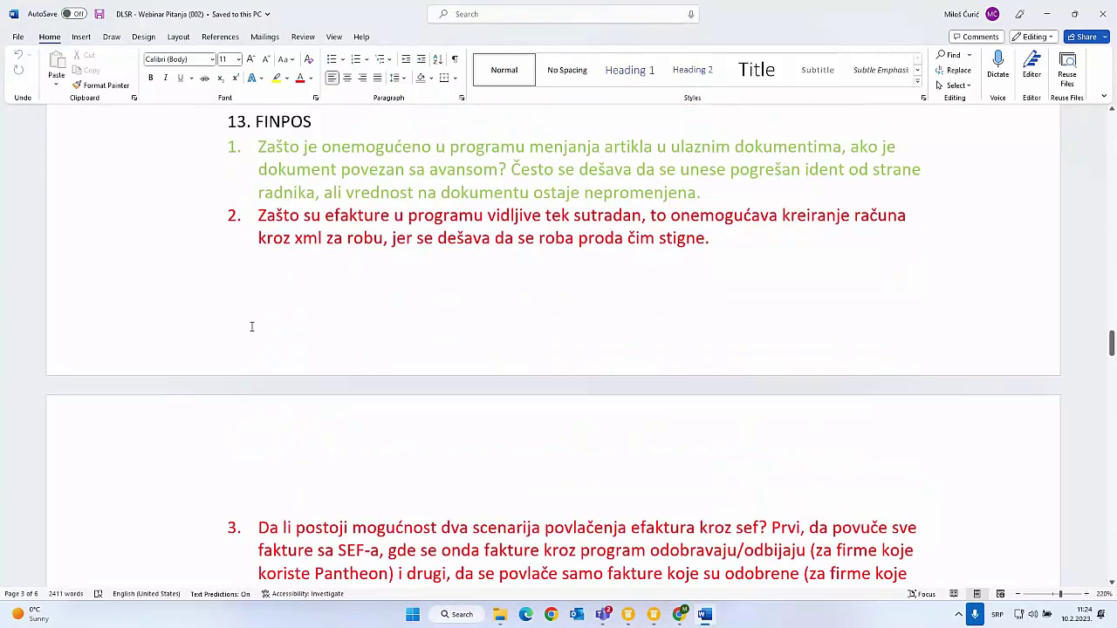
click(264, 225)
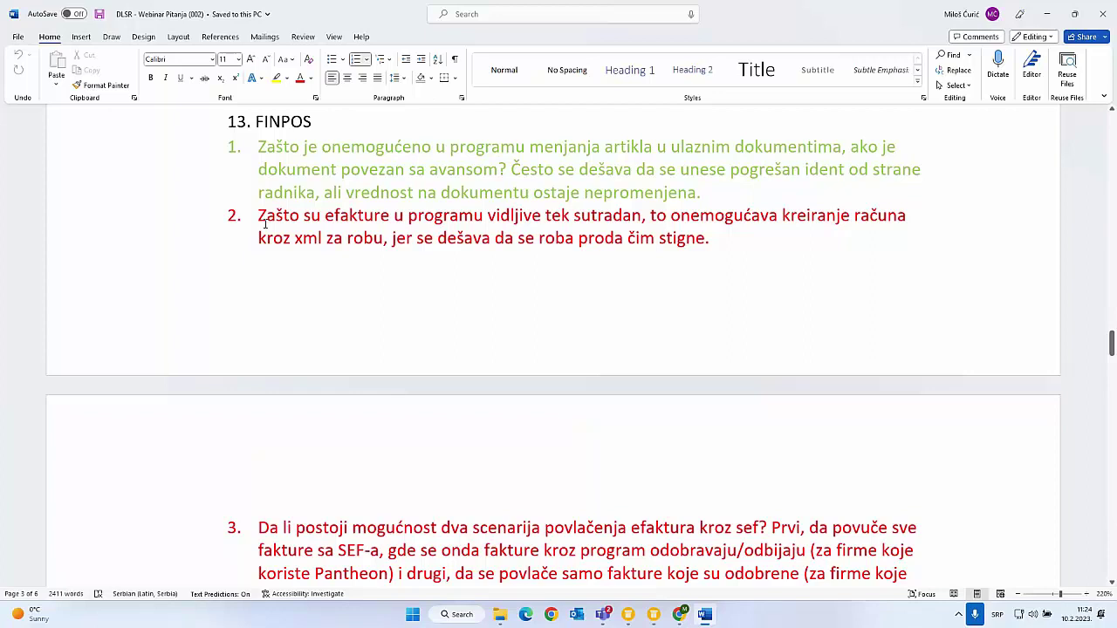
drag(264, 226, 337, 323)
scroll(337, 323, up, 1)
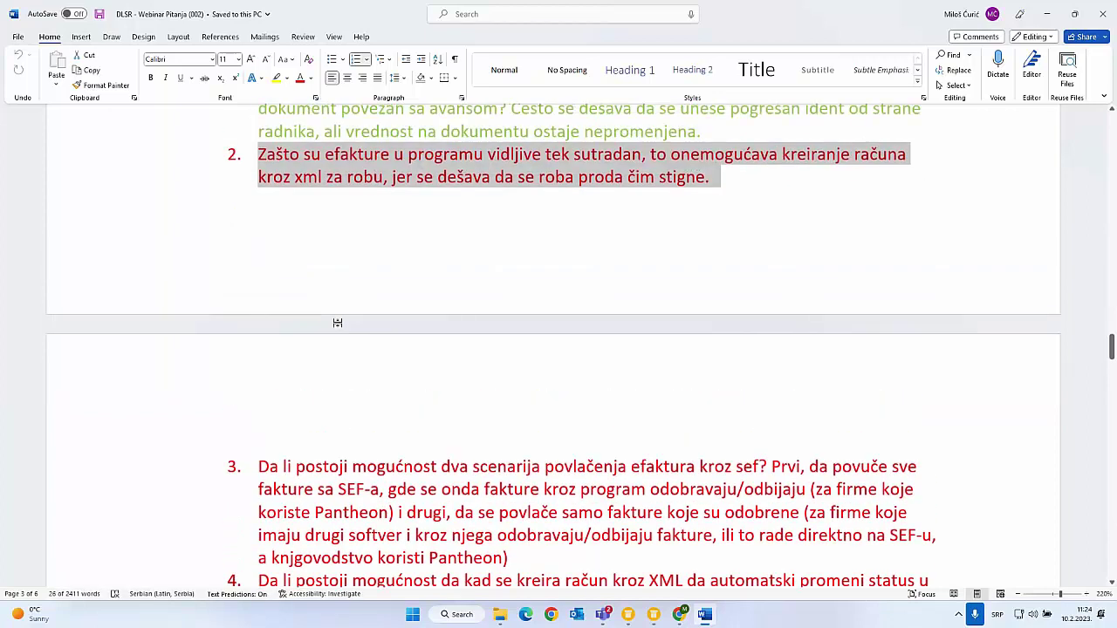
- Highlight the two invoice-retrieval scenarios in FINPOS question 3 while reading, through to the end of the question
scroll(338, 323, down, 3)
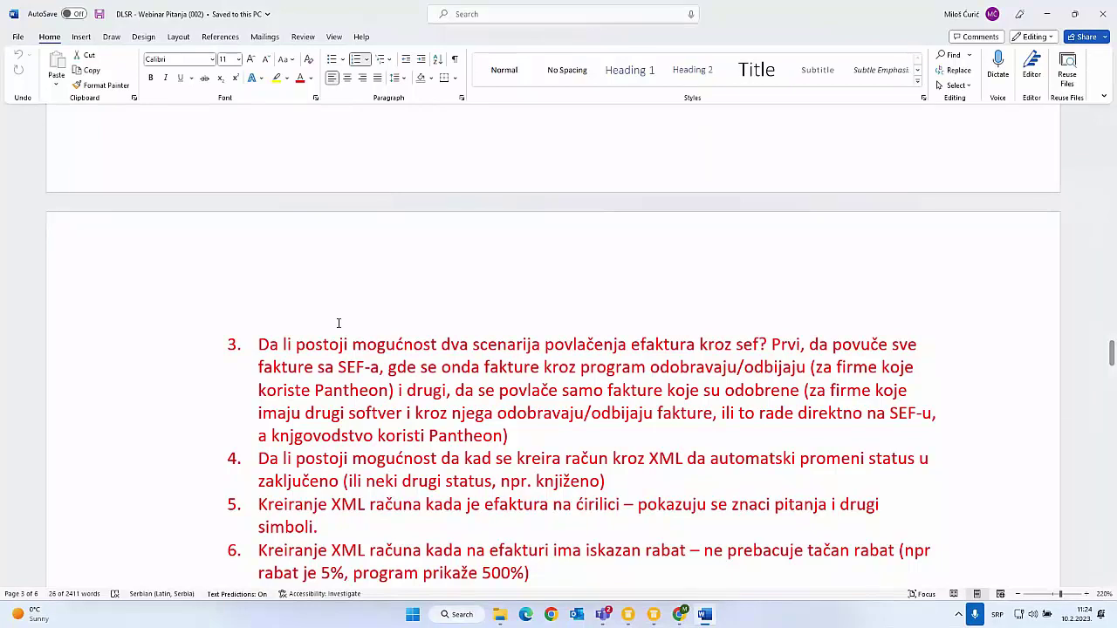
scroll(339, 323, down, 2)
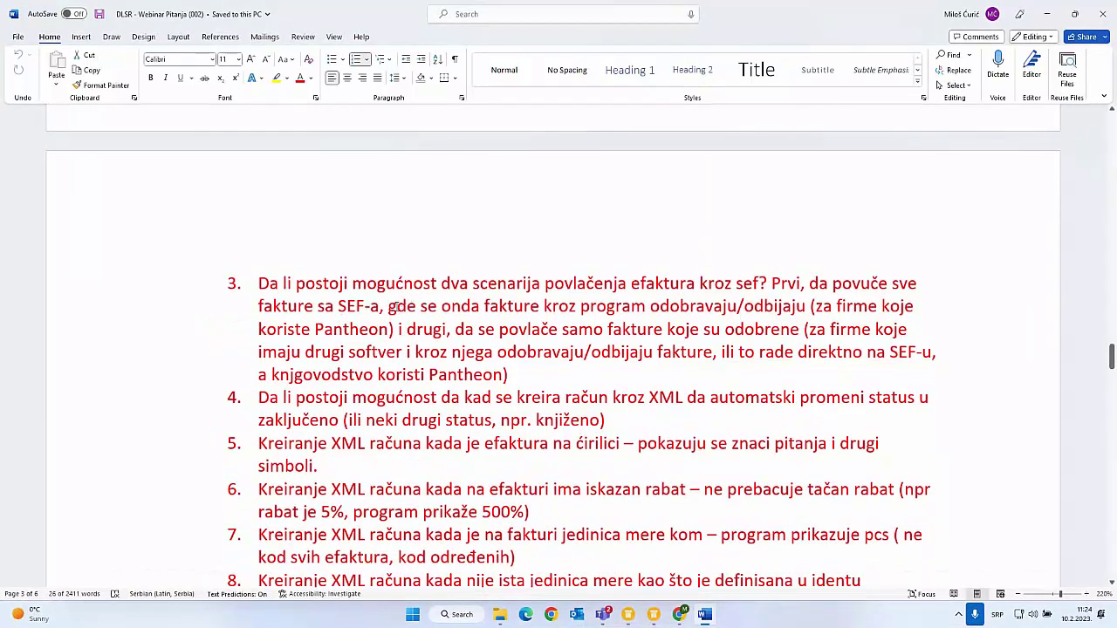
drag(389, 307, 800, 323)
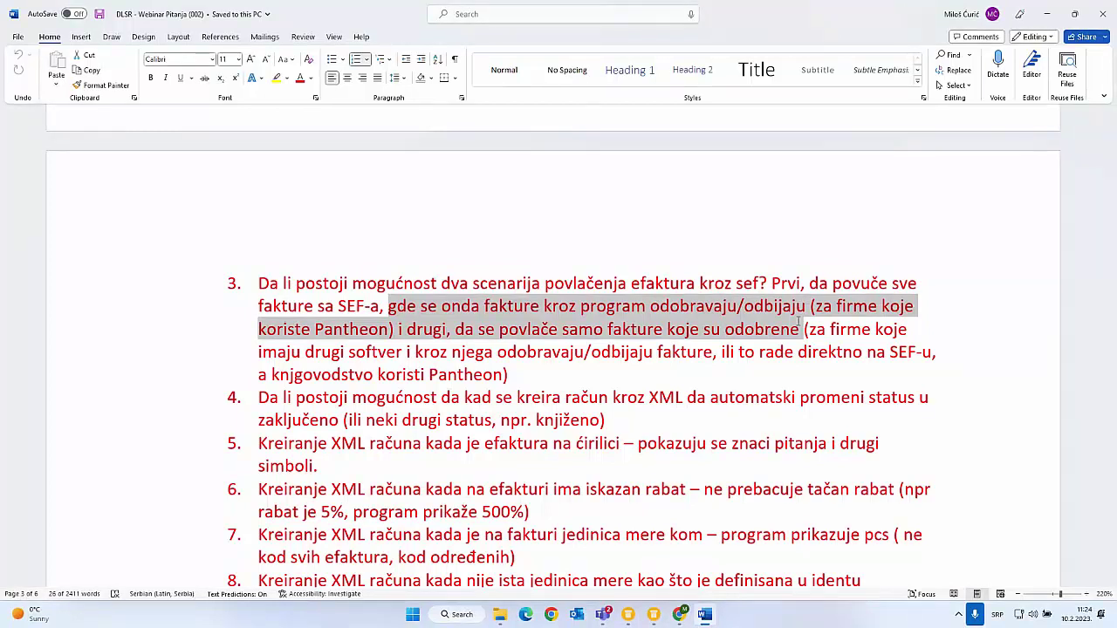
drag(800, 323, 913, 350)
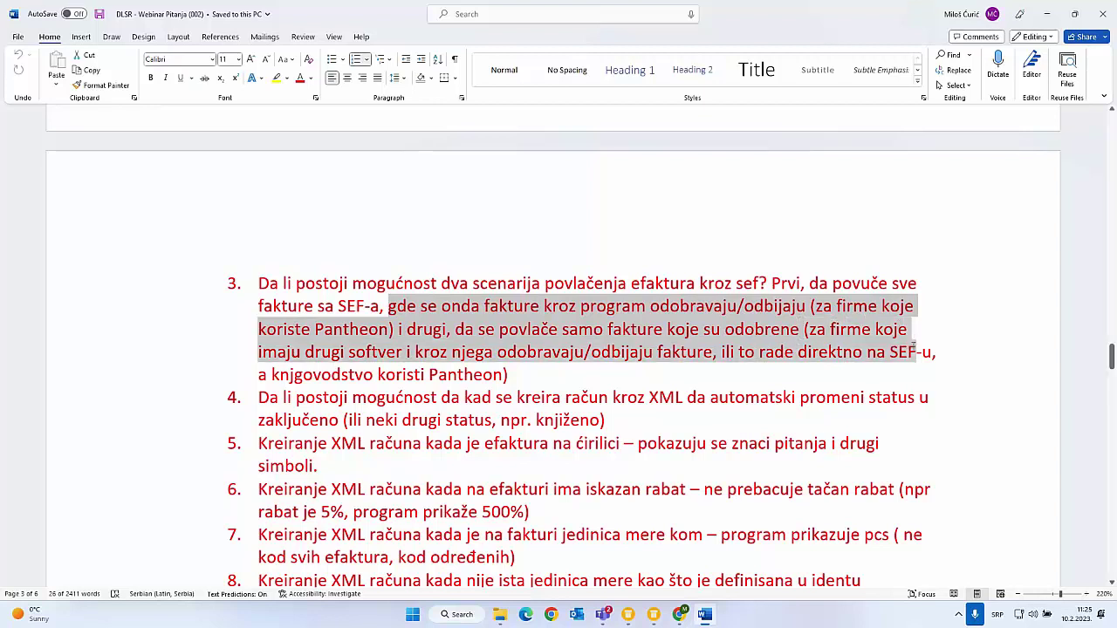
drag(913, 349, 930, 369)
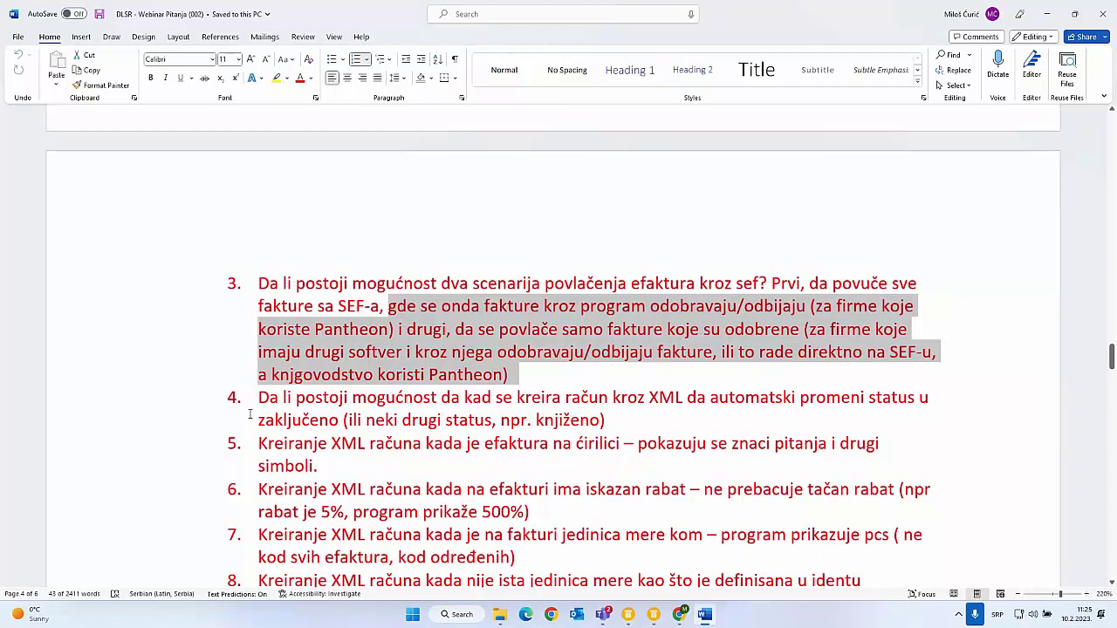
- Highlight FINPOS questions 4 to 6 on XML invoice status, Cyrillic e-invoices and incorrect discounts, ending on "program prikaže 500%"
scroll(256, 367, down, 1)
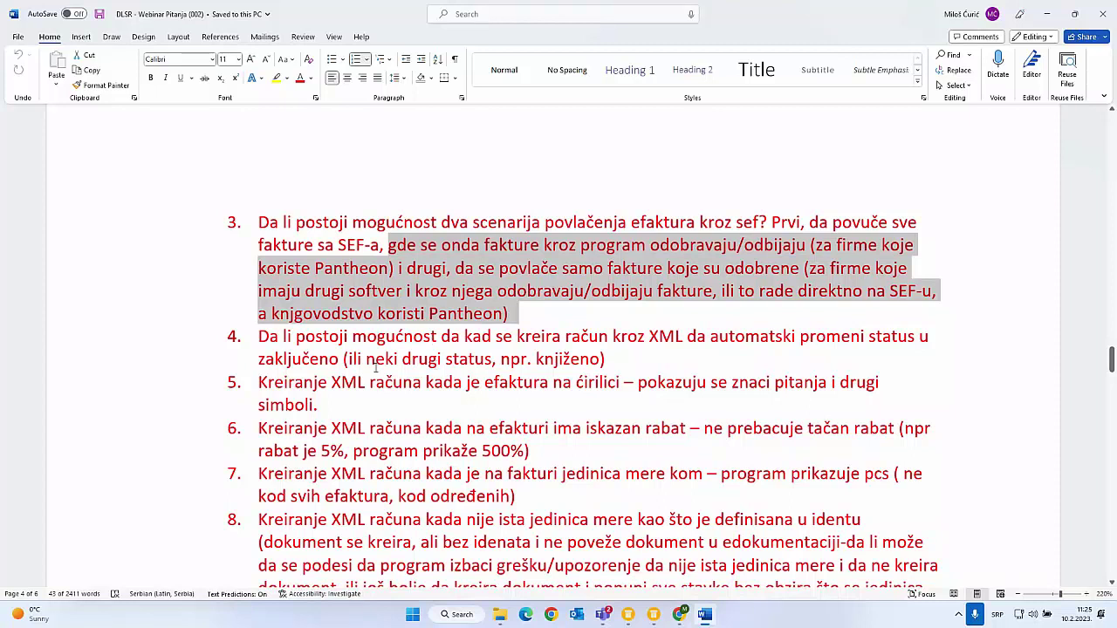
drag(340, 359, 260, 338)
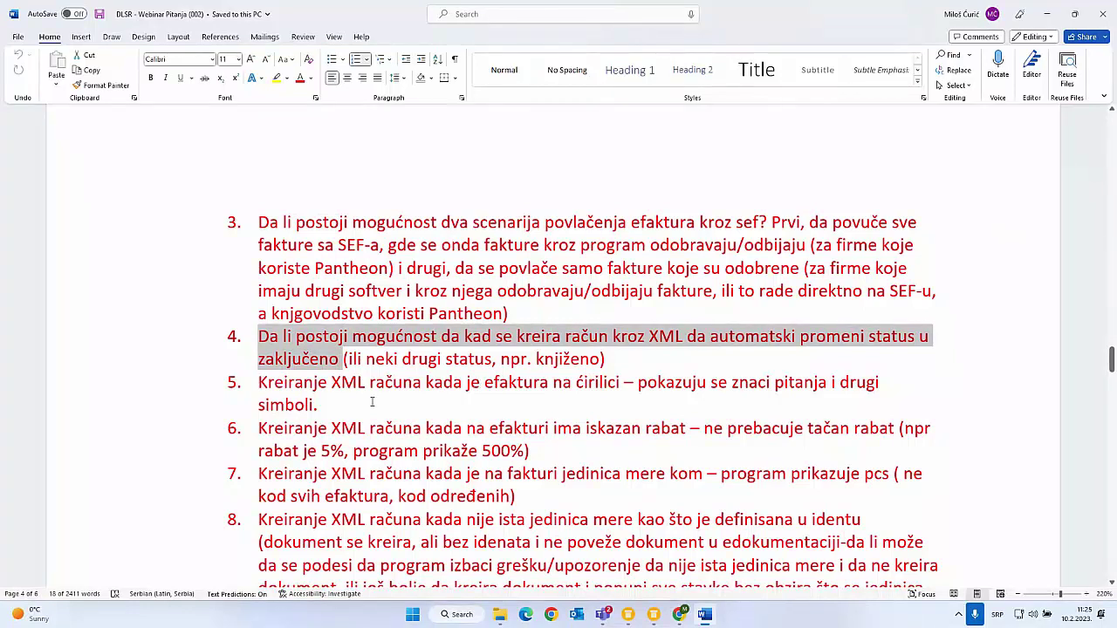
drag(372, 403, 236, 385)
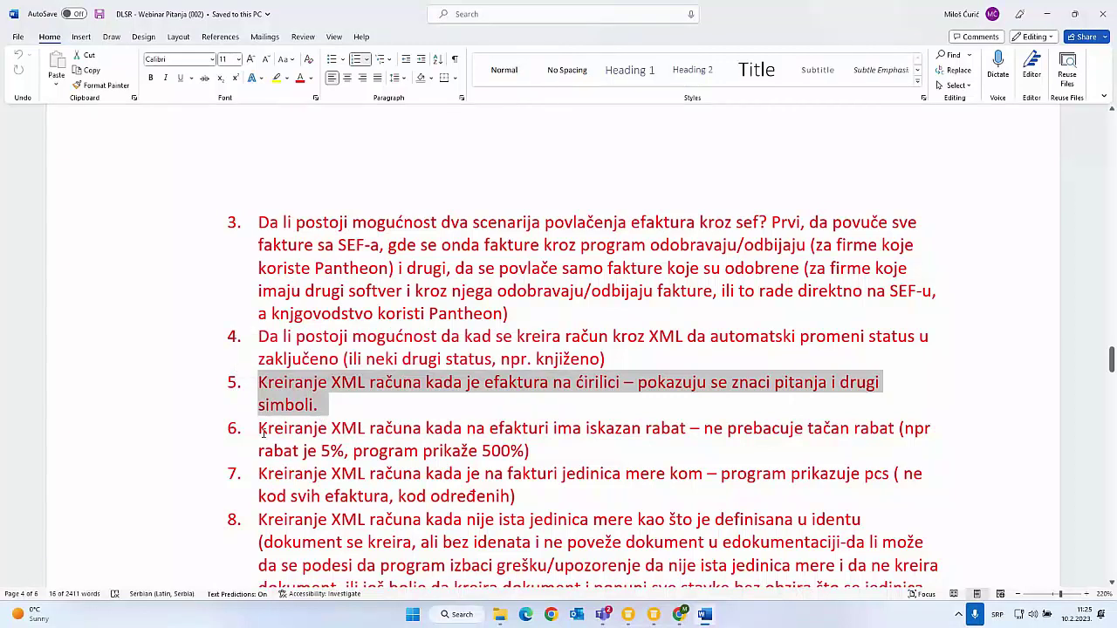
drag(258, 430, 539, 451)
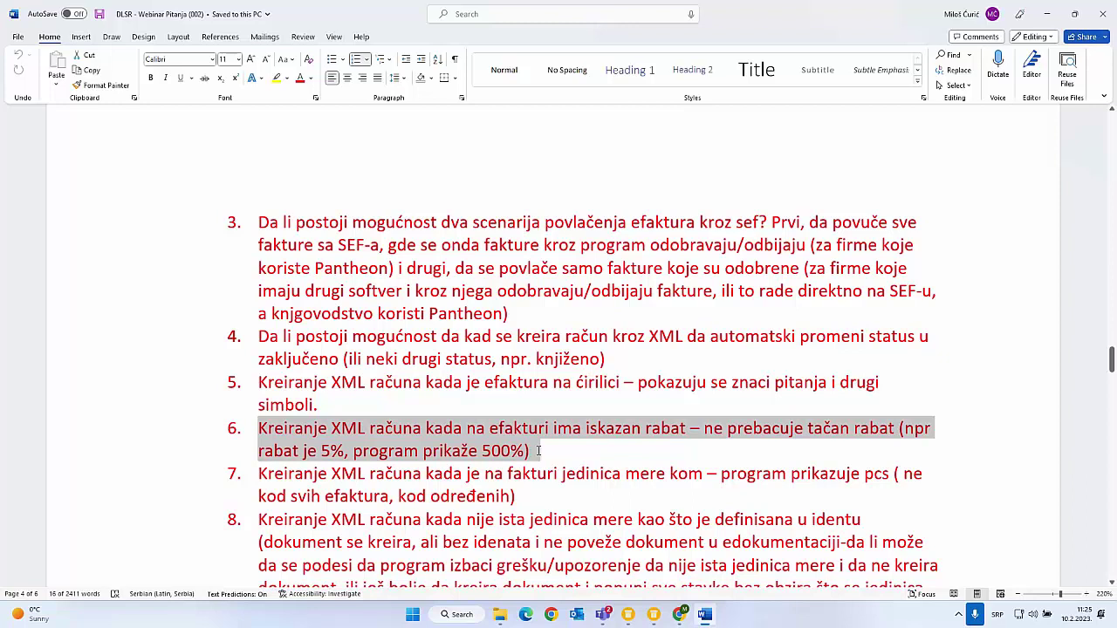
click(536, 453)
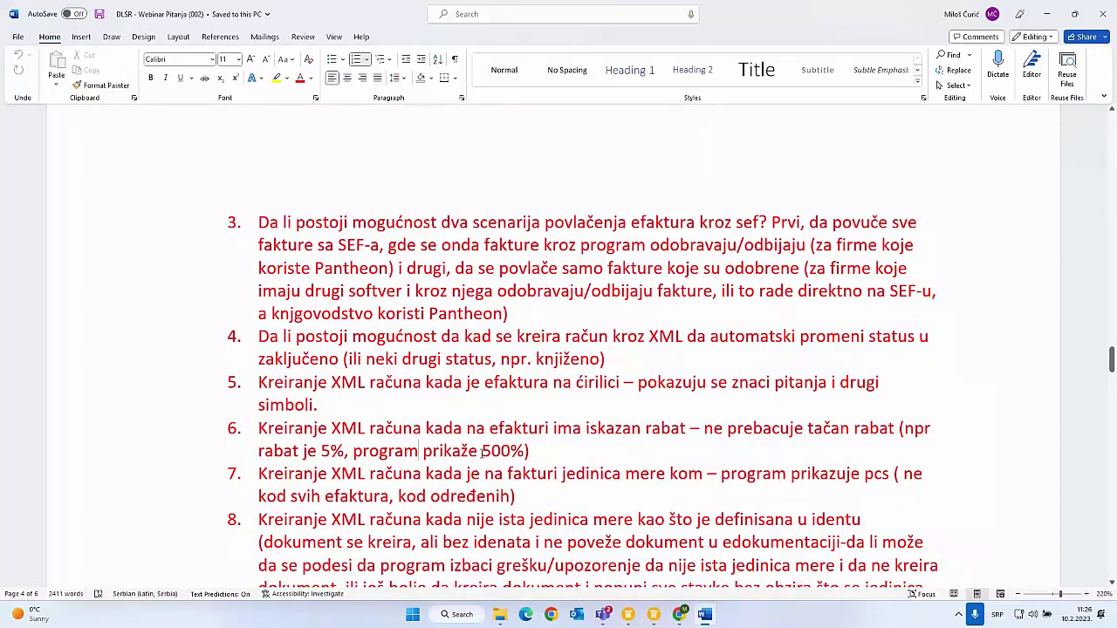
shift+click(353, 451)
- Highlight FINPOS questions 7 to 9 on XML invoice units of measure and automatically opening the document after Uvoz
scroll(239, 480, down, 2)
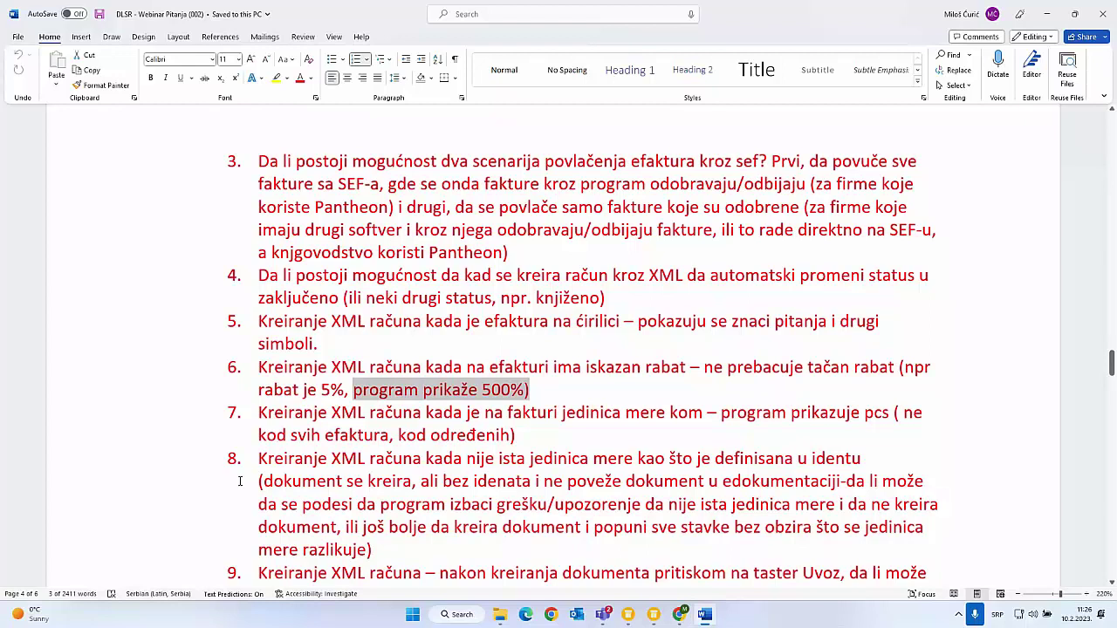
drag(525, 434, 258, 413)
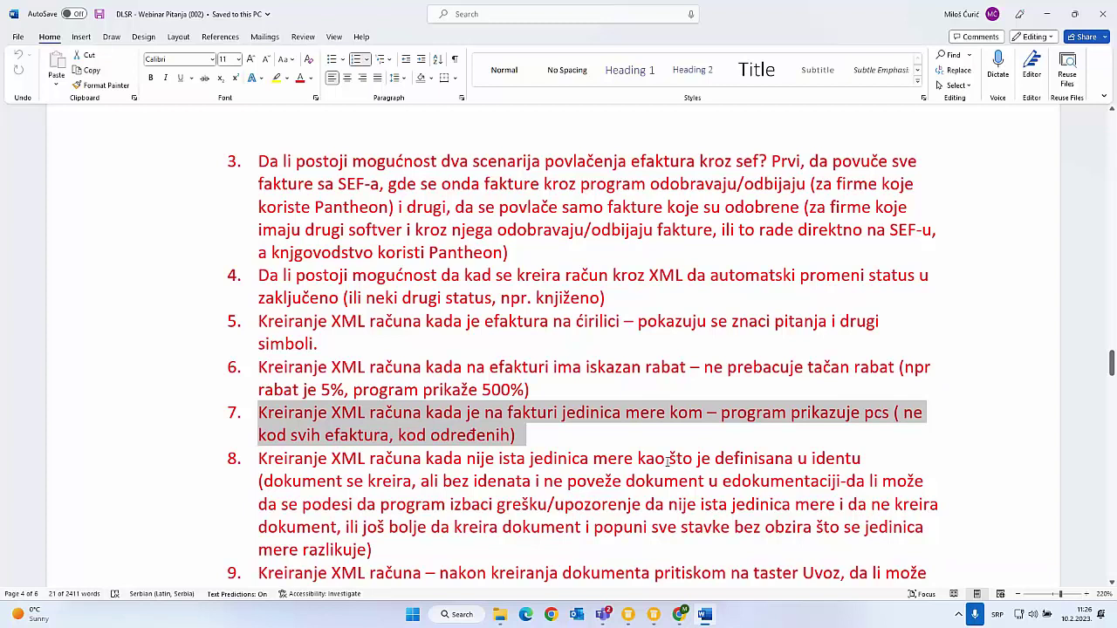
click(522, 434)
drag(522, 433, 259, 413)
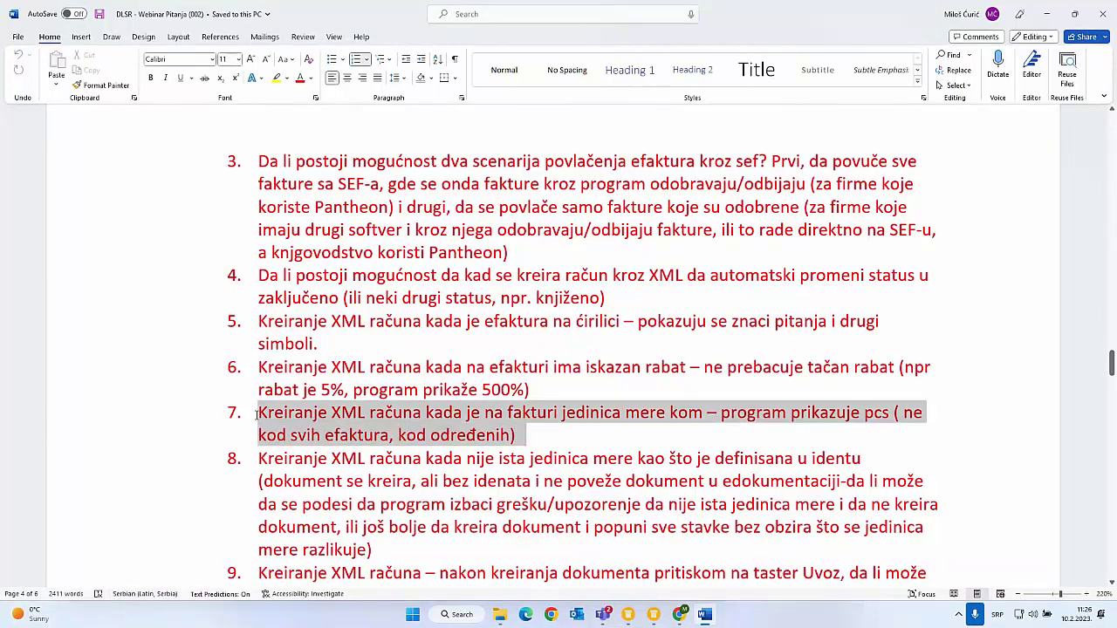
scroll(342, 393, down, 2)
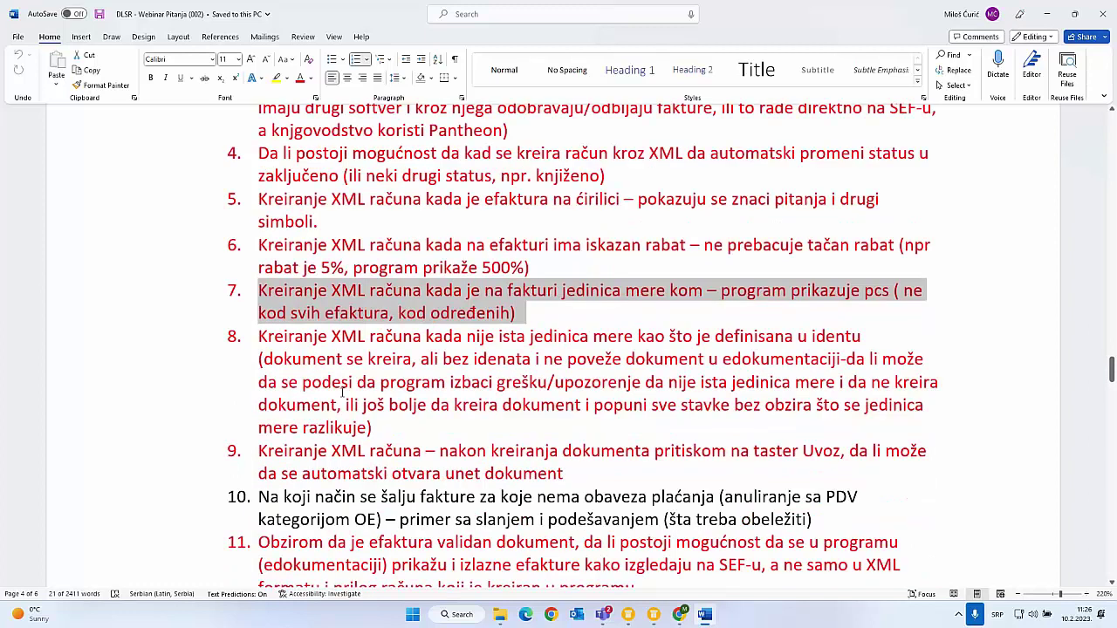
drag(373, 428, 259, 359)
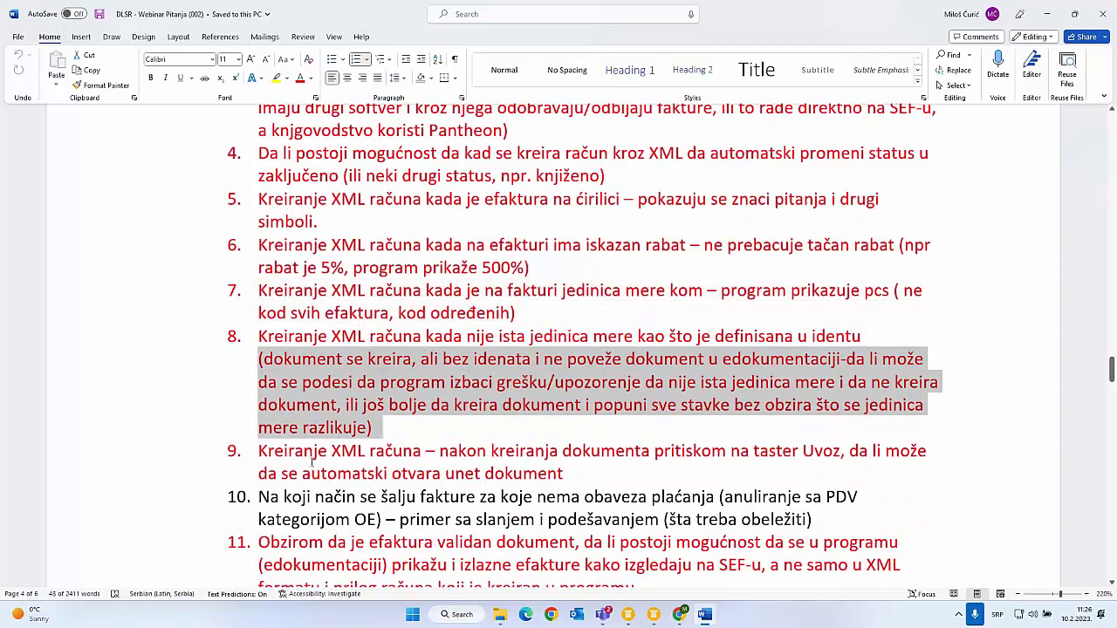
drag(258, 451, 814, 470)
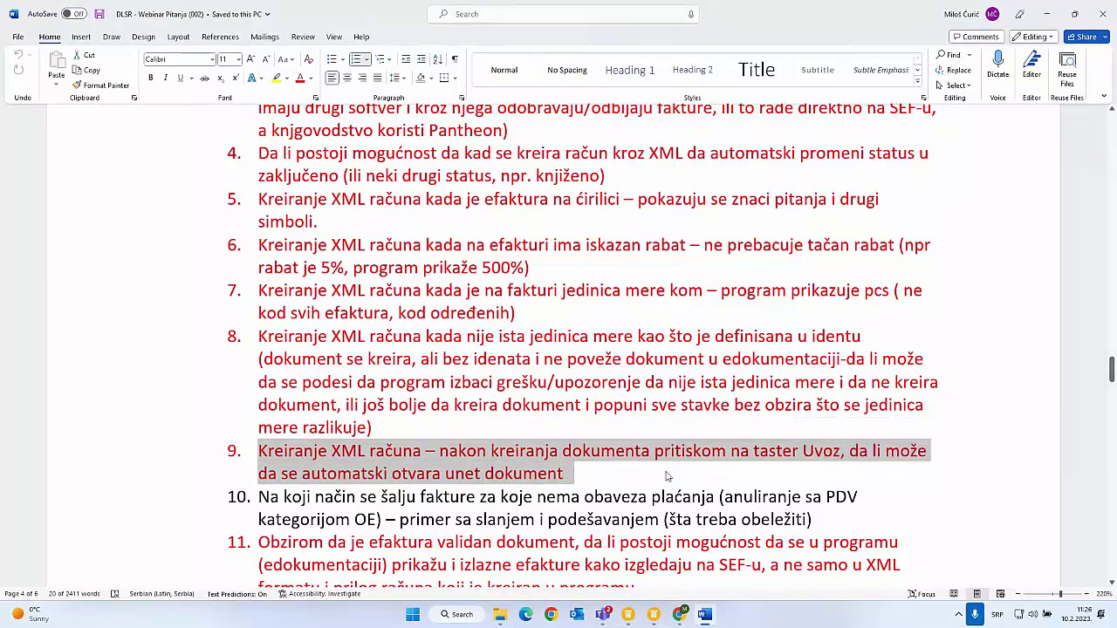
- Highlight the part of FINPOS question 11 on displaying outgoing e-invoices as they look on SEF, through to the end of the question
click(573, 474)
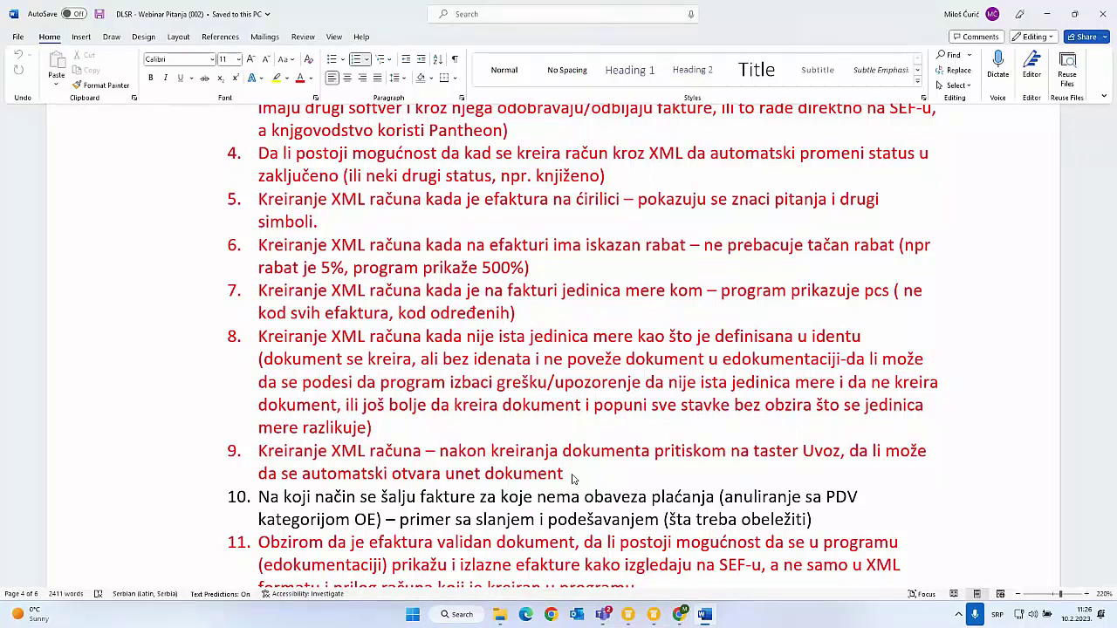
scroll(182, 474, down, 4)
scroll(181, 474, down, 3)
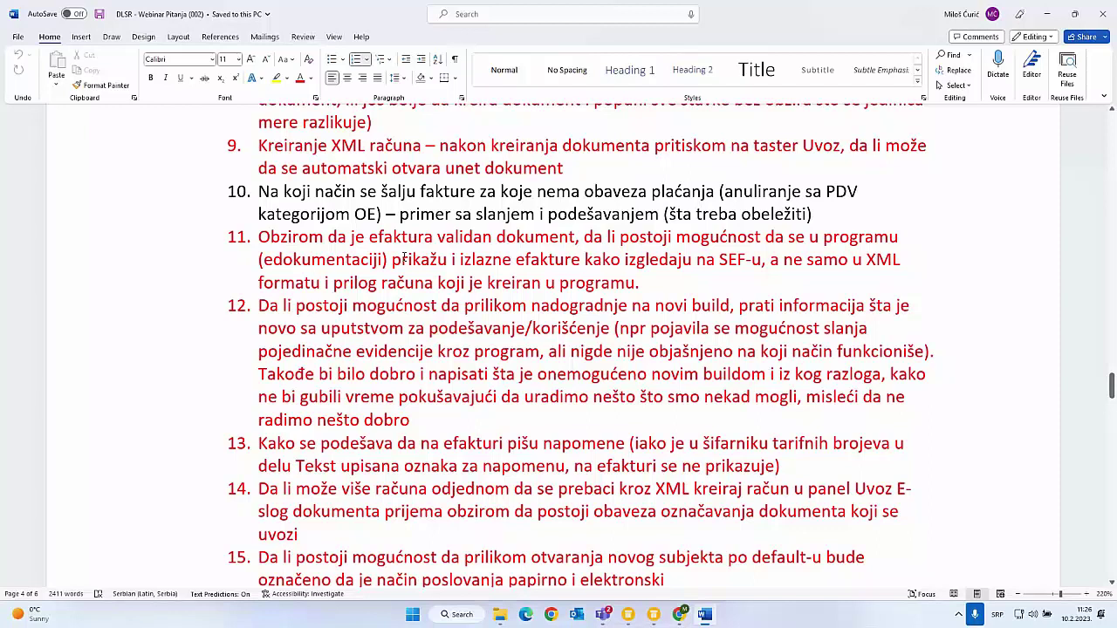
drag(390, 260, 897, 279)
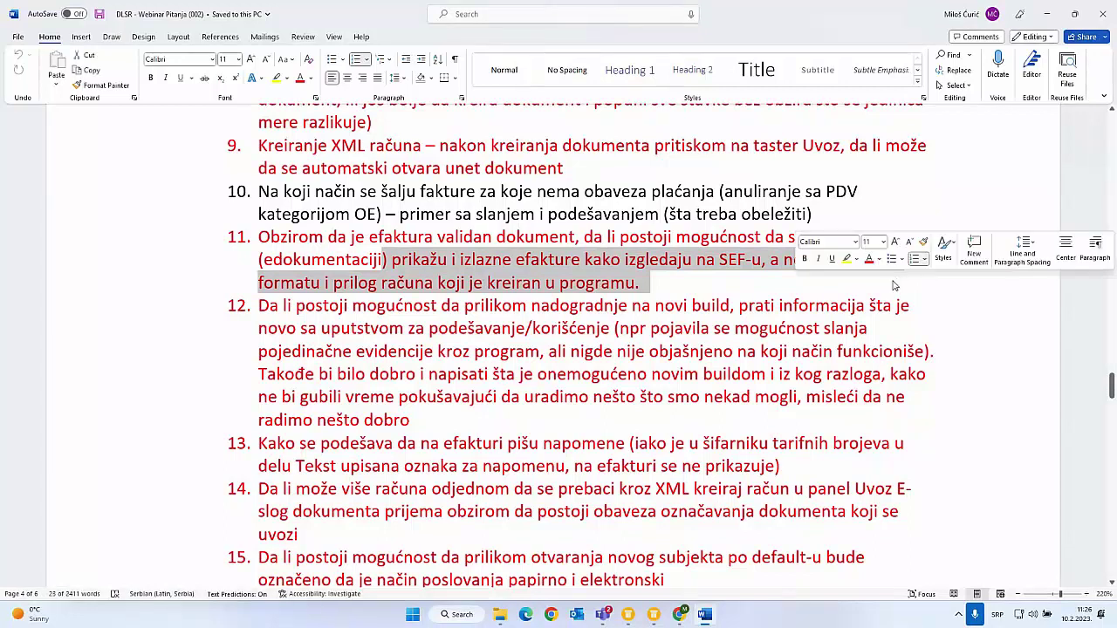
click(636, 293)
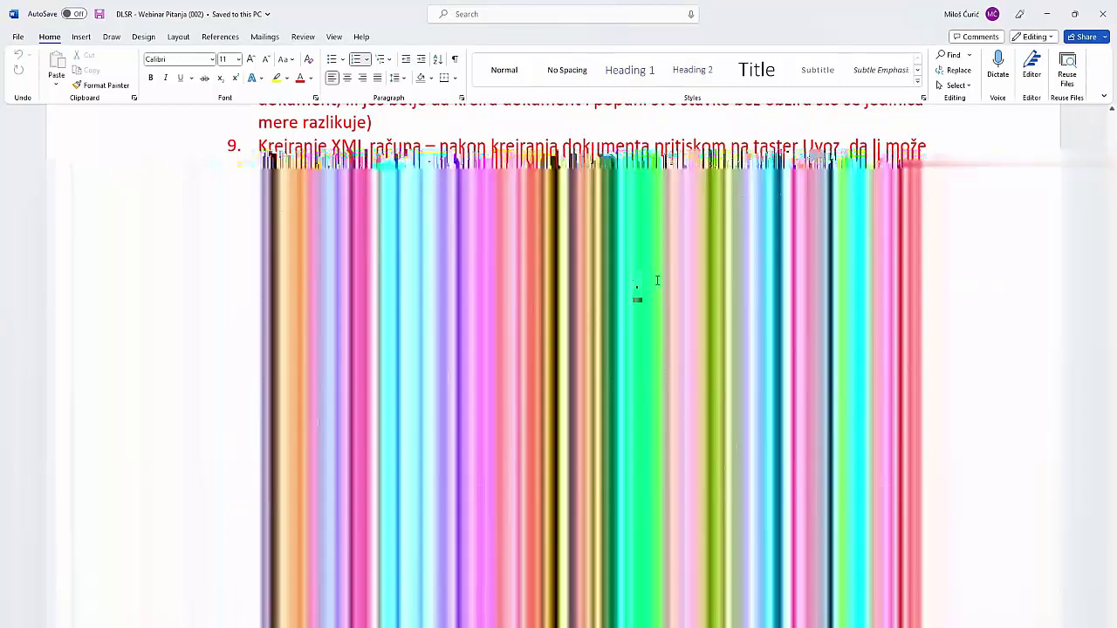
text(.)
mouse_move(646, 282)
mouse_down()
mouse_move(262, 283)
mouse_move(253, 238)
mouse_move(245, 246)
mouse_move(269, 267)
mouse_move(410, 283)
mouse_move(646, 283)
mouse_up()
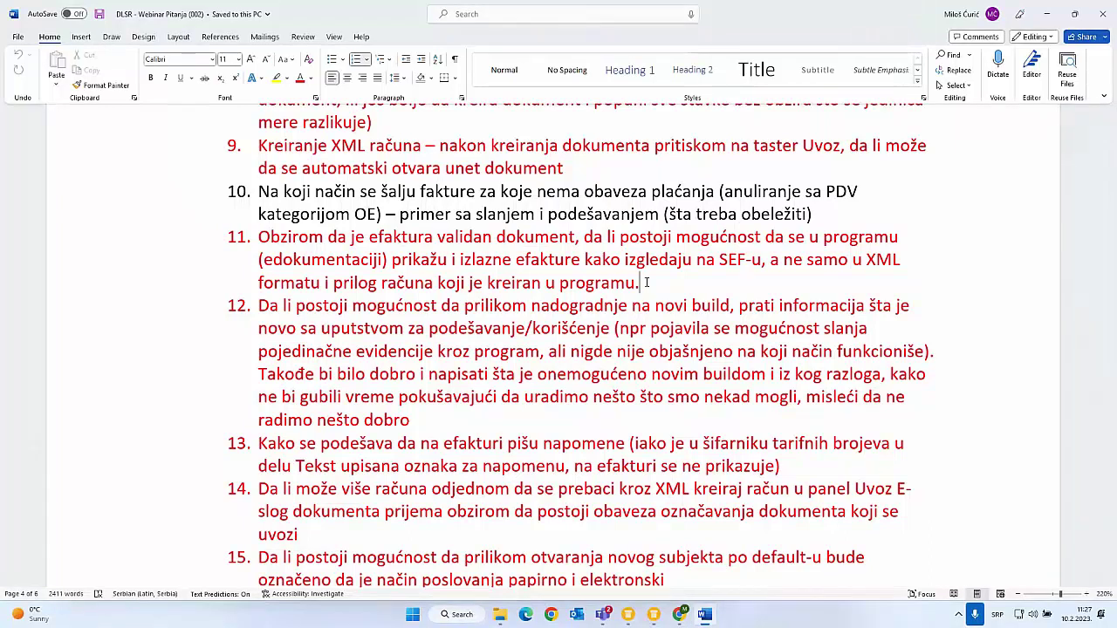
- Highlight the first sentence of FINPOS question 12, on getting information and instructions about what is new when upgrading to a new build
drag(260, 308, 364, 310)
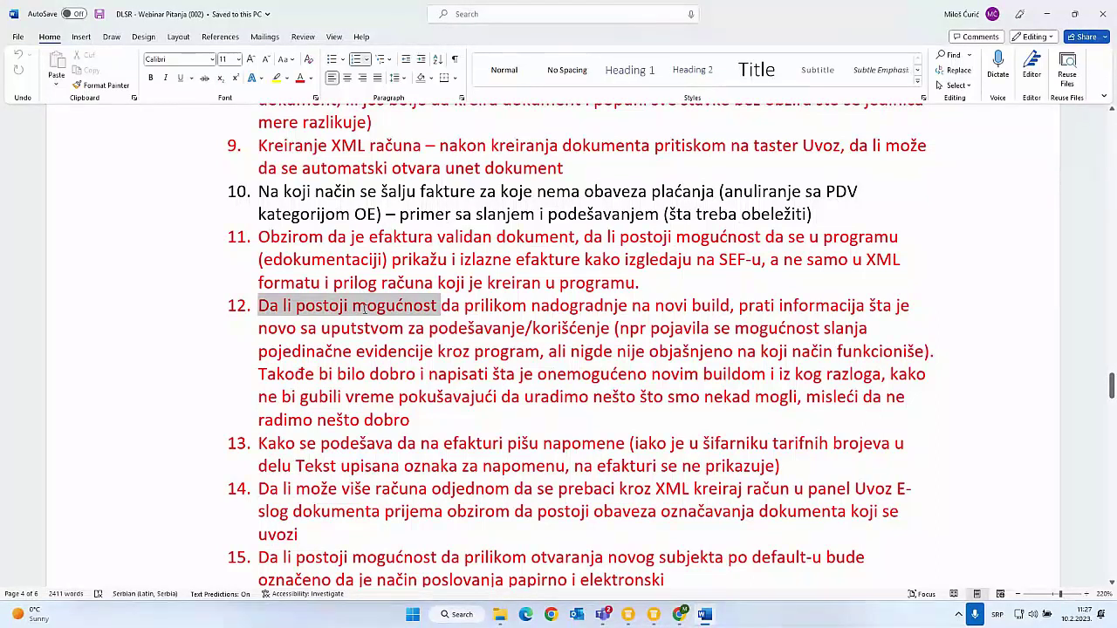
drag(364, 310, 890, 340)
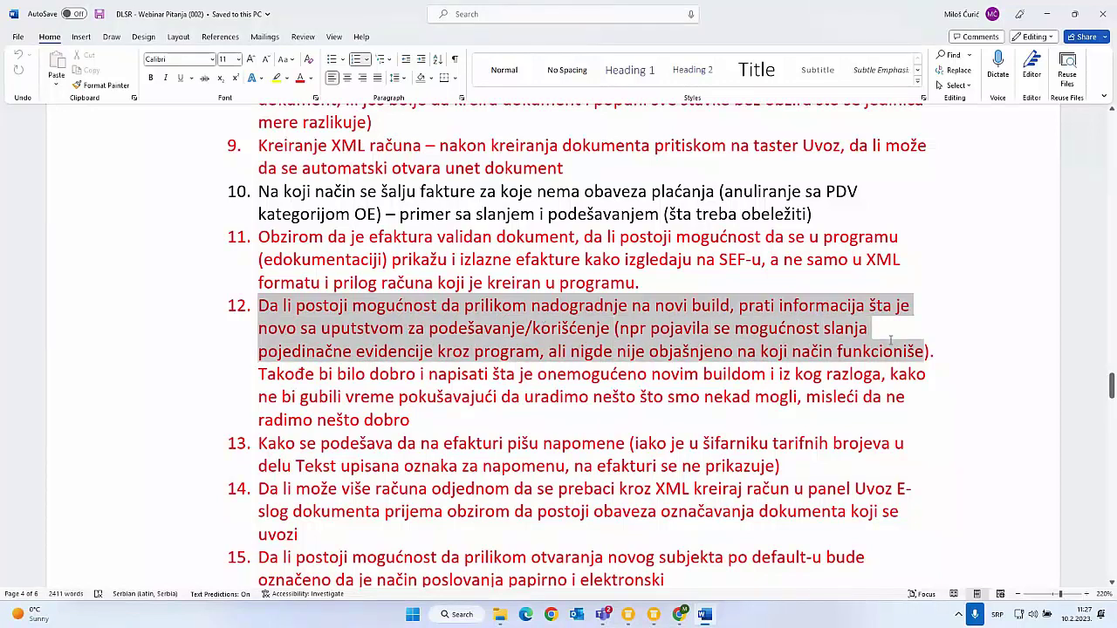
click(883, 340)
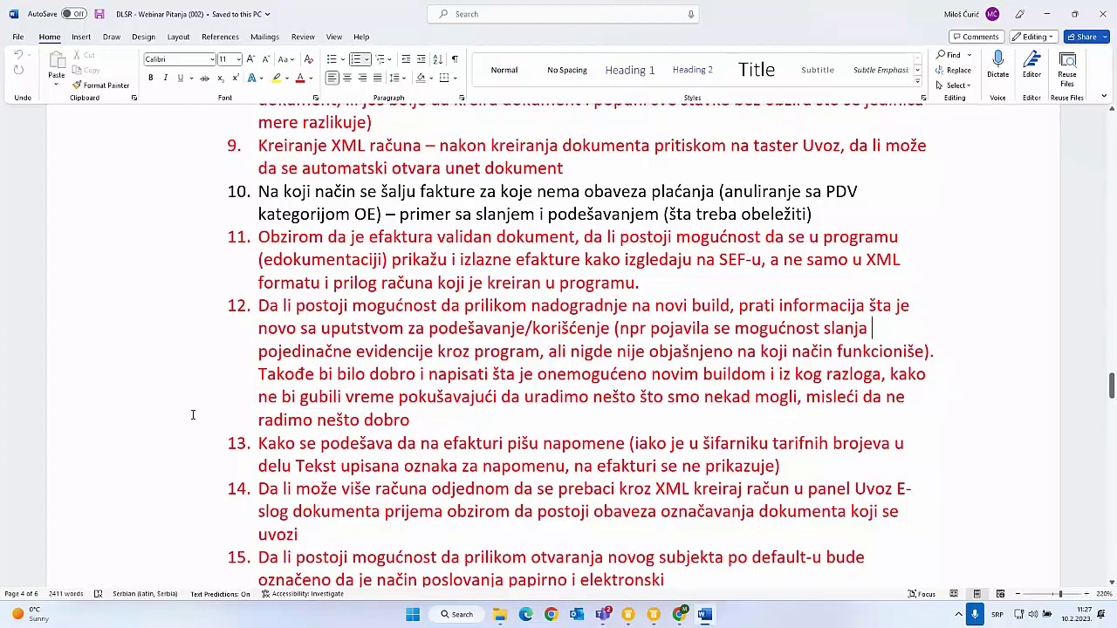
- Highlight FINPOS question 13 on setting up notes to appear on the e-invoice while reading it
scroll(192, 414, down, 2)
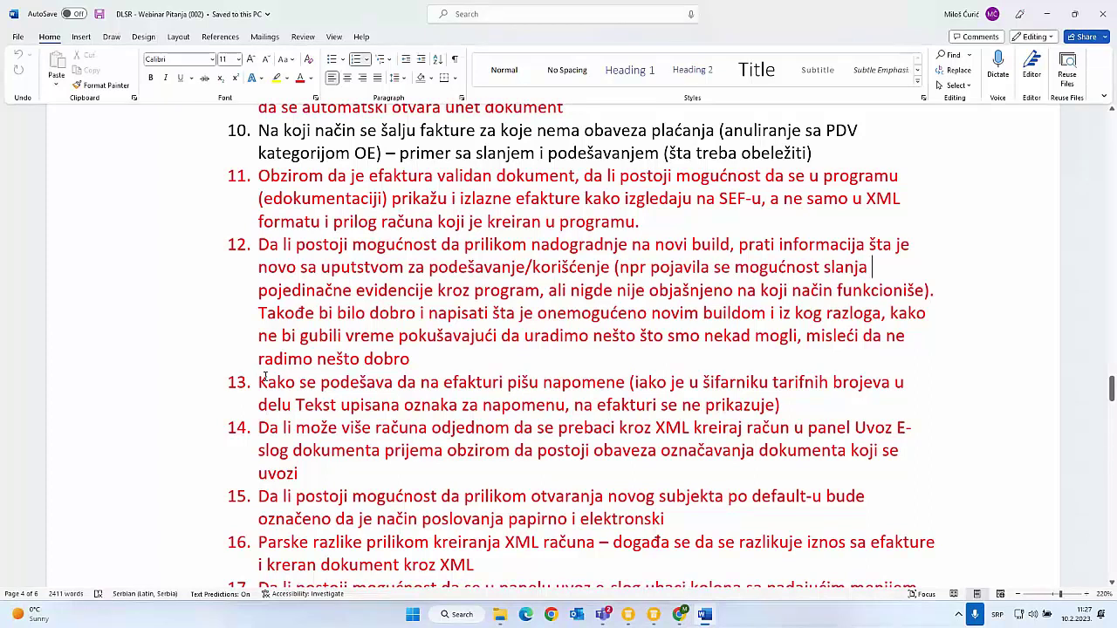
drag(260, 382, 785, 408)
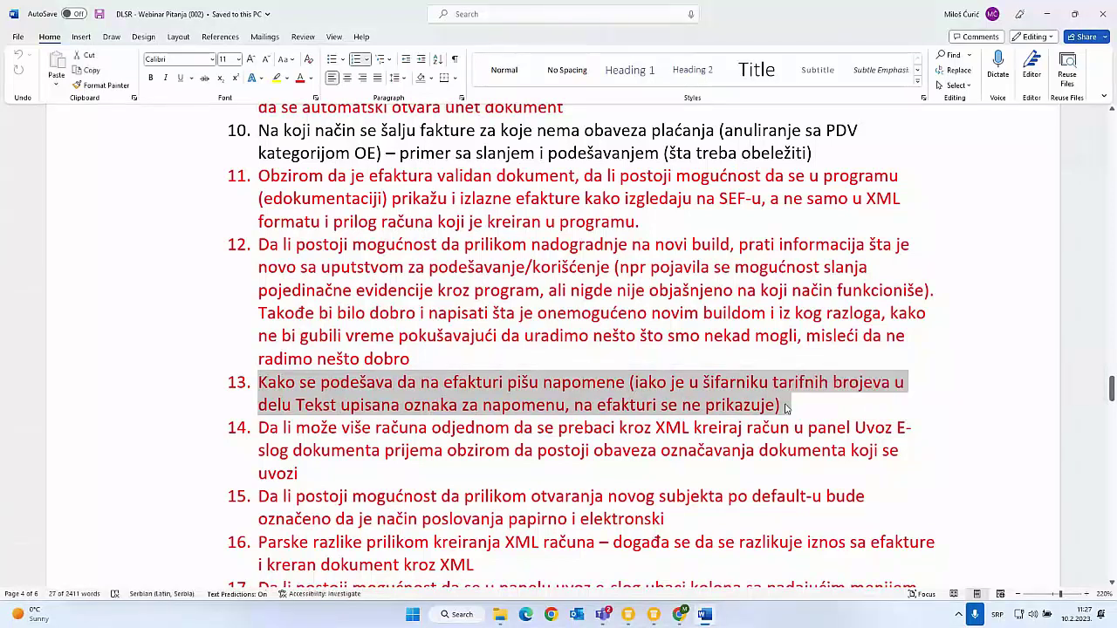
click(785, 407)
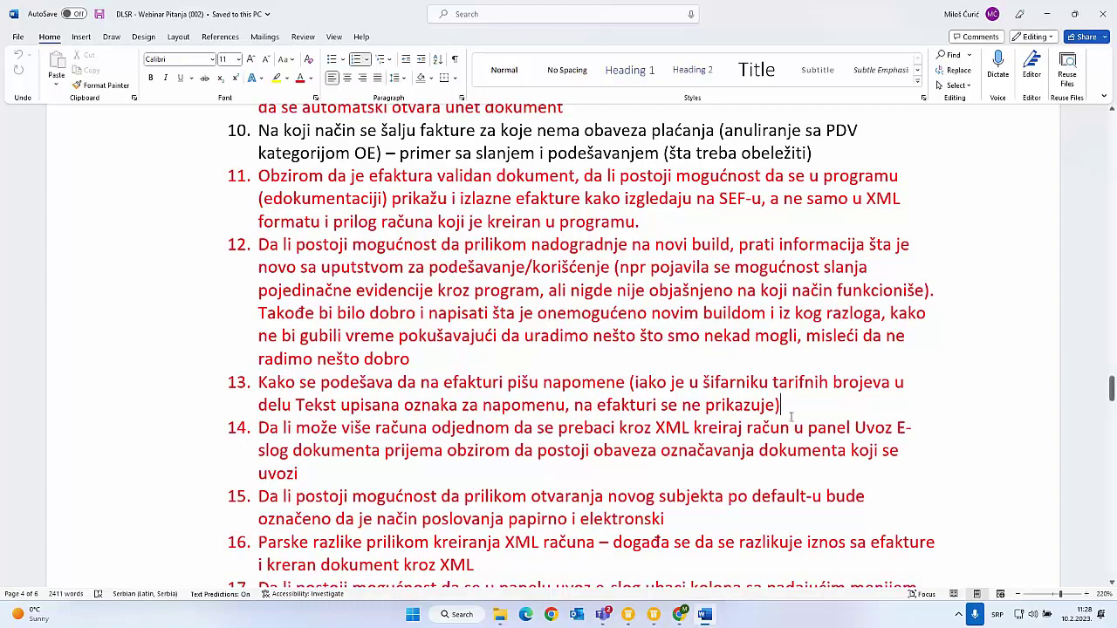
drag(787, 408, 180, 377)
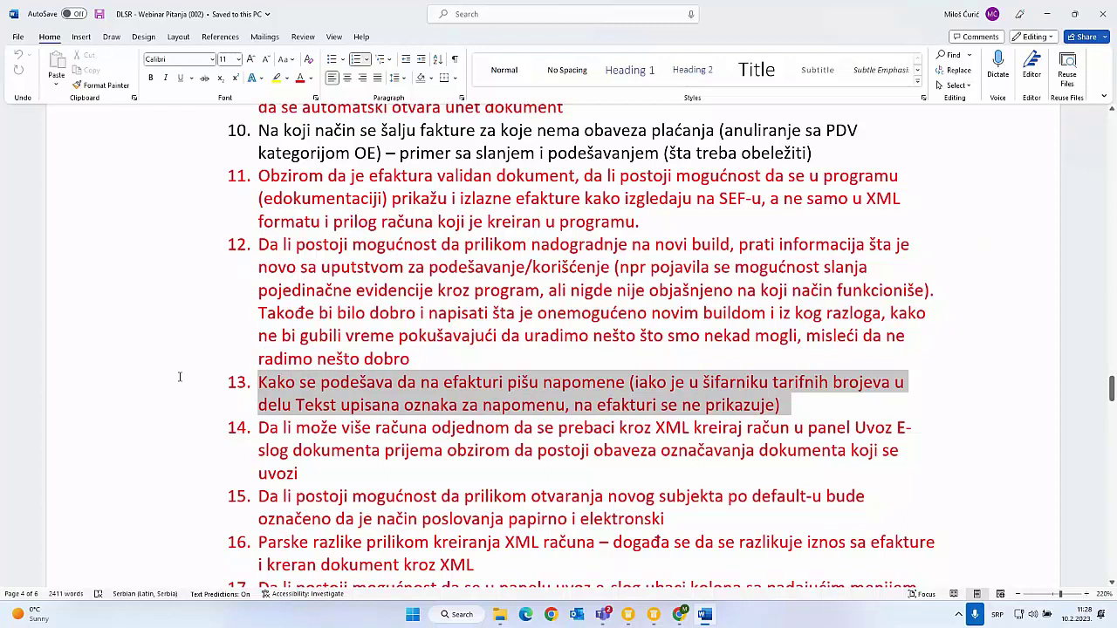
click(290, 404)
- Highlight FINPOS question 14 on transferring several invoices at once through XML, including the phrase "se prebaci kroz XML kreiraj račun u panel"
drag(259, 428, 314, 468)
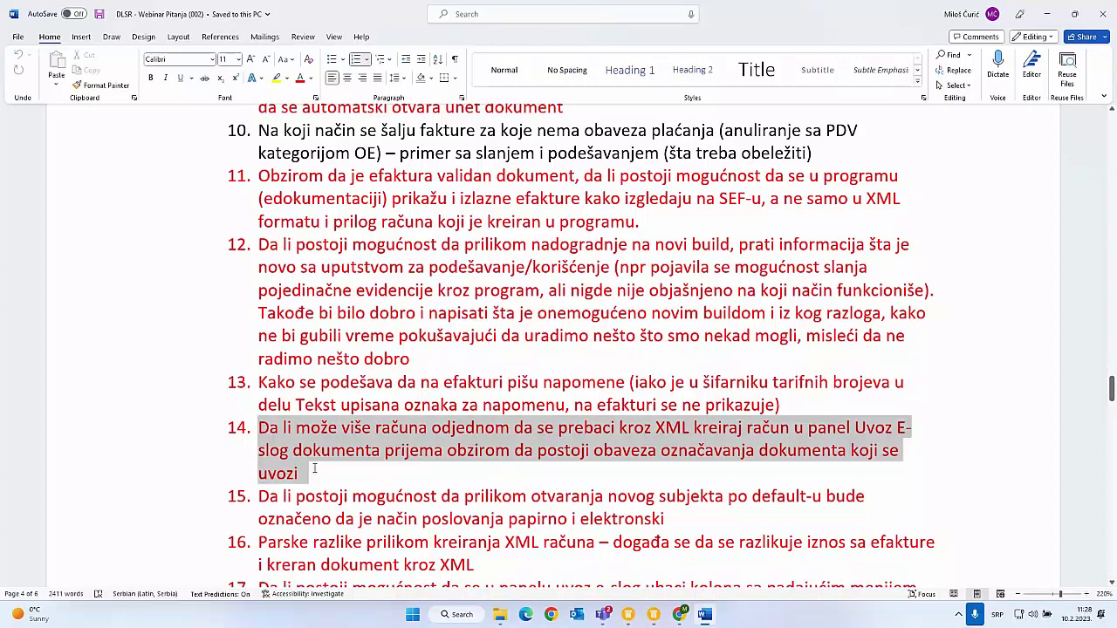
click(316, 473)
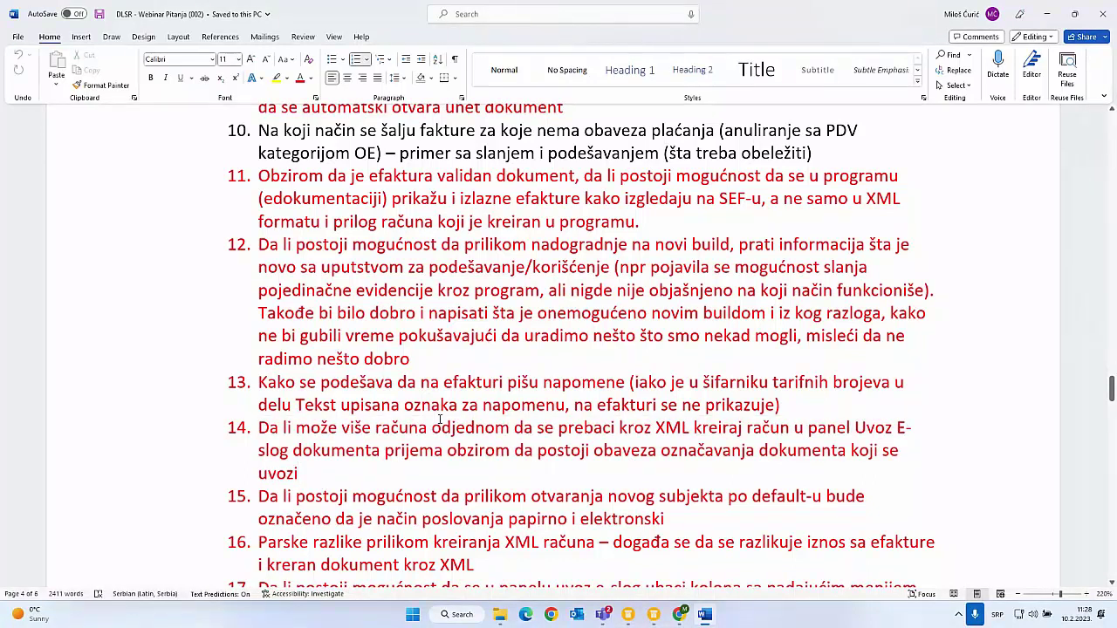
drag(536, 428, 854, 428)
click(306, 472)
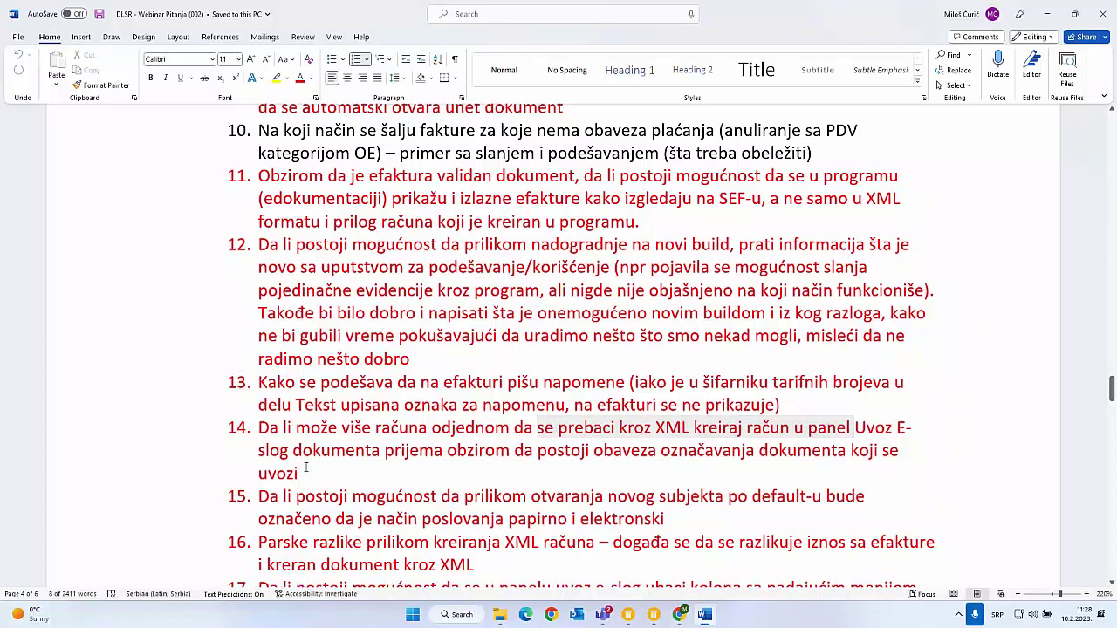
scroll(306, 469, down, 1)
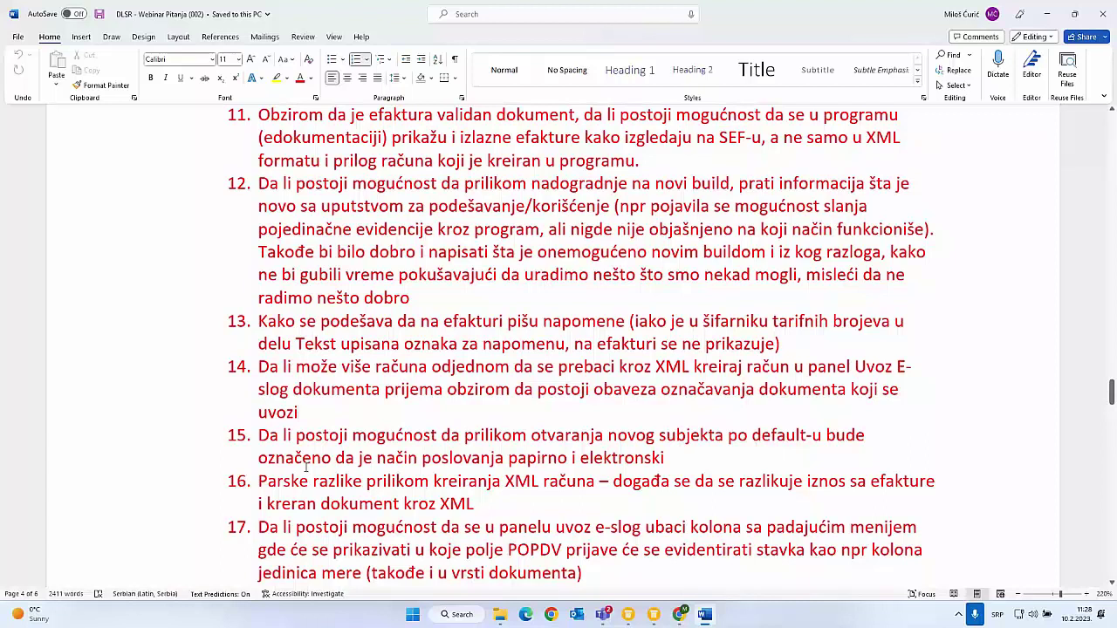
- Highlight FINPOS questions 15 and 16 on the default paper and electronic business mode and cent differences in XML invoices
drag(260, 436, 401, 442)
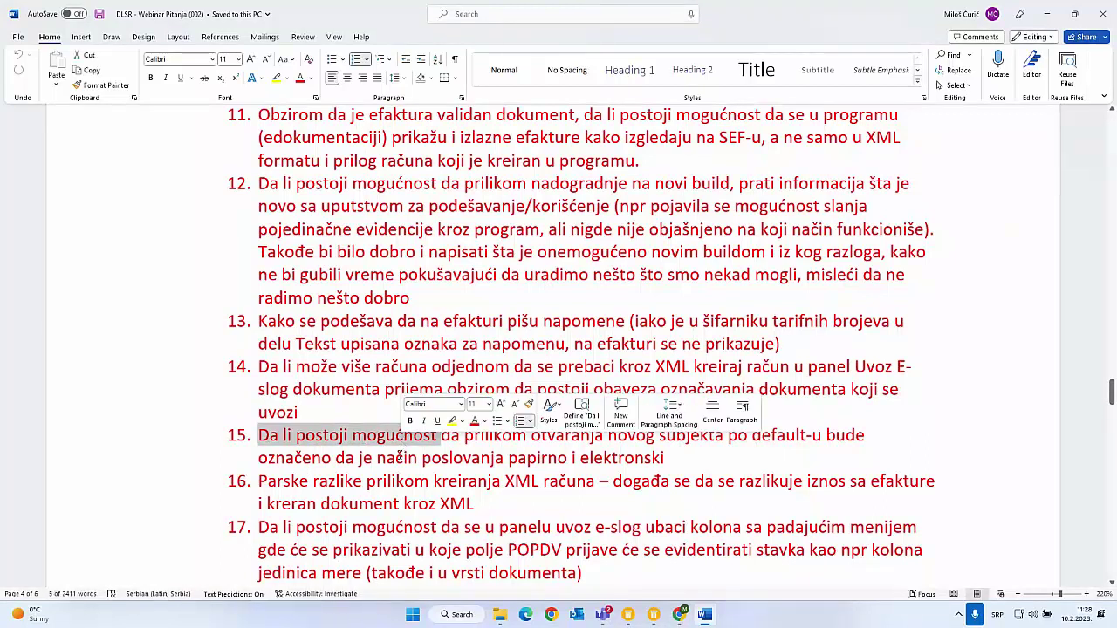
drag(705, 469, 166, 462)
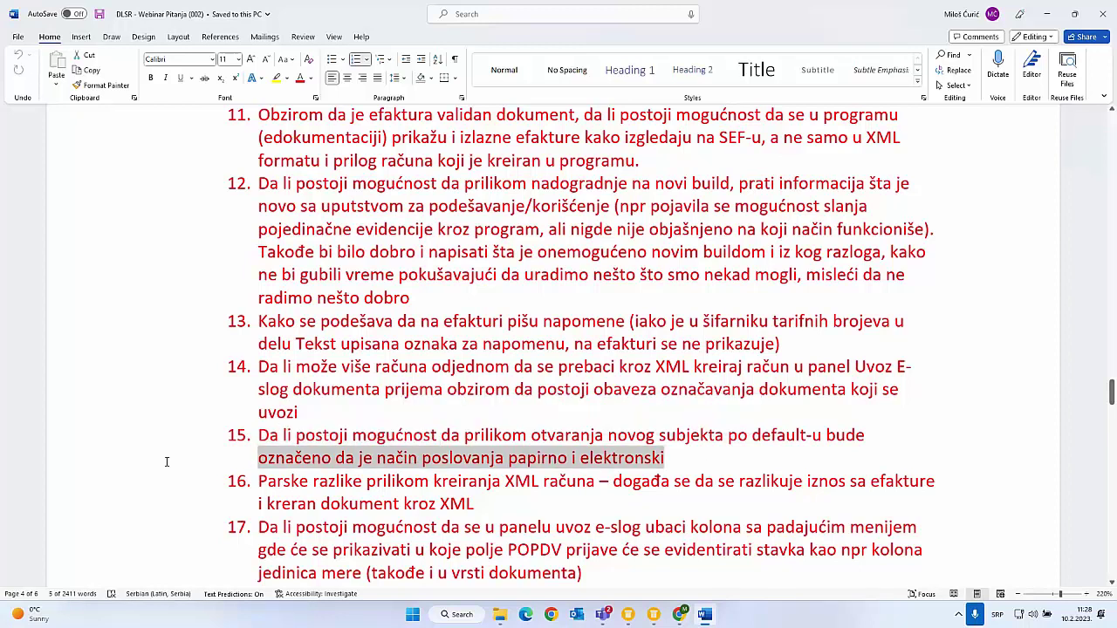
scroll(234, 498, down, 3)
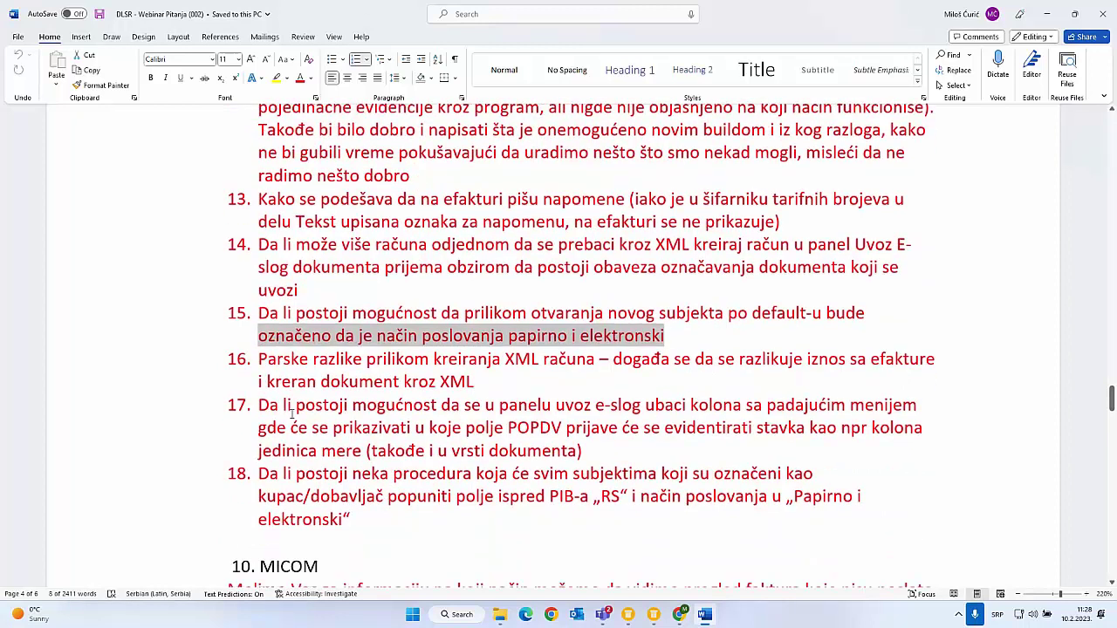
click(487, 382)
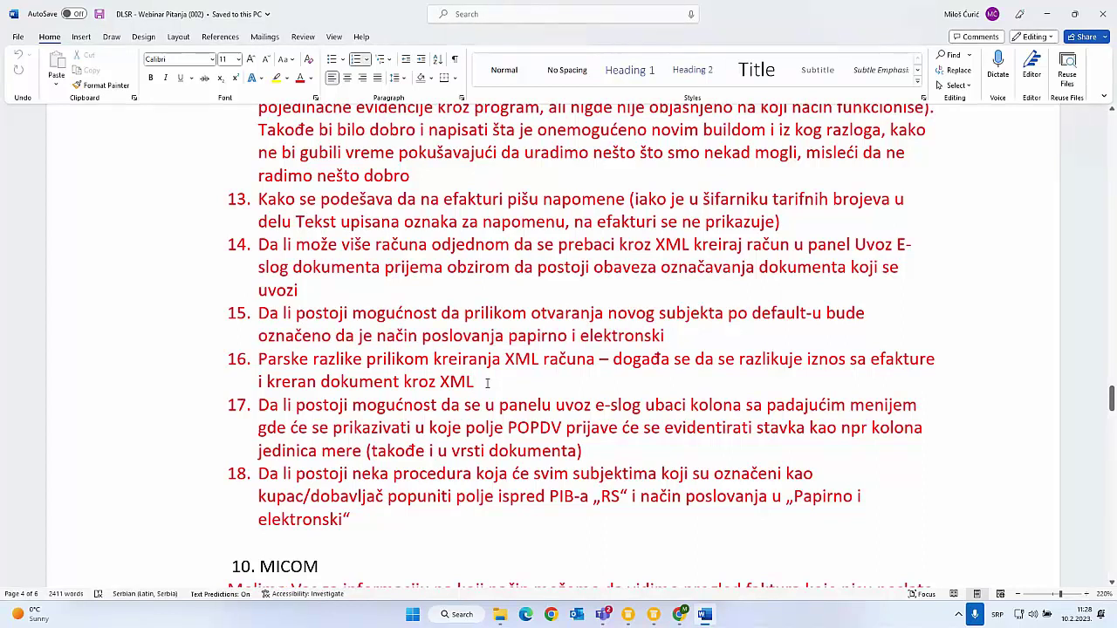
drag(487, 383, 241, 364)
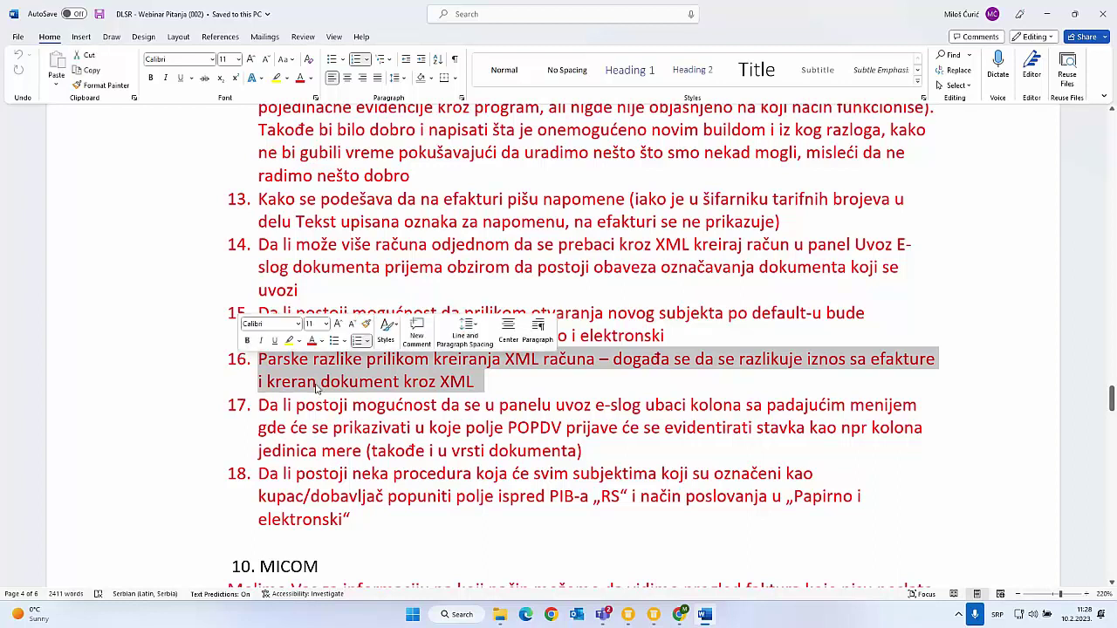
- Switch to PANTHEON and show the PDV settings under Podešavanja > Roba in the Administratorska konzola
click(628, 615)
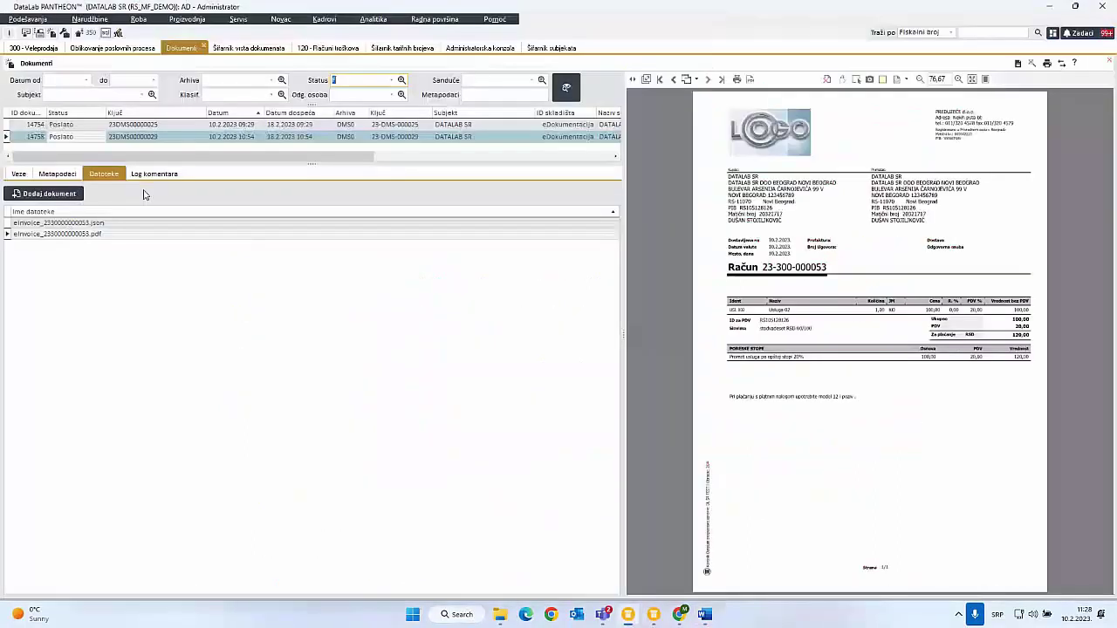
click(29, 20)
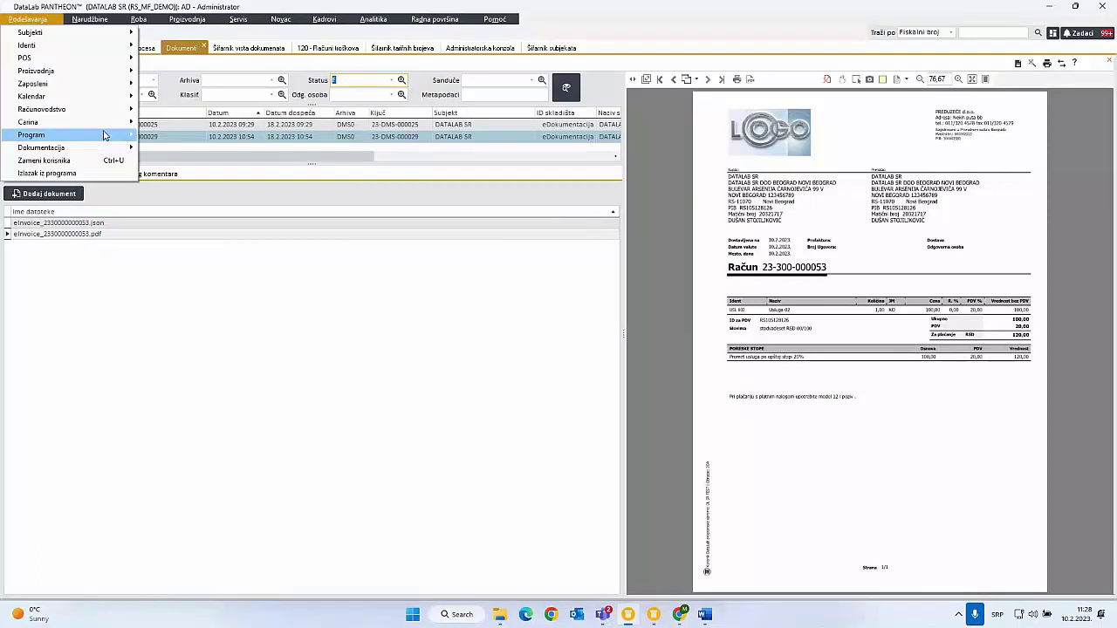
mouse_move(103, 135)
click(201, 212)
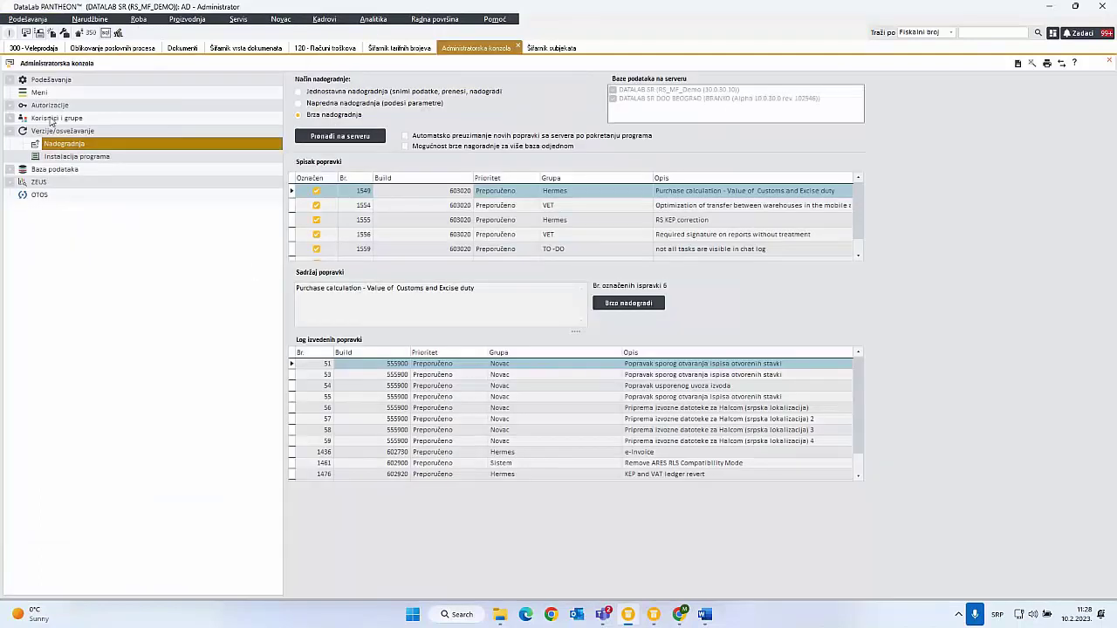
click(8, 130)
click(8, 80)
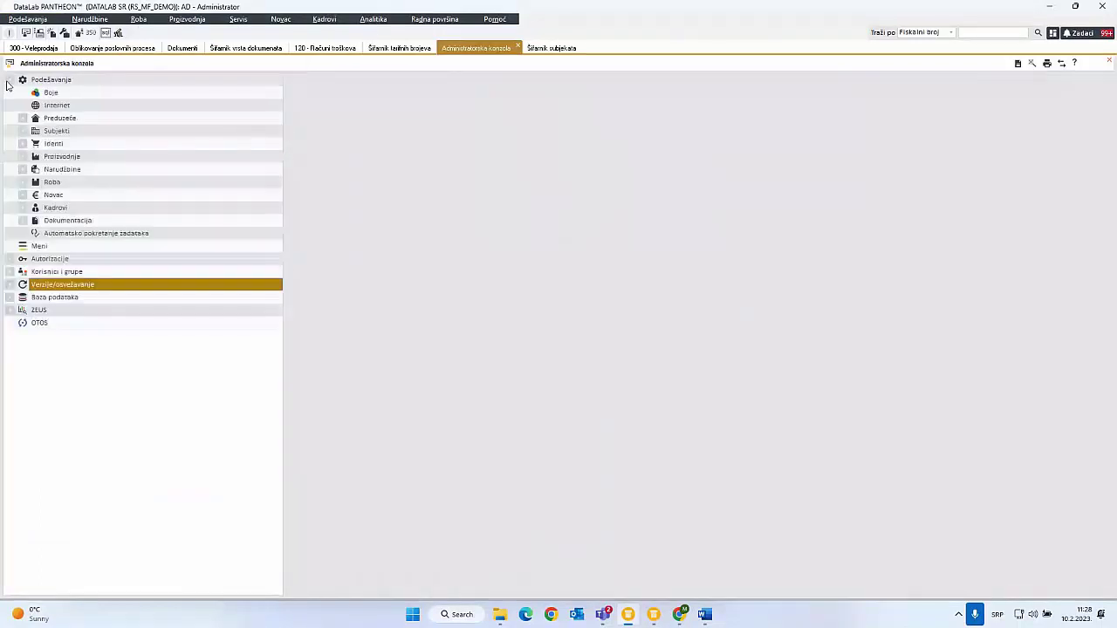
click(23, 182)
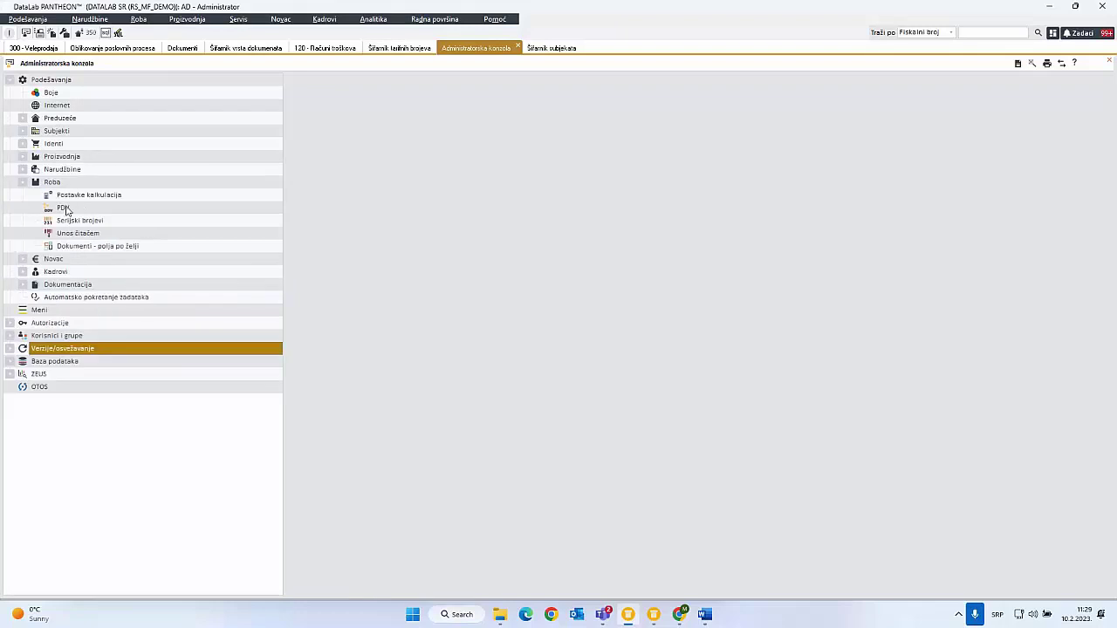
click(64, 208)
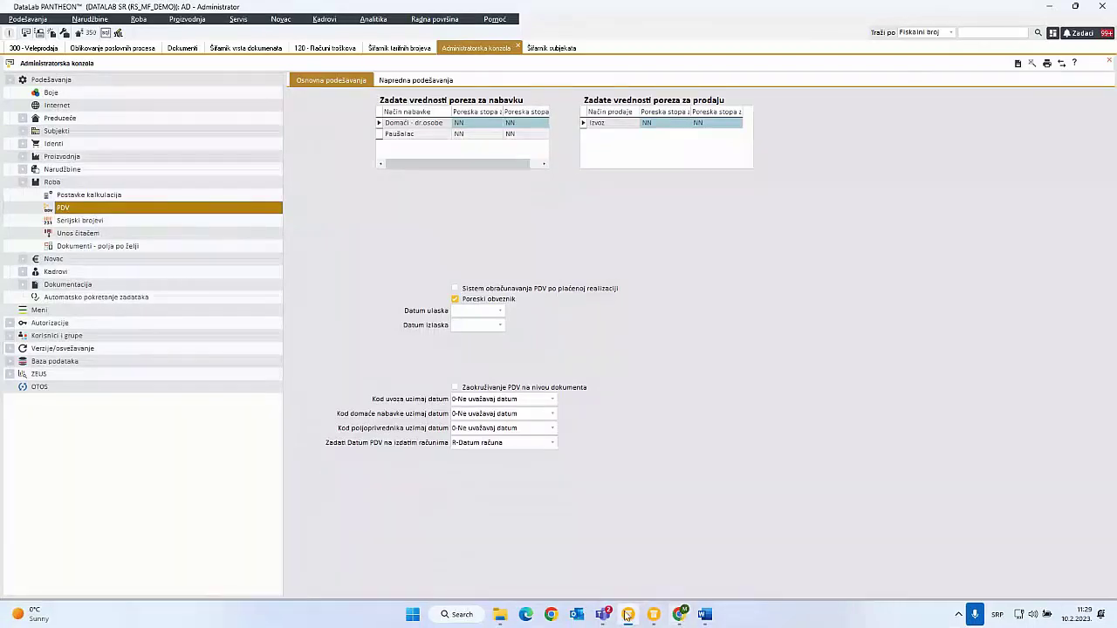
- Return to the Word question list, read FINPOS question 17 and highlight question 18 up to the PIB prefix "RS"
mouse_move(604, 618)
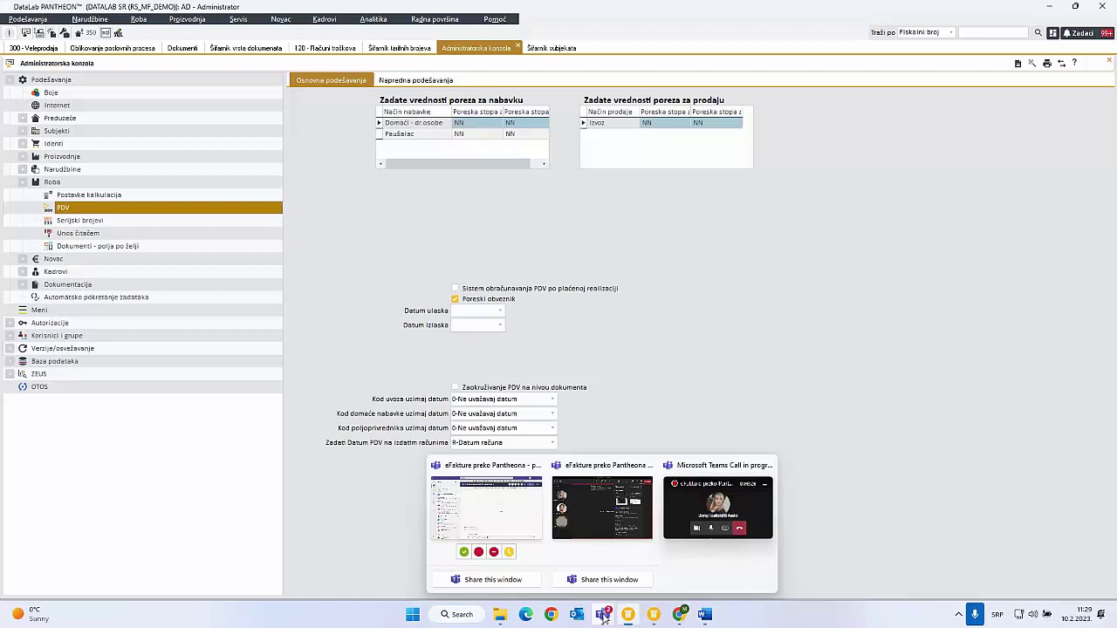
click(707, 615)
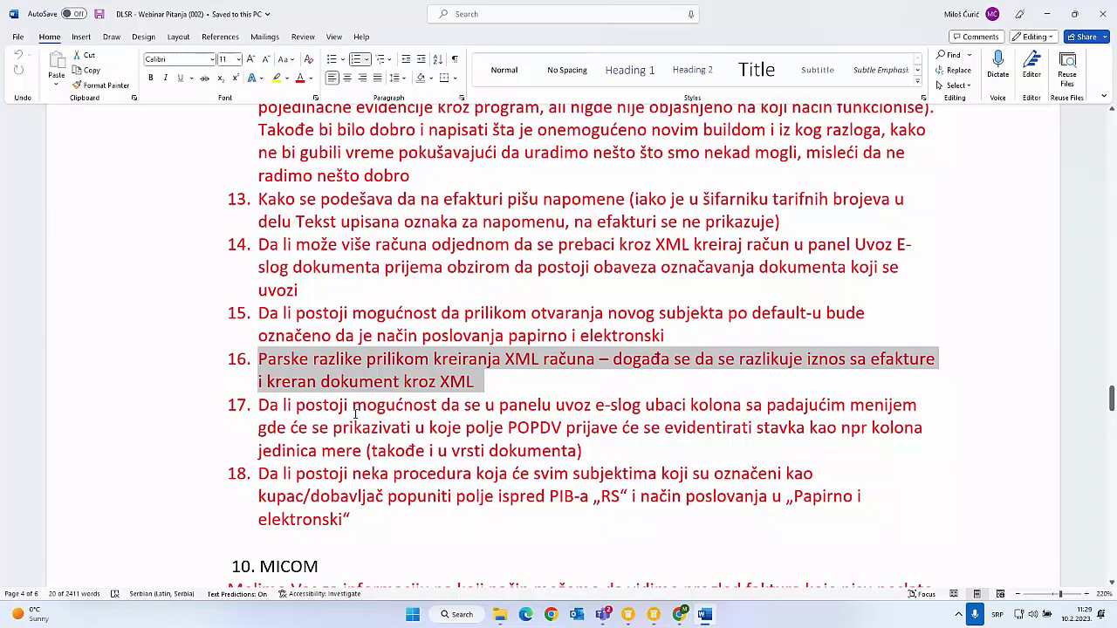
scroll(642, 393, down, 1)
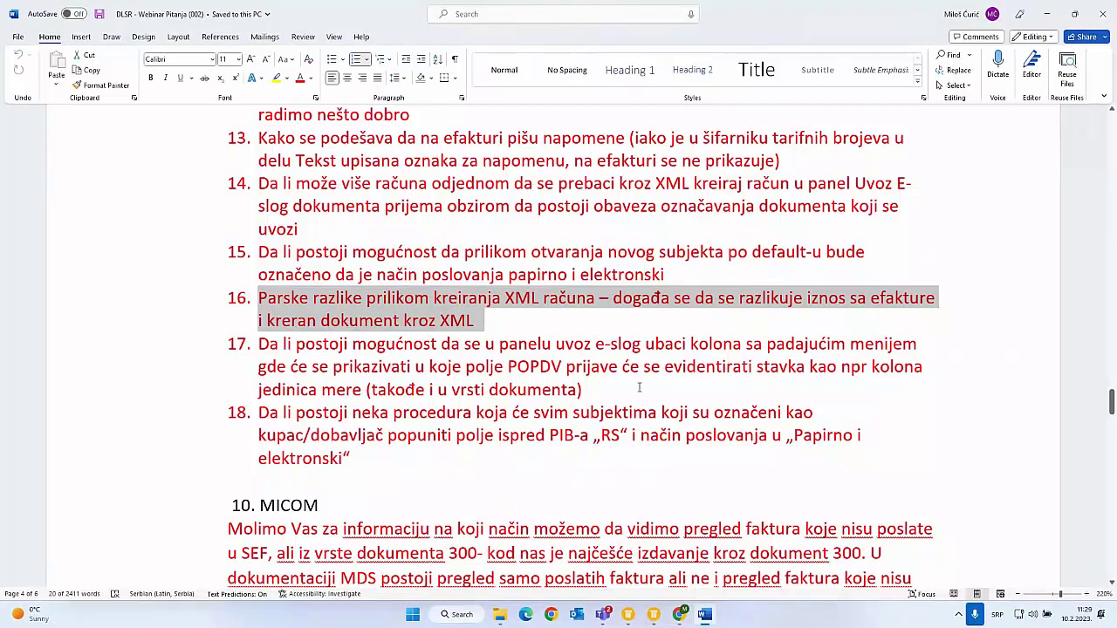
drag(628, 389, 583, 390)
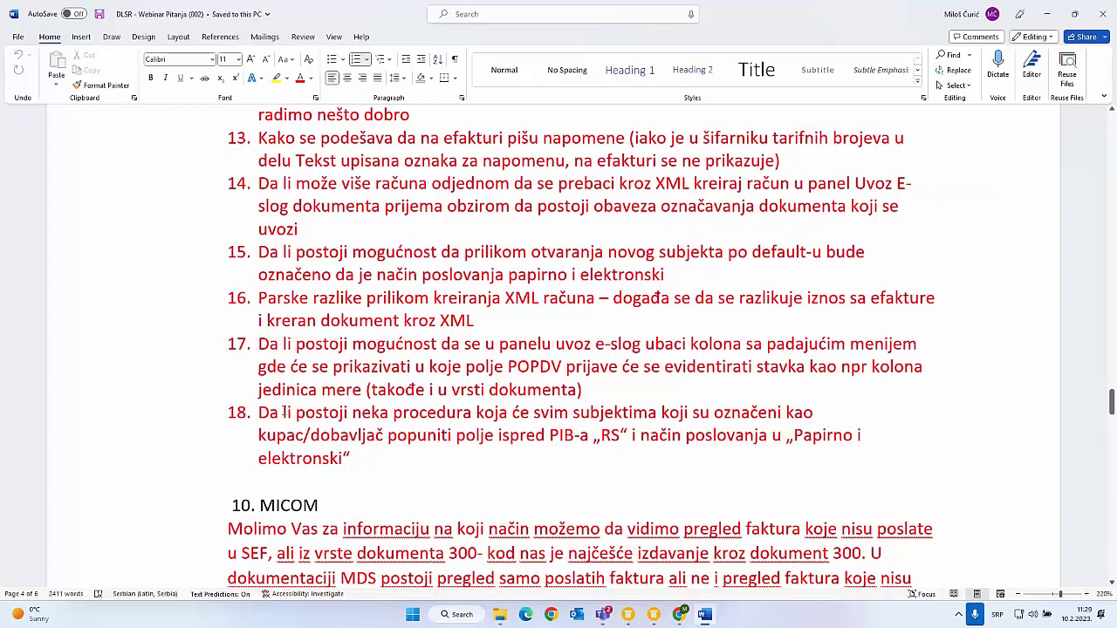
drag(296, 412, 630, 434)
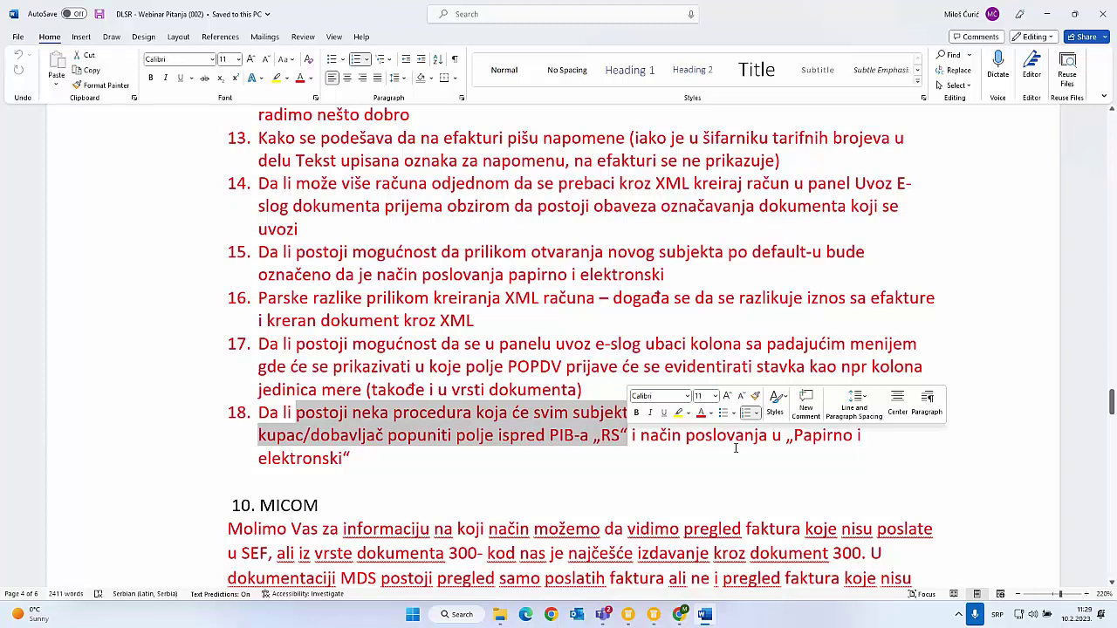
click(382, 461)
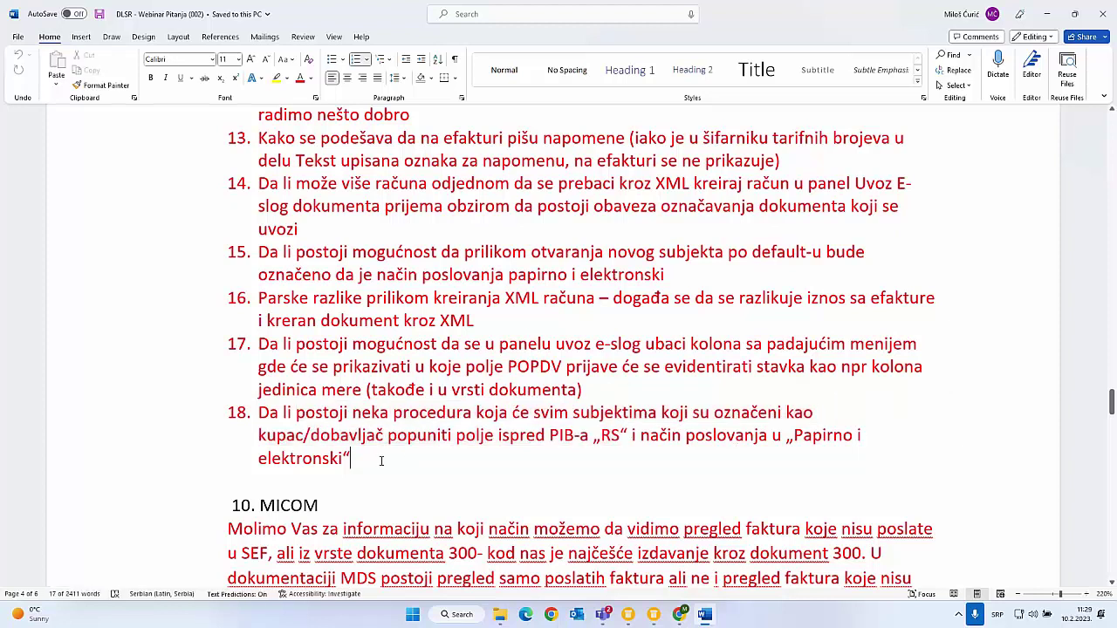
- Go to section 10, MICOM, and read the question about listing invoices that have not been sent to SEF
scroll(382, 461, down, 5)
scroll(381, 461, down, 1)
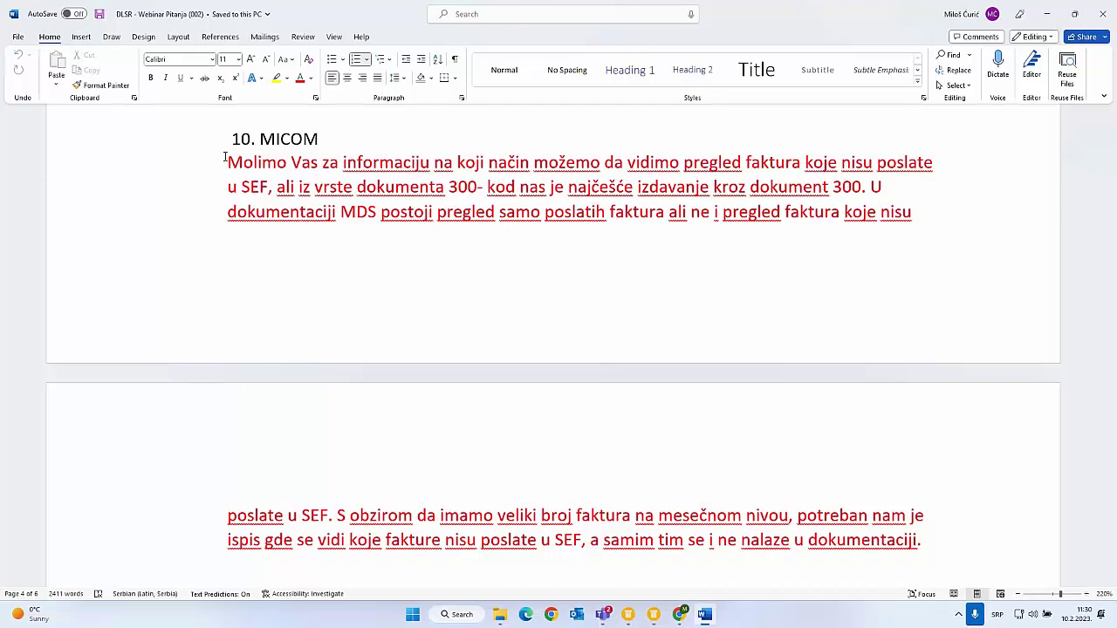
scroll(391, 466, down, 1)
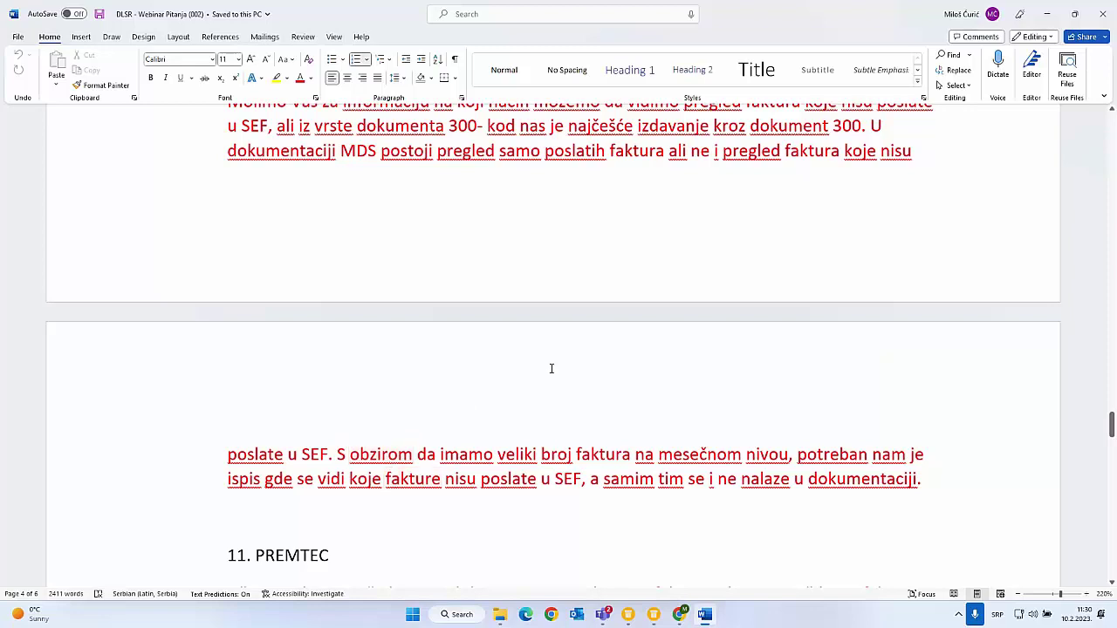
- Go to section 11, PREMTEC, and highlight the first part of question 1 on why a proforma number and date are required
scroll(552, 368, down, 1)
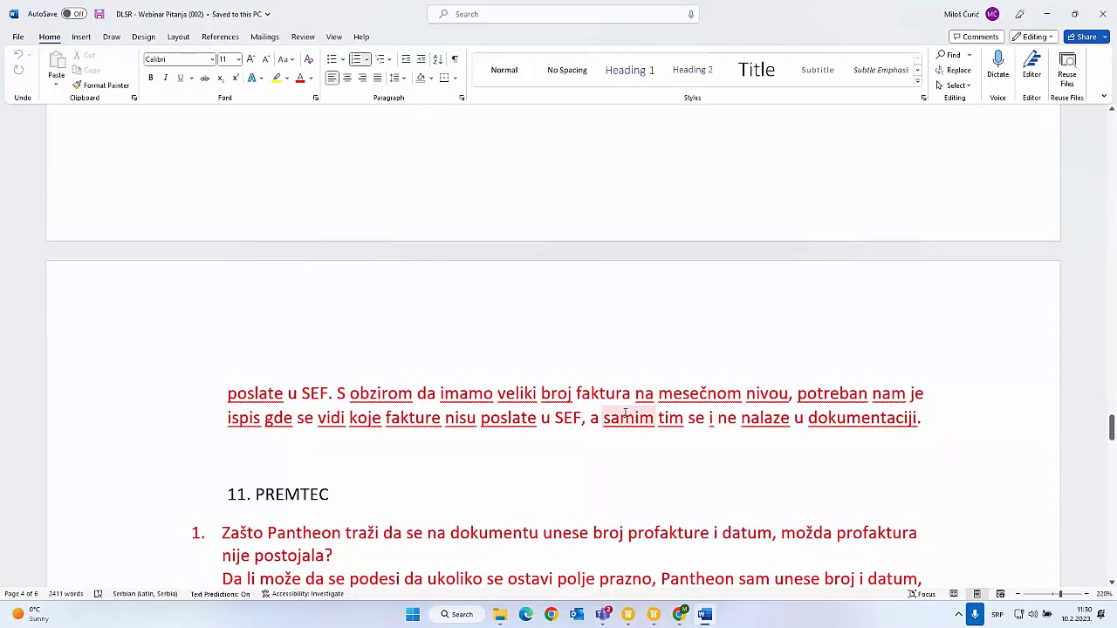
scroll(625, 413, down, 3)
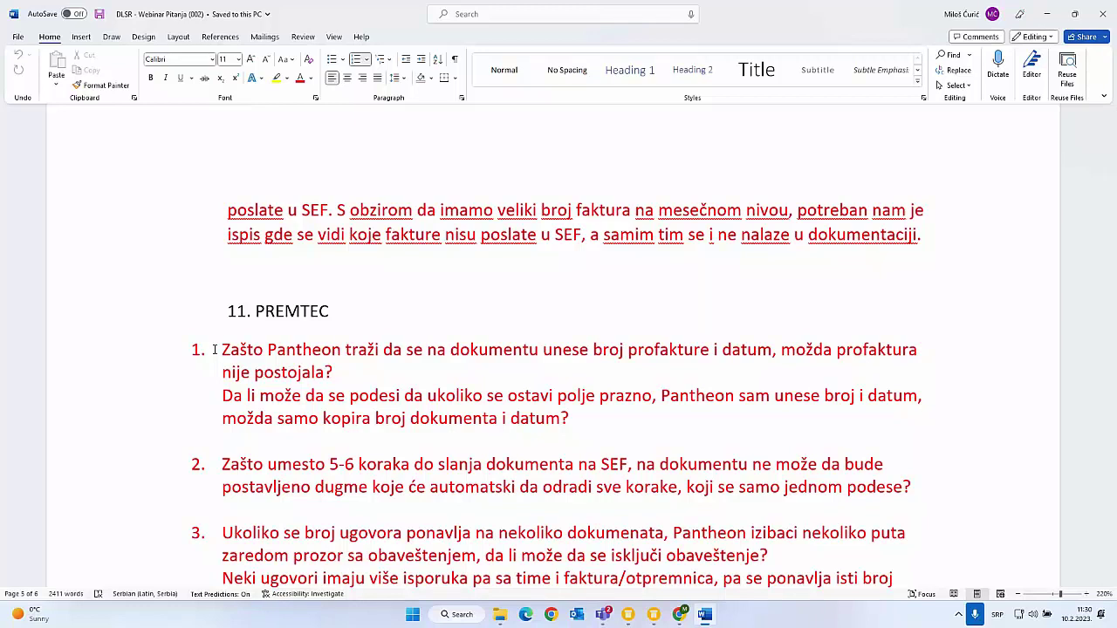
drag(214, 350, 189, 348)
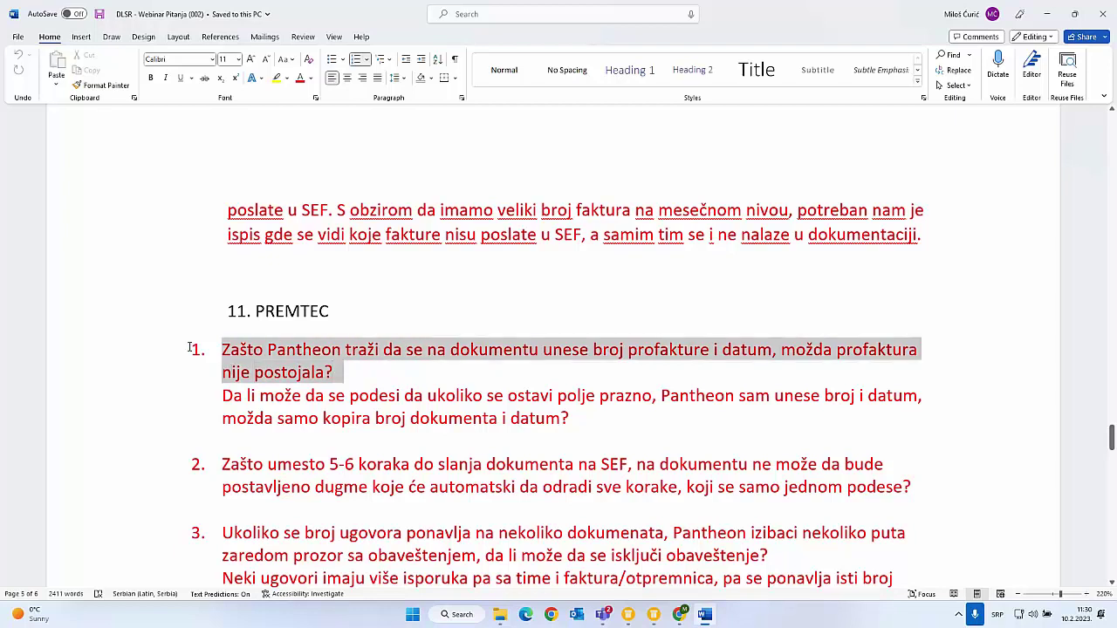
key(Right)
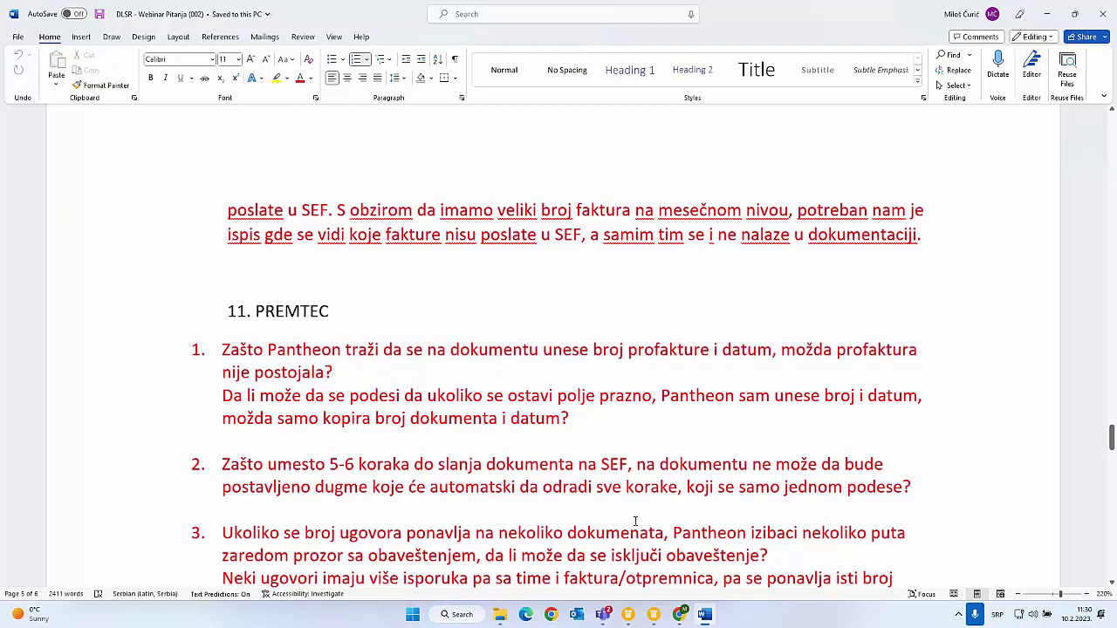
- Switch to PANTHEON, open document type 300's settings from the Veleprodaja document and enable the checkbox beside Dokument 1, Profaktura
key(alt+Tab)
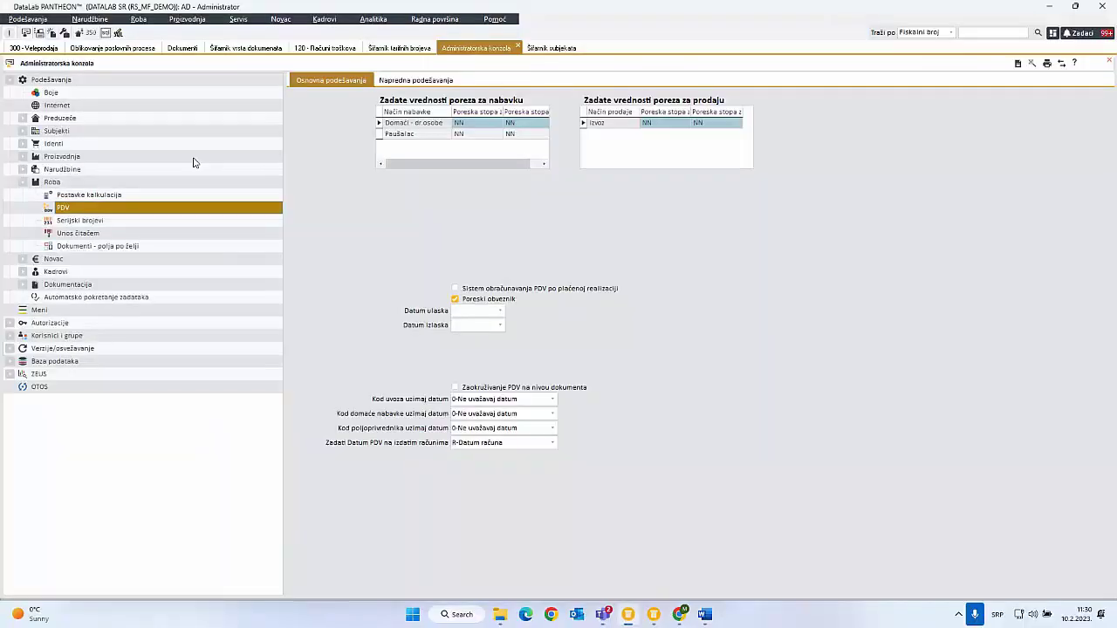
click(33, 48)
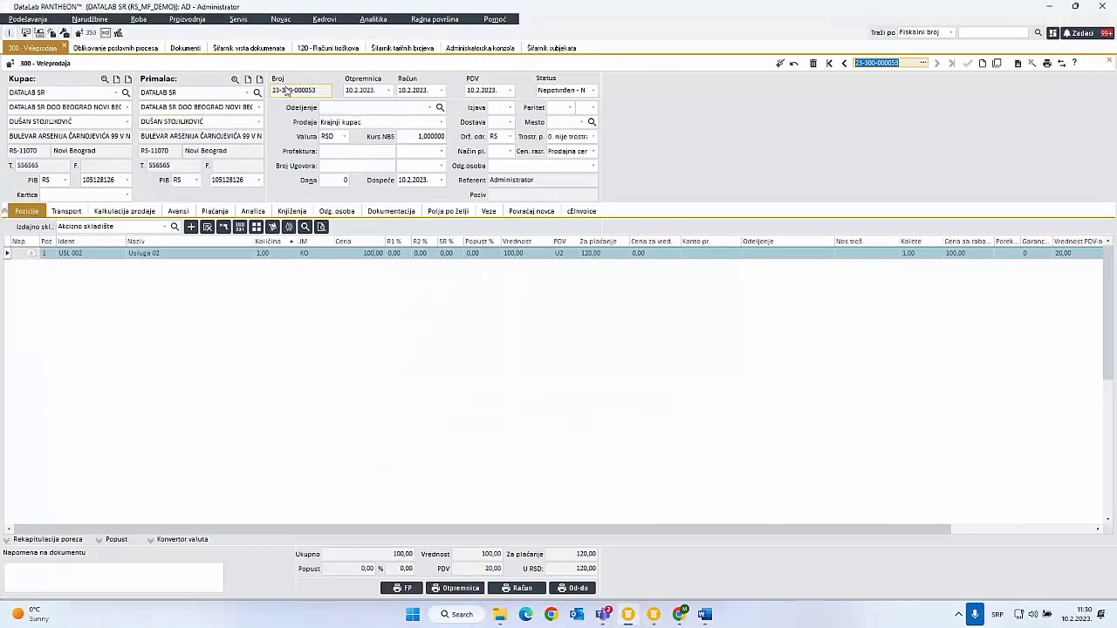
double_click(286, 90)
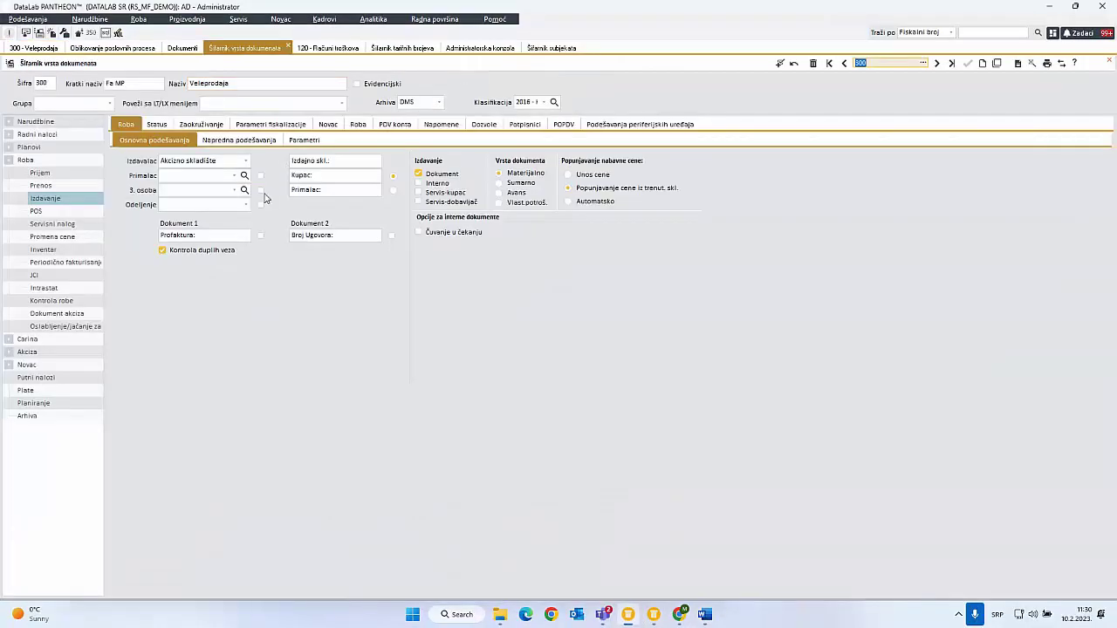
click(260, 236)
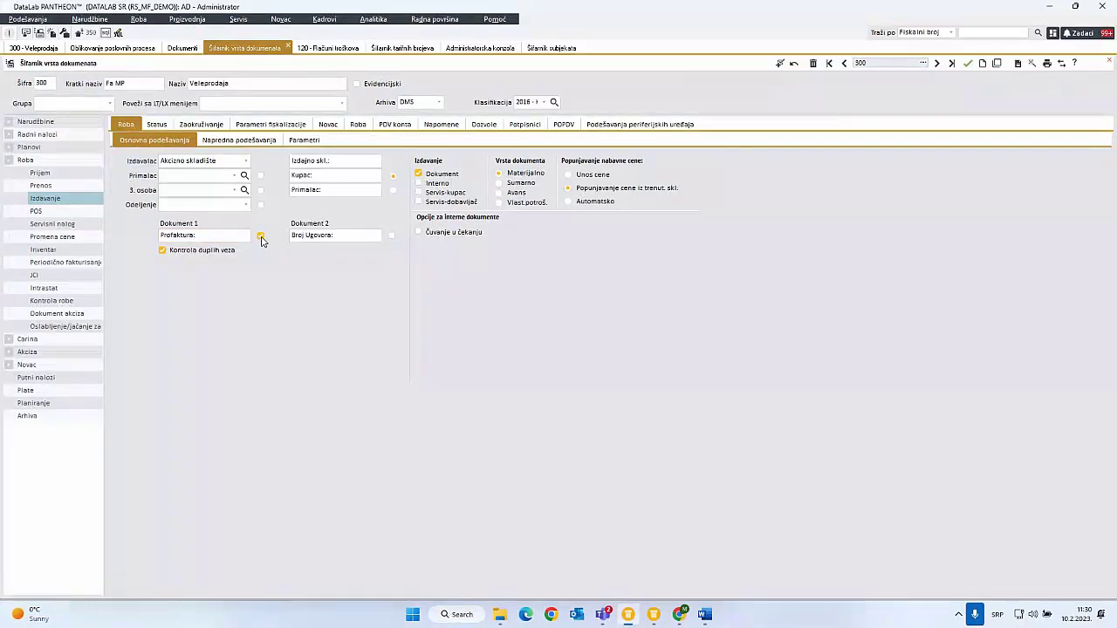
- Return to the Word question list and highlight the second part of PREMTEC question 1 on filling the empty number and date automatically
click(679, 615)
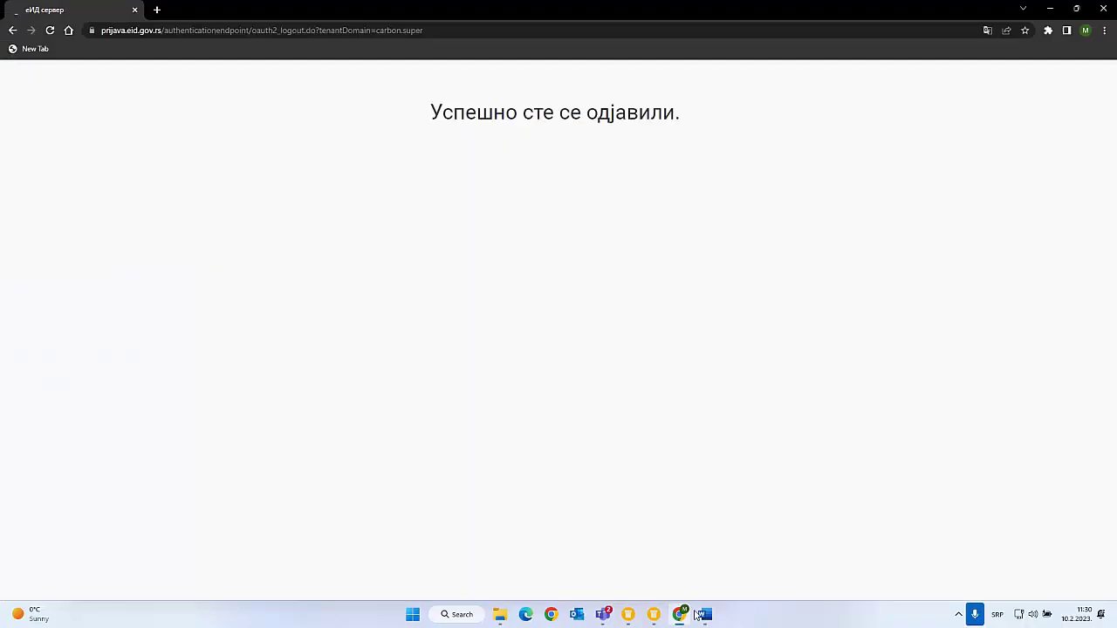
click(706, 615)
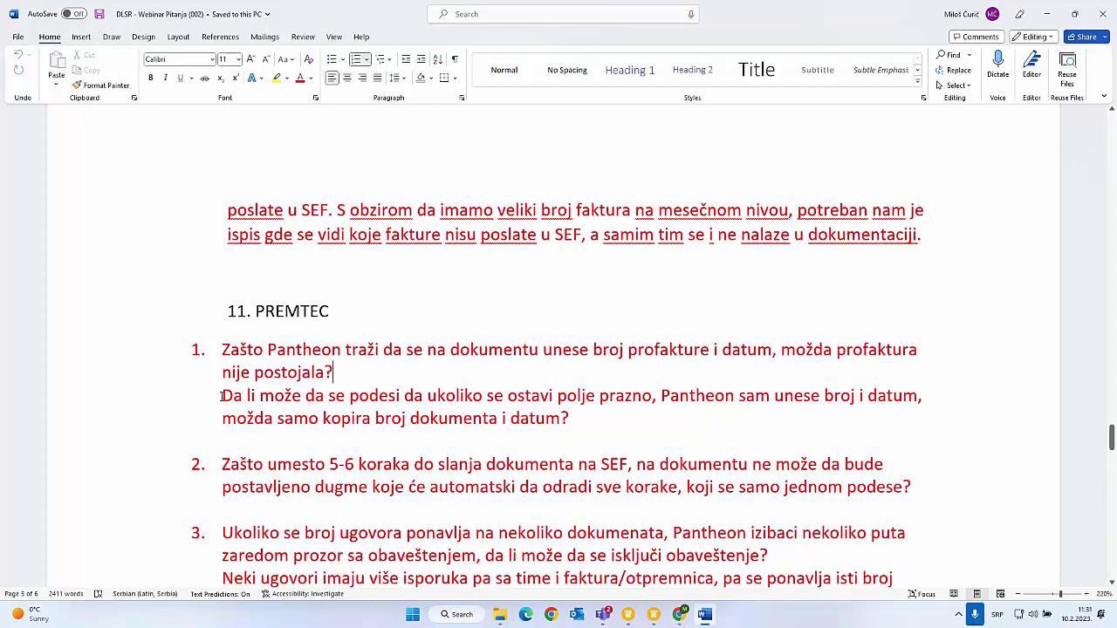
drag(222, 396, 913, 418)
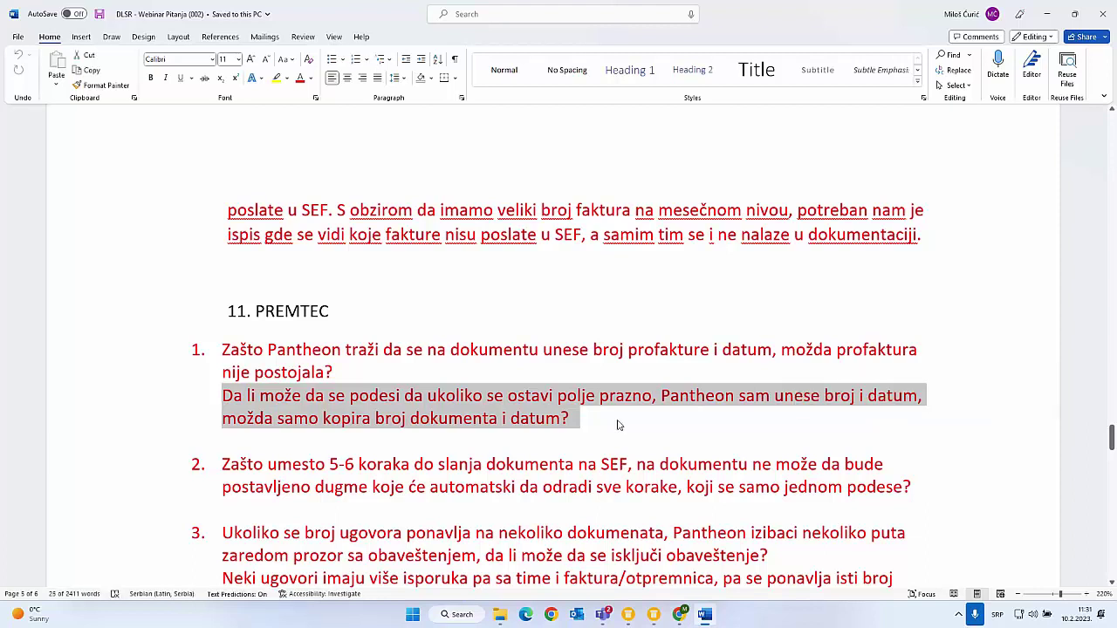
drag(616, 425, 222, 397)
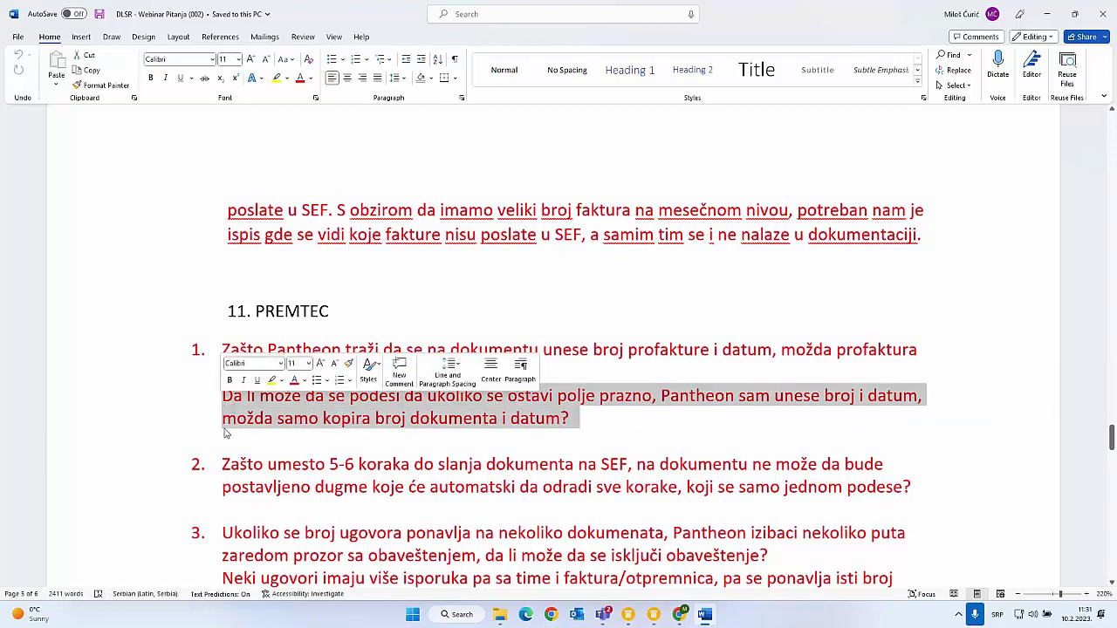
- Highlight PREMTEC questions 2 and 3 on sending to SEF with a single button and disabling the repeated contract number notice
scroll(245, 452, down, 2)
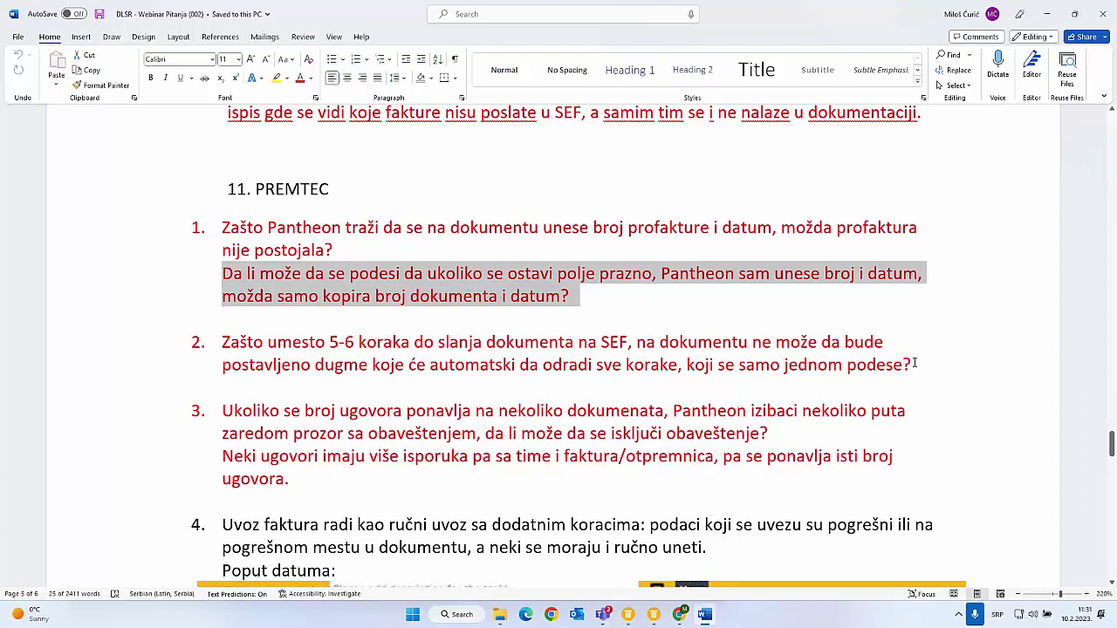
drag(915, 364, 136, 342)
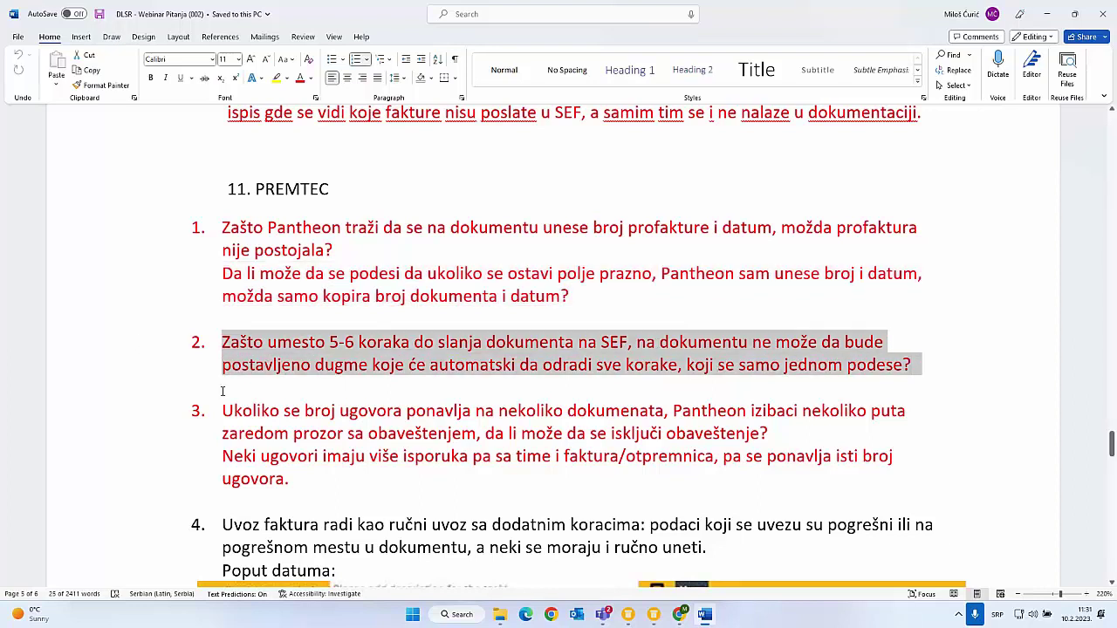
click(302, 377)
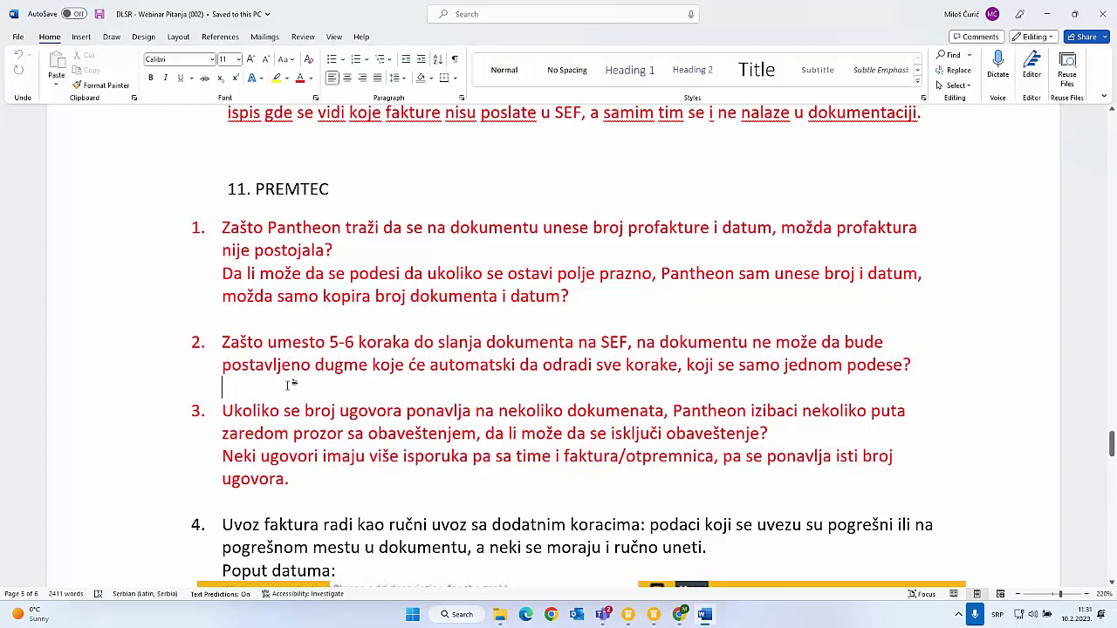
scroll(288, 384, down, 3)
drag(224, 290, 305, 357)
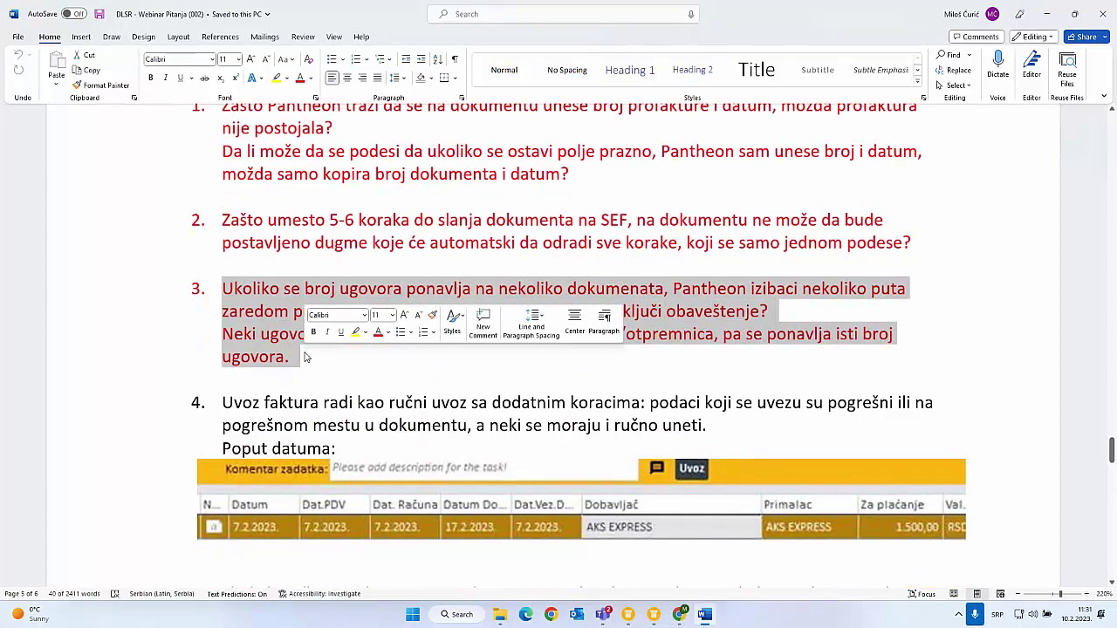
click(306, 357)
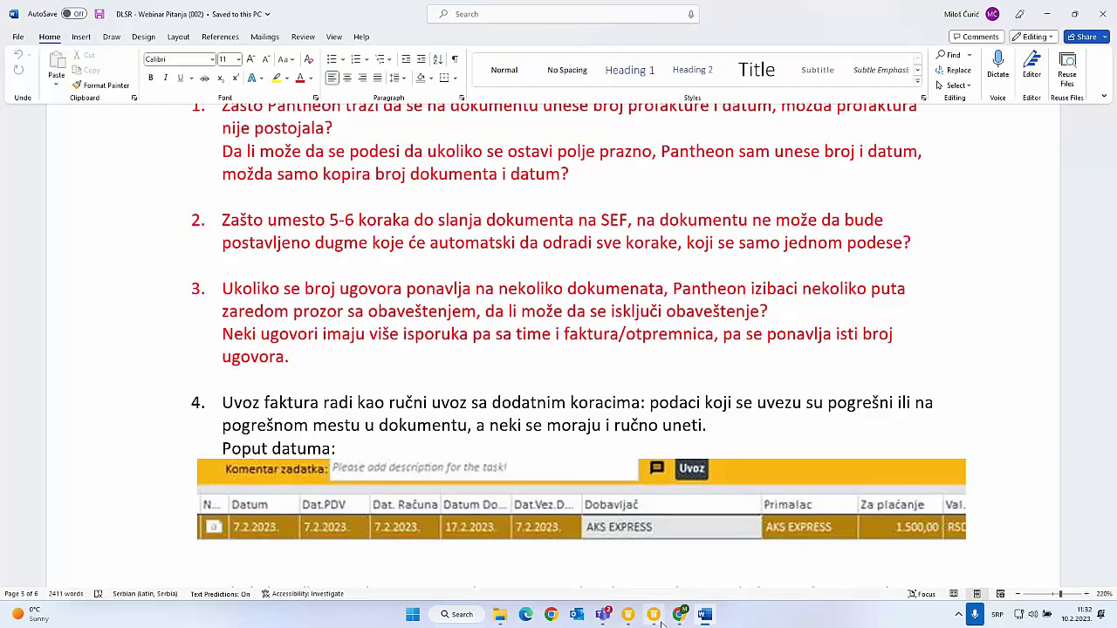
- Switch to the SYDNEY BETA PANTHEON and show the Parametri settings of document type 3000, opened from the Veleprodaja document
mouse_move(660, 622)
click(606, 560)
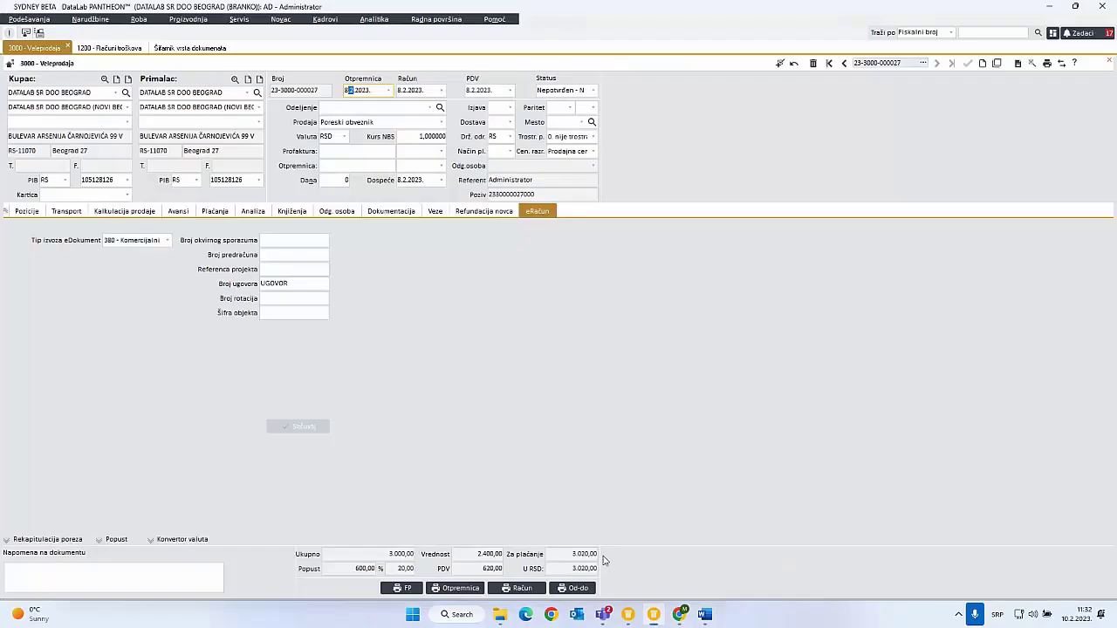
double_click(290, 98)
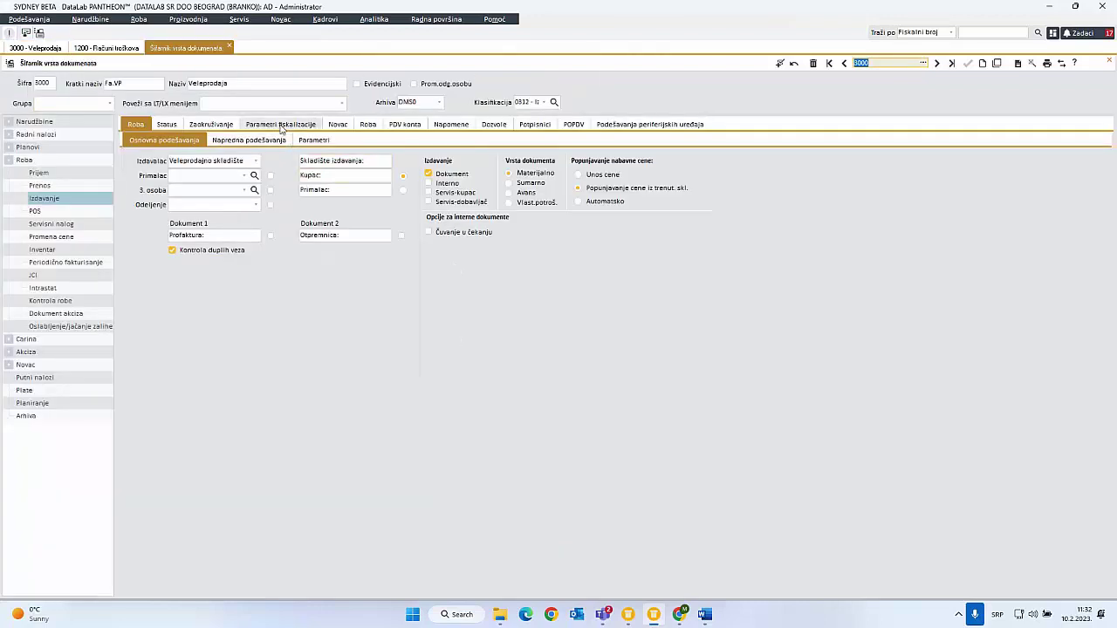
click(314, 140)
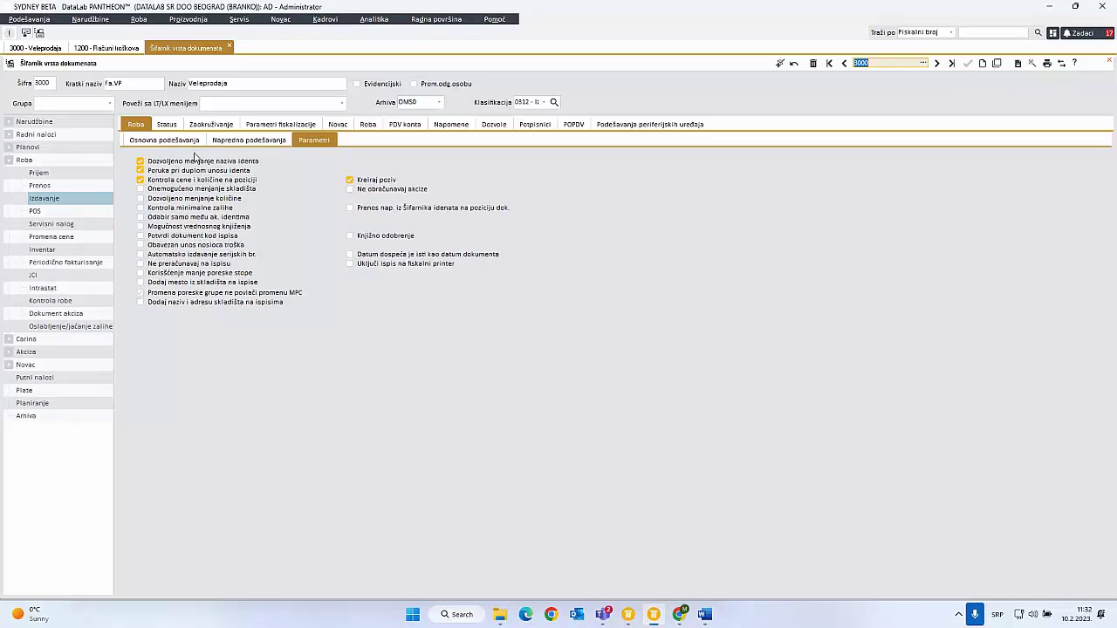
- Return to the Word question list and highlight the part of PREMTEC question 4 on items assigned automatically during invoice import
click(657, 621)
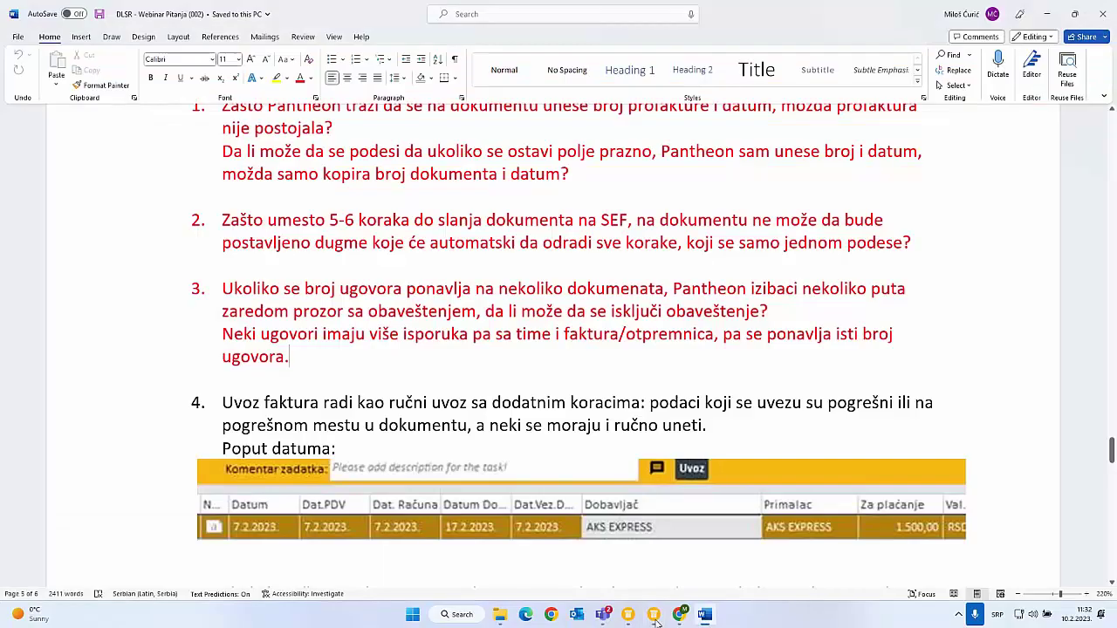
scroll(187, 305, down, 5)
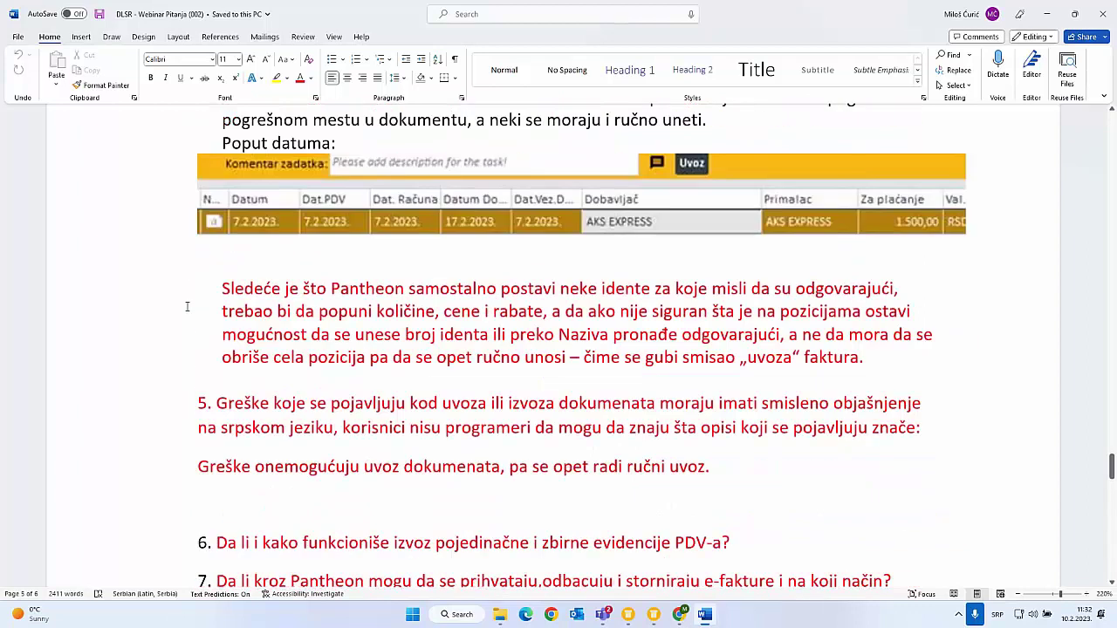
scroll(187, 307, up, 1)
scroll(187, 306, down, 1)
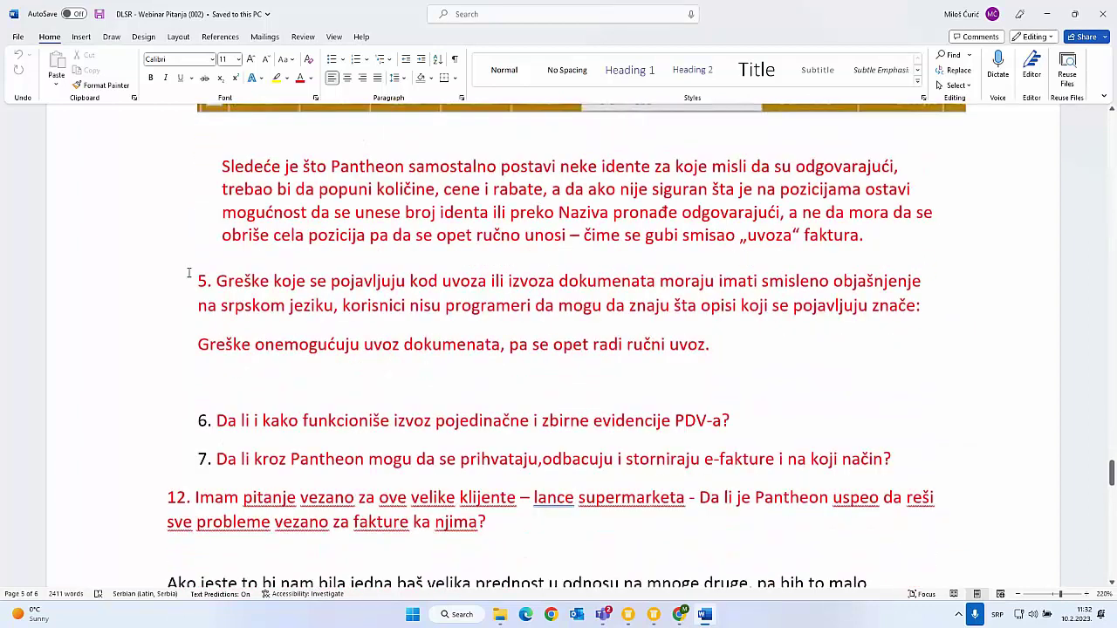
scroll(189, 272, up, 2)
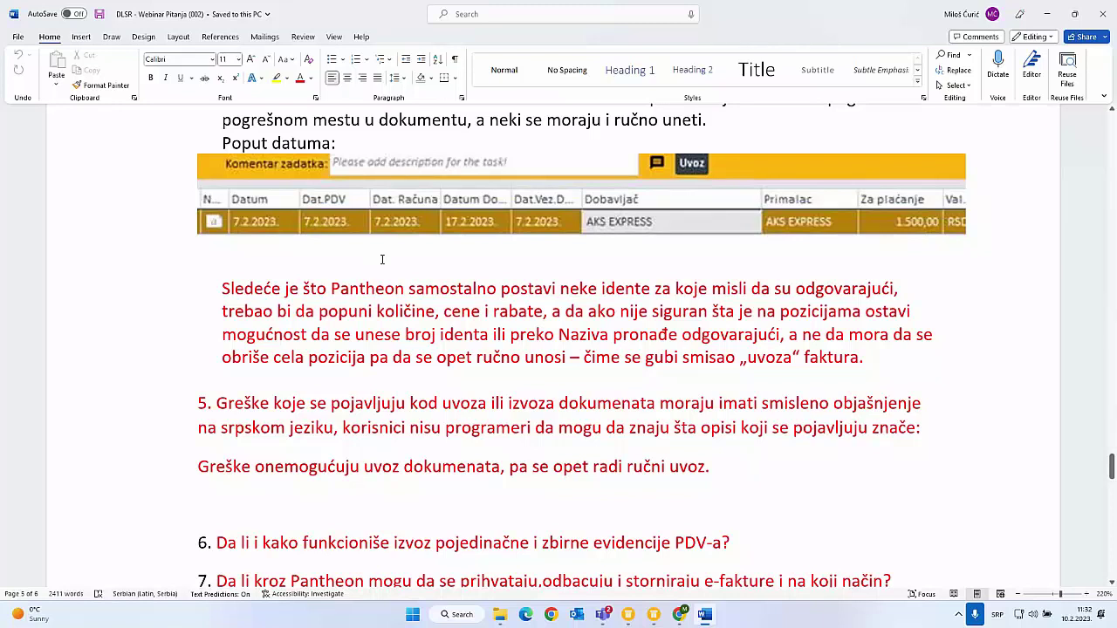
drag(224, 307, 943, 368)
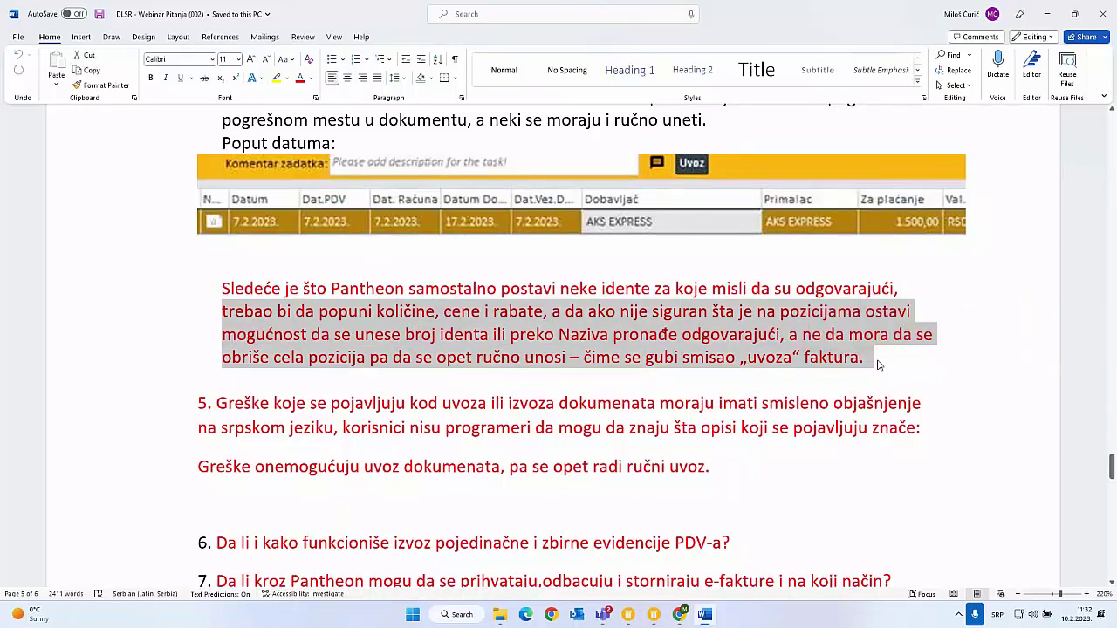
click(942, 368)
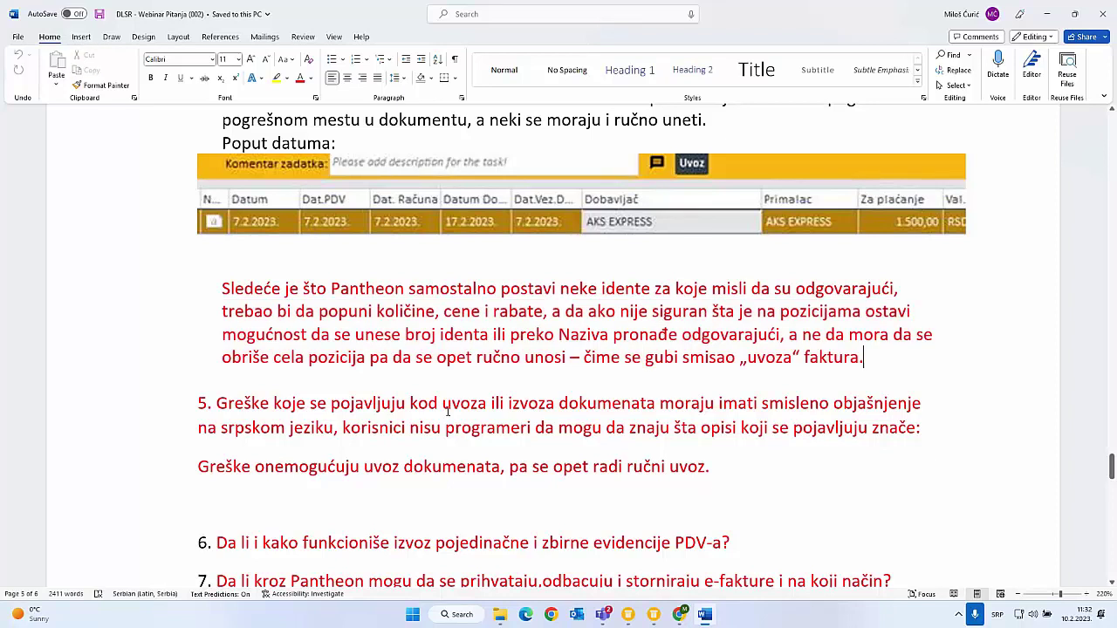
- Highlight PREMTEC questions 5 and 6 on understandable import and export error messages and exporting individual and summary VAT records
scroll(447, 410, down, 3)
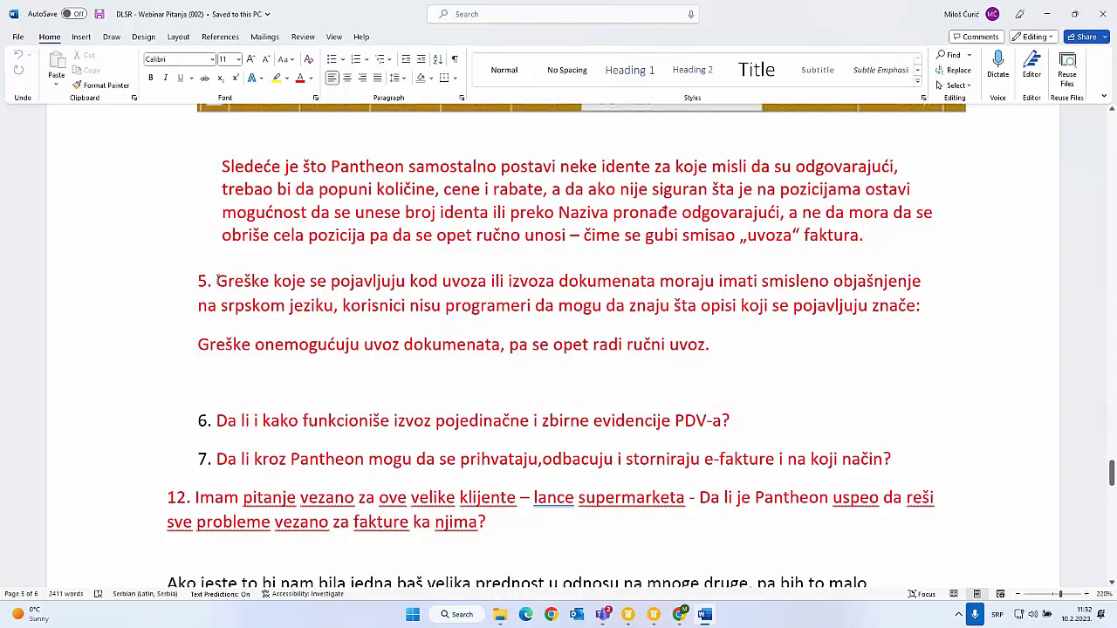
drag(270, 280, 922, 309)
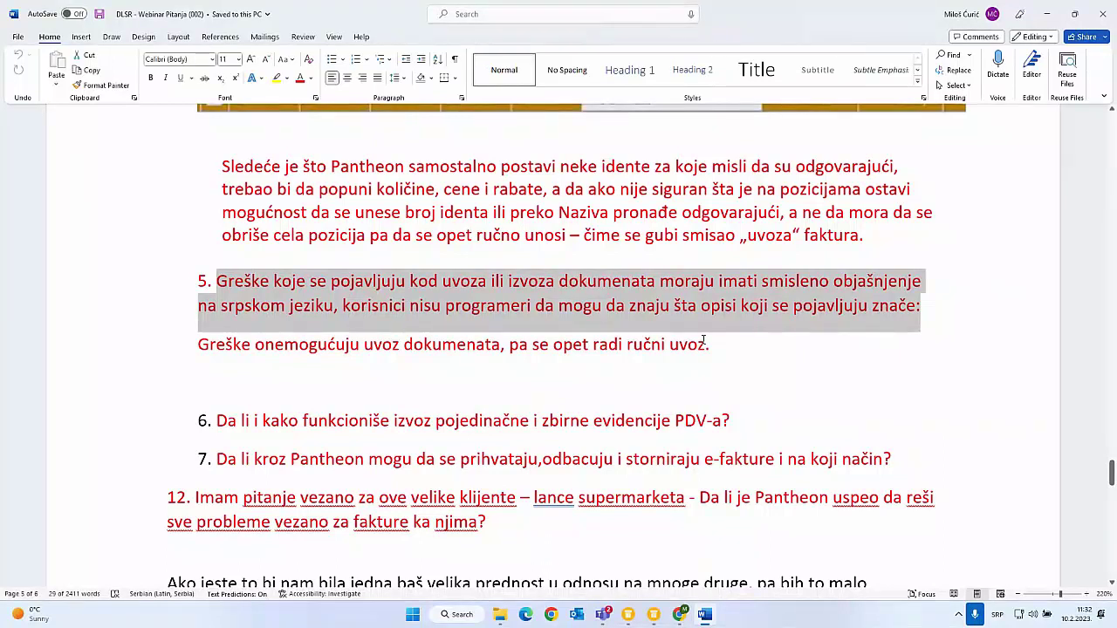
scroll(703, 340, down, 3)
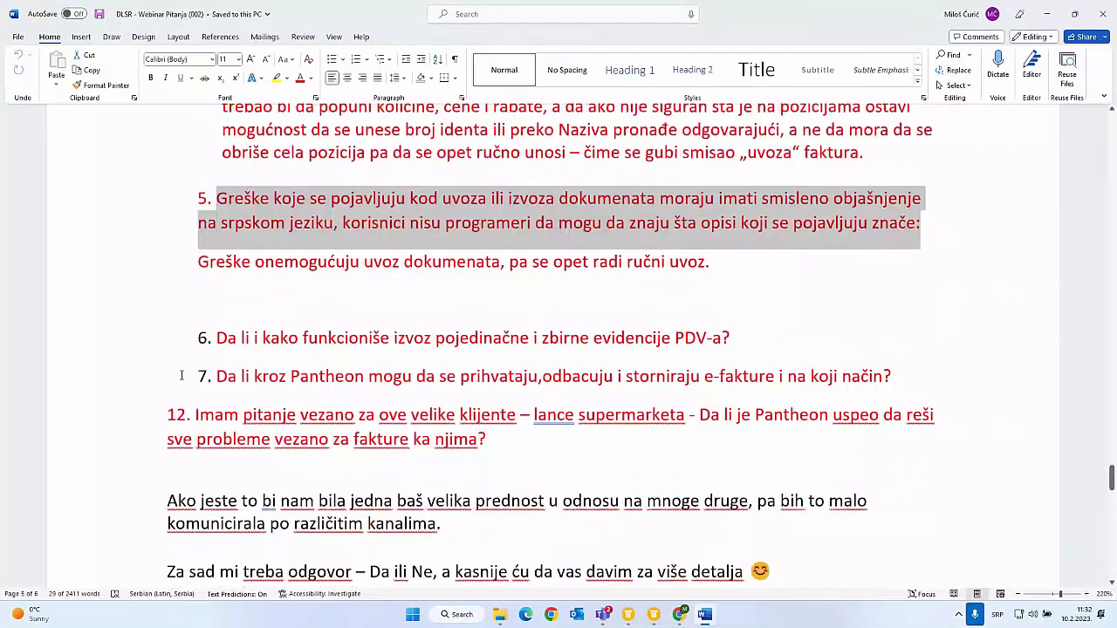
drag(222, 301, 744, 306)
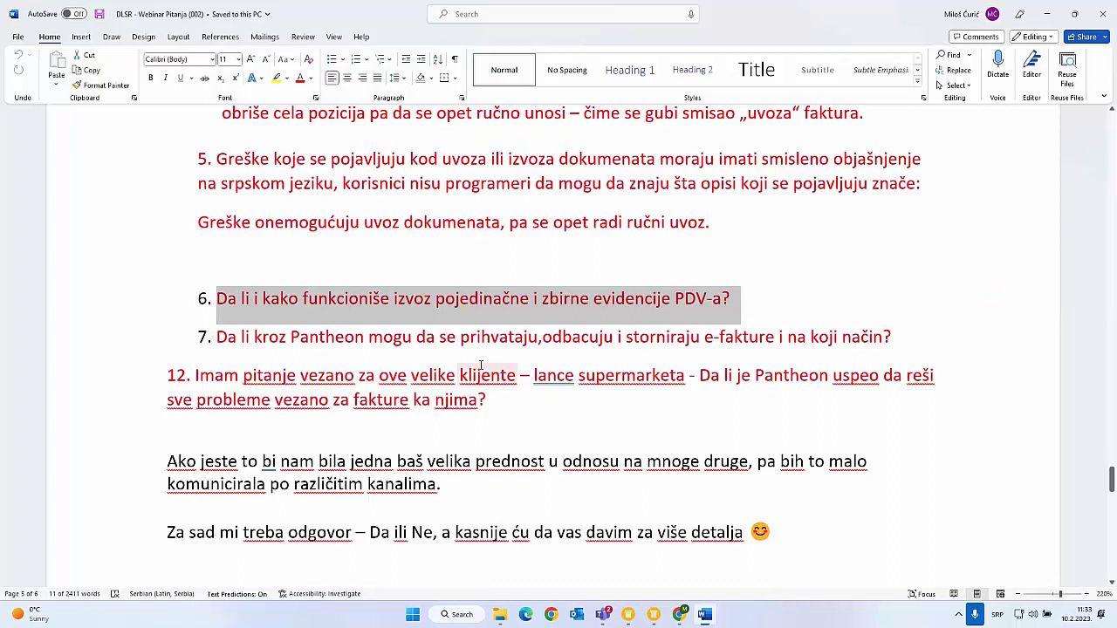
- Highlight PREMTEC question 7 on accepting, rejecting and cancelling e-invoices through Pantheon, up to the part on rejecting
drag(217, 337, 895, 342)
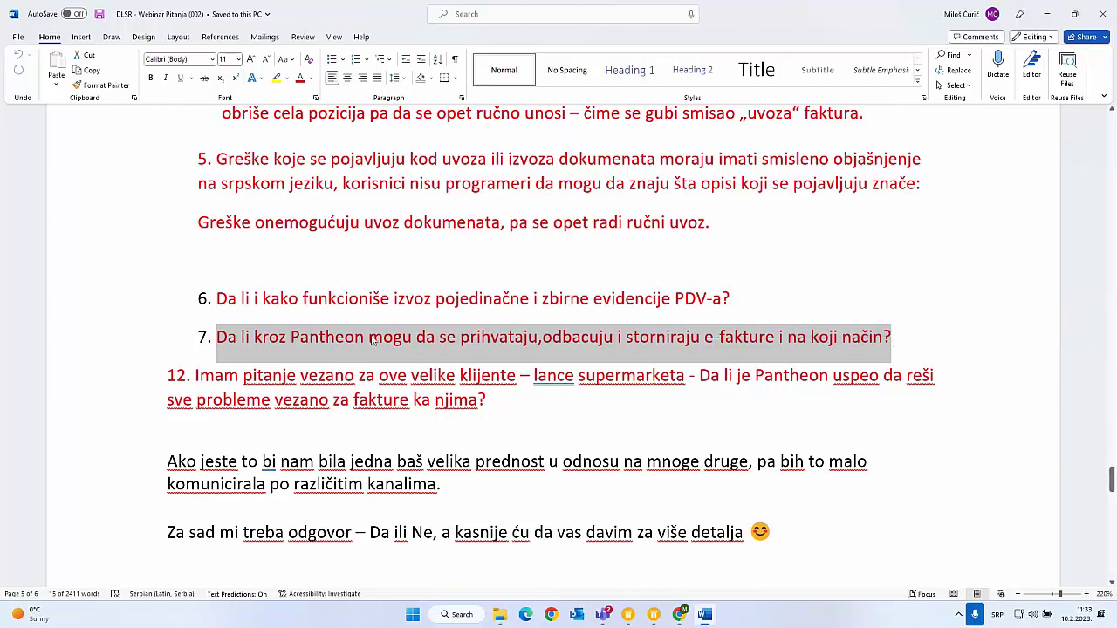
click(450, 336)
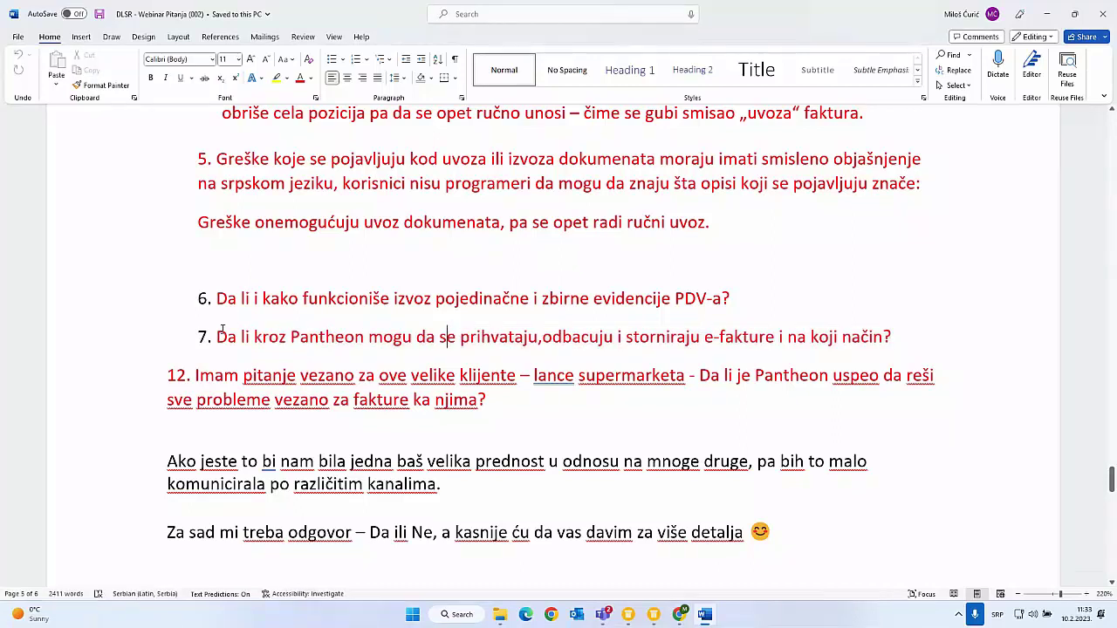
drag(217, 336, 629, 326)
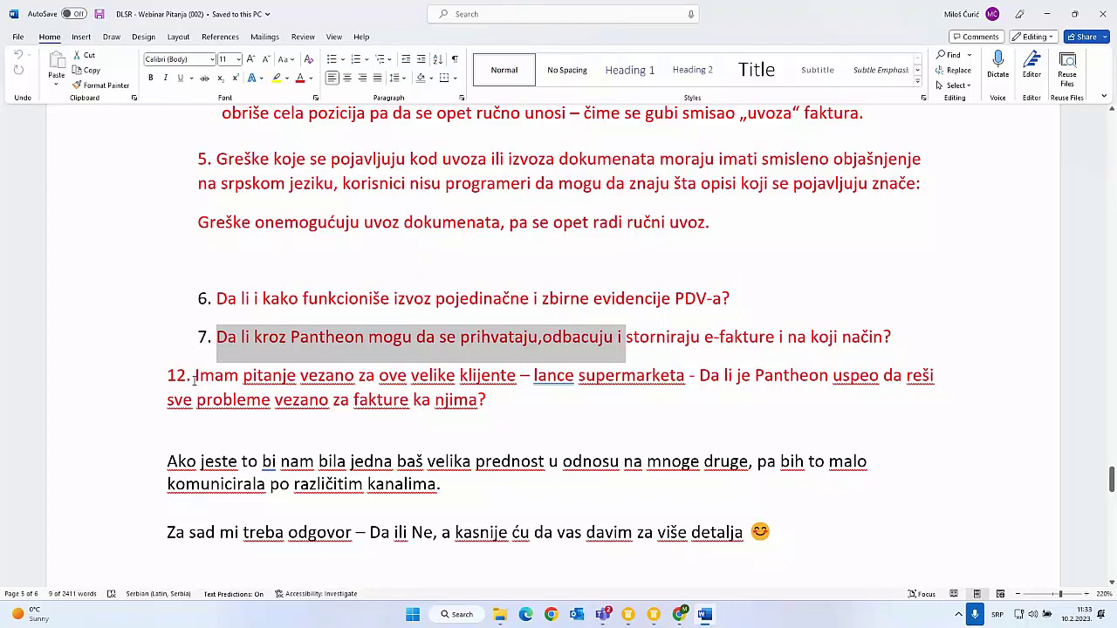
- Highlight question 12 on invoices to supermarket chains and go to question 13 on sending invoices with advance closing to SEF
drag(193, 377, 503, 403)
click(503, 403)
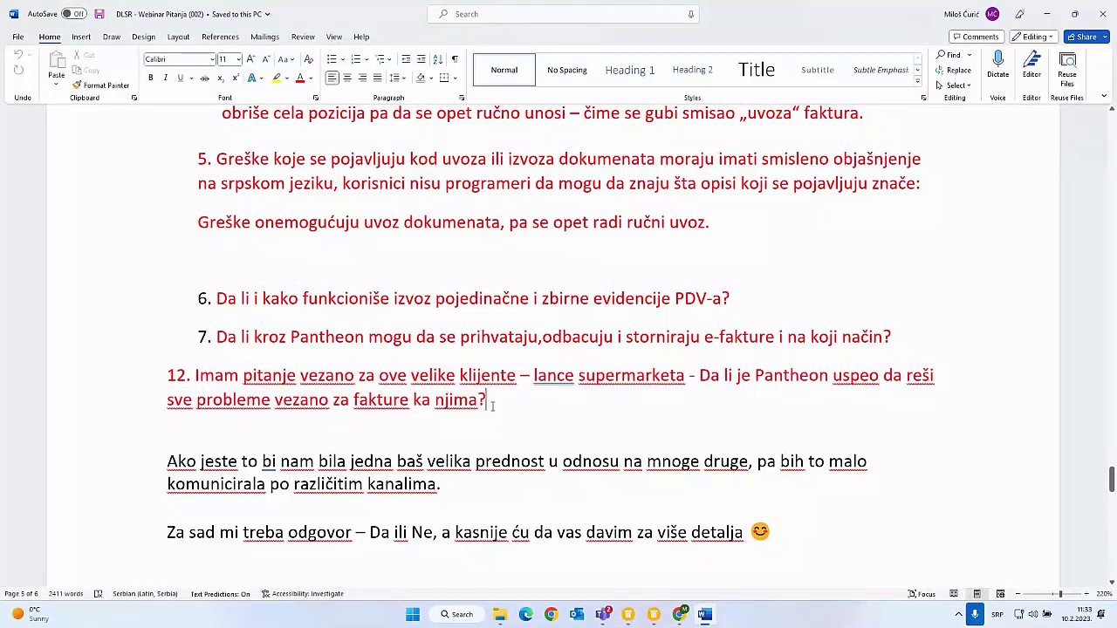
scroll(492, 406, down, 3)
scroll(493, 406, down, 8)
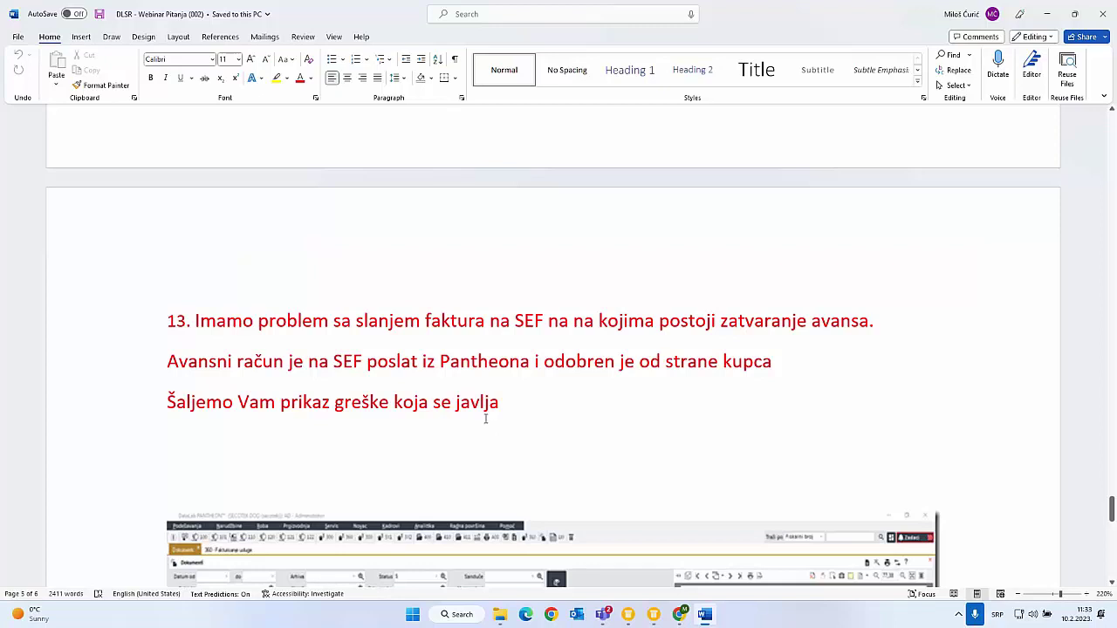
- Review question 13 and its attached screenshot of the error raised when sending an invoice with advance closing to SEF
scroll(428, 334, down, 1)
scroll(428, 336, down, 1)
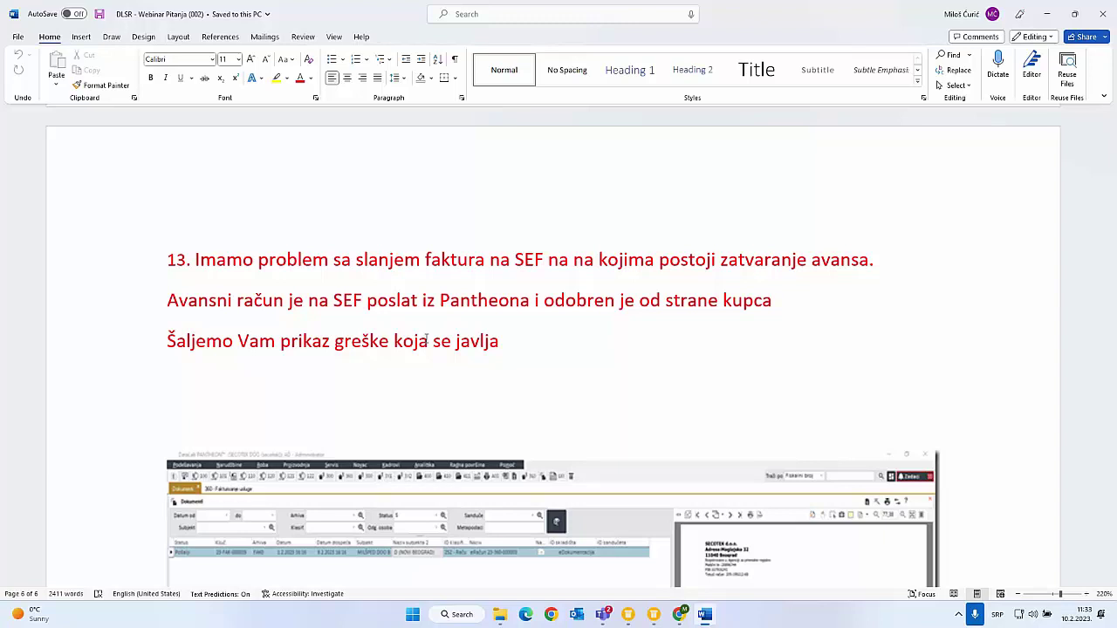
scroll(427, 340, down, 5)
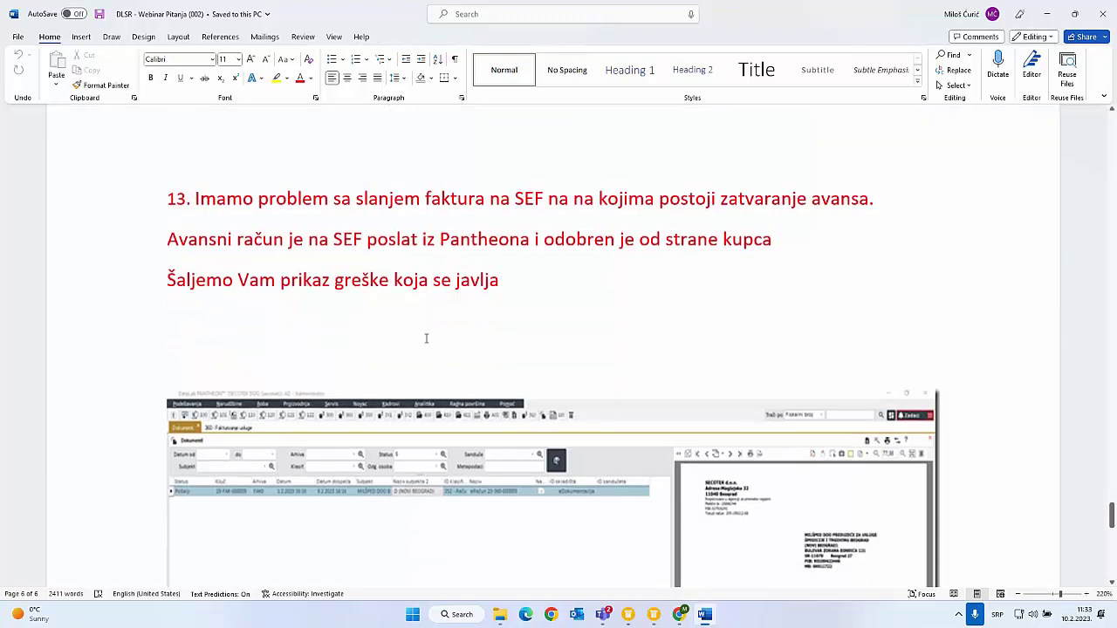
scroll(427, 341, down, 2)
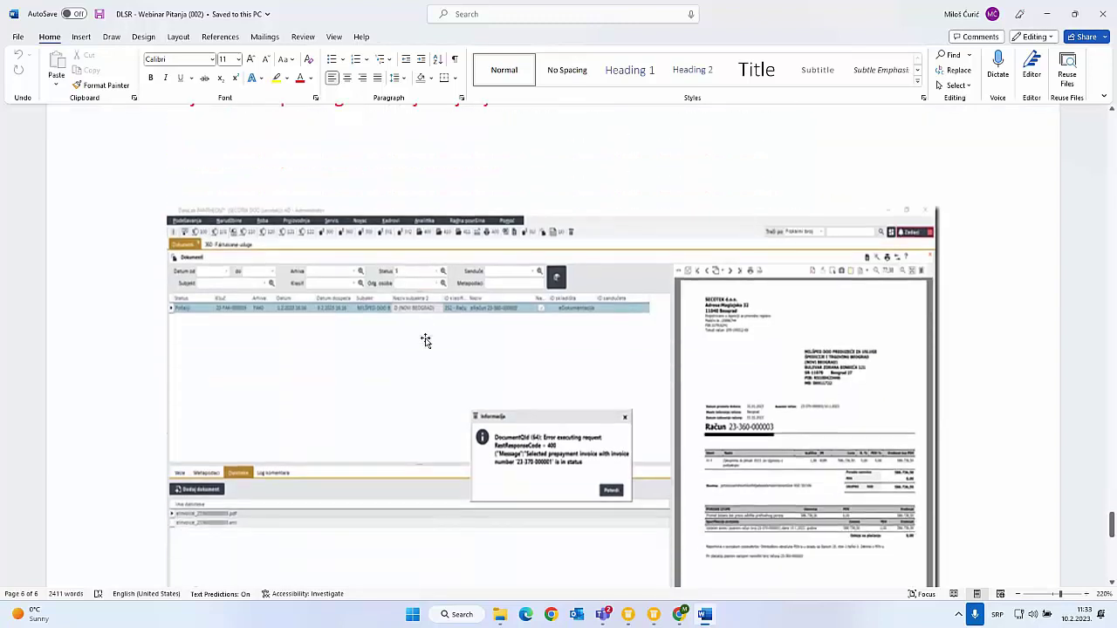
click(426, 341)
scroll(111, 378, down, 8)
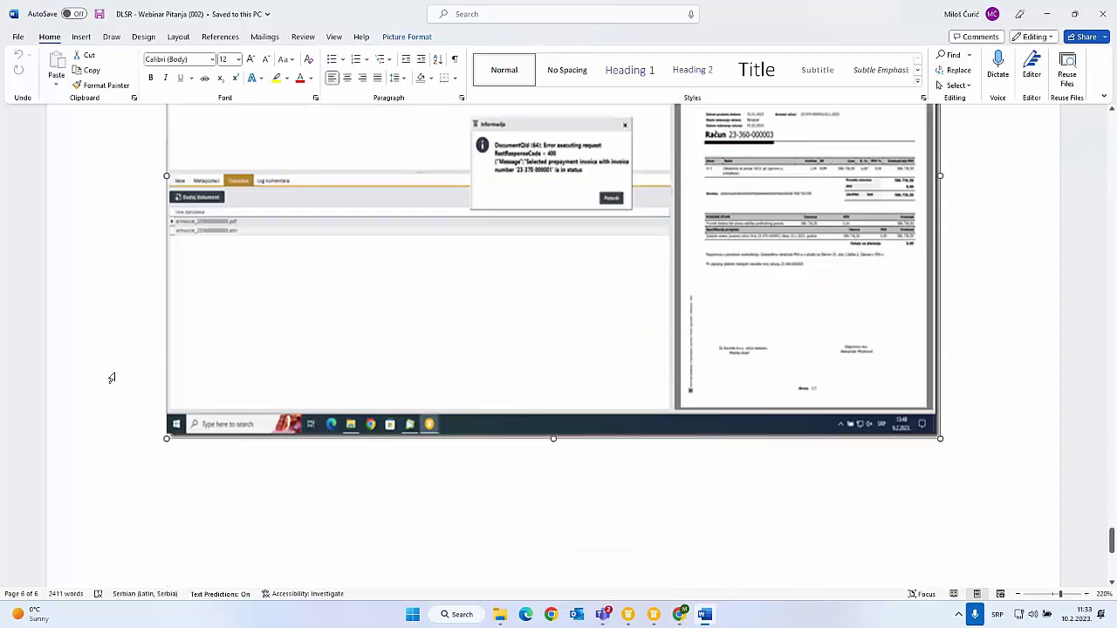
scroll(112, 378, down, 10)
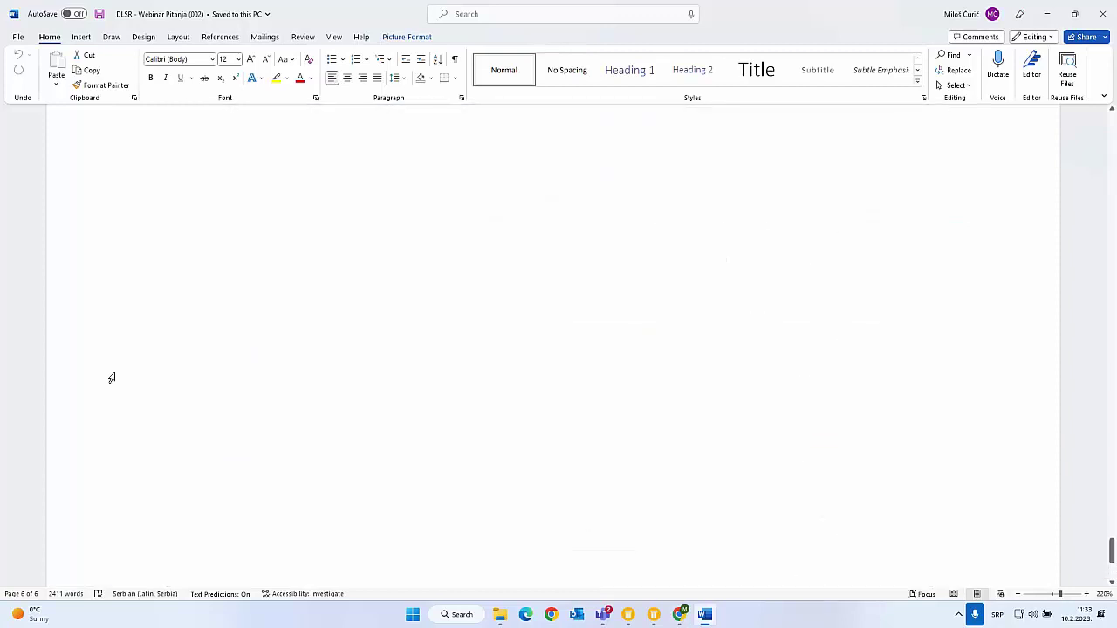
scroll(112, 378, up, 10)
scroll(116, 394, up, 7)
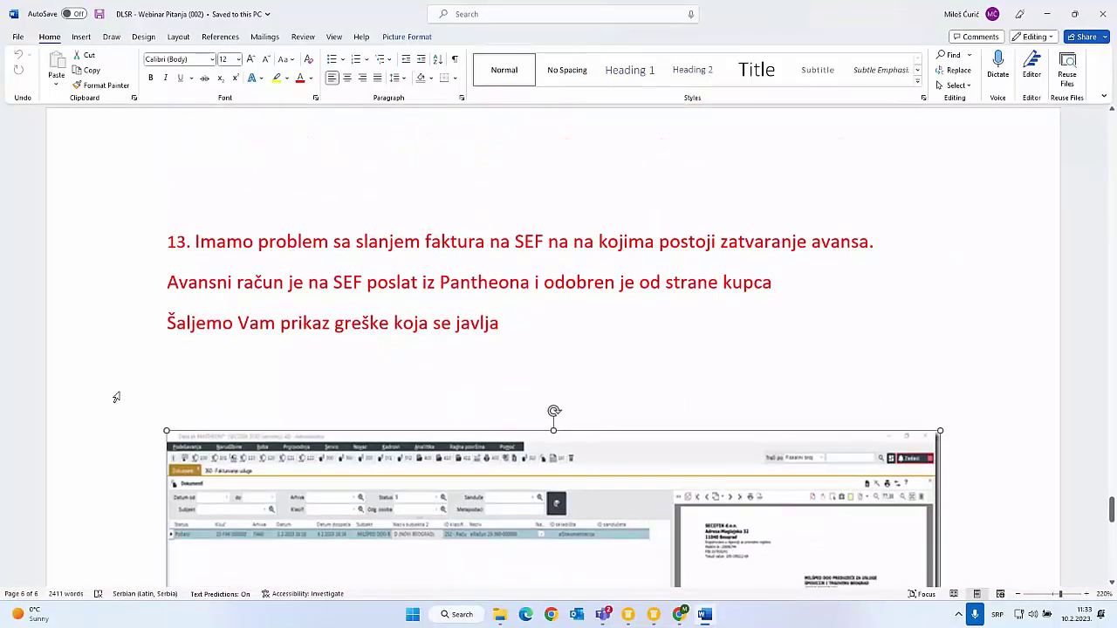
scroll(116, 394, up, 1)
scroll(190, 417, down, 4)
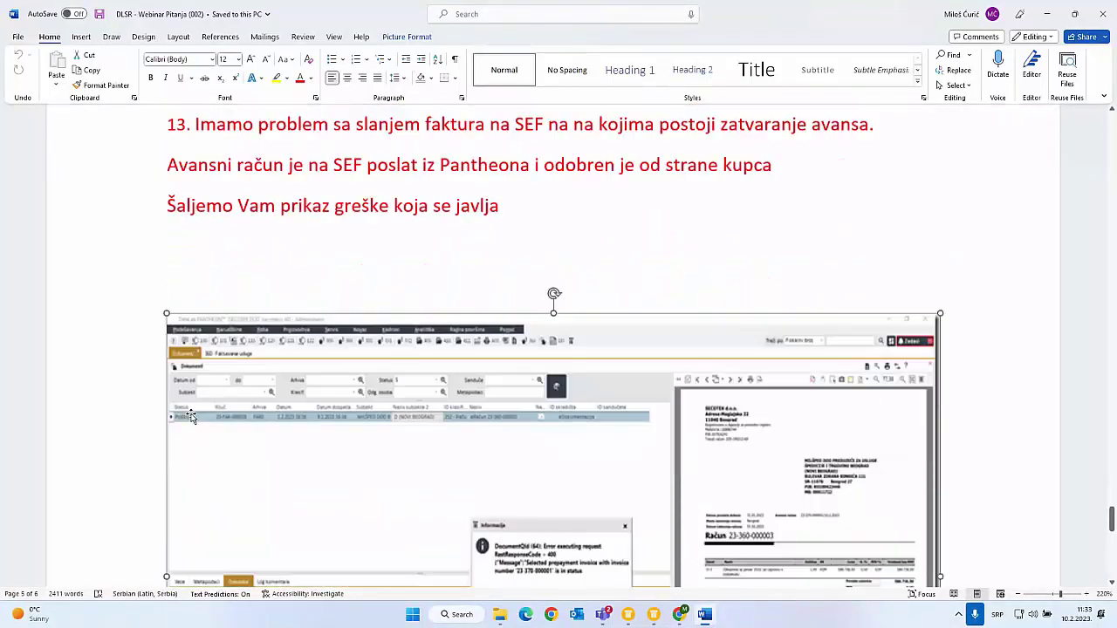
scroll(152, 430, down, 4)
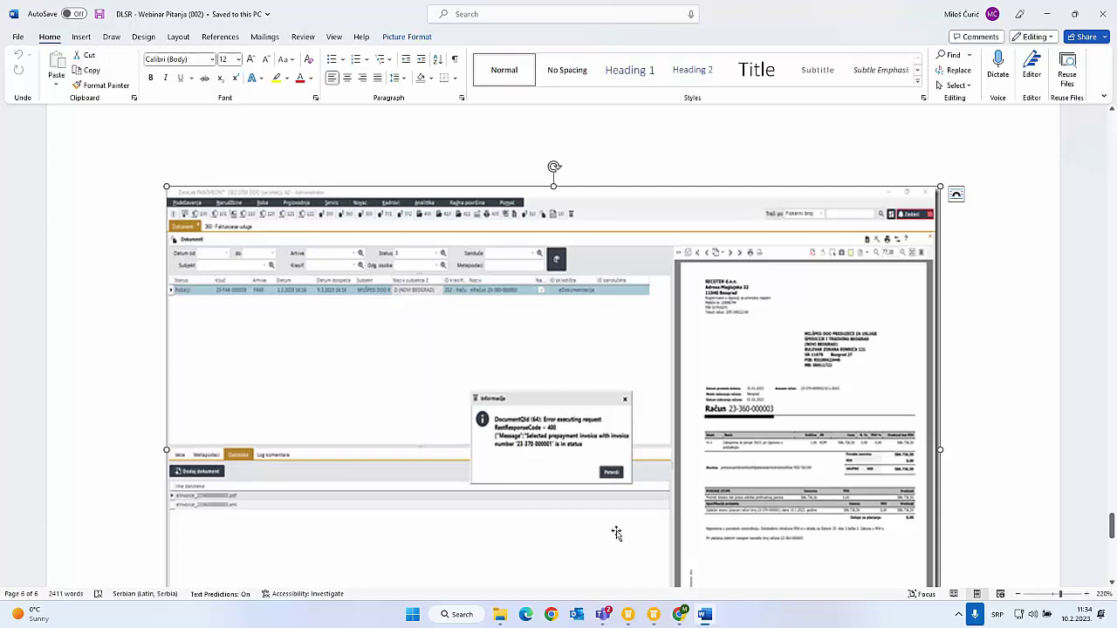
- Switch to the Teams meeting to check the participants' Q&A questions and minimise the meeting window
mouse_move(605, 617)
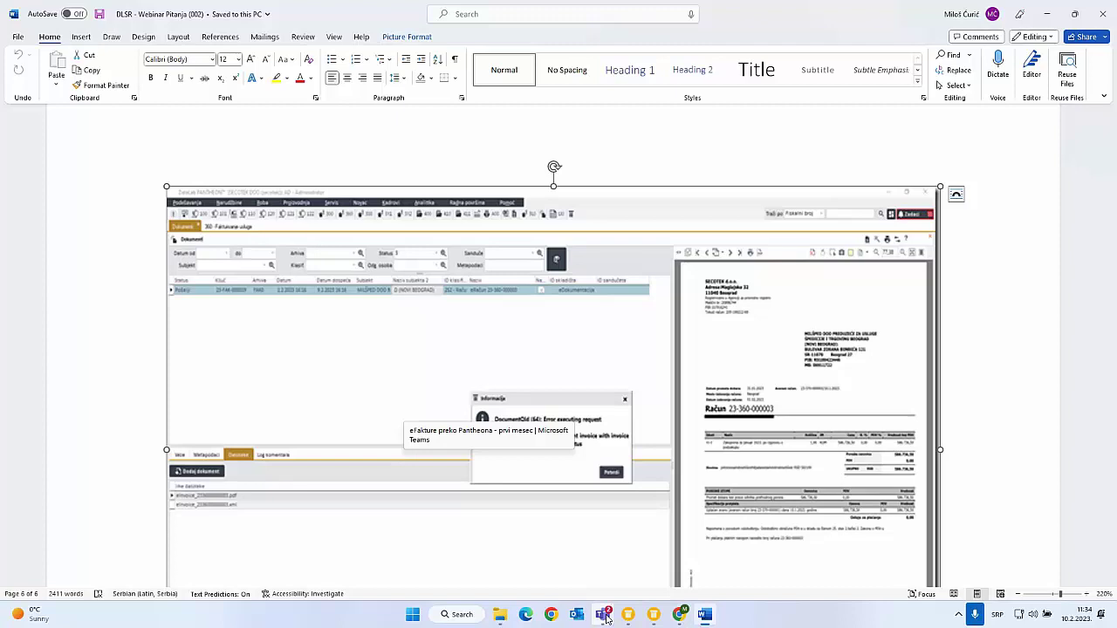
click(606, 618)
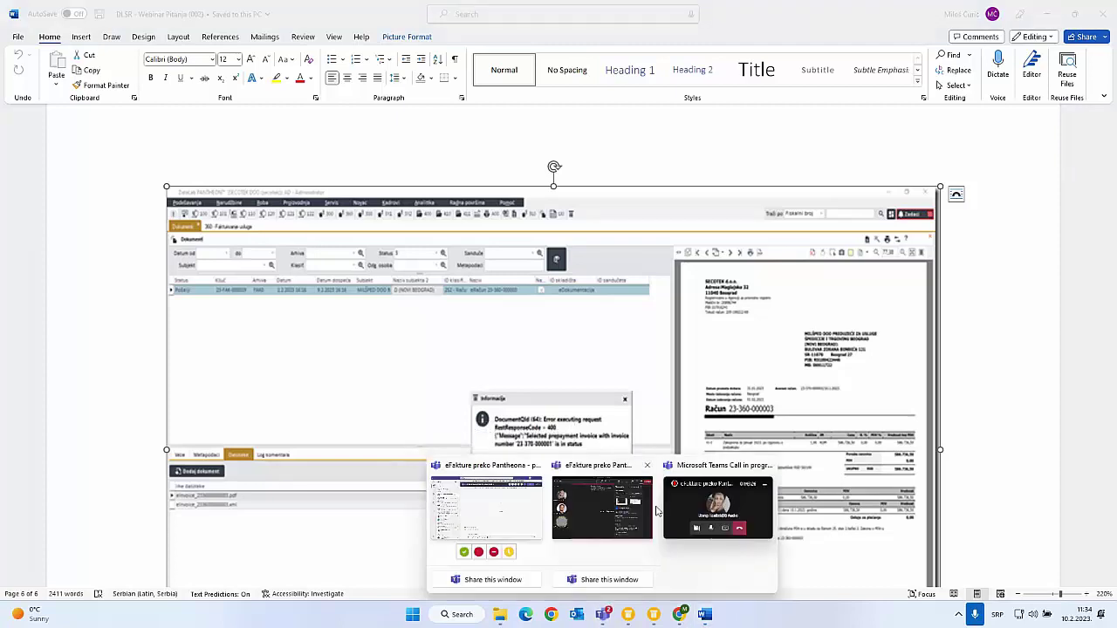
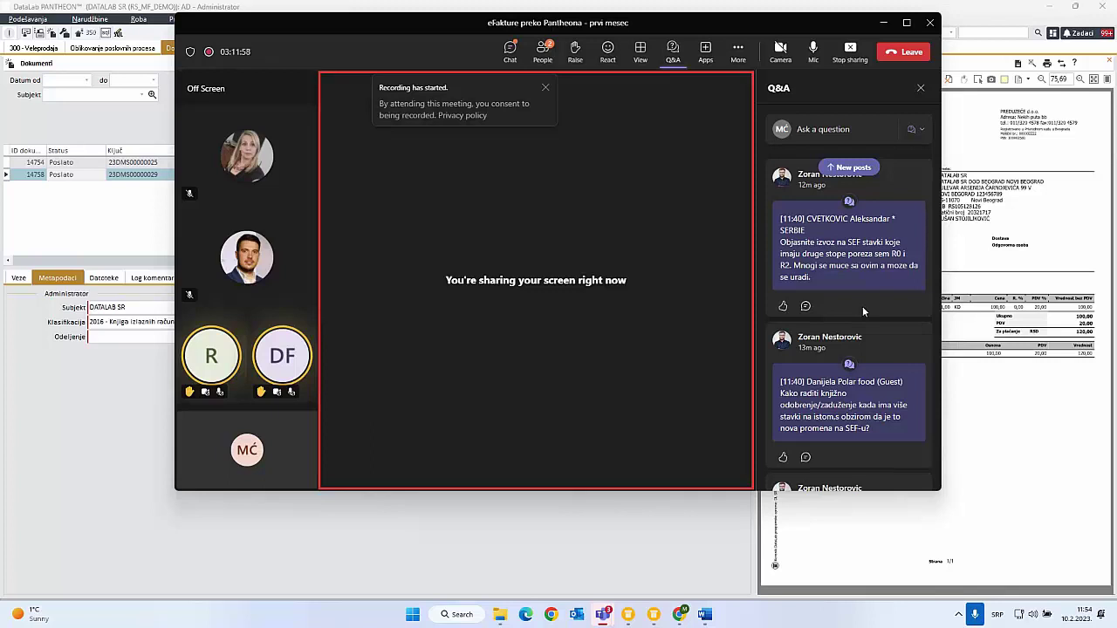
click(885, 21)
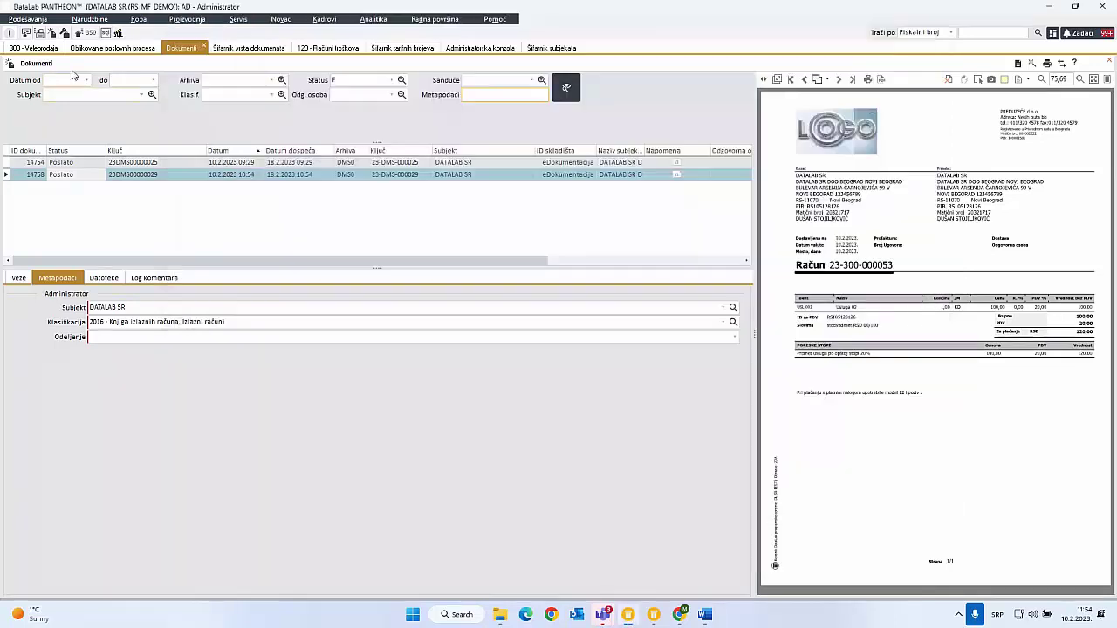
- Open the tariff number register from the VAT code of the 300 - Veleprodaja invoice item and slightly widen the Tekst column
click(31, 49)
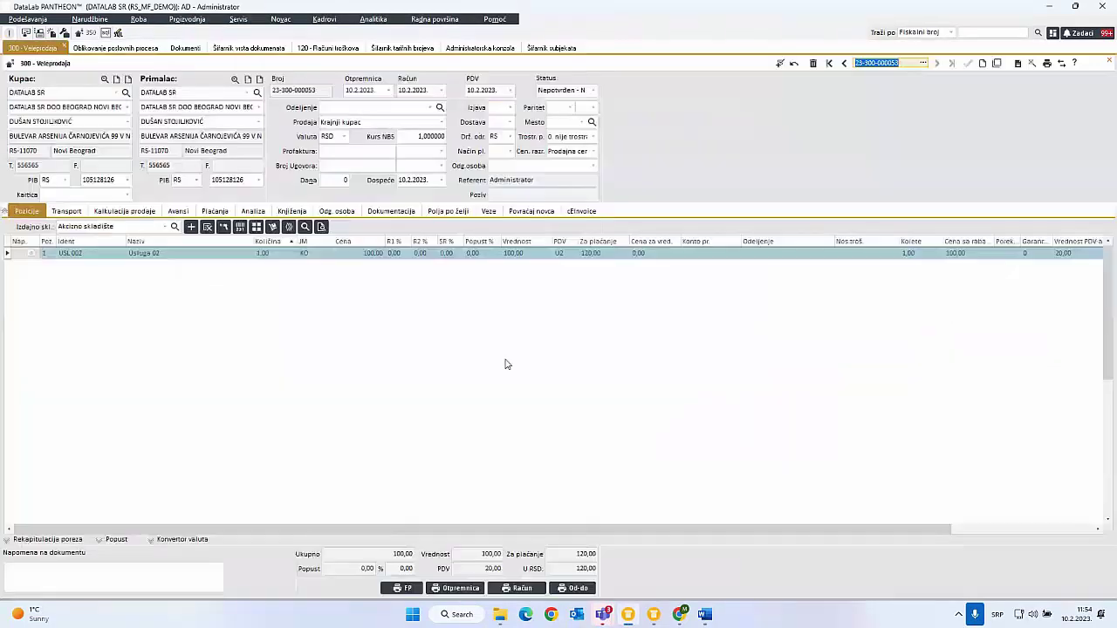
click(559, 253)
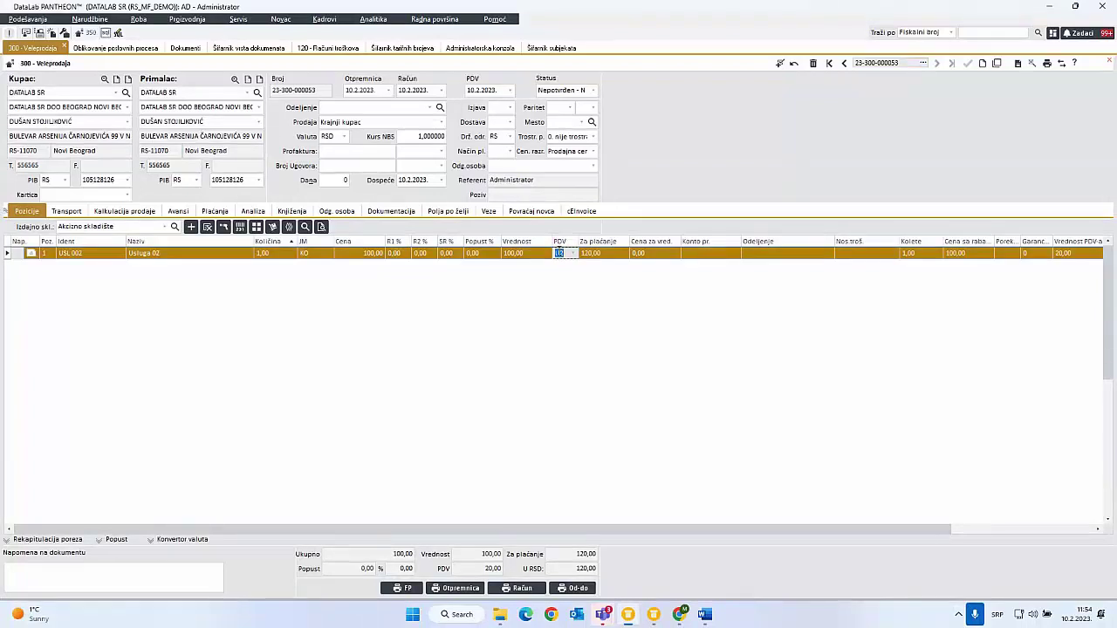
double_click(559, 253)
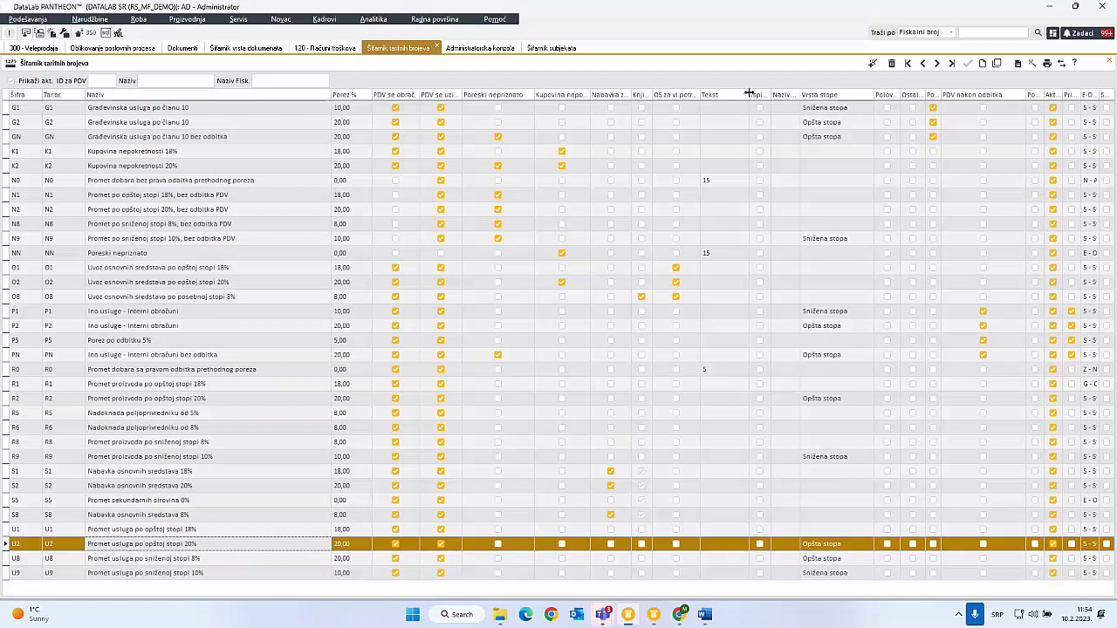
drag(748, 94, 759, 94)
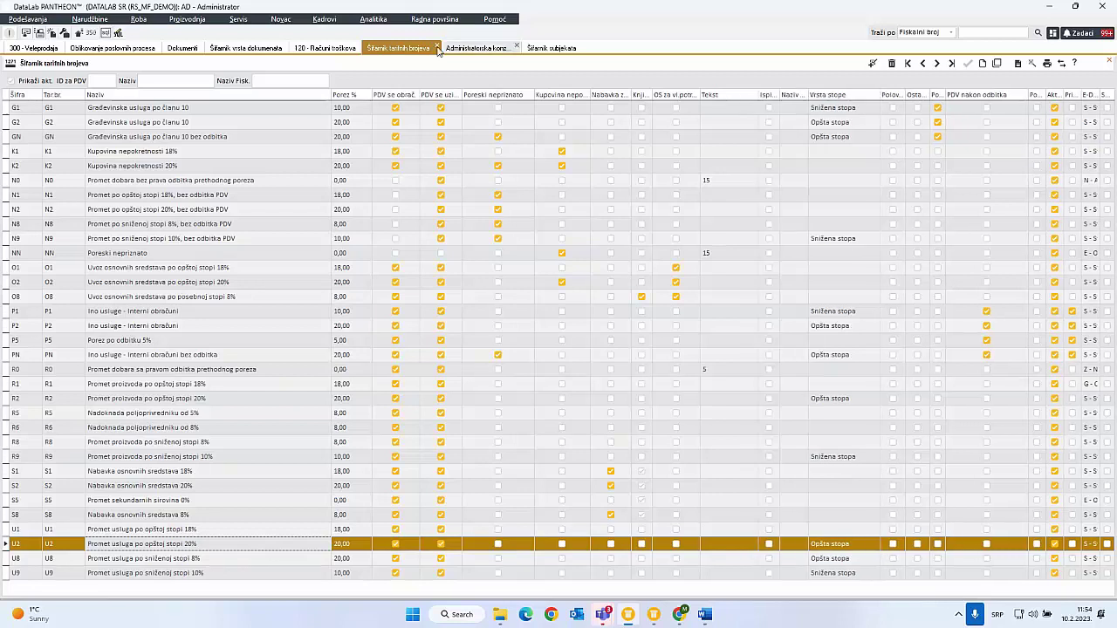
click(31, 48)
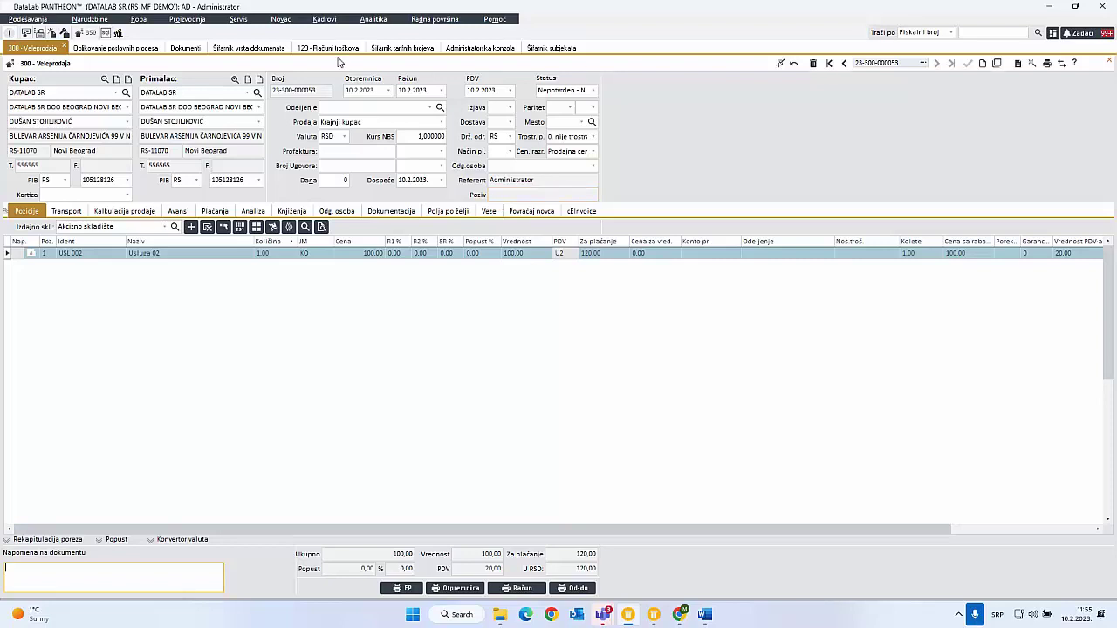
click(402, 48)
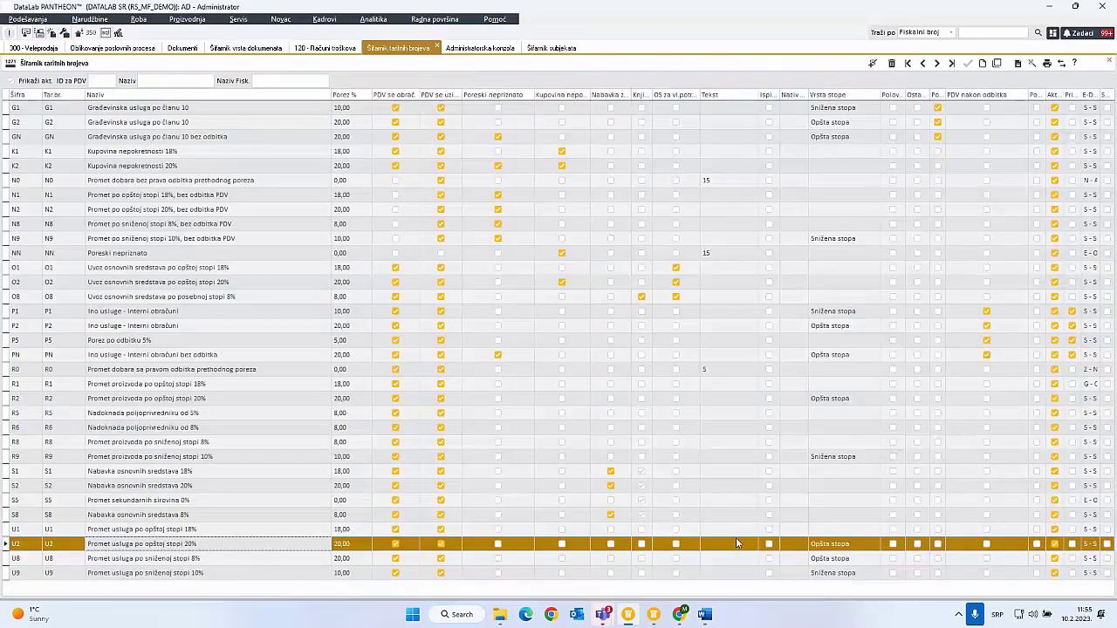
- From the Tekst field of tariff U2, open the text register and create a record with code 67 and description PDV-RS-24-2-1
click(736, 544)
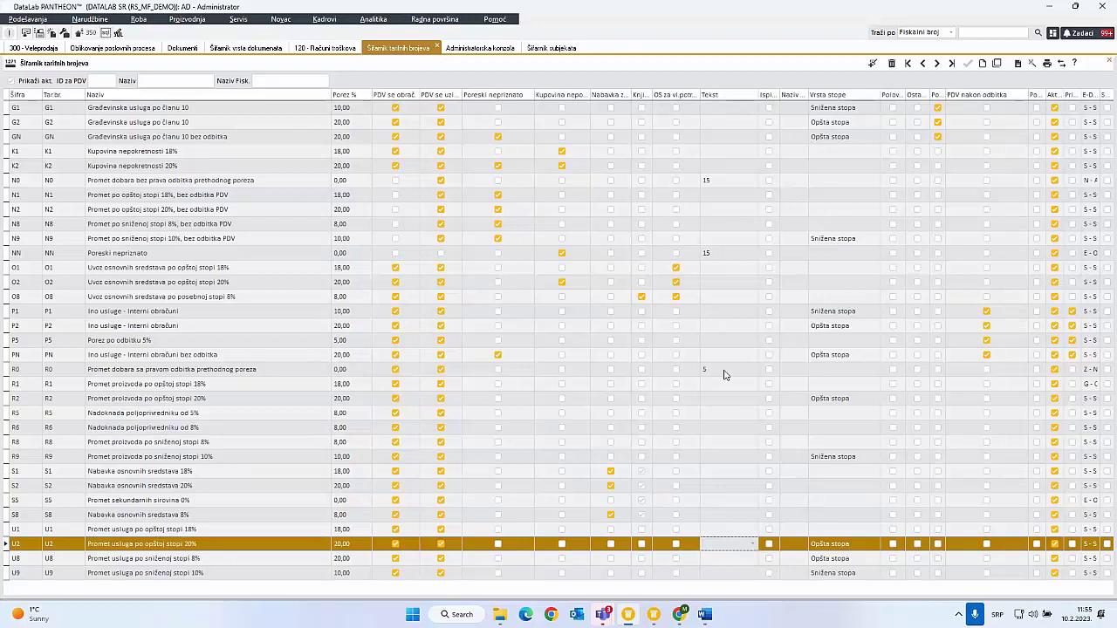
double_click(727, 542)
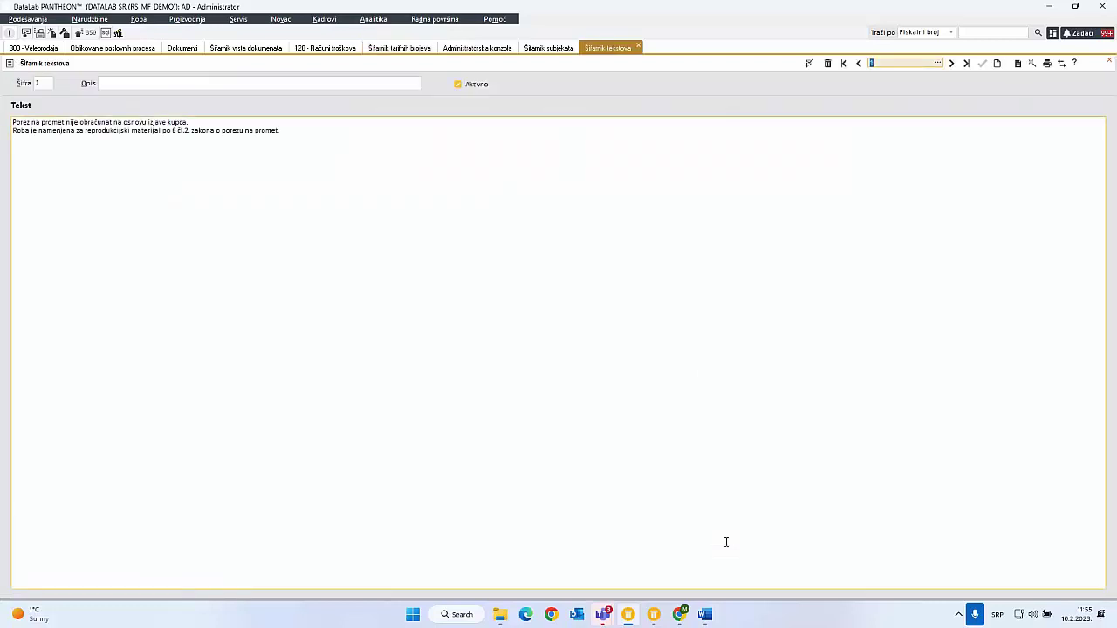
click(998, 64)
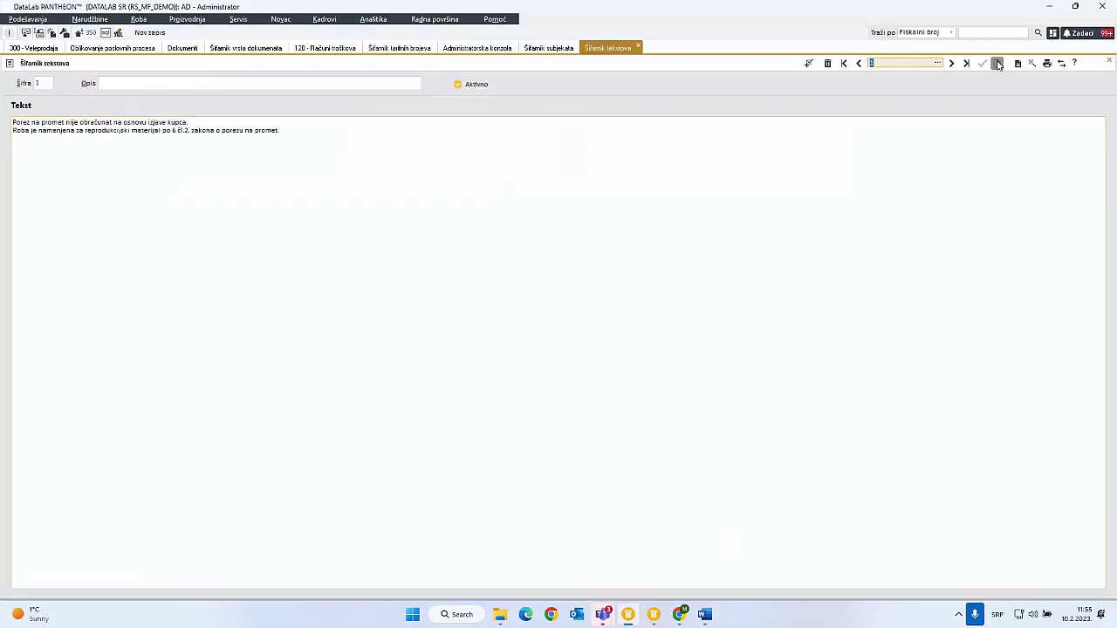
click(41, 82)
text(67)
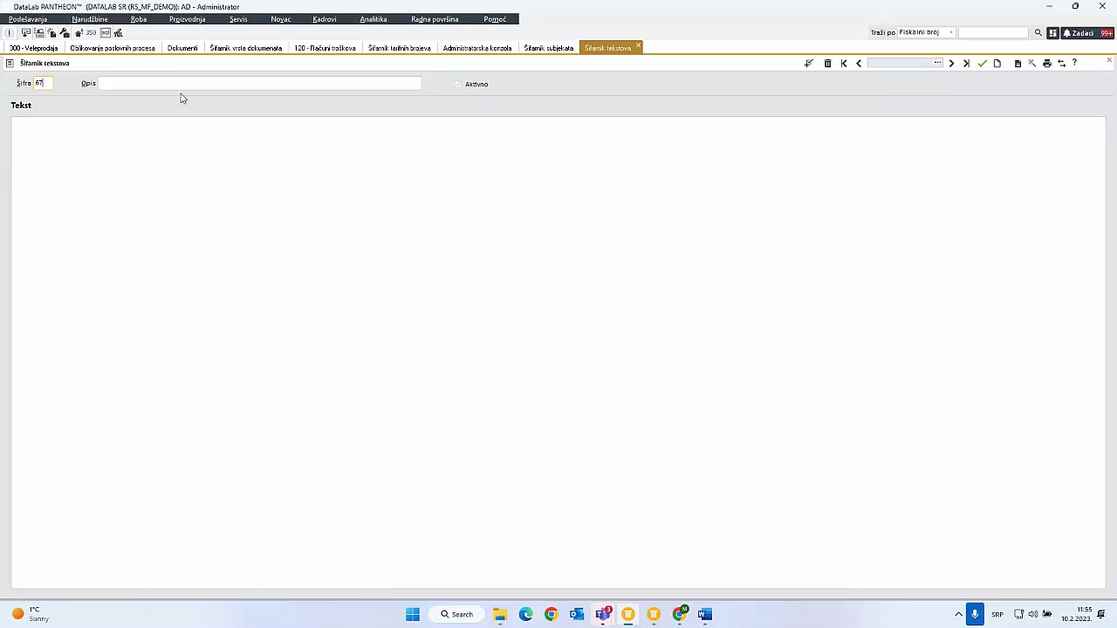
click(206, 85)
key(Caps_Lock)
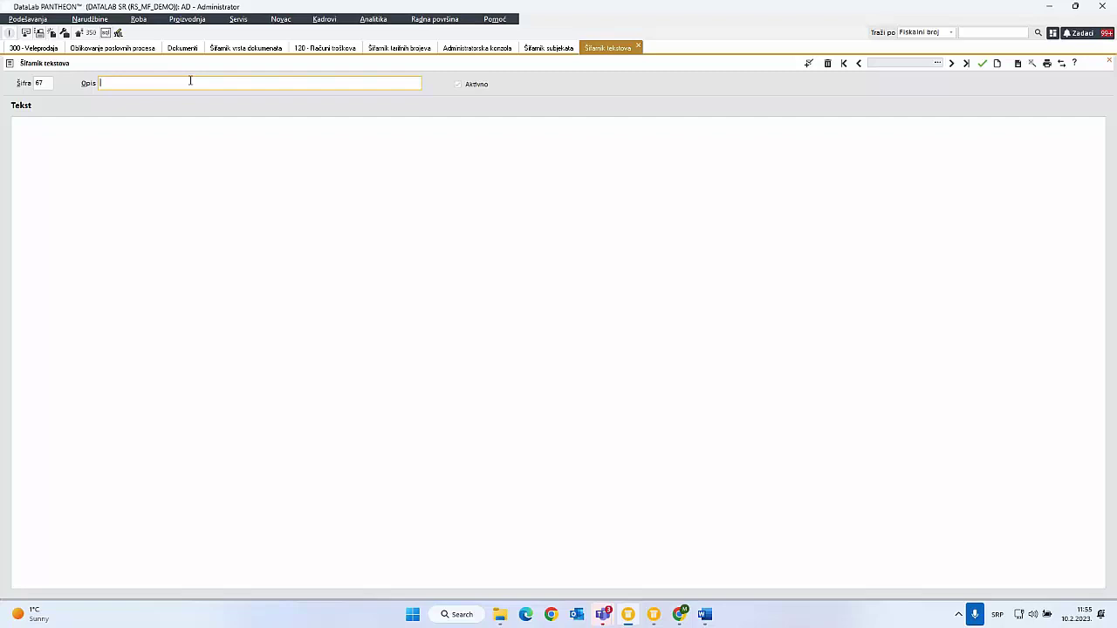
text(PDV-RS-24-2-1)
drag(158, 75, 91, 71)
- Fill the body of text record 67 with arbitrary placeholder letters and save the record
click(107, 162)
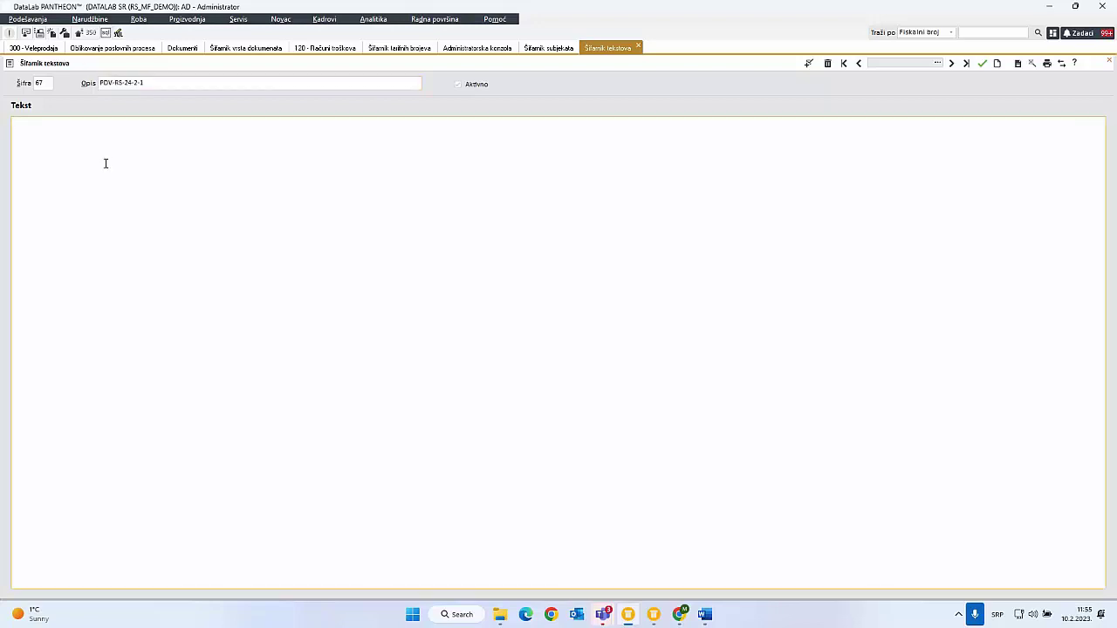
text(G)
key(BackSpace)
key(Caps_Lock)
text(gf)
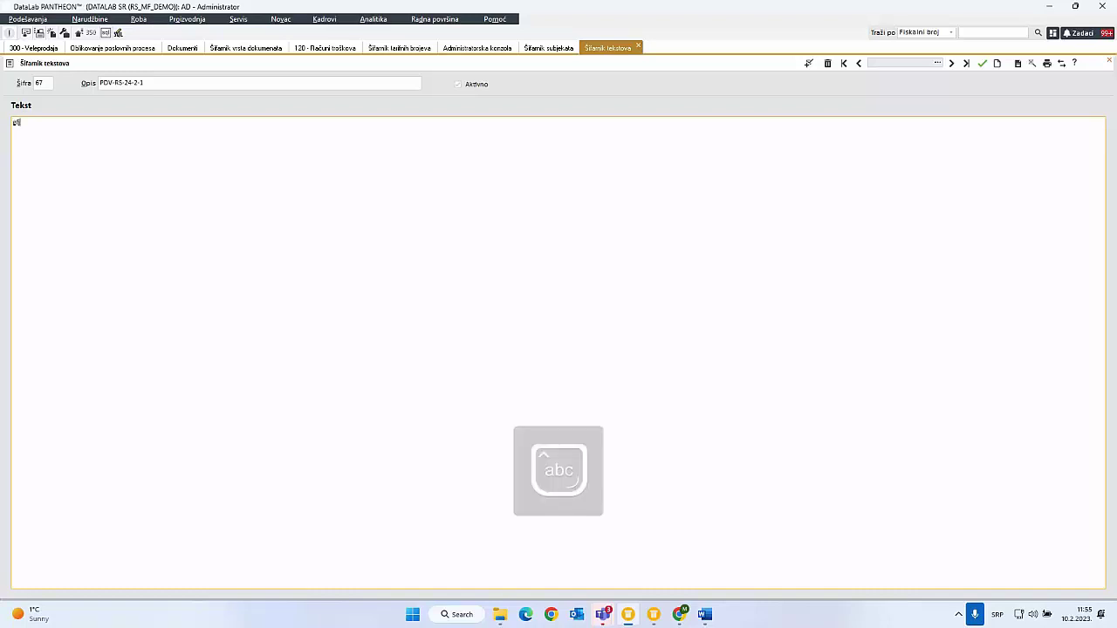
text(gfdsgfdgkfdngjnjrek)
click(984, 64)
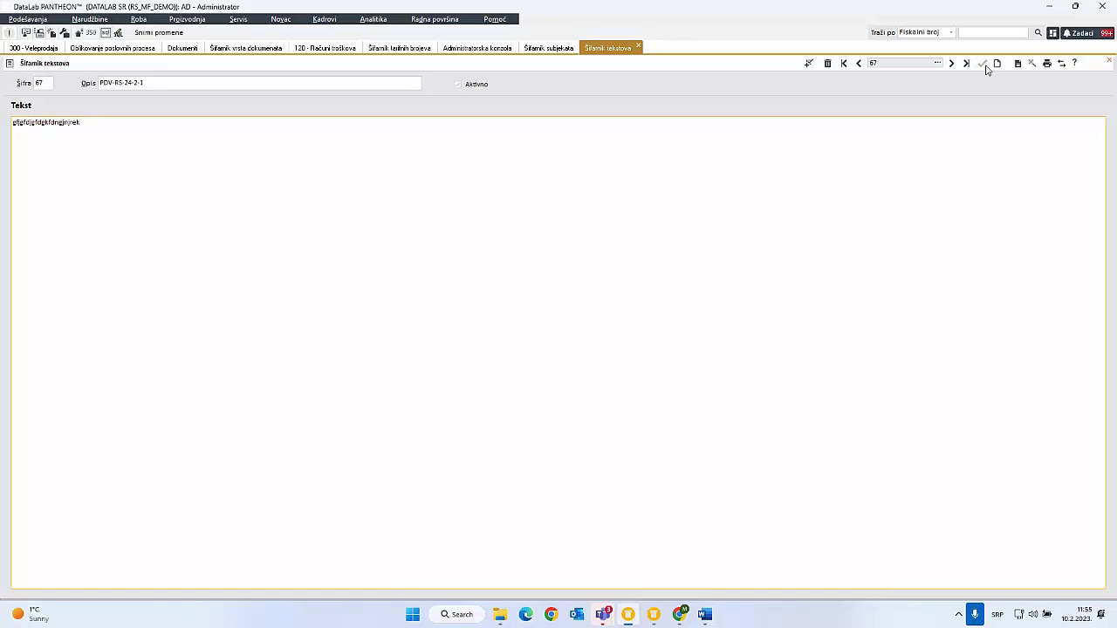
- Return to the tariff register, assign text 67 to tariff U2, save the change, and open the list of its e-document VAT categories
click(617, 50)
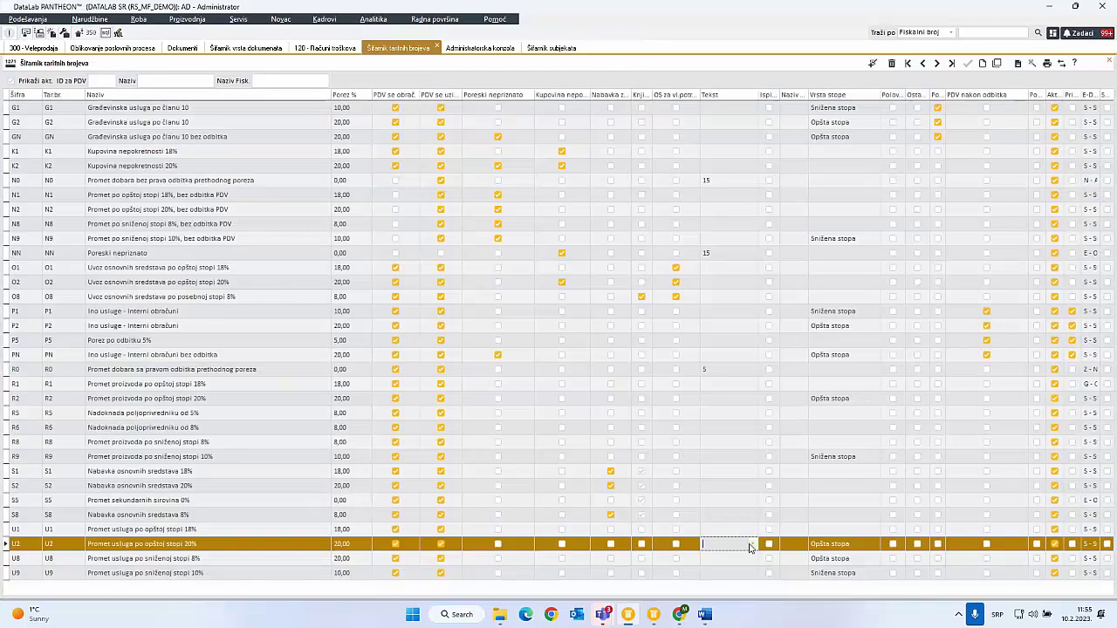
click(749, 544)
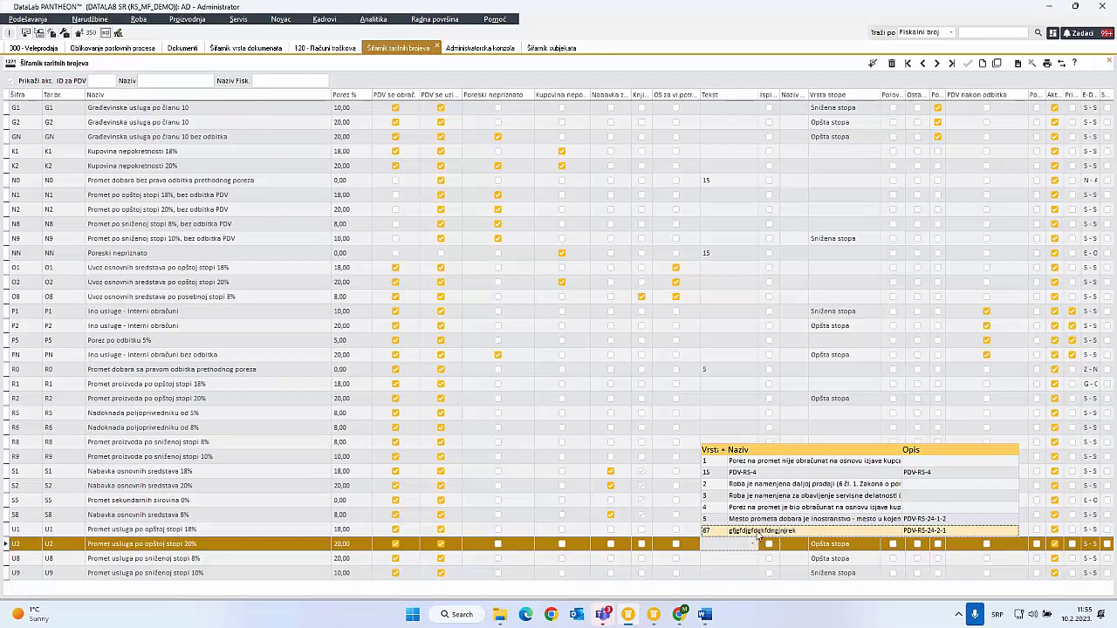
click(761, 531)
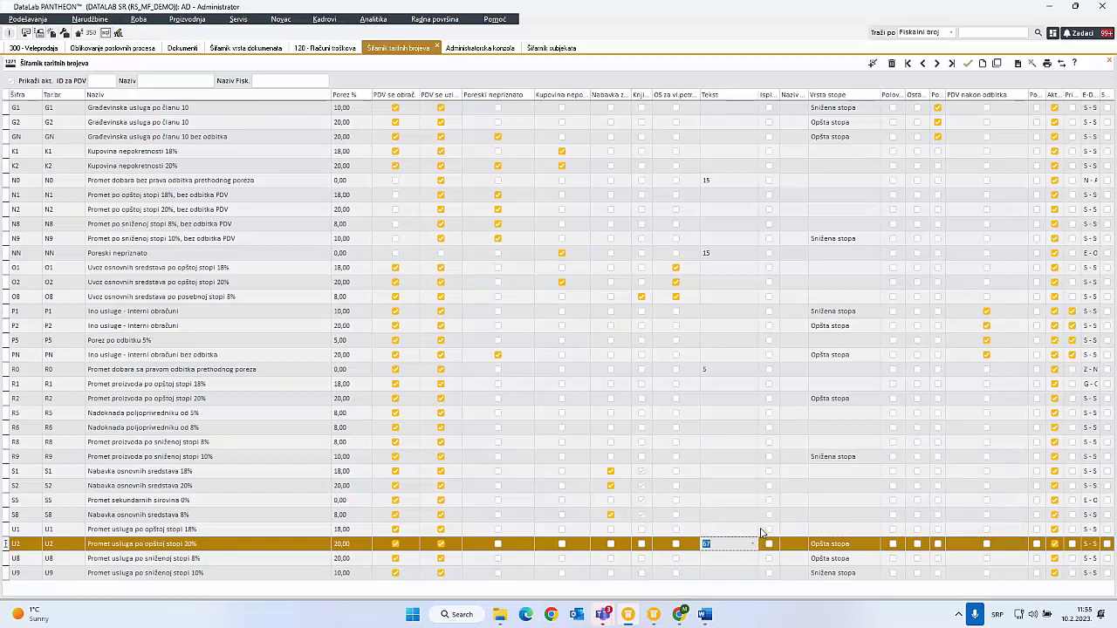
click(966, 63)
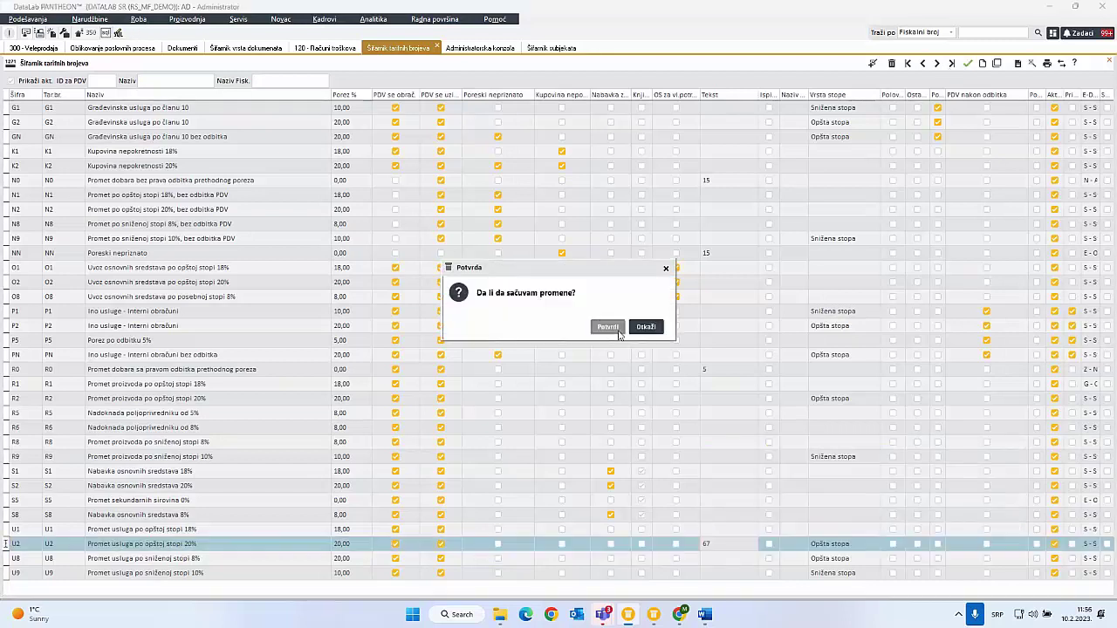
click(610, 327)
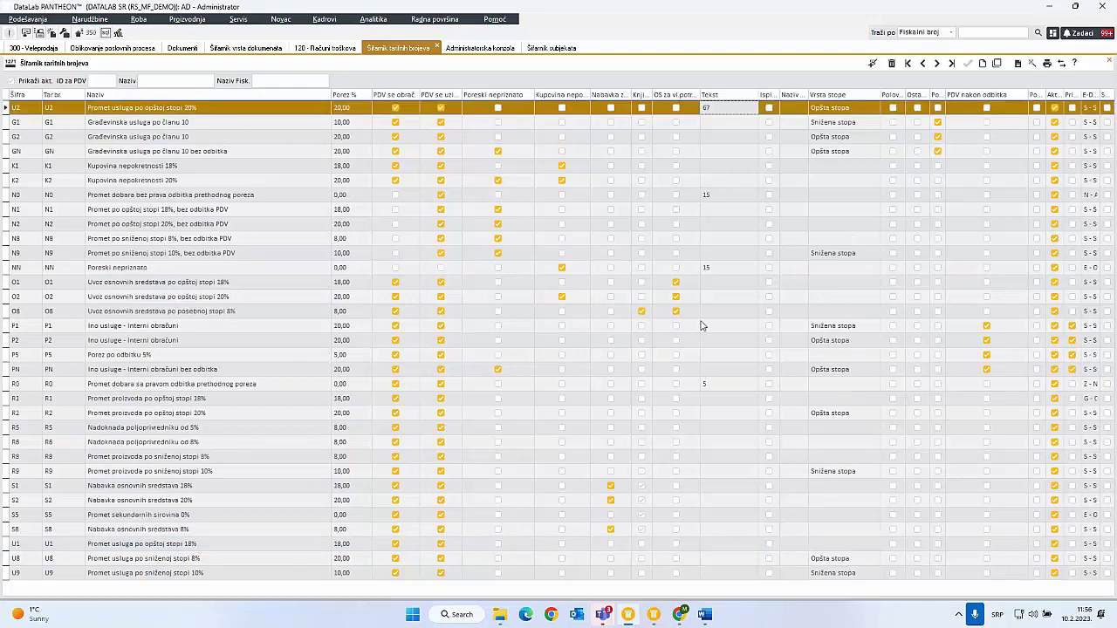
click(1097, 109)
click(1096, 108)
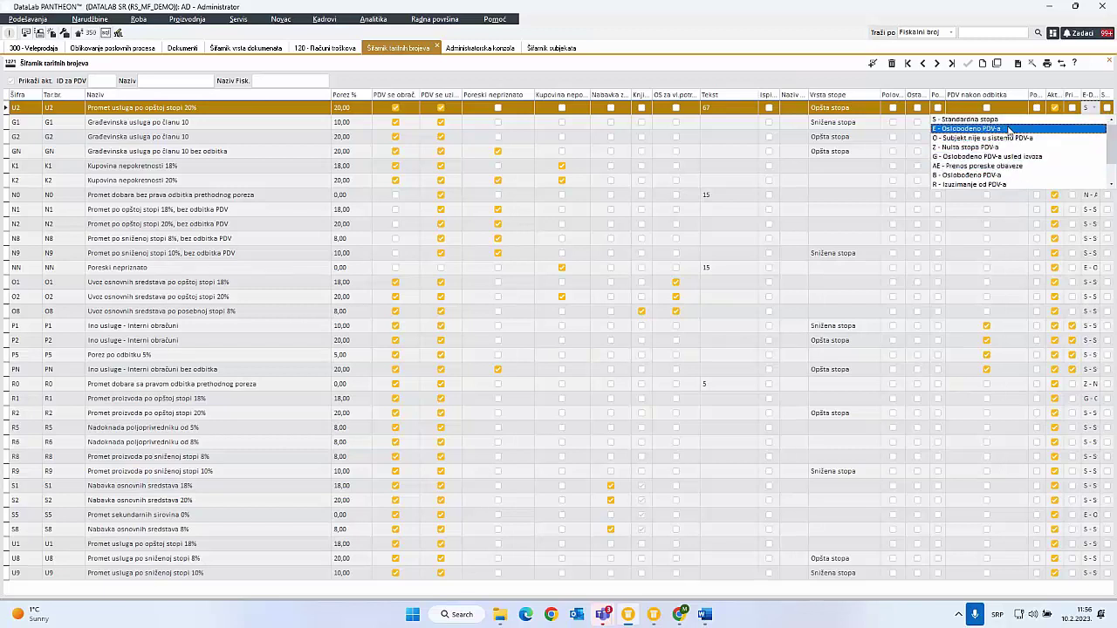
- Switch to Chrome and search Google for "efkature" in a new tab
click(686, 618)
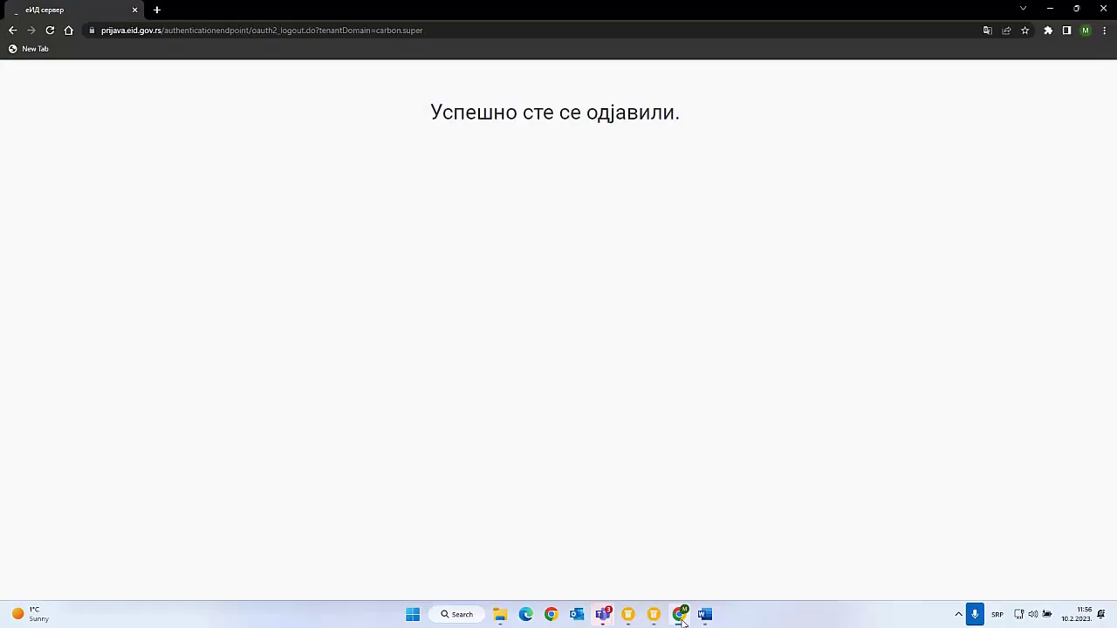
click(162, 10)
text(elkature)
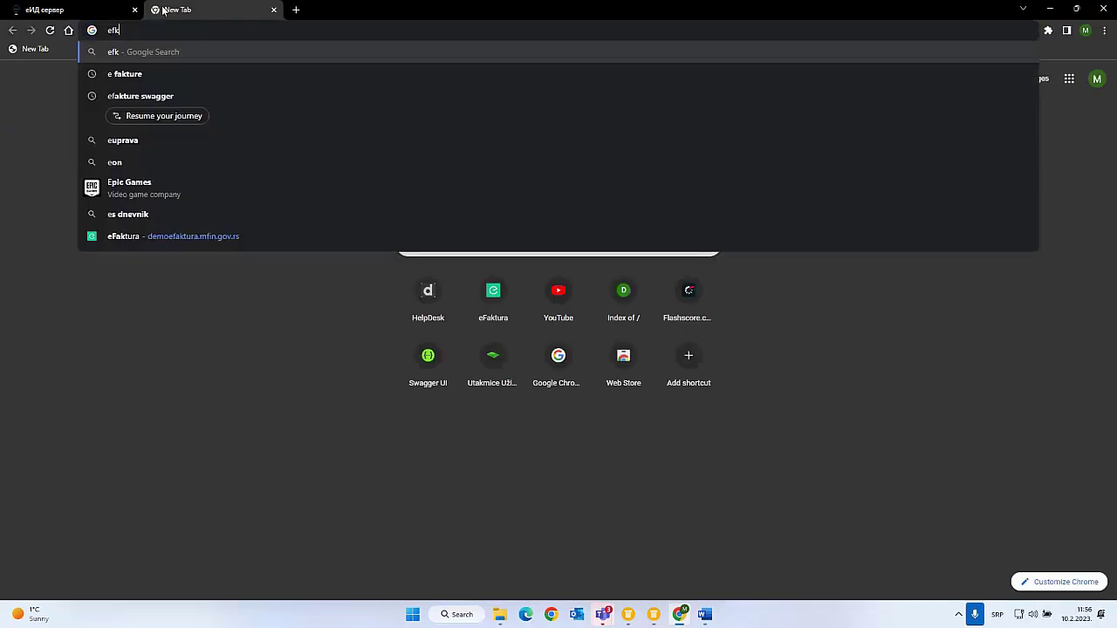
key(Return)
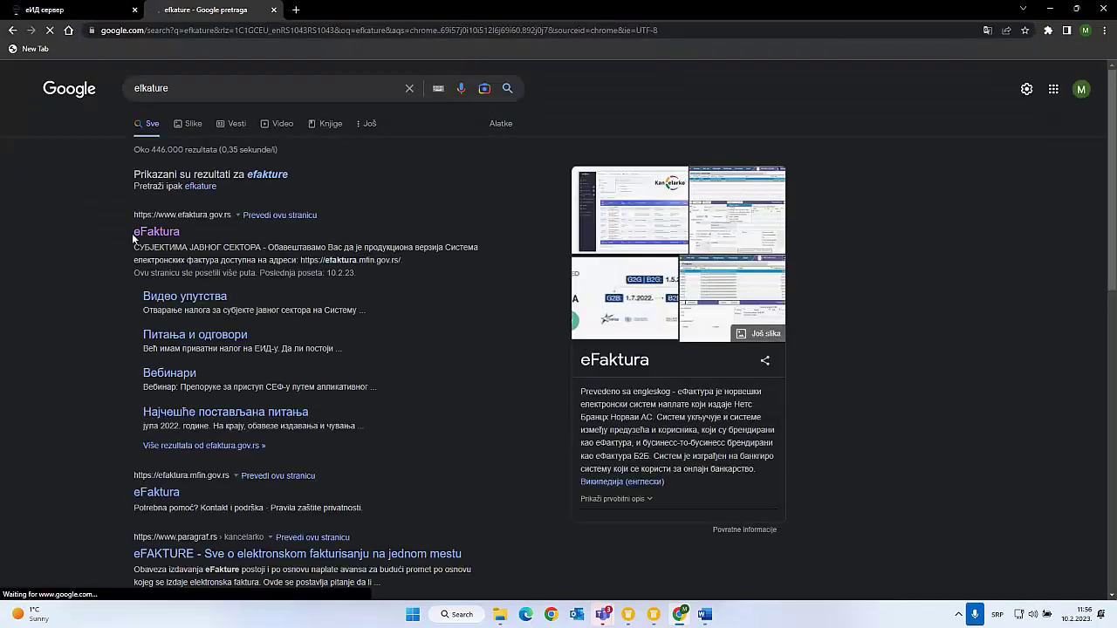
- Open the eFaktura site's PDF of tax categories for electronic invoices (Пореске категорије за електронске фактуре), version of 30.12.2022
click(149, 233)
mouse_move(404, 88)
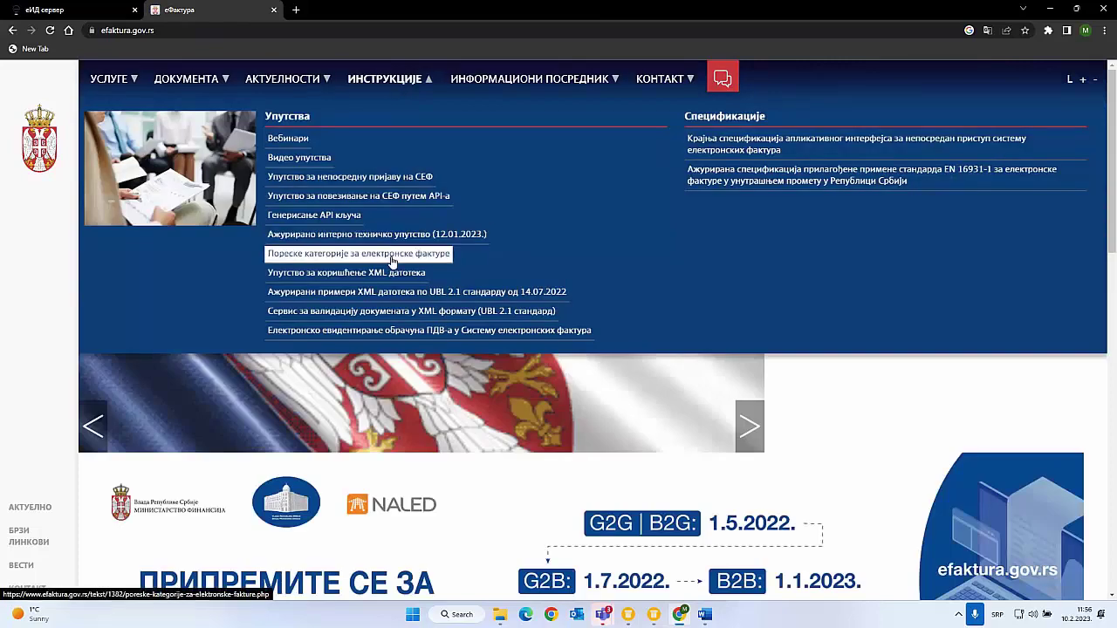
click(392, 262)
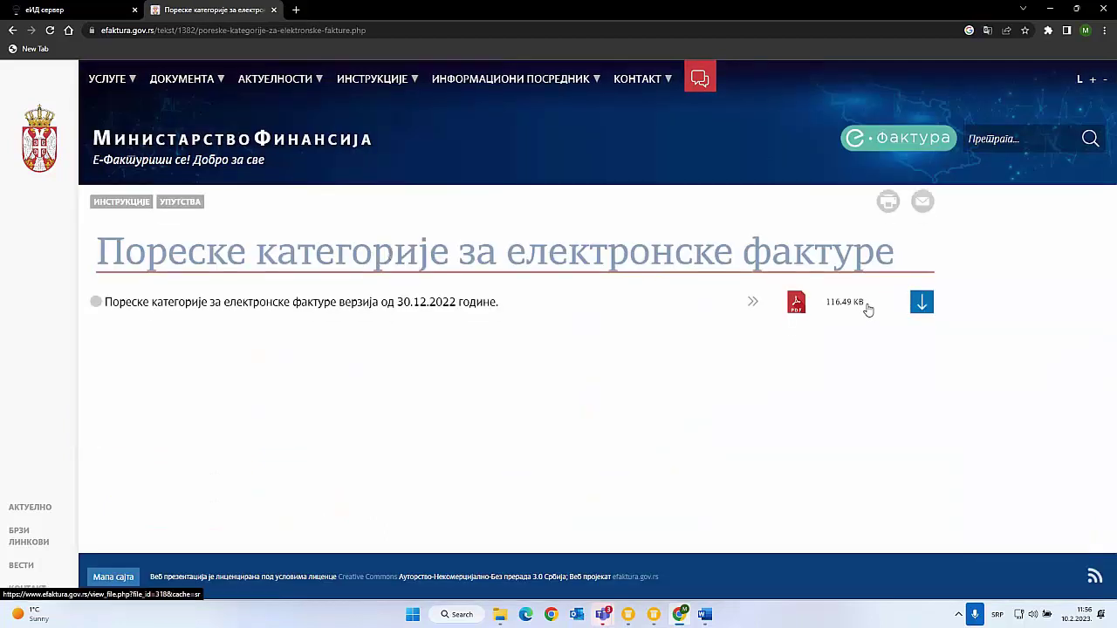
click(869, 309)
scroll(596, 304, down, 1)
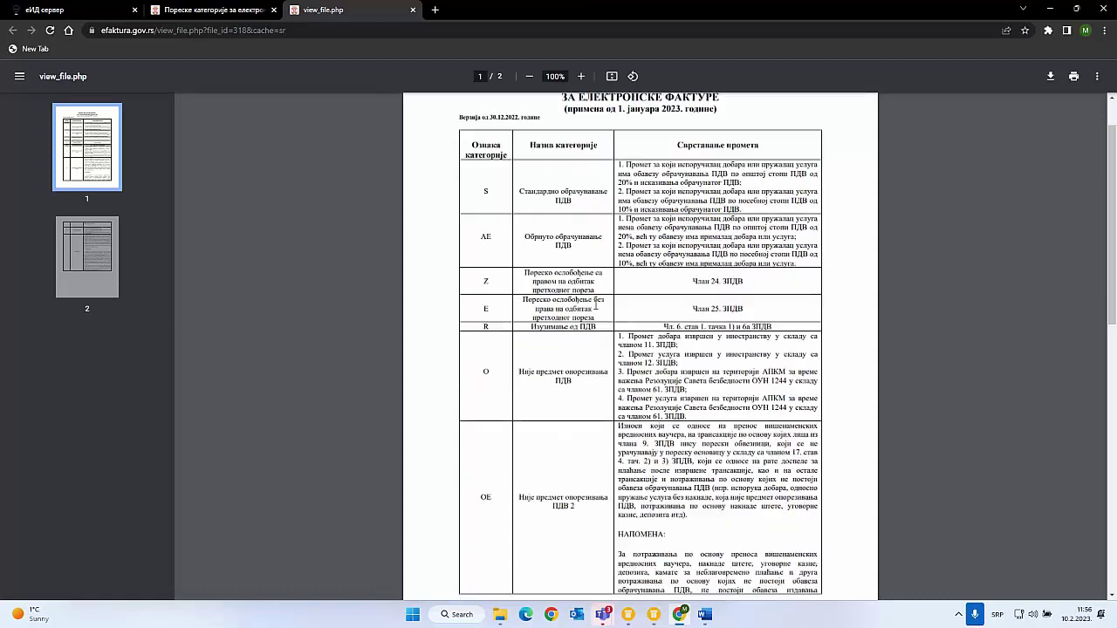
- Point out the category codes for Члан 24. ЗПДВ and Члан 25. ЗПДВ in the tax category table
drag(694, 281, 743, 281)
click(485, 283)
drag(691, 310, 748, 305)
click(486, 310)
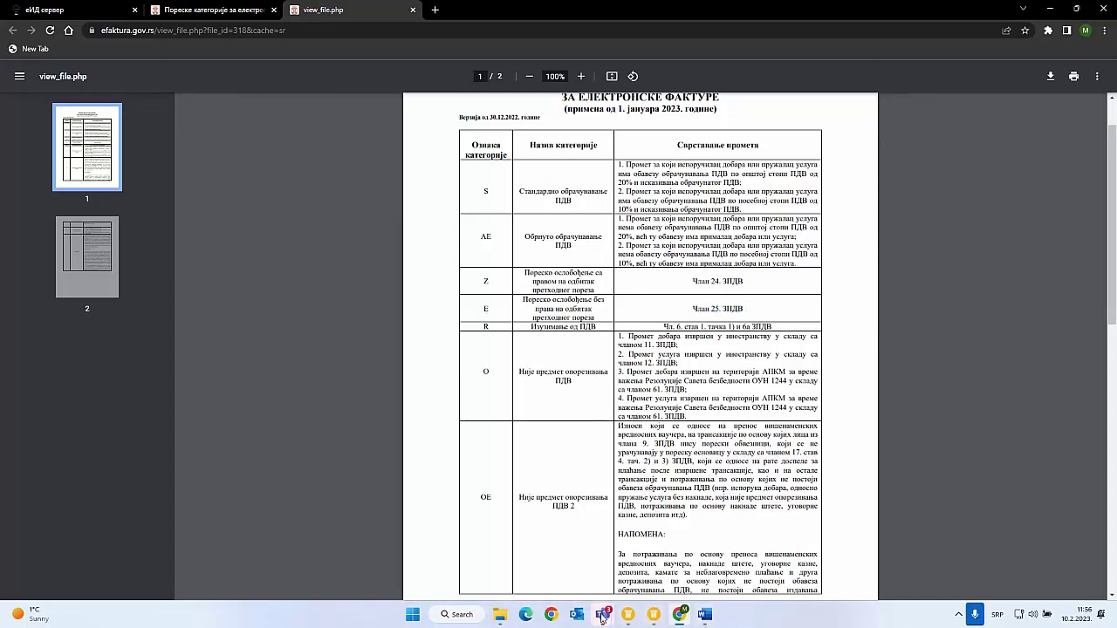
- Switch back to PANTHEON, set the e-document VAT category of tariff U2 to Z, and save the change
click(655, 617)
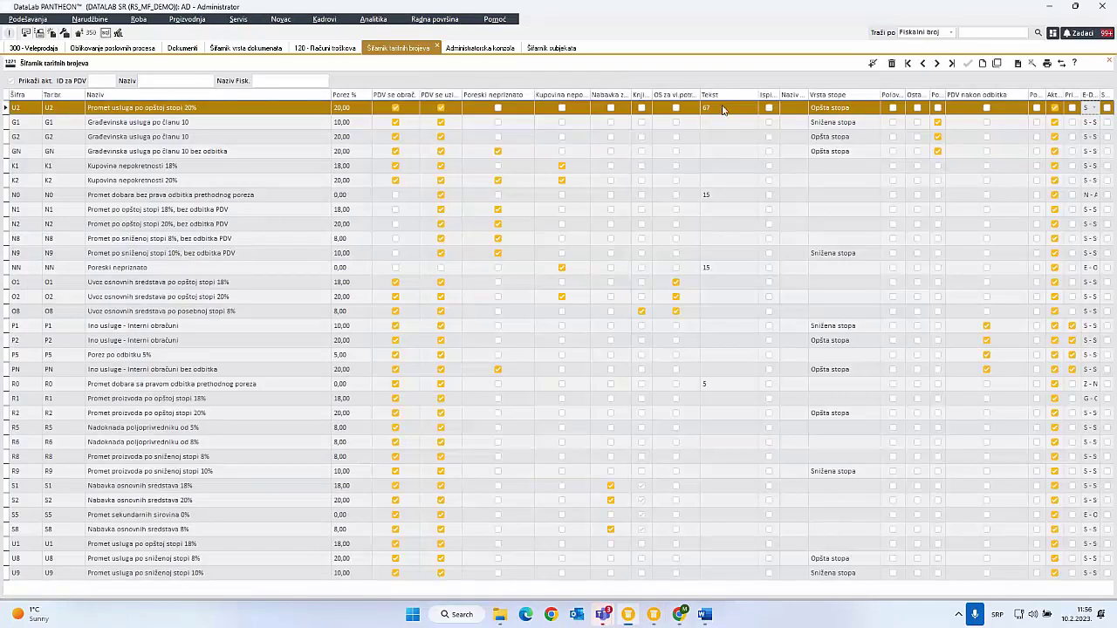
click(1095, 107)
click(987, 147)
click(967, 63)
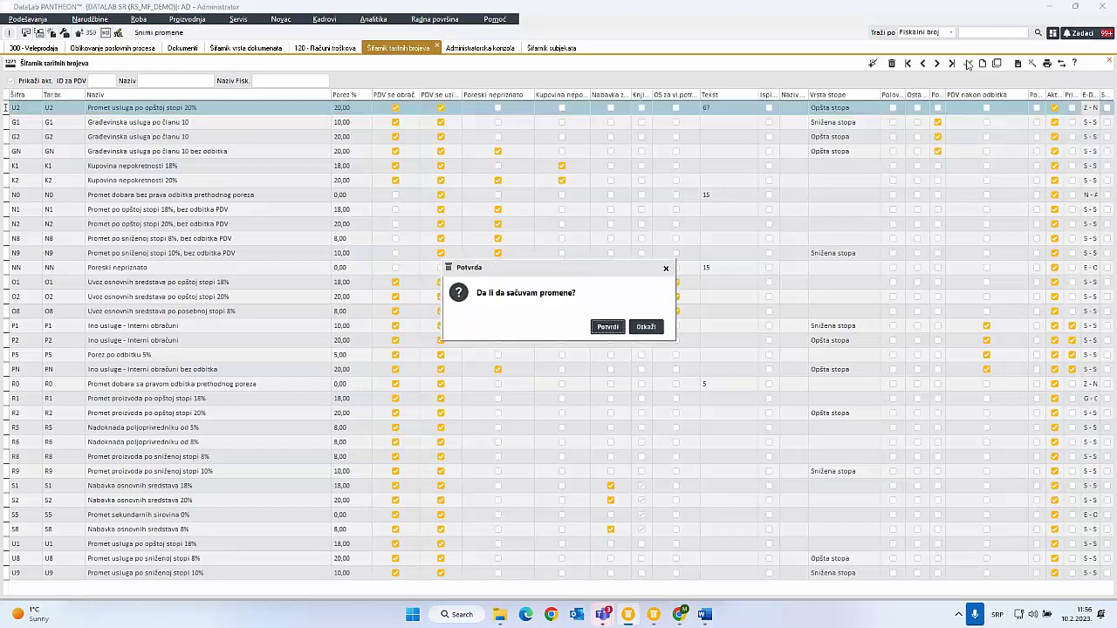
click(608, 327)
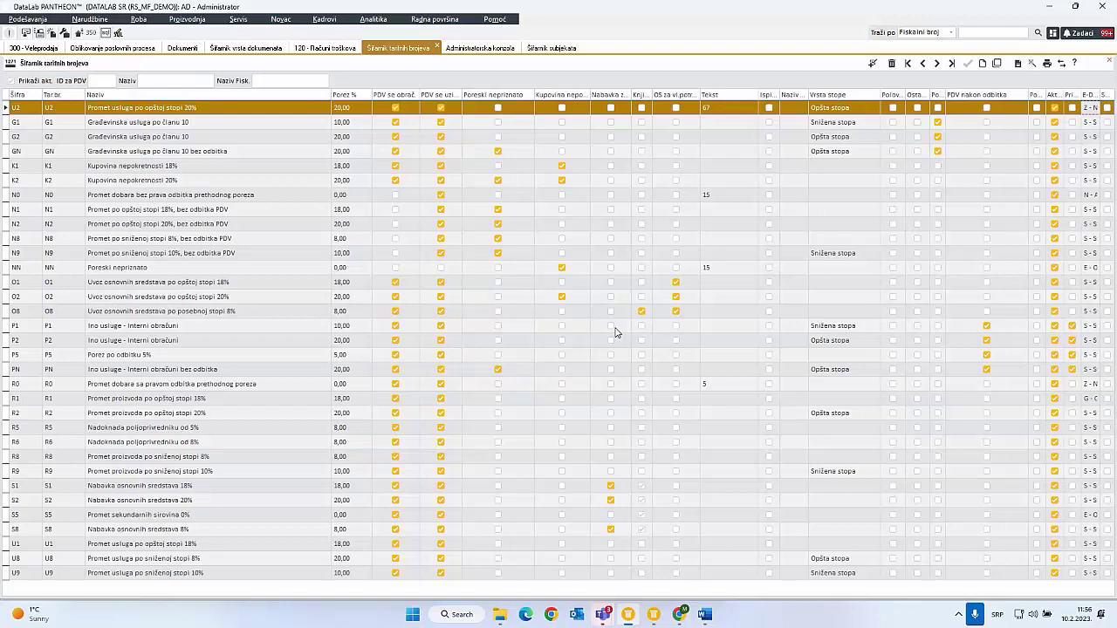